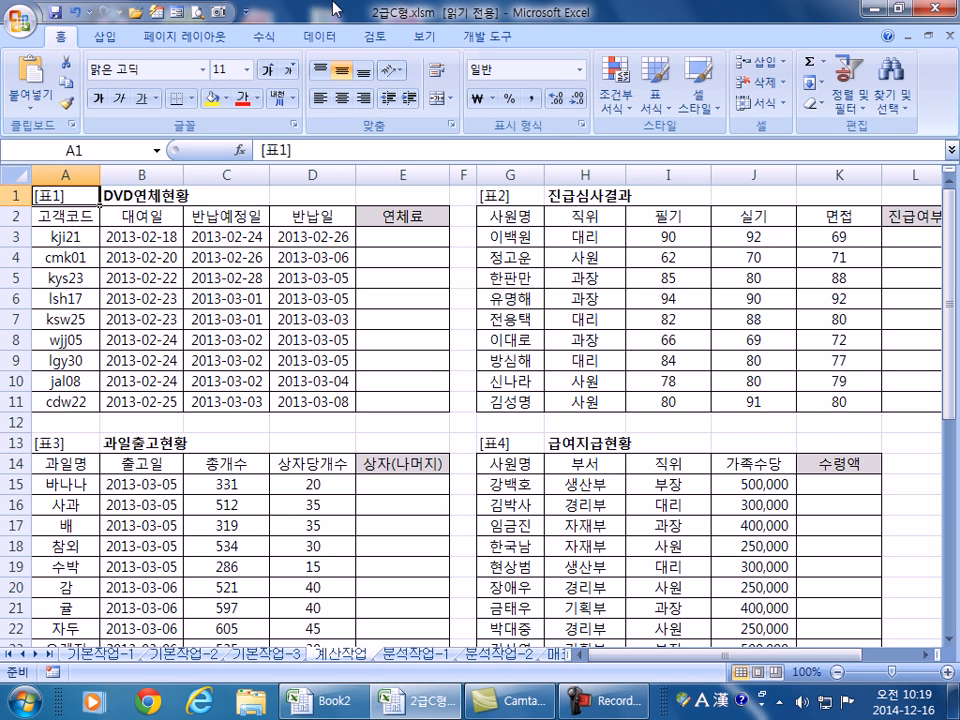
- Collapse the ribbon, enlarge the 계산작업 sheet view, and select cell E3 for the first overdue fee
double_click(60, 36)
scroll(90, 137, up, 2)
click(524, 175)
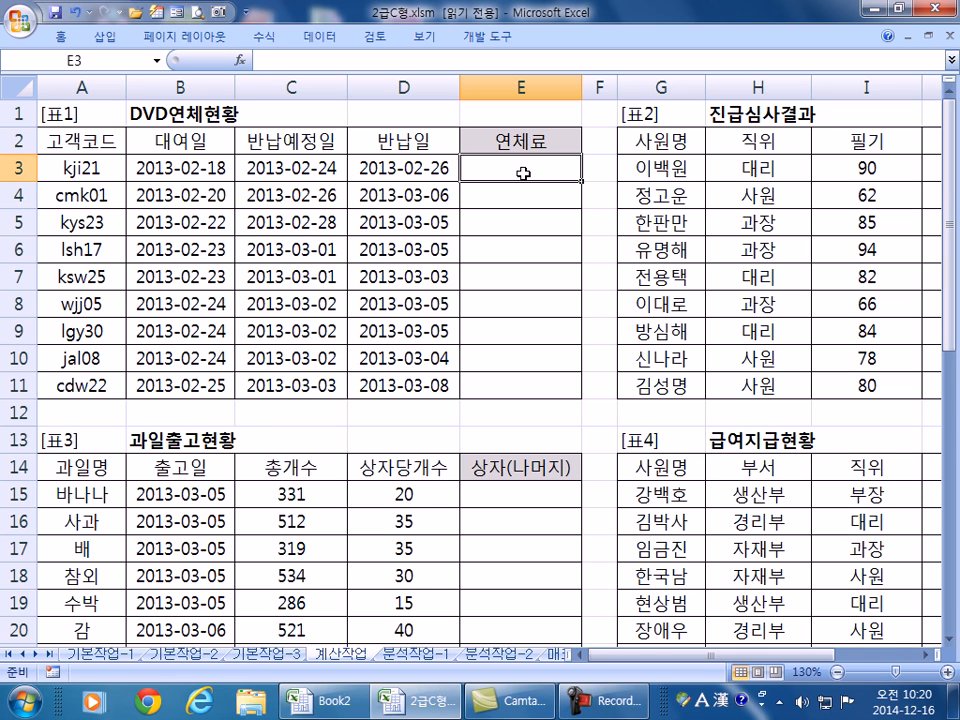
- In E3, try =DATE and then =WORKDAY, leaving the function text selected for replacement
text(=)
text(da)
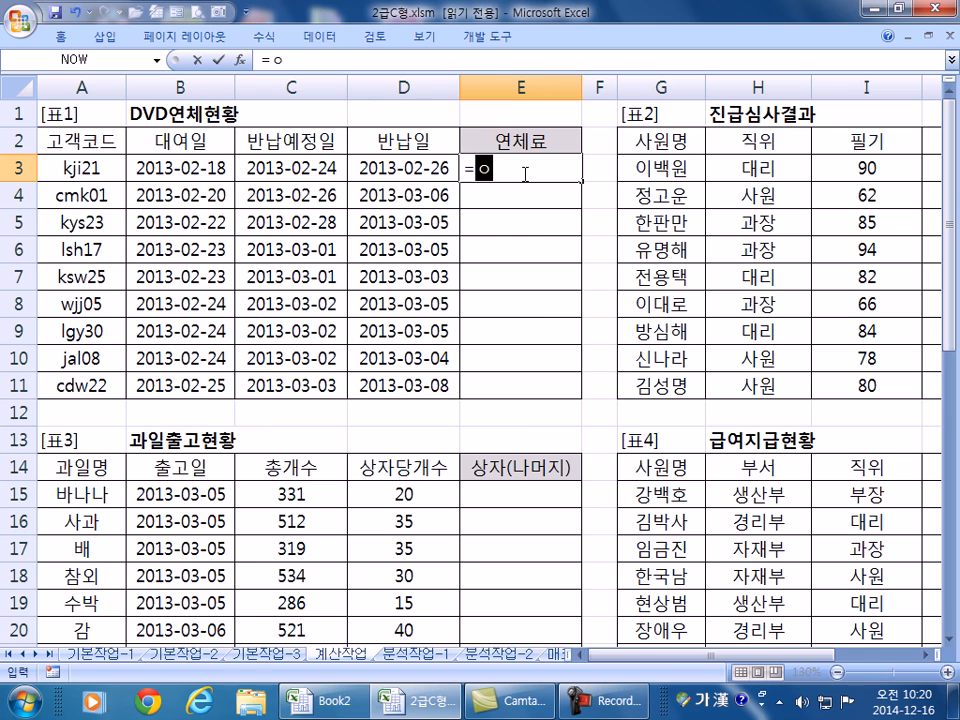
text(te)
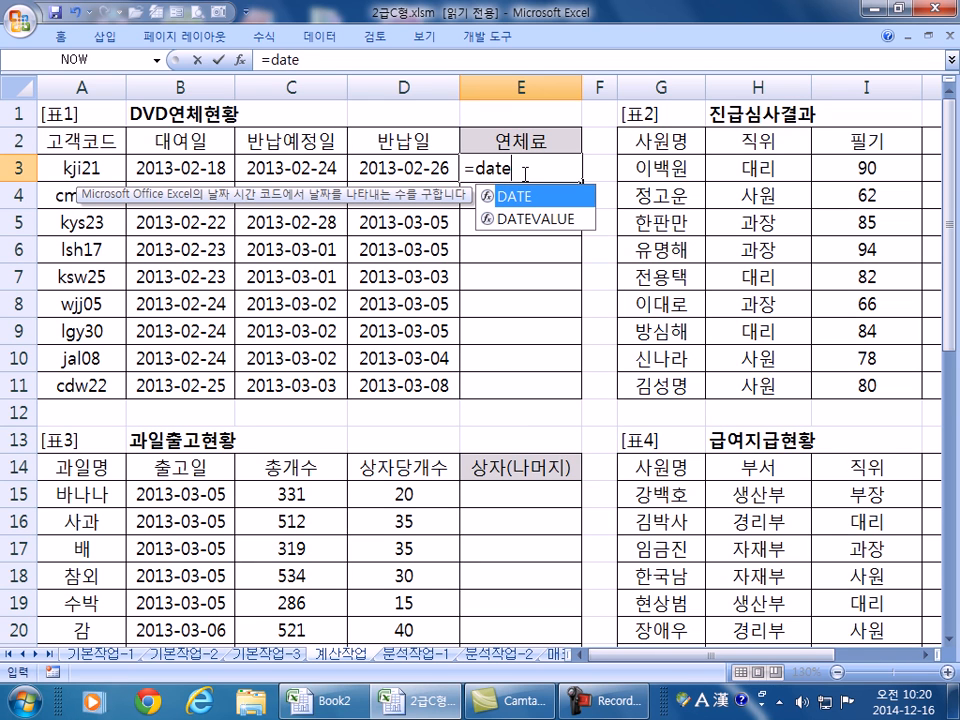
key(Tab)
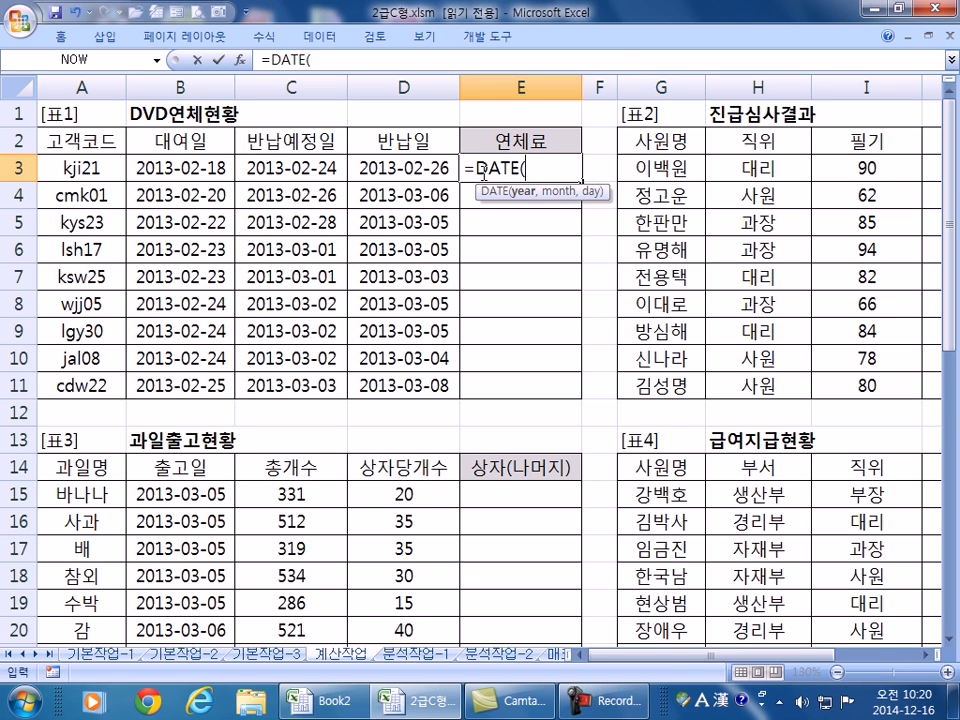
drag(463, 166, 577, 165)
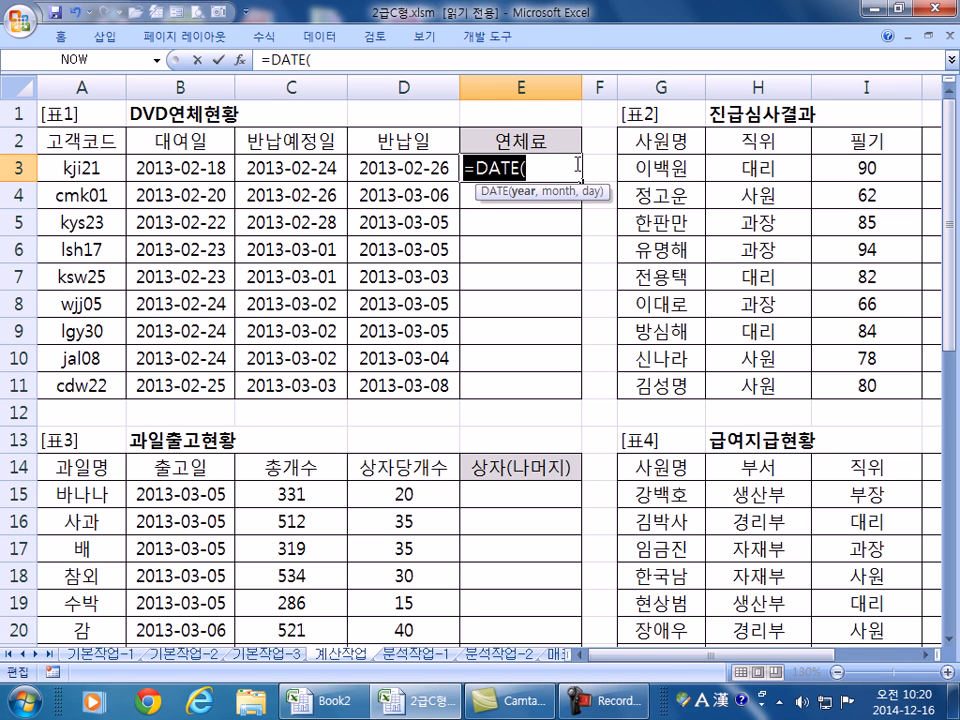
text(=)
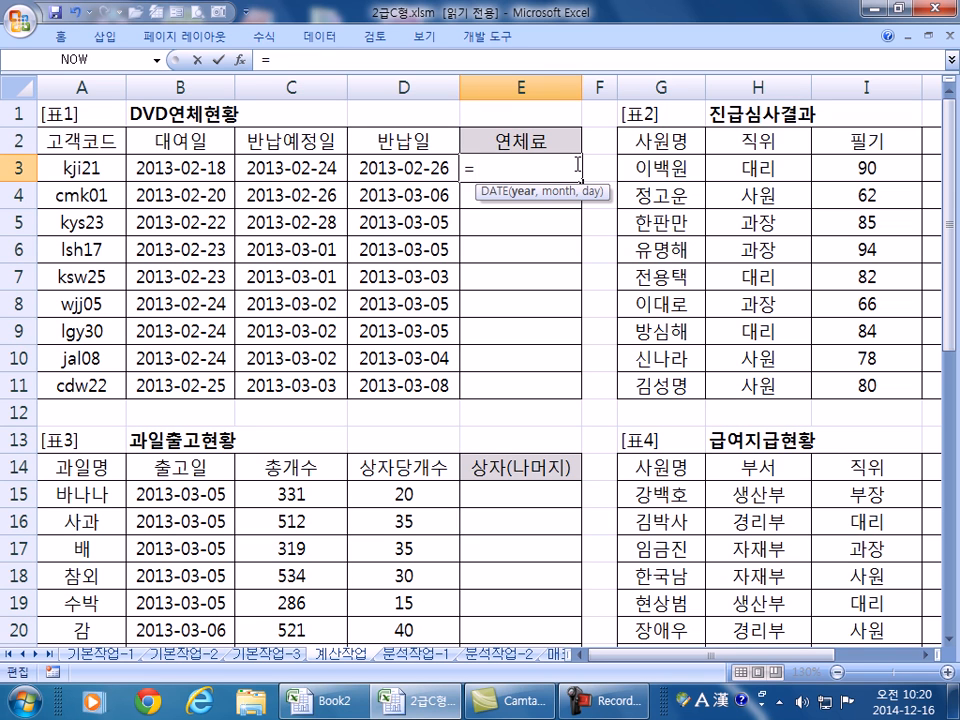
text(work)
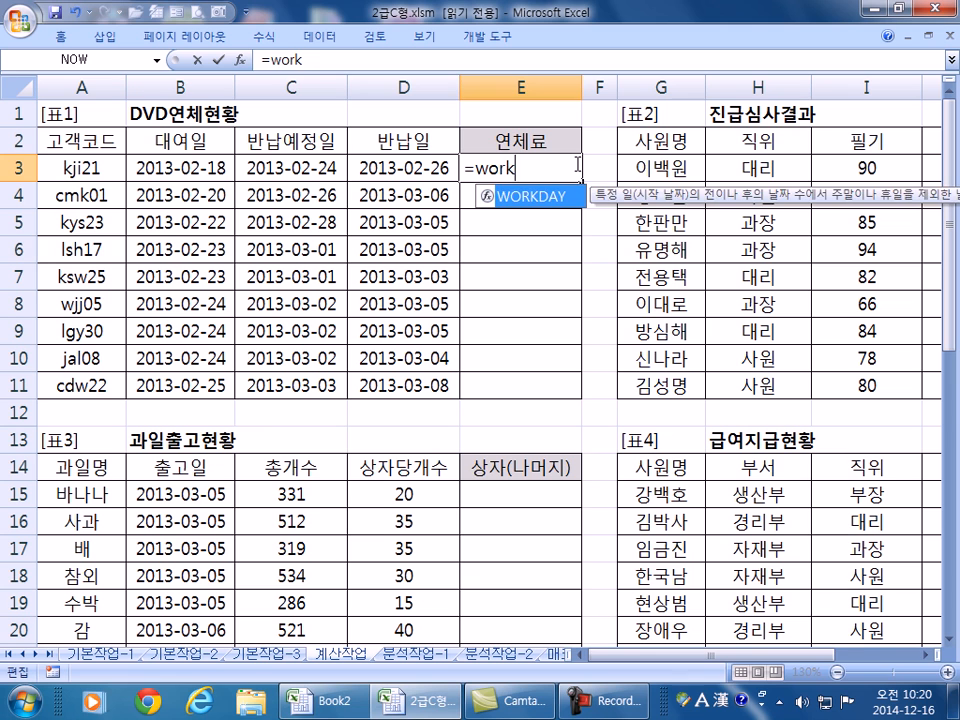
double_click(575, 197)
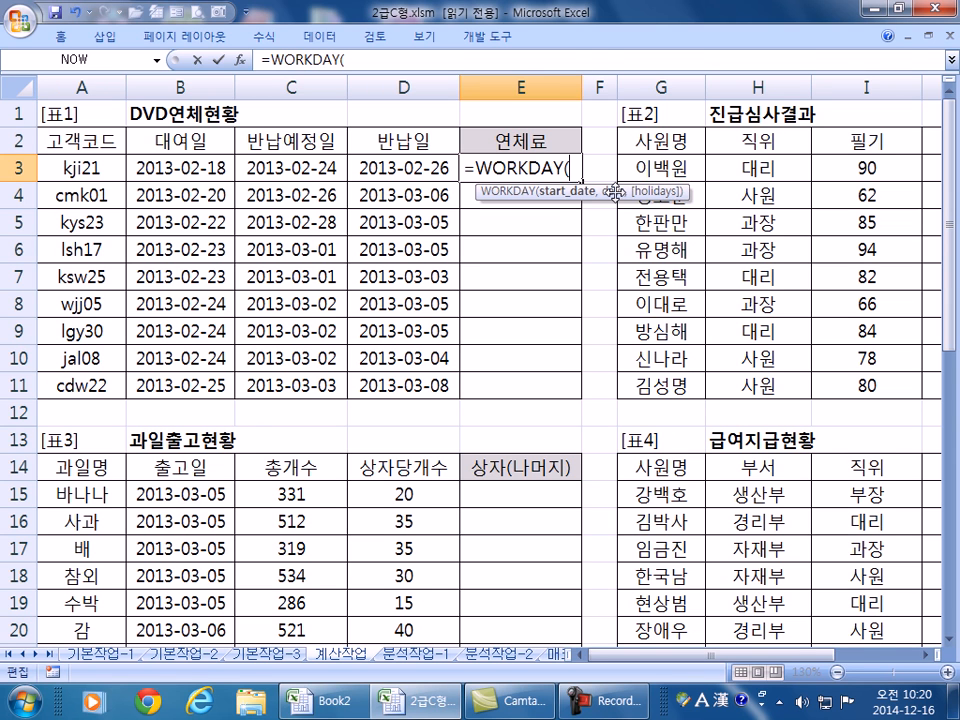
drag(477, 167, 582, 167)
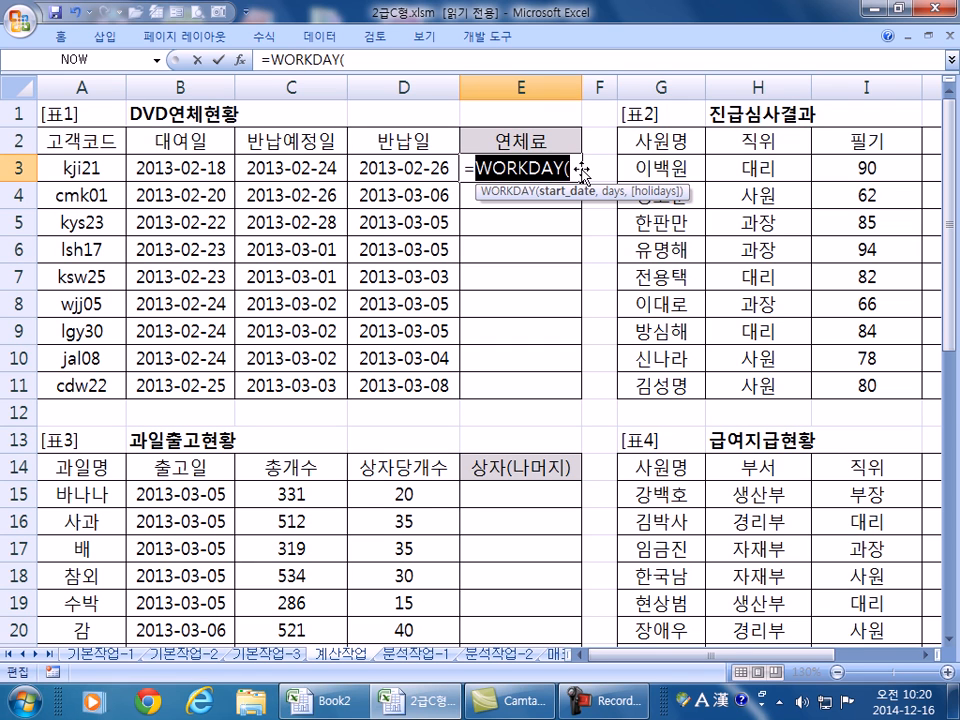
- Enter =DAYS360(C3,D3)*100 in E3 so the first overdue fee shows 200
text(days)
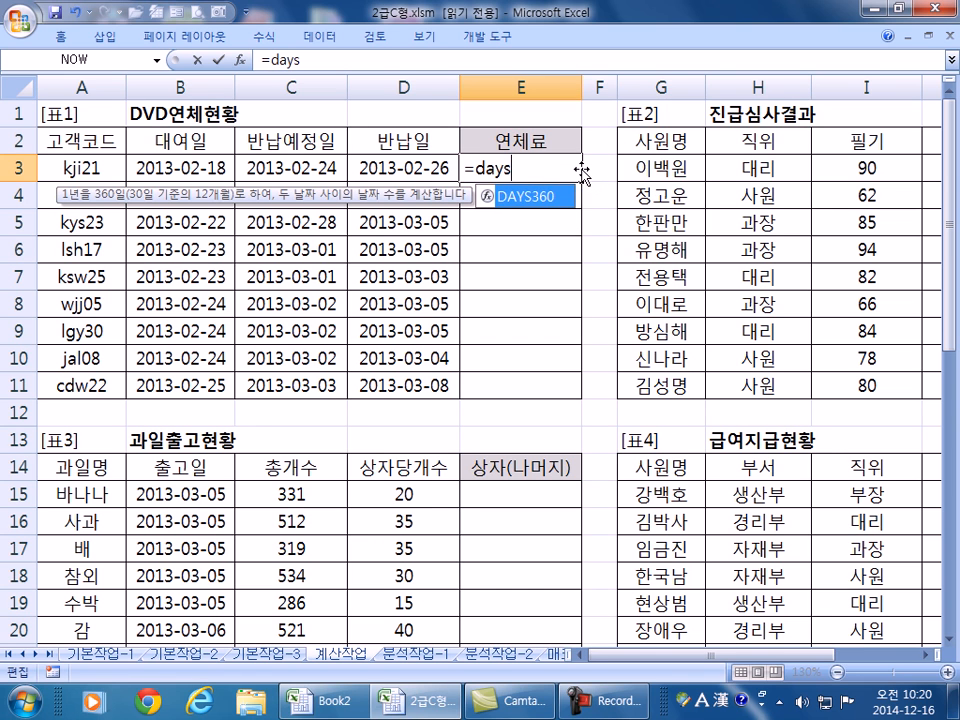
key(Tab)
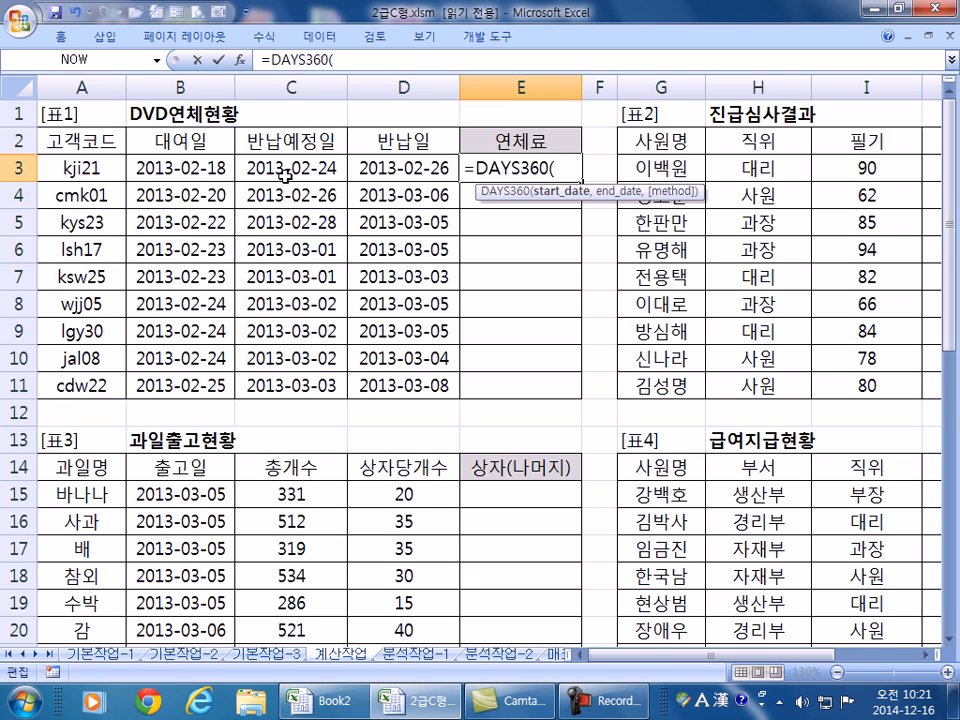
click(420, 164)
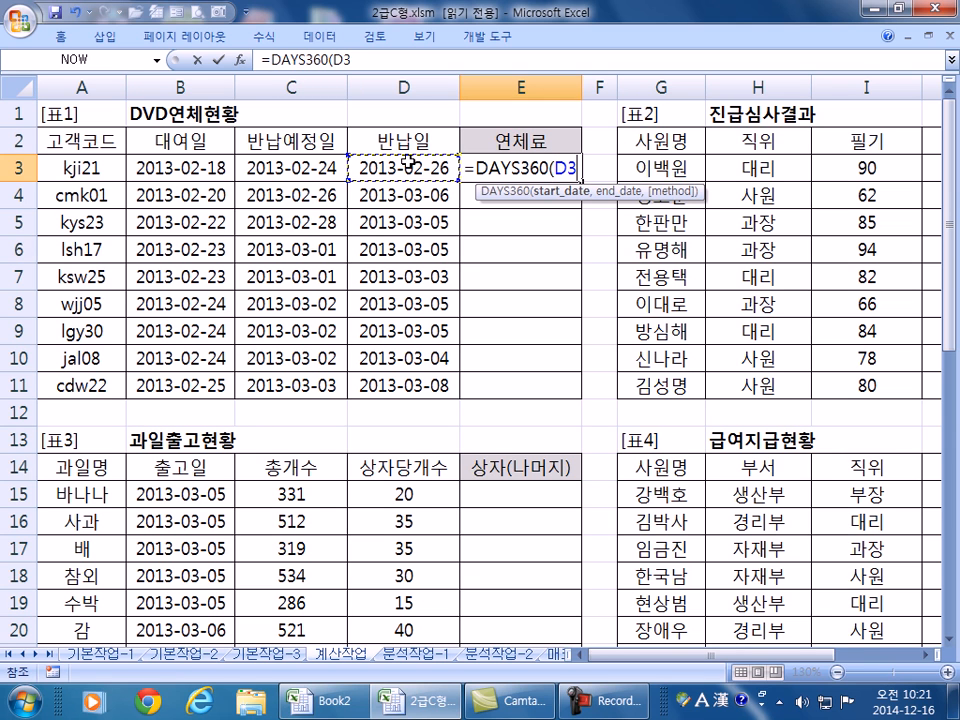
click(314, 156)
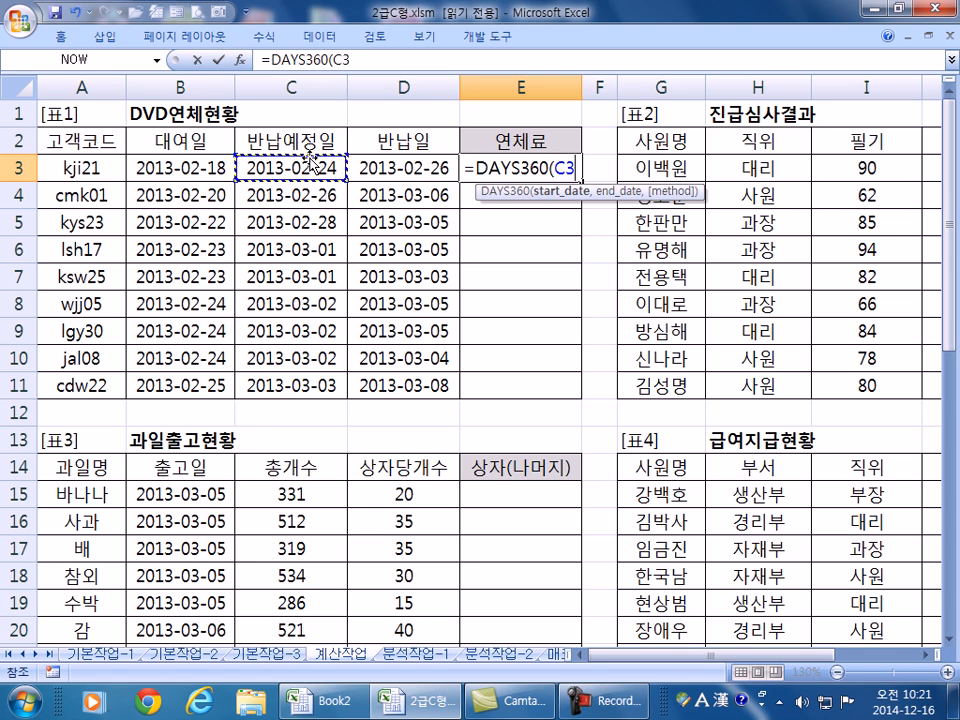
click(368, 167)
click(293, 163)
click(393, 164)
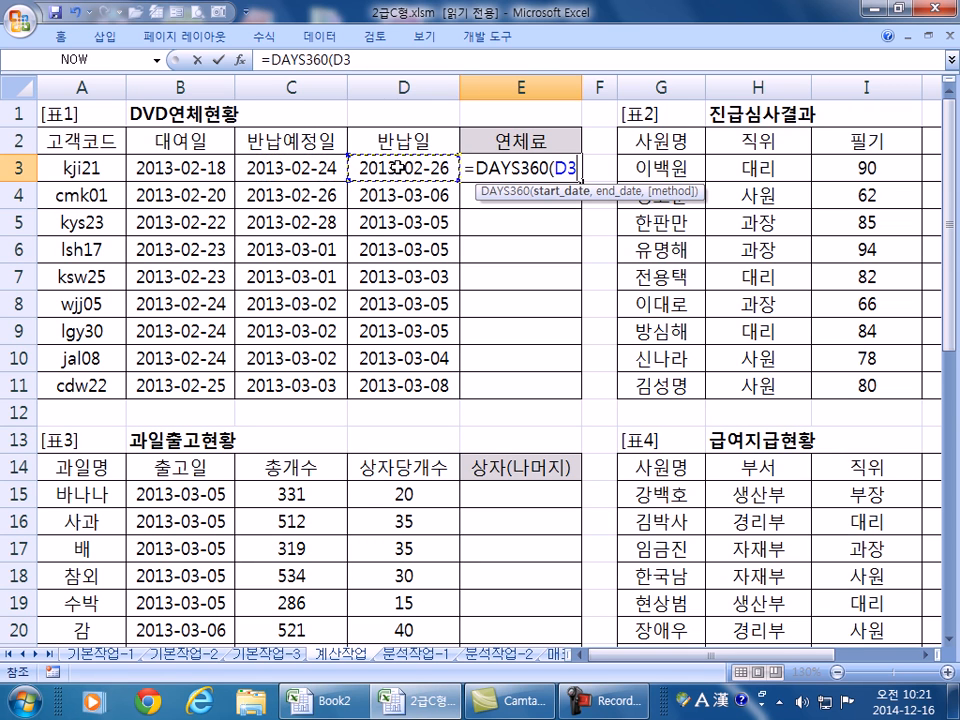
click(307, 167)
text(,)
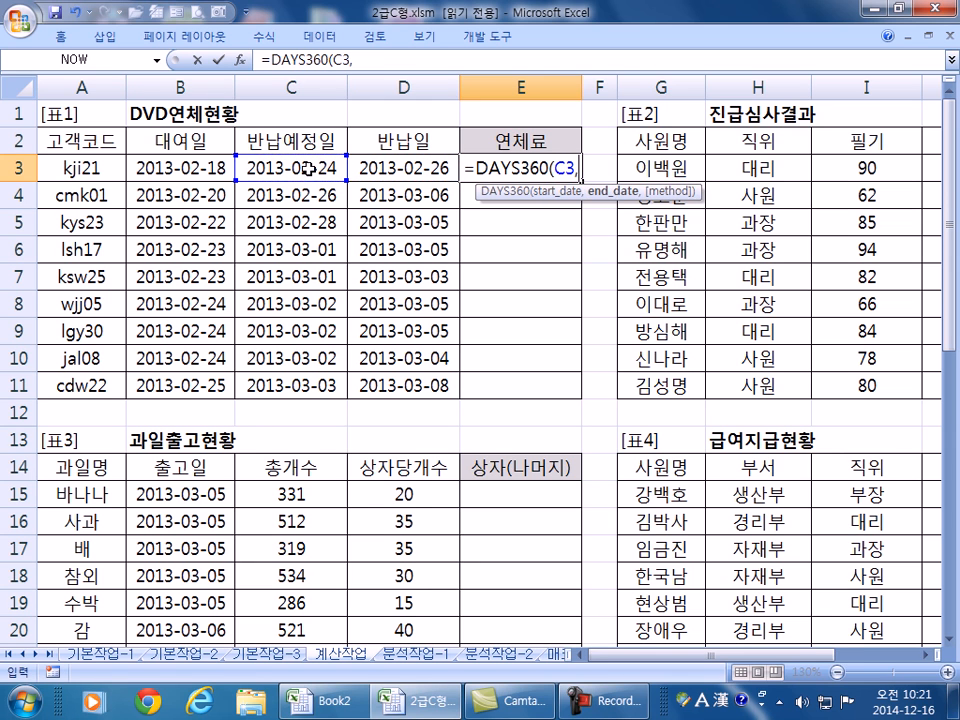
click(410, 169)
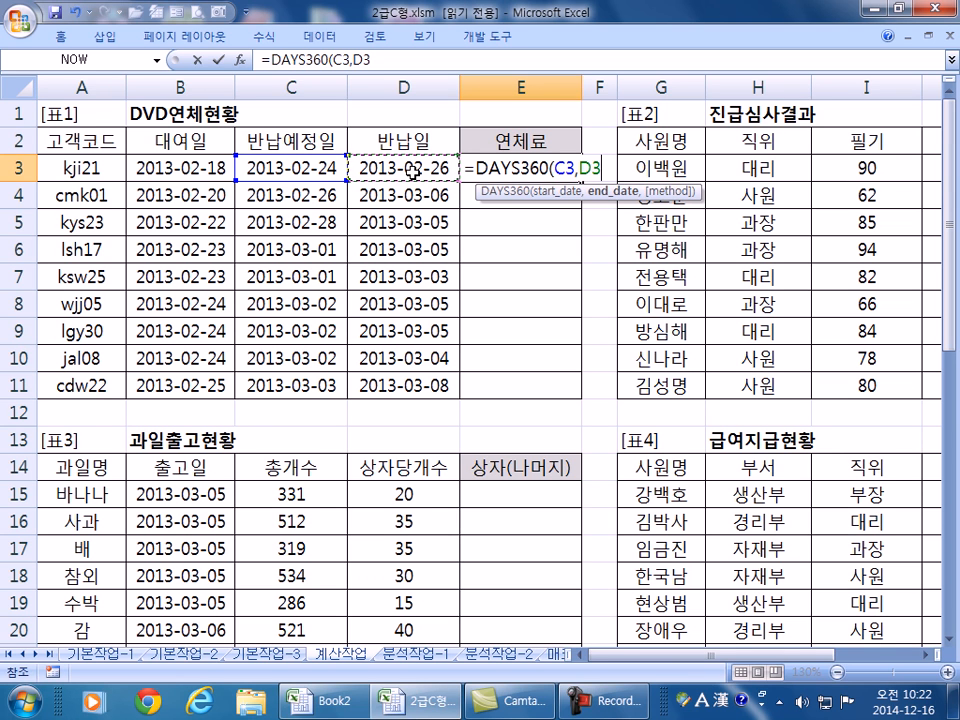
text()*100)
key(Return)
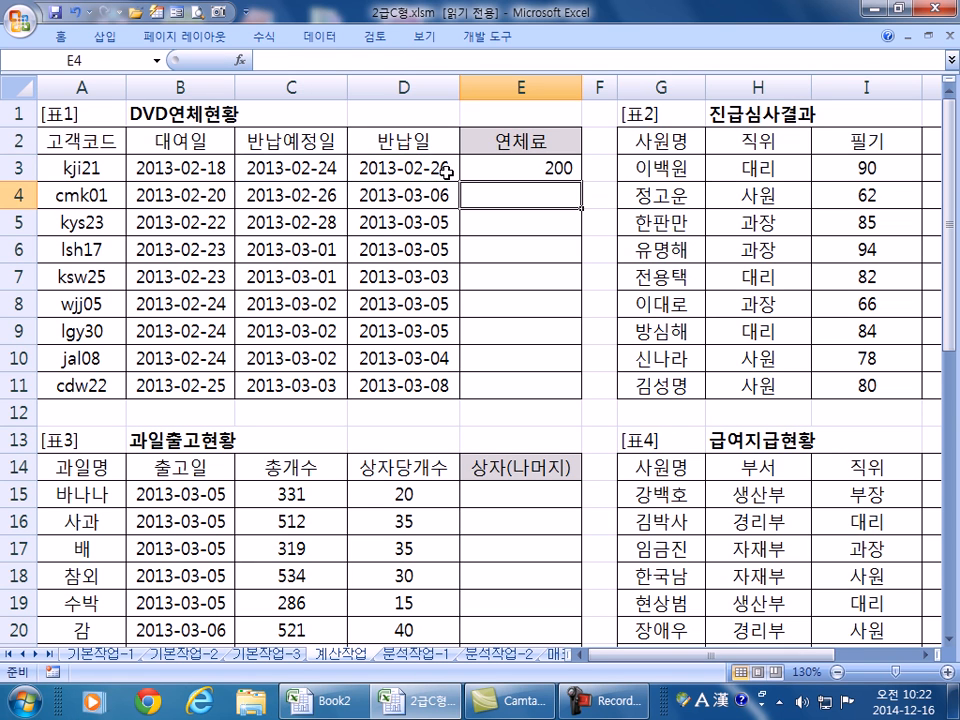
- Fill E3's DAYS360 formula down to E11 and check the copied formula in E4
click(495, 169)
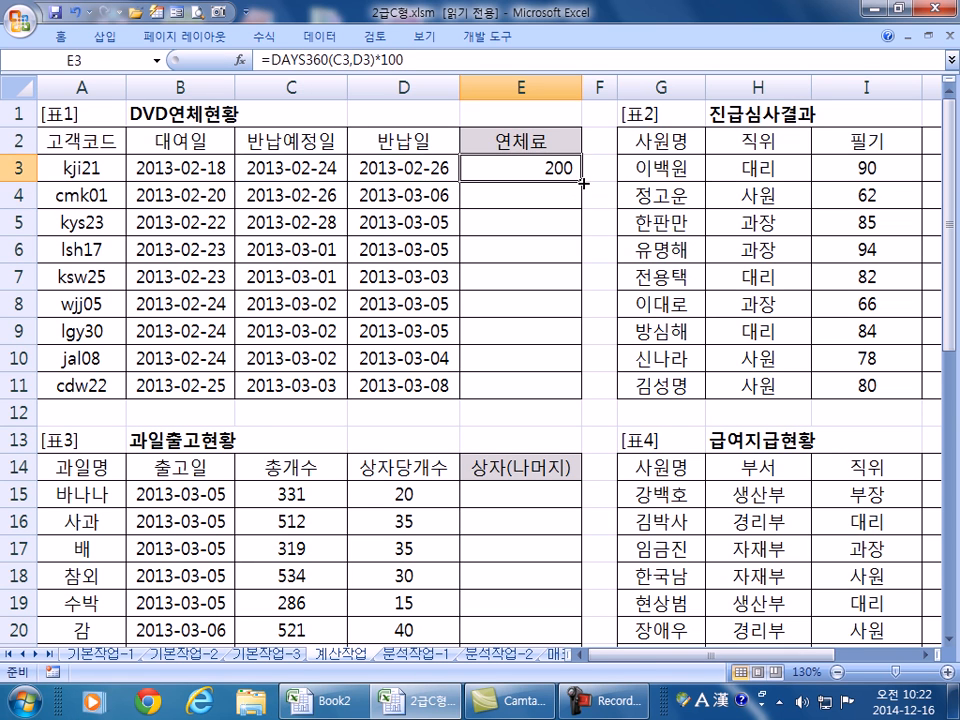
double_click(582, 183)
click(495, 186)
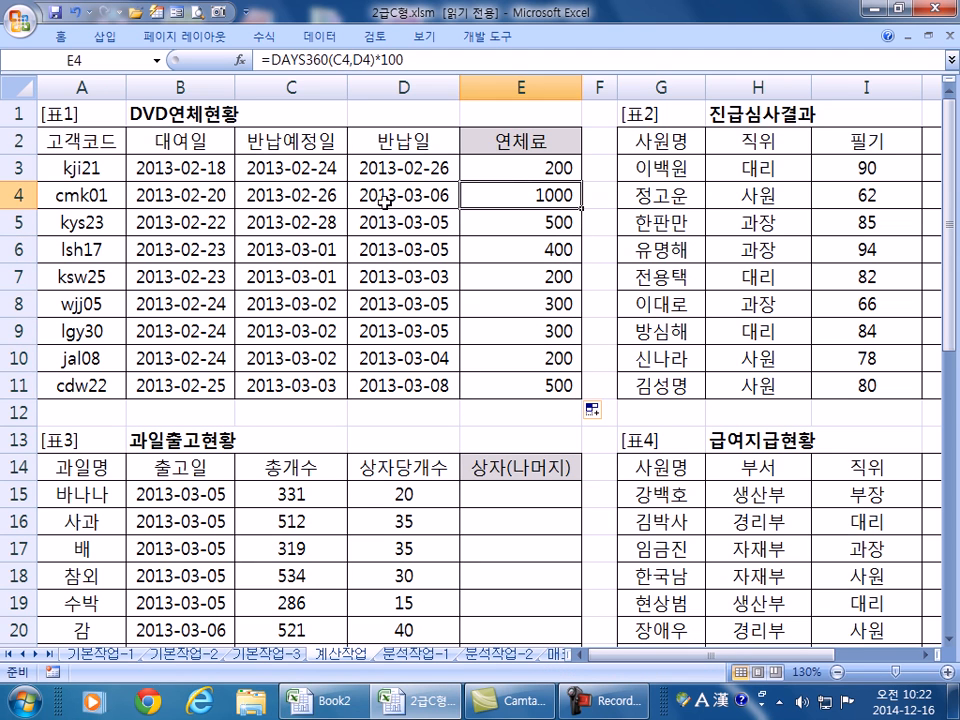
click(317, 192)
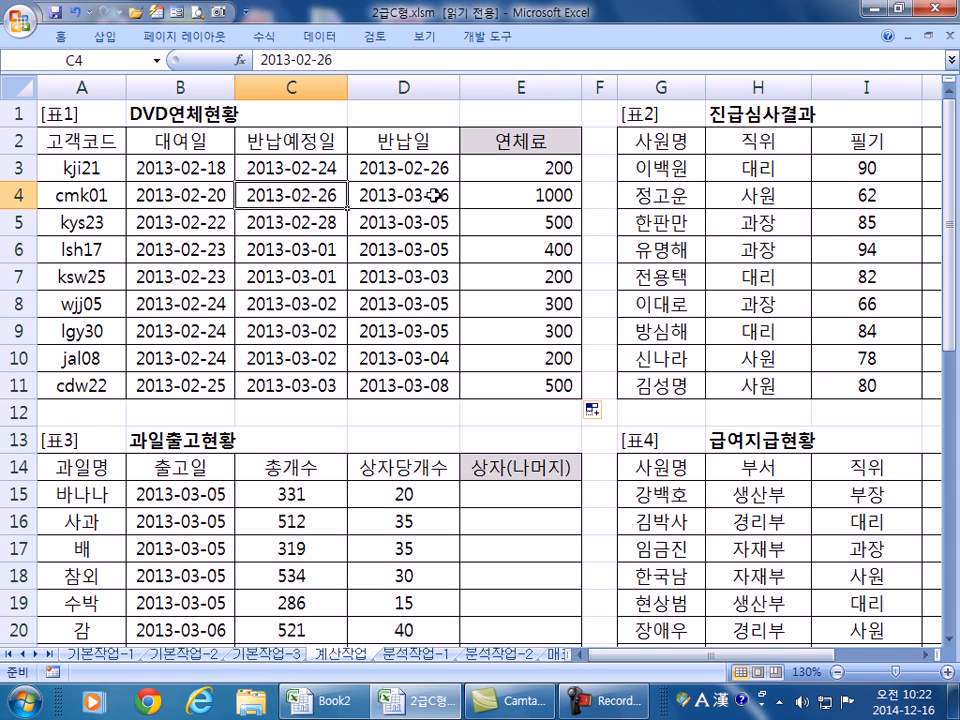
click(530, 200)
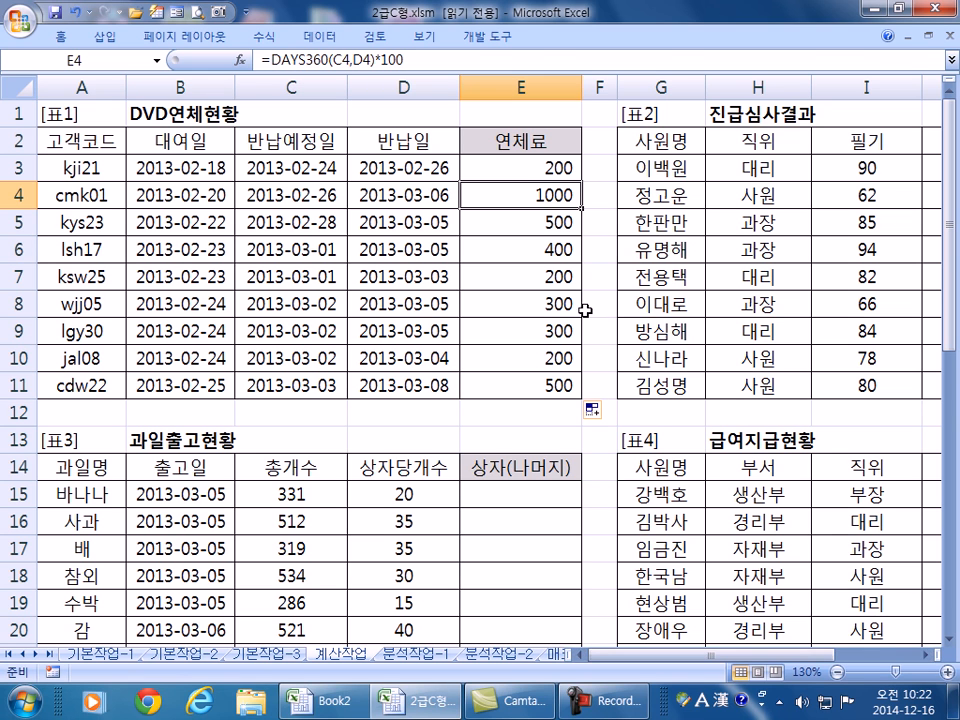
click(515, 172)
key(F2)
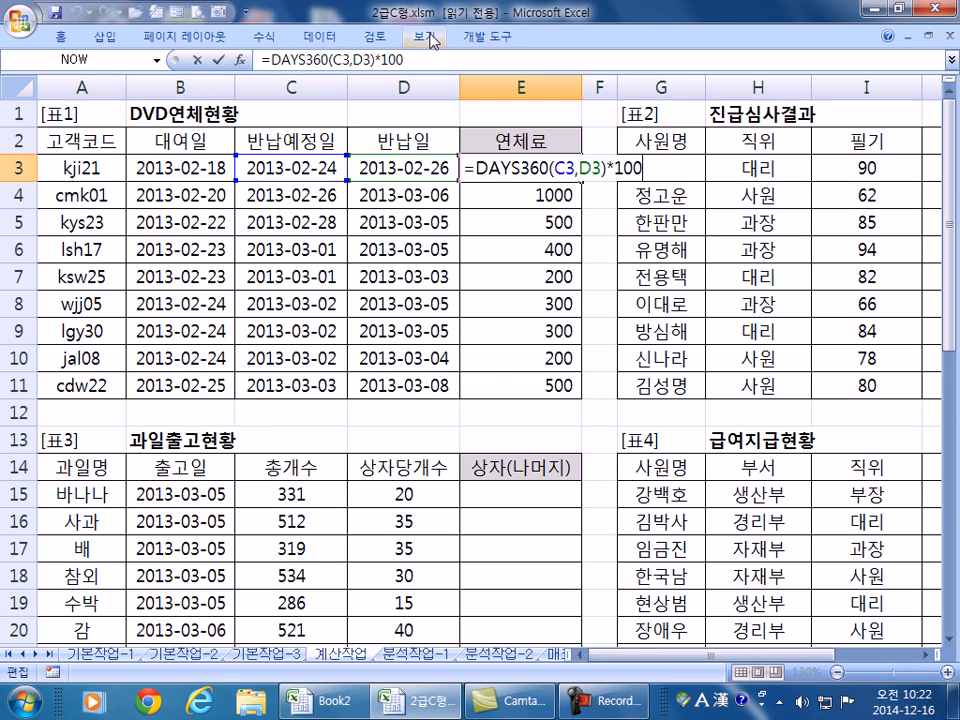
key(Escape)
drag(700, 655, 785, 665)
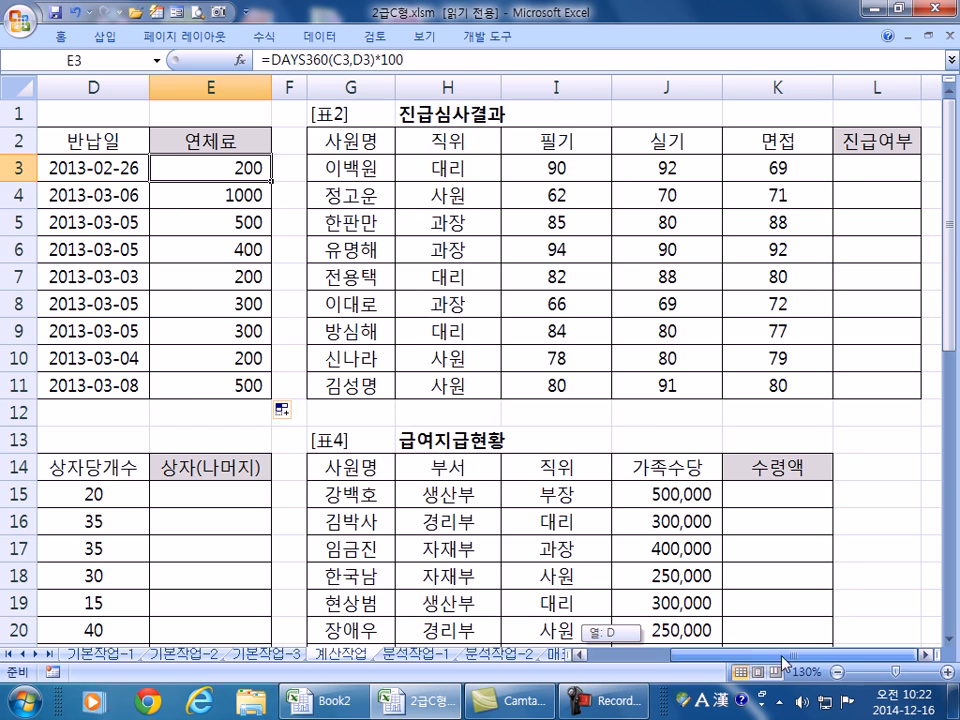
- In L3, start an IF(AND(...)) formula requiring I3, J3 and K3 each to be at least 70
click(925, 655)
click(925, 655)
click(925, 655)
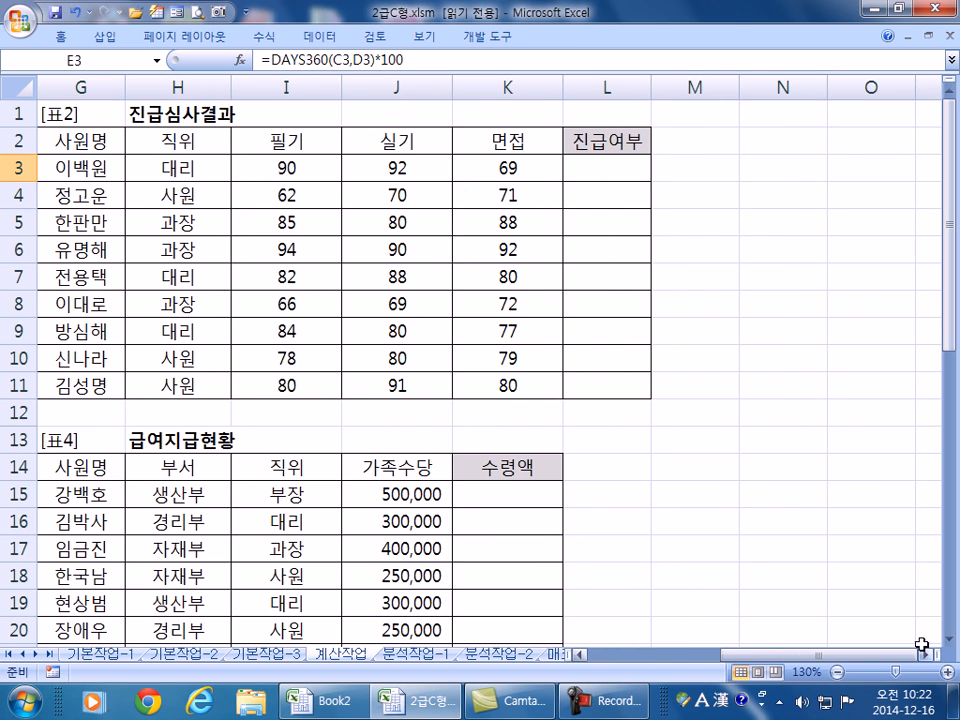
click(618, 170)
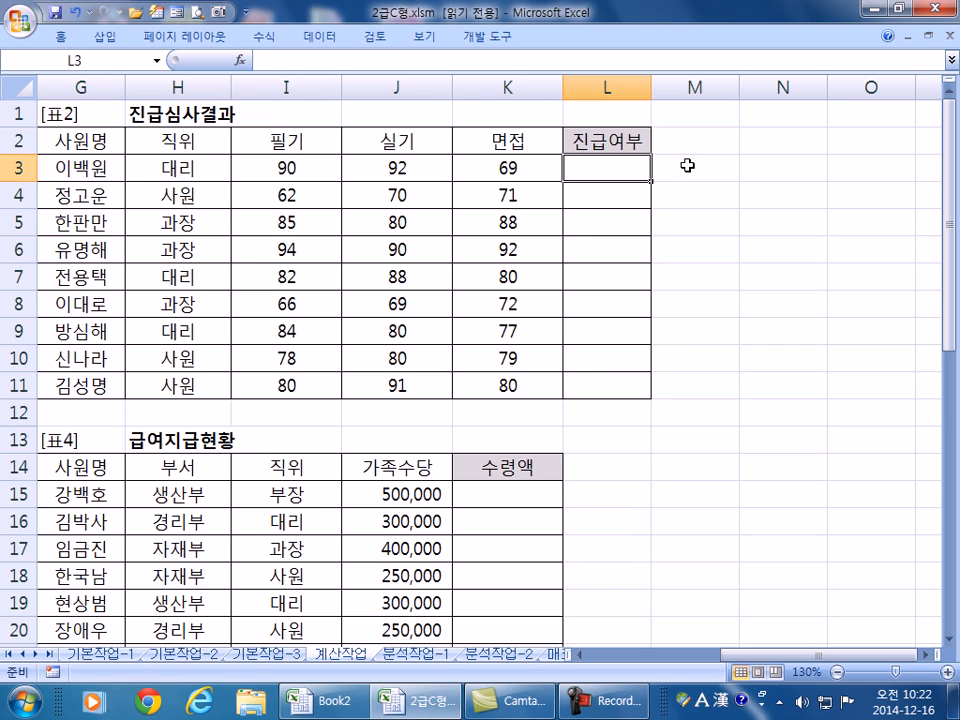
text(=IF()
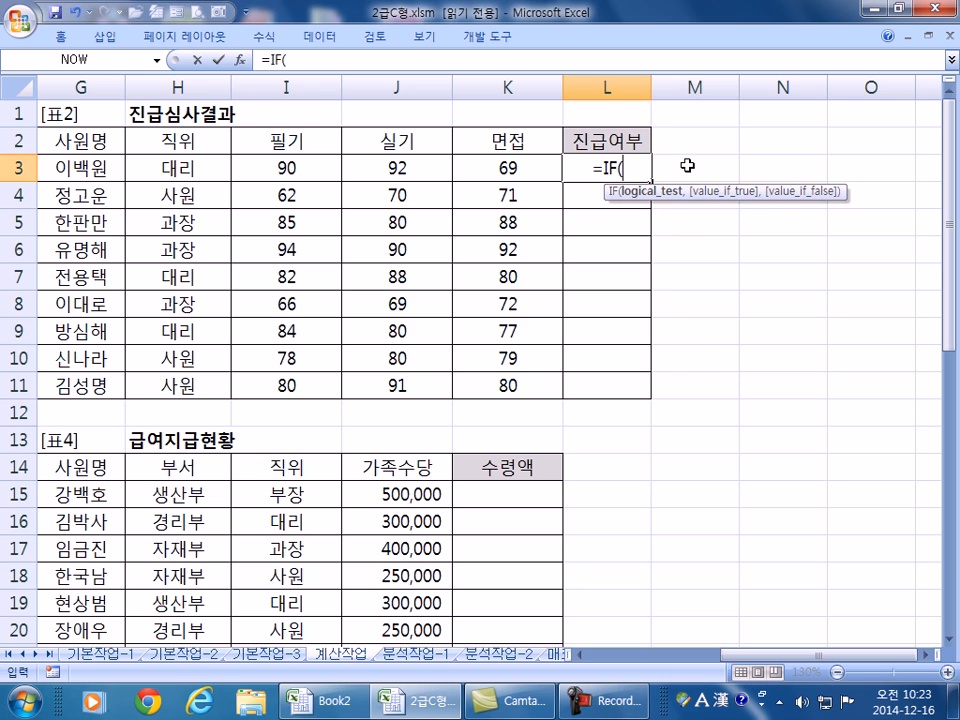
text(AND()
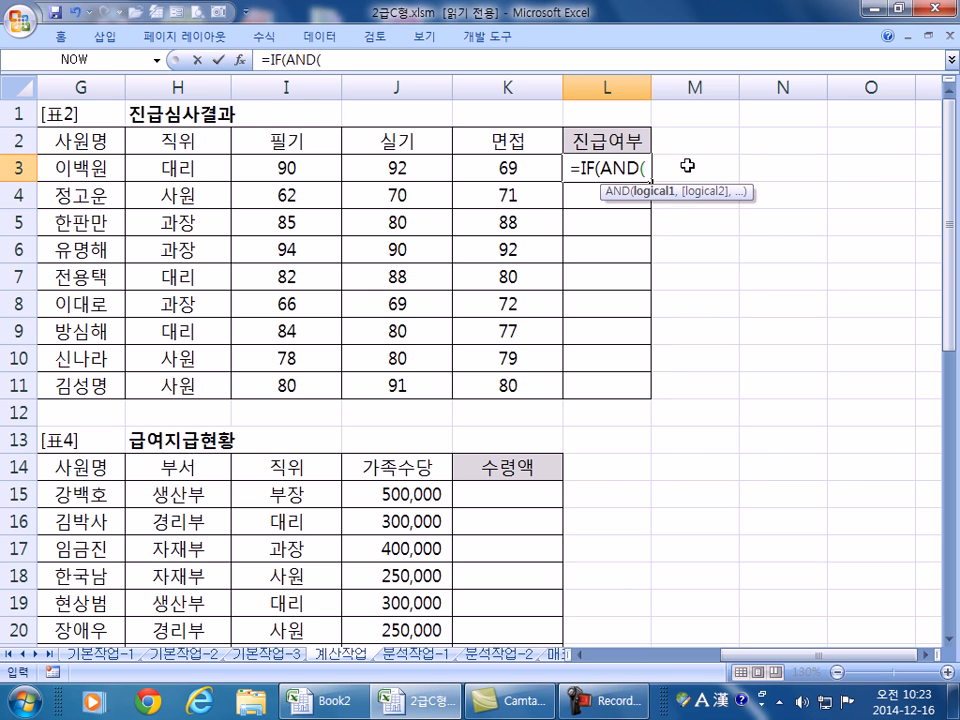
click(300, 170)
text(>=)
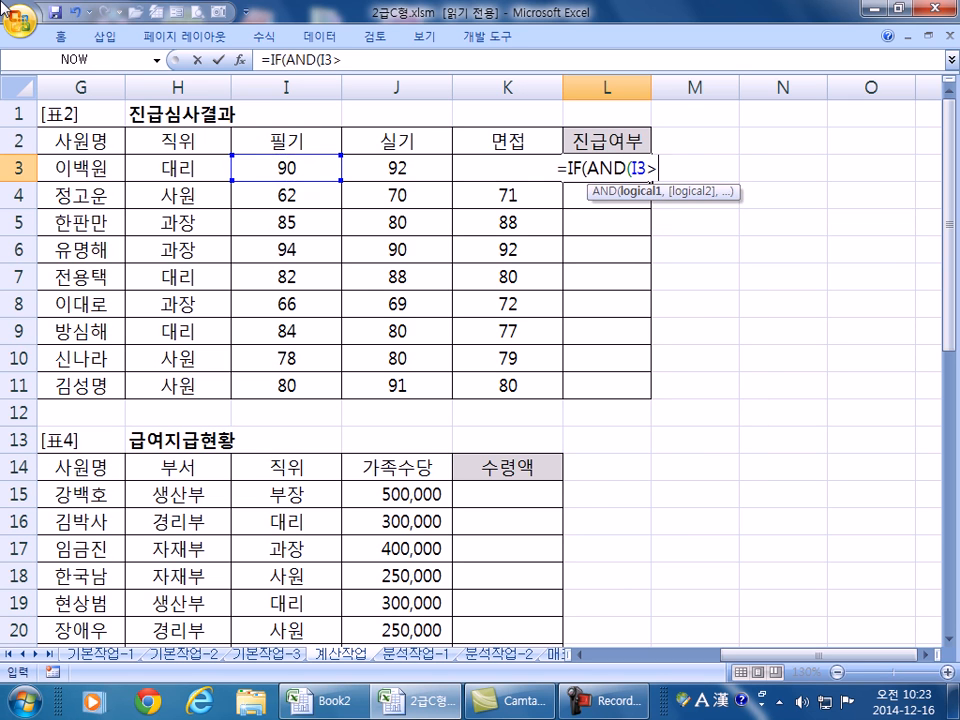
text(70)
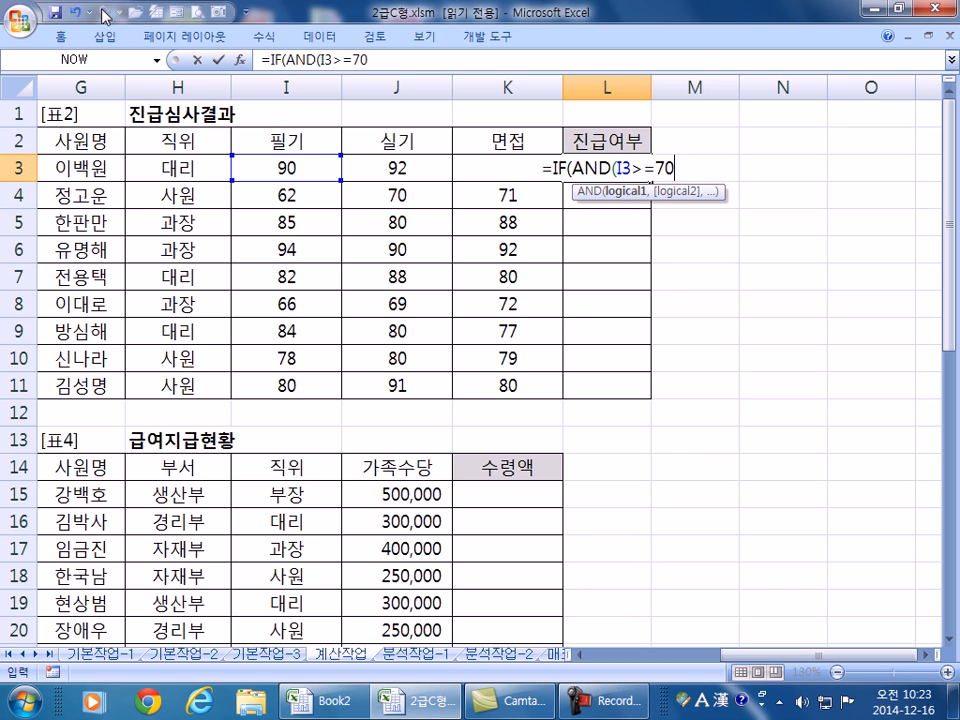
text(,)
click(399, 162)
text(>=70,K3>=70,SUM()
- Add the SUM(I3:K3)>=250 condition returning "진급" or blank, and accept Excel's correction
key(Left)
key(Left)
key(Left)
key(shift+Right)
key(shift+Right)
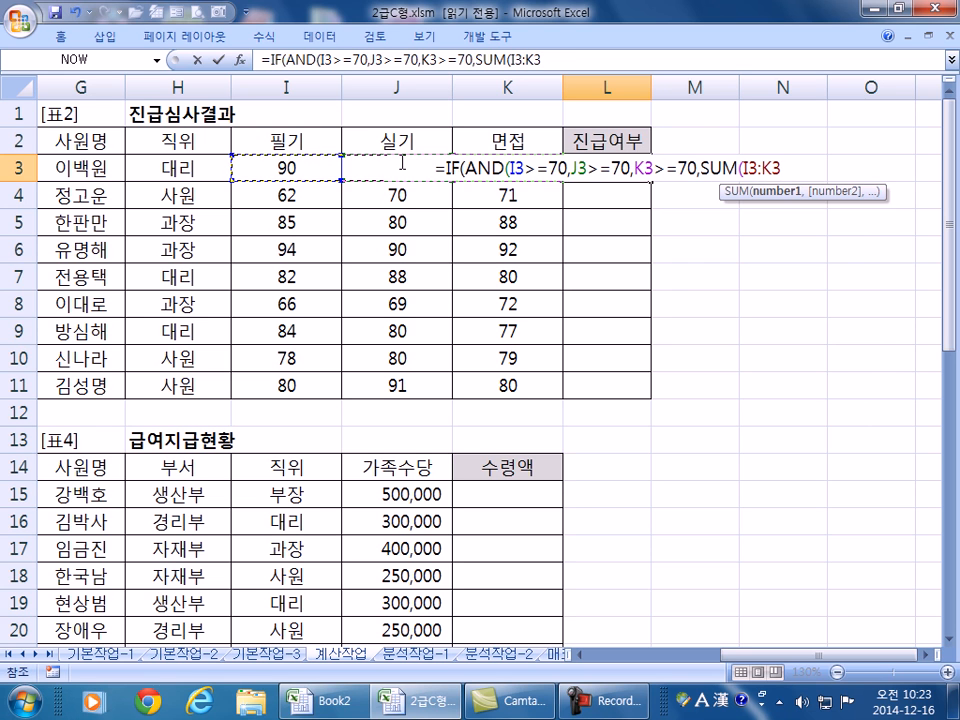
text()>=70))
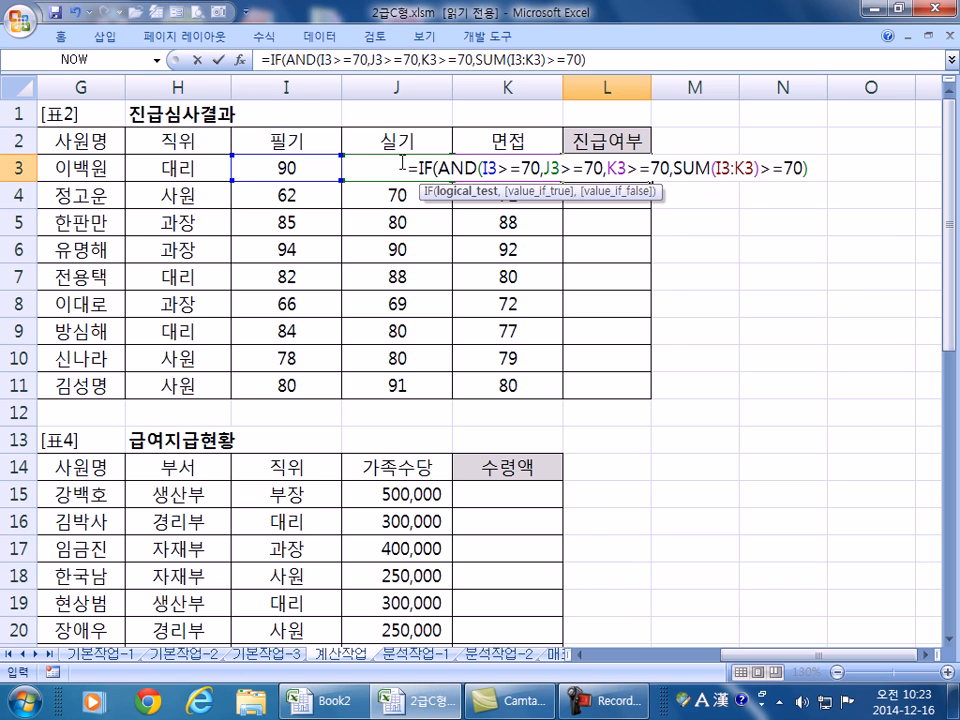
text(,")
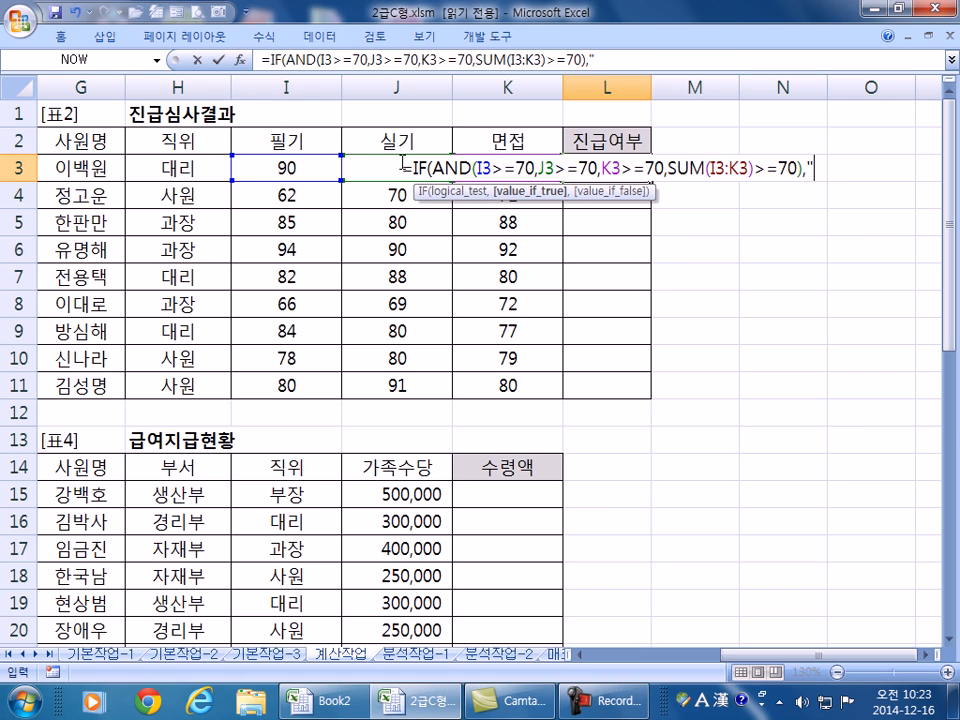
key(BackSpace)
key(BackSpace)
key(BackSpace)
key(BackSpace)
key(BackSpace)
text(250)
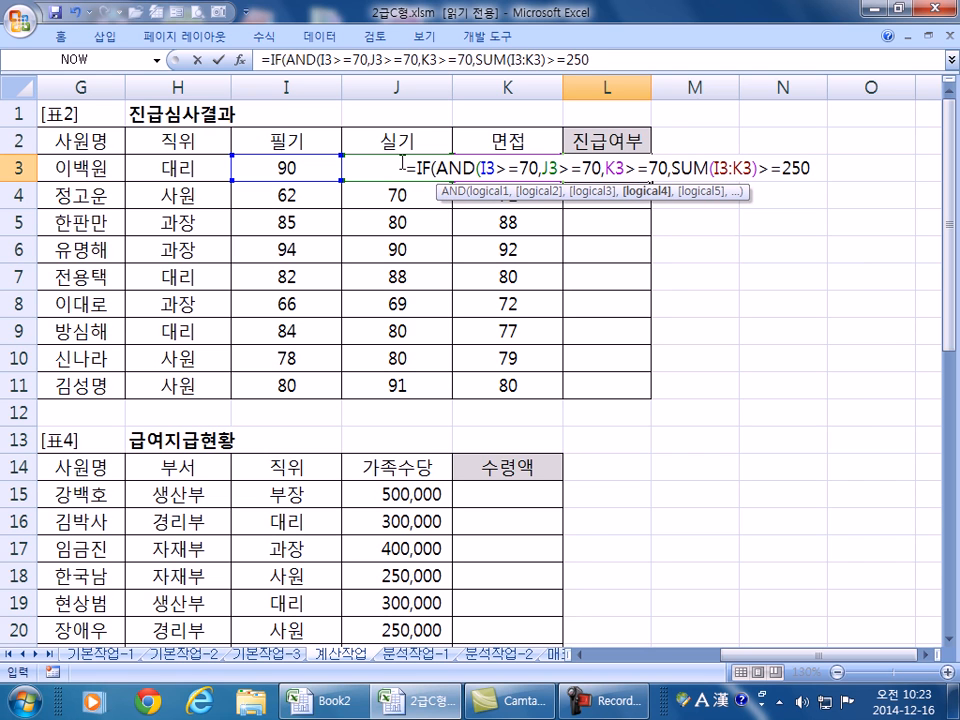
text(),")
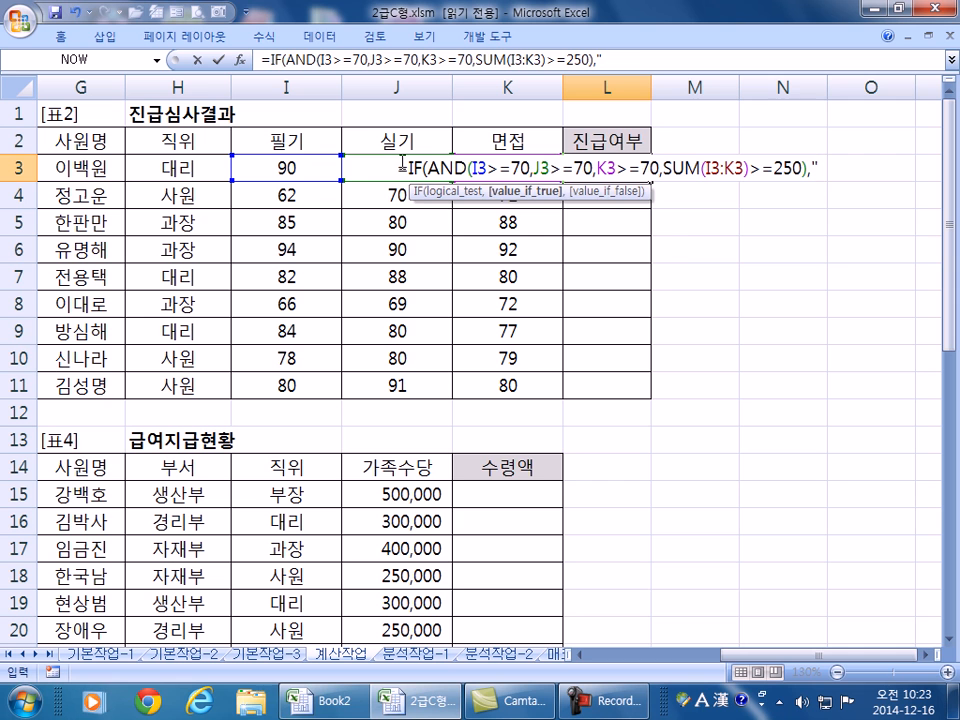
text(진급",)
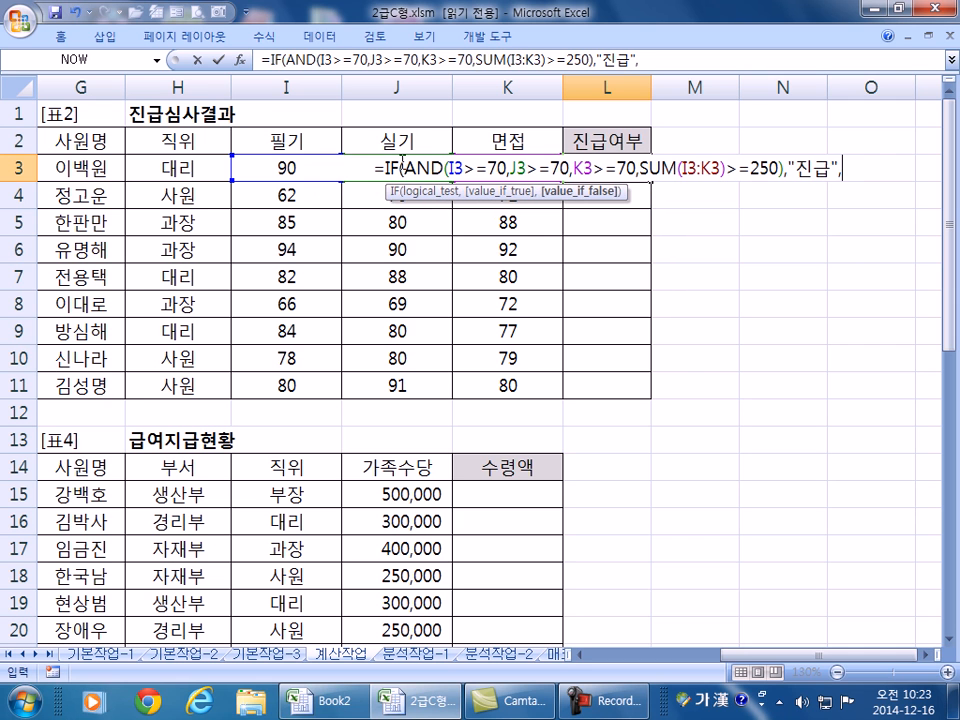
text("")
key(Return)
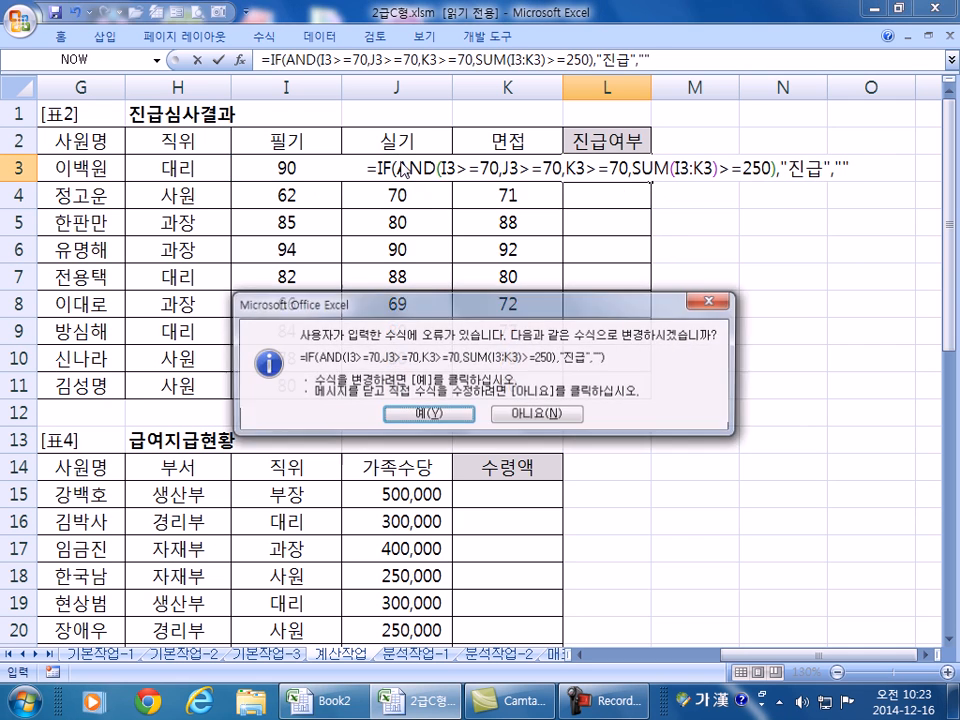
key(Return)
key(Up)
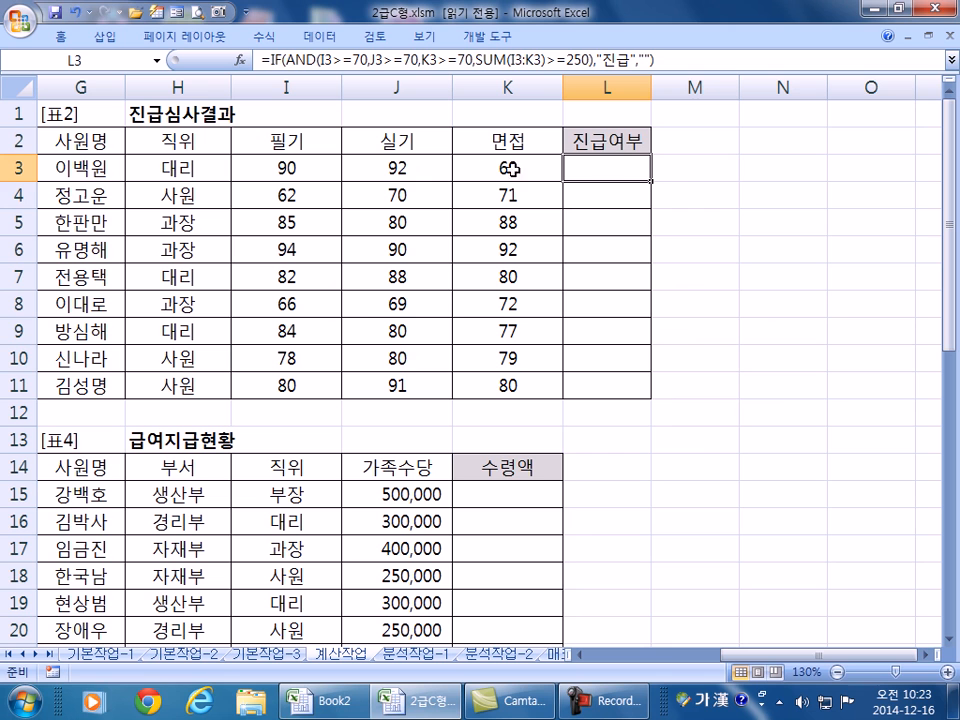
- Copy L3's 진급여부 formula down to L11 and review L3's formula without changes
double_click(650, 181)
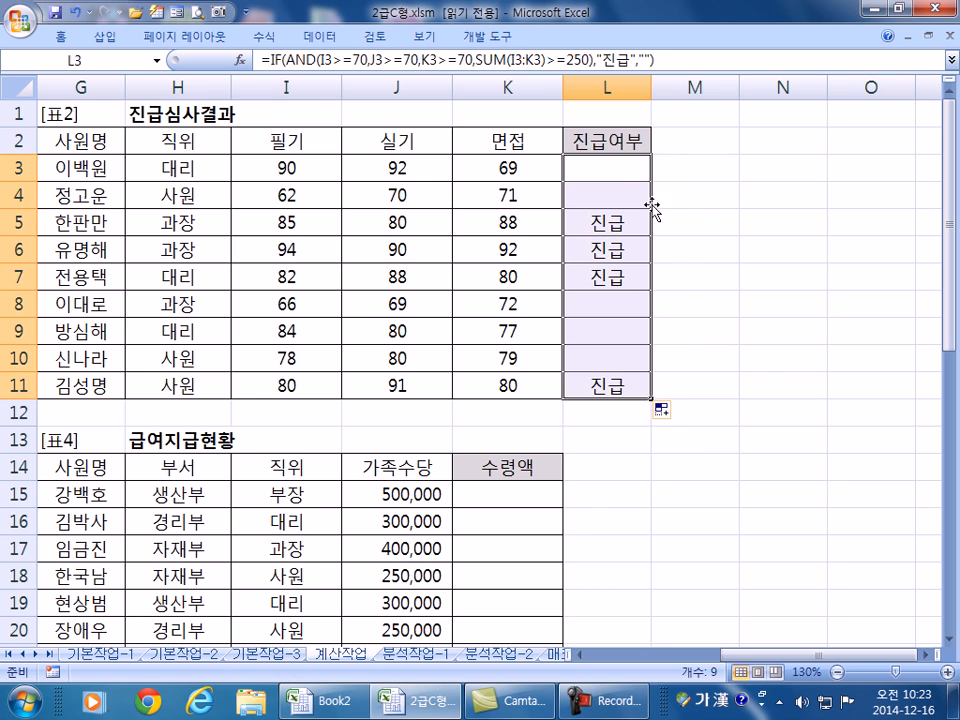
double_click(602, 170)
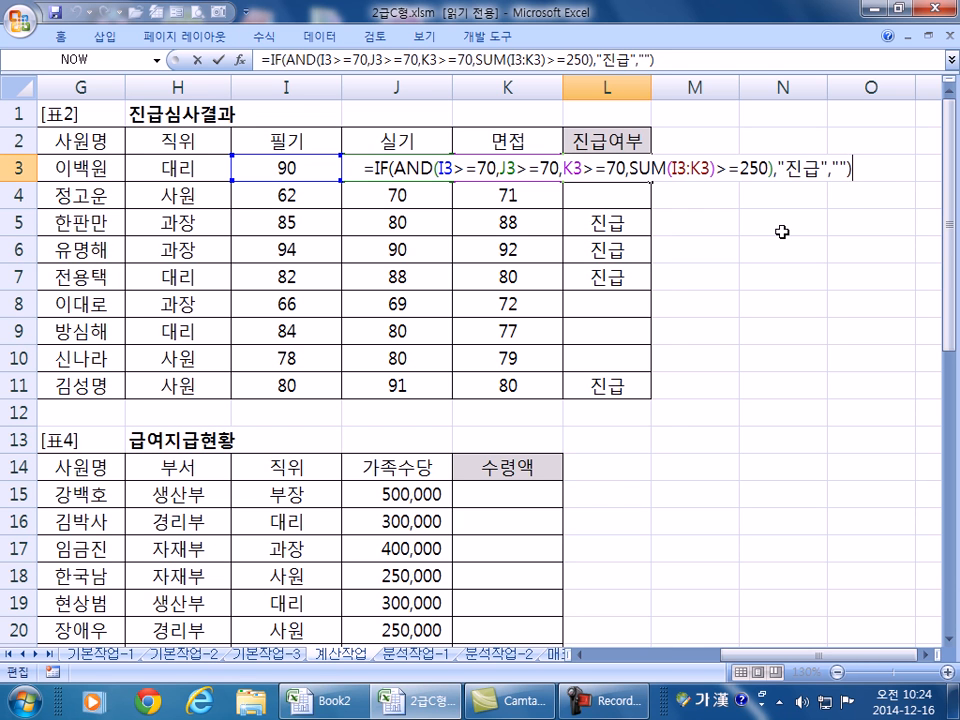
key(ctrl+Return)
- Move to the 과일출고현황 table and check C15 (331) and D15 (20)
key(Home)
scroll(510, 400, down, 4)
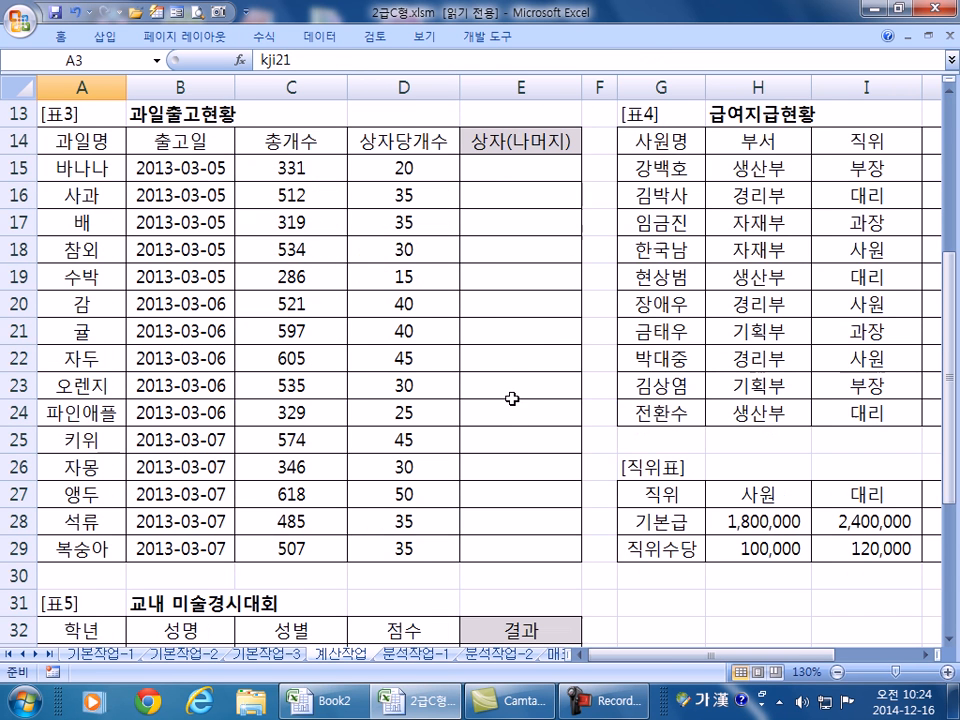
click(495, 167)
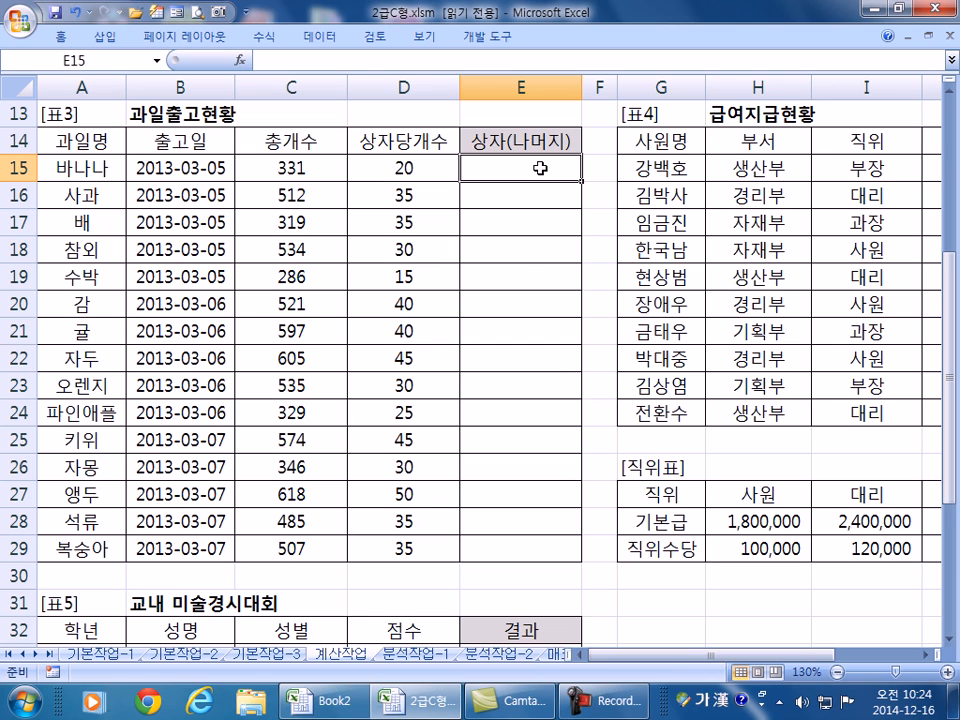
click(288, 167)
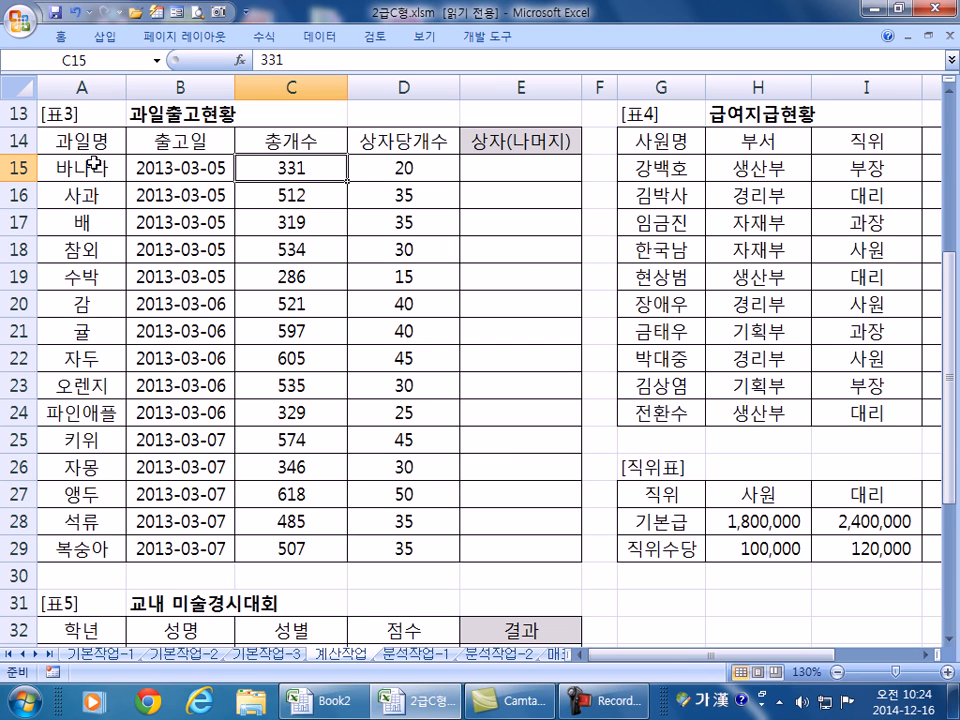
click(388, 171)
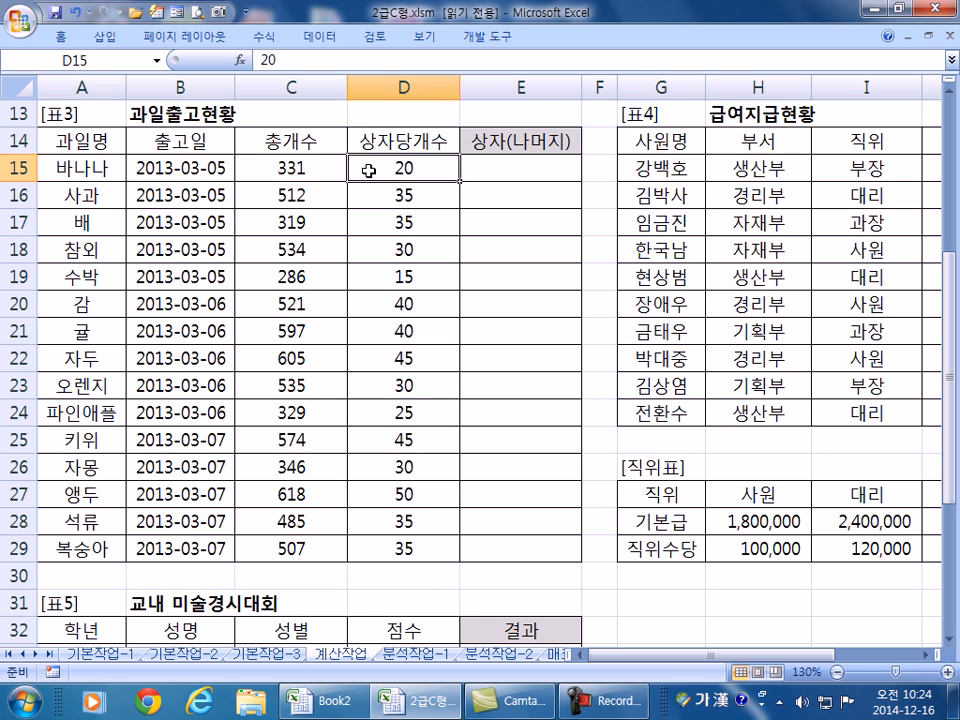
text(=)
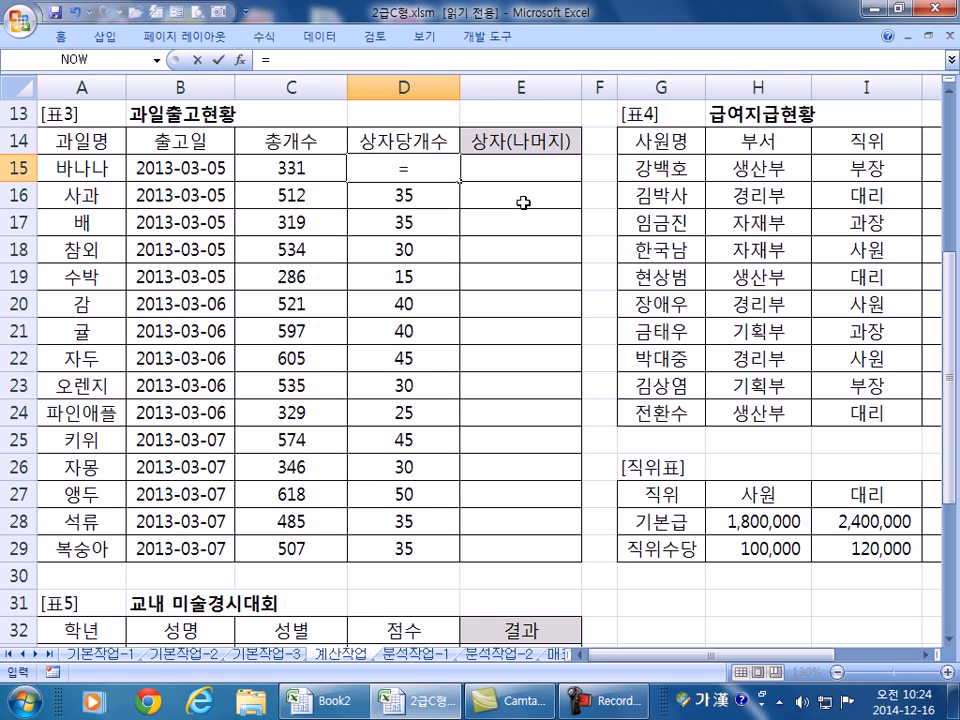
key(Escape)
- Enter =C15/D15 in E15, removing the INT wrapper, so it shows 17
click(516, 168)
text(=)
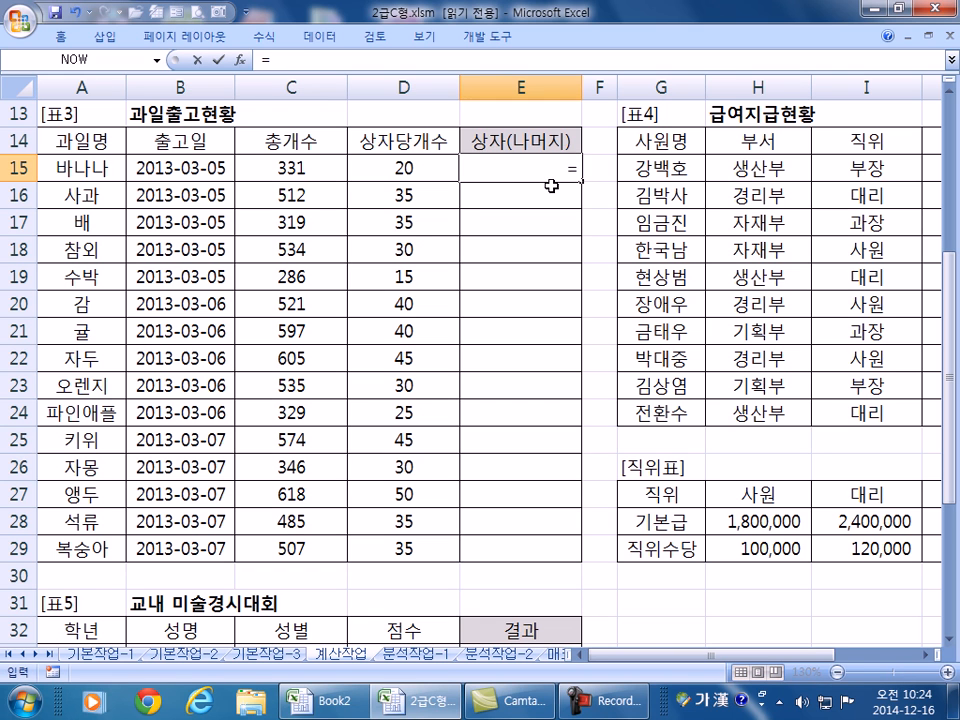
text(ㅑㅜㅅ))
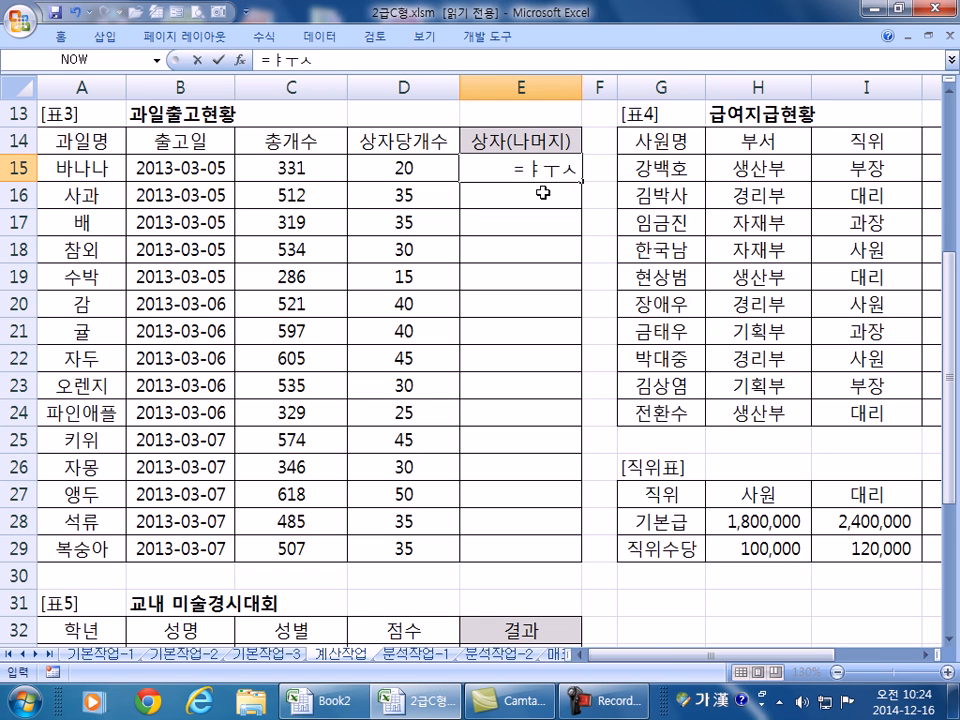
key(BackSpace)
text(()
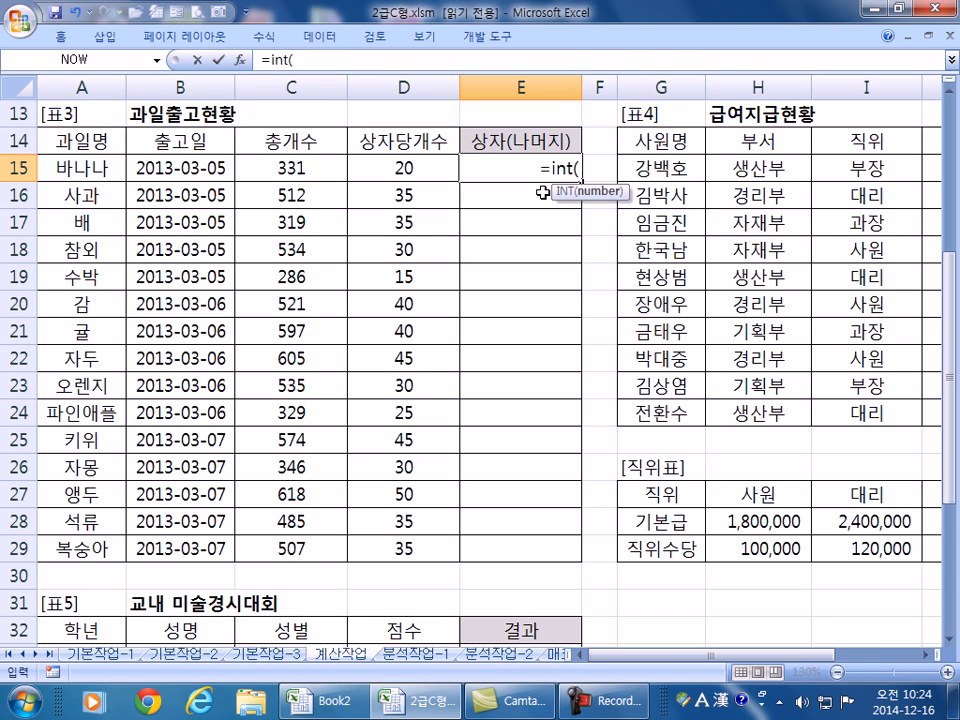
click(268, 167)
text(/)
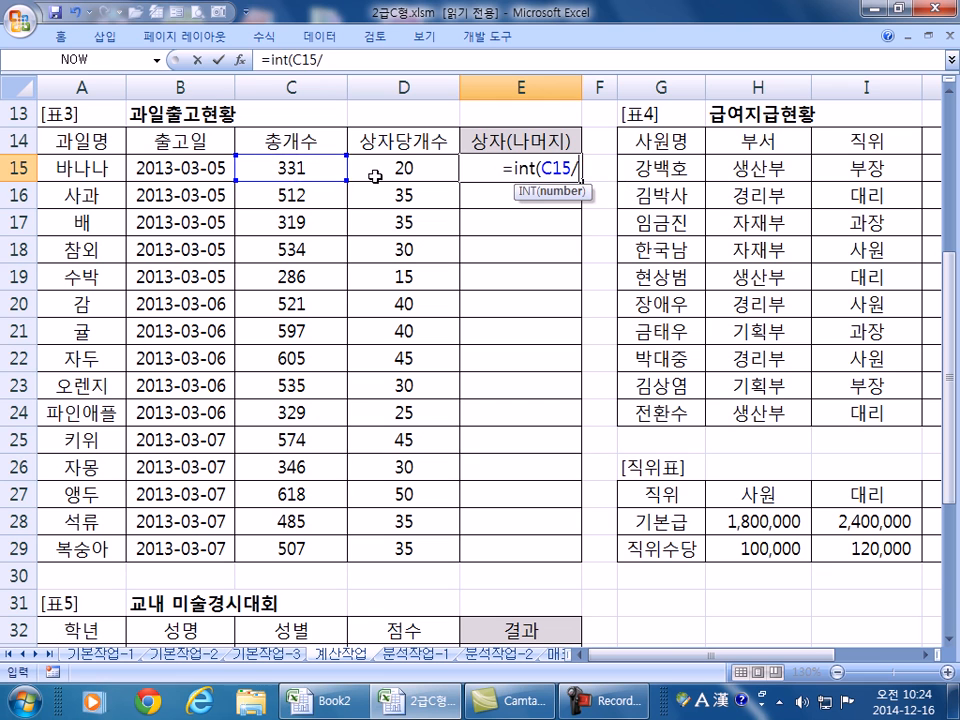
click(381, 172)
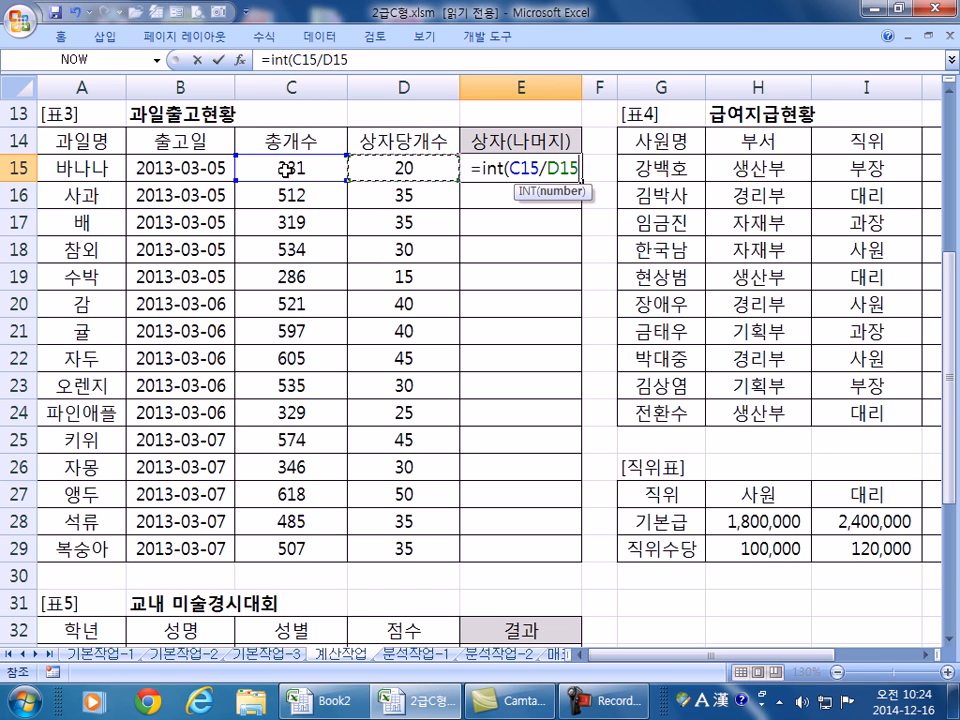
text())
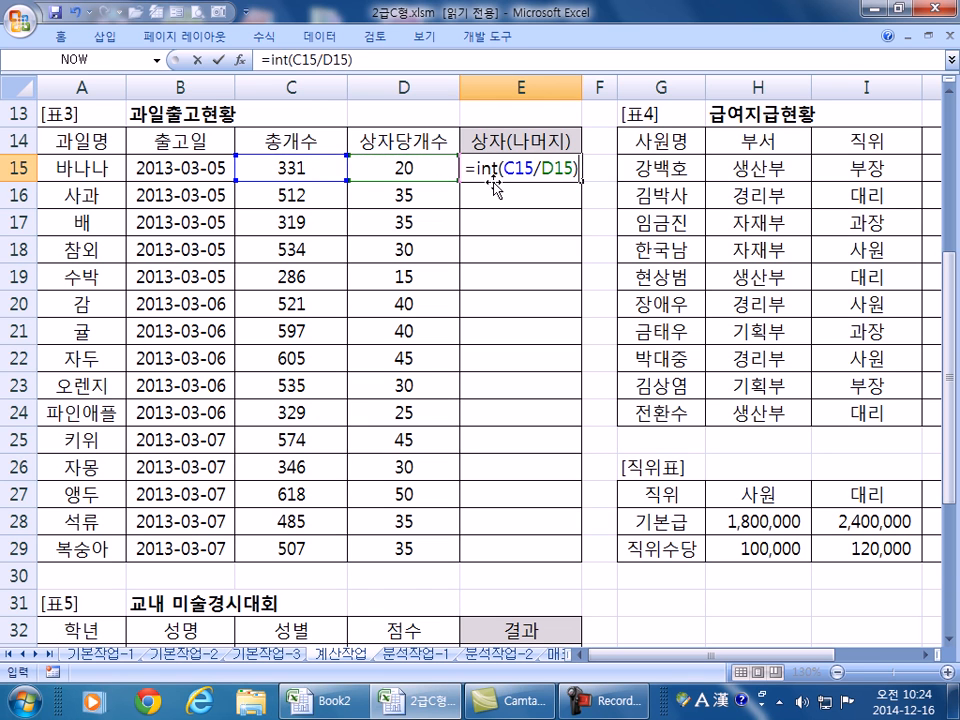
double_click(487, 168)
key(Delete)
key(Return)
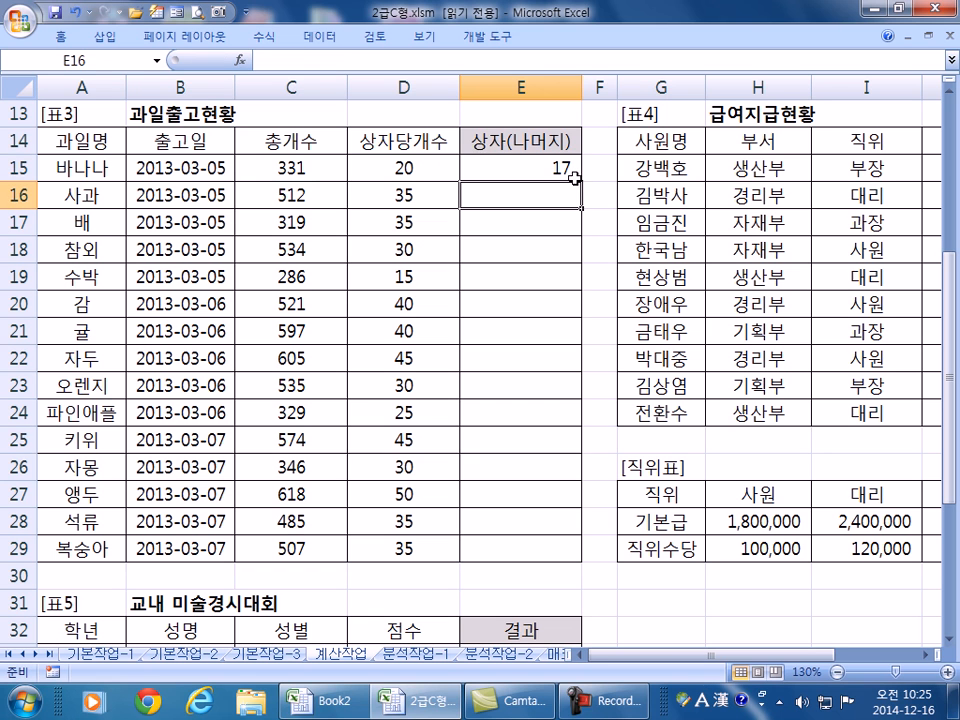
click(535, 168)
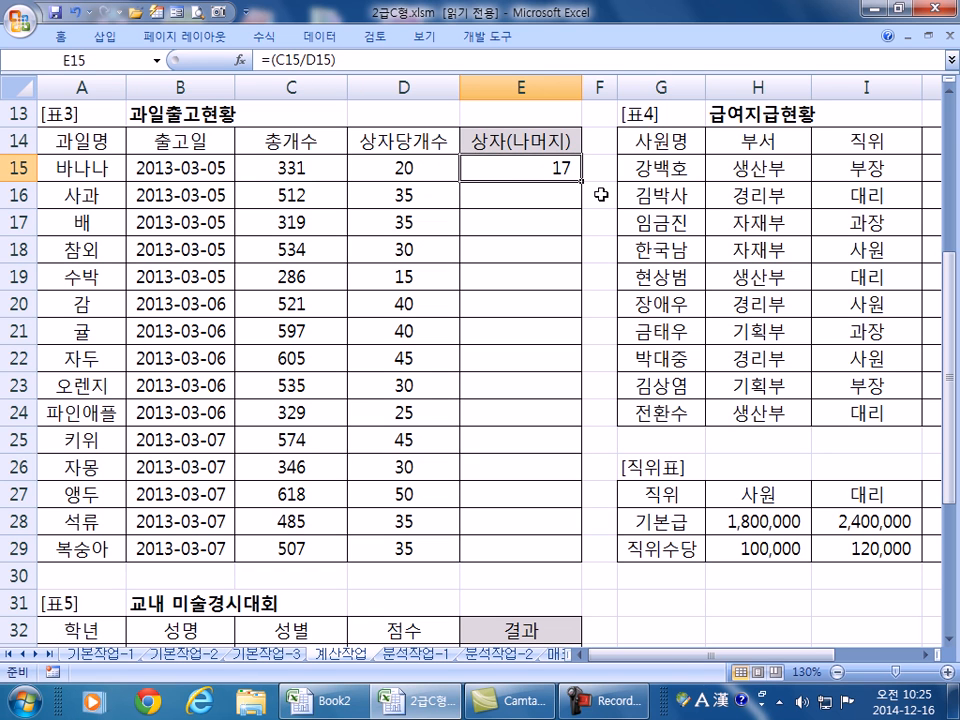
- Check E15's unrounded value of 16.55 through its number format, then restore the 17 display
double_click(574, 178)
key(Escape)
key(ctrl+1)
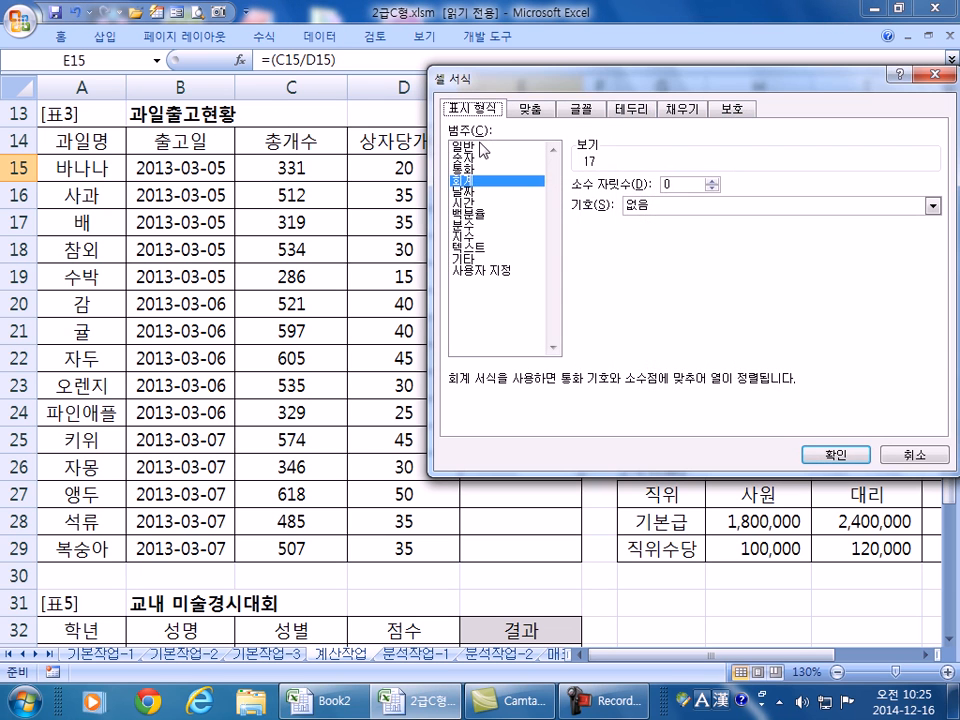
key(Up)
key(Up)
key(Up)
click(815, 454)
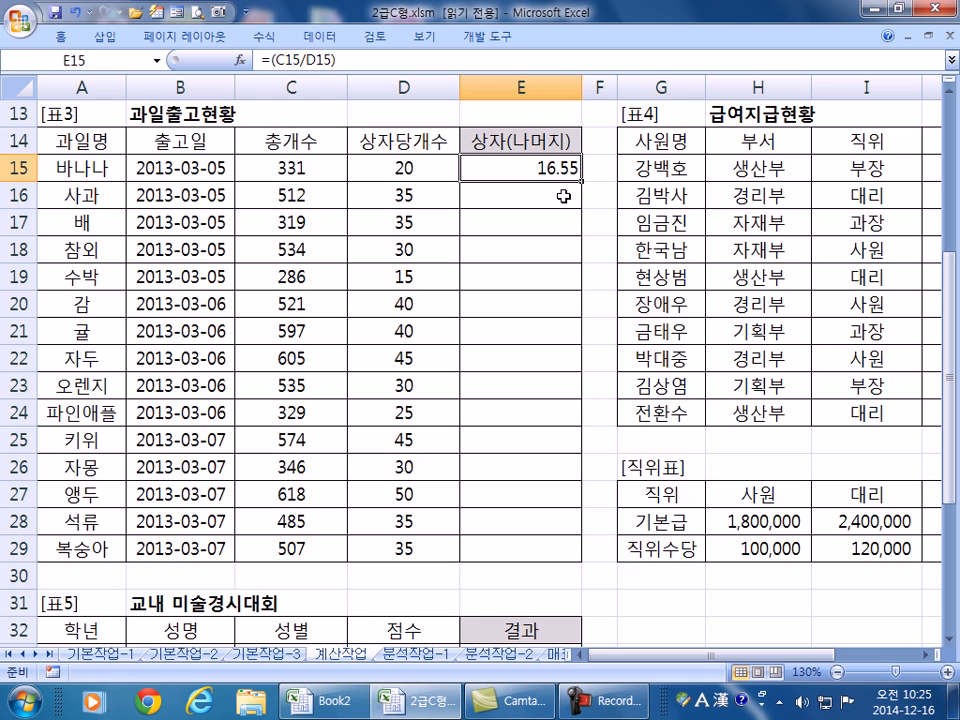
key(ctrl+z)
double_click(553, 170)
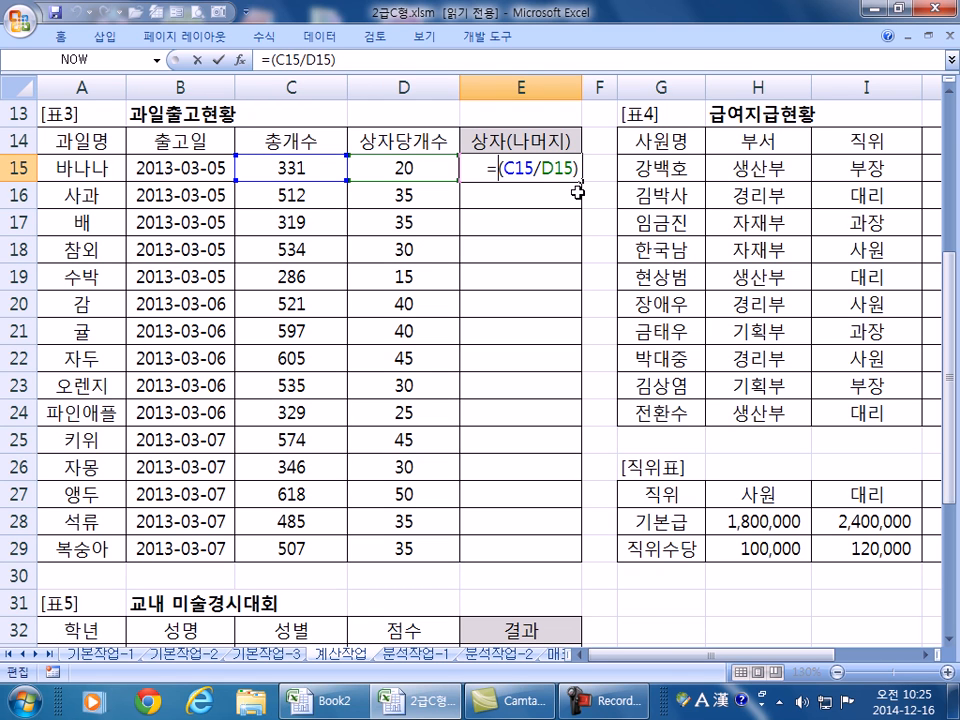
click(217, 60)
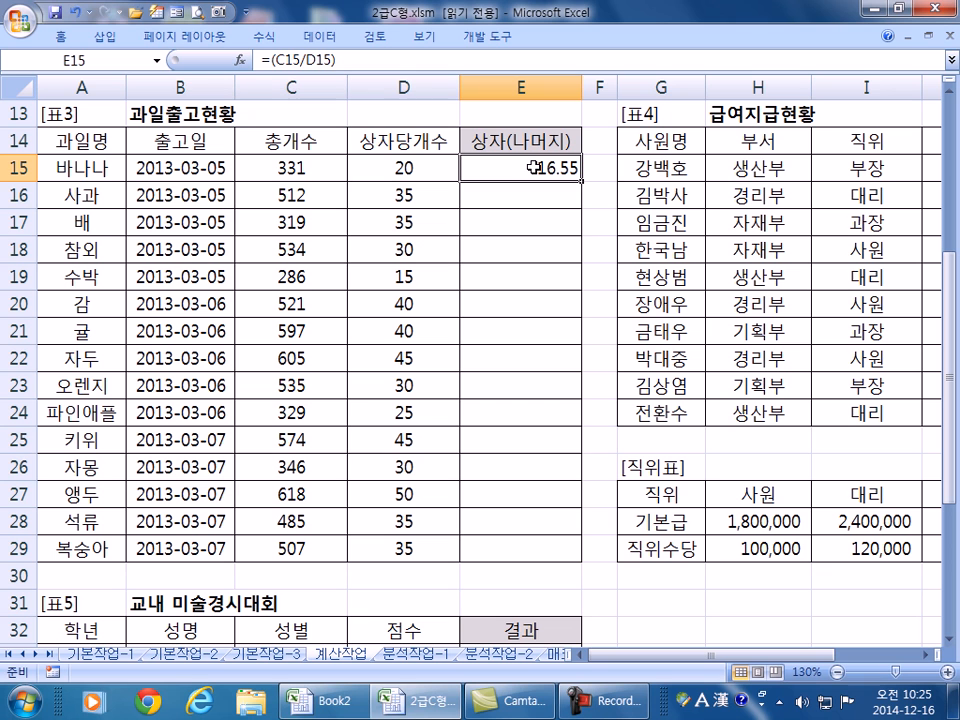
key(ctrl+shift+1)
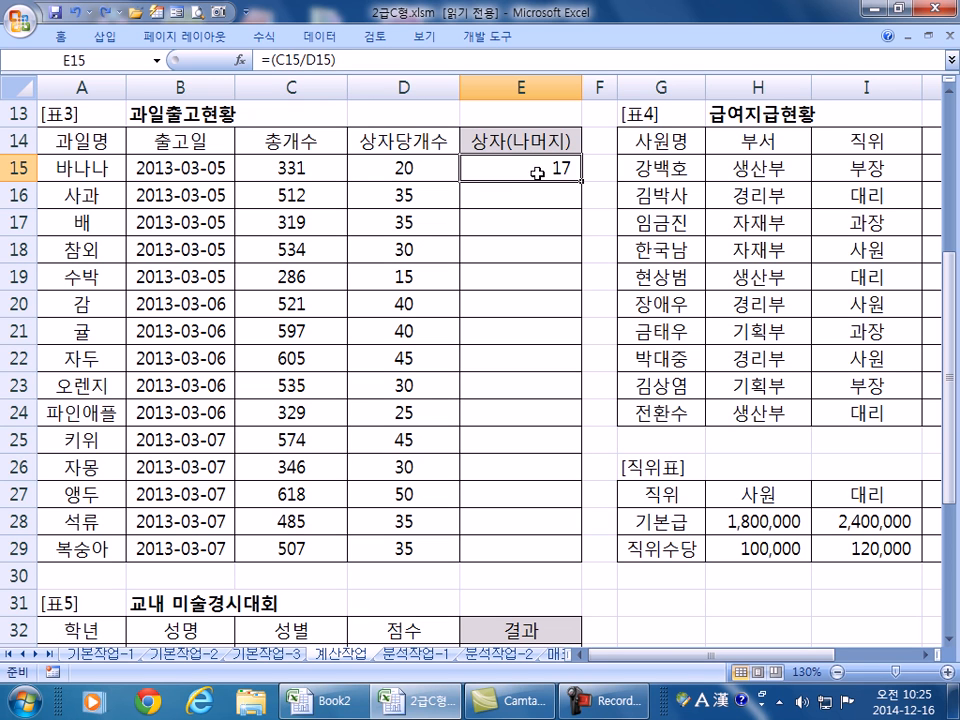
- Change E15 to =INT(C15/D15) so it shows 16 whole boxes
double_click(545, 168)
click(489, 168)
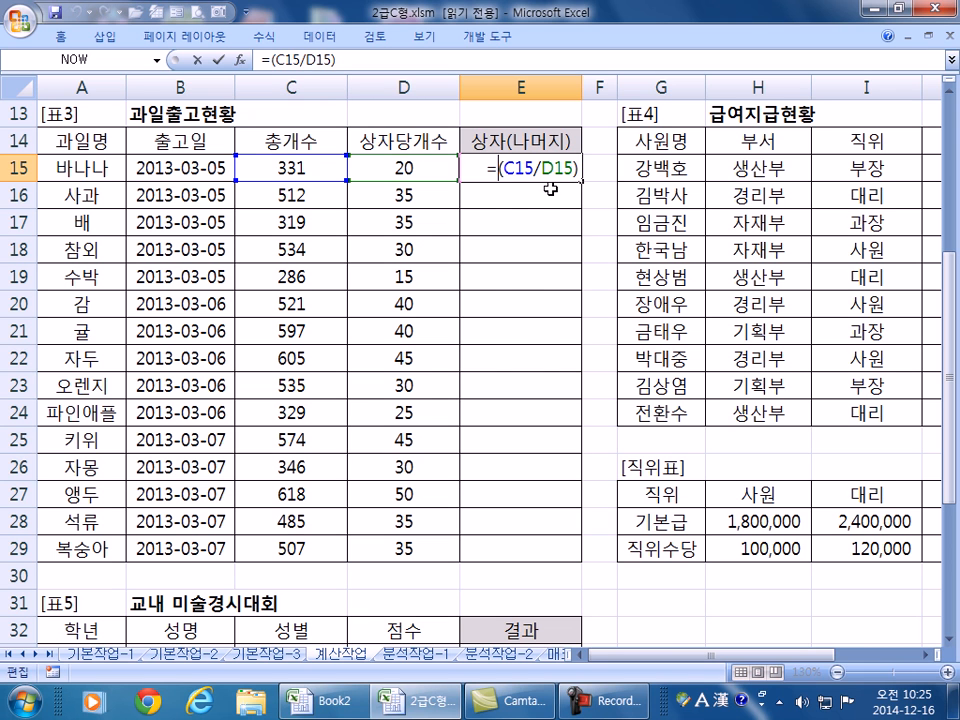
text(INT)
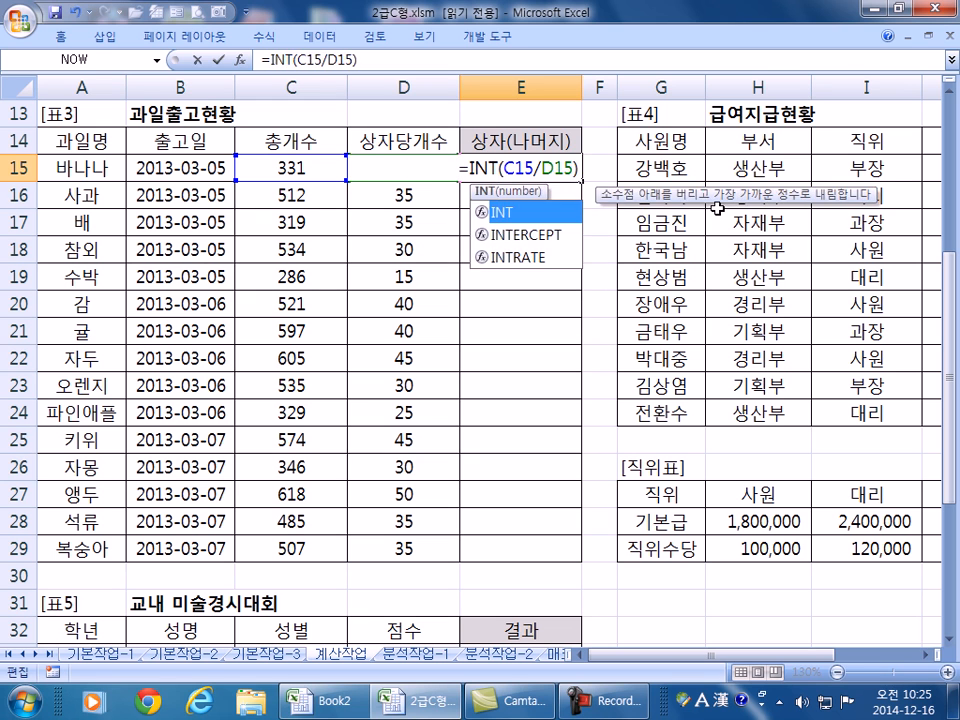
key(Return)
click(500, 168)
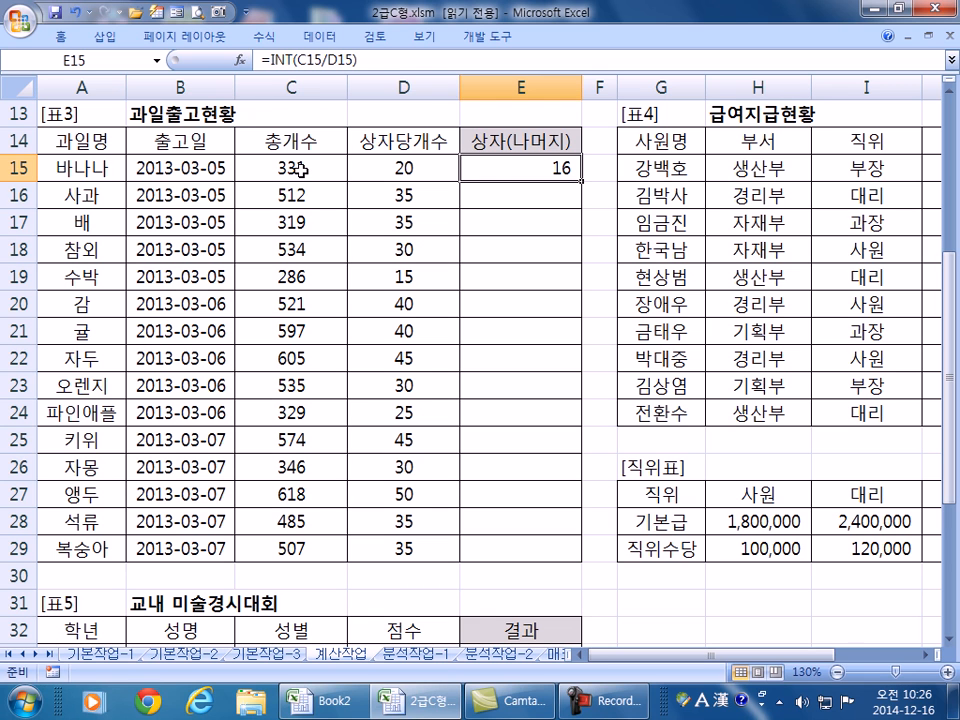
- Extend E15 to =INT(C15/D15)&"("&MOD(C15,D15)&")" so it shows 16(11)
key(F2)
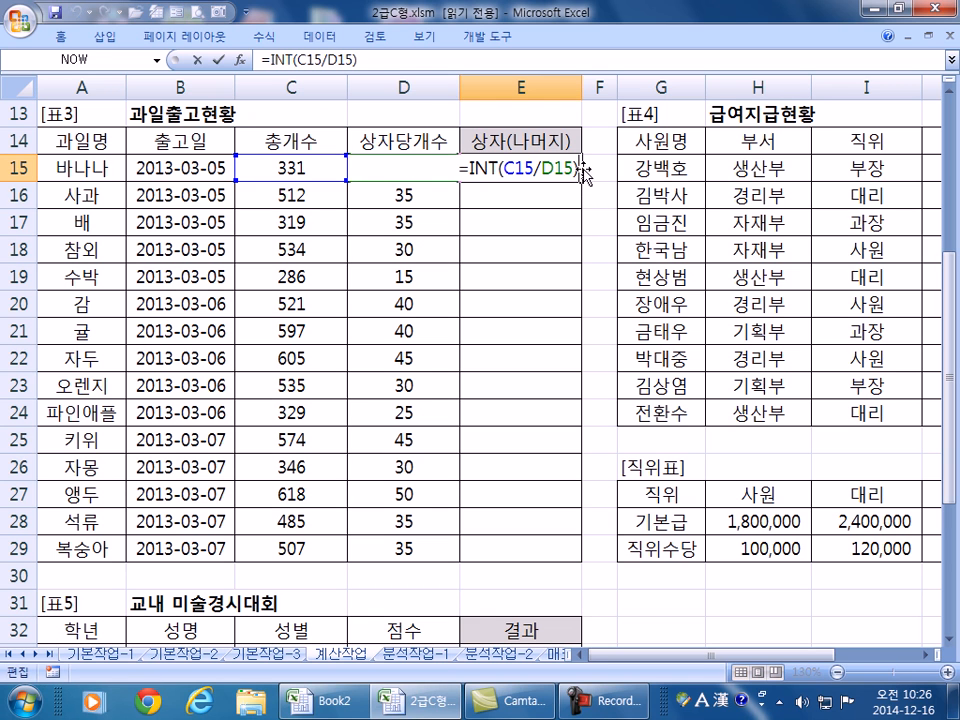
key(Escape)
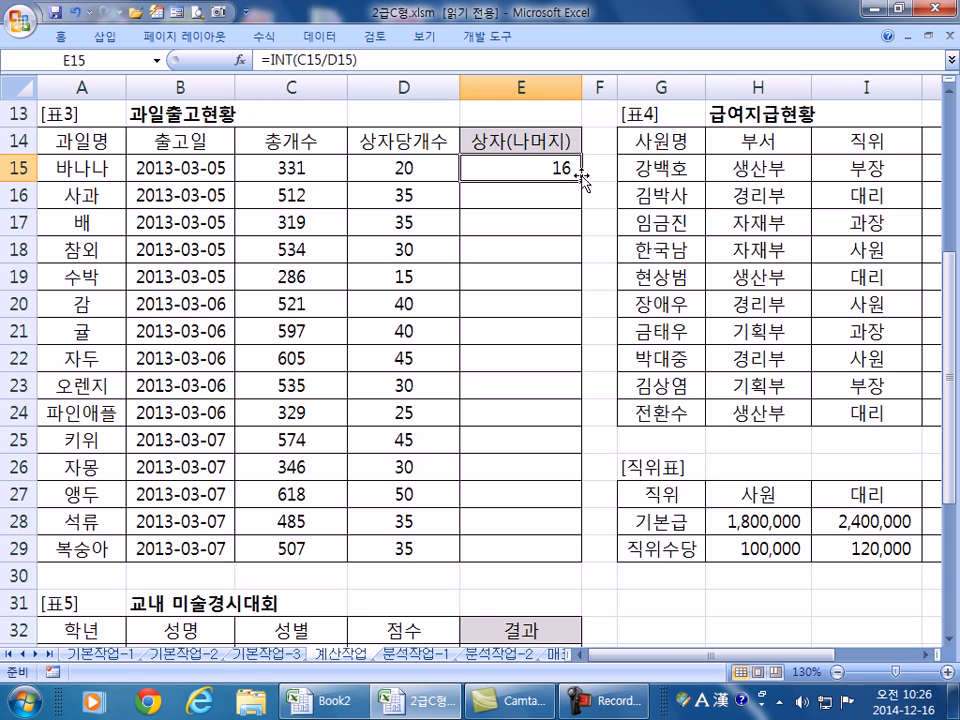
key(F2)
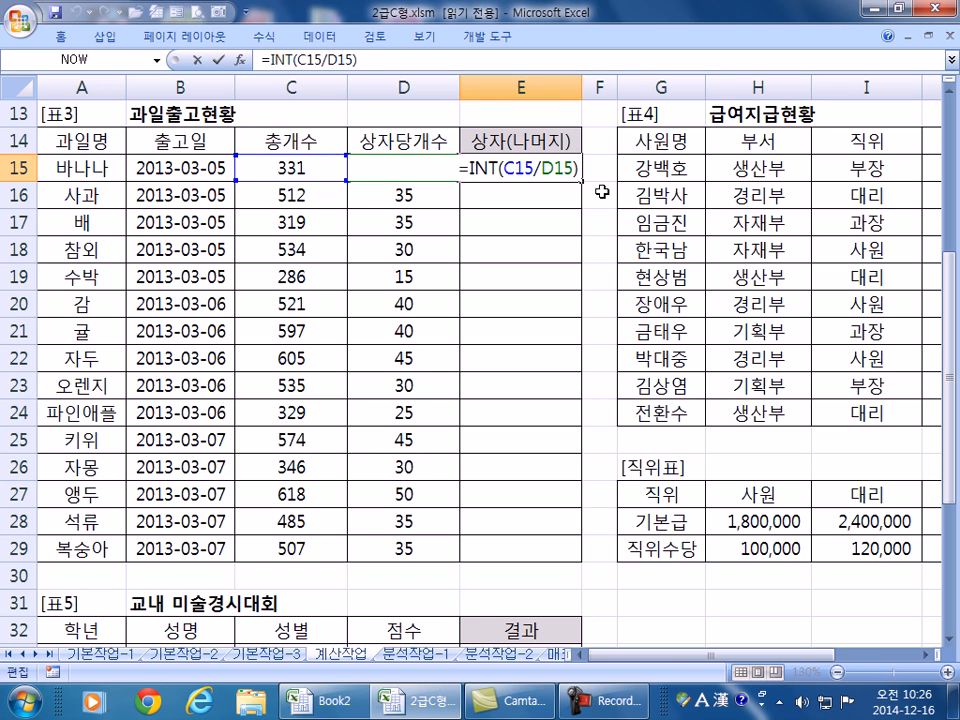
text(&"(")
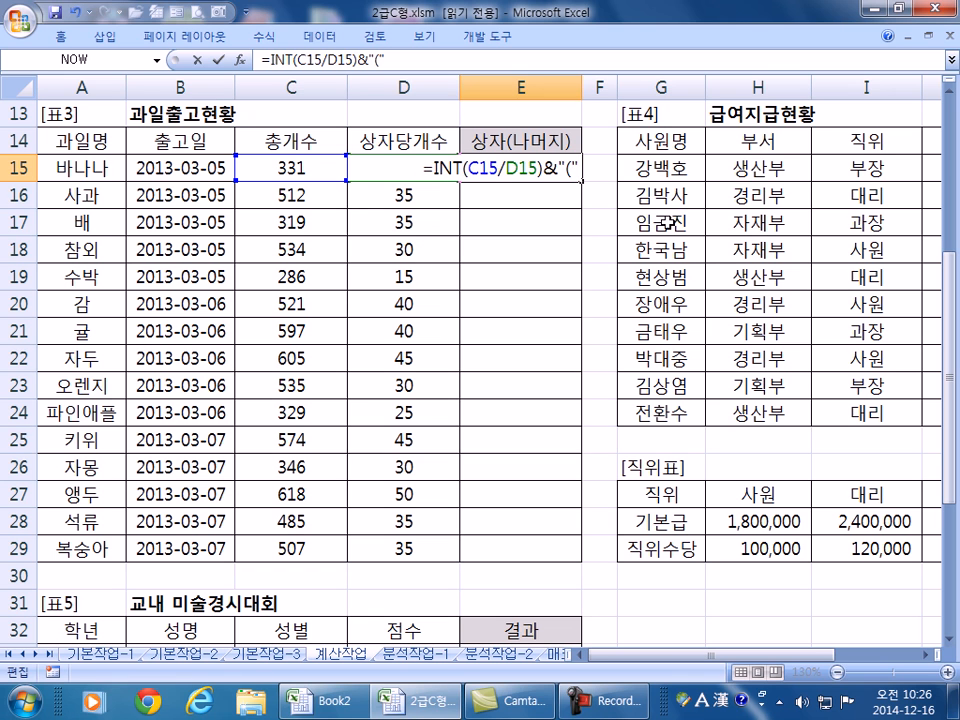
text(()
key(BackSpace)
text(&)
text(M)
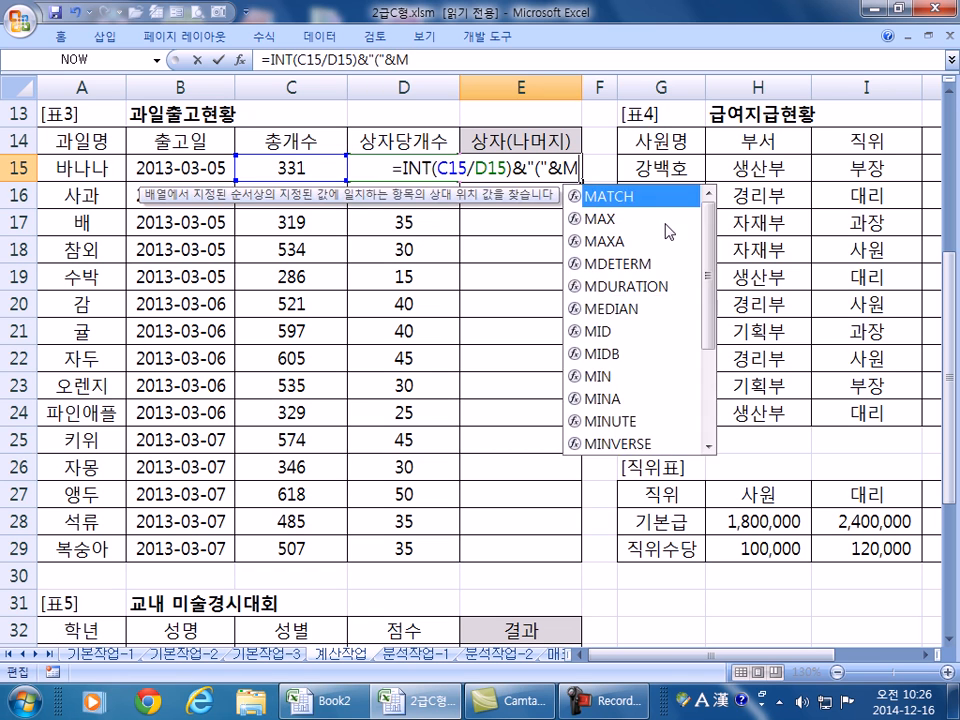
text(OD()
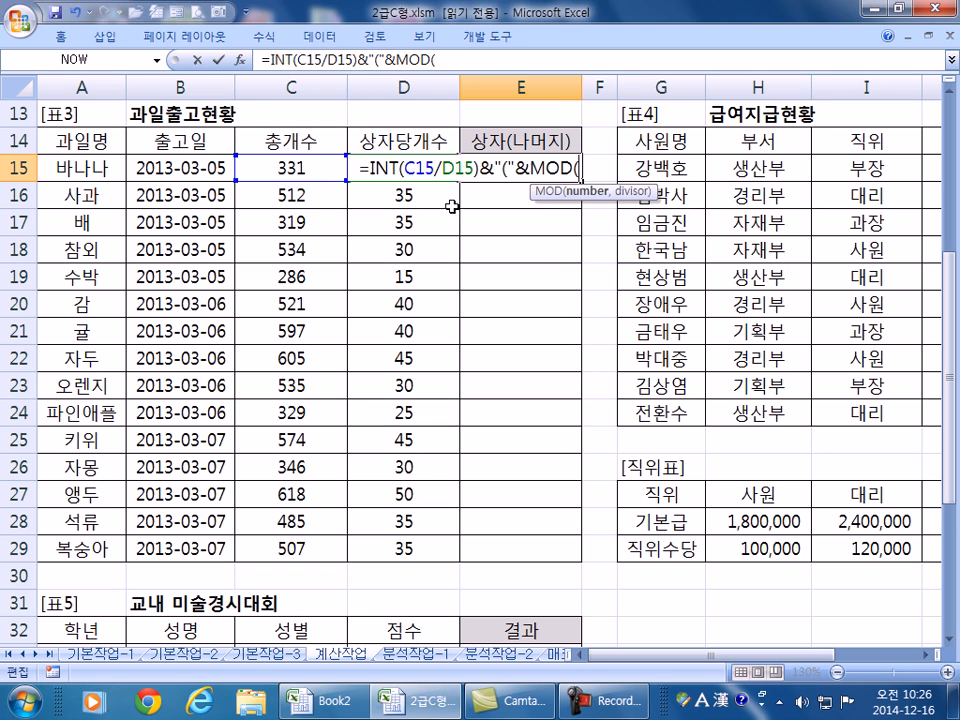
click(288, 170)
text(,)
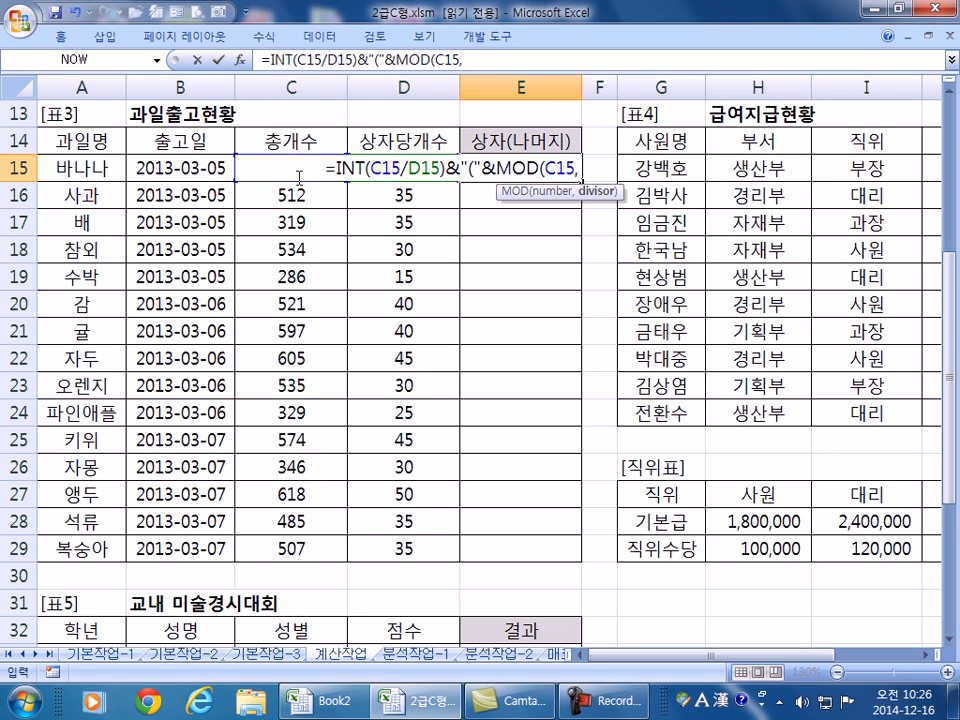
click(408, 170)
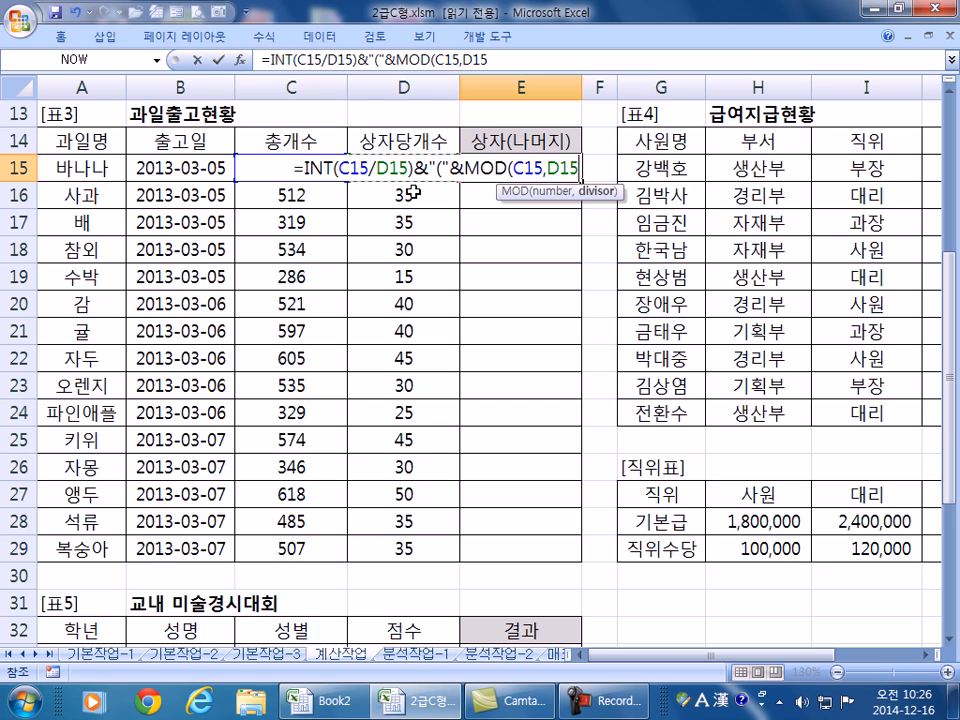
text())
key(Return)
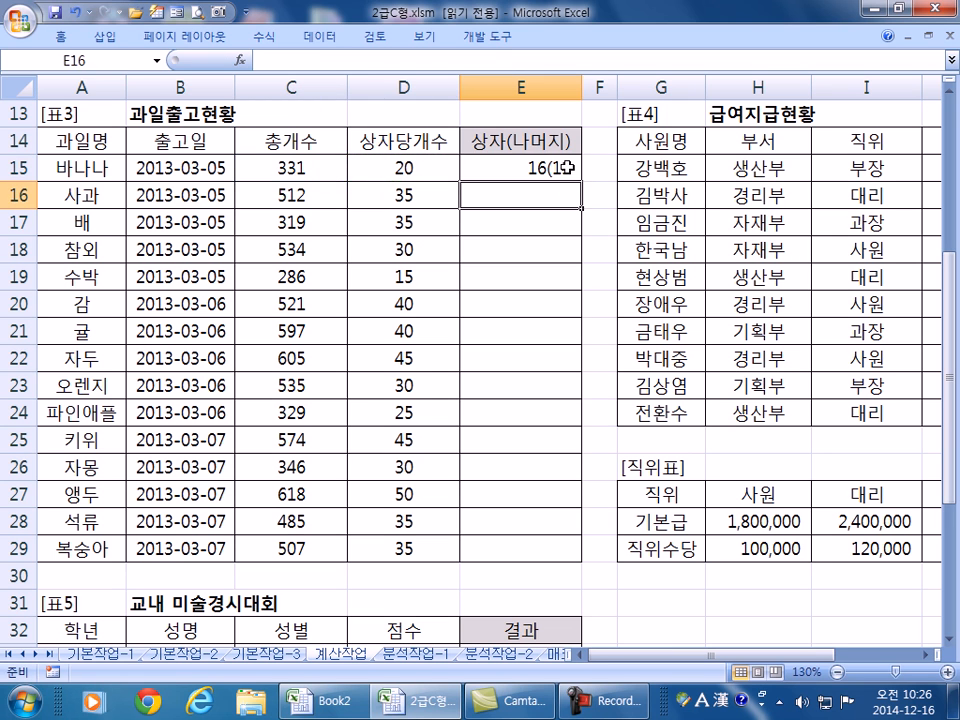
double_click(565, 170)
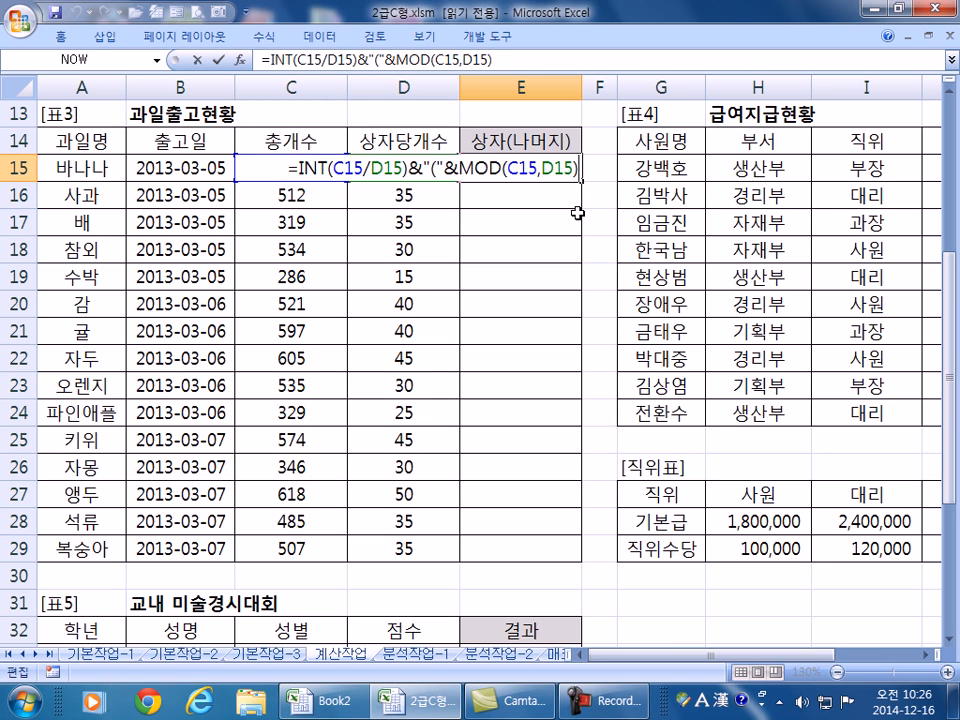
text(&")")
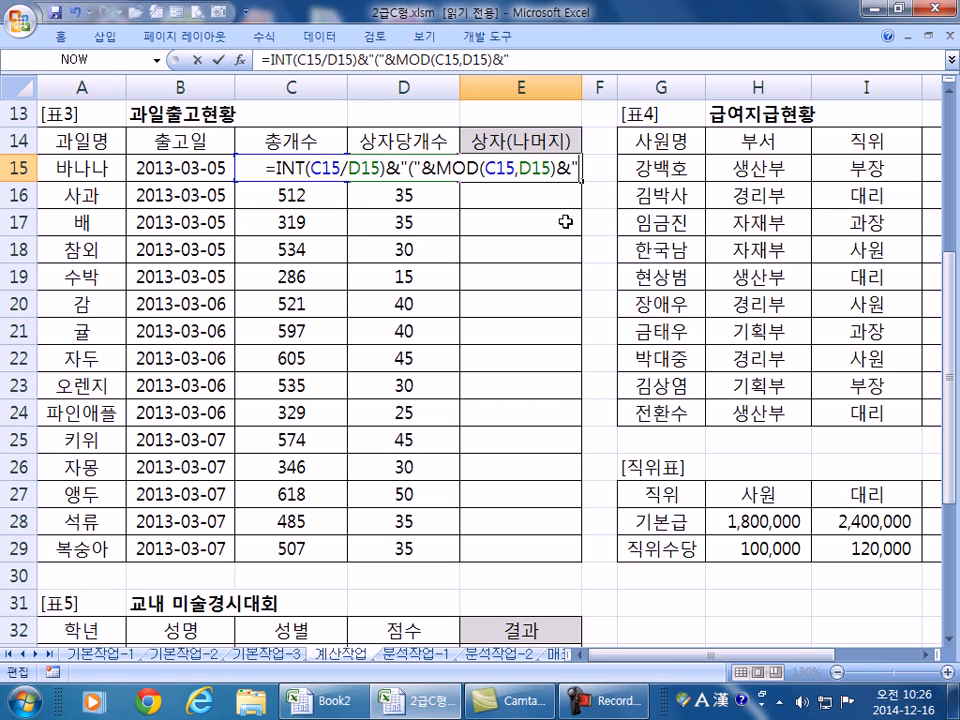
key(Return)
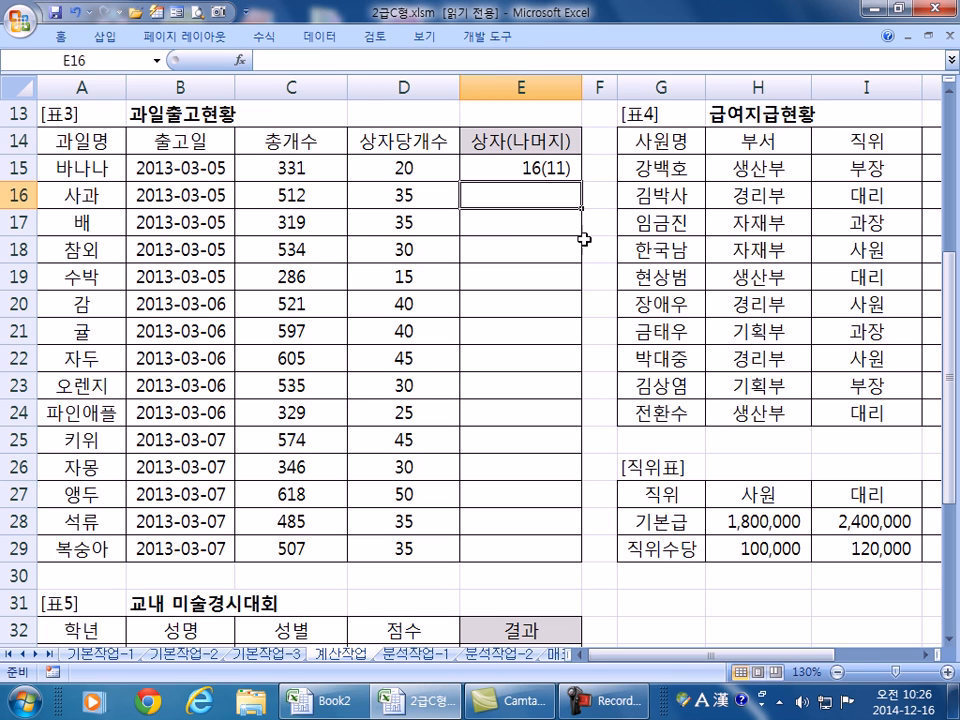
- Highlight the INT and MOD parts of E15's formula, then select the whole formula text to copy
click(561, 162)
key(F2)
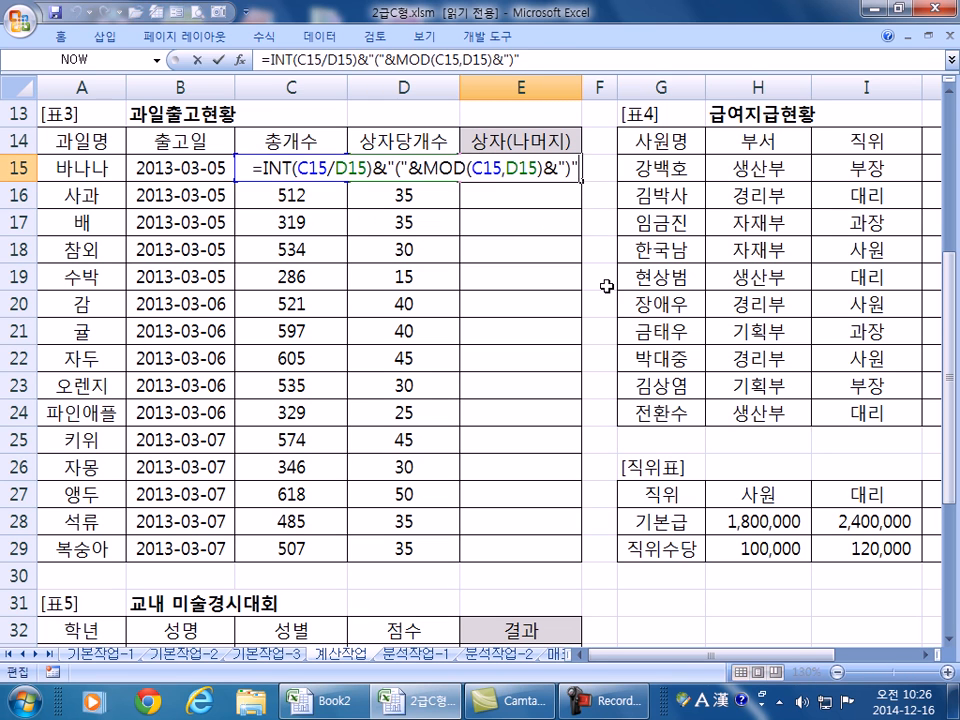
drag(372, 167, 295, 162)
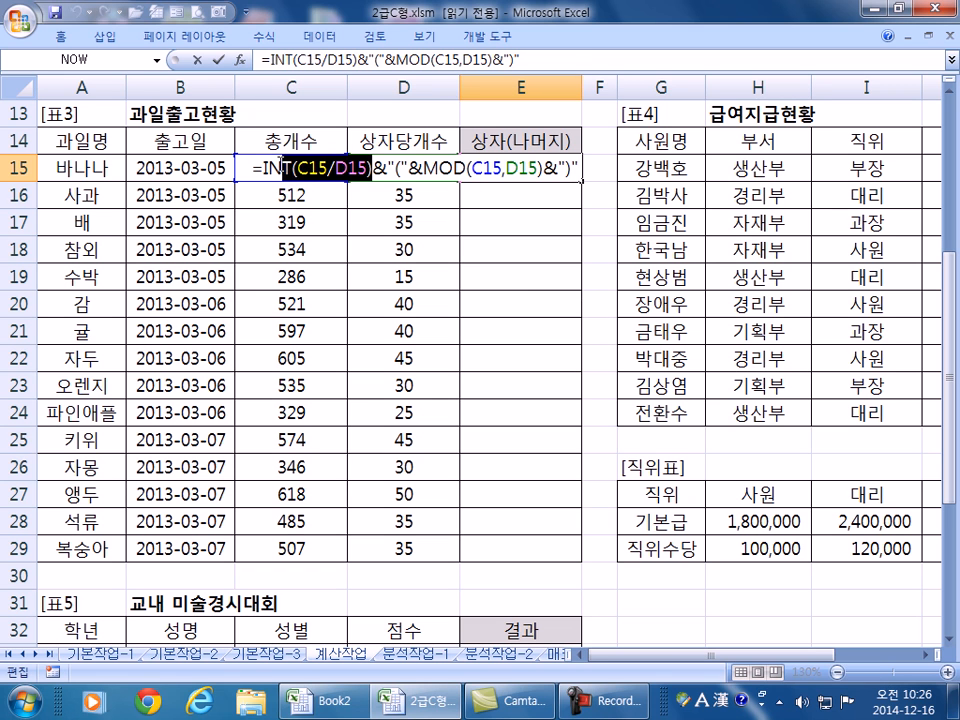
click(429, 163)
drag(429, 163, 545, 172)
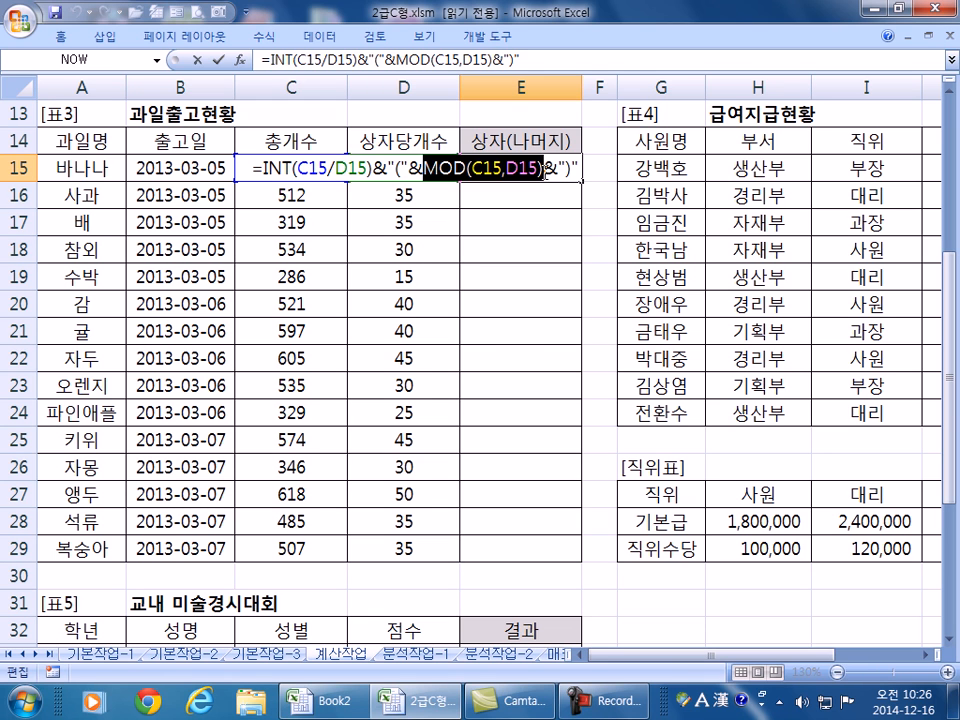
drag(251, 167, 603, 172)
key(ctrl+c)
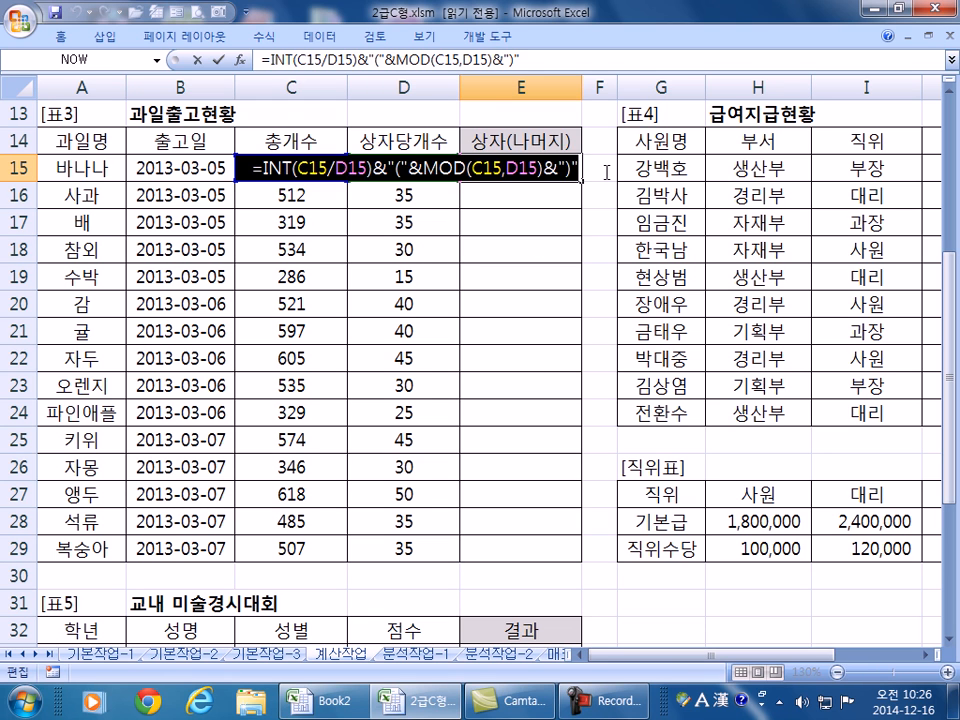
key(super)
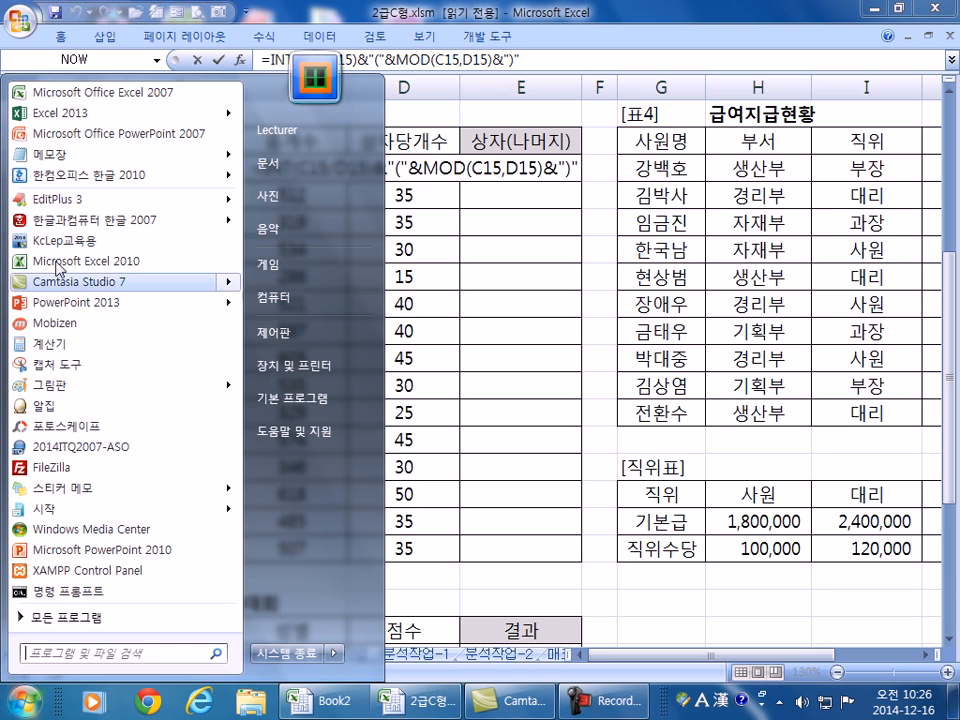
- Paste the formula into Notepad and highlight its INT(C15/D15) and MOD(C15,D15) parts
click(73, 156)
key(ctrl+v)
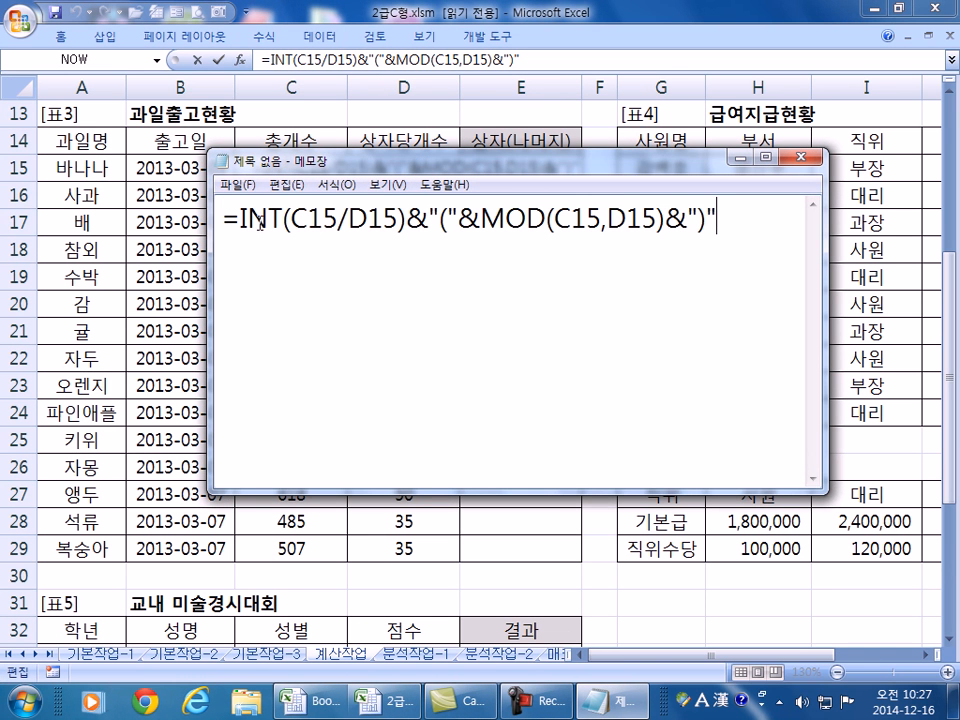
drag(241, 218, 283, 218)
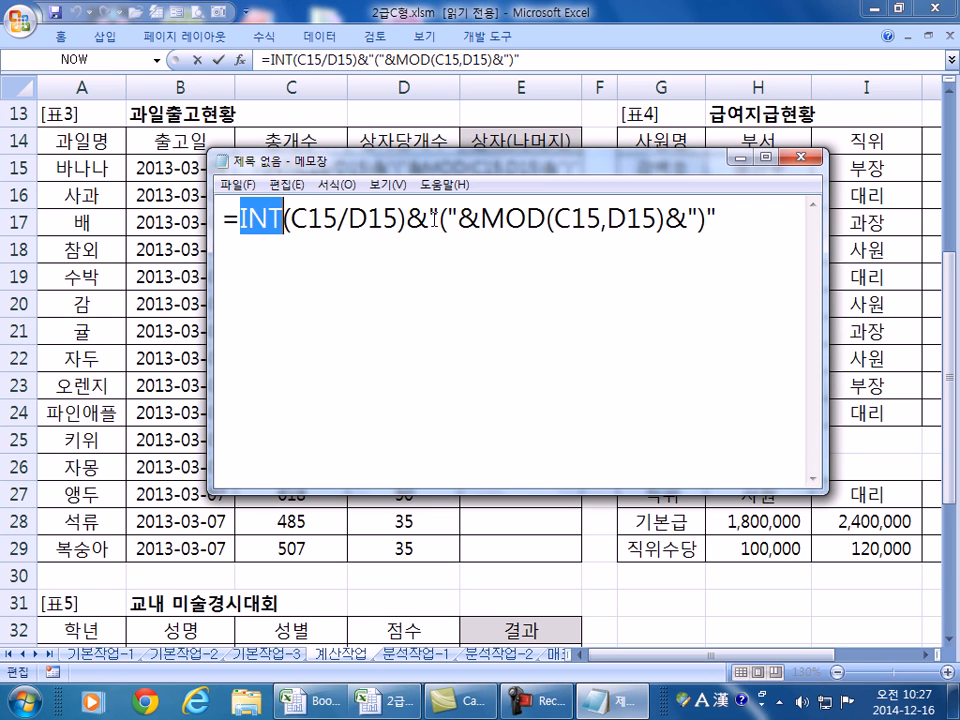
drag(291, 218, 398, 216)
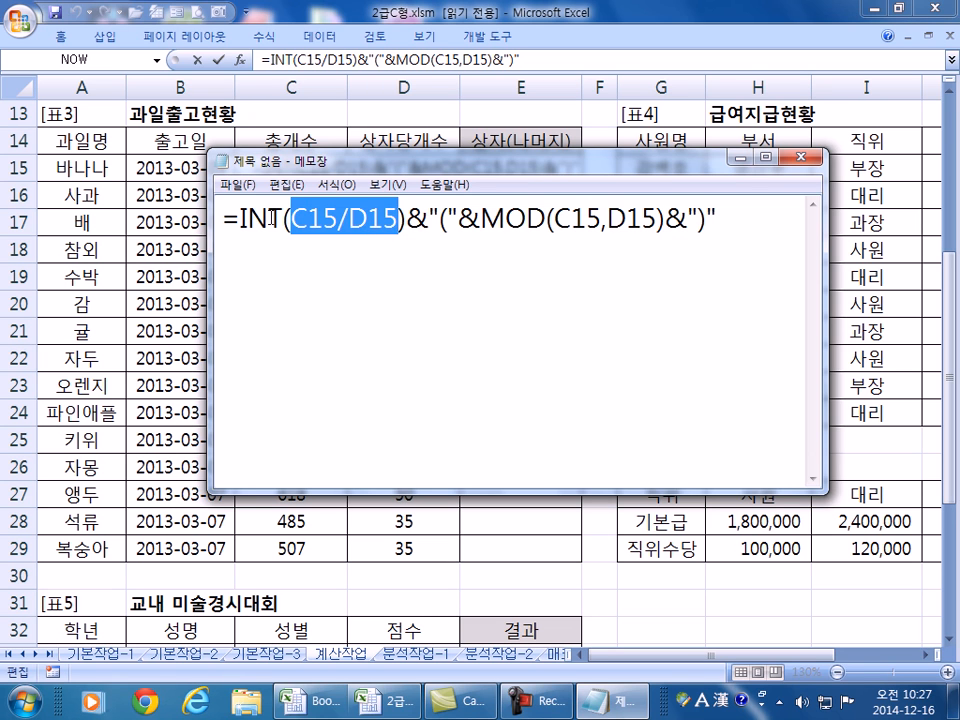
drag(283, 220, 240, 220)
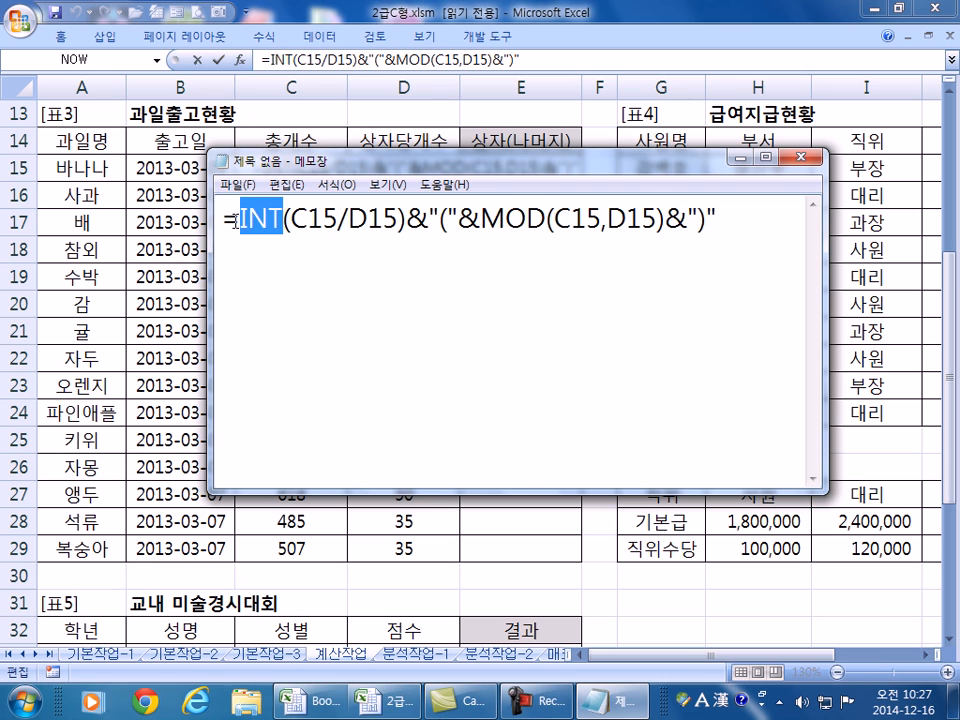
drag(554, 220, 656, 216)
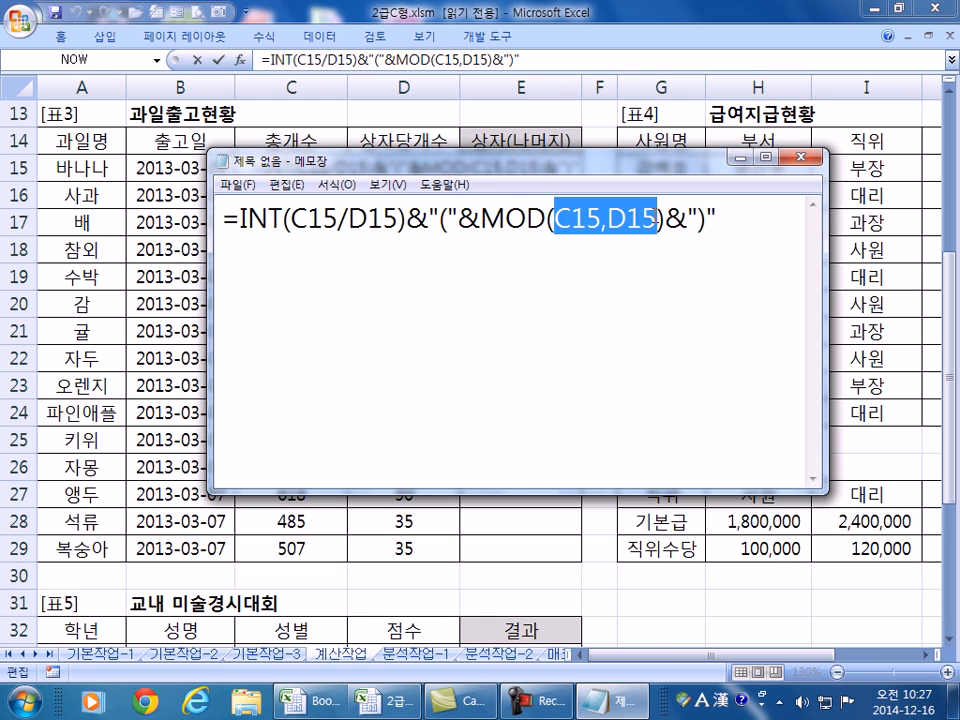
drag(482, 220, 657, 216)
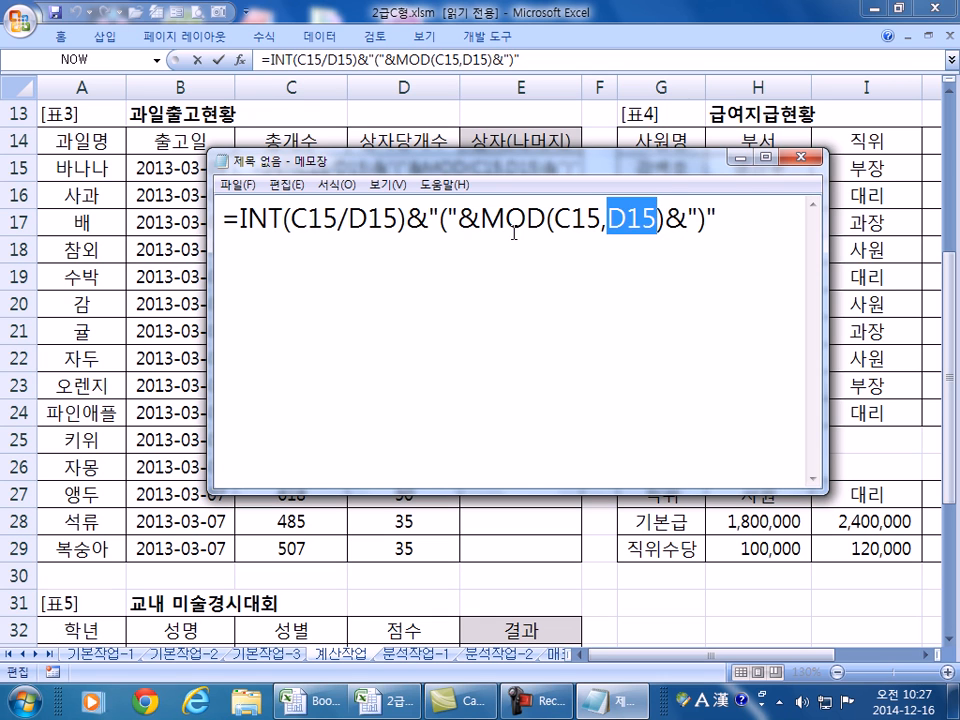
drag(482, 220, 664, 220)
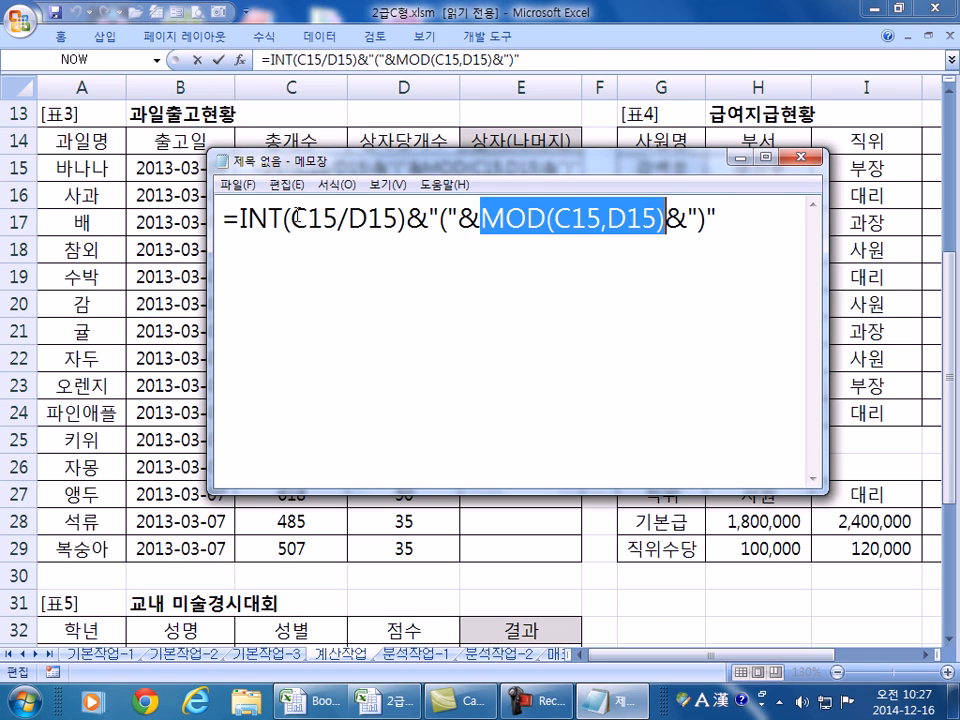
- Highlight the "(" and ")" joins in the note, then start a new line below it
click(242, 257)
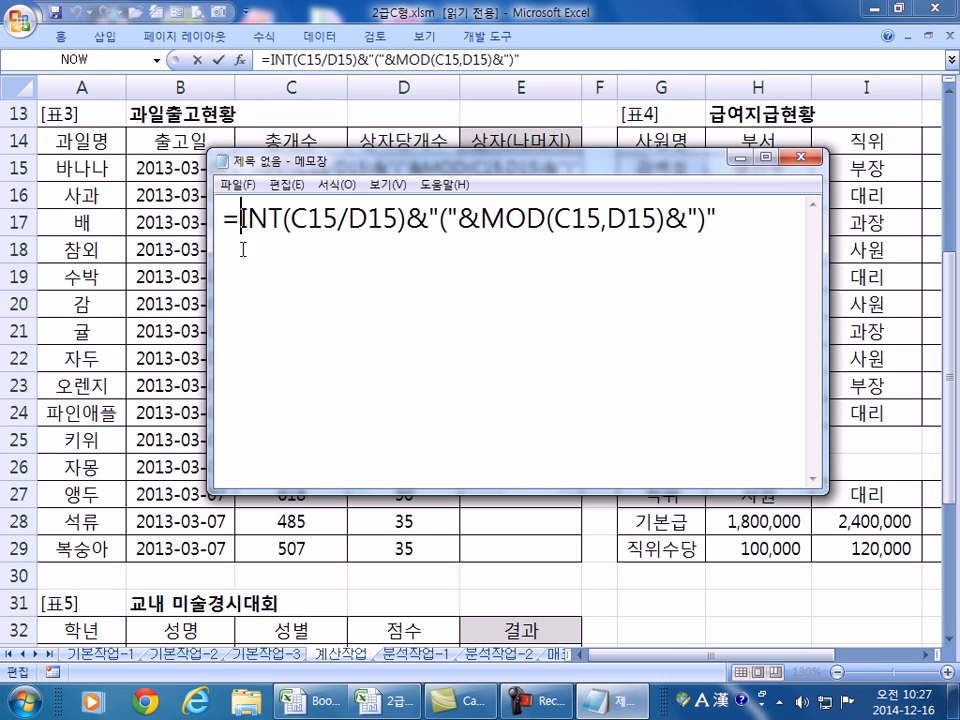
drag(437, 222, 448, 222)
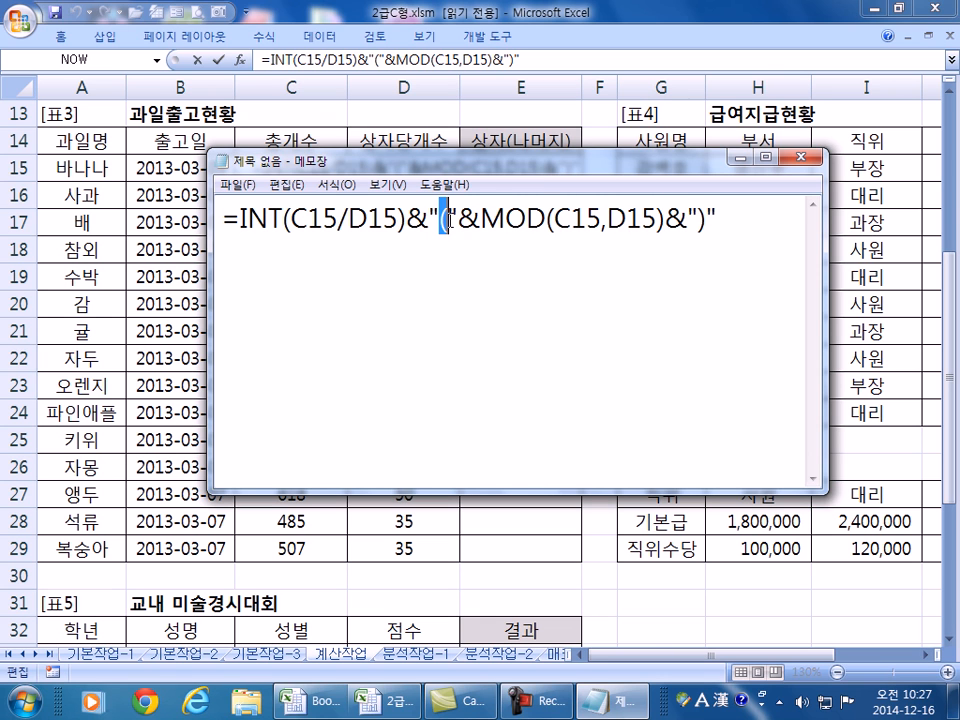
drag(697, 220, 708, 220)
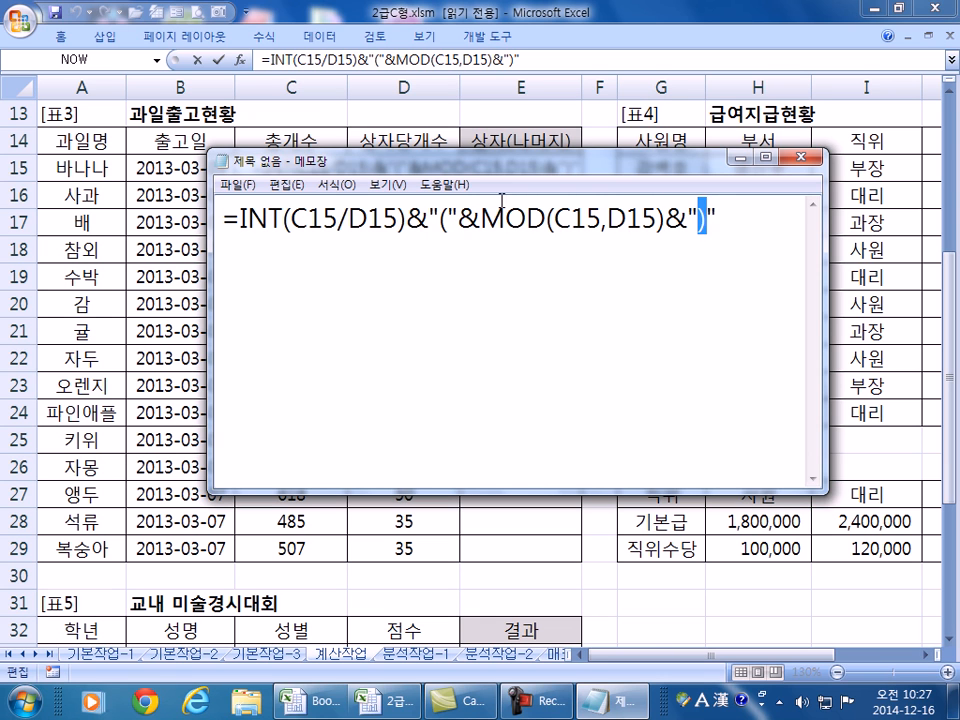
drag(406, 222, 481, 222)
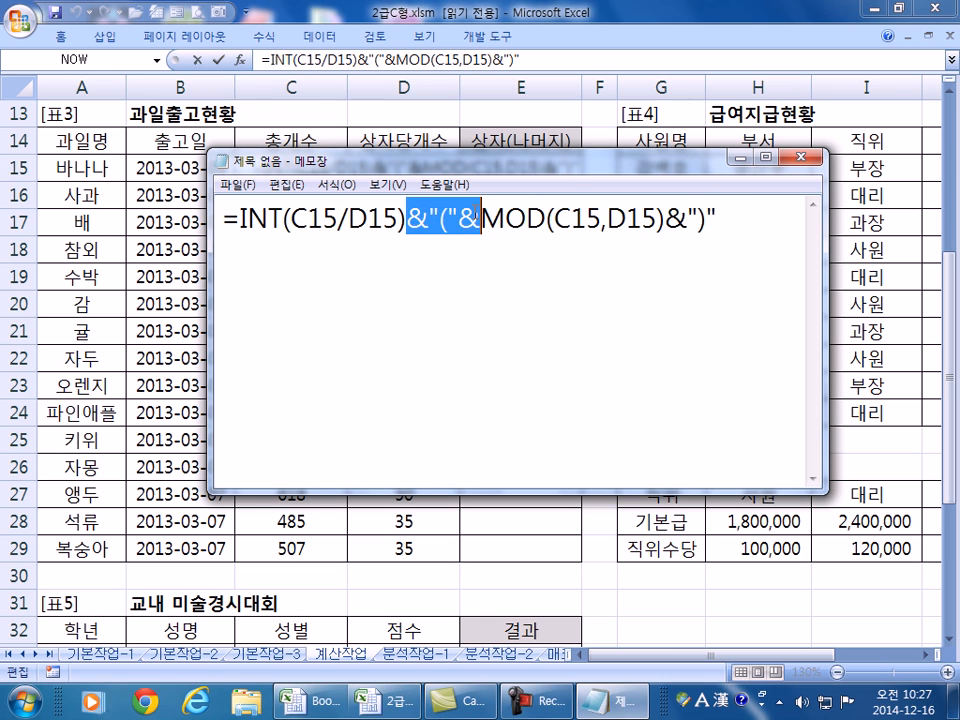
drag(666, 220, 731, 219)
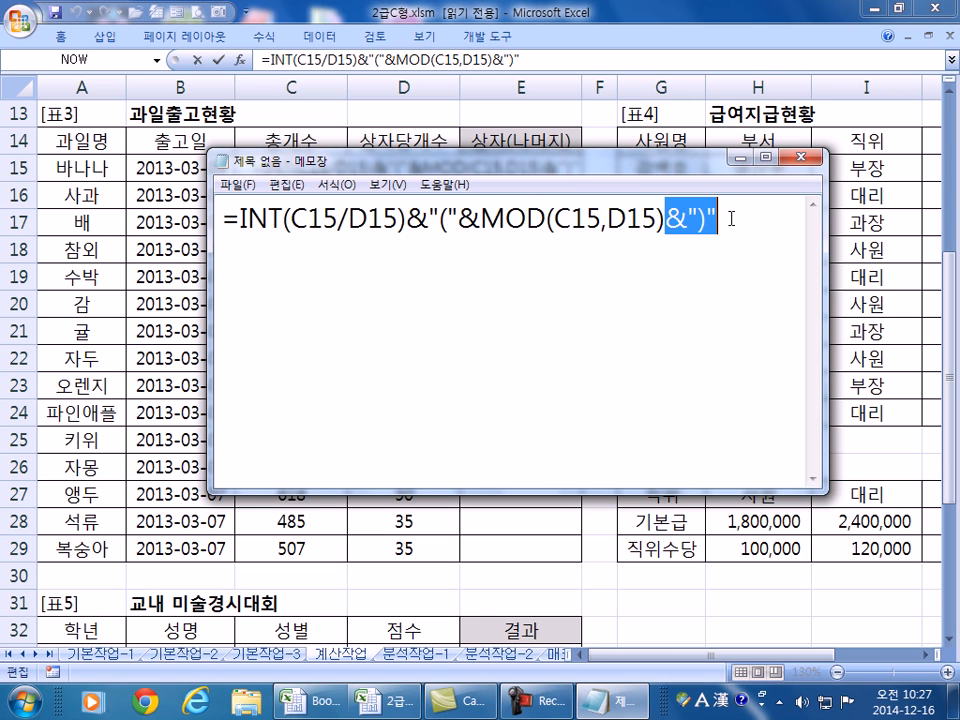
click(729, 253)
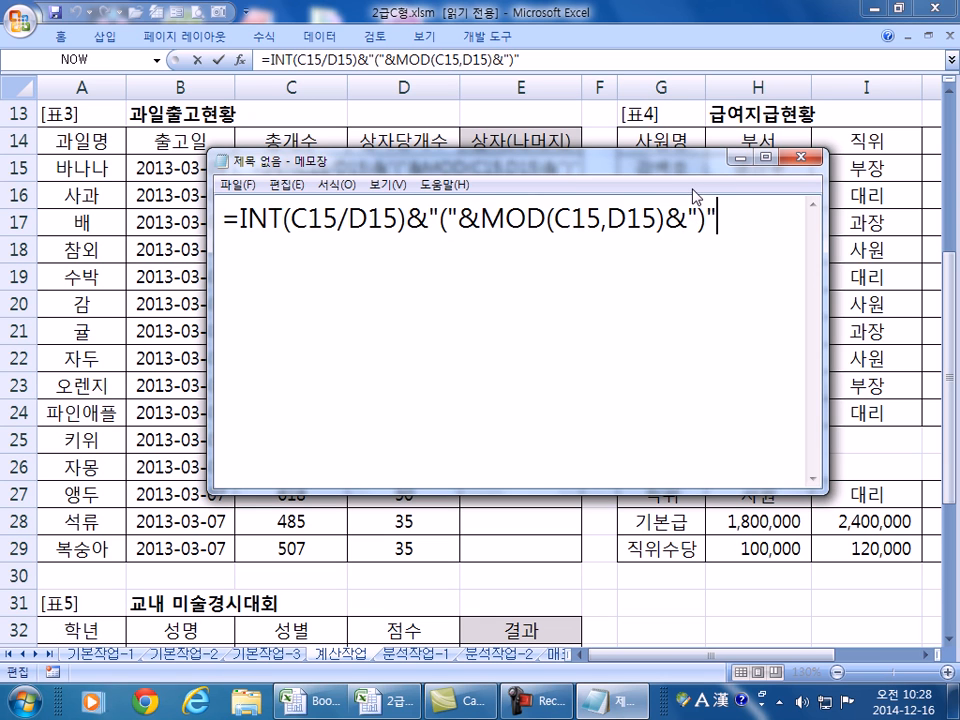
key(Return)
- Commit the box-and-remainder formula in E15 and copy it down through E29
key(alt+Tab)
key(Return)
click(561, 168)
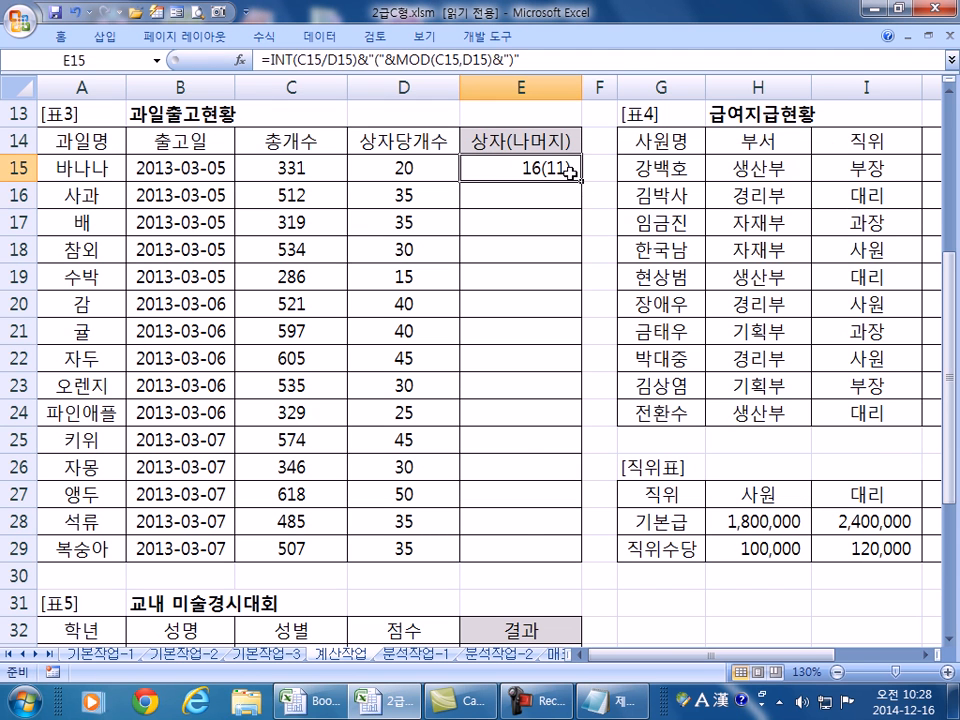
double_click(580, 180)
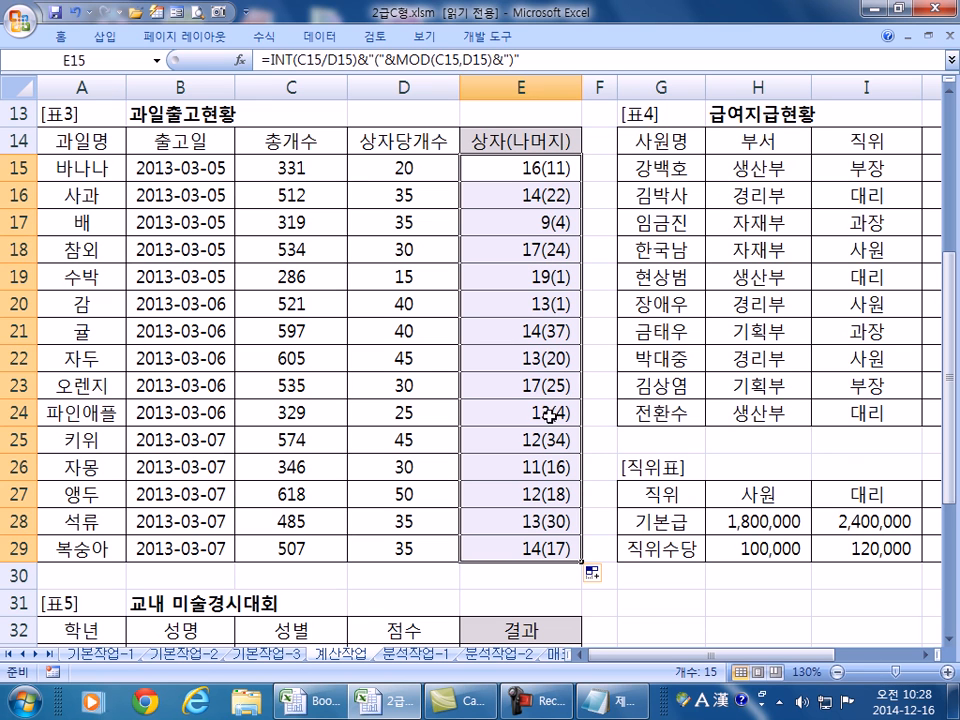
- Check the results in D28, E28 and E15, then scroll right to the 급여지급현황 table
click(492, 524)
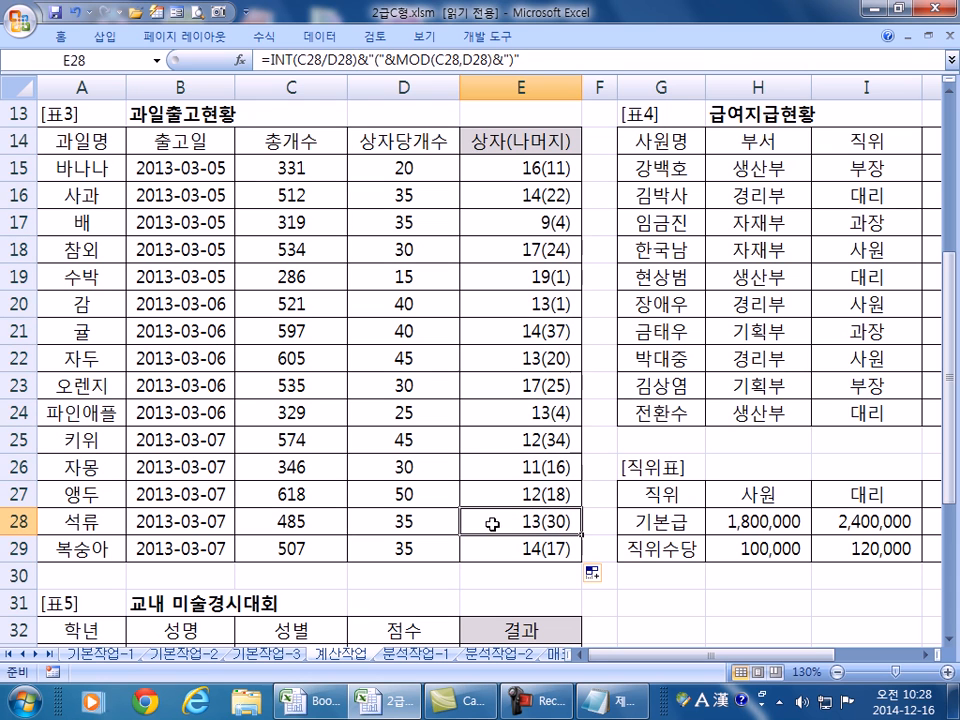
click(451, 519)
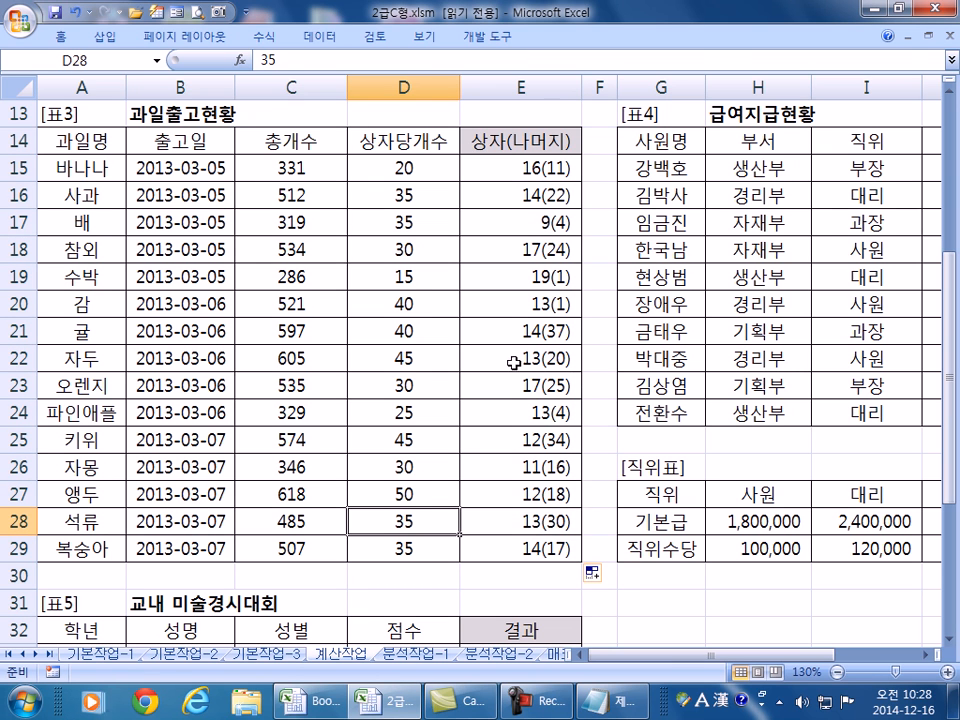
click(526, 166)
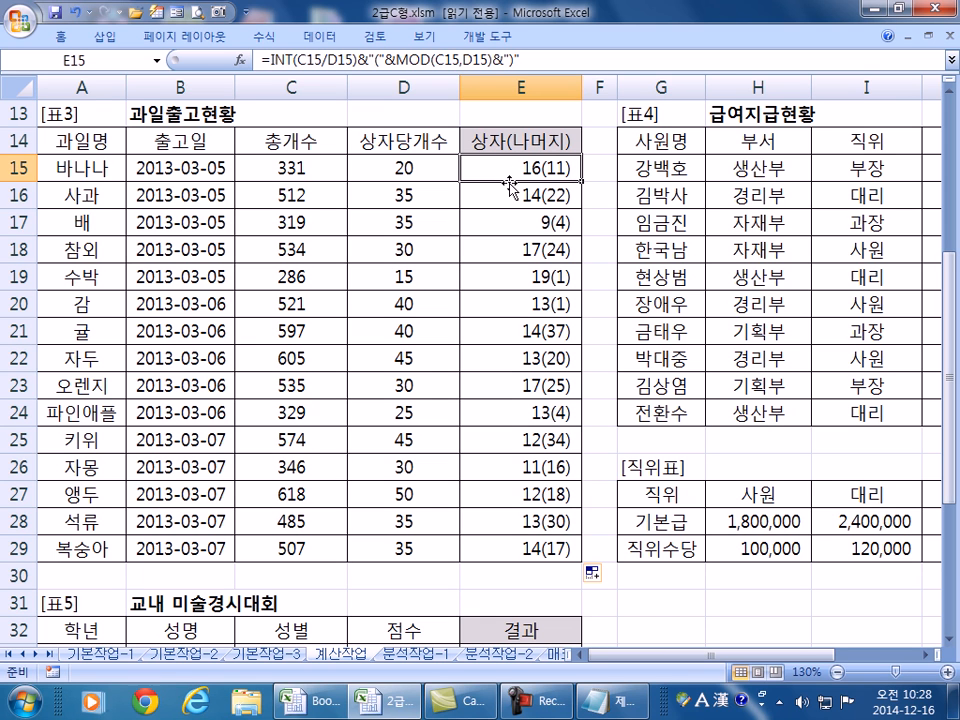
drag(626, 663, 702, 663)
click(925, 648)
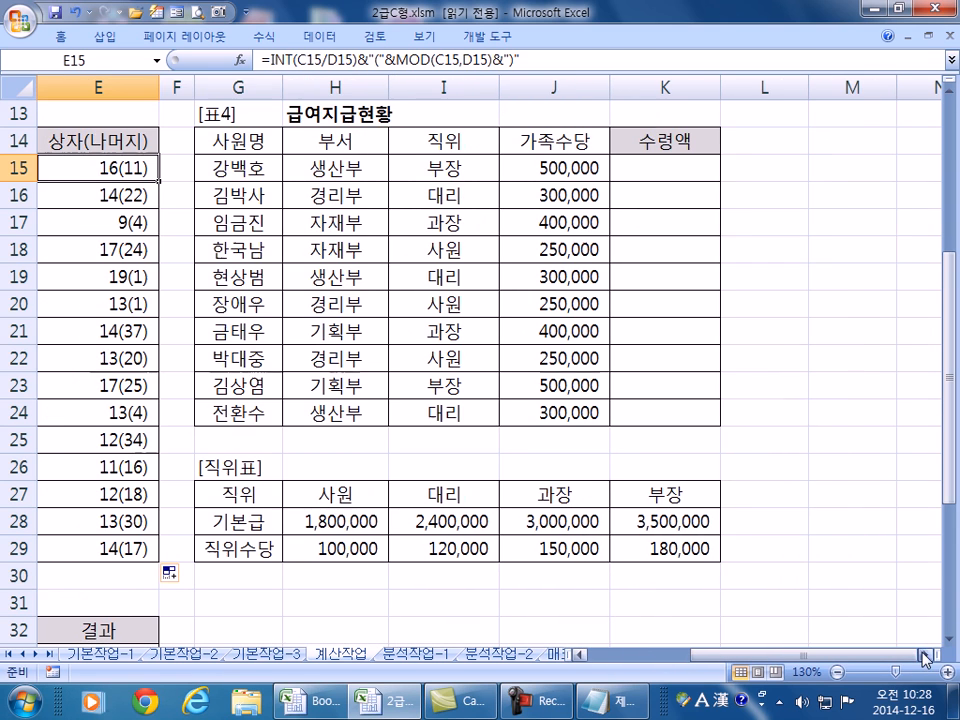
- Add the example =INT(5.3) with its result 5 to the Notepad formula notes
click(641, 168)
key(alt+Tab)
key(Return)
text(=INT()
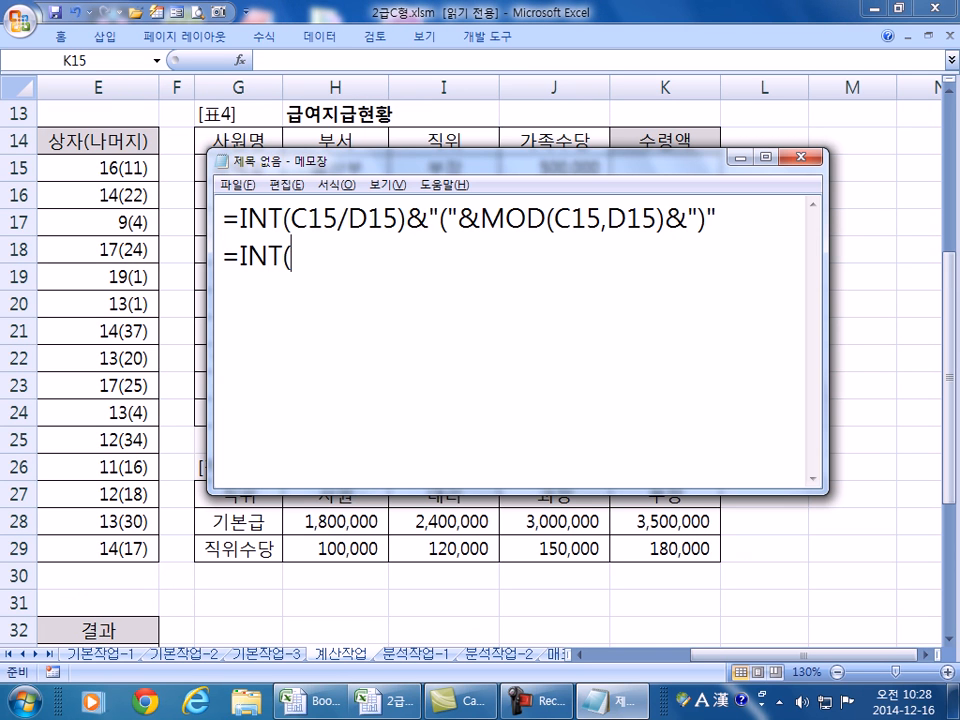
text(5.3) )
text(5)
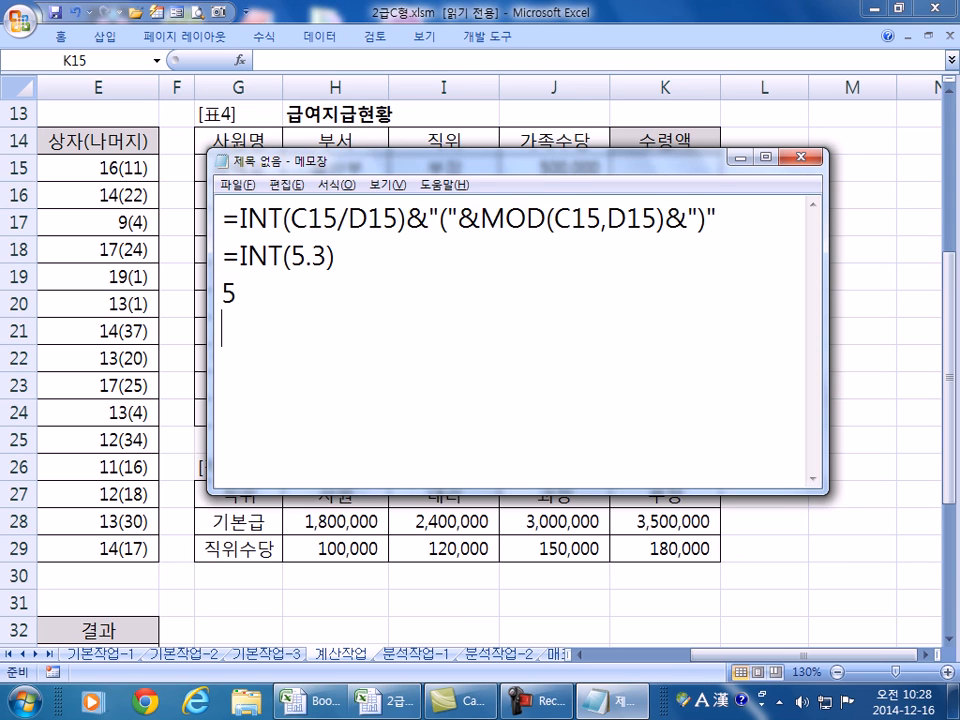
key(alt+Tab)
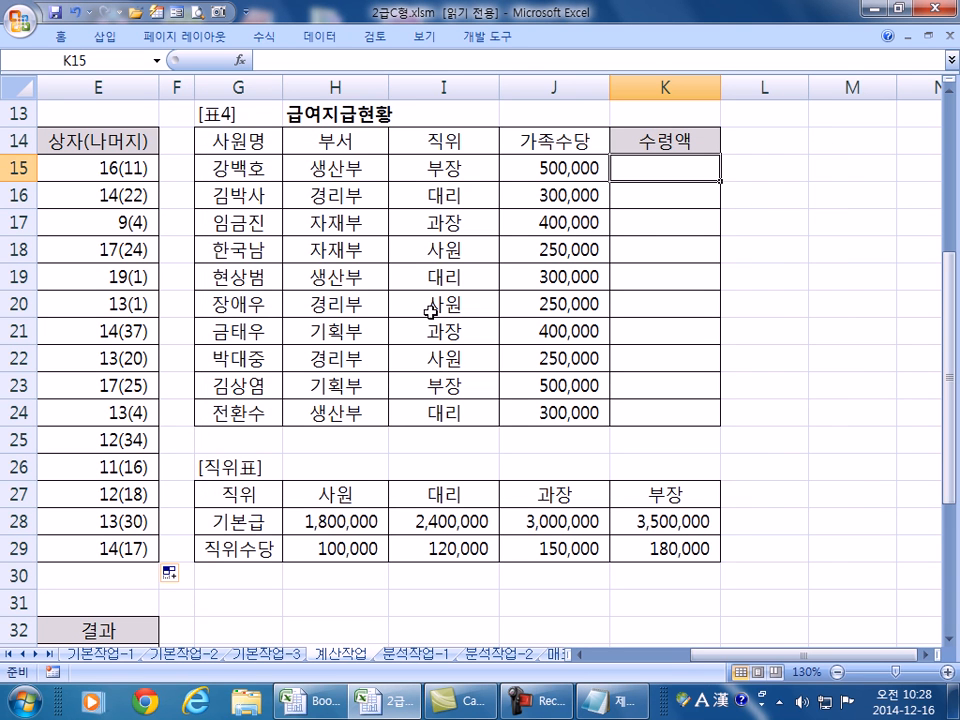
- Enter =HLOOKUP(I15,$H$27:$K$29,2,0) in K15 to show the 기본급 of 3,500,000
text(=)
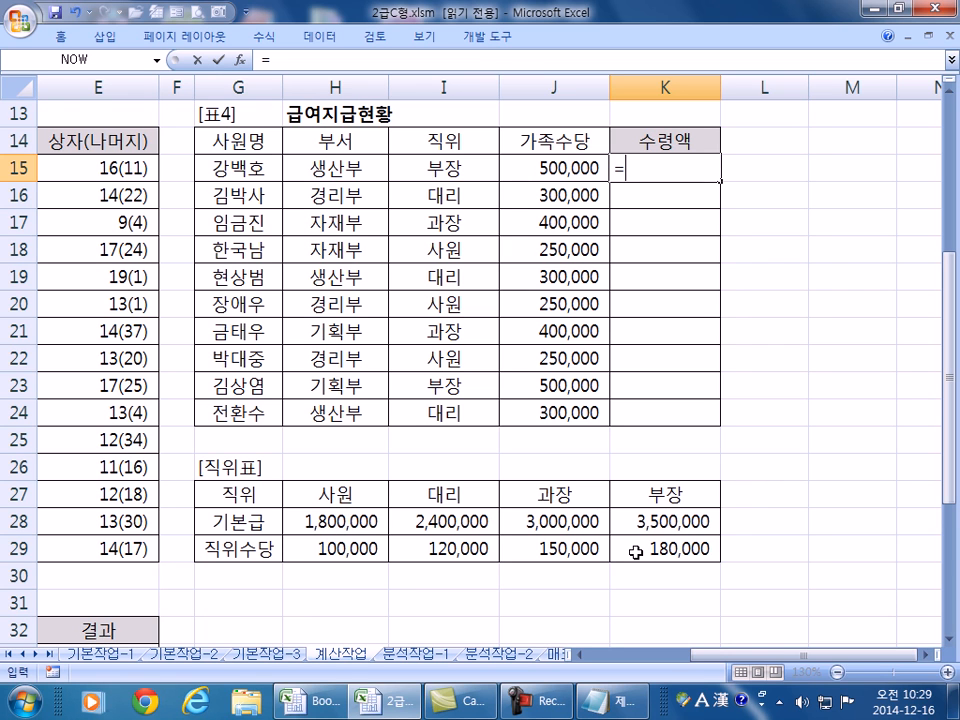
text(HL)
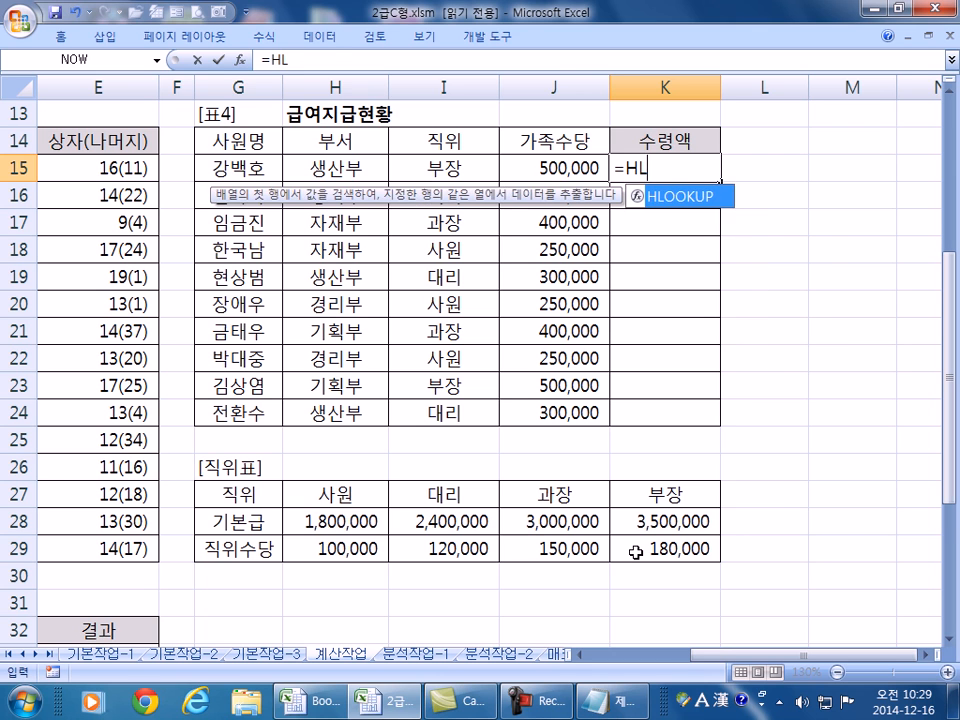
key(Tab)
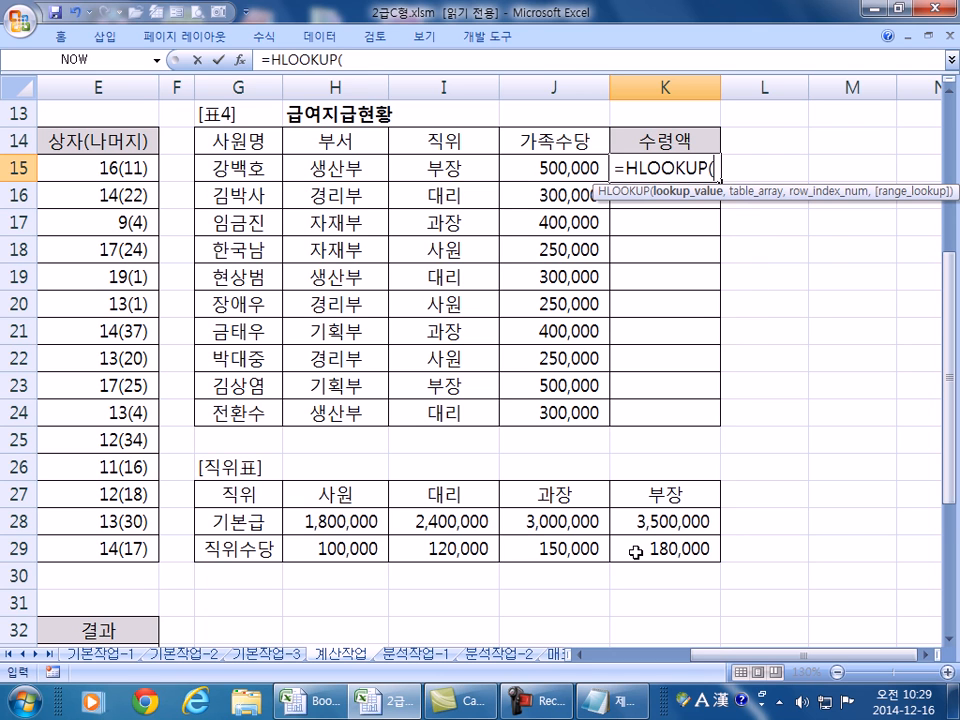
click(450, 168)
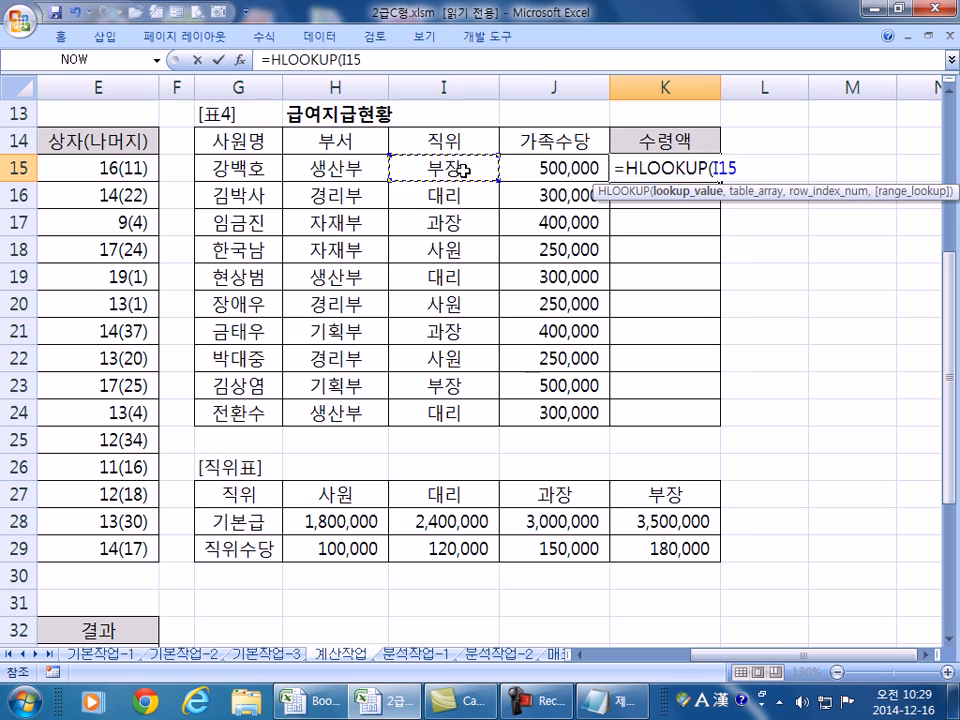
text(,)
drag(349, 494, 631, 557)
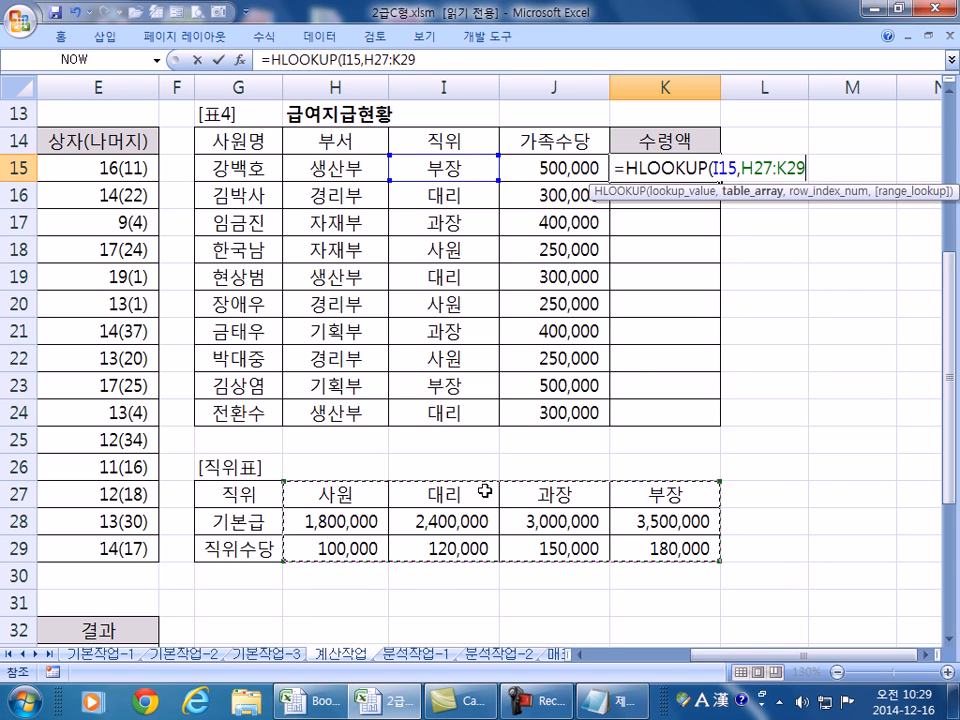
key(F4)
text(,)
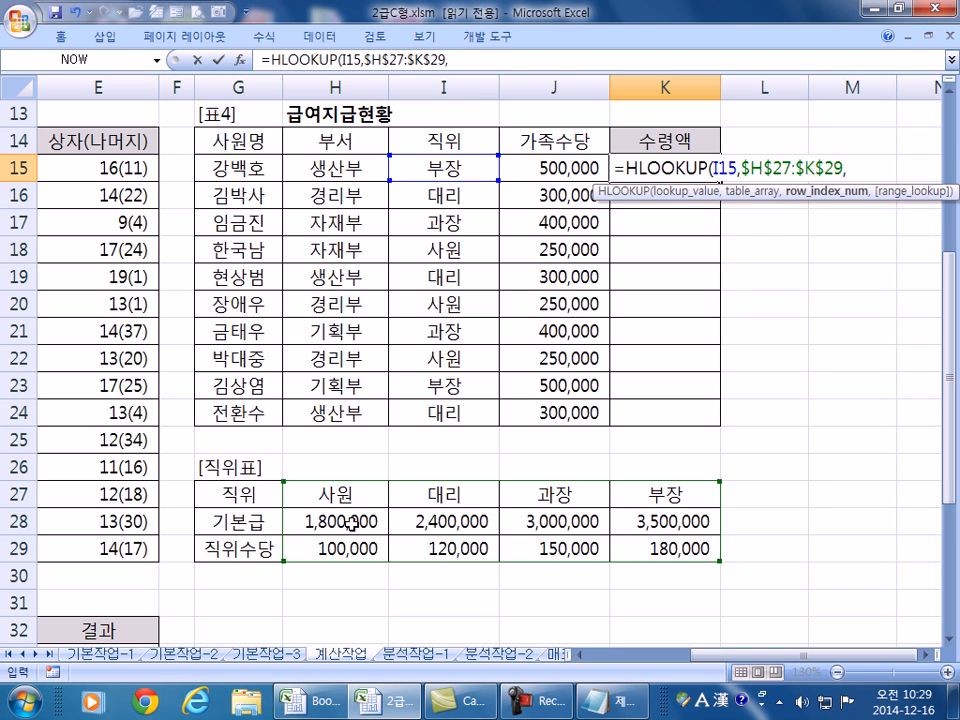
text(2,)
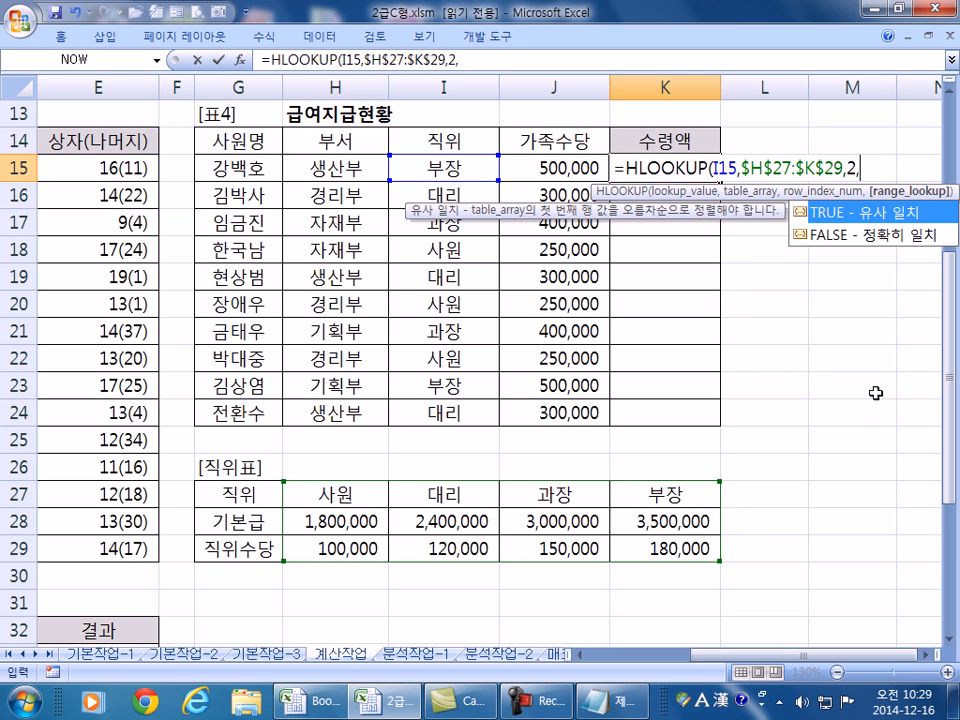
text(0))
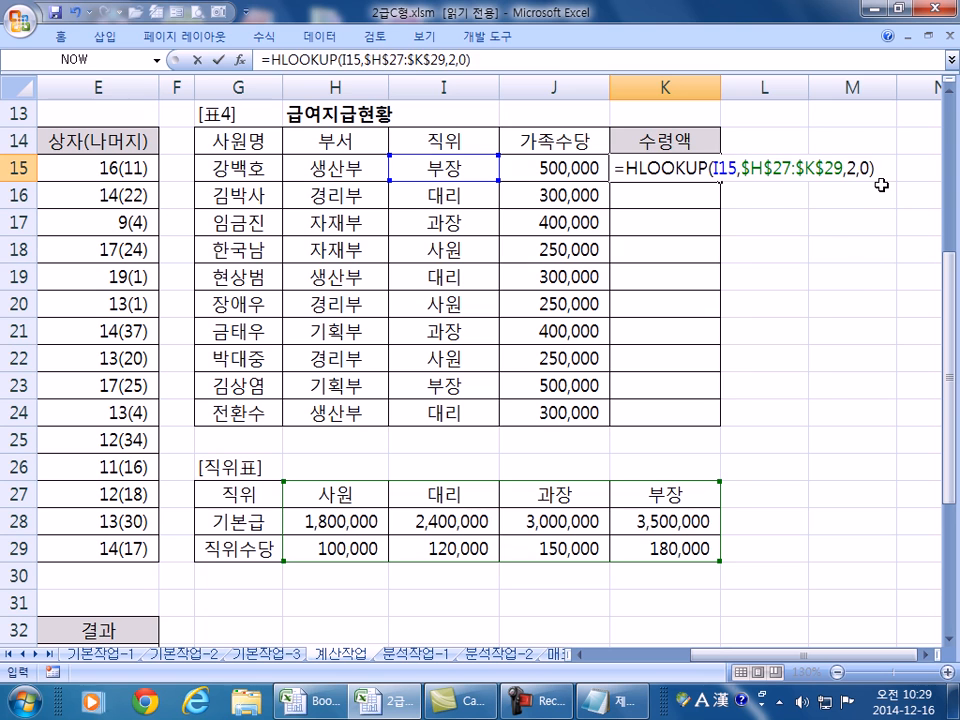
key(Return)
click(690, 167)
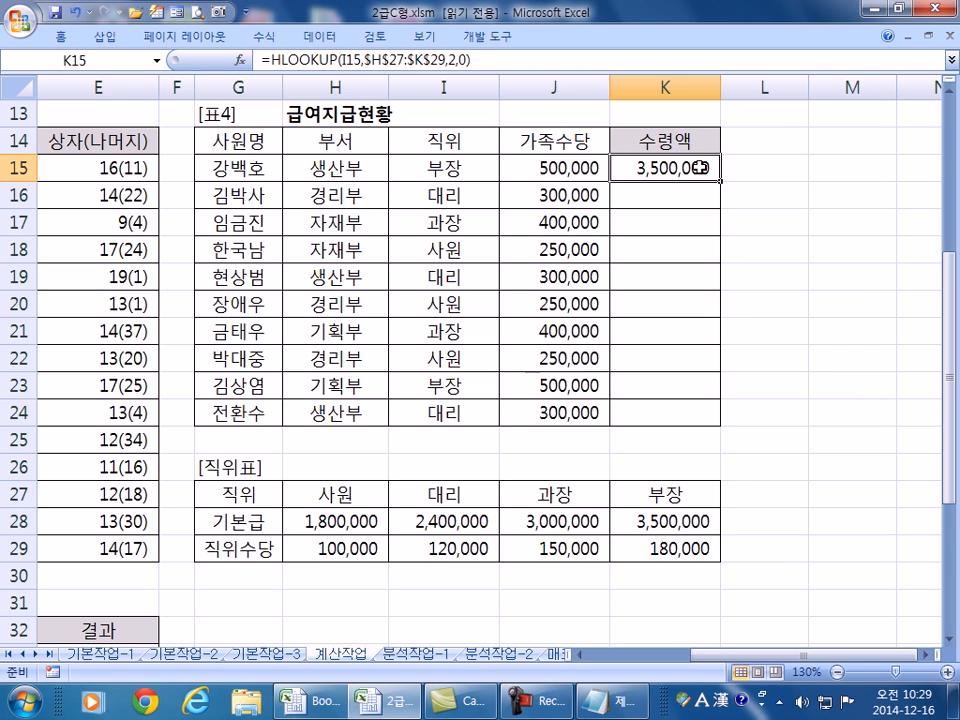
- Extend K15 with a row-3 직위수당 HLOOKUP plus J15, then fill it down to K24
key(F2)
drag(630, 167, 884, 168)
key(ctrl+c)
text(+)
key(ctrl+v)
double_click(843, 196)
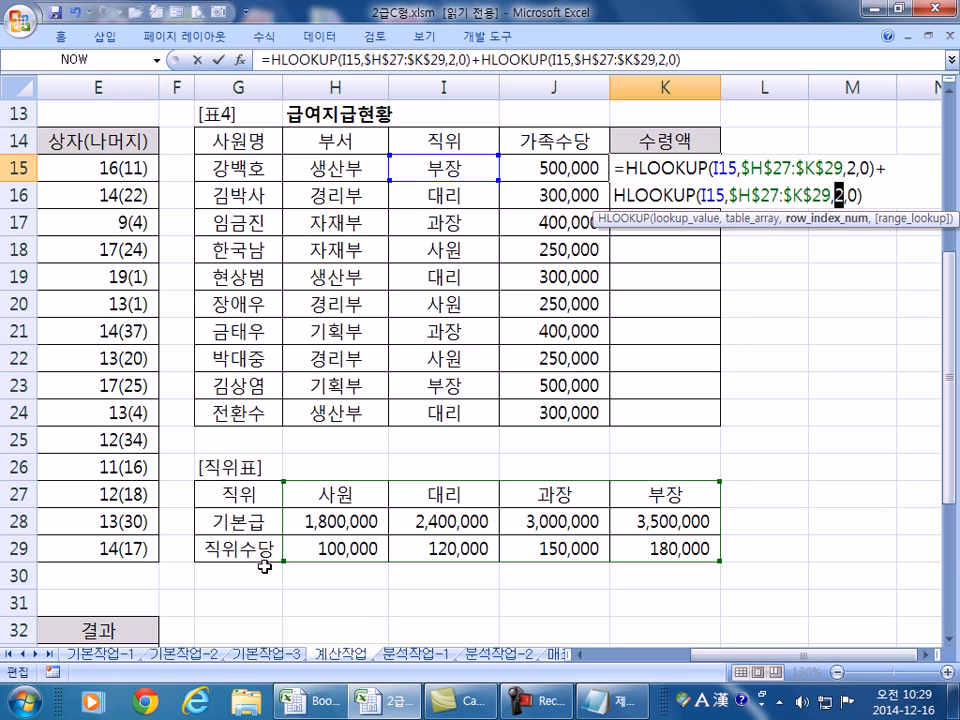
text(3)
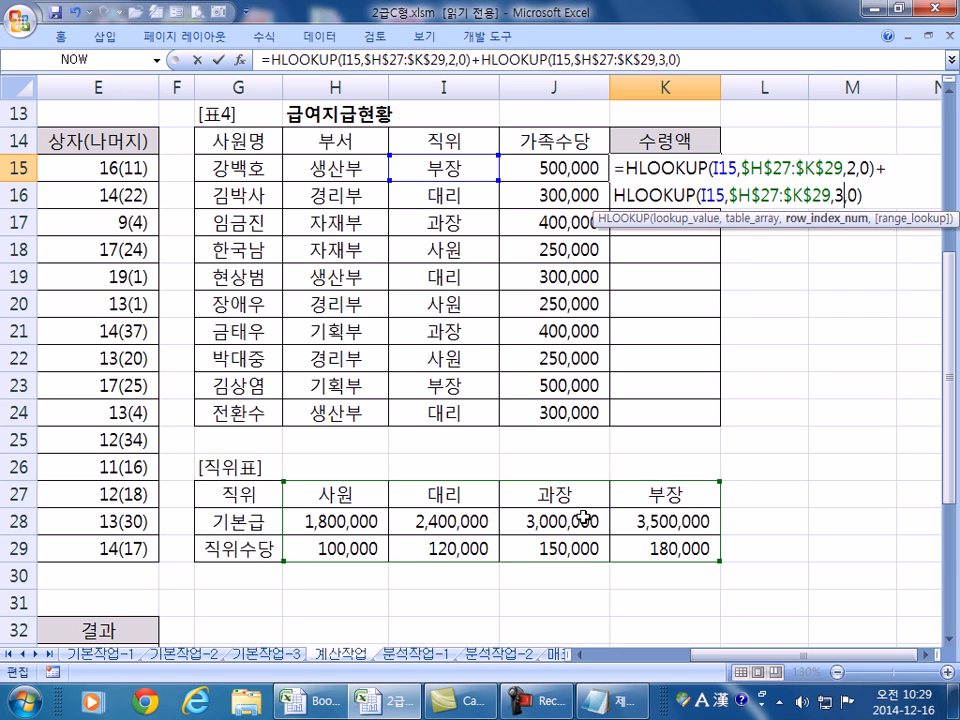
click(868, 196)
text(+)
click(558, 163)
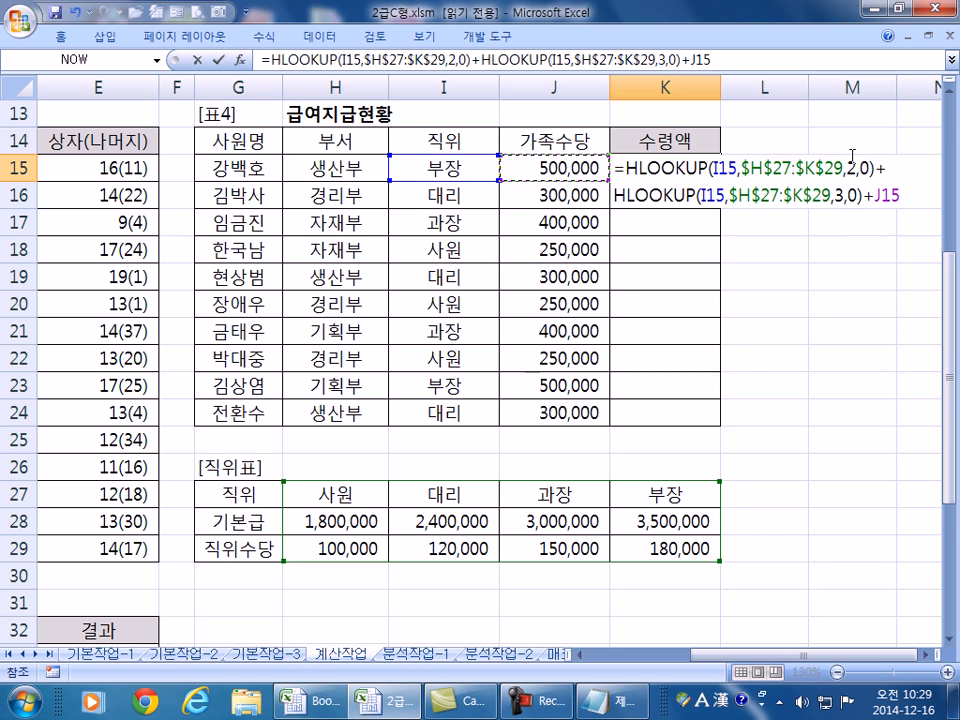
key(Return)
click(672, 170)
double_click(720, 181)
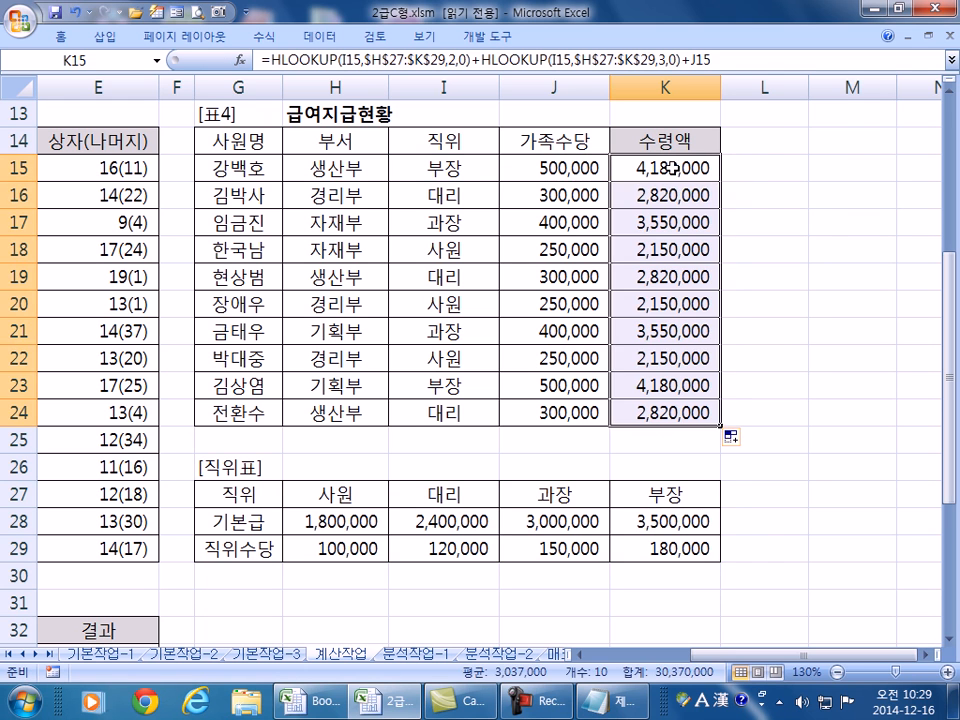
key(F2)
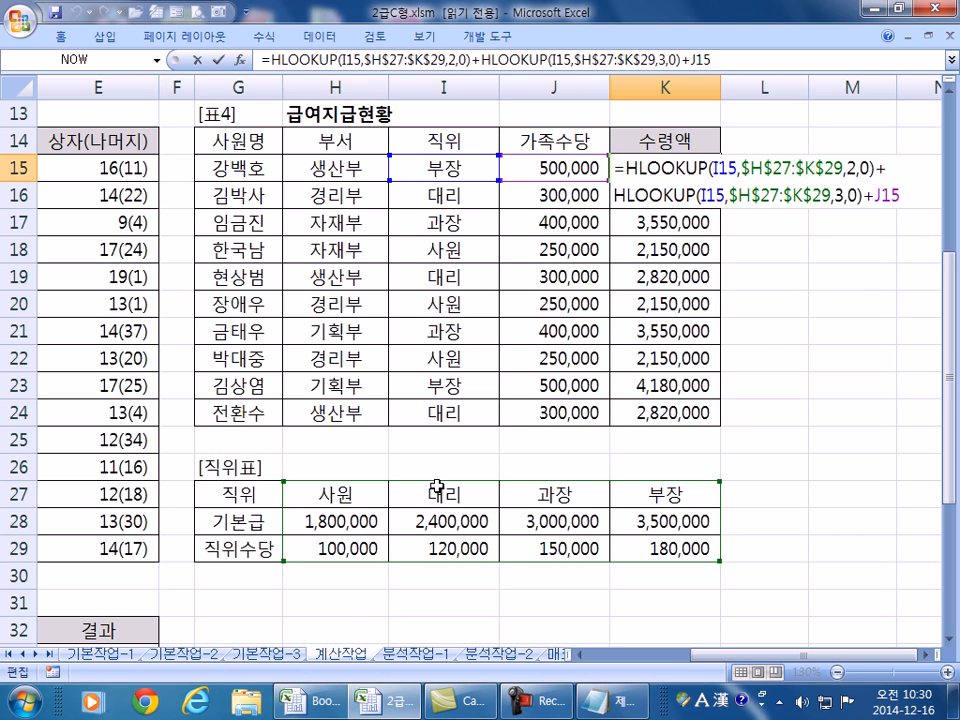
drag(622, 163, 873, 165)
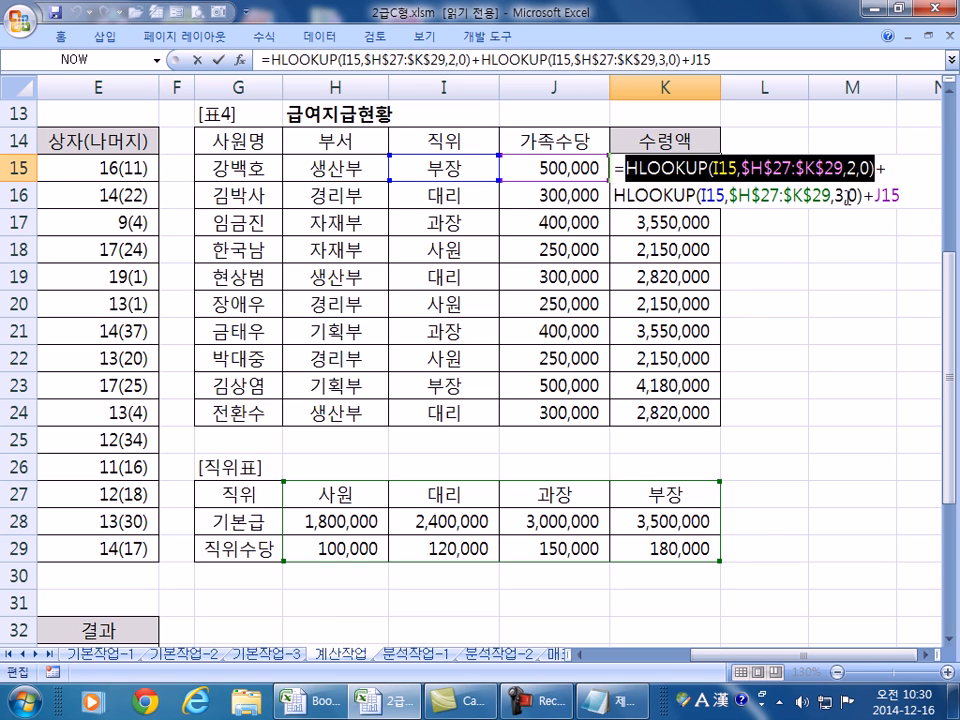
key(Escape)
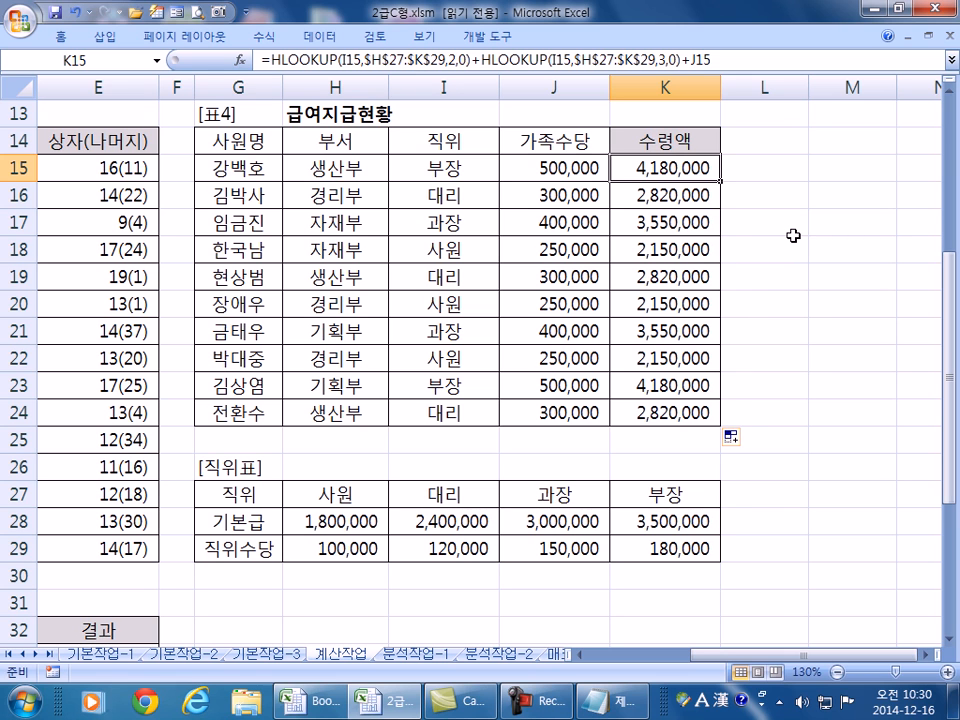
click(660, 415)
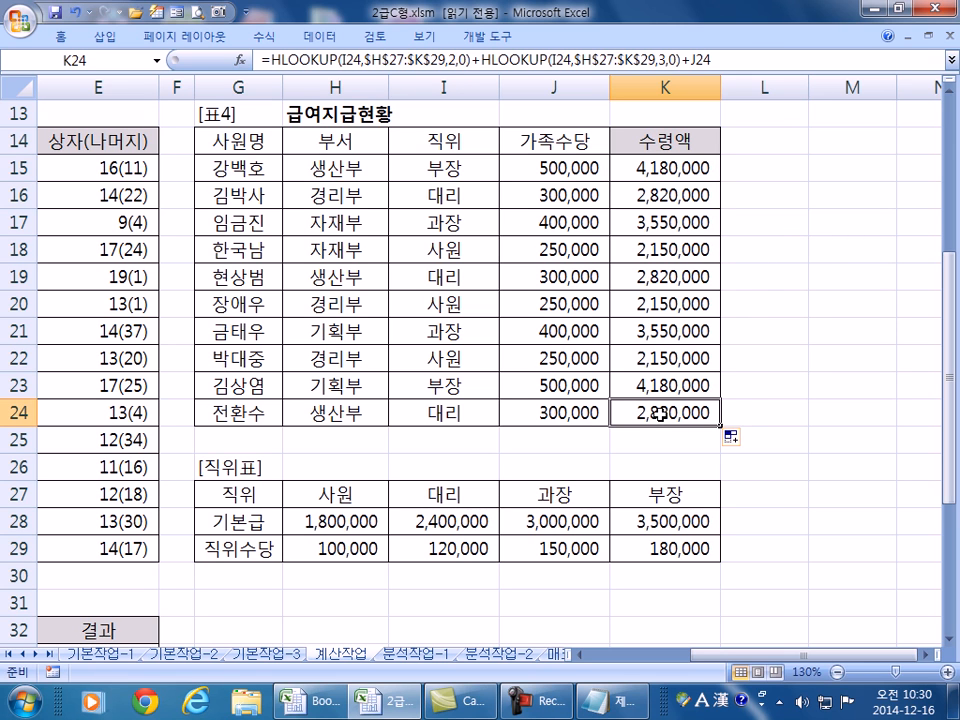
click(672, 167)
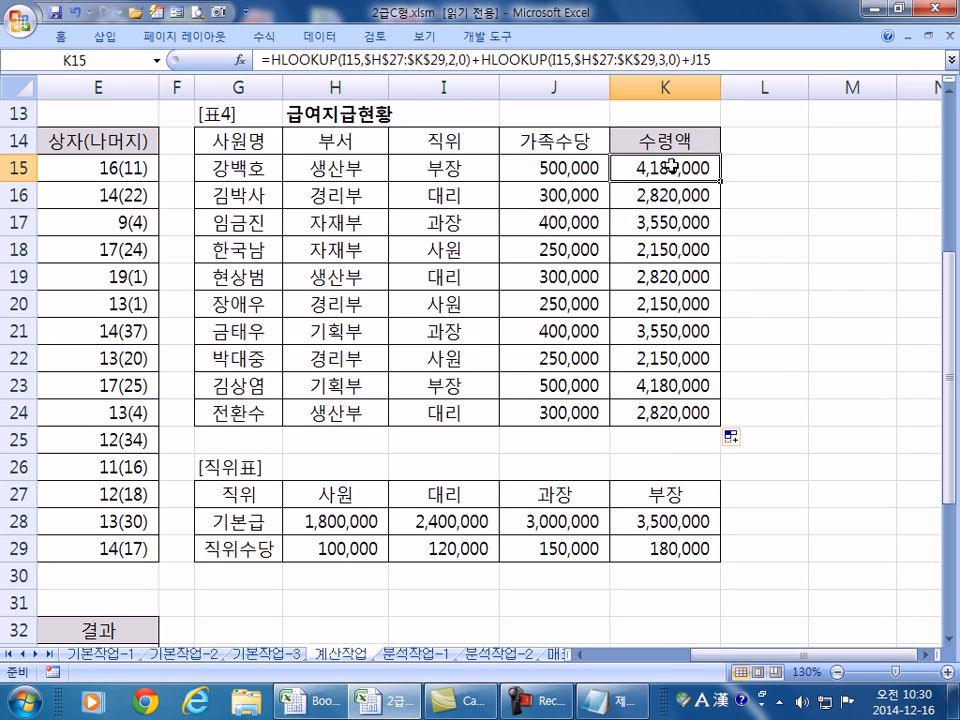
click(652, 413)
click(454, 413)
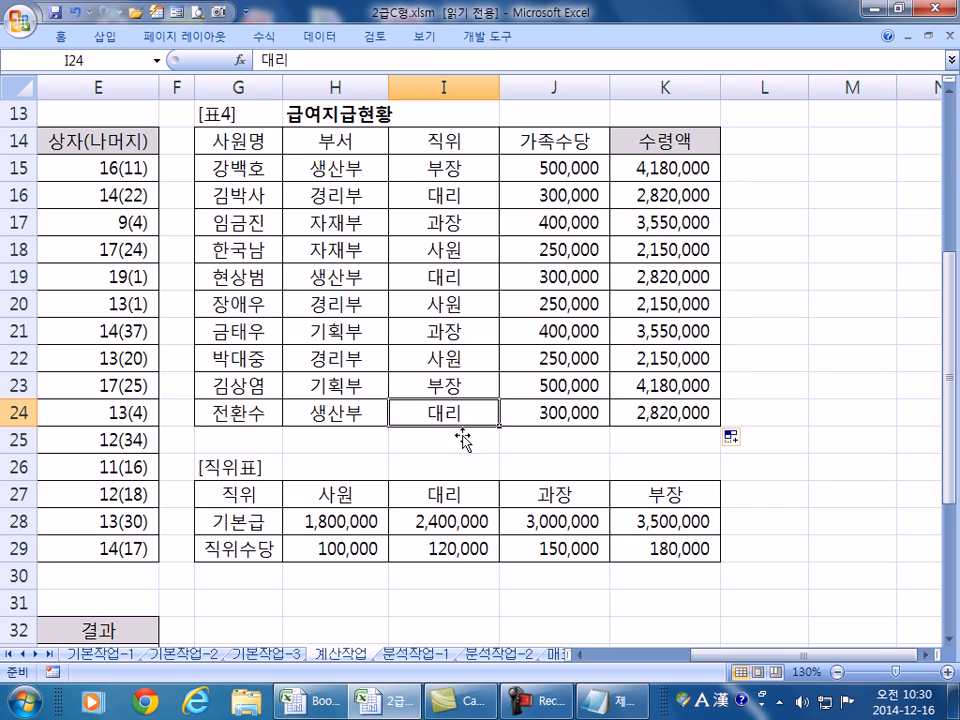
click(454, 521)
click(443, 549)
drag(452, 521, 448, 548)
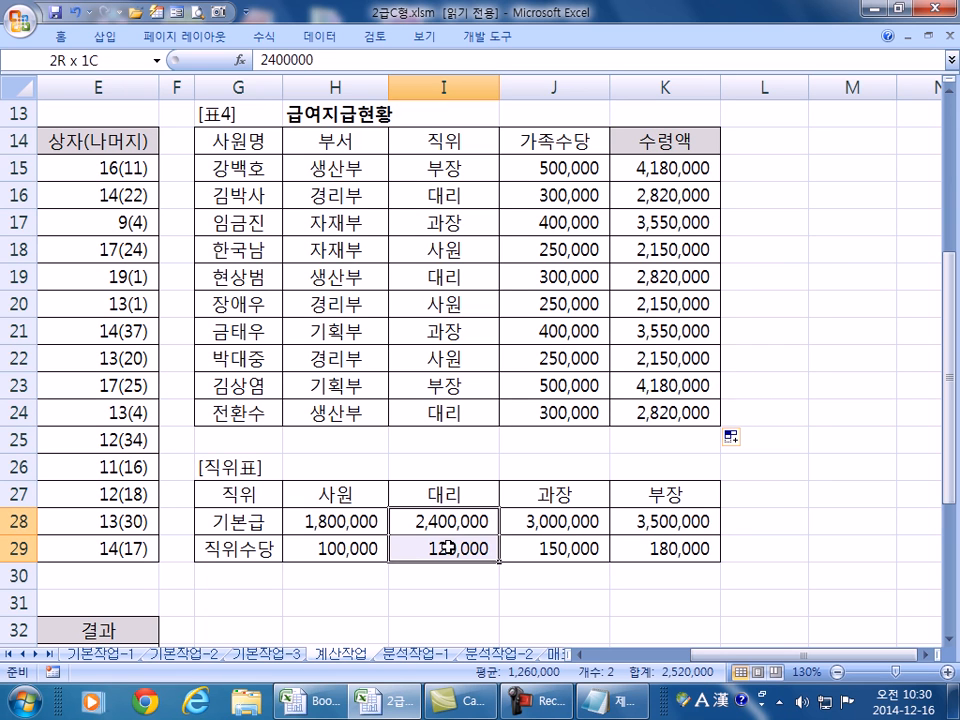
click(679, 413)
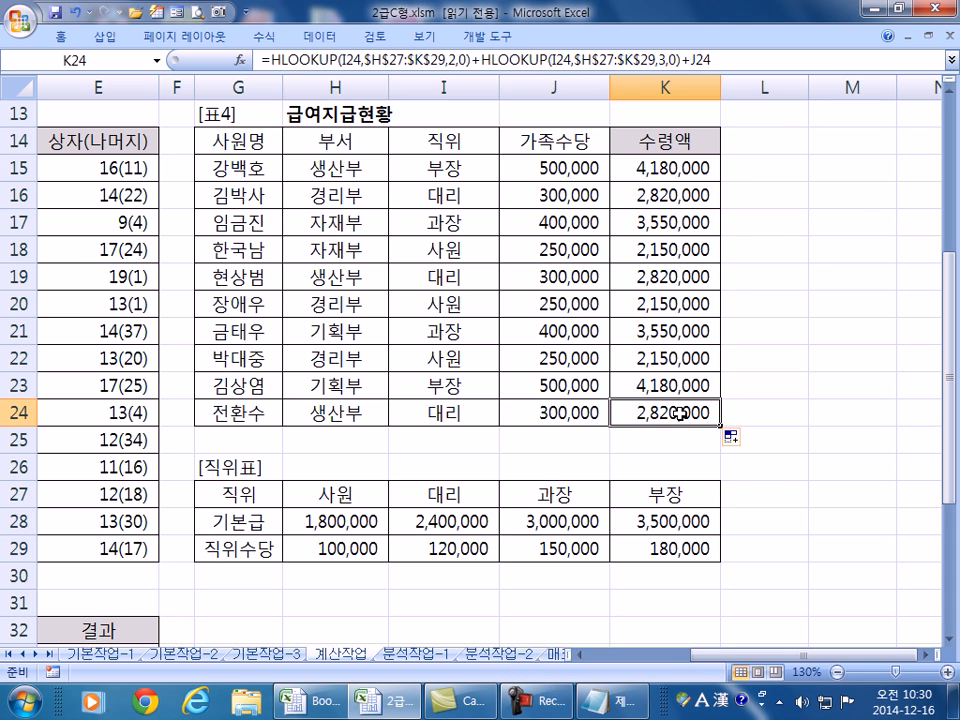
- In E33, begin the formula =CHOOSE(순위,"대상","금상" for the 결과 column
key(Home)
scroll(283, 418, down, 6)
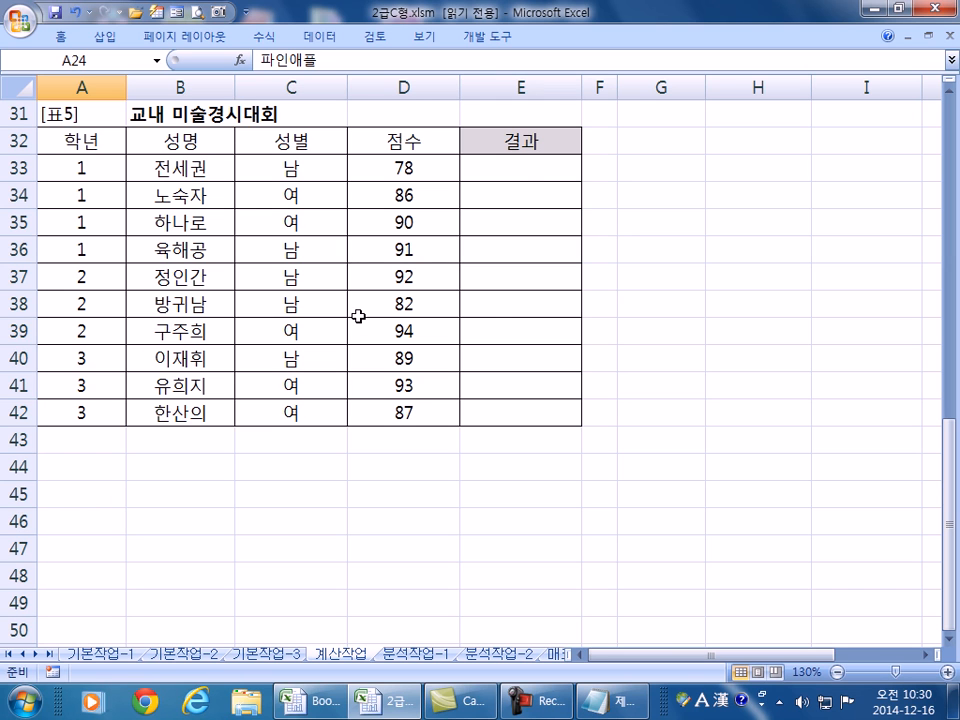
click(521, 169)
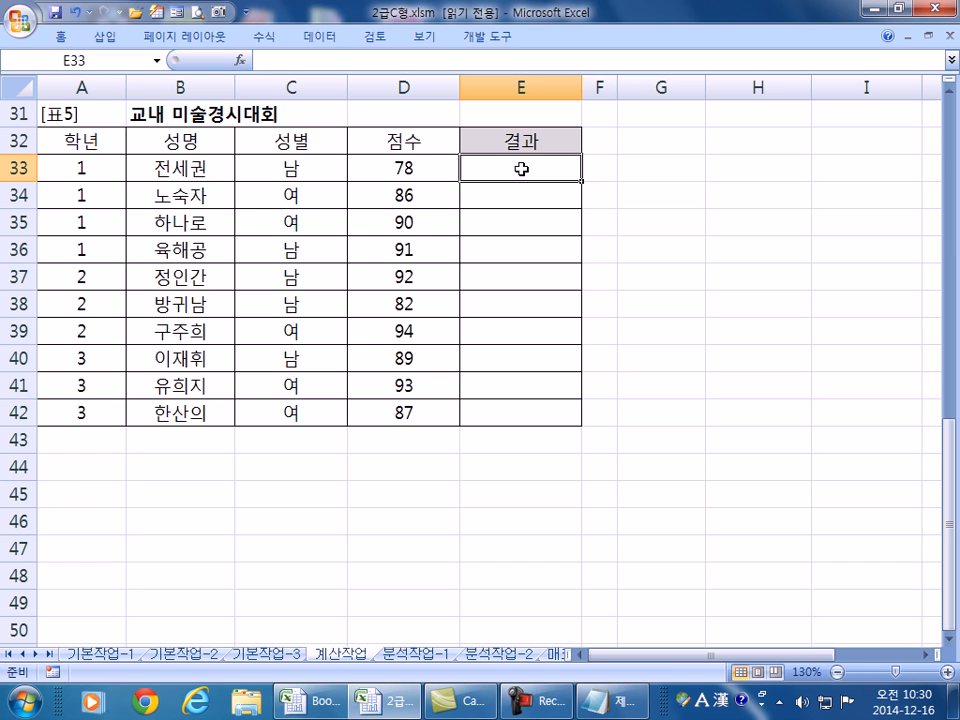
text(=CHO)
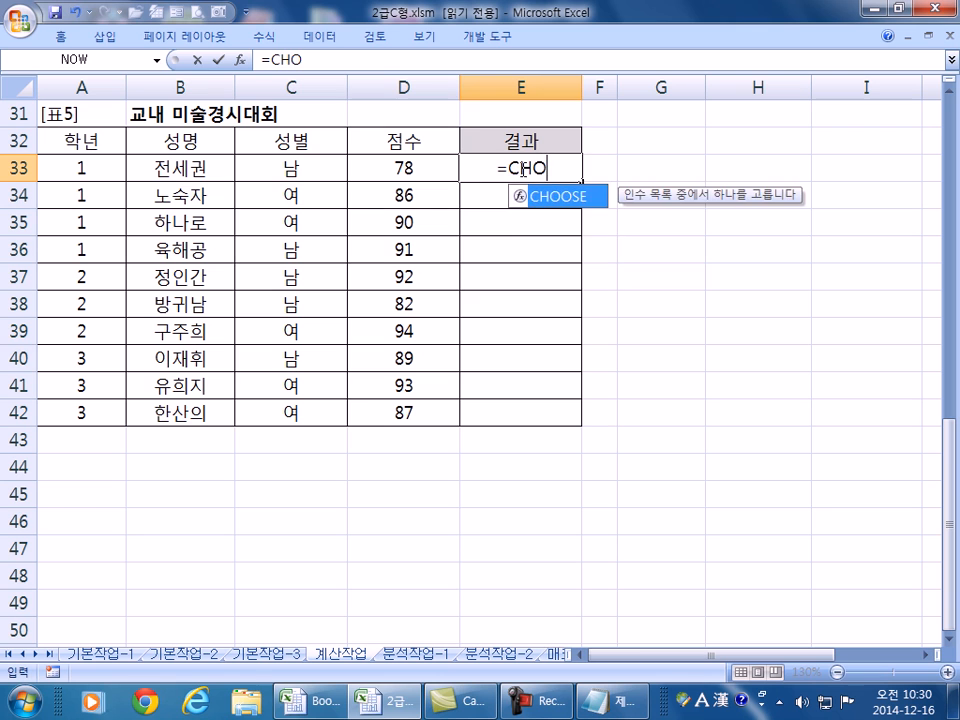
key(Tab)
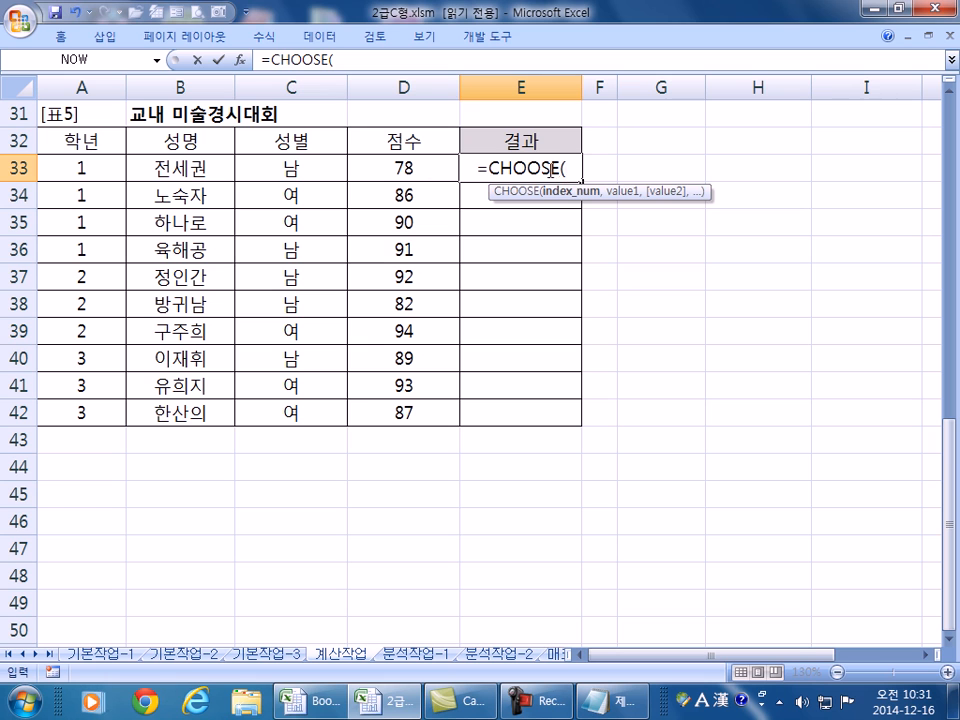
text(순위,)
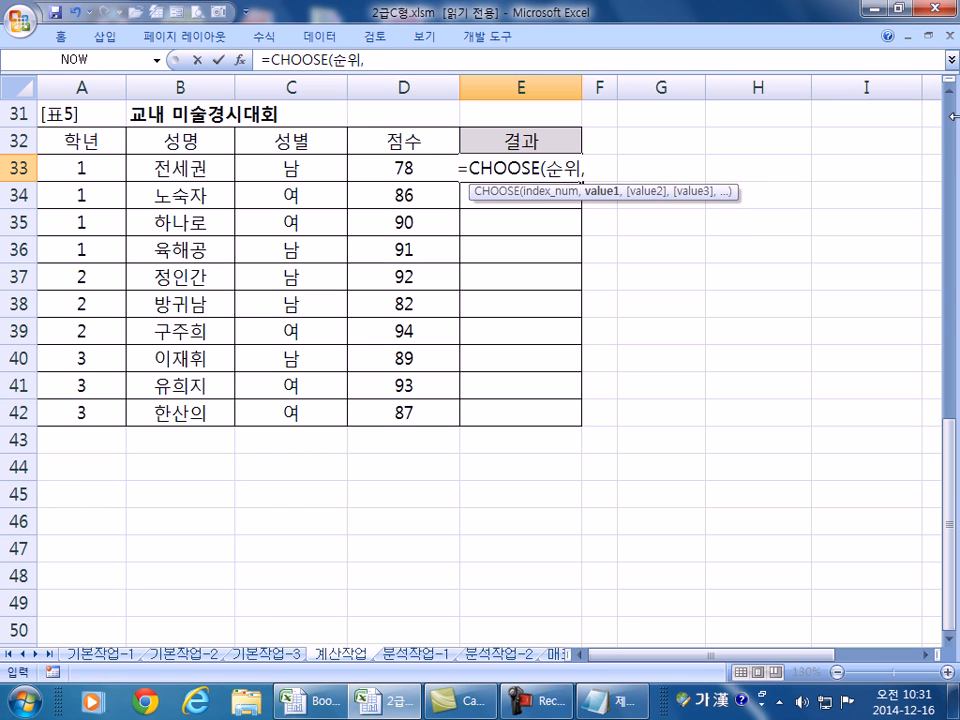
text(")
text(대사)
text(ㅇ:)
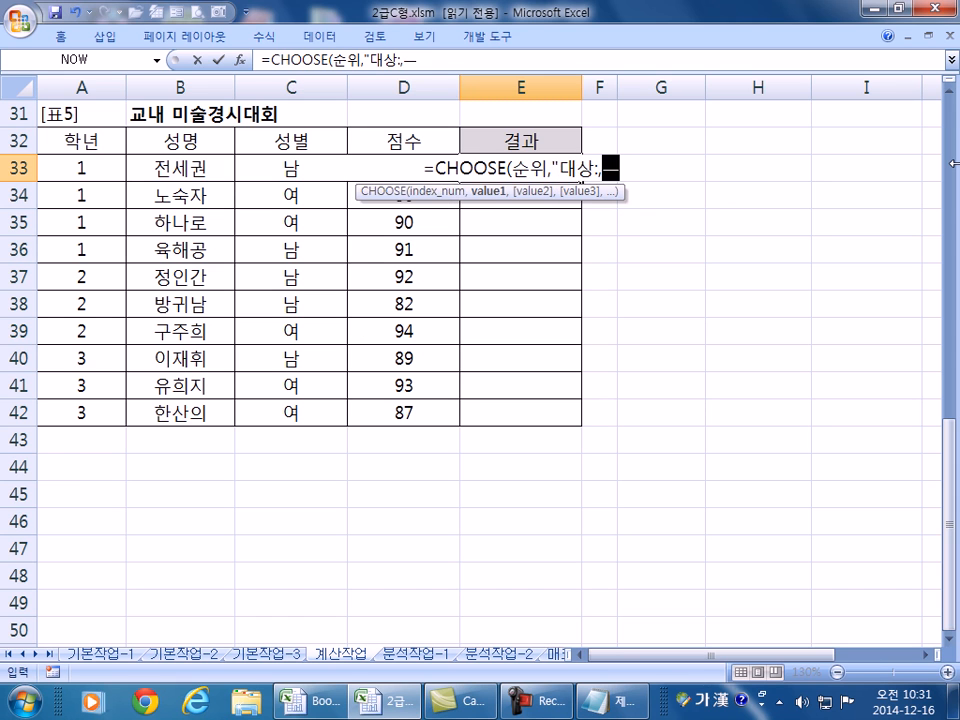
key(BackSpace)
text(",")
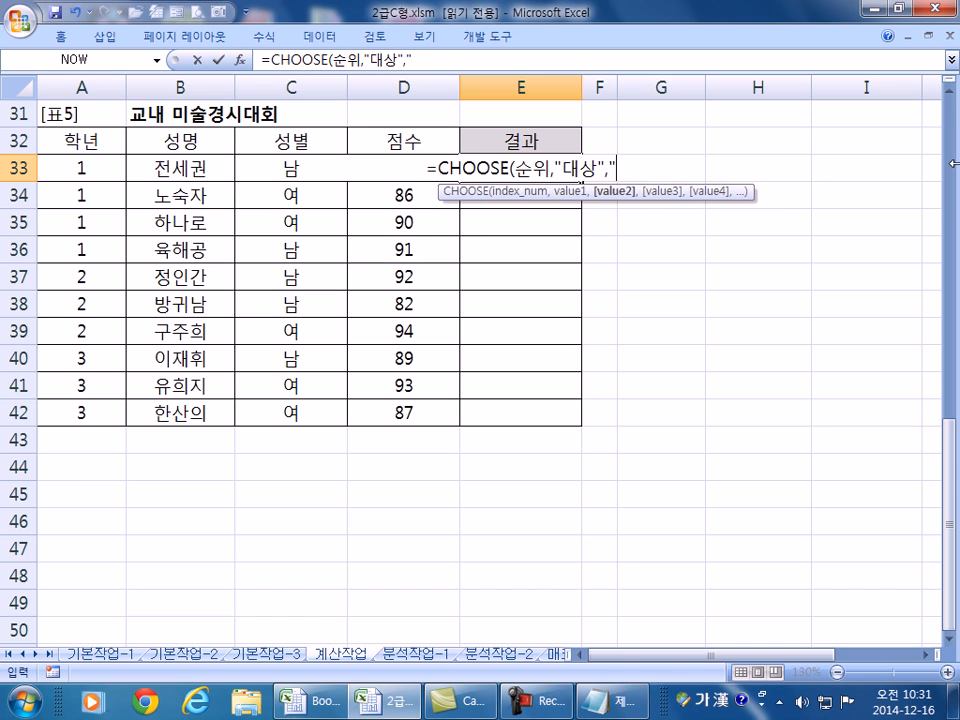
text(금상")
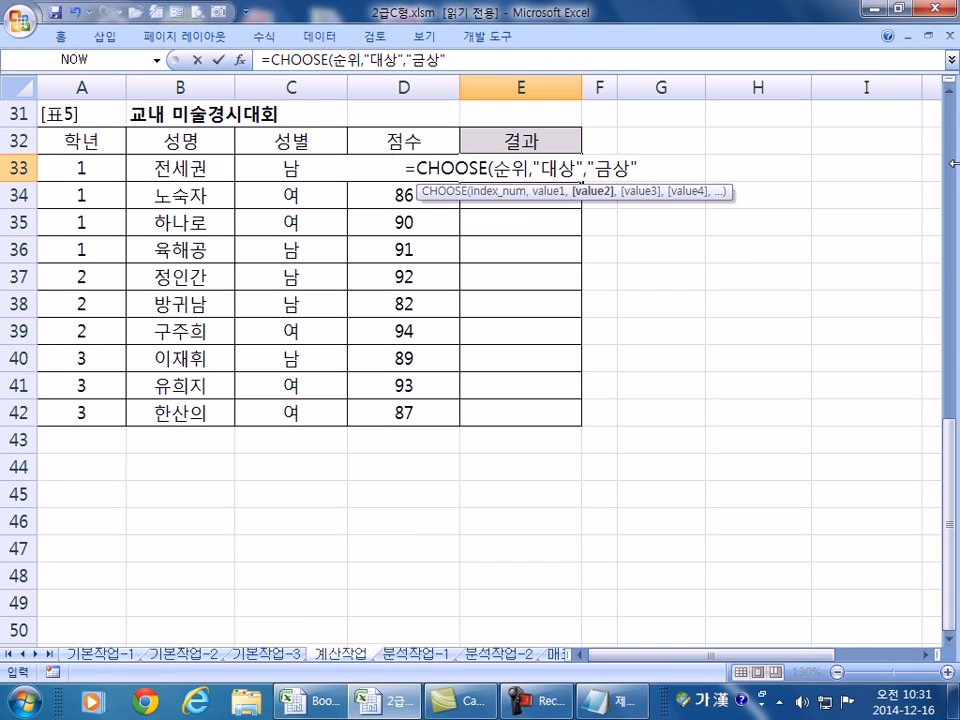
text(...)
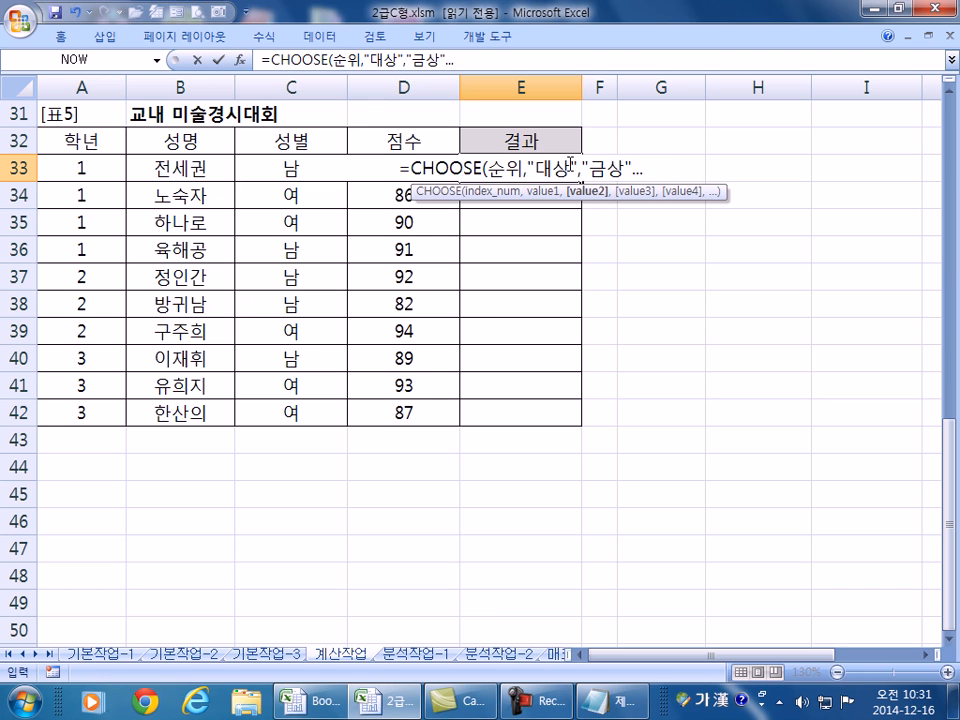
drag(536, 169, 615, 169)
- Complete E33's formula as =CHOOSE(순위,"대상","금상","은상","동상")
click(637, 170)
drag(492, 170, 522, 170)
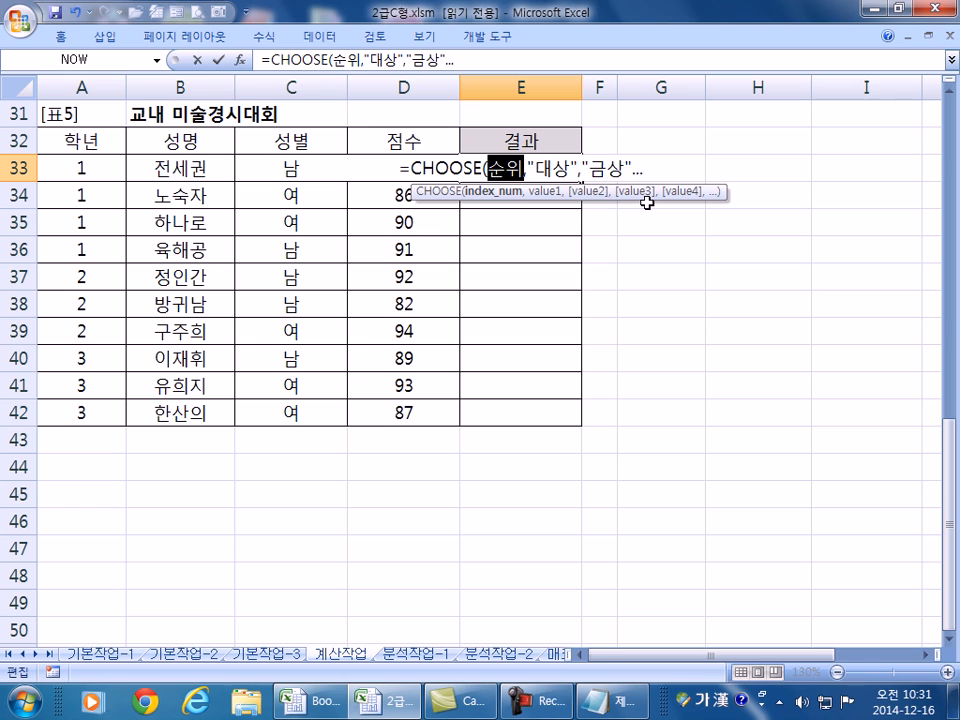
click(634, 170)
key(BackSpace)
key(BackSpace)
key(BackSpace)
text(,")
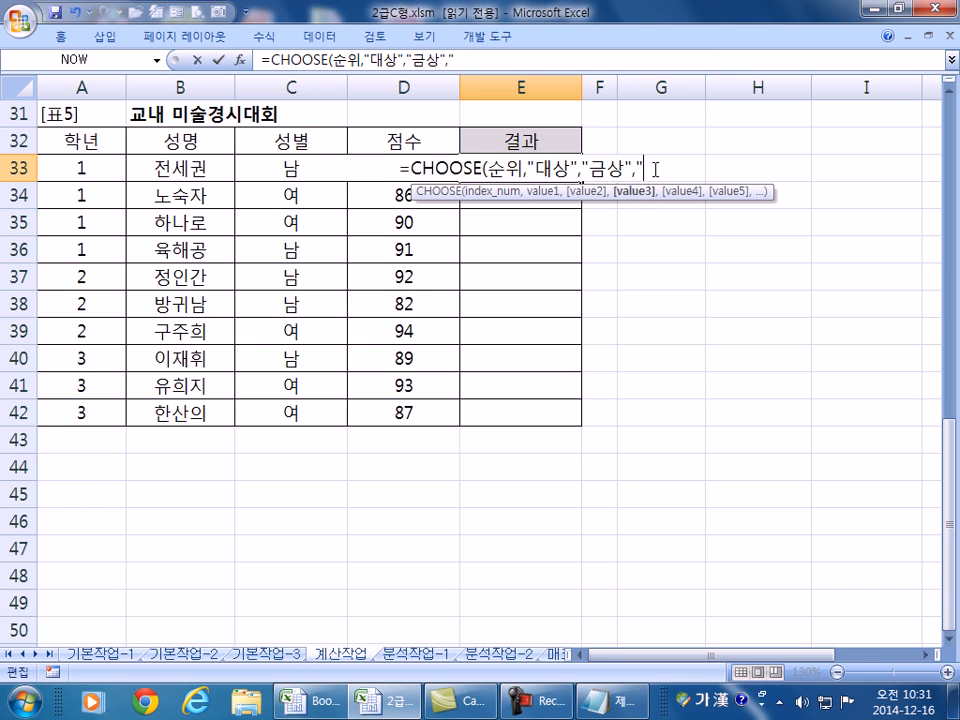
text(은상","ㄷ동상)
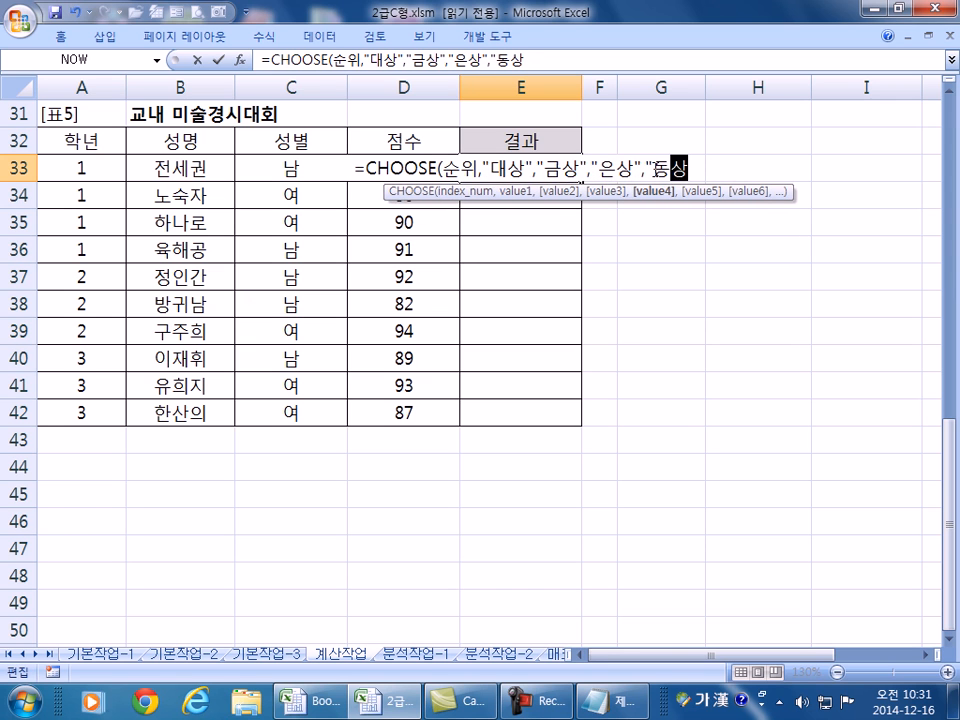
text("))
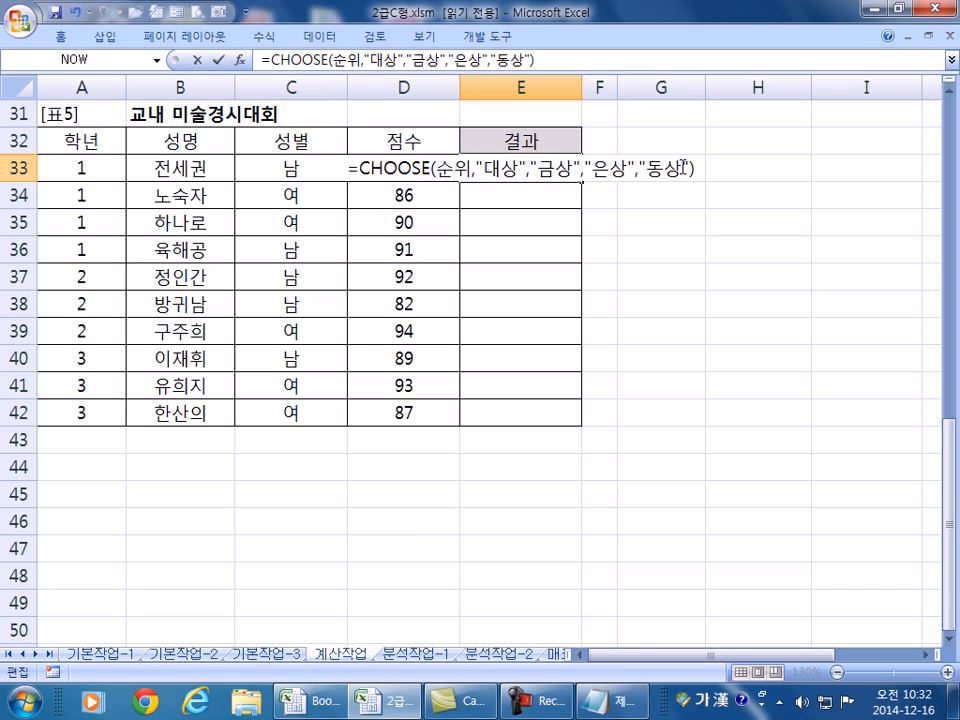
drag(680, 165, 603, 158)
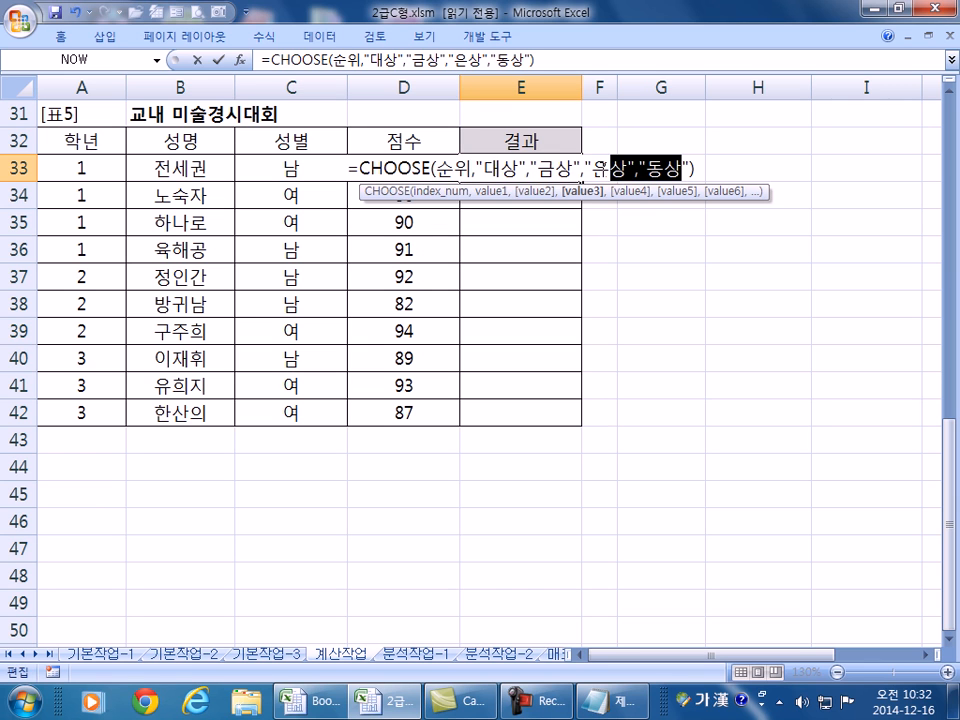
click(359, 167)
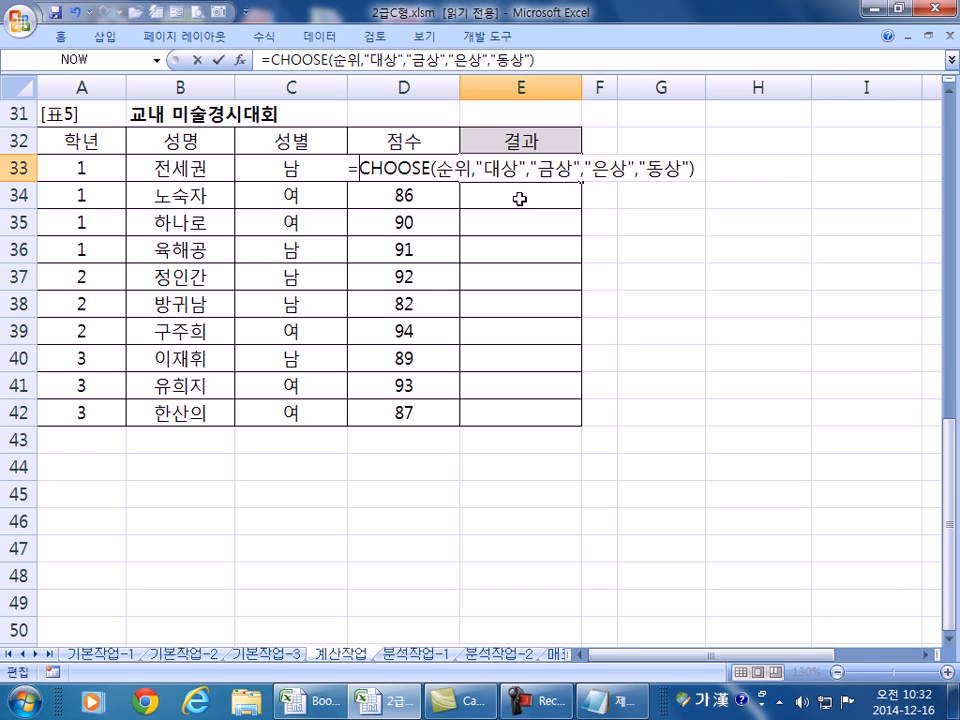
- Wrap the E33 CHOOSE formula in IFERROR with an empty-string "" fallback
key(Hangul)
text(O)
key(BackSpace)
key(Insert)
text(I)
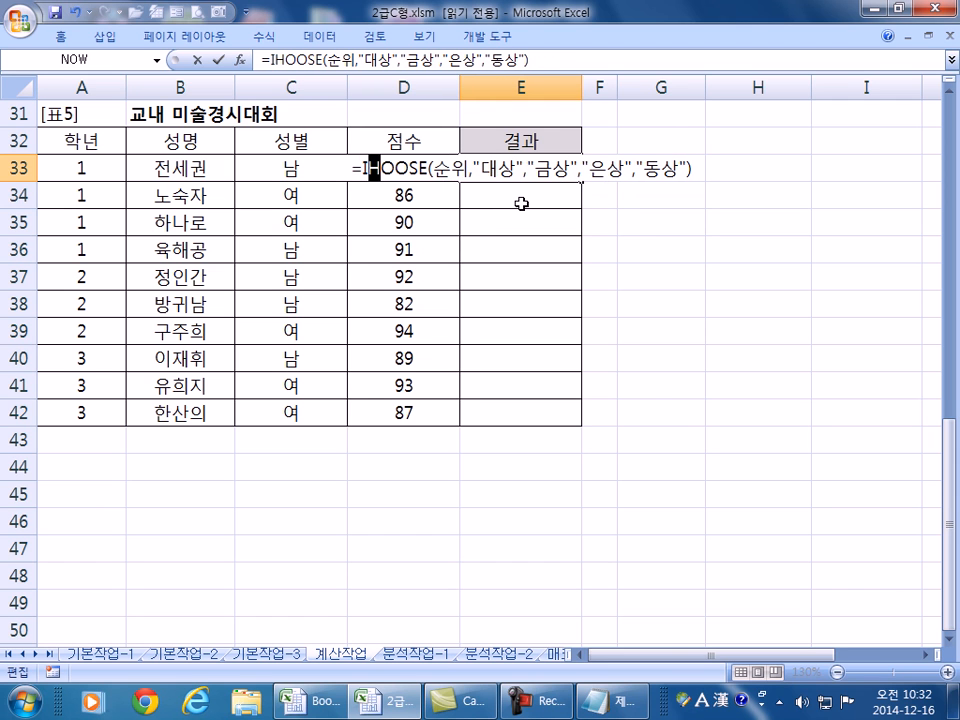
key(Insert)
text(FERROR)
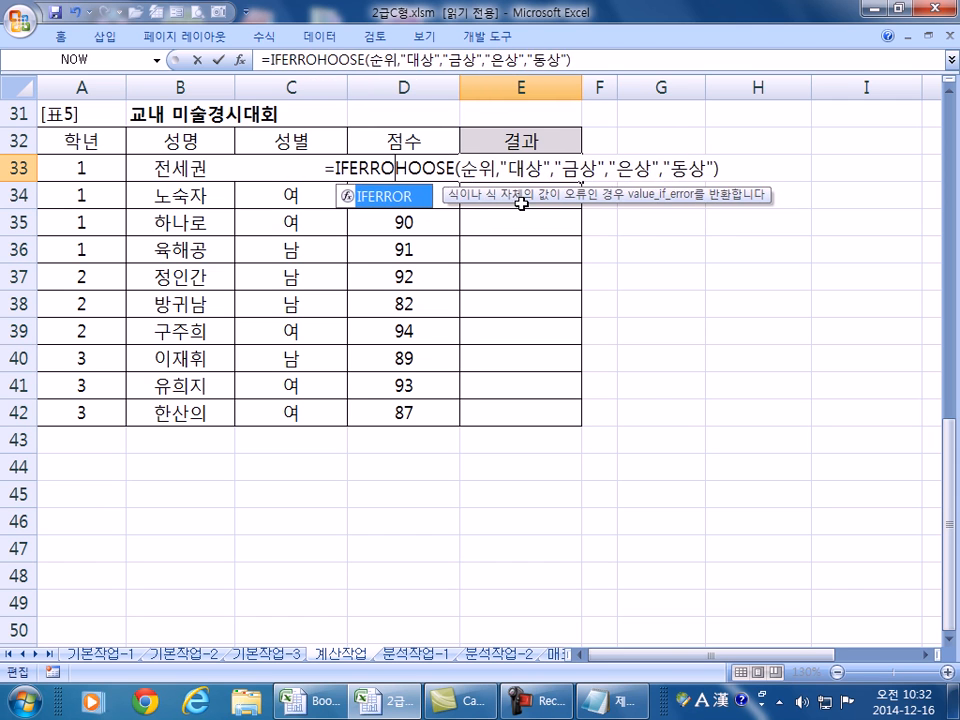
text((C)
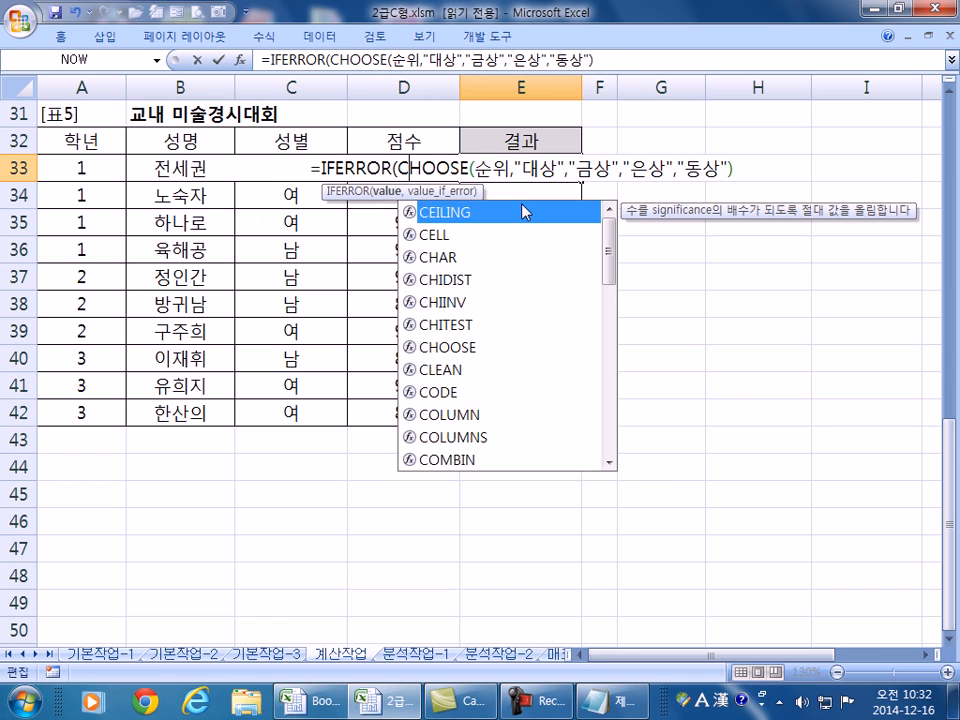
key(End)
text(,)
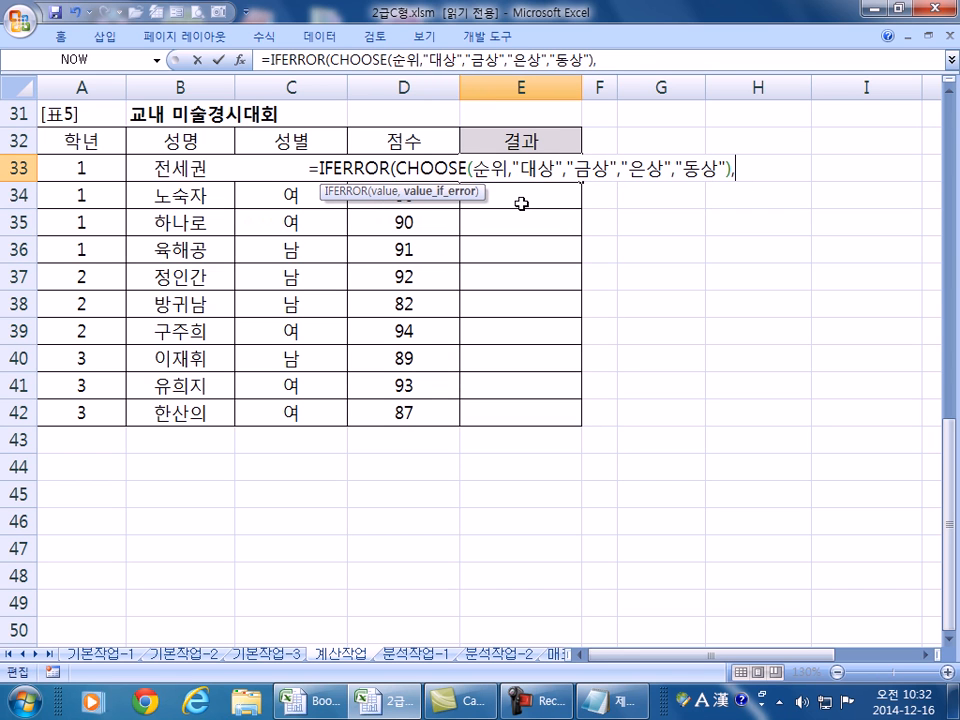
text(""))
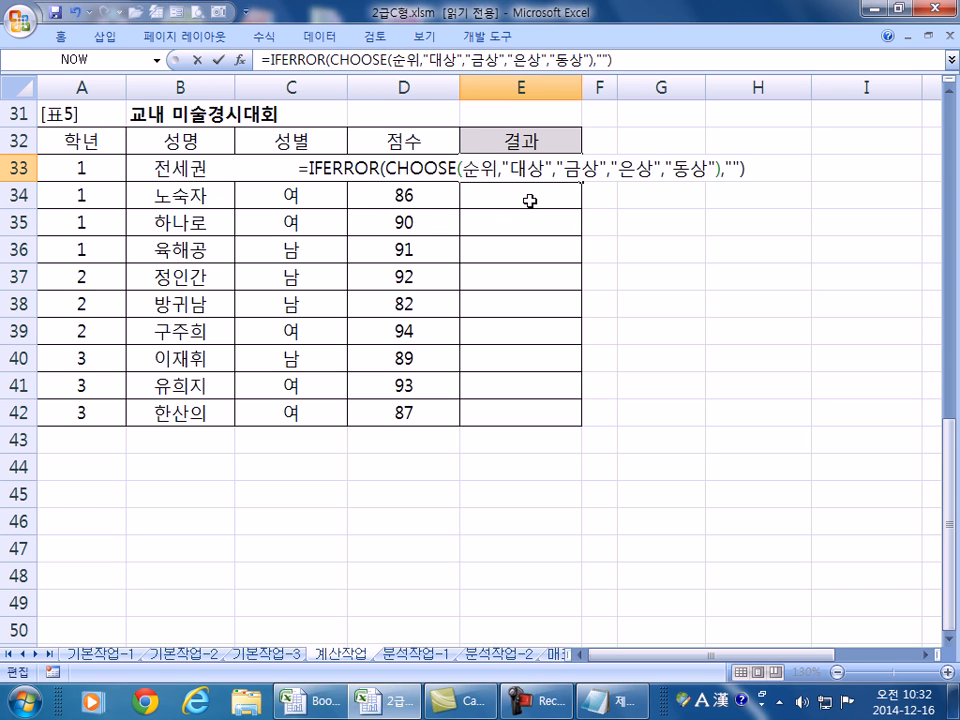
- Test the formula by replacing 순위 with index 2, then with 50
drag(461, 168, 497, 168)
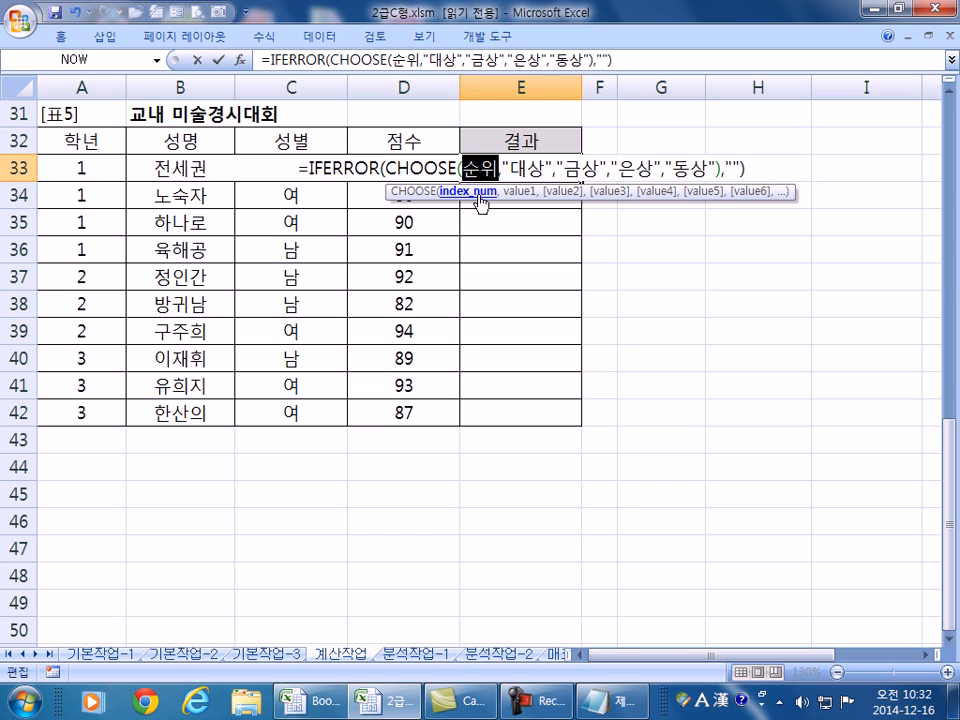
text(2)
key(Return)
click(546, 166)
double_click(546, 166)
double_click(480, 168)
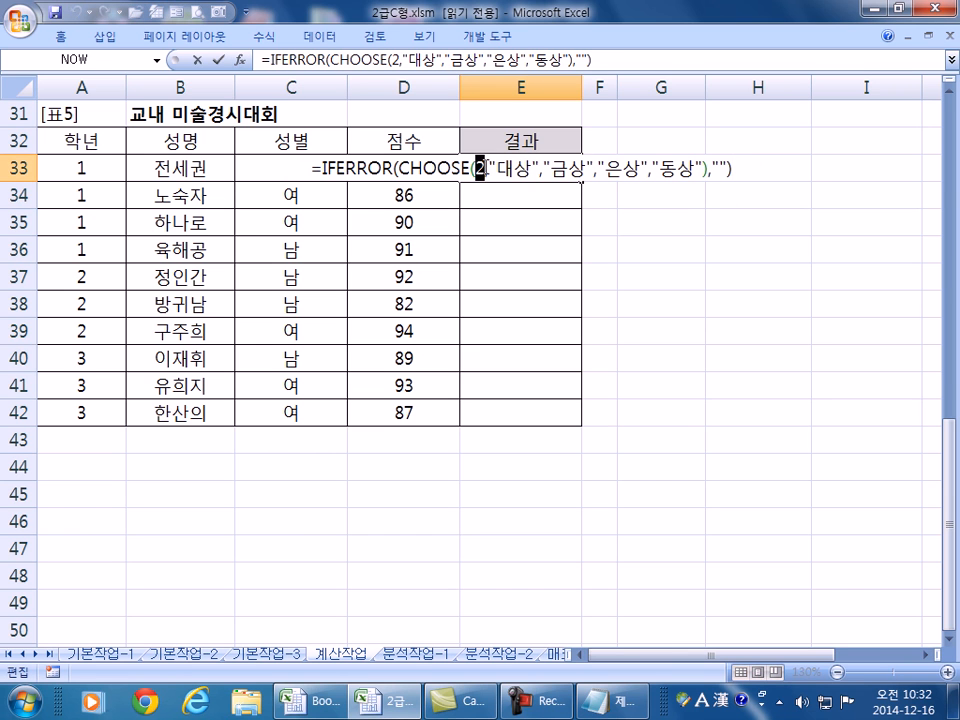
text(50)
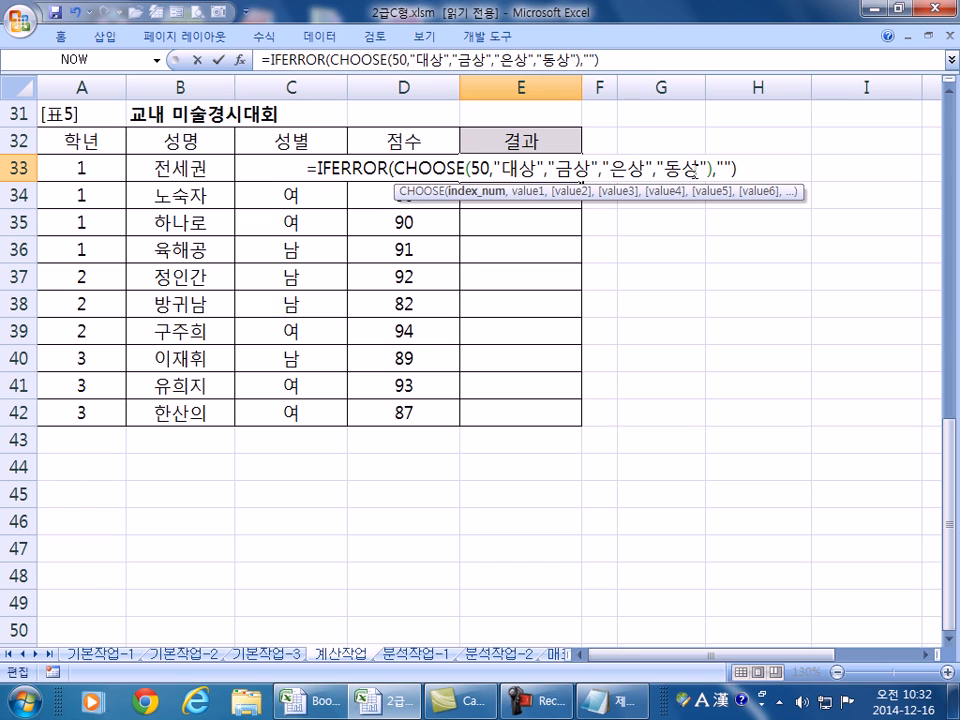
key(Return)
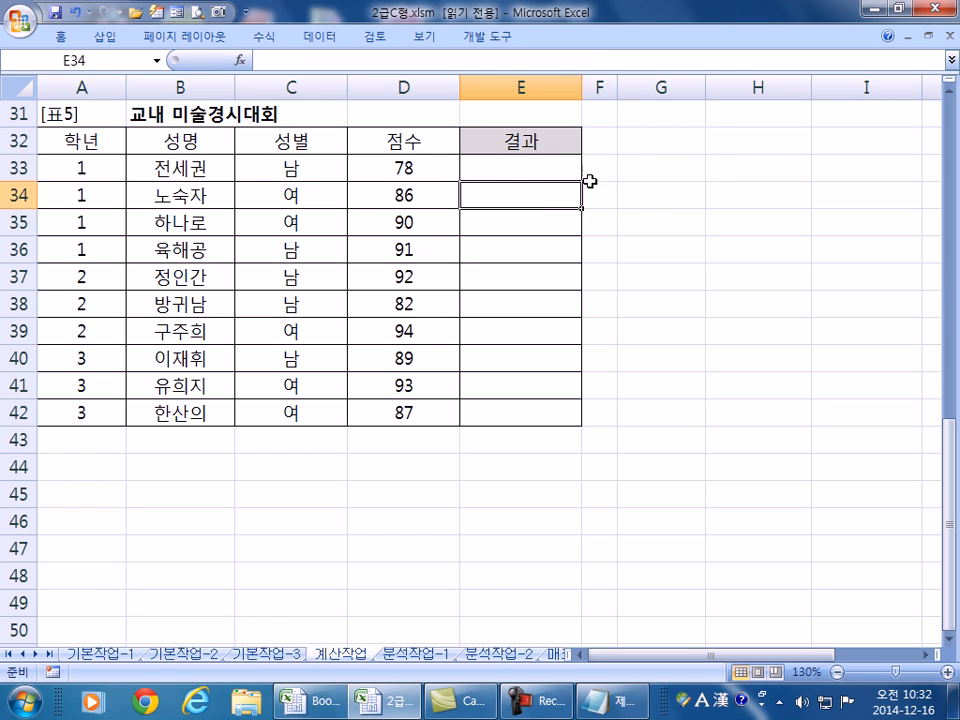
- Retest with index 4 and then 5, leaving the 5 argument selected for replacement
double_click(527, 167)
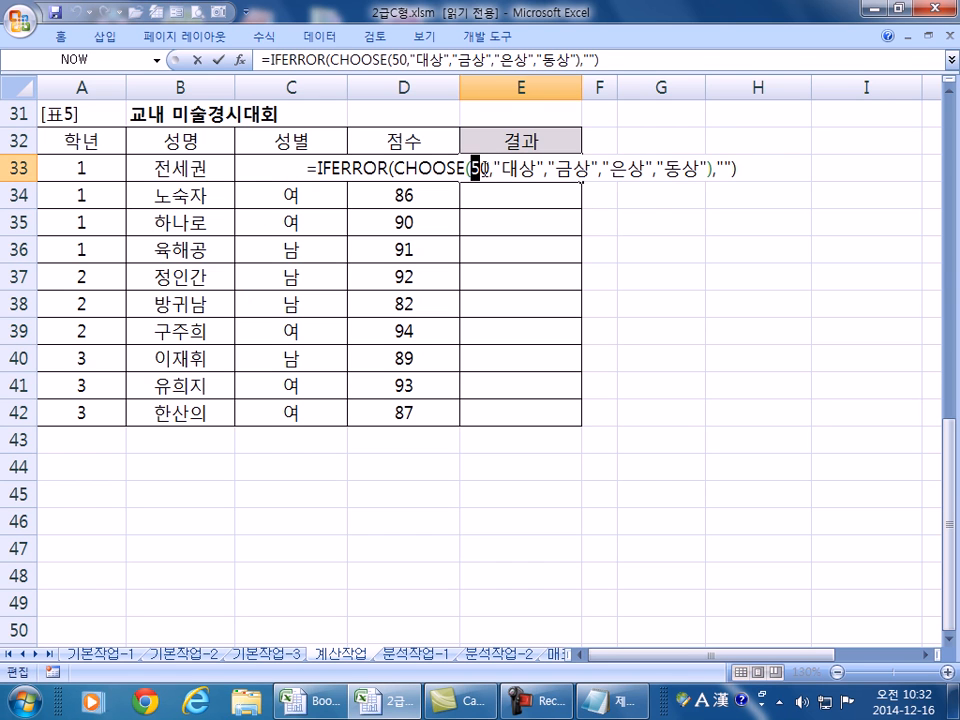
double_click(478, 167)
text(4)
key(Return)
click(501, 167)
double_click(495, 166)
double_click(480, 167)
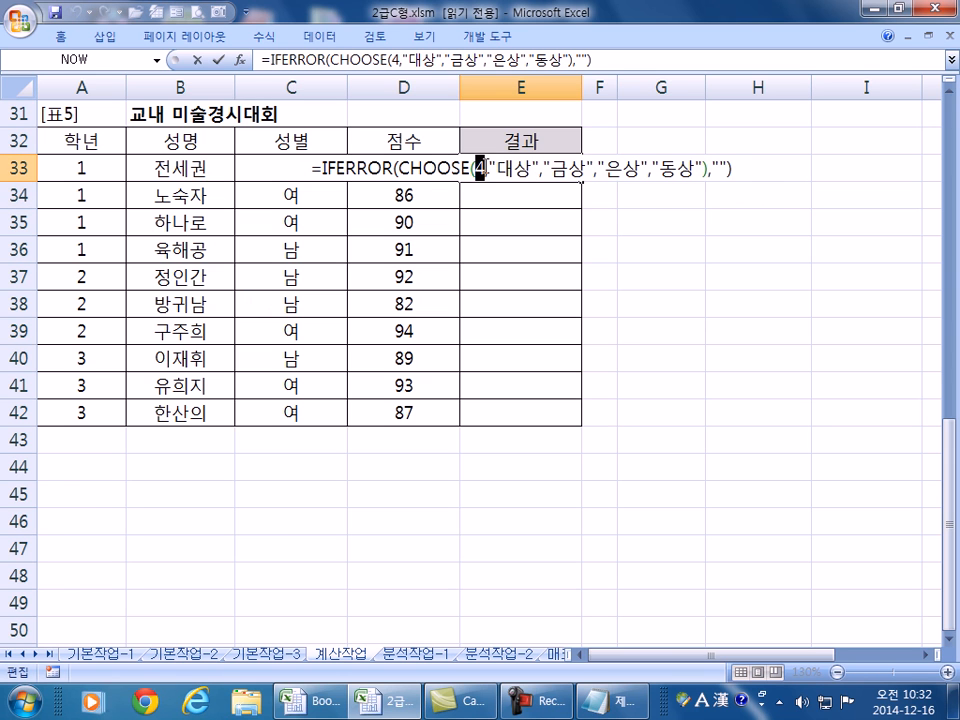
text(5)
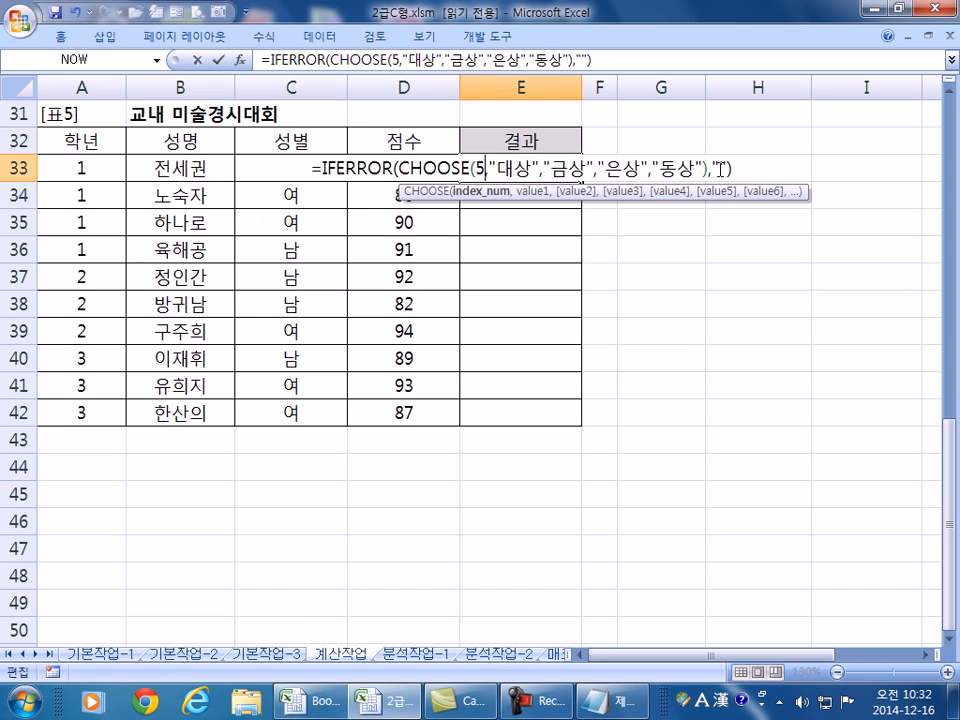
key(Return)
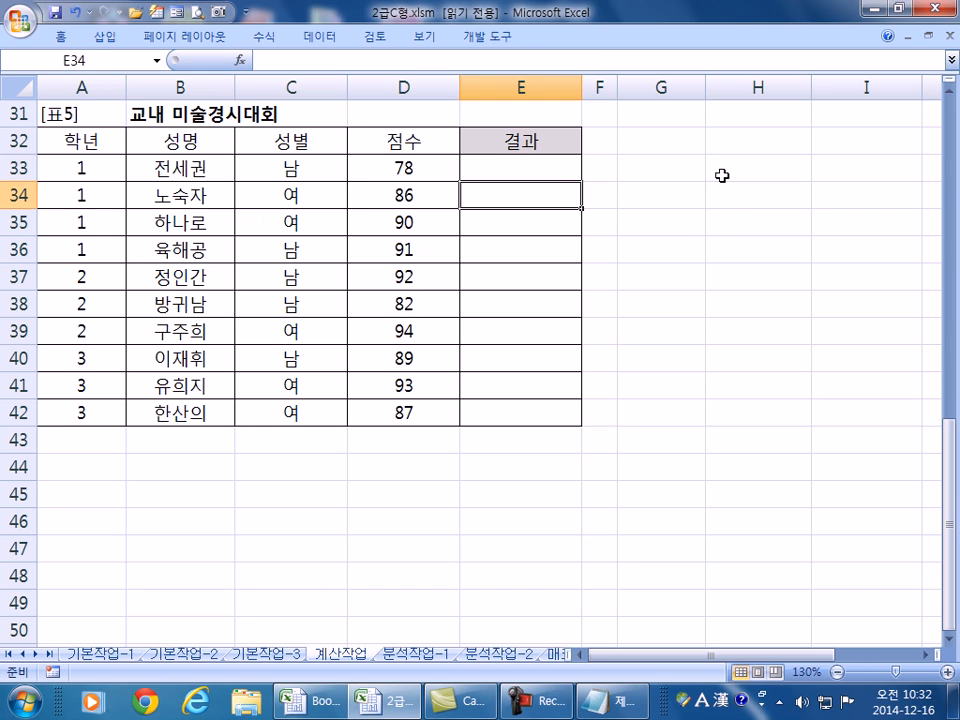
click(518, 170)
double_click(480, 168)
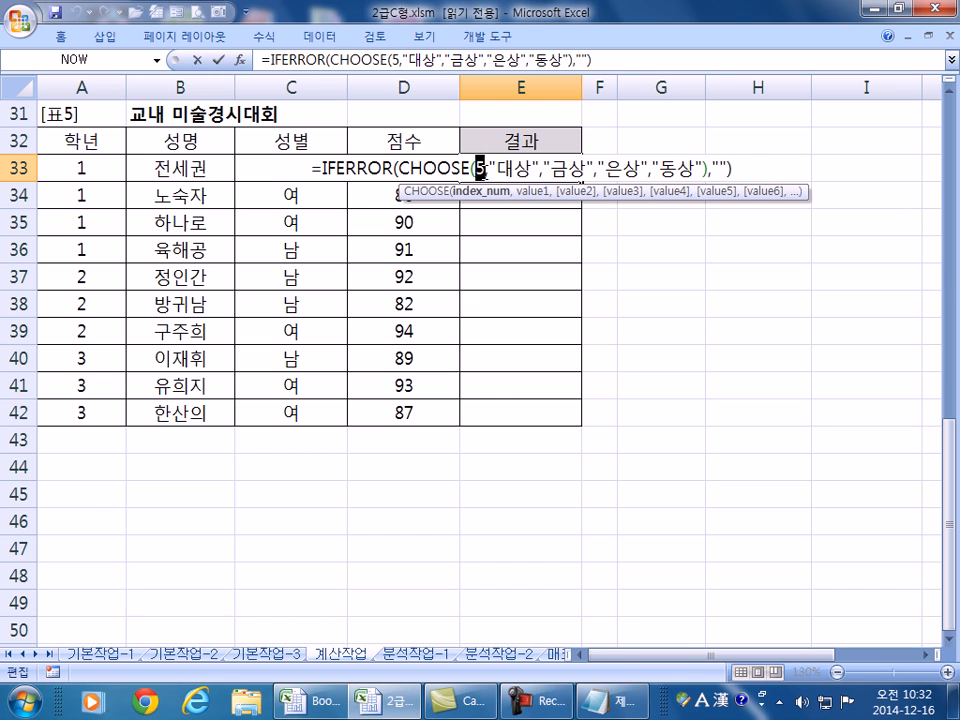
- Use RANK(D33,$D$33:$D$42) as the CHOOSE index and fill the award formula down to E42
text(RA)
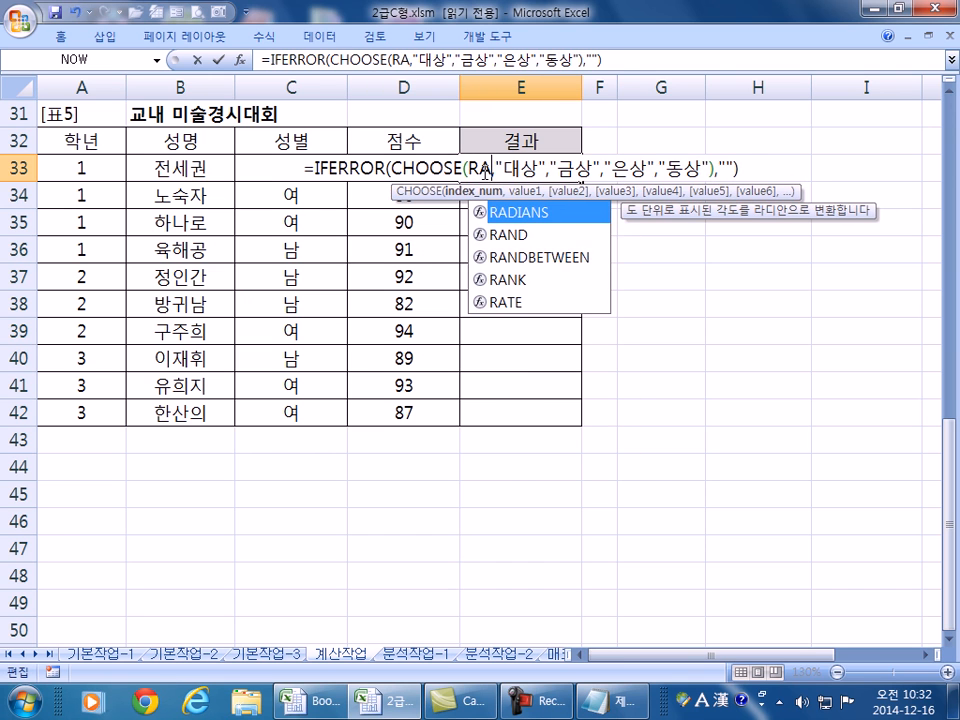
text(NK()
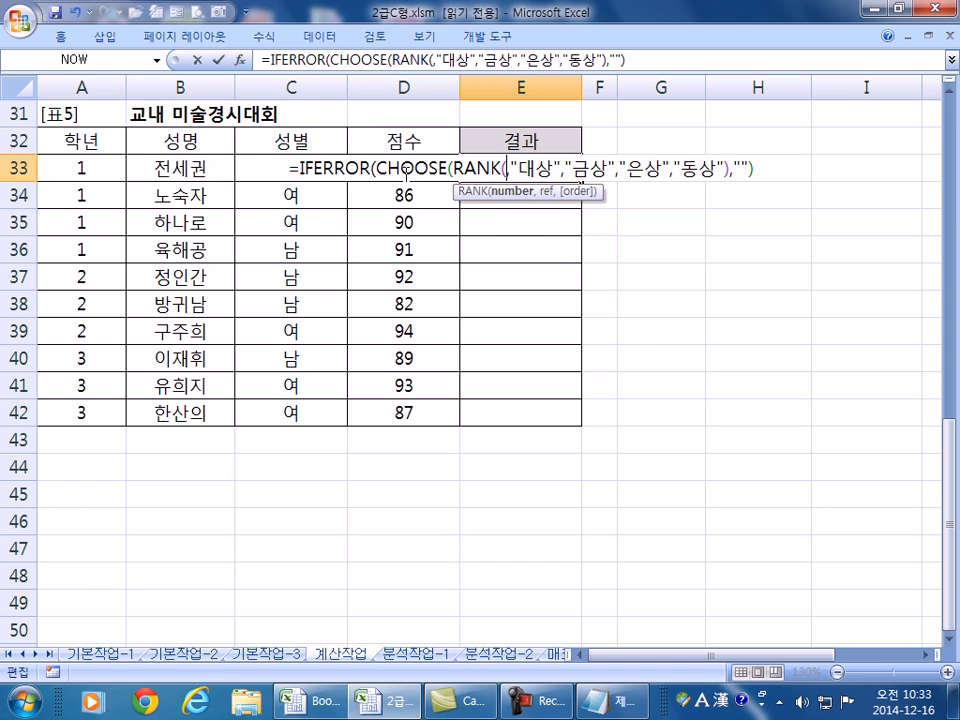
click(389, 192)
click(386, 167)
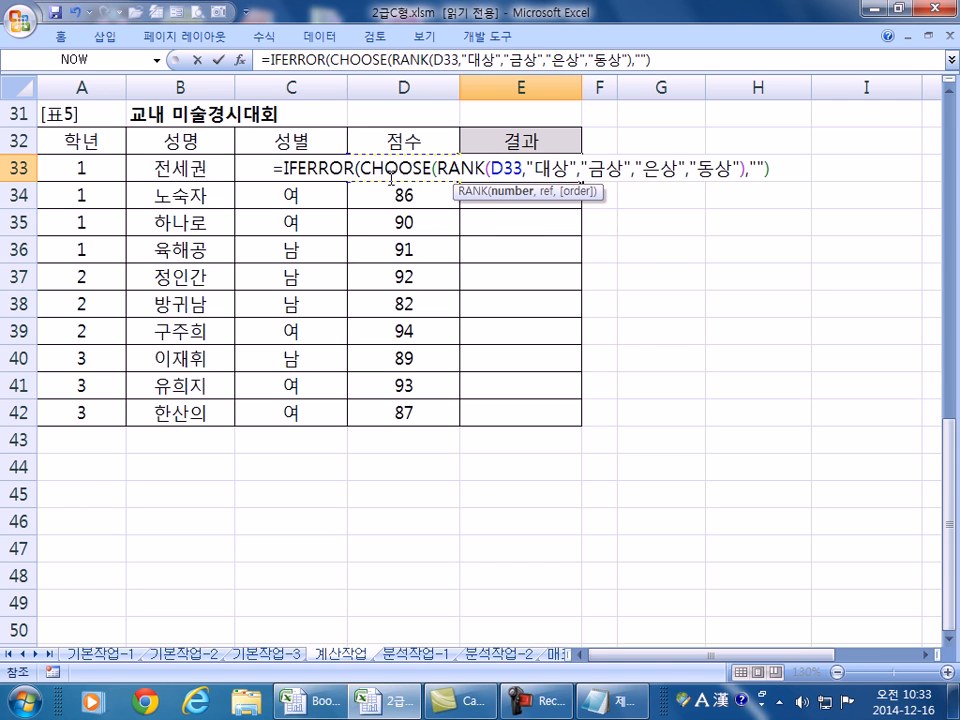
text(,)
drag(435, 416, 427, 167)
key(F4)
text(),)
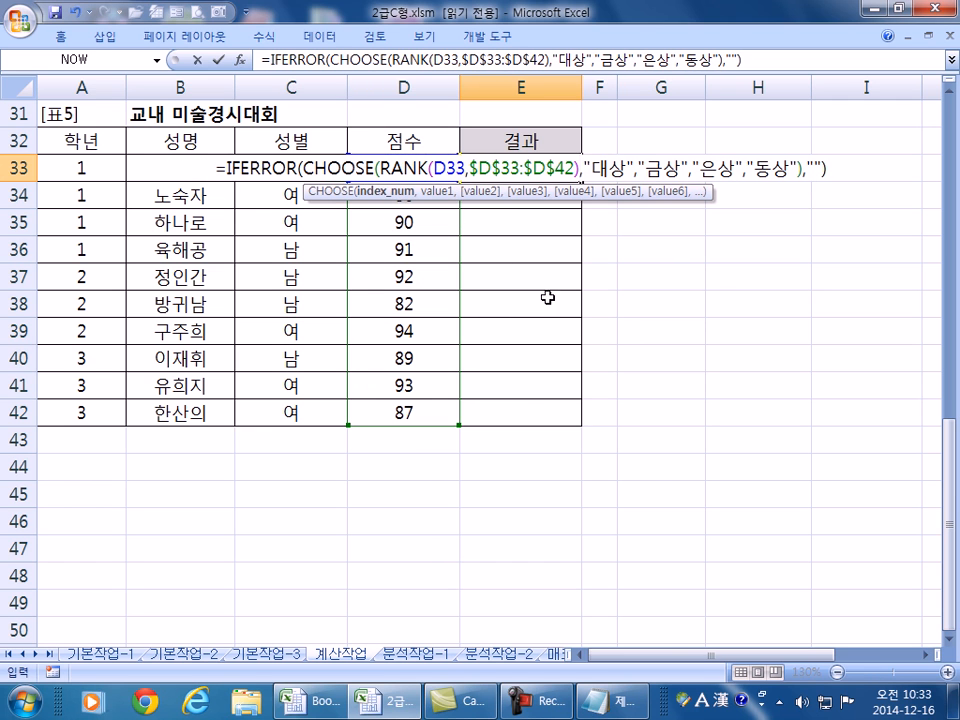
key(Return)
click(563, 169)
double_click(580, 181)
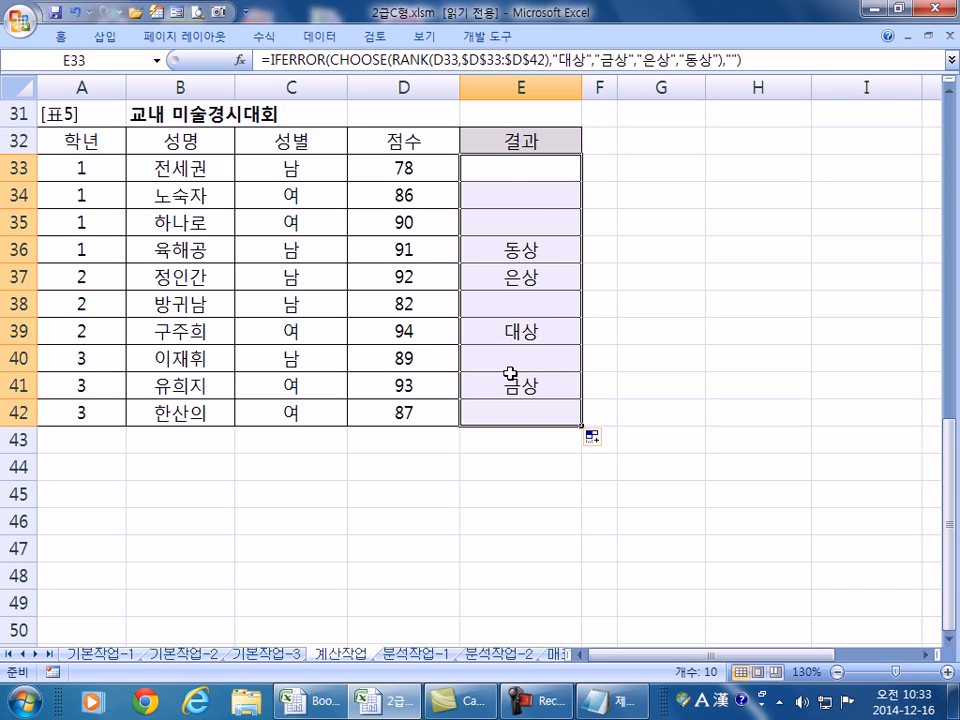
- Review E33's formula unchanged, then bring up the Open dialog from the Quick Access Toolbar
key(F2)
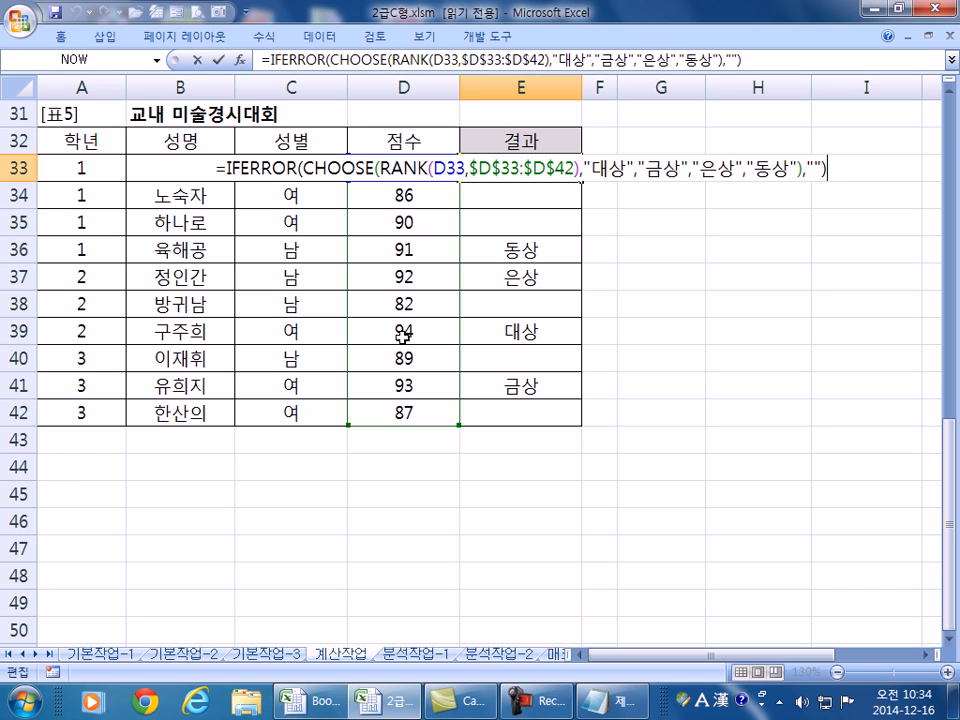
key(Return)
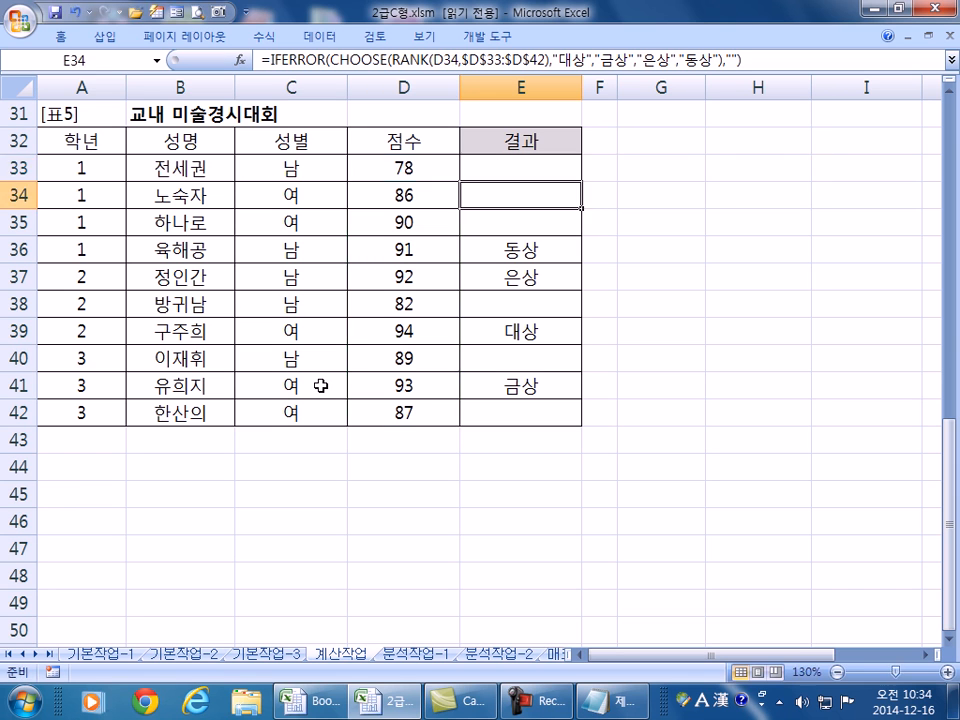
click(135, 12)
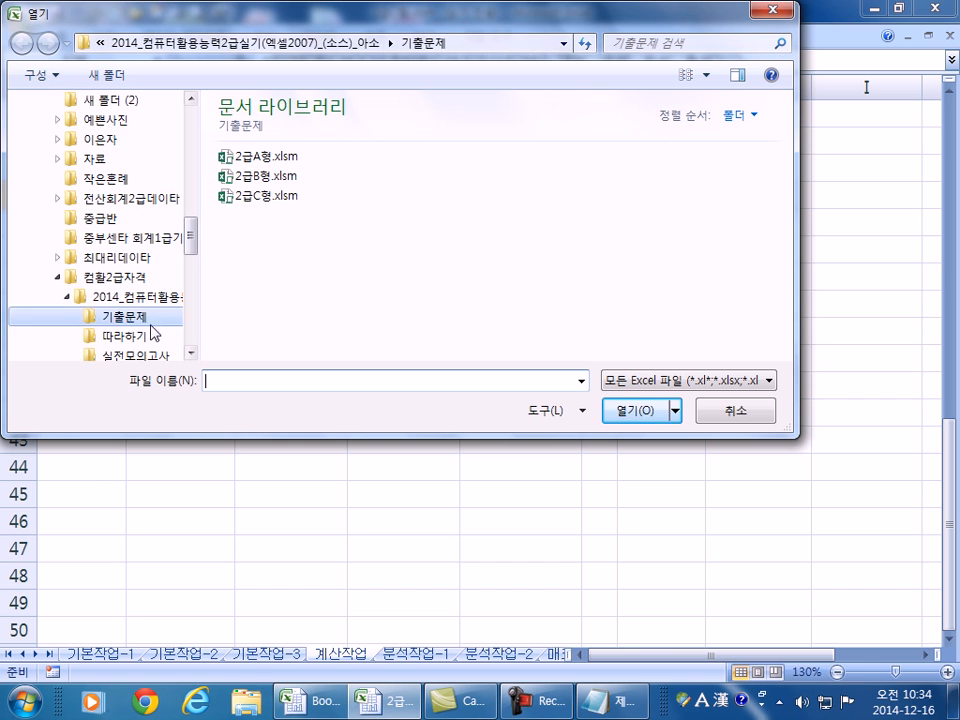
- Open 2급A형.xlsm from the 합격모의고사 folder with its password and show the 계산작업 sheet
click(130, 296)
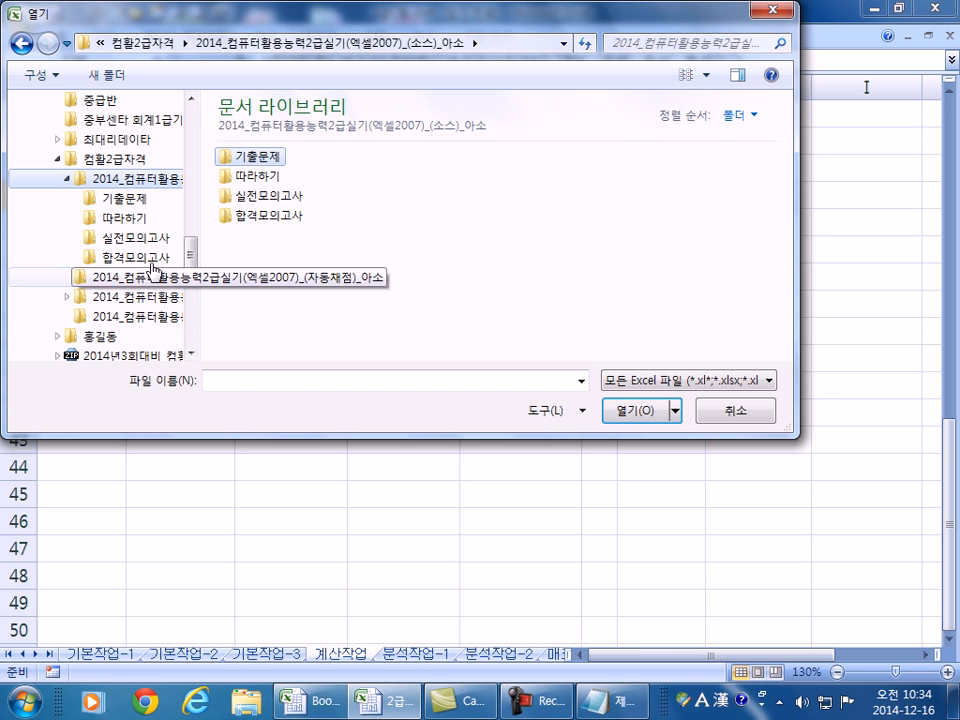
click(147, 257)
double_click(245, 158)
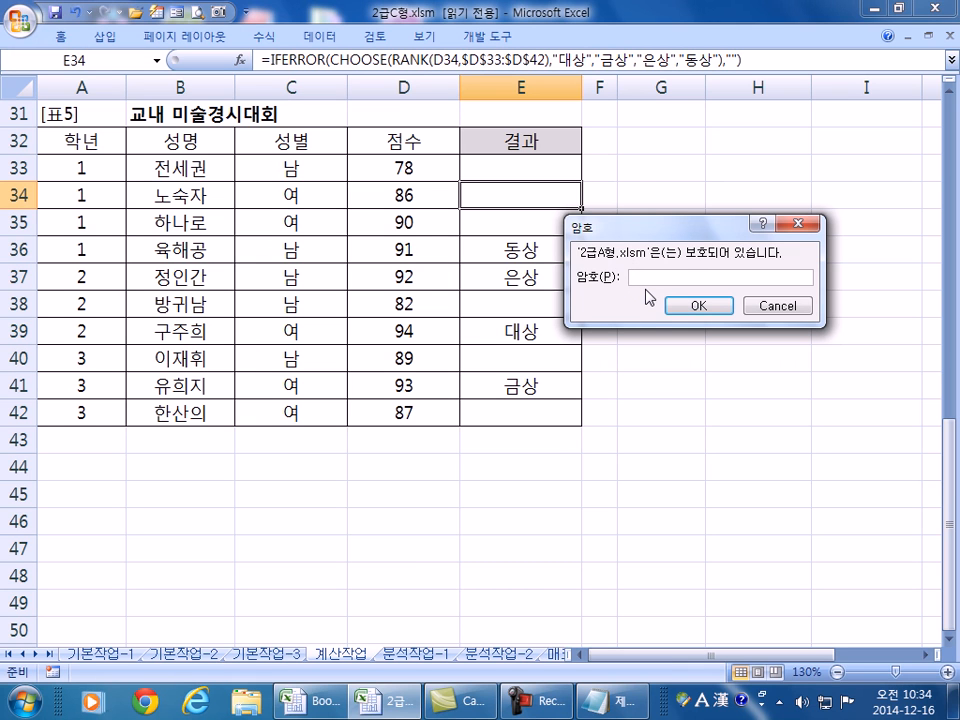
text(******)
key(Return)
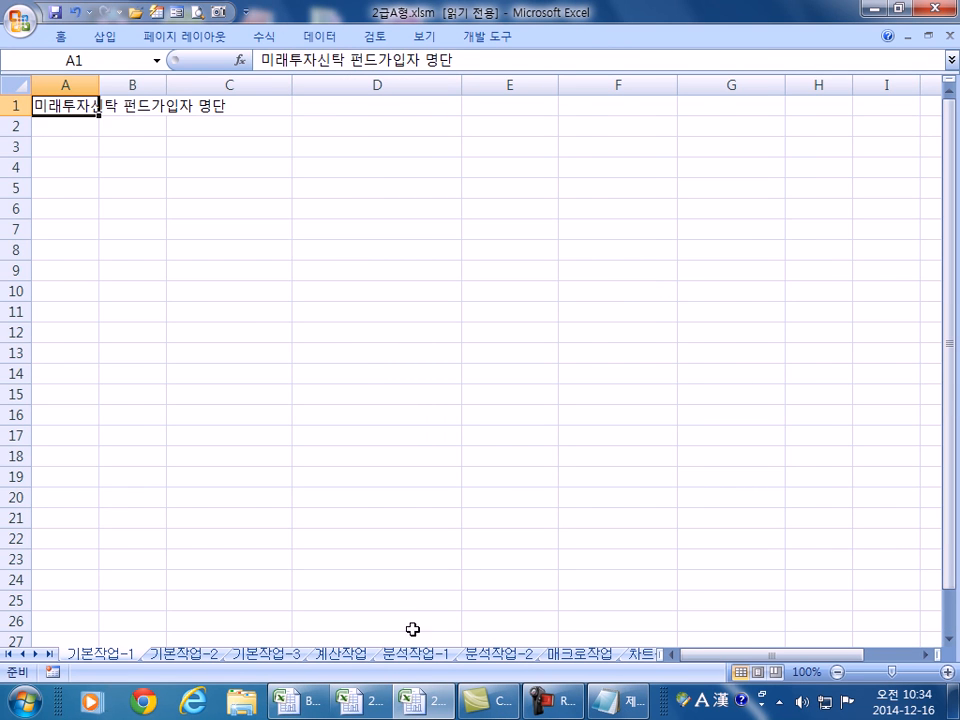
click(357, 655)
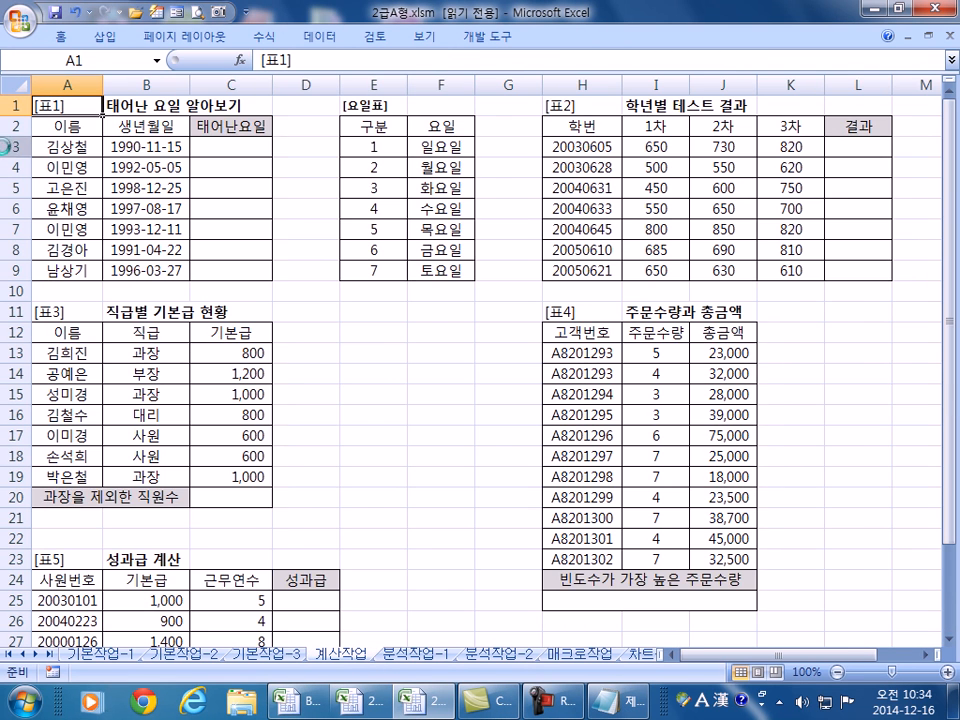
scroll(1, 148, up, 3)
scroll(5, 148, up, 1)
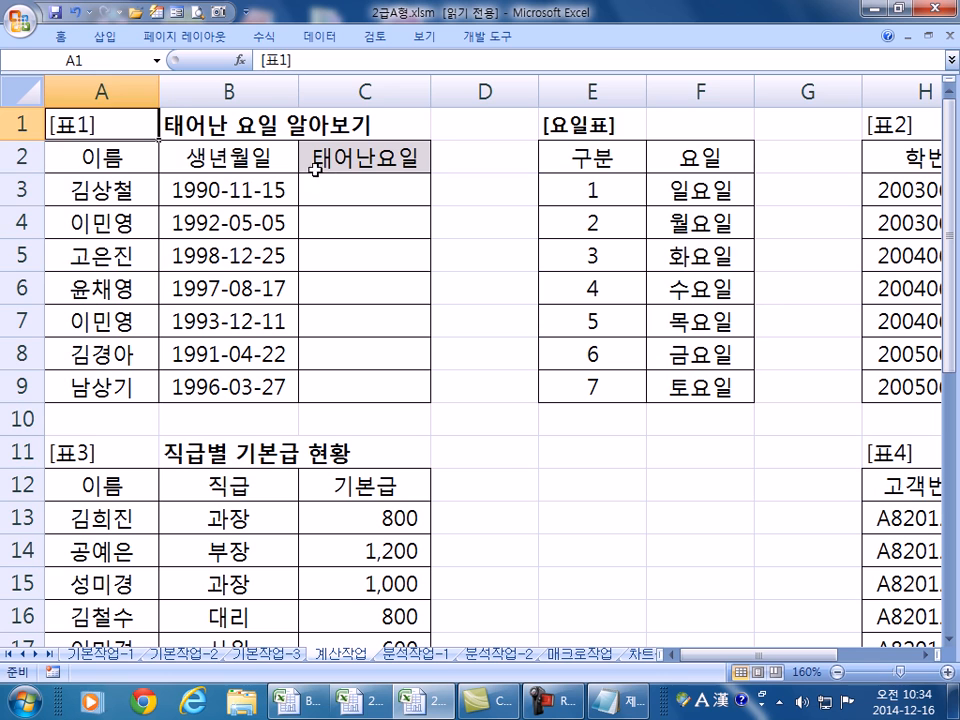
click(341, 189)
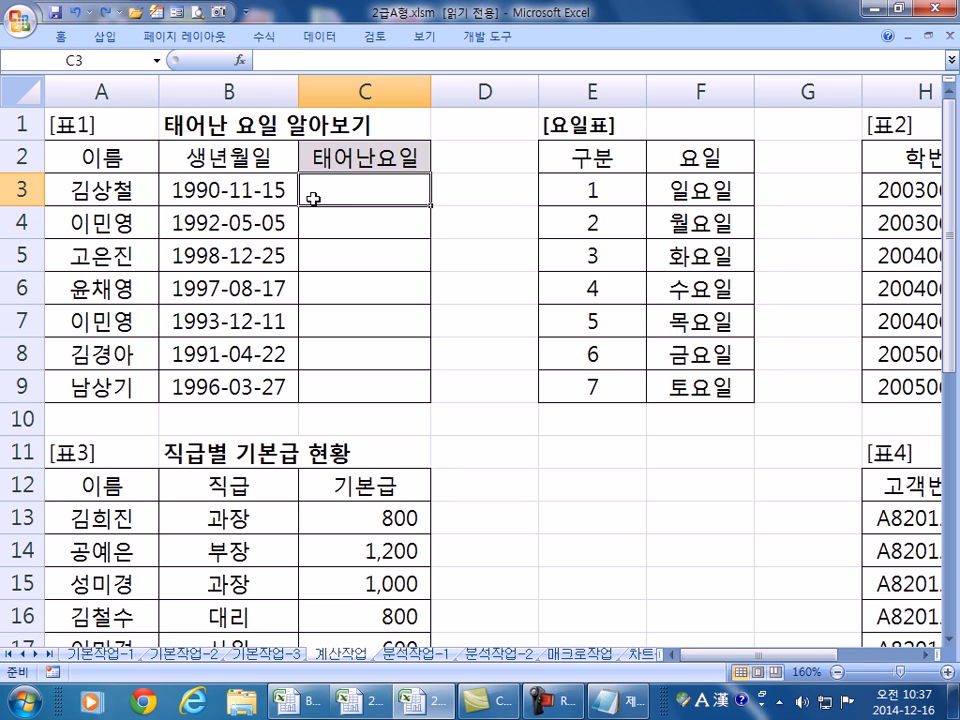
drag(553, 201, 690, 386)
drag(591, 191, 649, 390)
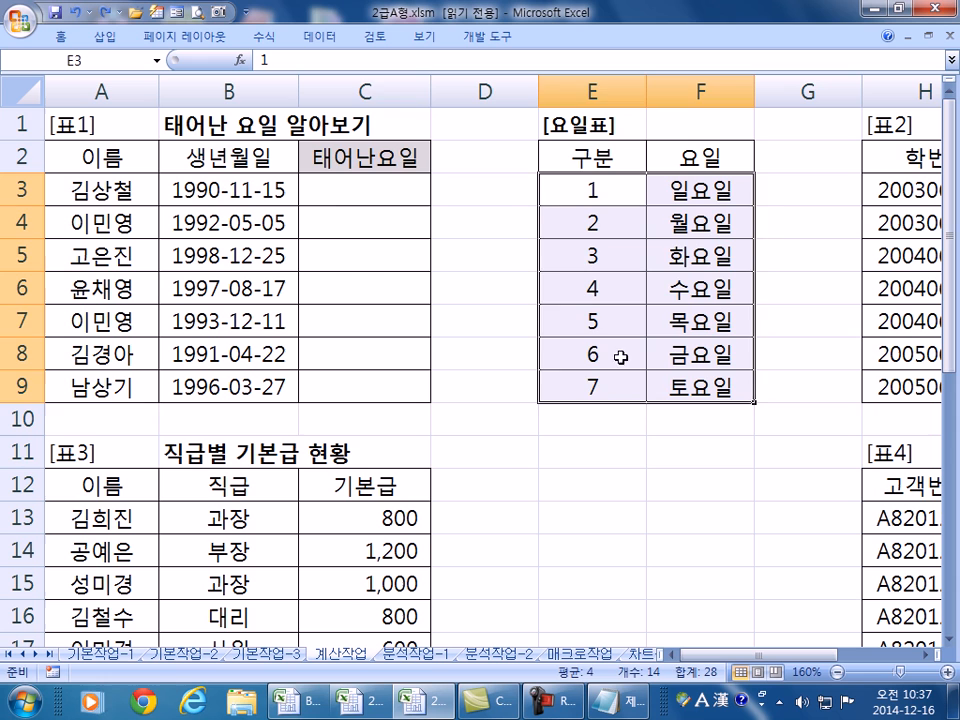
click(352, 191)
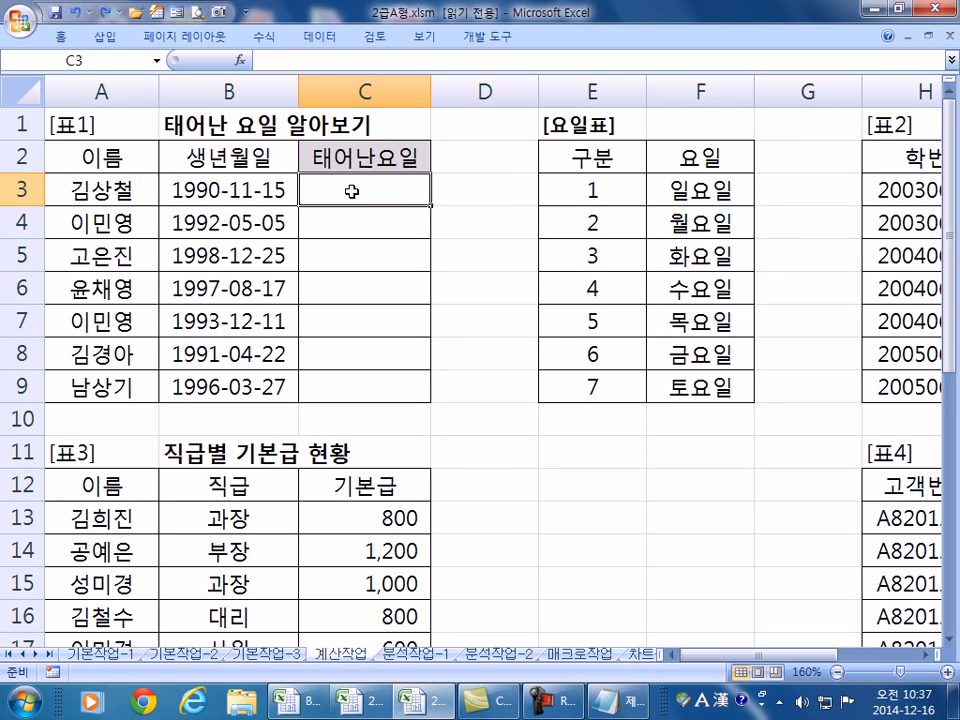
- Begin =WEEKDAY(B3 in C3, then bring the Notepad notes to the front
text(=WEE)
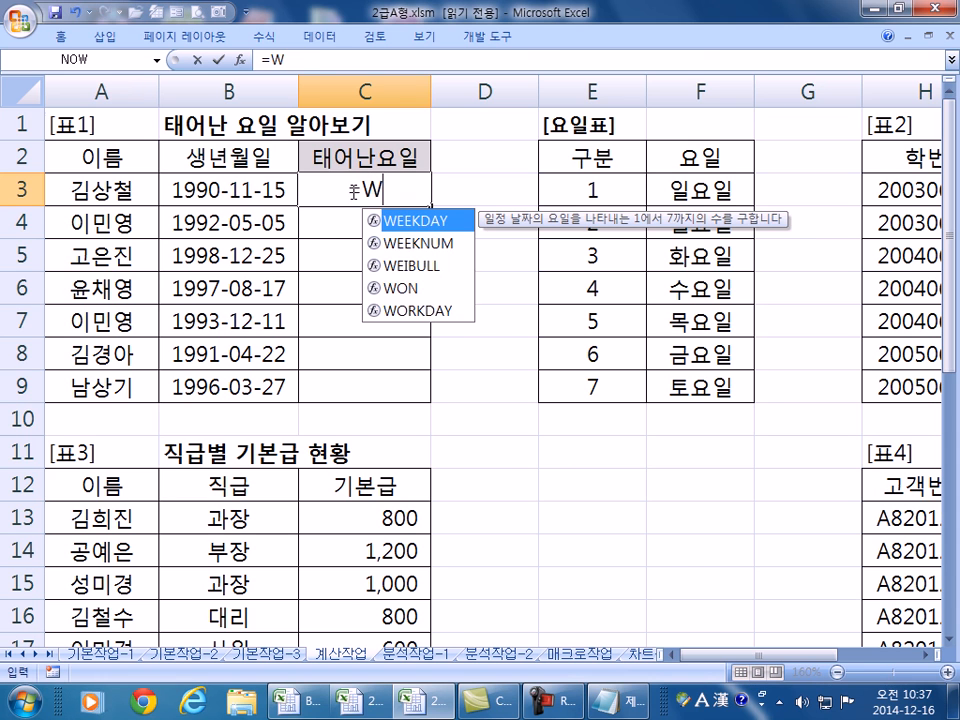
key(Tab)
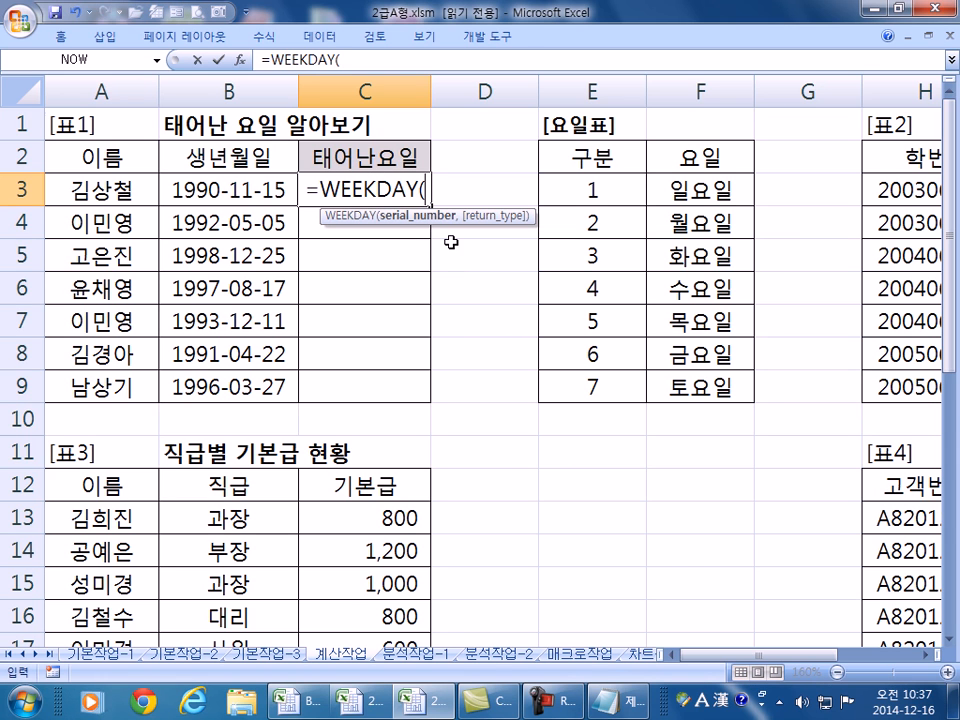
click(240, 188)
text(,)
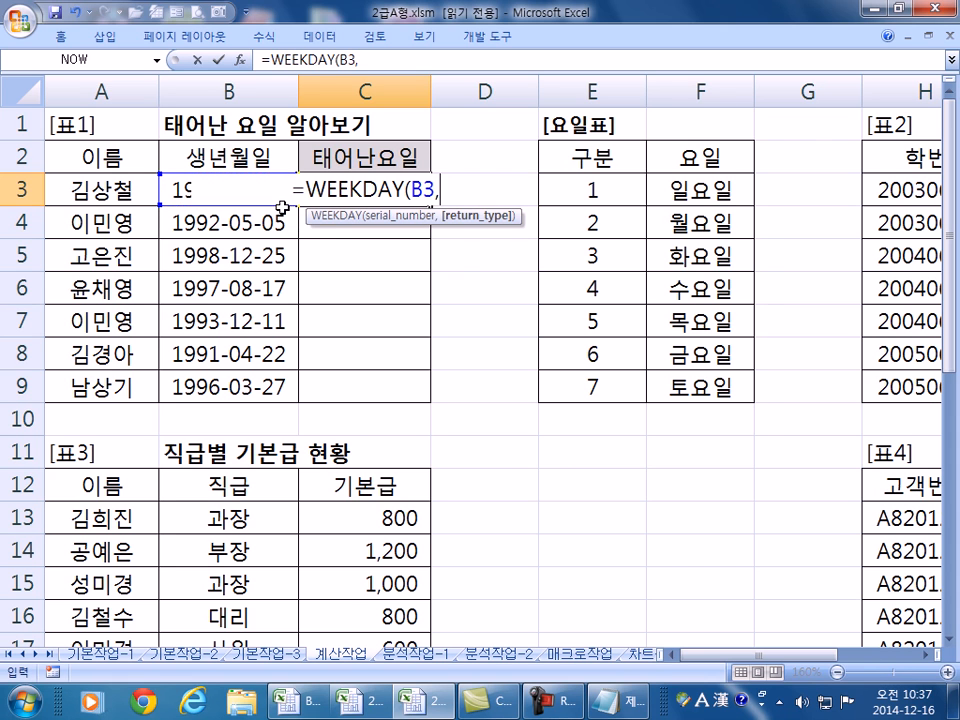
key(BackSpace)
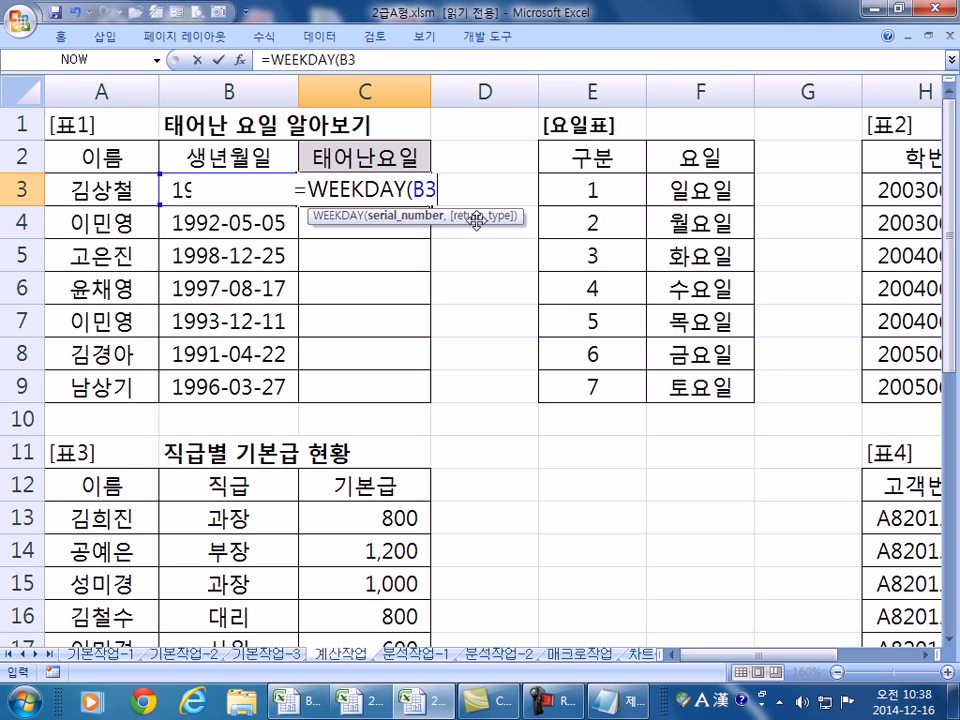
text(,)
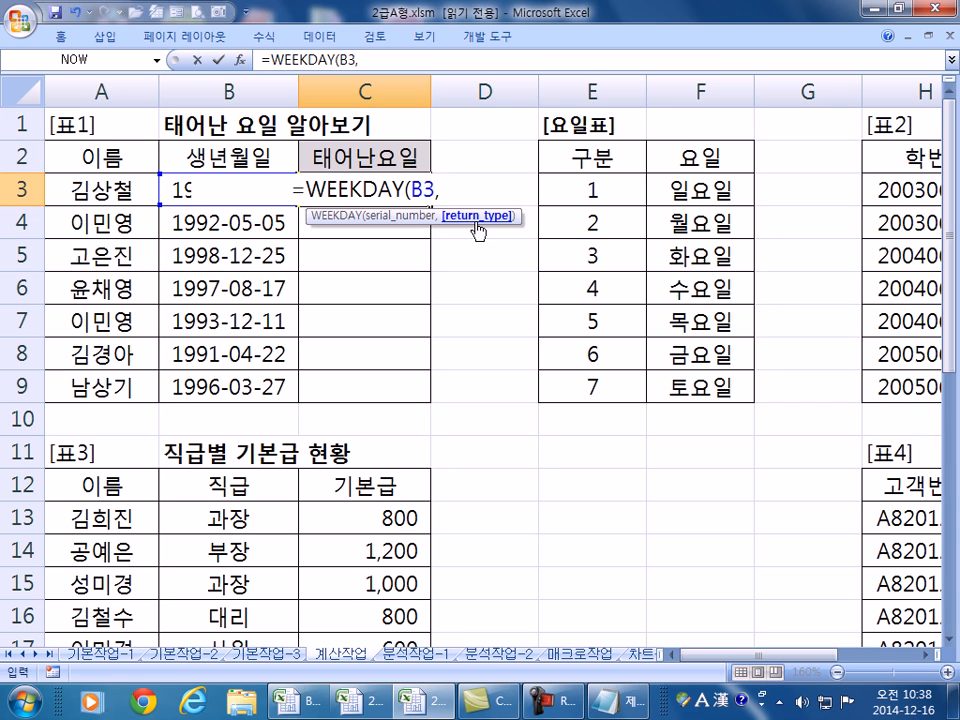
key(BackSpace)
key(alt+Tab)
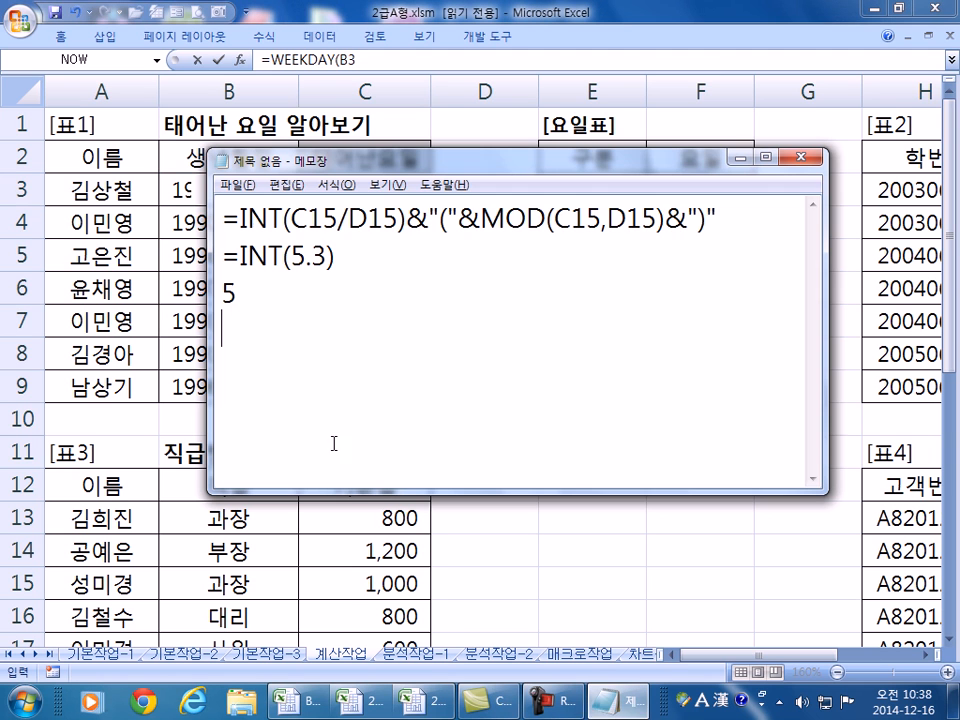
- Replace the old notes with the syntax =WEEKDAY(날짜, 리턴타입) and '리턴타입 : 3가지'
drag(238, 298, 165, 153)
text(=WEEKDAY(날짜, )
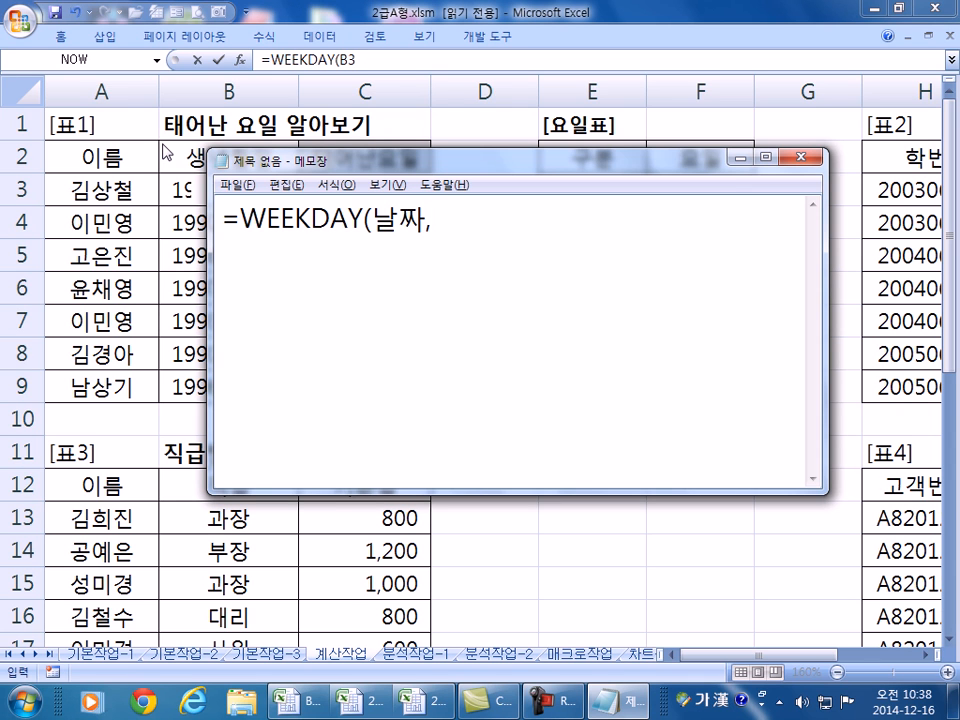
text(이)
key(BackSpace)
key(BackSpace)
text(리)
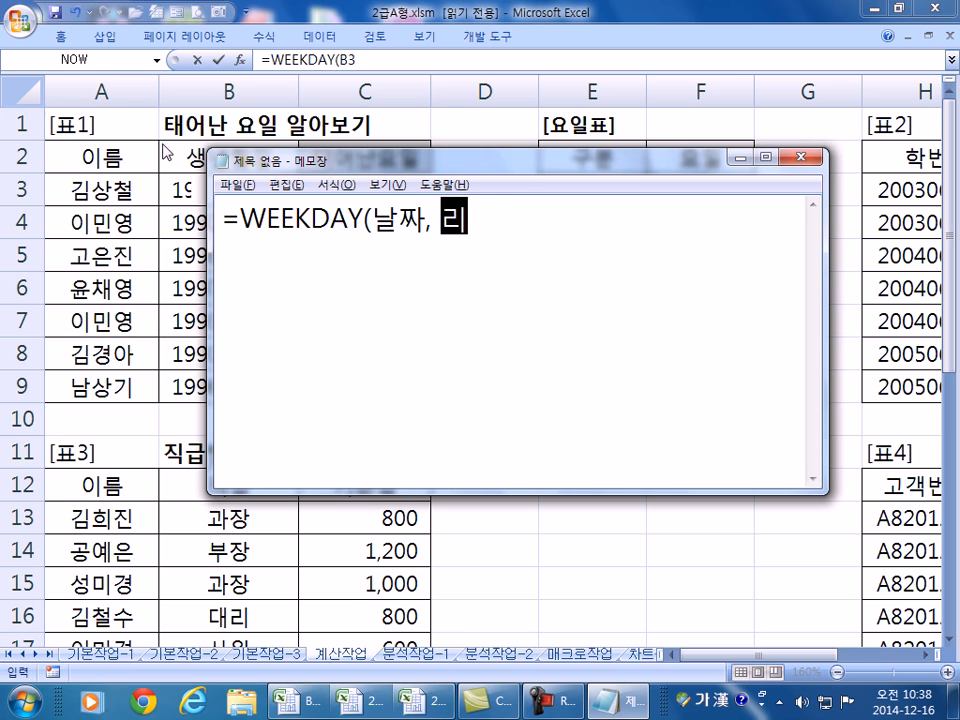
text(턴타입))
key(Return)
text(립턴타입)
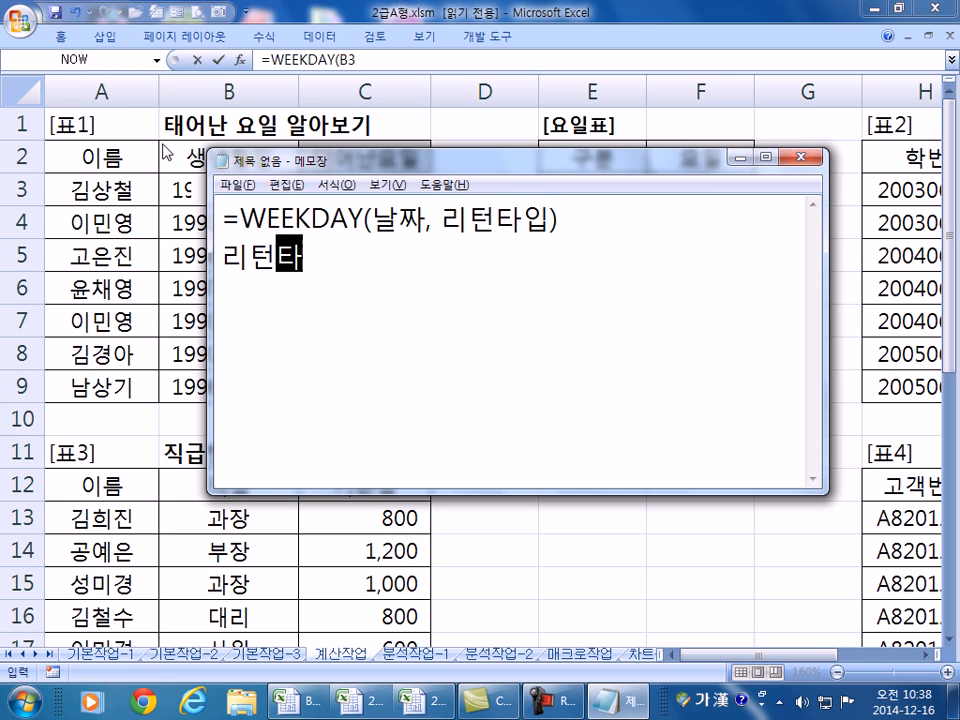
text( : )
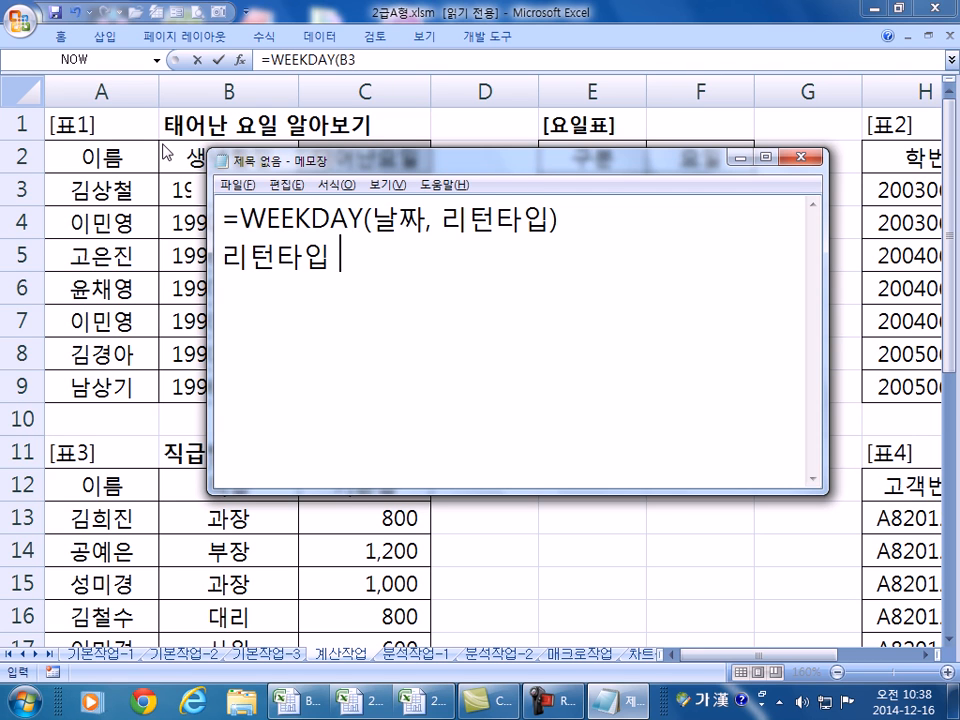
text(3가지)
key(Return)
key(Return)
- Add example lines =WEEKDAY(날짜, 1), 2 and 3, and maximize Notepad
text(=)
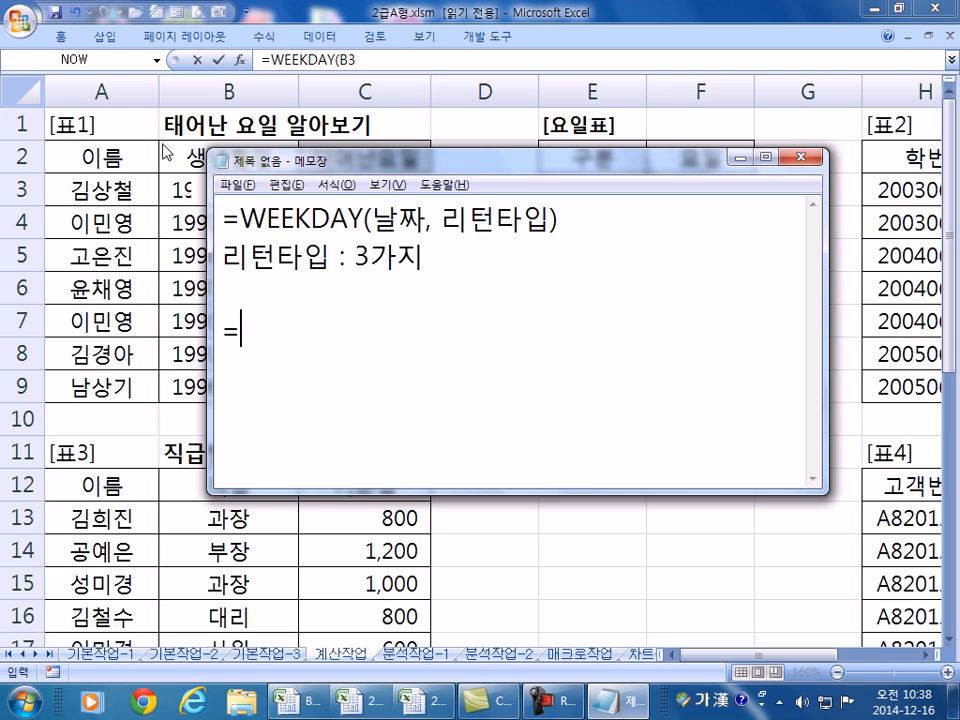
text(WEEKDA)
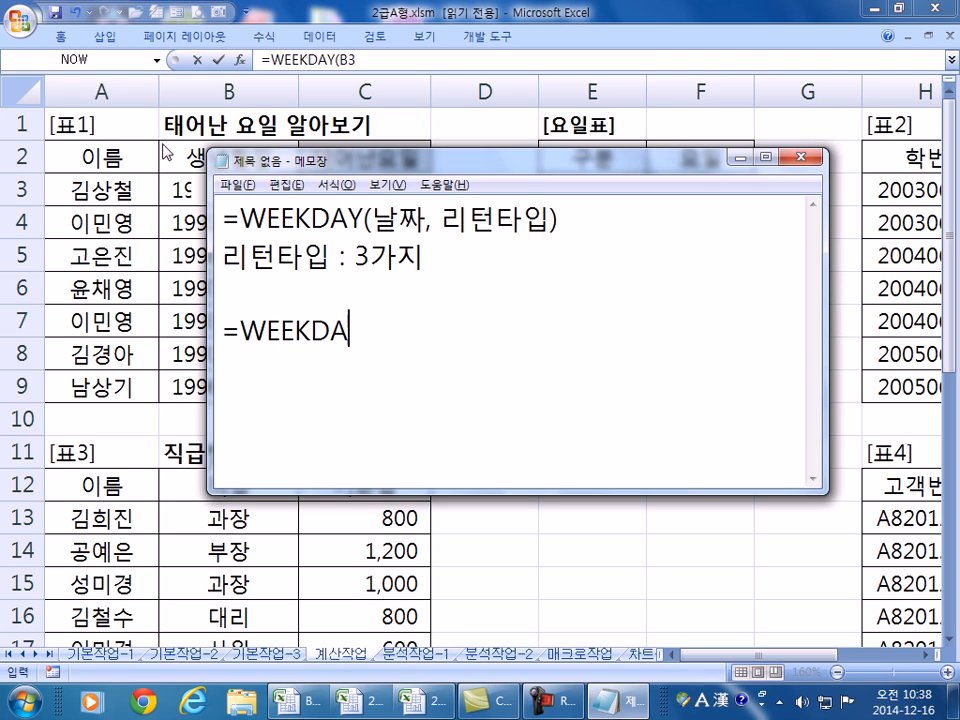
text(Y(날ㅉ)
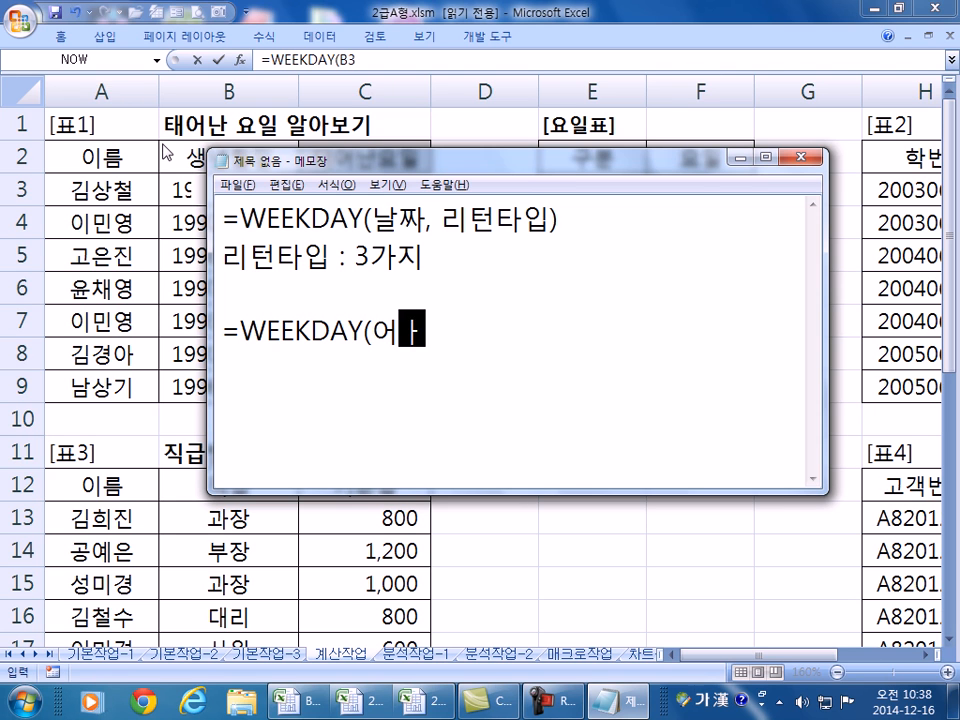
text(ㅏ, 1))
key(Return)
key(Up)
key(shift+Down)
key(ctrl+c)
key(ctrl+v)
key(ctrl+v)
key(ctrl+v)
key(Left)
key(Left)
key(Up)
key(BackSpace)
text(2)
key(Down)
key(BackSpace)
text(3)
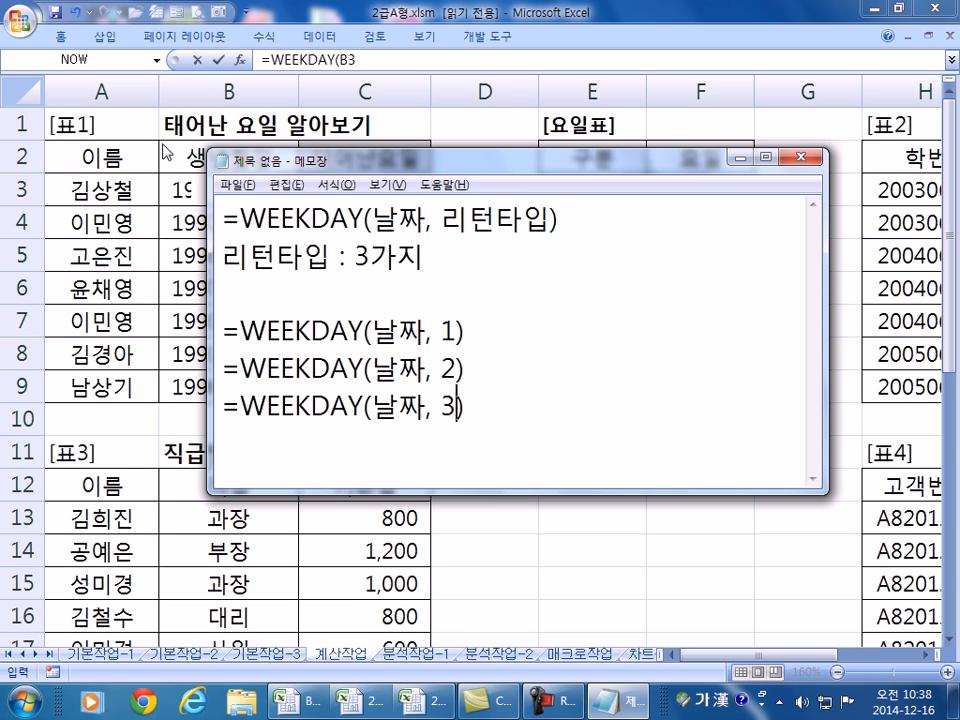
double_click(266, 160)
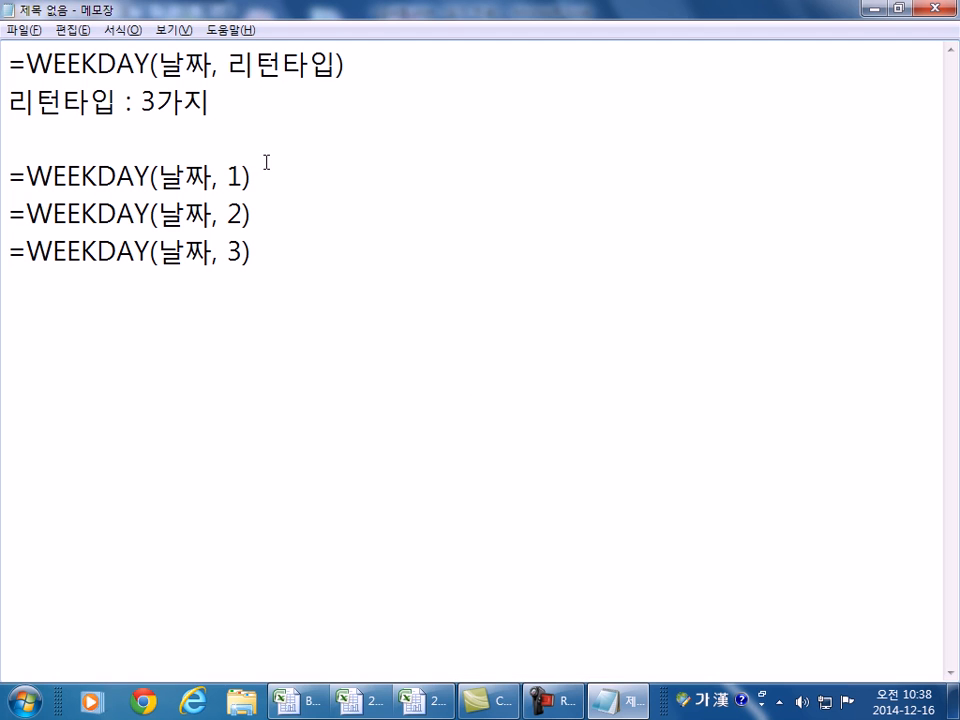
- Describe return type 1 after its line: Sunday is 1, Monday 2, … Saturday 7
click(336, 188)
text(: )
text(날짜에 ㅇ)
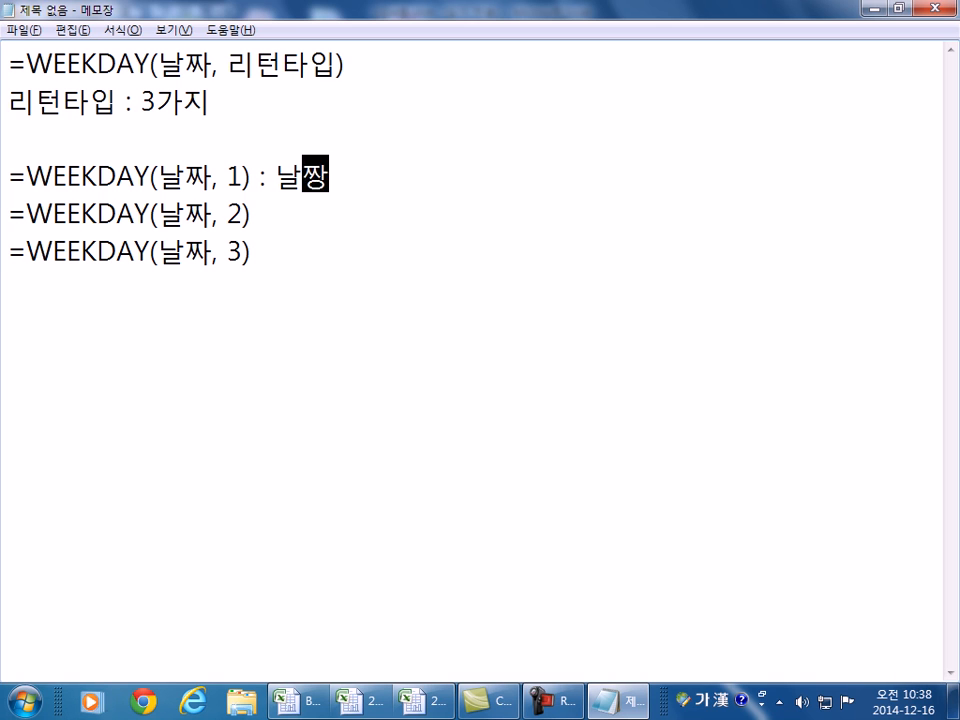
text(의한 요)
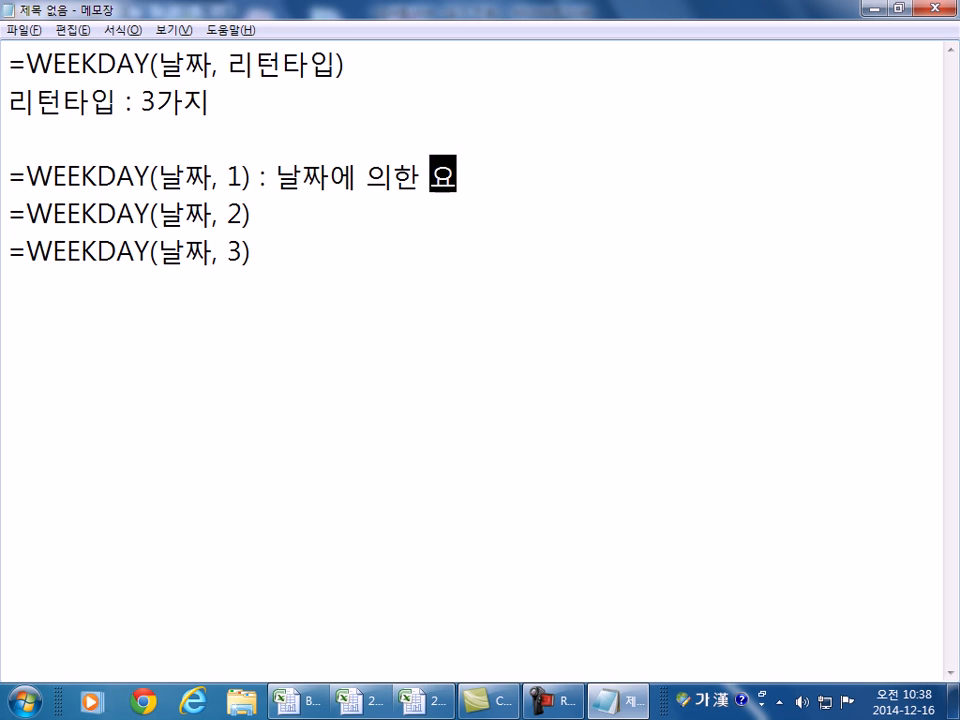
text(일의 값을)
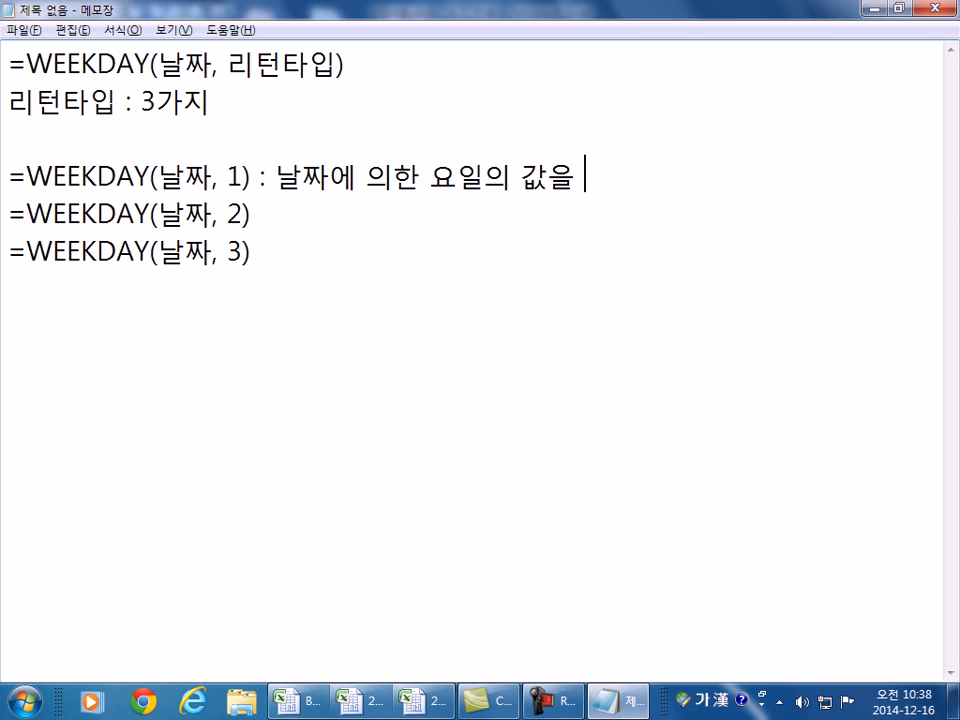
text( 일요일)
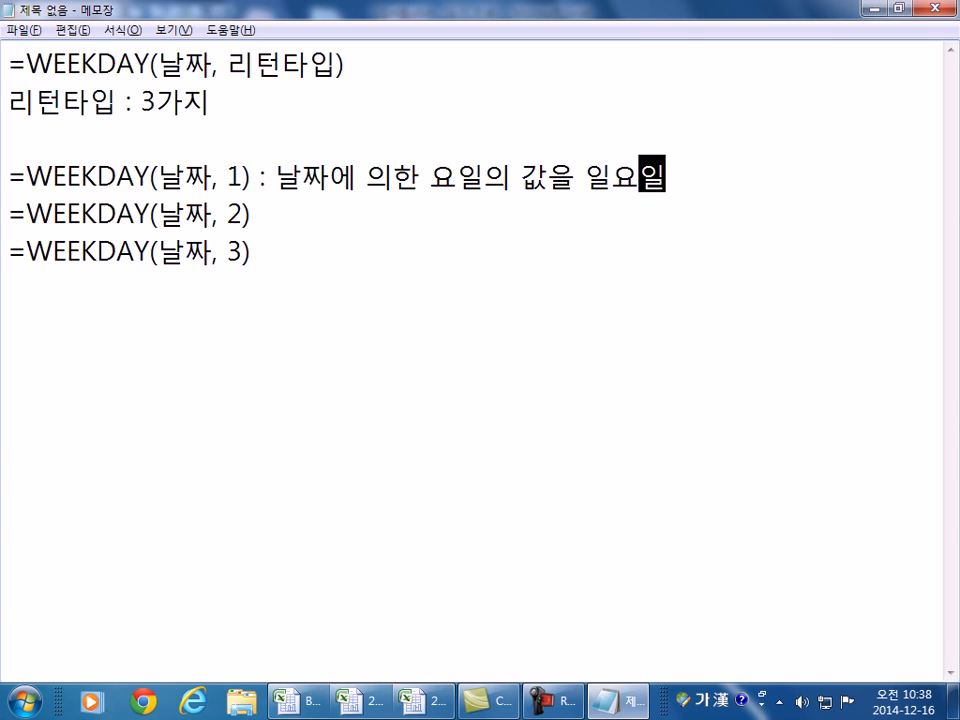
text(인 )
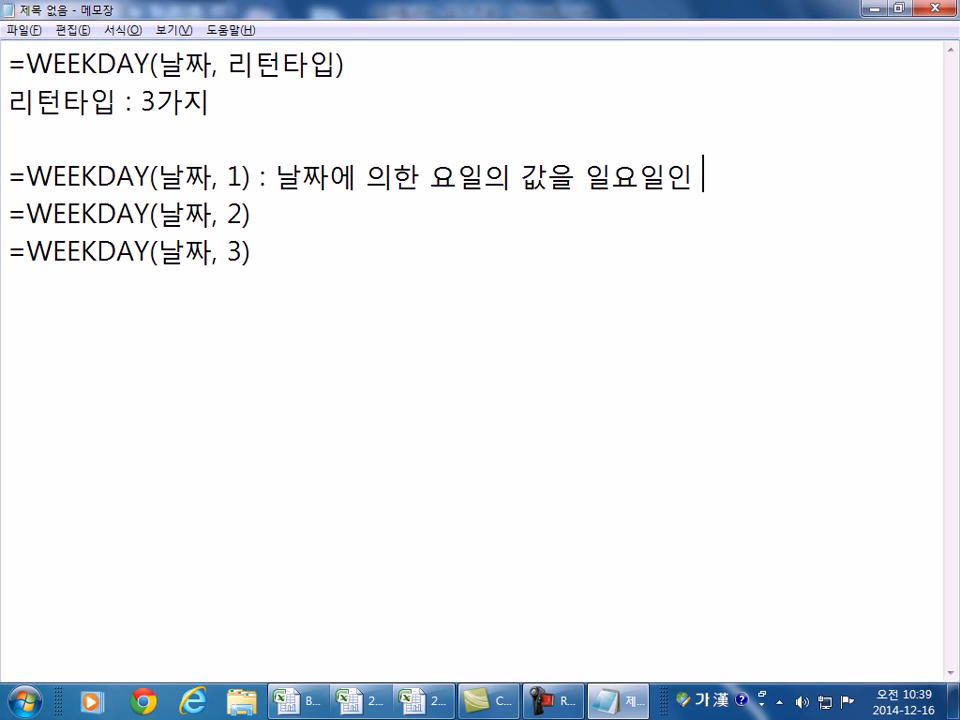
text(경ㅇㅜ)
text(1)
key(Left)
key(Right)
text(, 월)
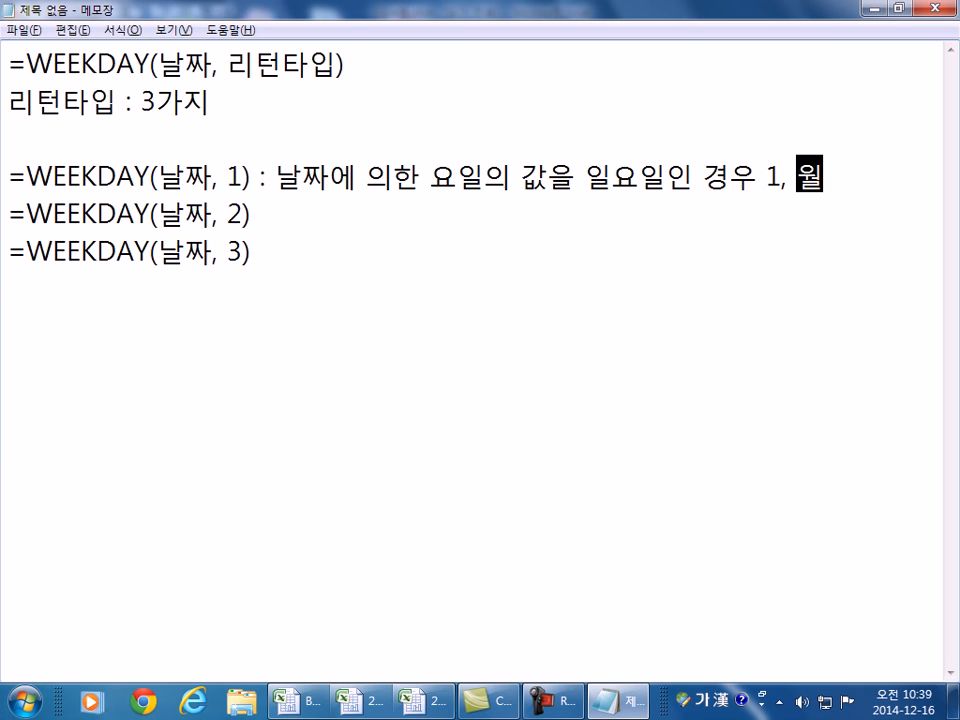
text( 2,..)
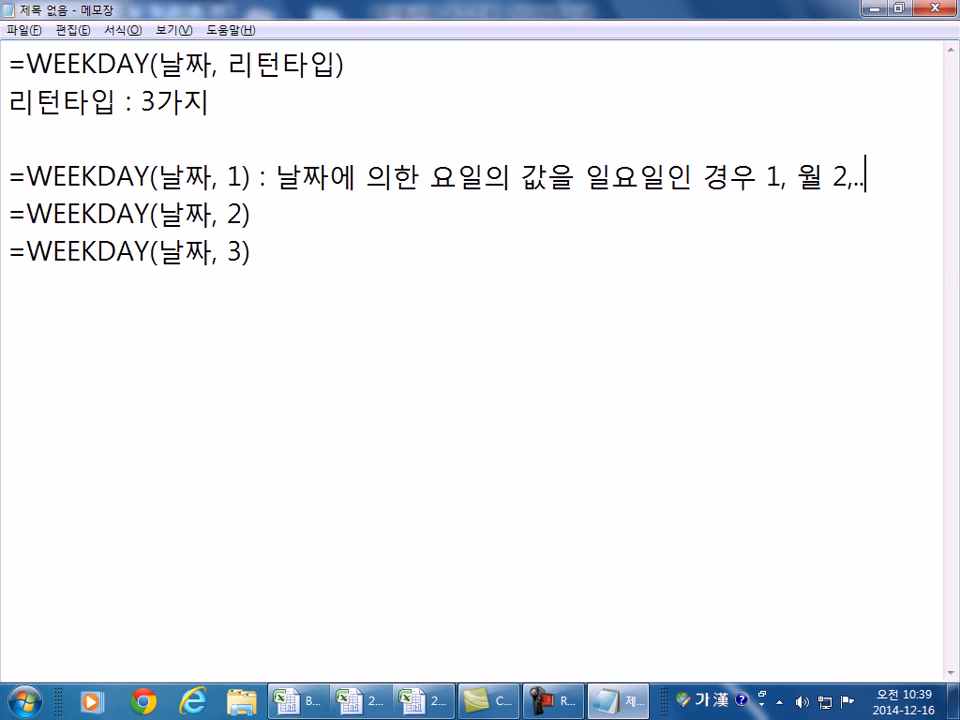
text(. 토7)
- Copy the type 1 description onto the type 2 example line
click(412, 201)
key(Up)
key(shift+End)
key(ctrl+c)
key(Down)
key(ctrl+v)
- Edit the type 2 description so Monday is 1, Tuesday 2, through Sunday 7
key(Left)
key(Left)
key(Left)
key(Left)
key(Left)
key(Left)
key(Left)
key(Left)
key(Left)
key(Left)
key(Left)
key(Left)
key(Left)
key(Left)
key(Left)
key(Left)
key(Left)
key(Left)
key(Left)
key(Left)
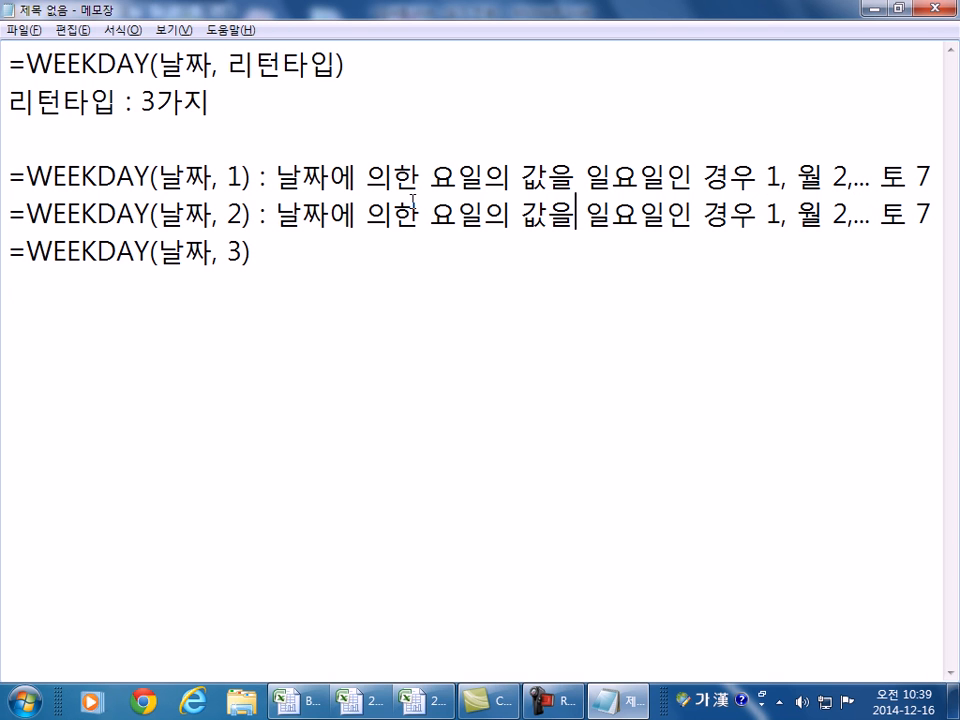
text(ㅇㅝㄹ)
key(Return)
key(Left)
key(Delete)
key(Delete)
key(Right)
key(Right)
key(Right)
key(Right)
key(Right)
key(Right)
key(Right)
key(Right)
key(Right)
key(Right)
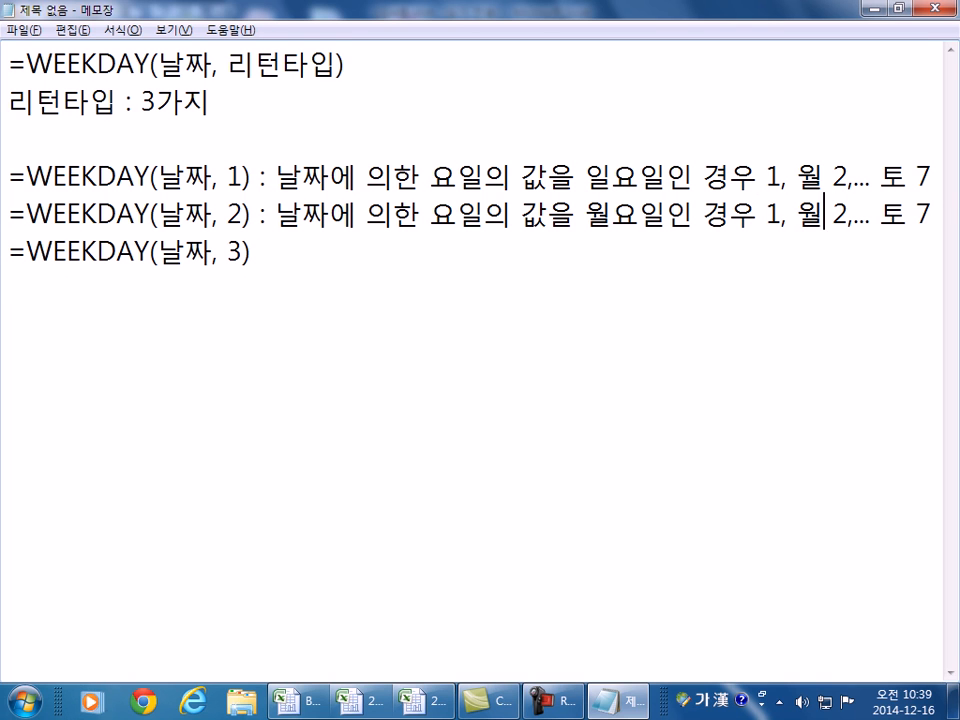
text(ㅎㅗ)
key(Delete)
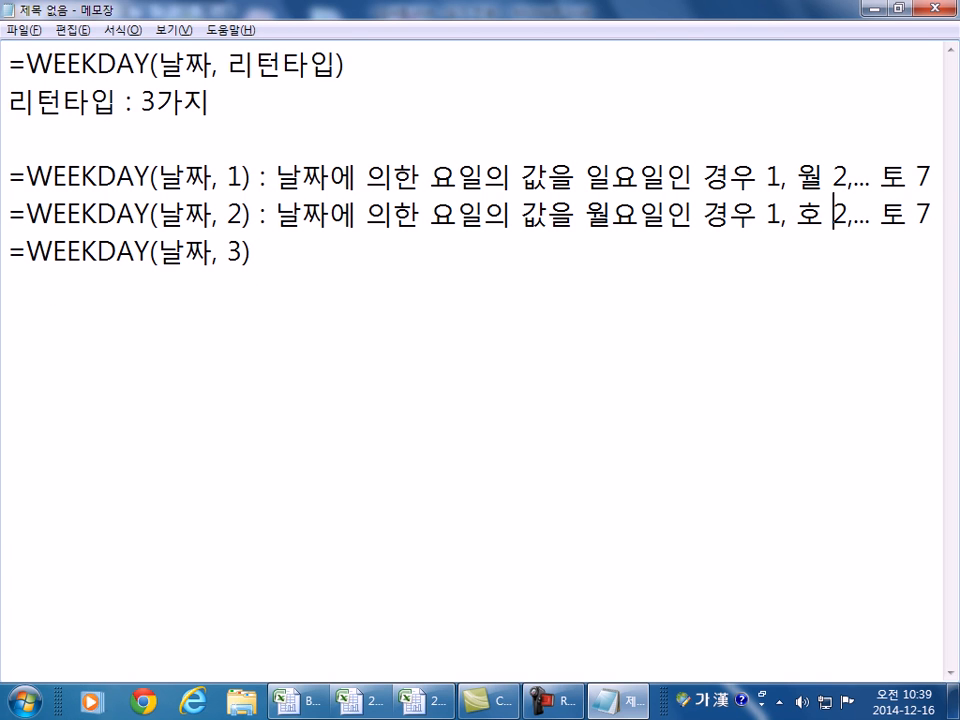
key(Left)
text(ㅎㅗㅏ)
key(Delete)
key(Right)
key(Right)
key(Right)
key(Right)
key(Right)
text(ㅇㅣㄹ)
key(Delete)
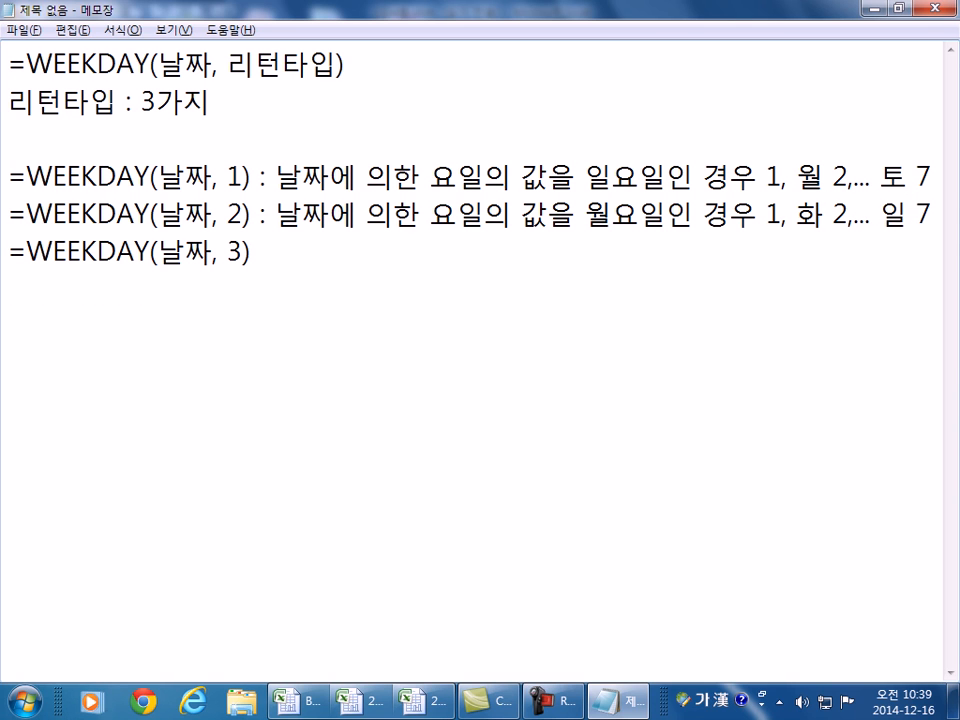
- Paste the description onto the type 3 line, starting with Monday as 0
key(Down)
key(ctrl+v)
key(Left)
key(Left)
key(Left)
key(Left)
key(Left)
key(Left)
key(Left)
key(Left)
key(Left)
key(Left)
key(Left)
key(Left)
key(Left)
key(Left)
key(Left)
key(Left)
key(Left)
key(Left)
key(Left)
- Finish the type 3 description with Tuesday 1 through Sunday 6, then add a new line
key(Left)
key(Left)
key(Left)
text(ㅇㅜㅓㄹ)
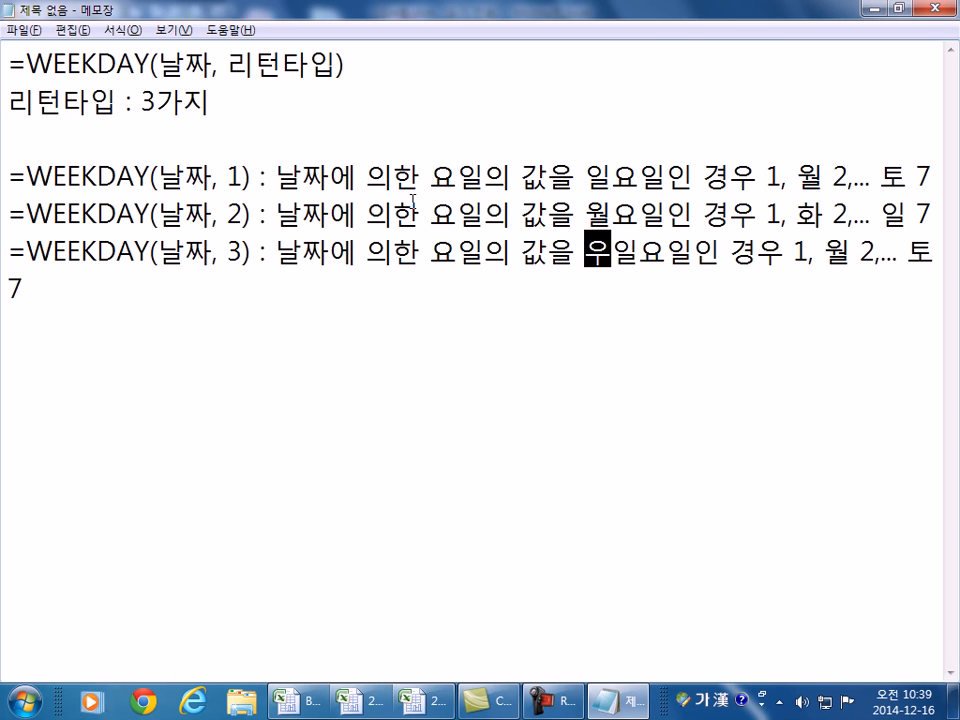
key(Delete)
key(Right)
key(Right)
key(Right)
key(Right)
key(Right)
key(Right)
key(Right)
text(0)
key(Delete)
key(Right)
key(Right)
key(Right)
key(Left)
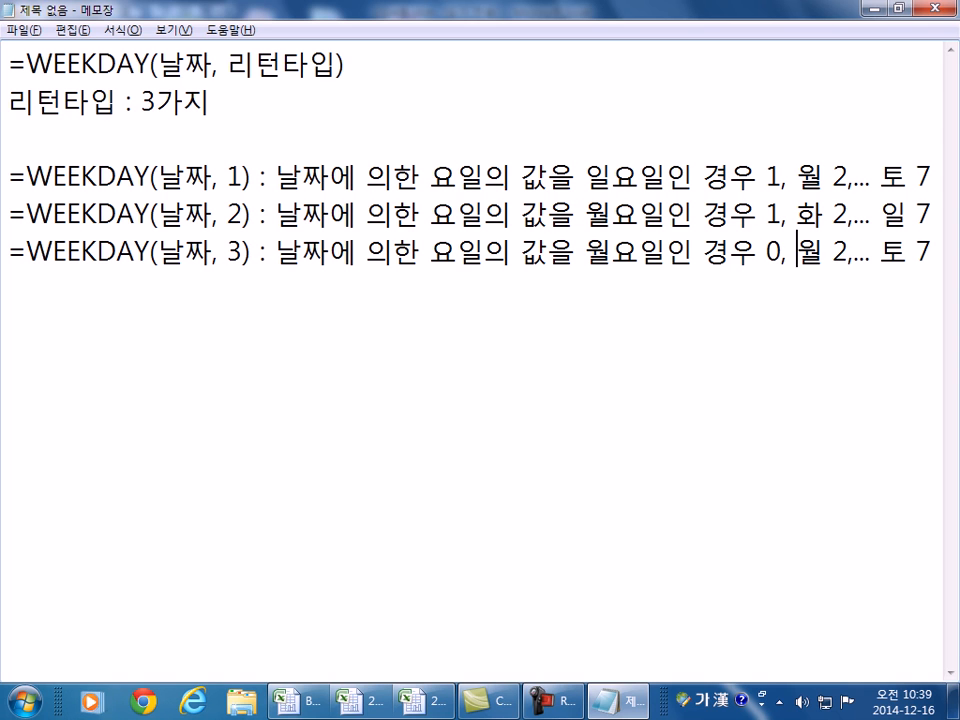
text(ㅎㅗㅏ)
key(Delete)
key(Right)
key(Delete)
text(1)
key(Left)
key(Left)
key(Left)
text(ㅇㅣㄹ)
key(Delete)
key(Right)
text(6)
key(Return)
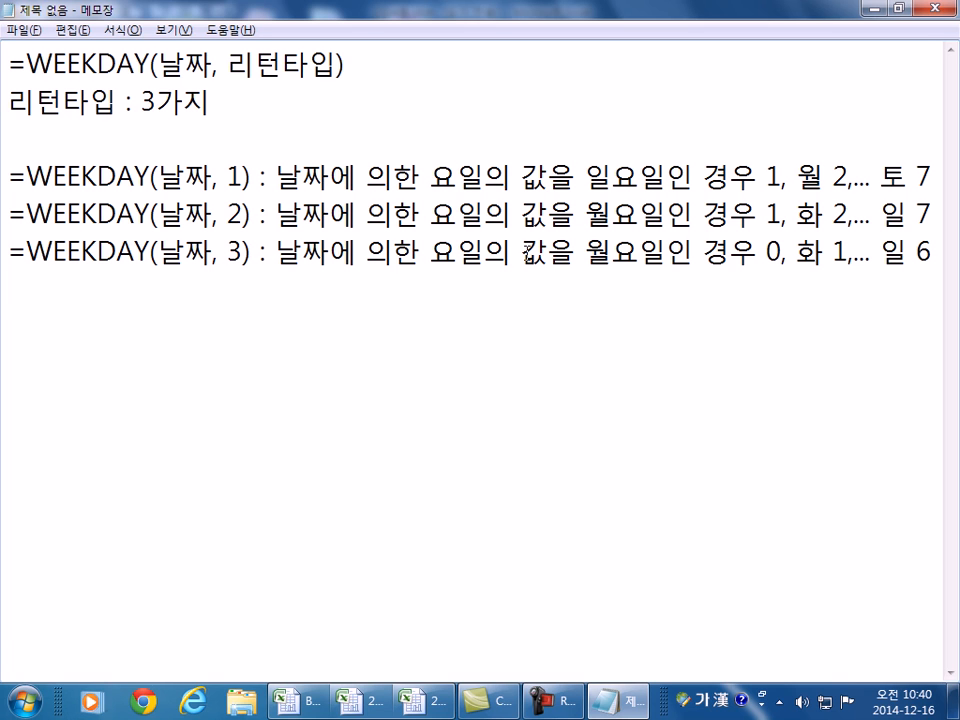
- Highlight the 리턴타입 arguments and type descriptions in the notes to explain them
double_click(234, 251)
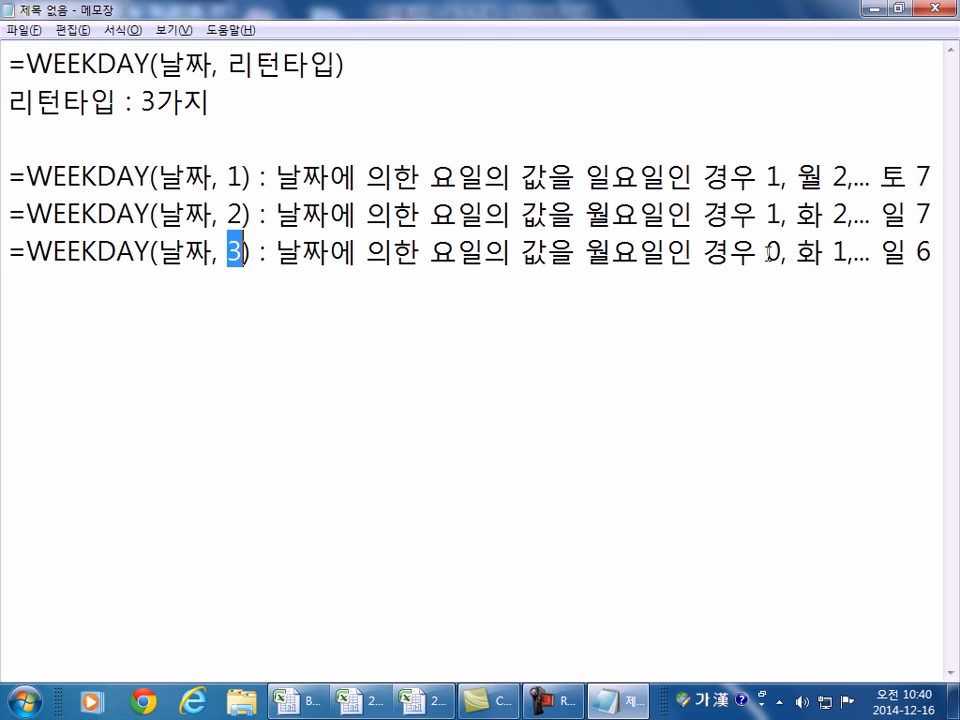
click(252, 252)
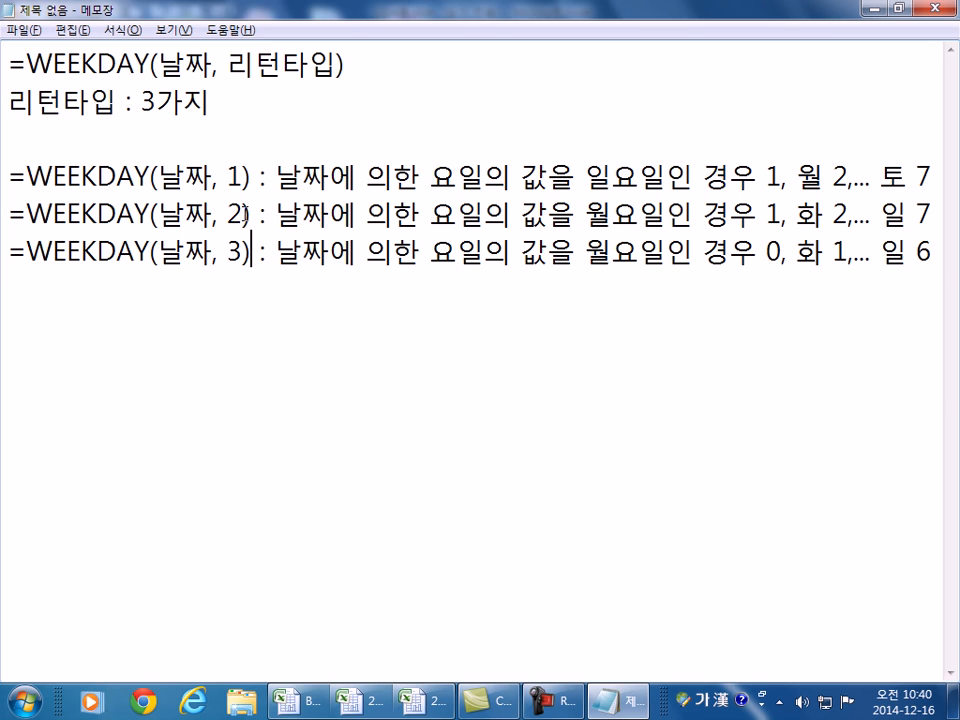
drag(244, 213, 183, 205)
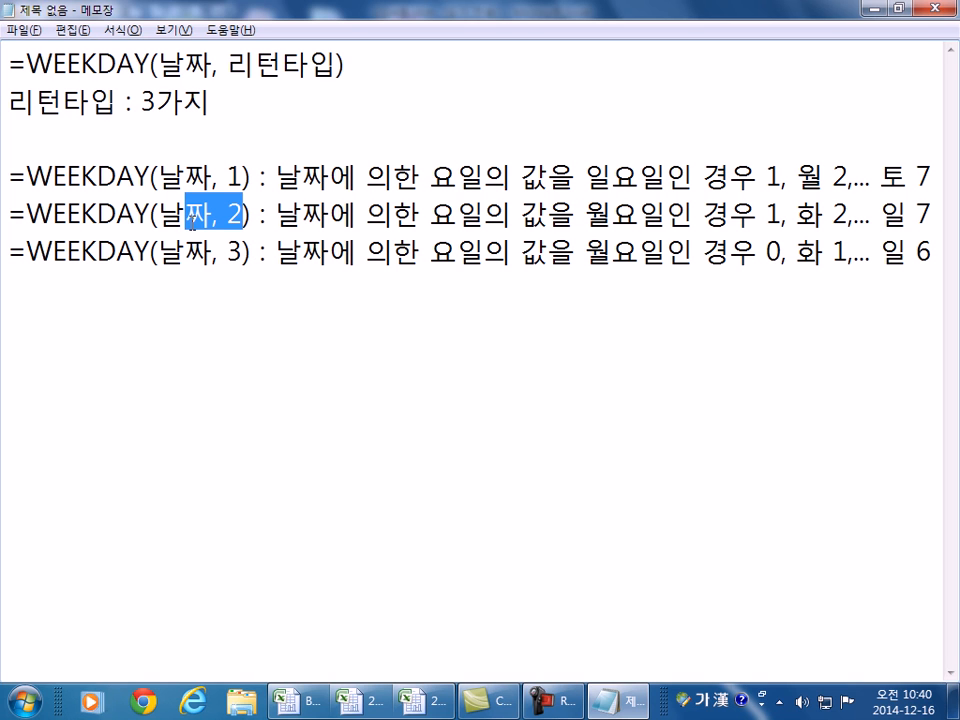
drag(218, 172, 261, 176)
drag(219, 215, 252, 215)
drag(227, 70, 336, 66)
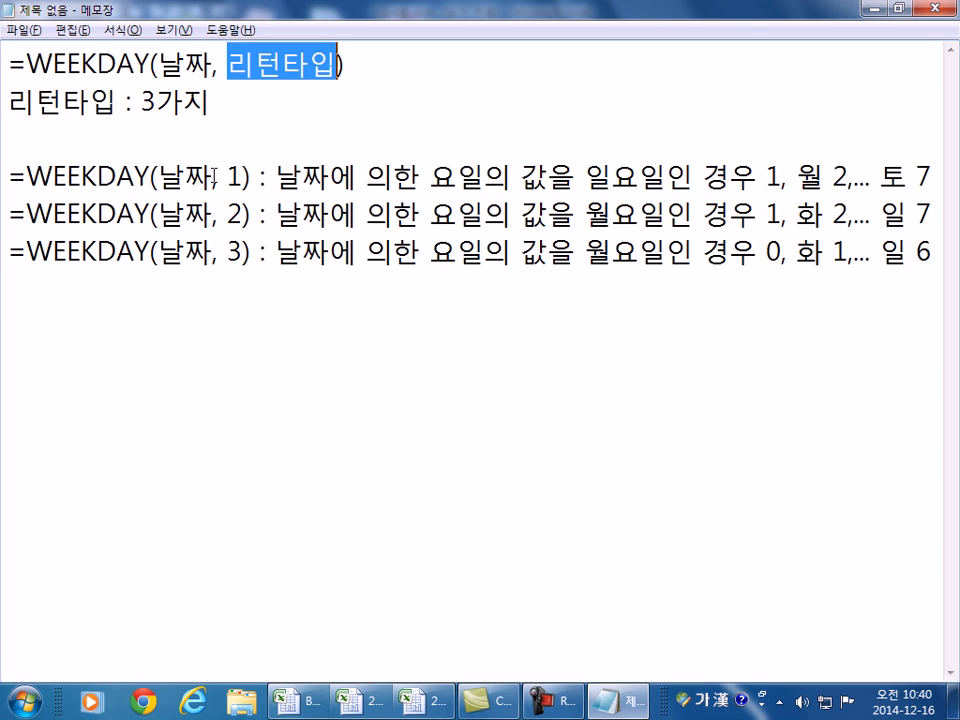
drag(213, 178, 244, 178)
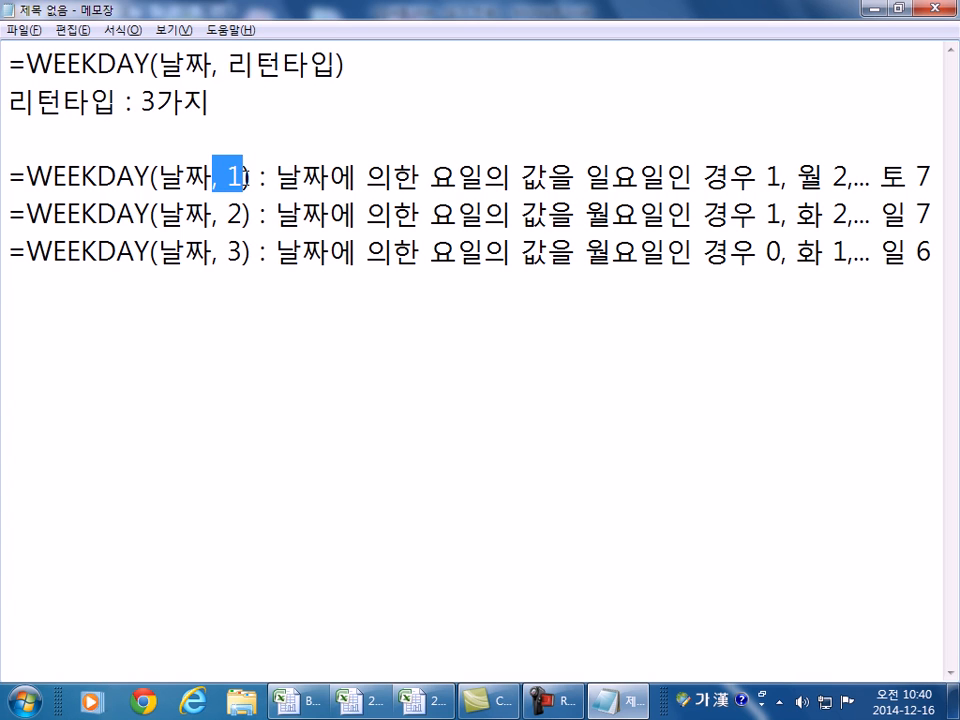
drag(370, 210, 392, 209)
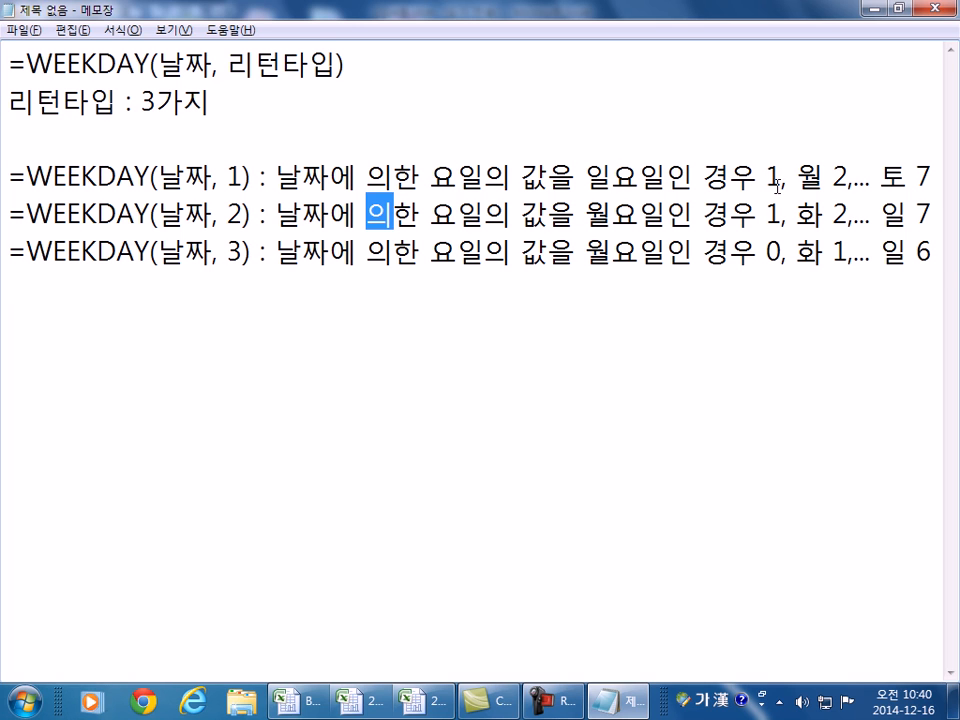
- Restore 일 in the type 1 description, then commit C3's WEEKDAY formula in Excel
drag(586, 178, 611, 178)
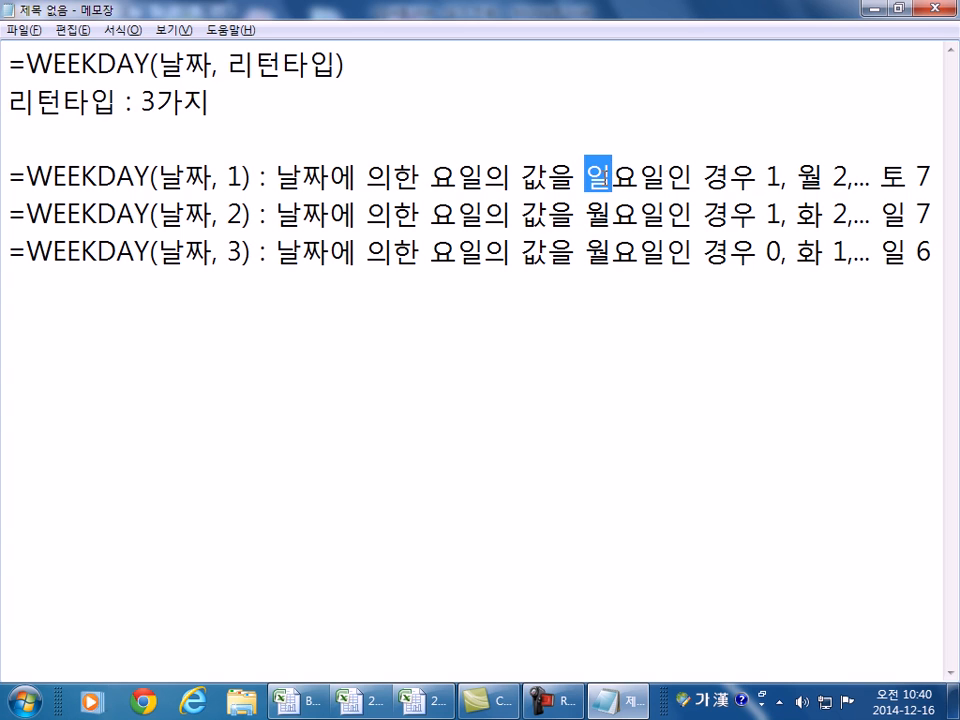
text(1)
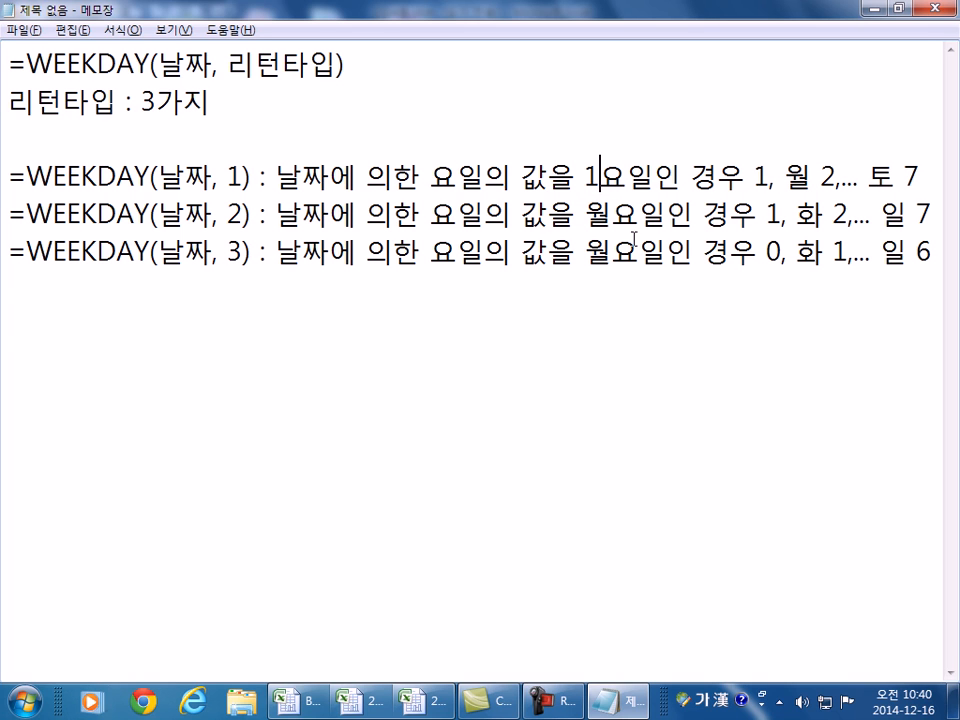
drag(585, 178, 598, 178)
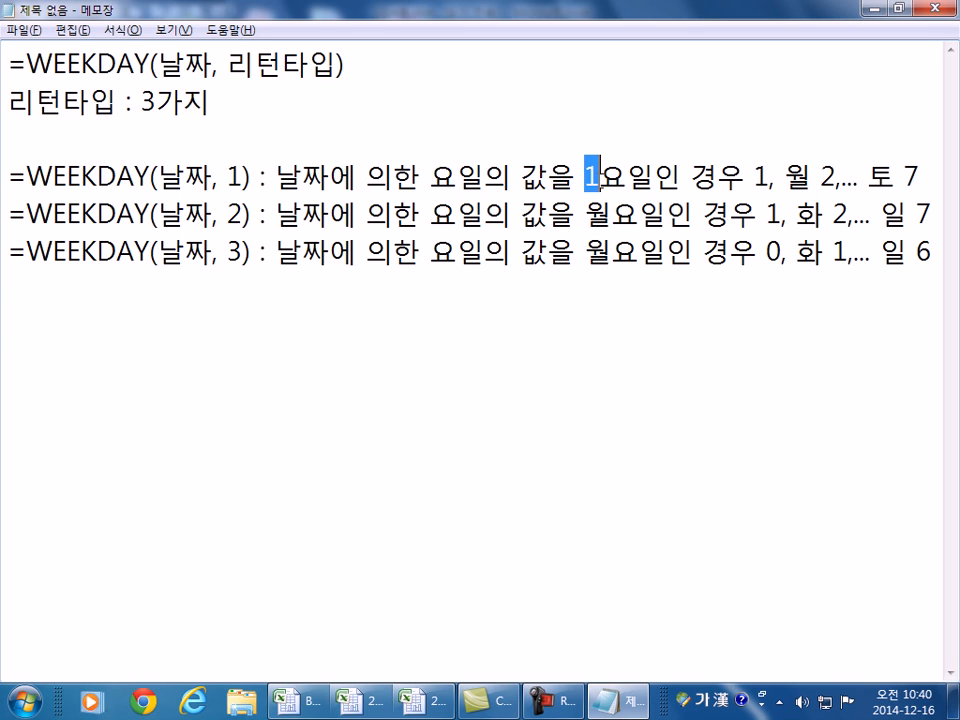
text(일)
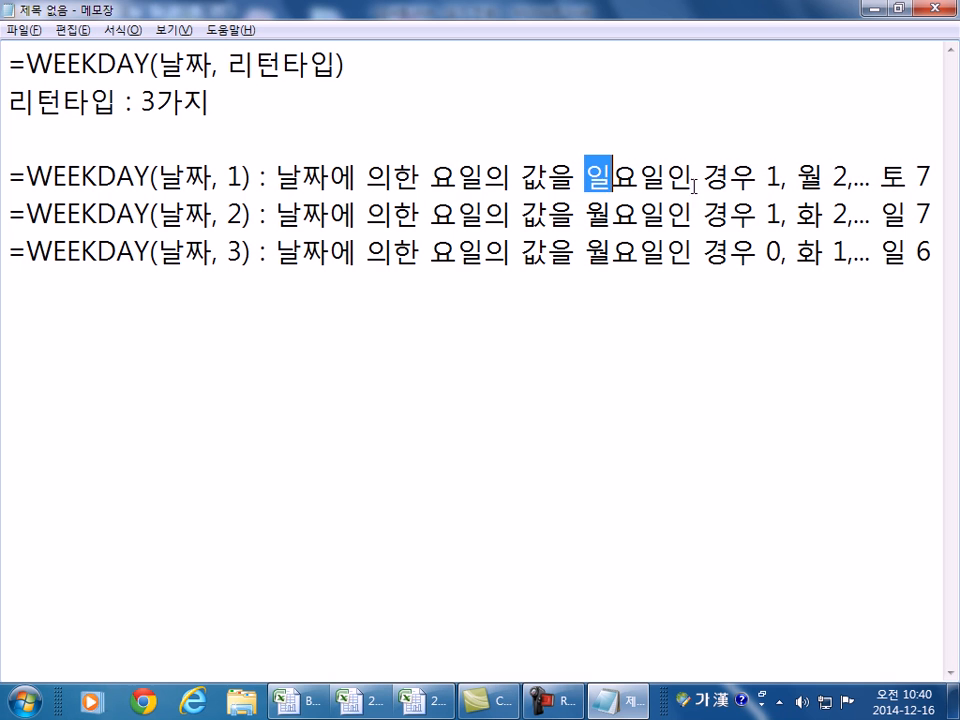
click(770, 185)
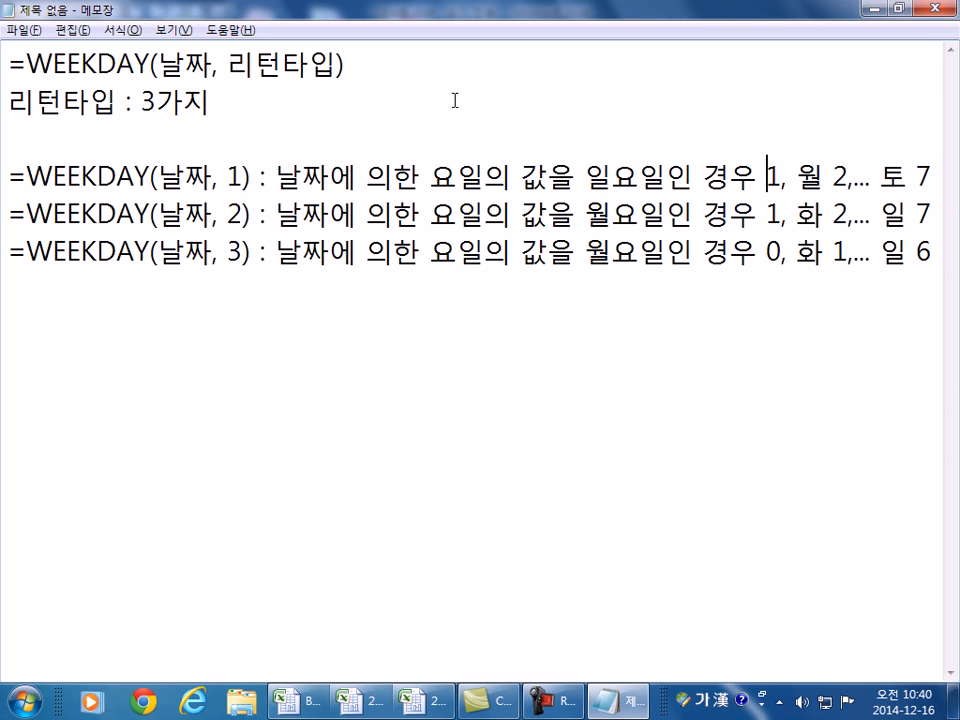
key(alt+Tab)
click(610, 196)
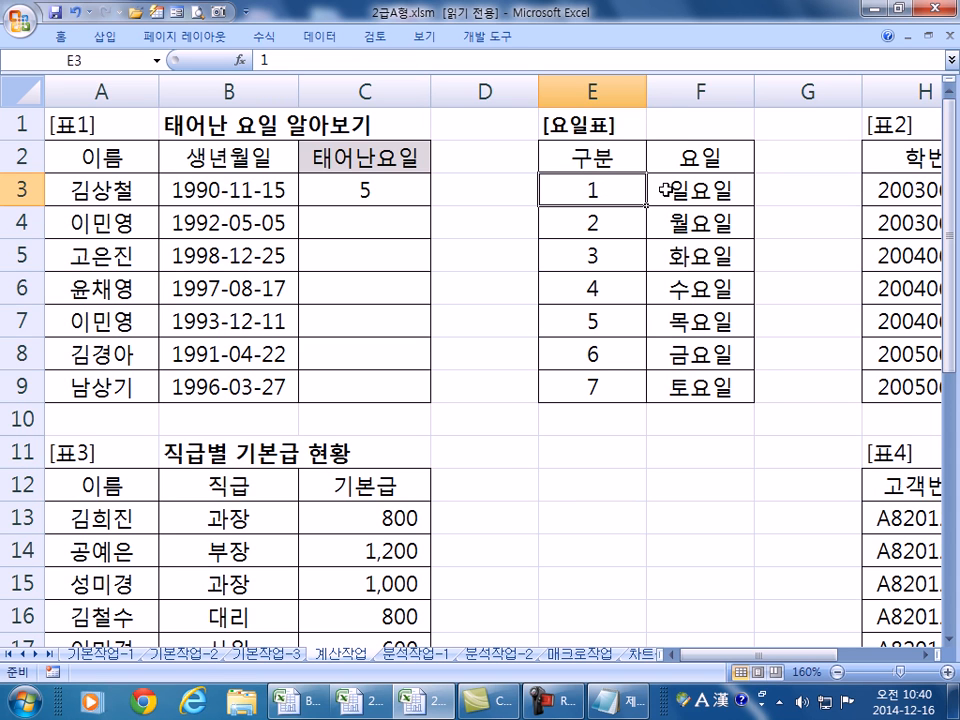
- Confirm C3's WEEKDAY result 5 corresponds to 목요일 in 요일표
click(600, 385)
double_click(400, 195)
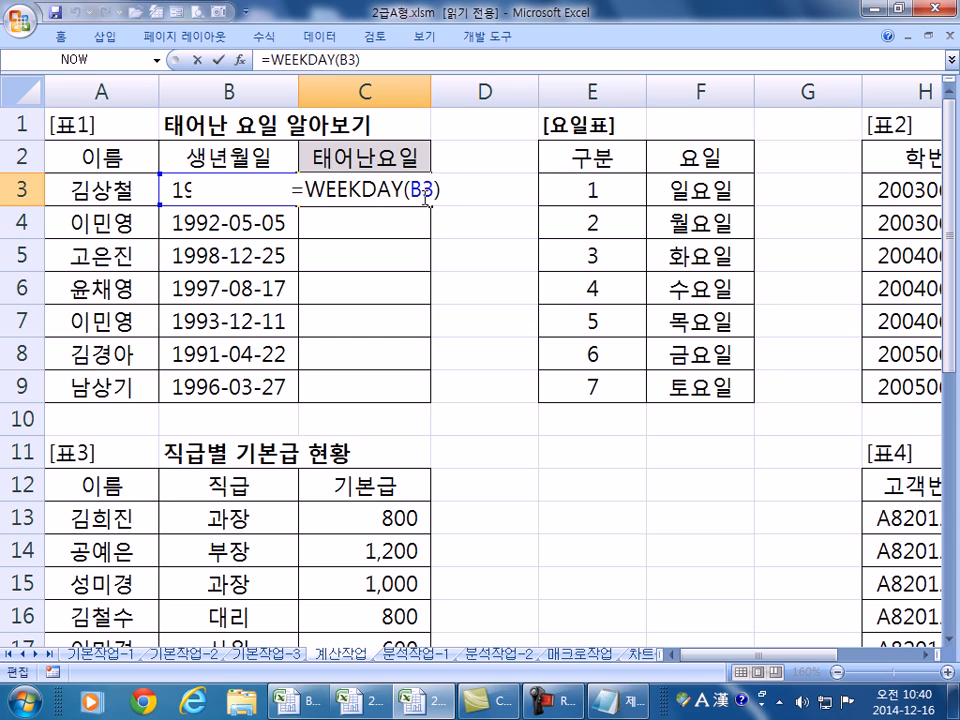
key(ctrl+Return)
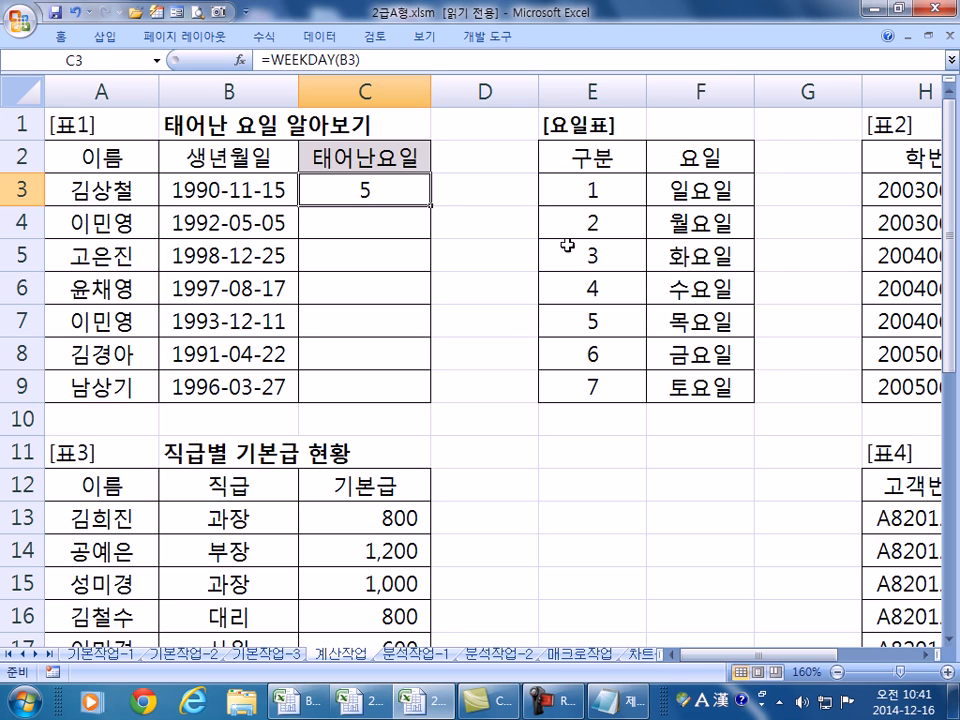
drag(574, 184, 690, 388)
click(672, 311)
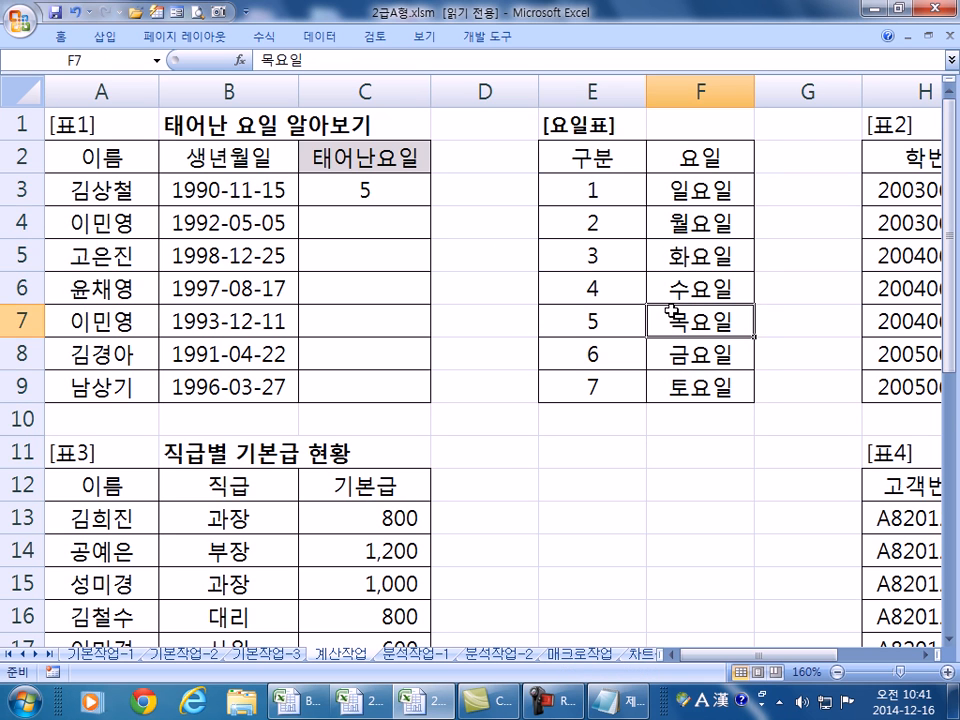
- Wrap C3's formula as =VLOOKUP(WEEKDAY(B3),$E$3:$F$9,2,0)
double_click(330, 195)
click(303, 185)
text(V)
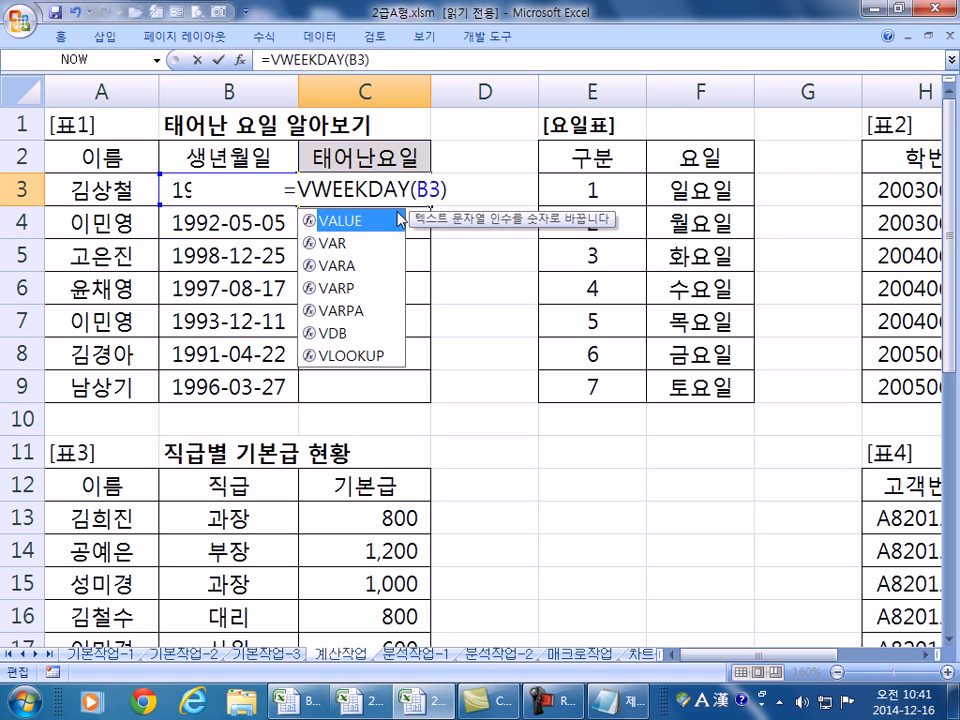
text(L)
key(Tab)
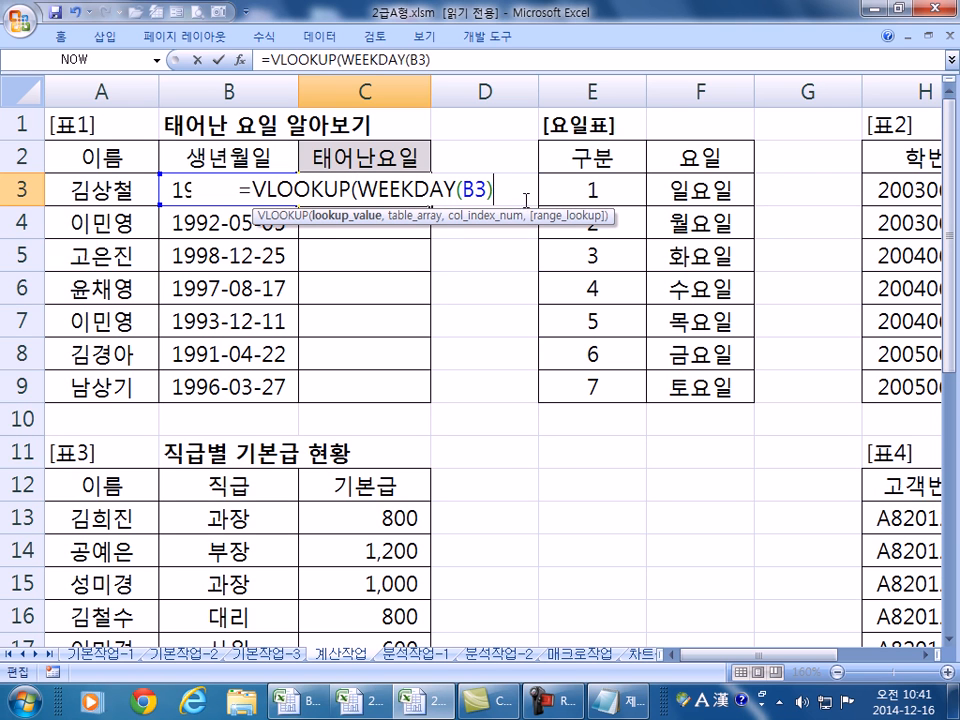
text(,)
drag(615, 192, 685, 378)
key(F4)
text(,)
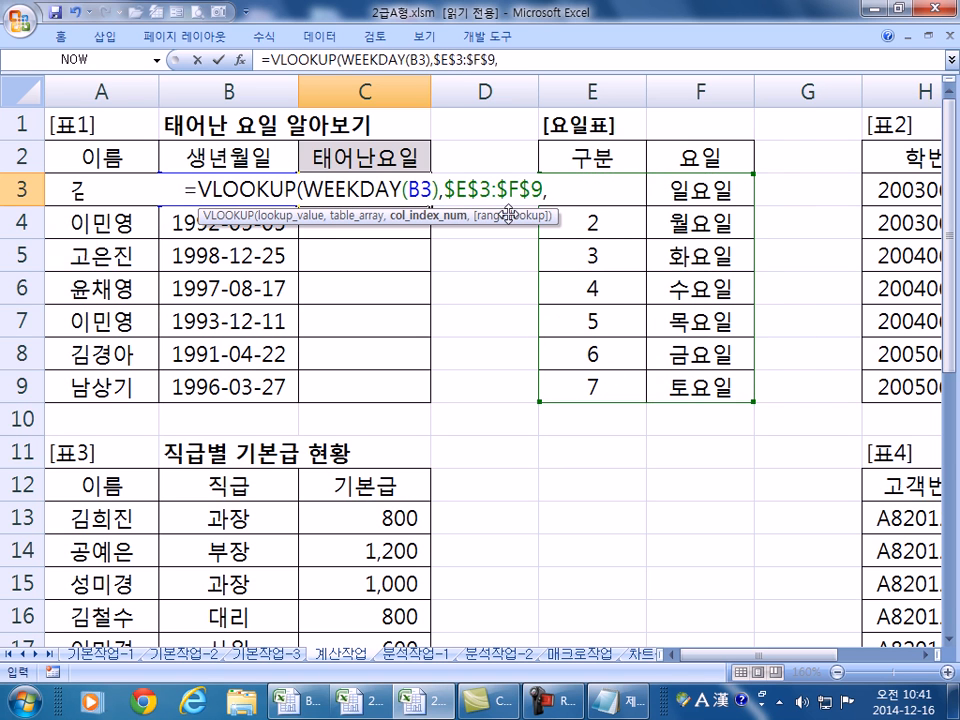
text(2)
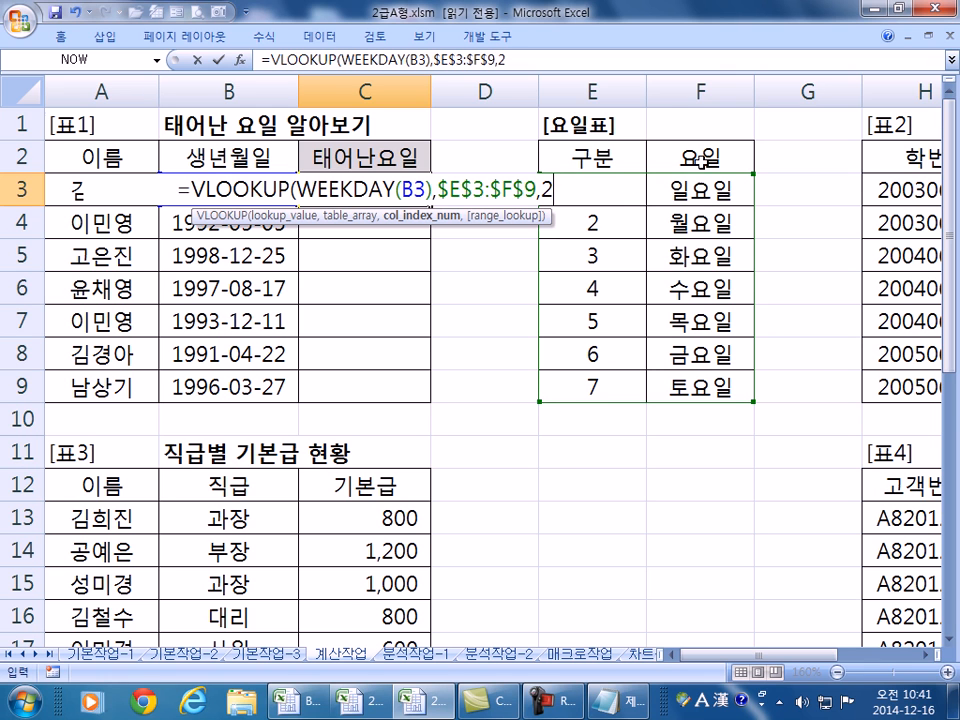
text(,)
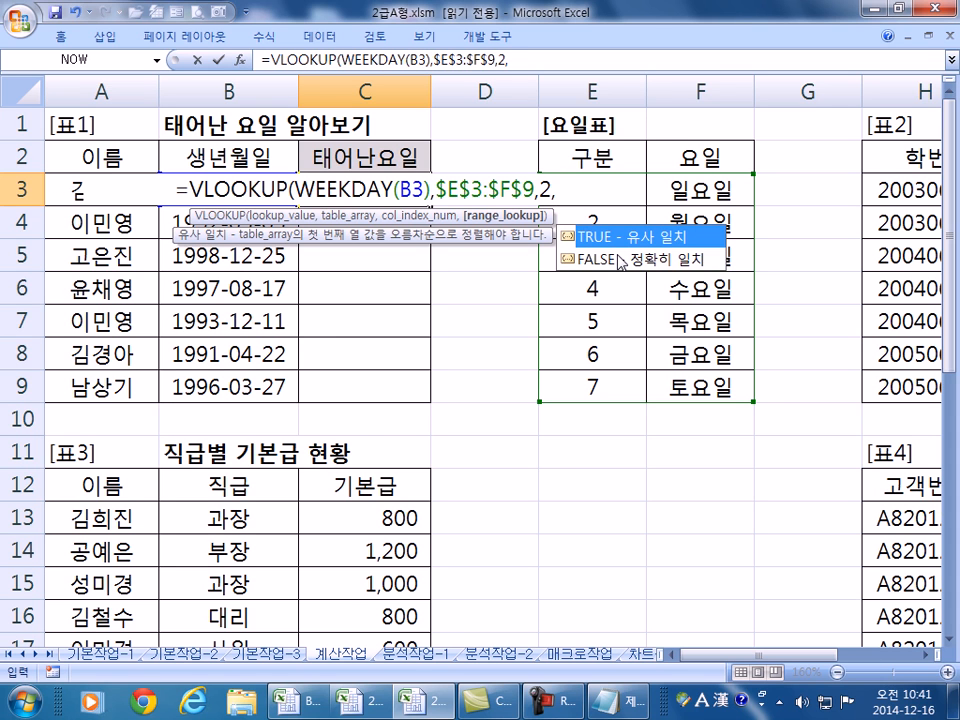
text(0))
key(Return)
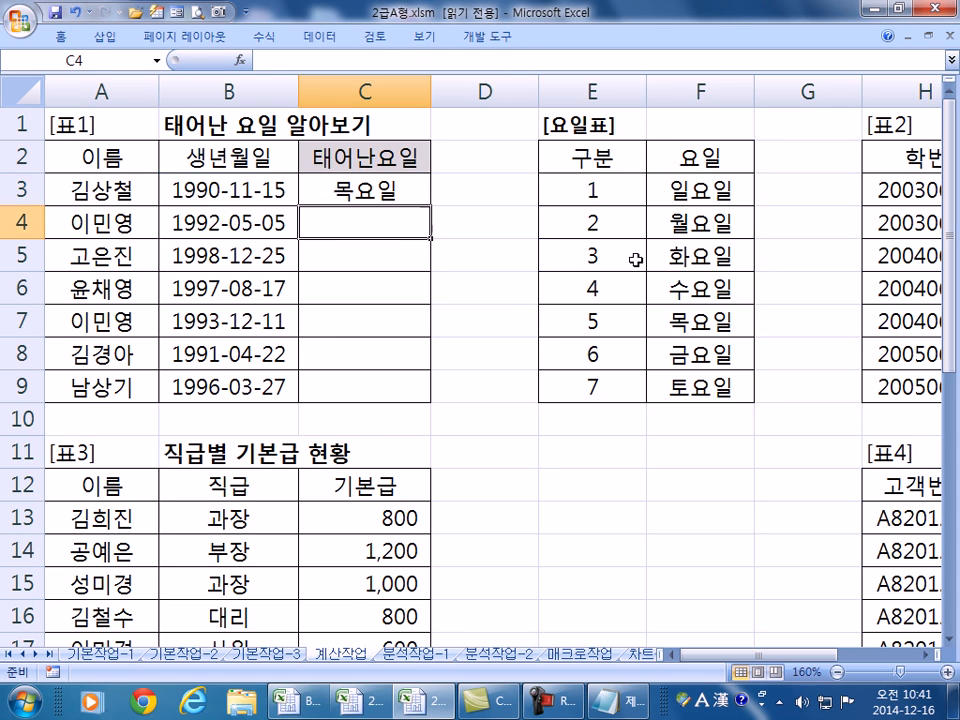
- Fill the formula down to C9, check C9's references, and select C3's formula text for Notepad
click(411, 200)
drag(436, 205, 436, 386)
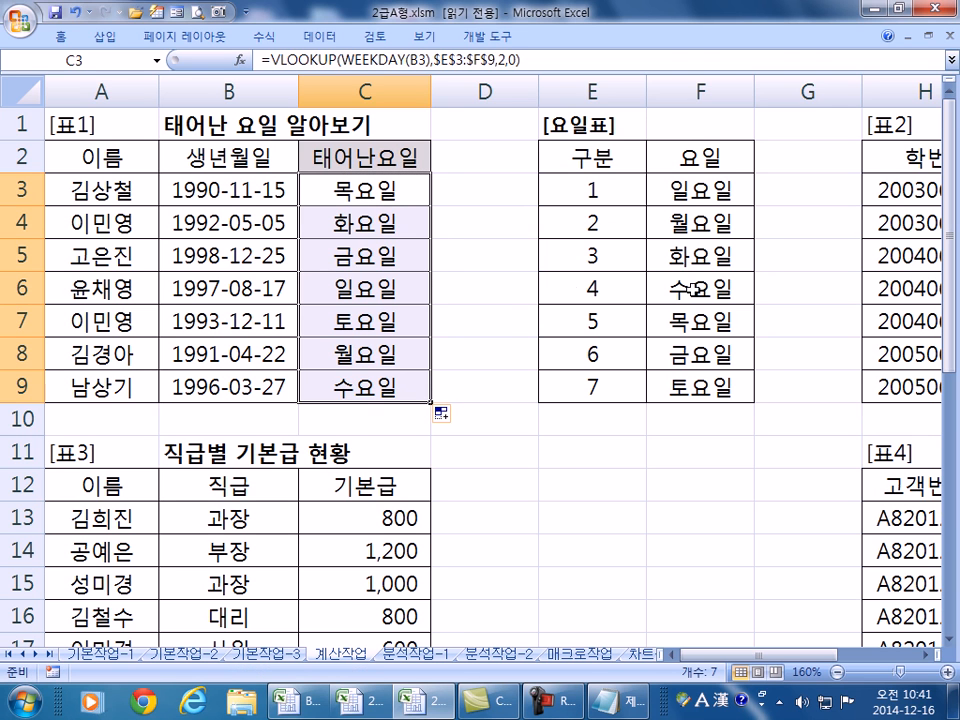
click(343, 387)
double_click(377, 384)
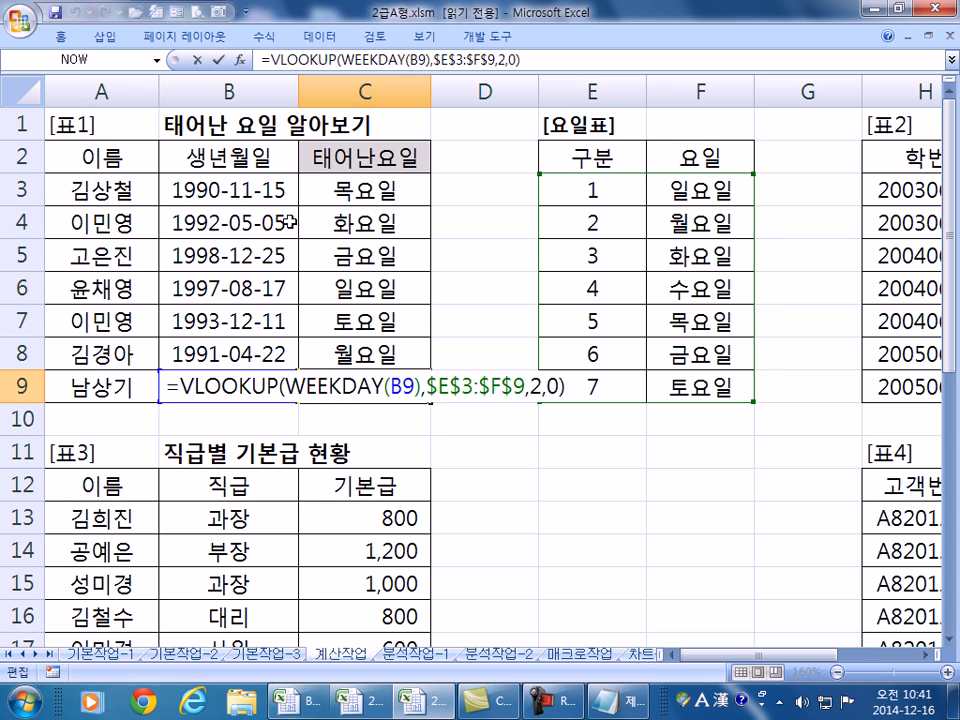
key(Escape)
double_click(345, 189)
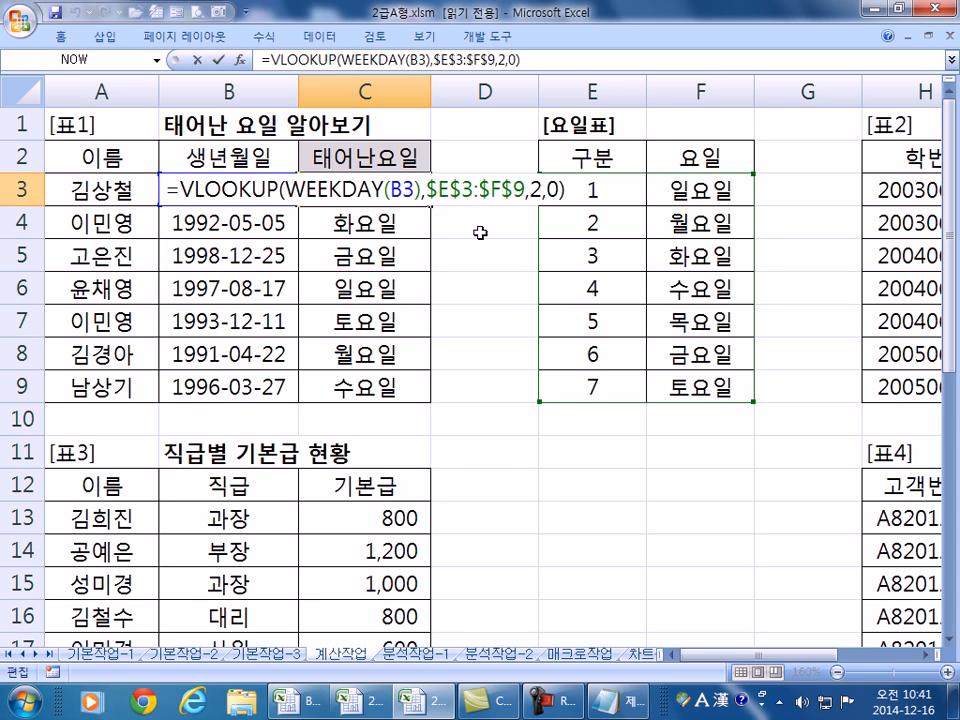
drag(564, 189, 163, 189)
key(ctrl+c)
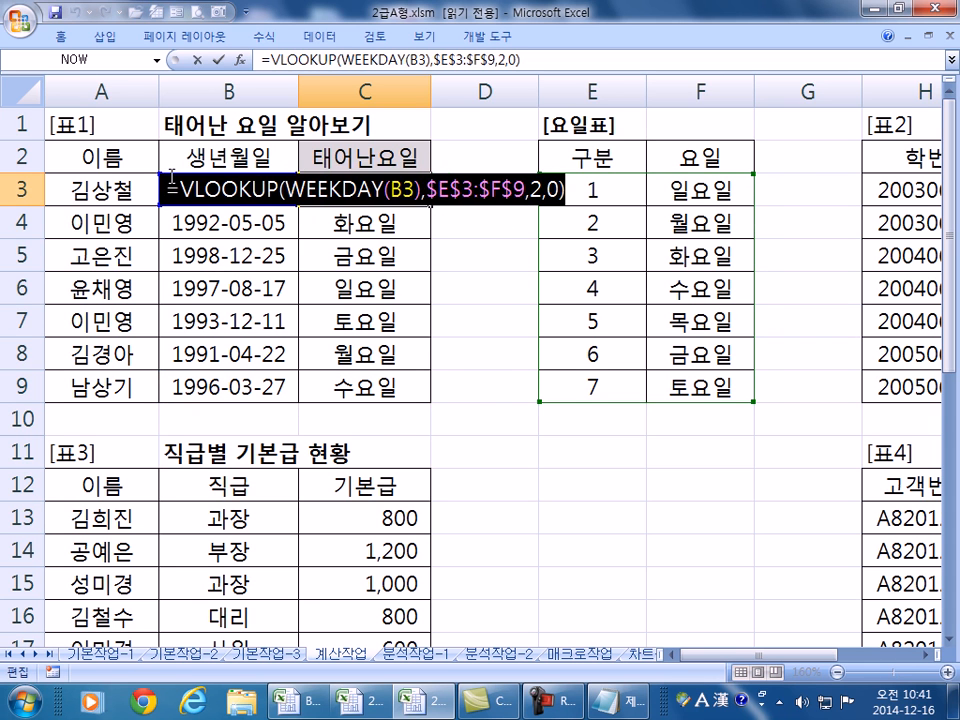
key(alt+Tab)
- Paste the C3 formula into the notes twice and change the second copy's function to CHOOSE
key(ctrl+v)
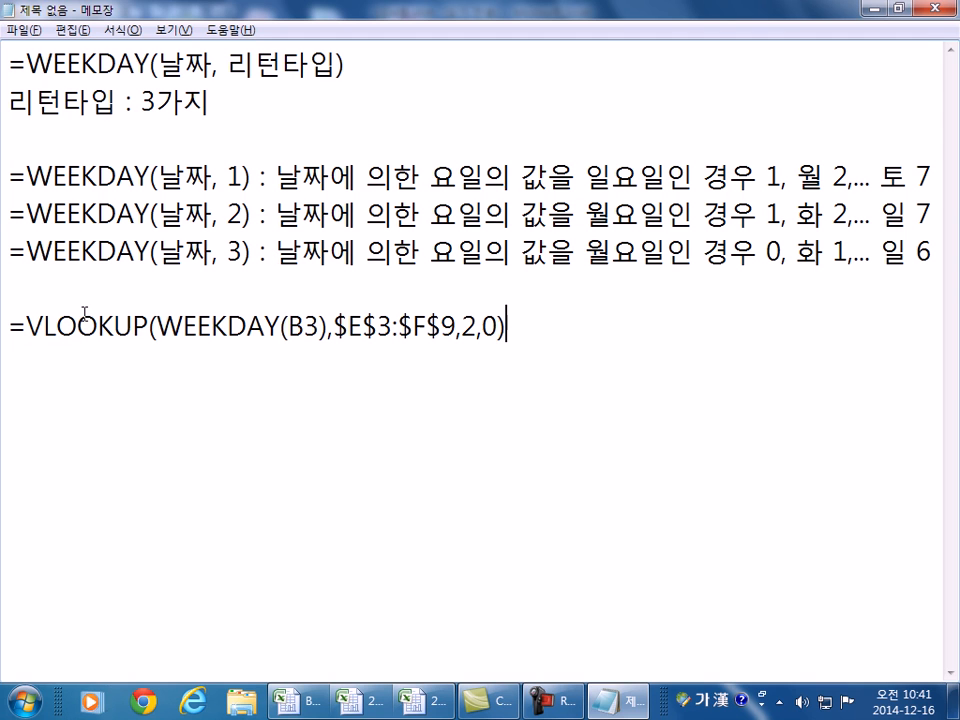
key(Return)
key(ctrl+v)
drag(25, 364, 150, 364)
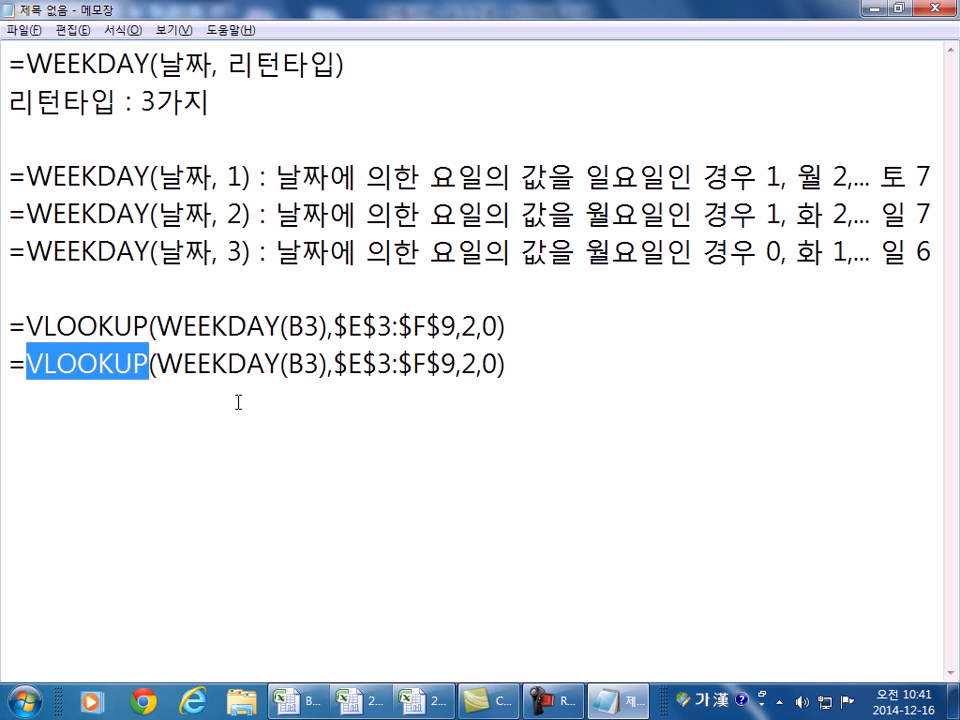
text(ㅊ)
key(BackSpace)
key(Hangul)
text(CHO)
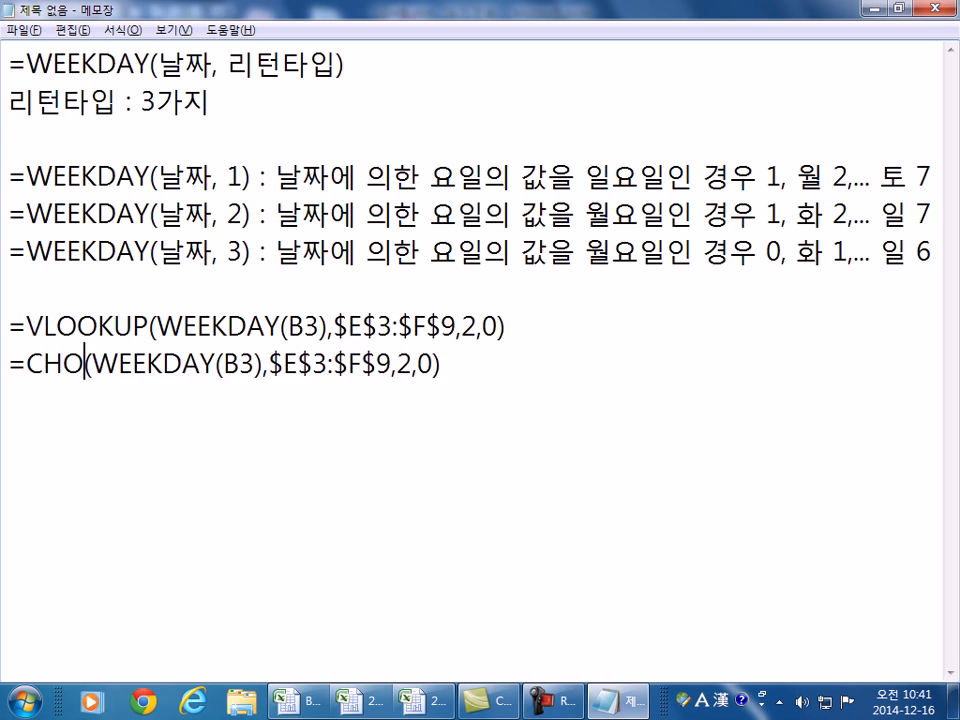
text(OSE)
key(End)
- Append the day names "일" through "토" as the CHOOSE list on that line
text(, ")
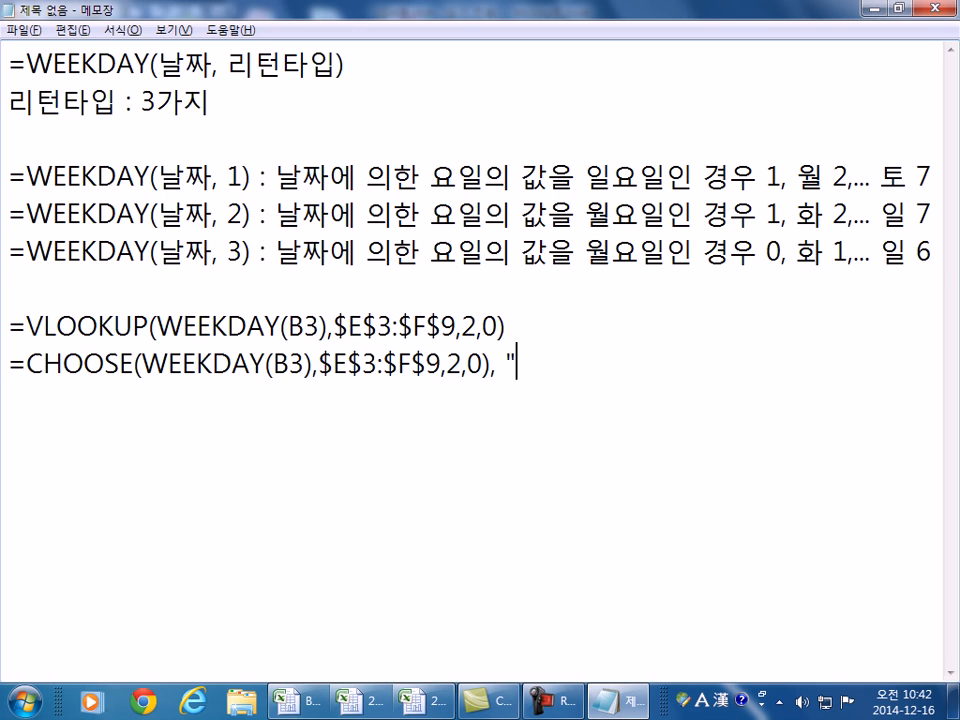
key(Hangul)
text(이)
text(ㄹ", "?ㅇ)
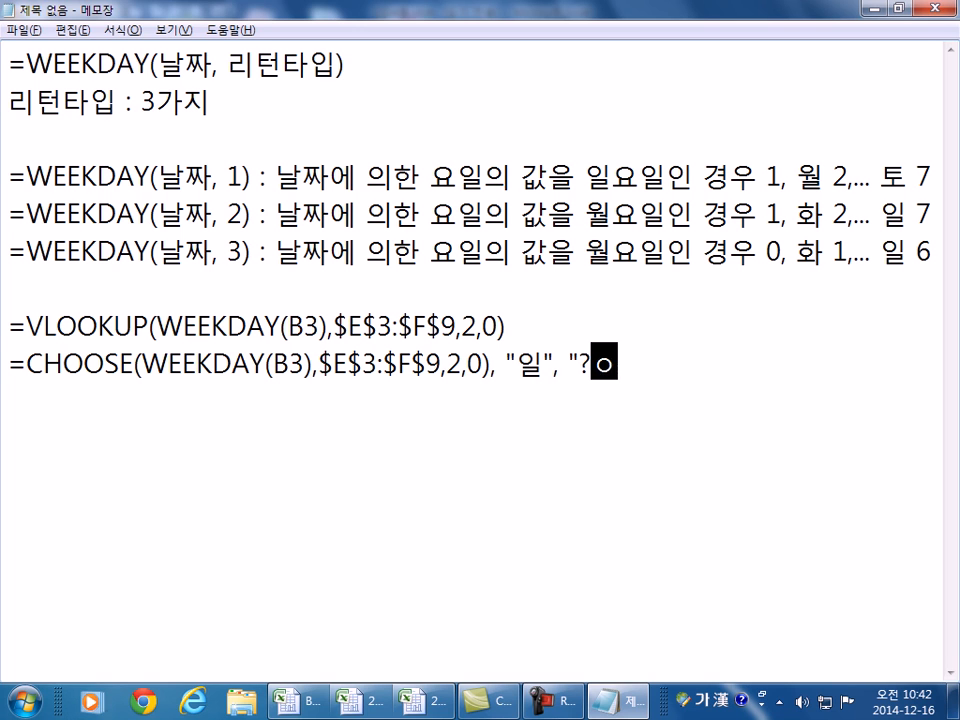
key(BackSpace)
key(BackSpace)
text(월")
text(, "화")
text( ....")
text(코)
key(BackSpace)
text(토"))
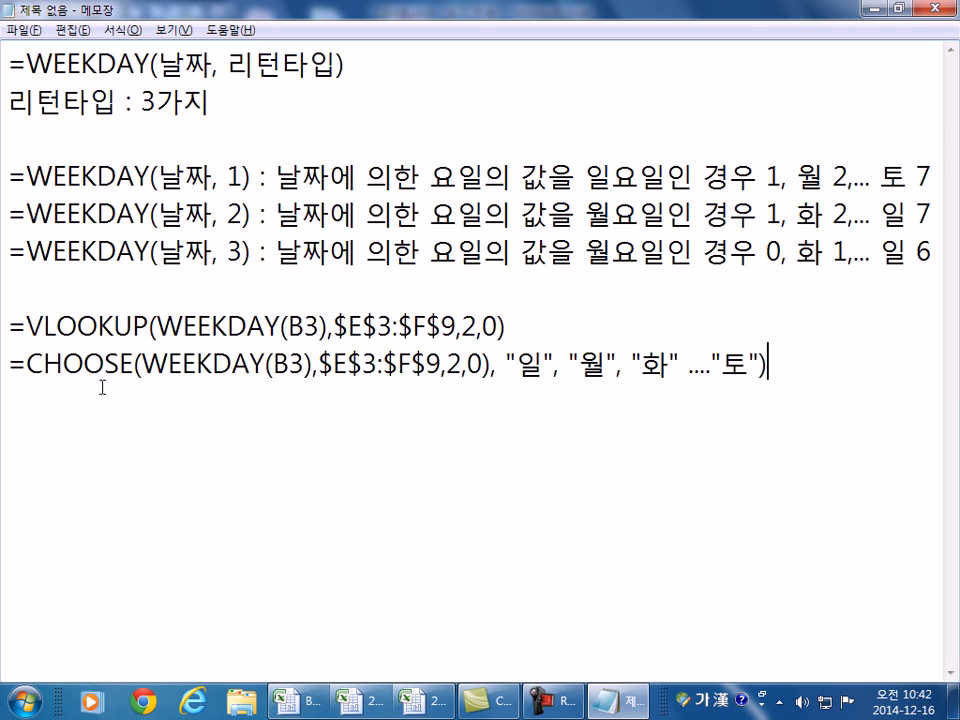
- Duplicate the CHOOSE line onto a new line below it
drag(27, 326, 518, 325)
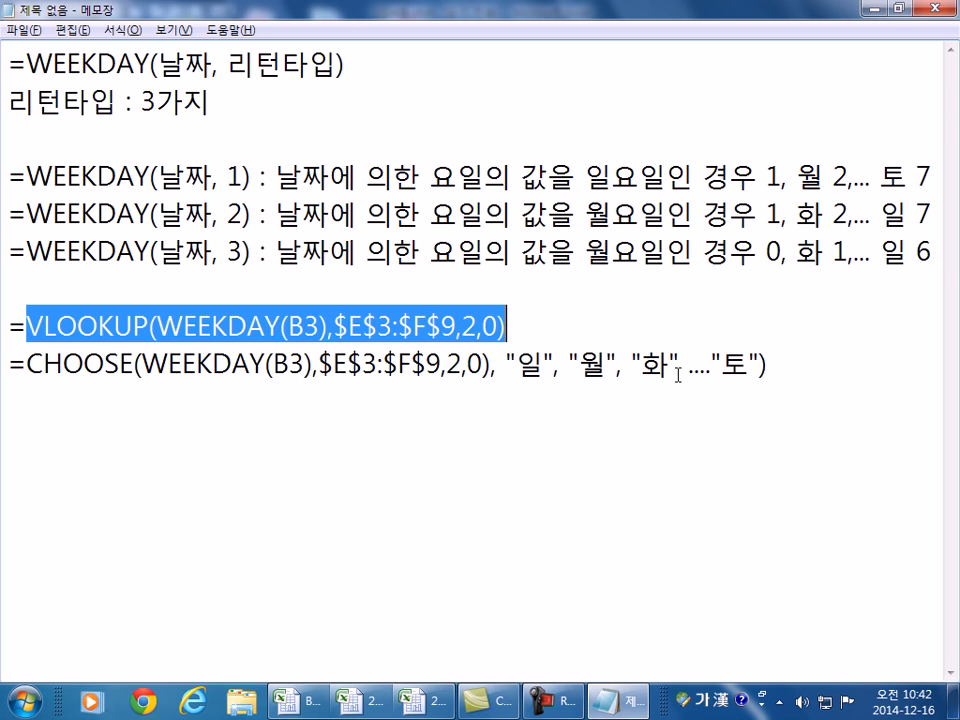
click(8, 366)
click(855, 366)
key(Return)
drag(8, 366, 5, 398)
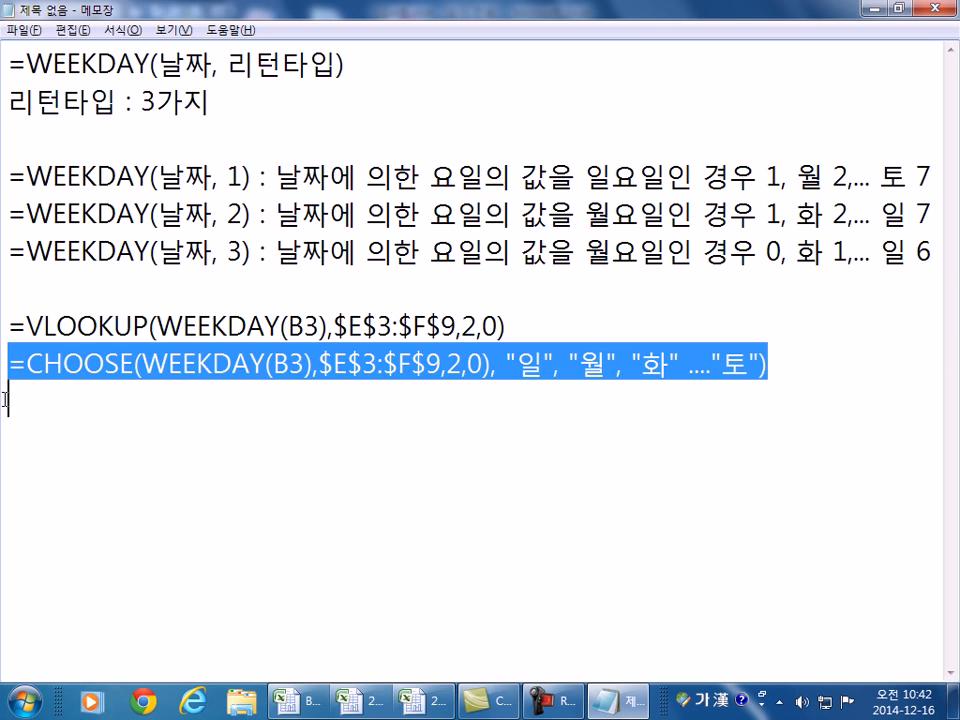
key(ctrl+c)
click(5, 398)
key(ctrl+v)
- Change the copy to WEEKDAY(B3,2) listing 월 through 일, then switch back to Excel
click(301, 402)
text(,2)
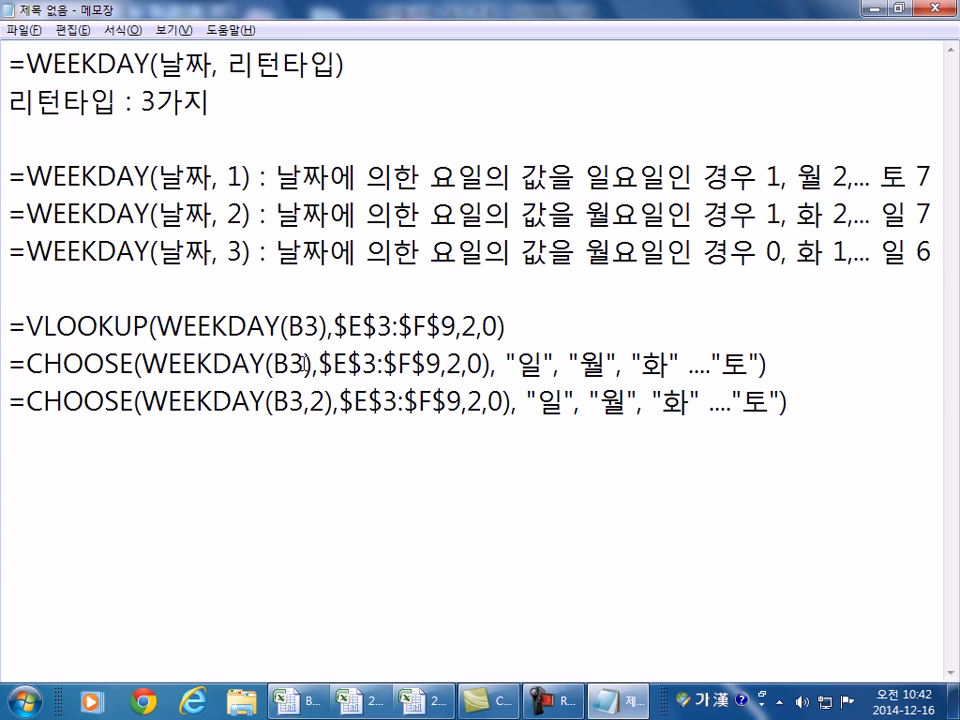
drag(527, 400, 589, 400)
key(Delete)
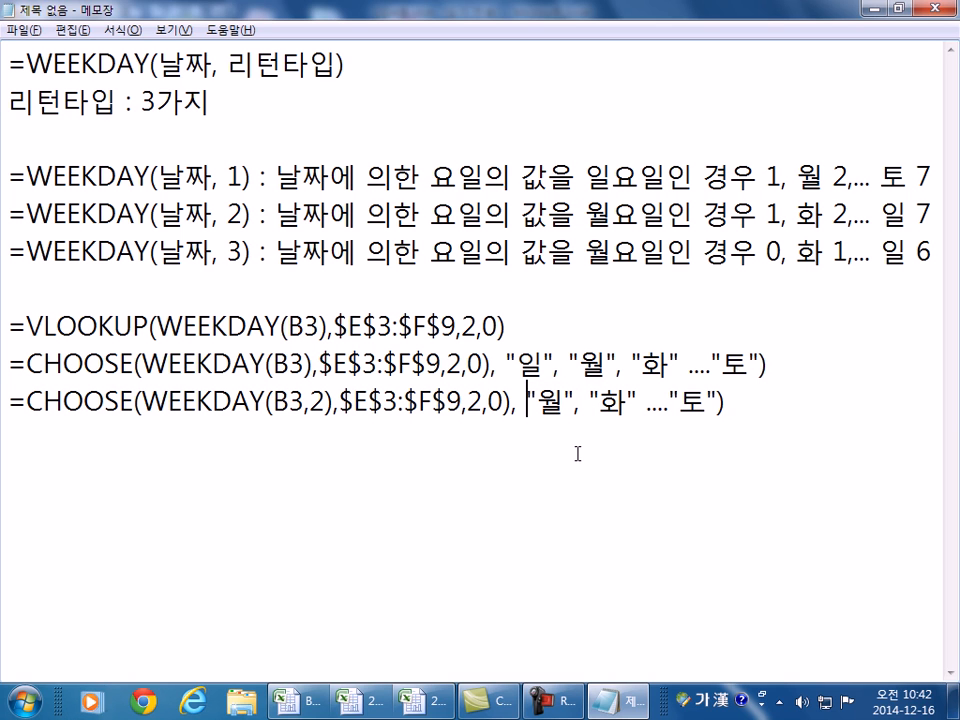
drag(680, 401, 702, 400)
text(일)
click(305, 366)
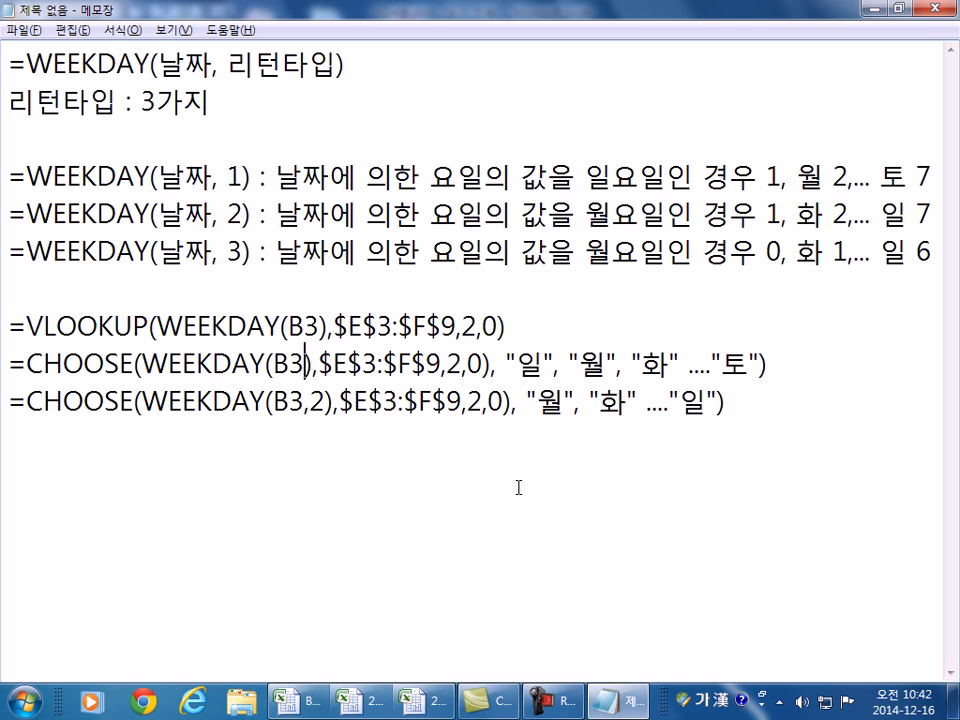
click(345, 450)
key(alt+Tab)
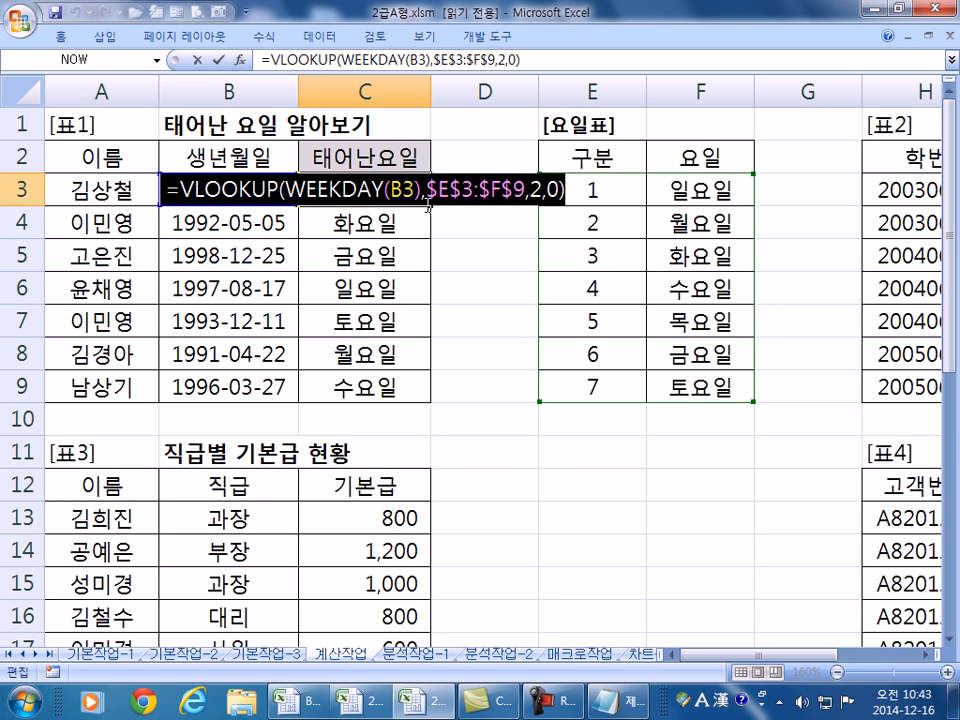
- Leave C3 showing 목요일, scroll right to the 학년별 테스트 결과 table and select L3
key(Return)
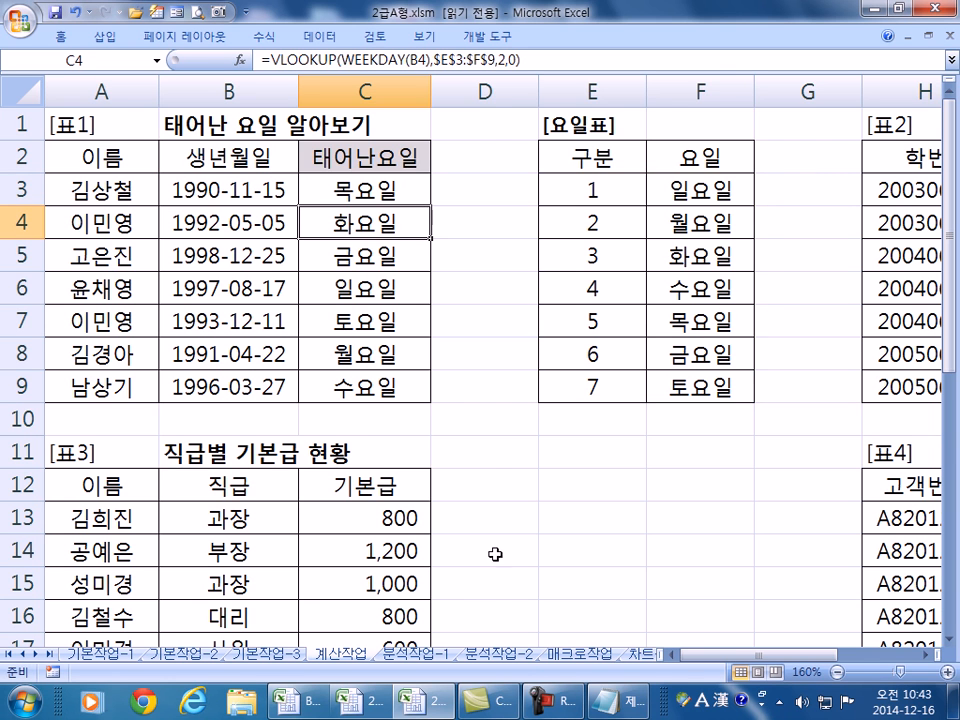
drag(731, 658, 857, 643)
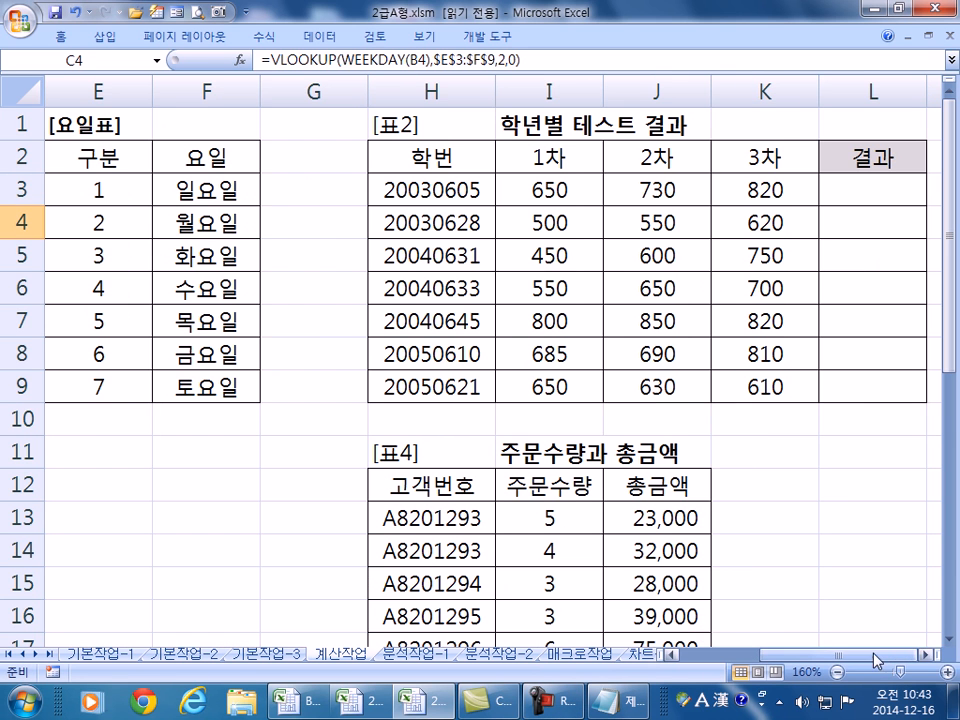
scroll(695, 495, right, 3)
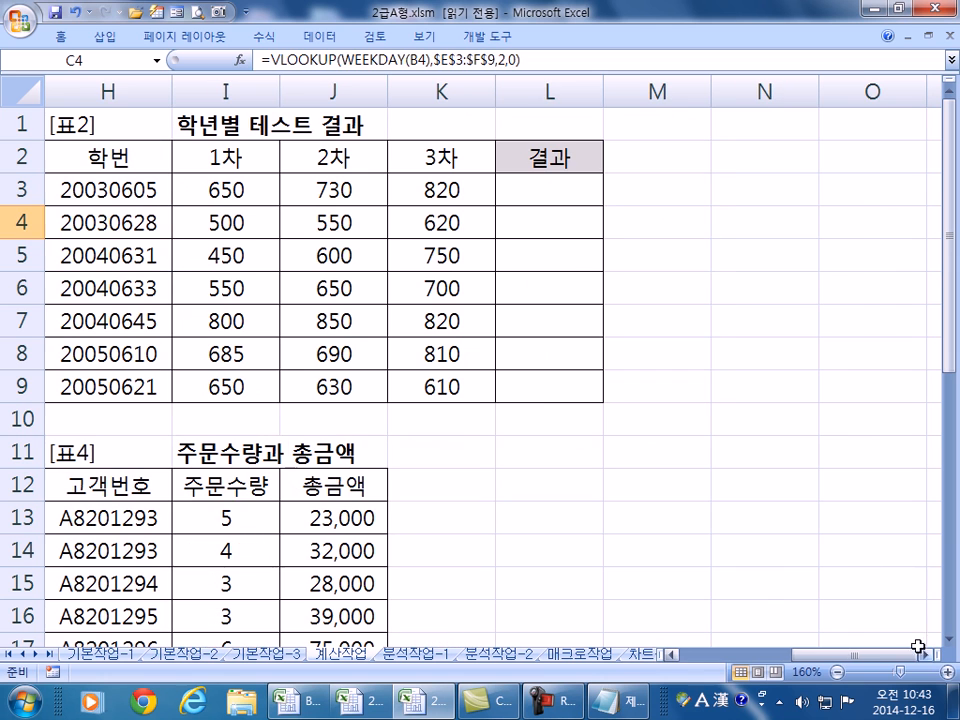
click(569, 194)
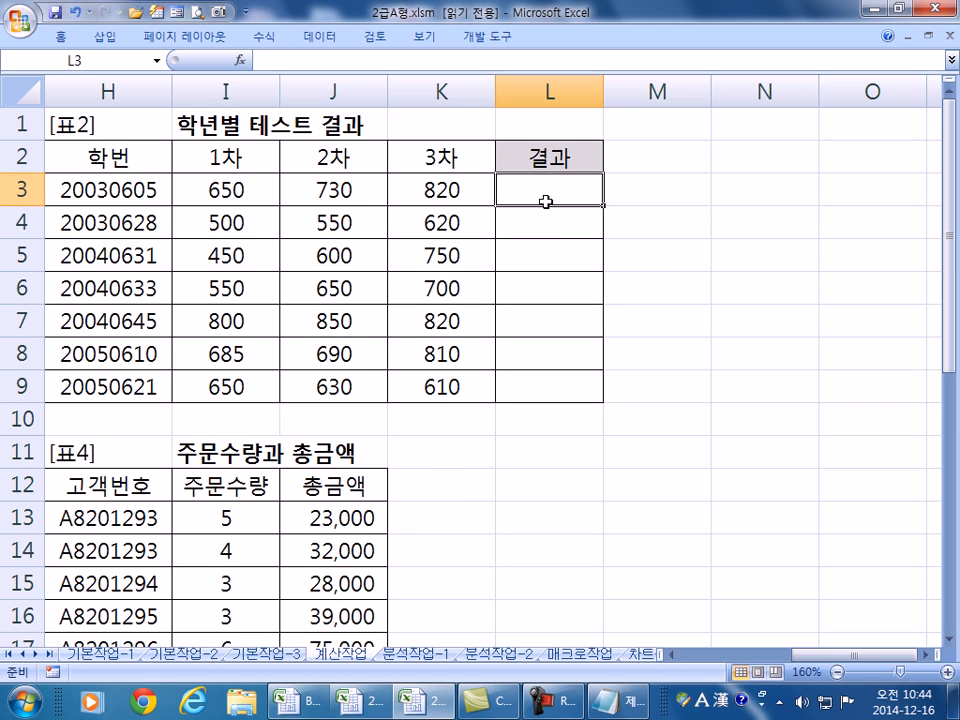
- Start L3's formula as =IF(OR(I3>=700,J3>=700,K3>=700), picking I3, J3 and K3 as references
text(=IF()
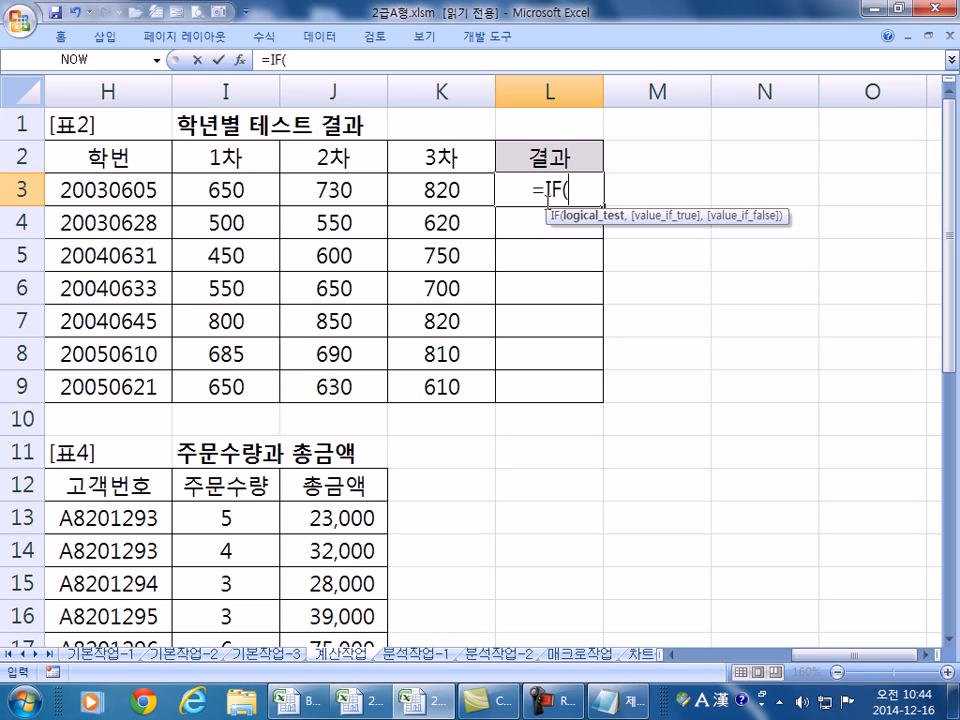
text(OR)
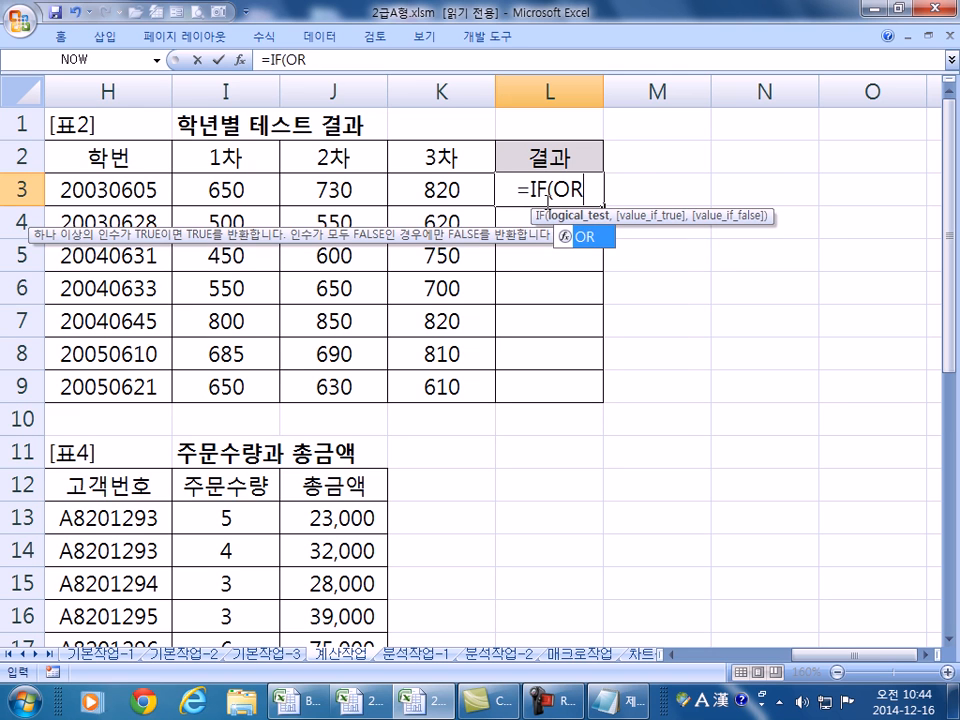
text(()
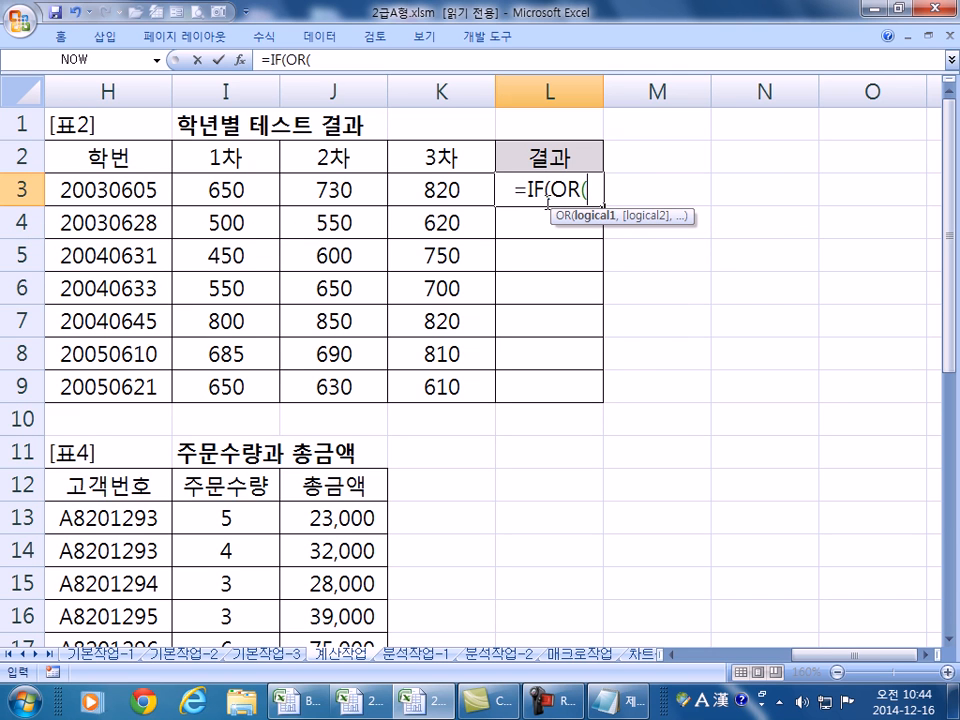
click(237, 189)
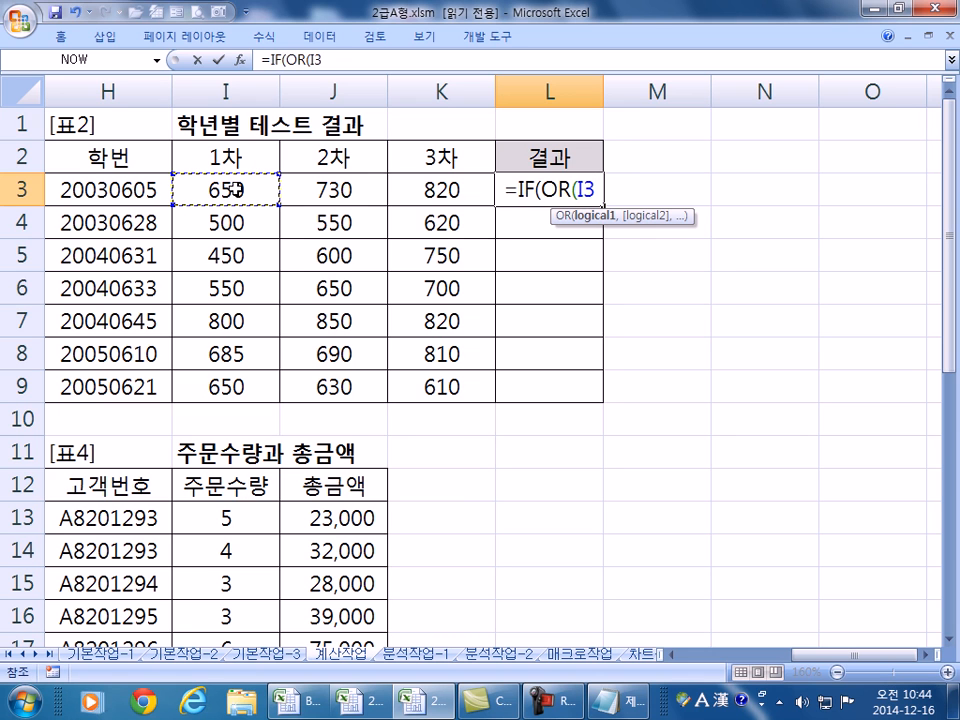
text(>=)
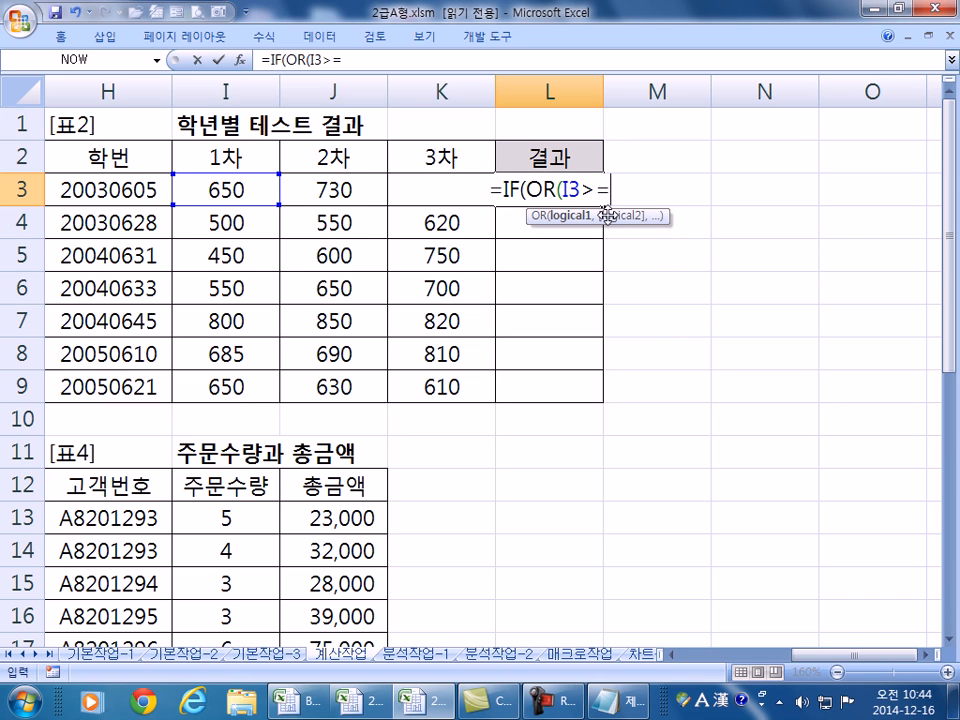
text(700)
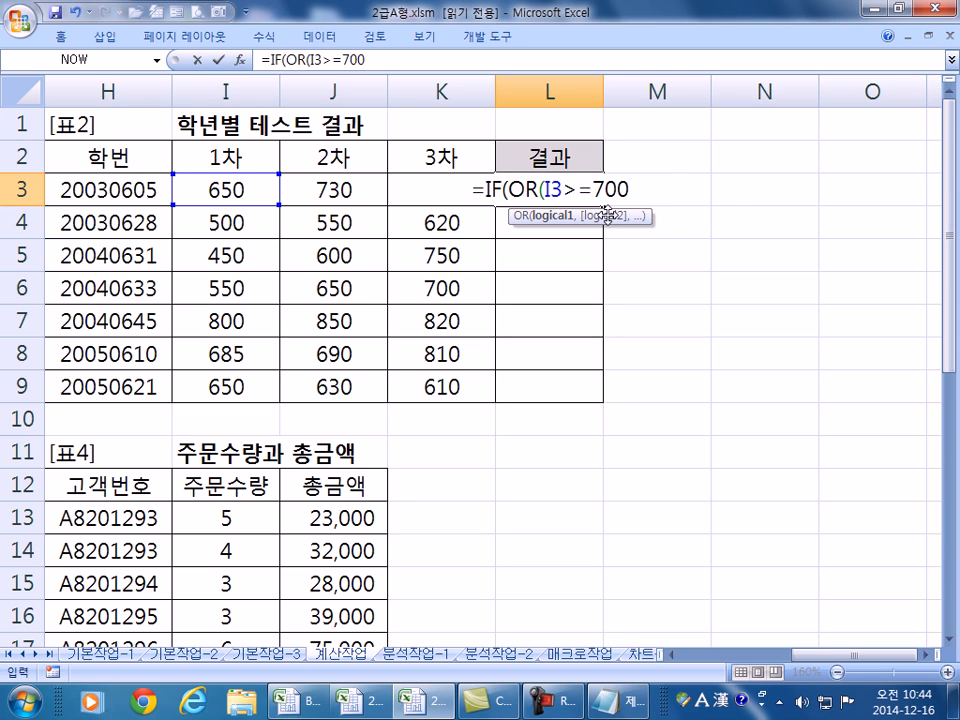
text(,)
click(313, 191)
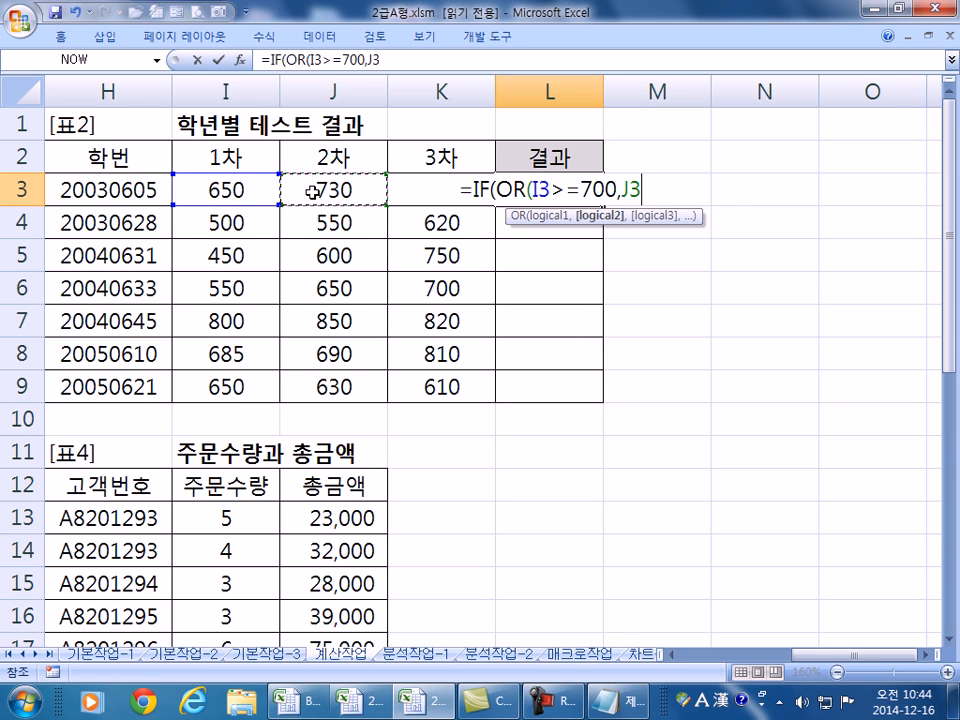
text(>=7)
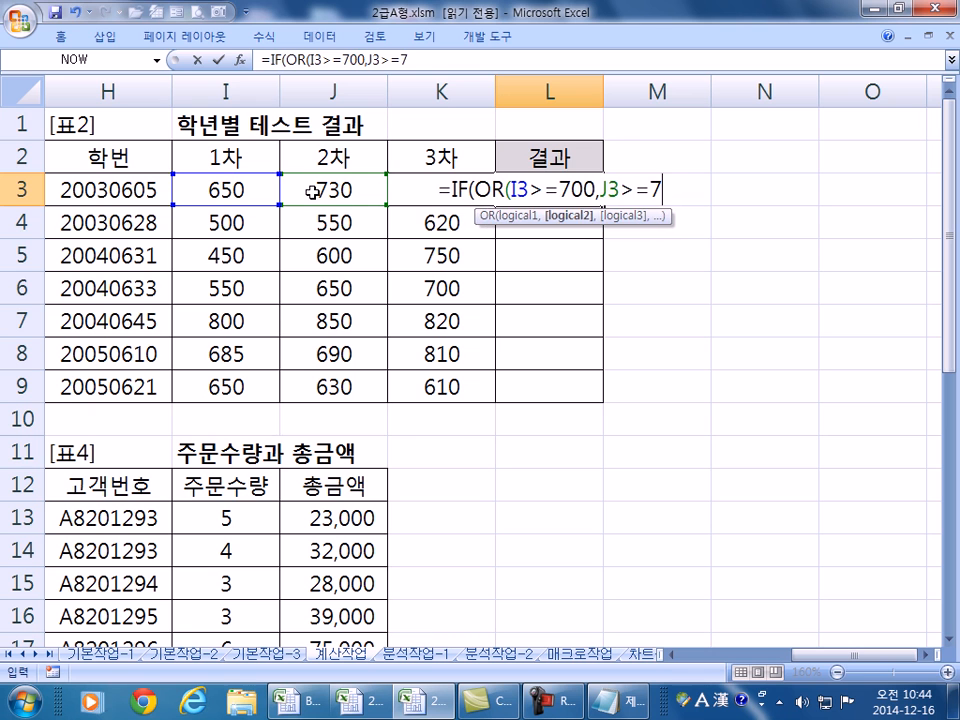
text(00,)
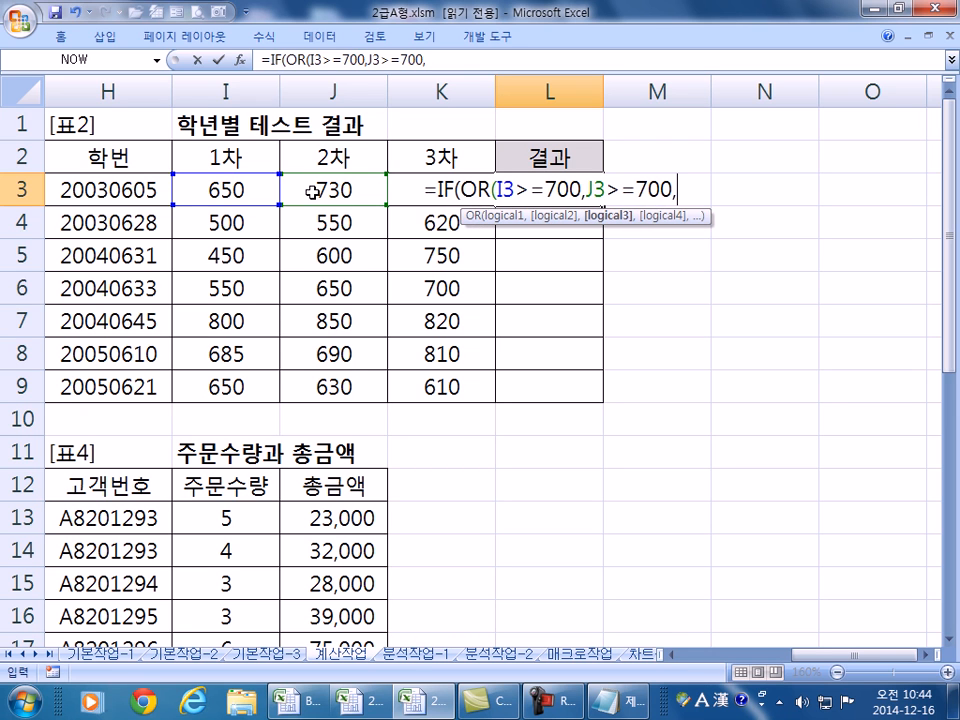
click(399, 217)
key(Up)
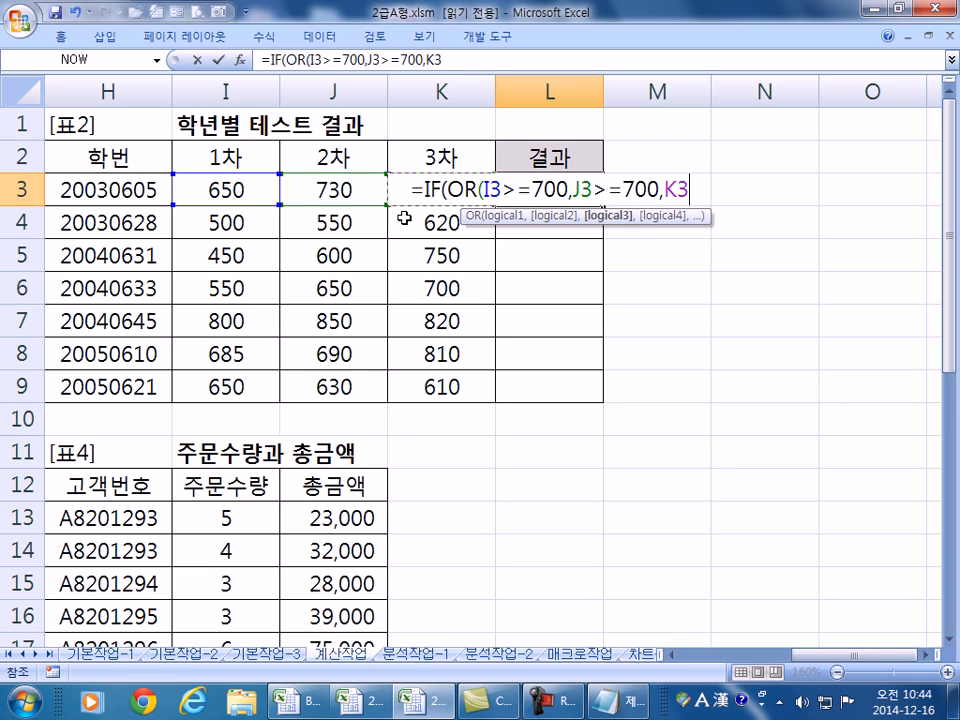
text(>=700)
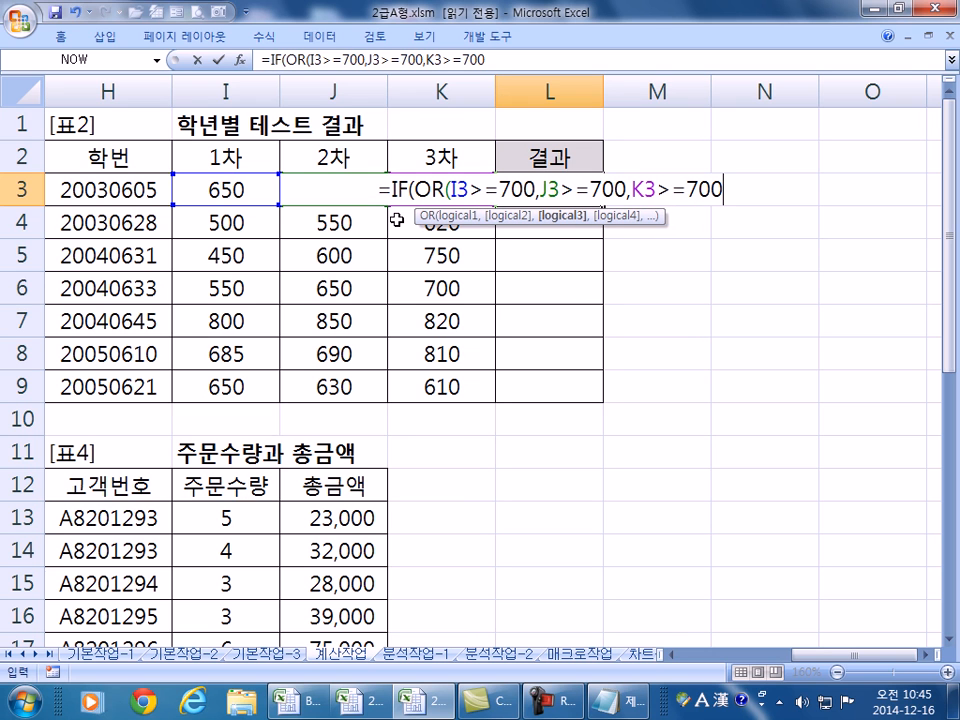
text())
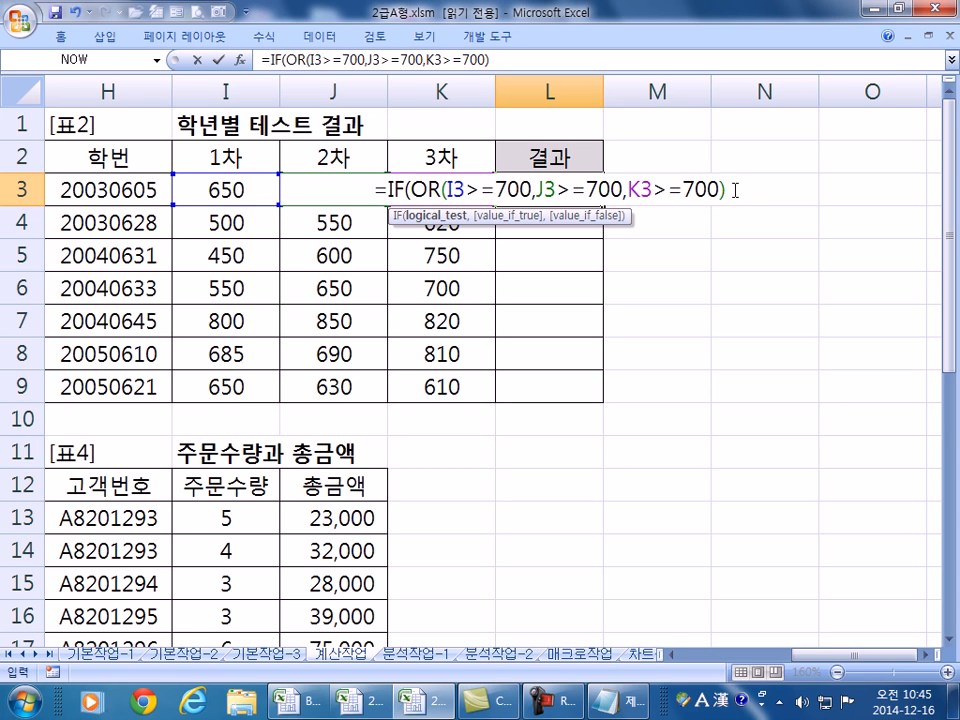
- Replace the J3 and K3 OR arguments so L3 reads =IF(OR(I3>=700)+J3>=700+K3>=700
drag(740, 191, 465, 190)
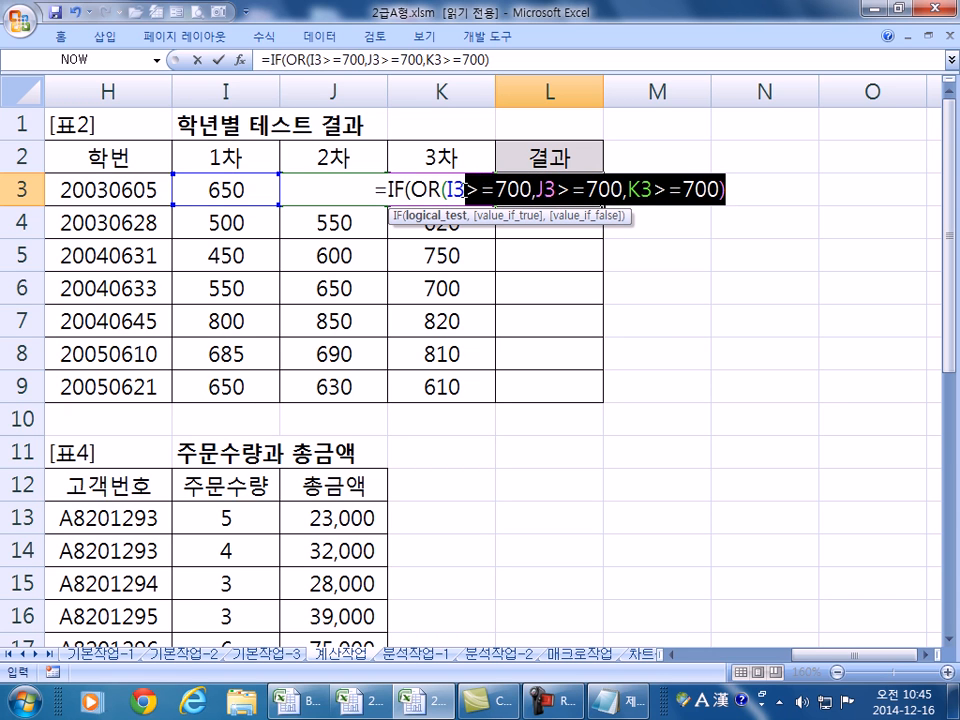
click(731, 195)
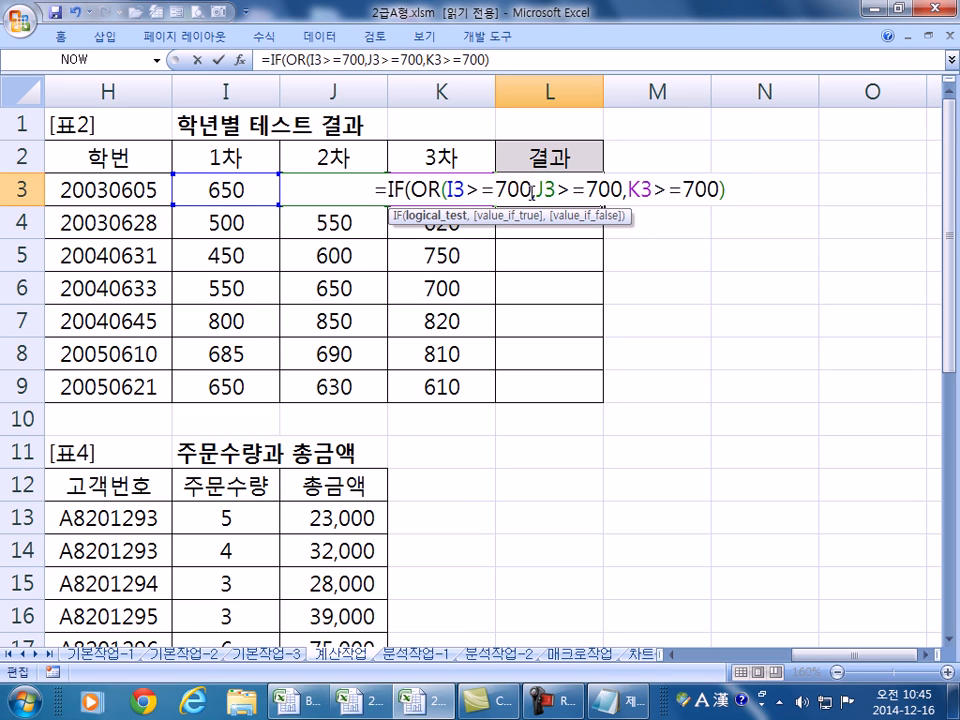
drag(531, 190, 741, 193)
text())
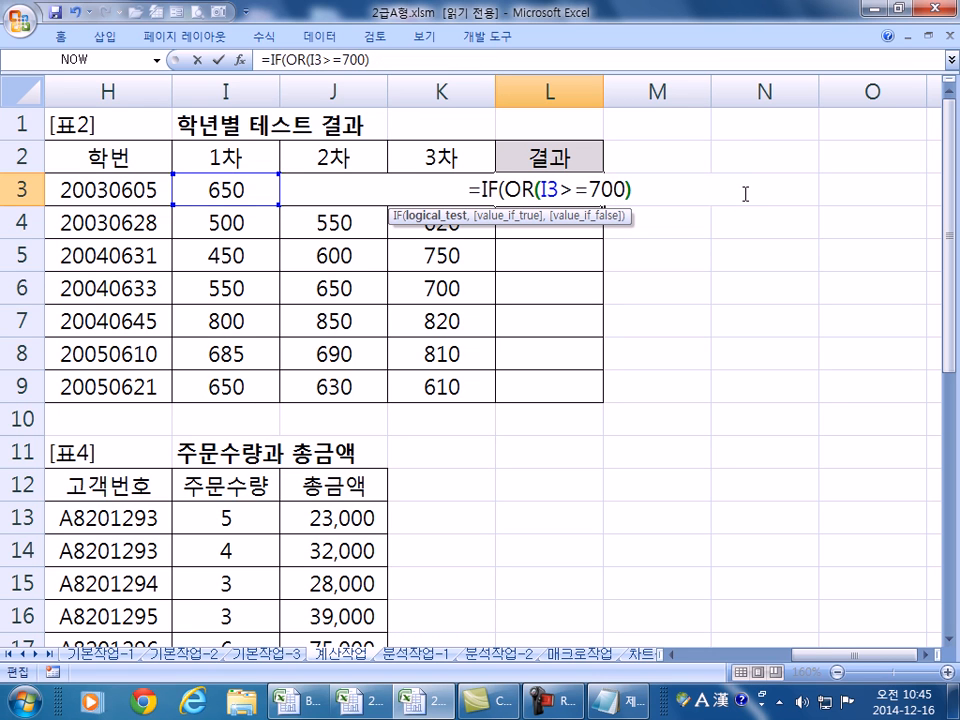
text(+)
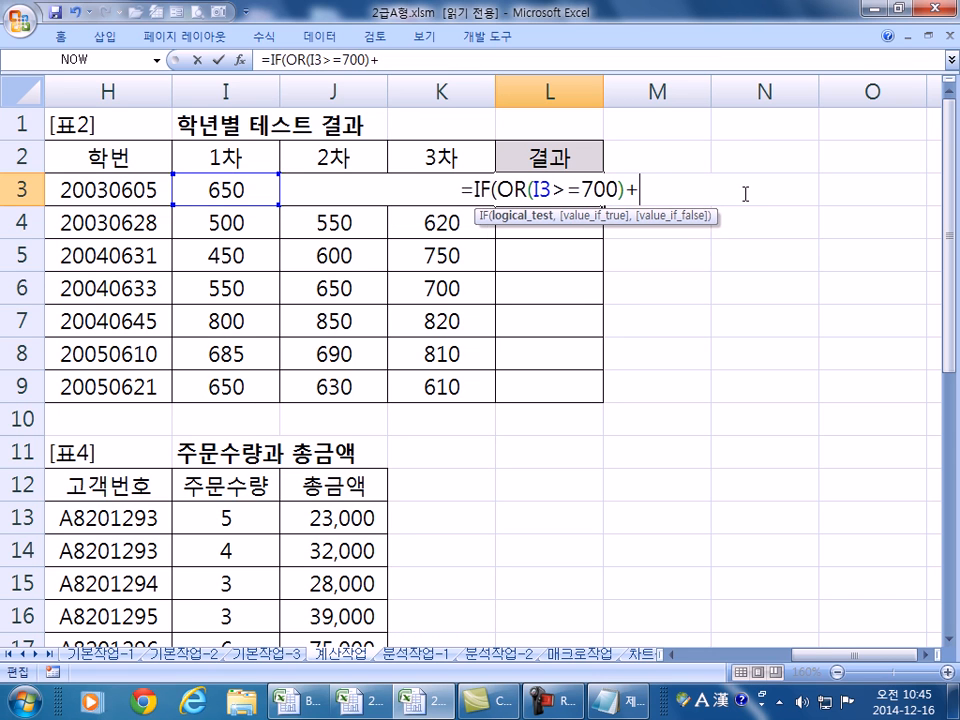
click(314, 225)
key(Up)
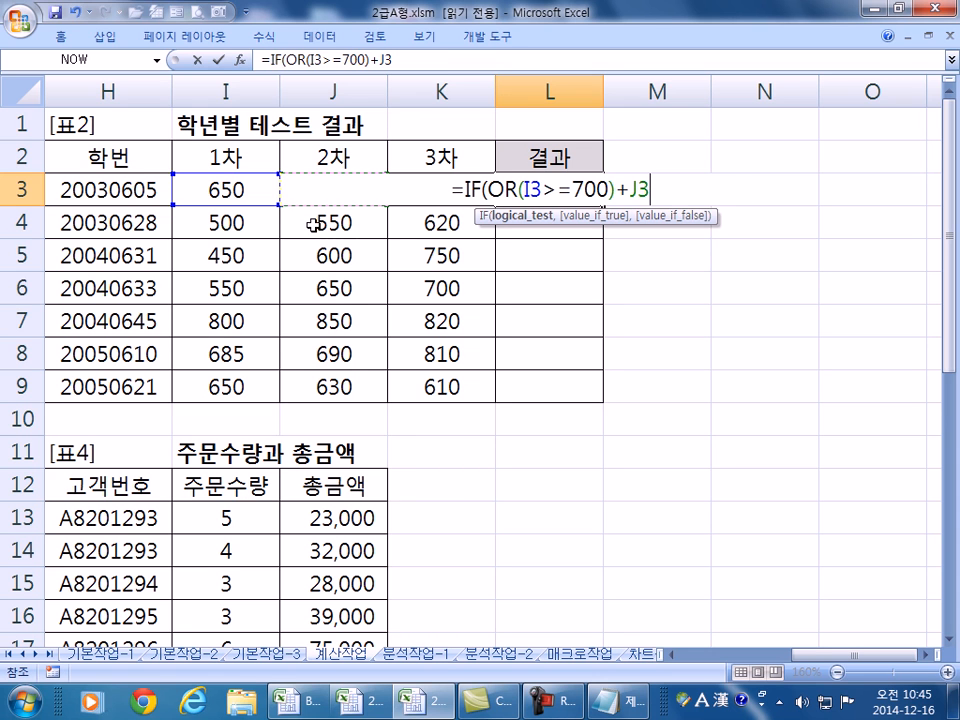
text(>=700+)
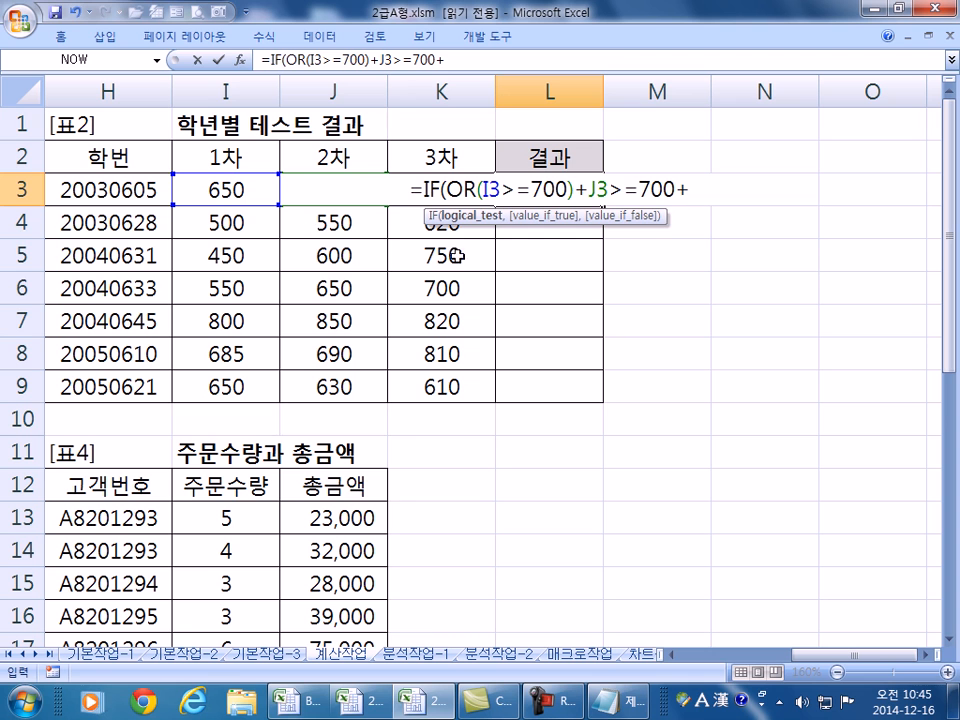
click(403, 231)
key(Up)
text(>=)
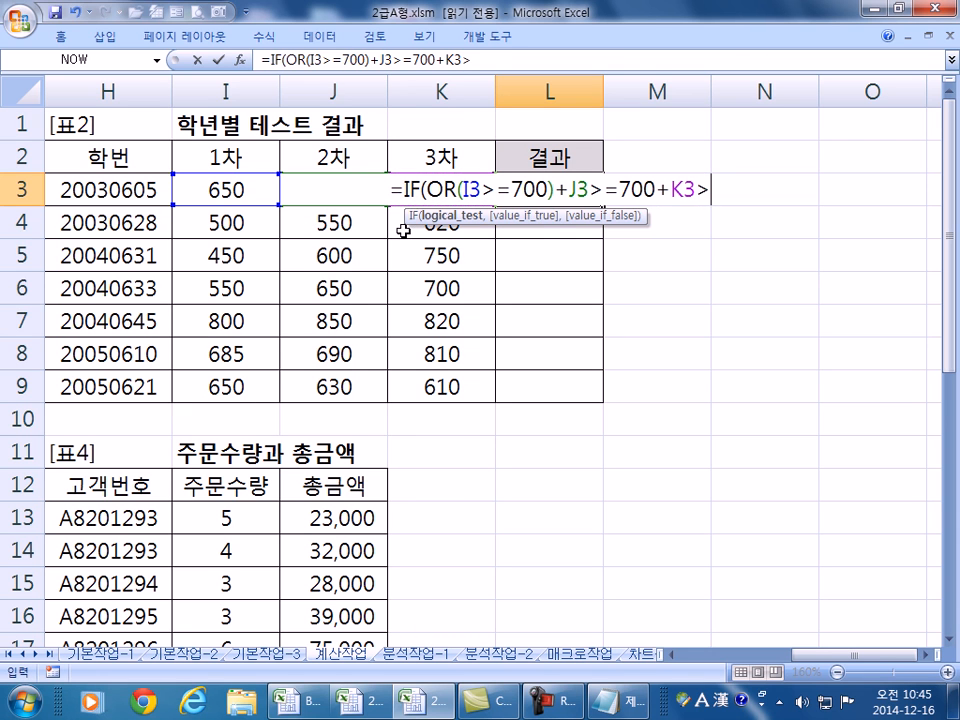
text(700)
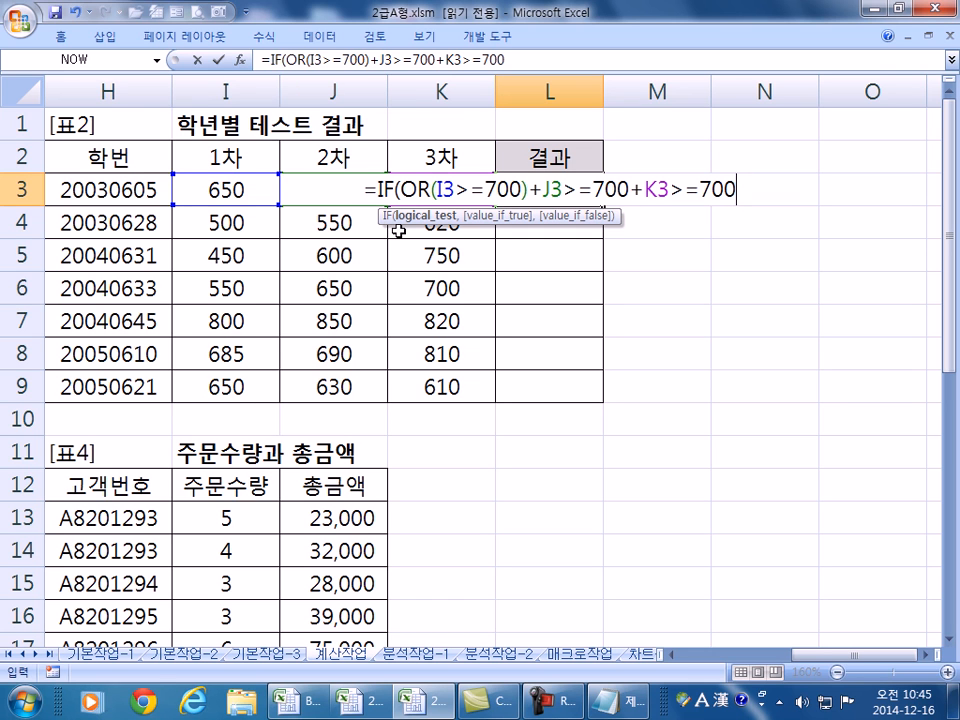
text(,)
key(BackSpace)
- Put the J3 and K3 comparisons in parentheses and require the summed tests to be >=2
click(545, 190)
right_click(570, 192)
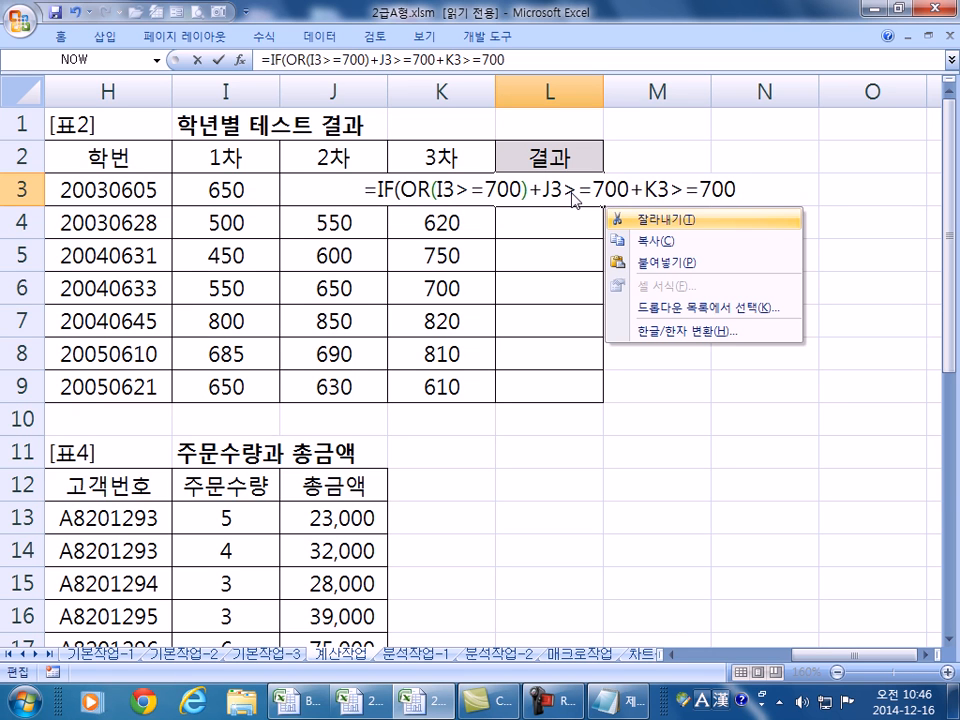
key(Escape)
text(()
click(635, 188)
text())
click(655, 188)
text(()
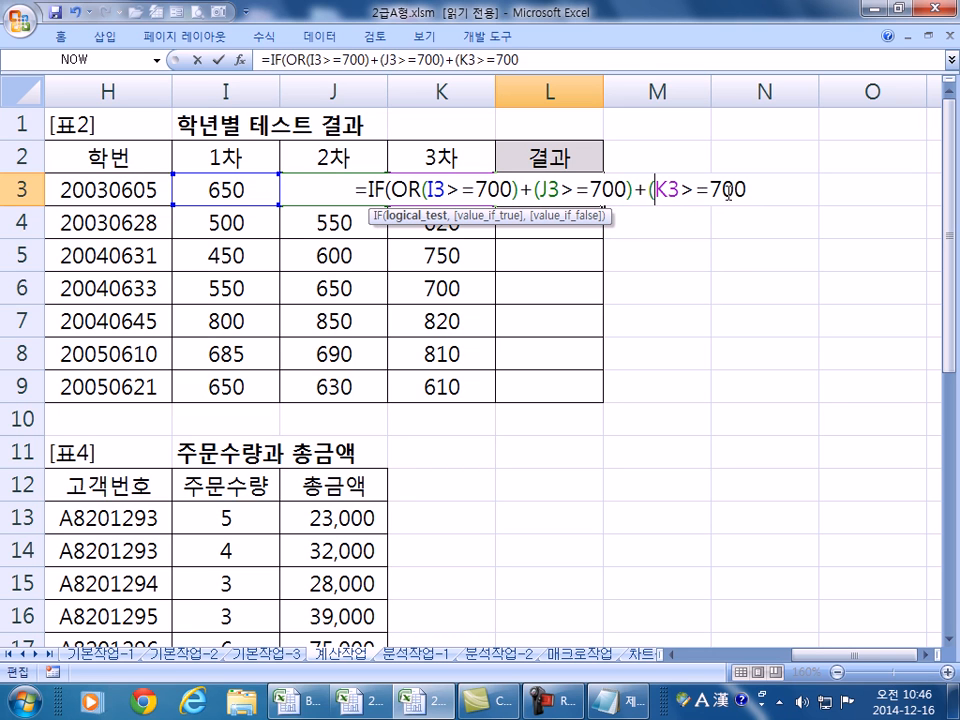
click(748, 188)
text())
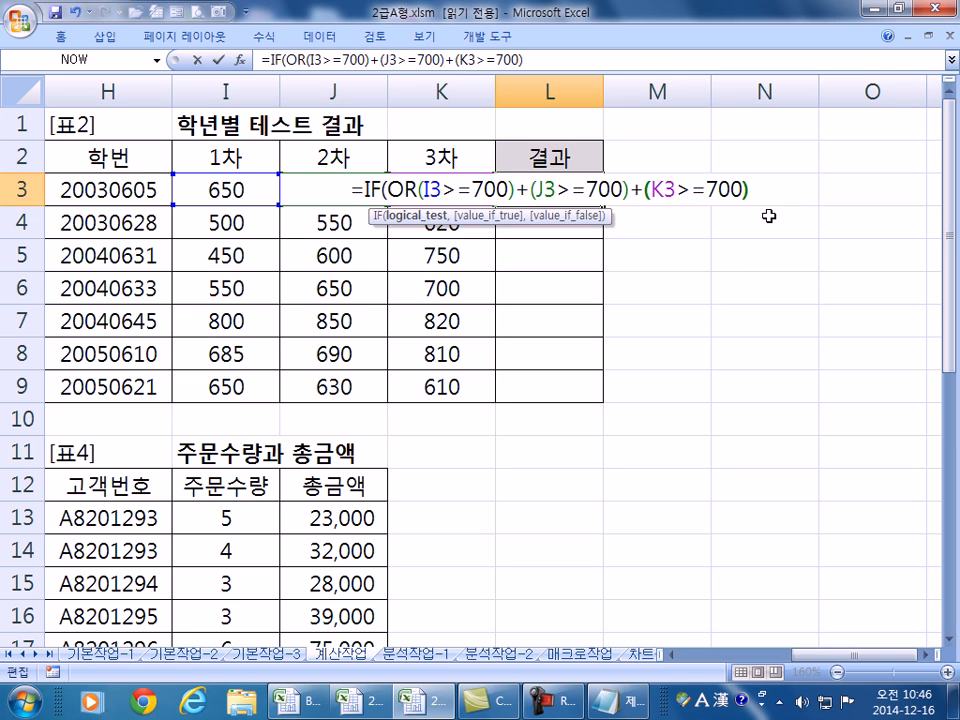
text(>=2)
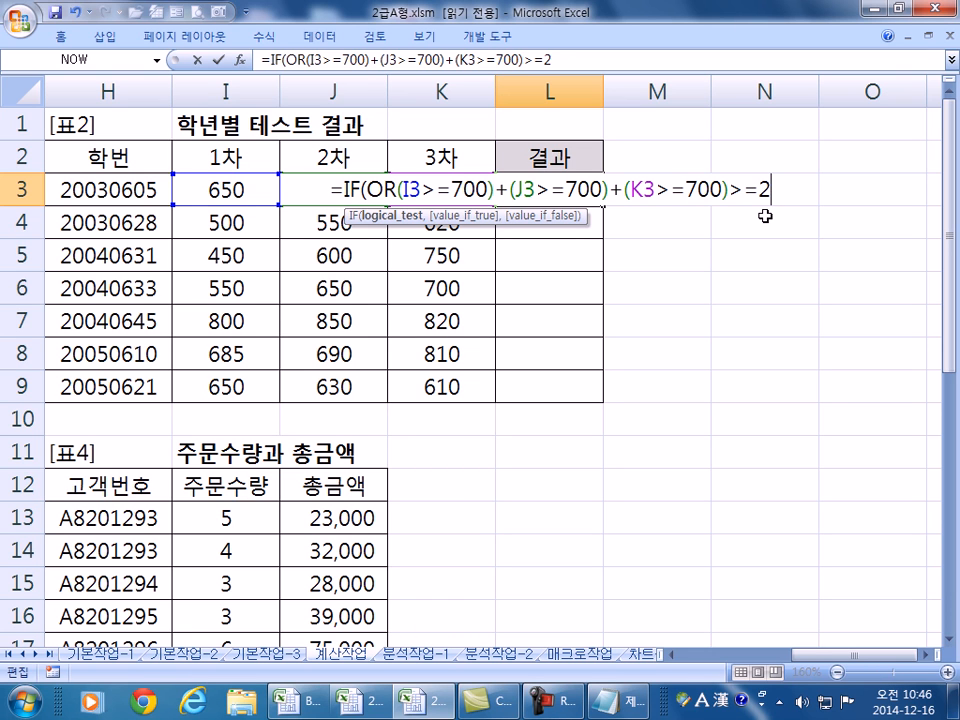
- Add the "합격" and "불합격" results and commit, so L3 shows 합격
text(,")
text(합)
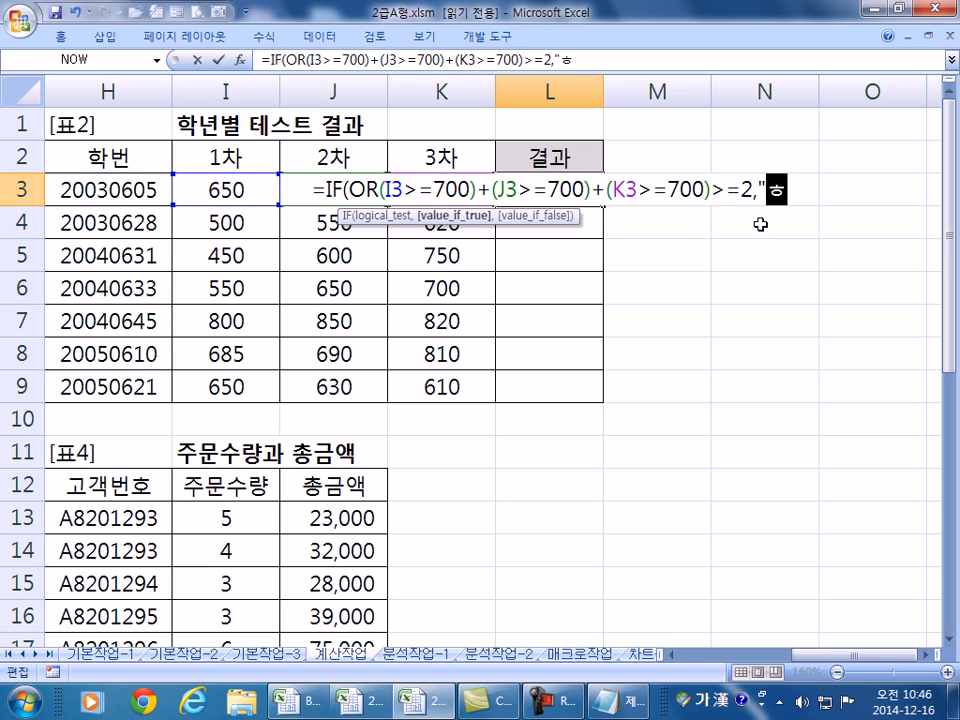
text(격",")
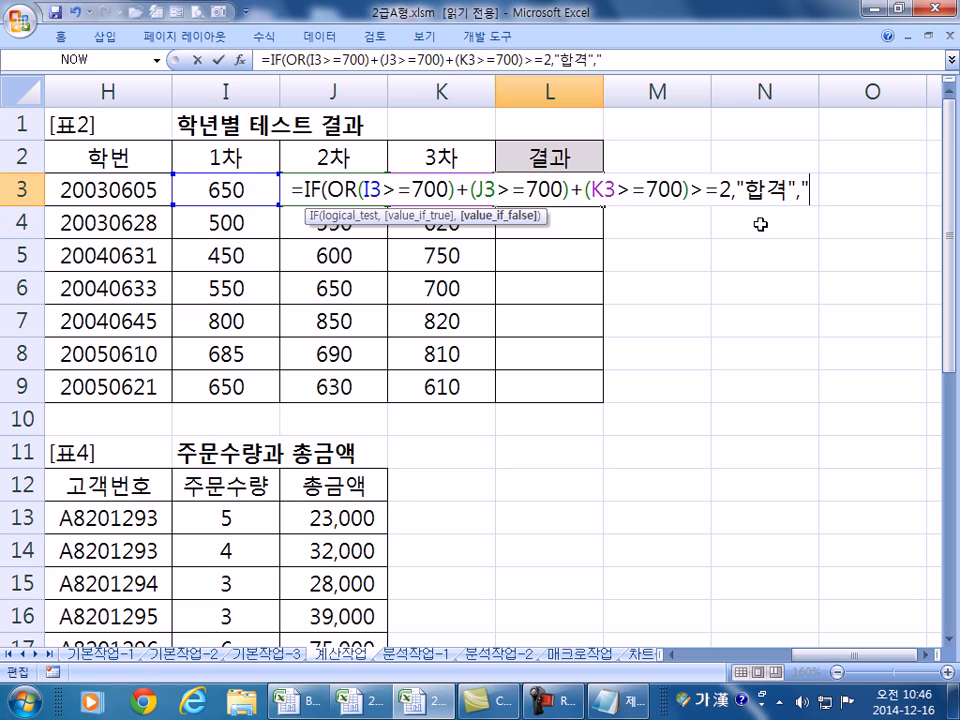
text(불합)
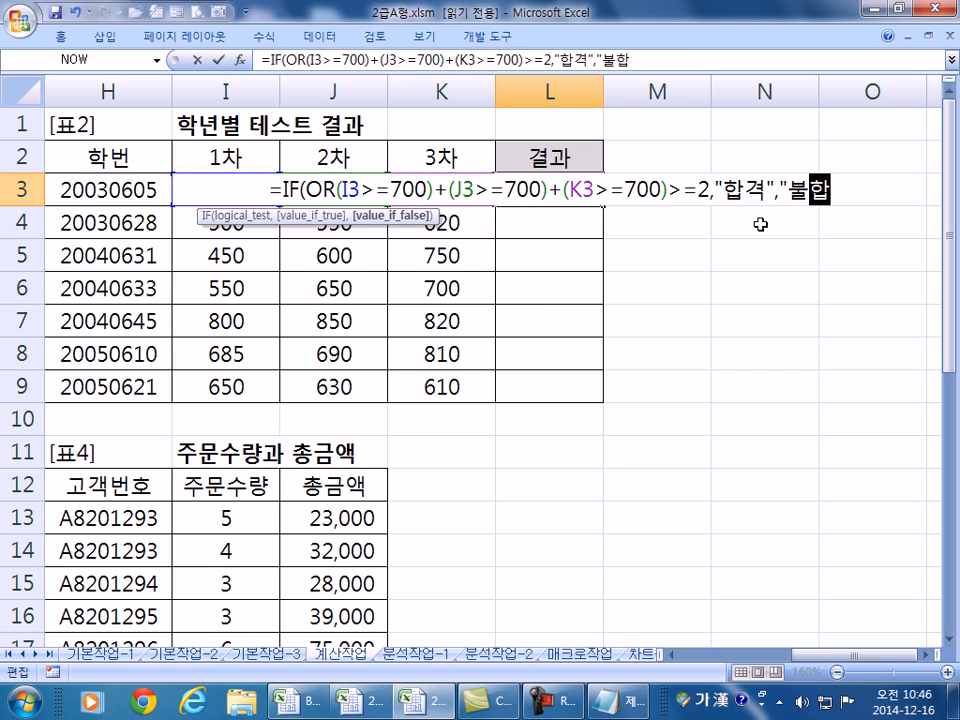
text(ㄱ격")
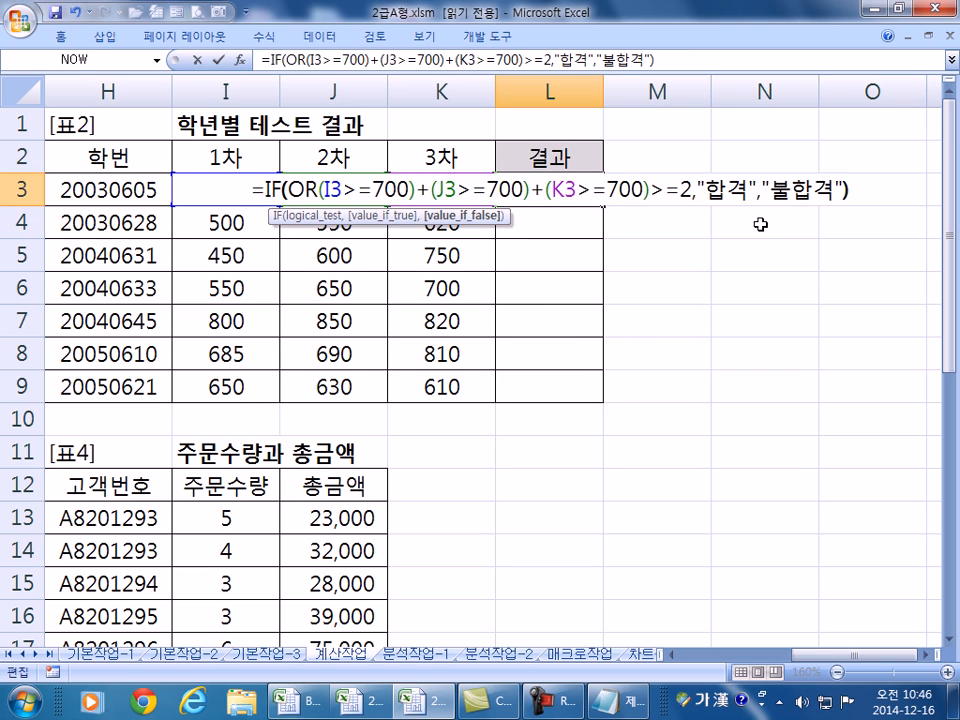
key(Return)
key(Up)
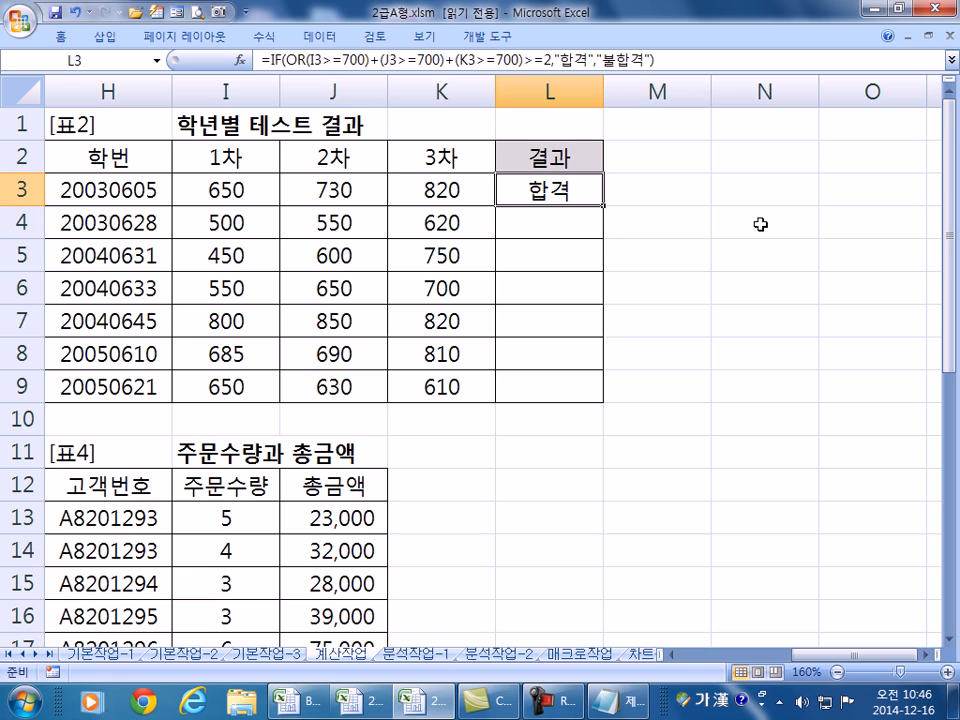
- Fill the 결과 formula down to L9 and check the scores in rows 3 and 7
double_click(604, 208)
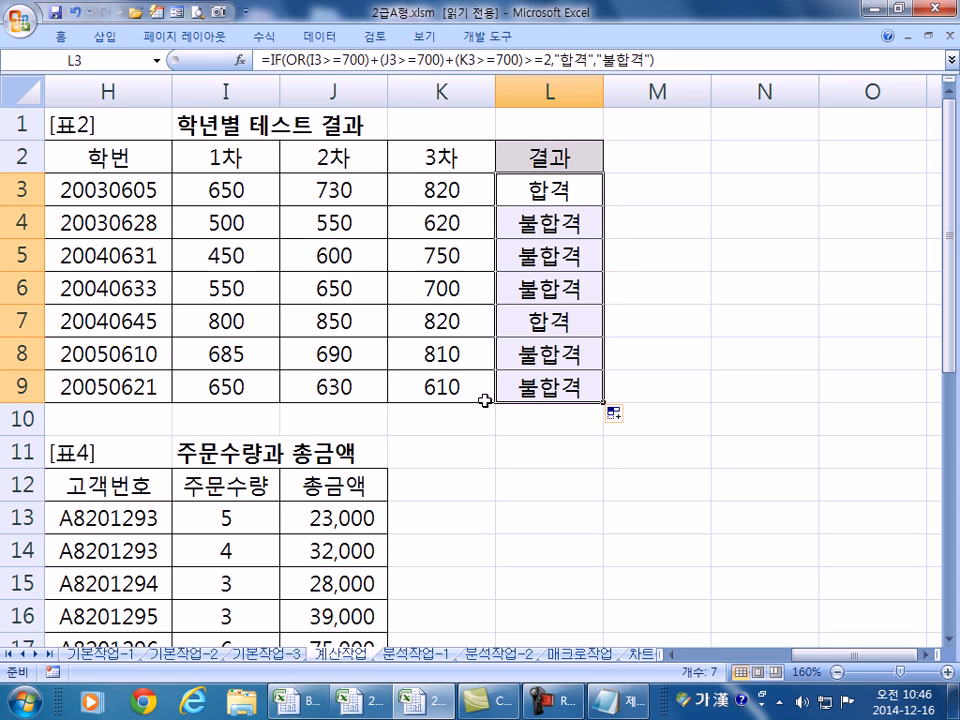
drag(349, 191, 434, 193)
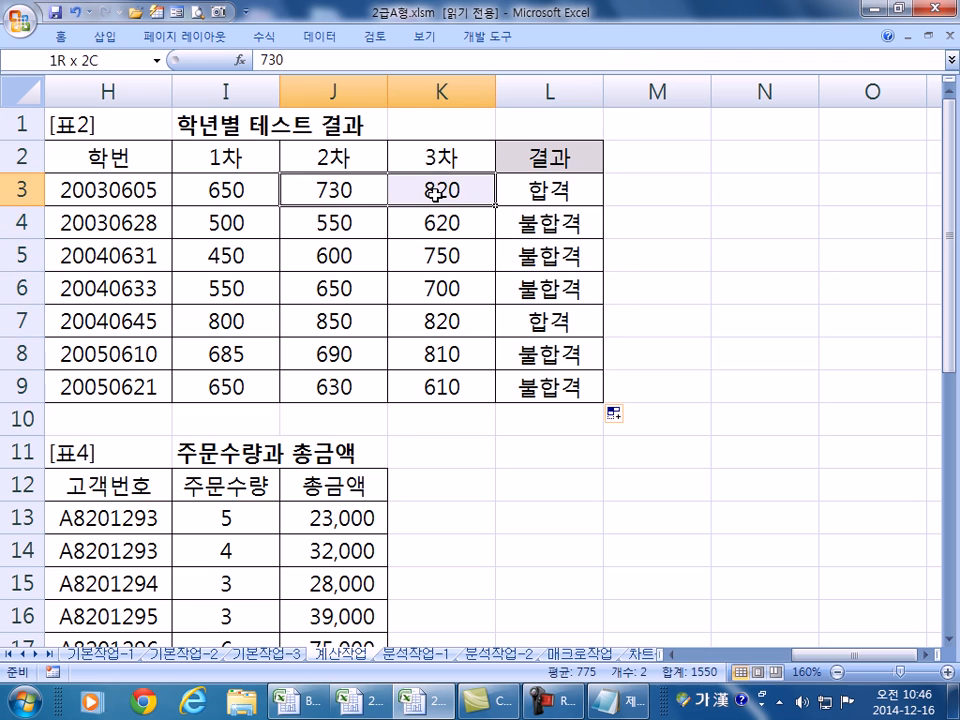
mouse_move(450, 326)
mouse_down()
mouse_move(262, 326)
mouse_move(441, 322)
mouse_up()
- Copy L3's IF/OR formula text and paste it into the Notepad notes
click(561, 189)
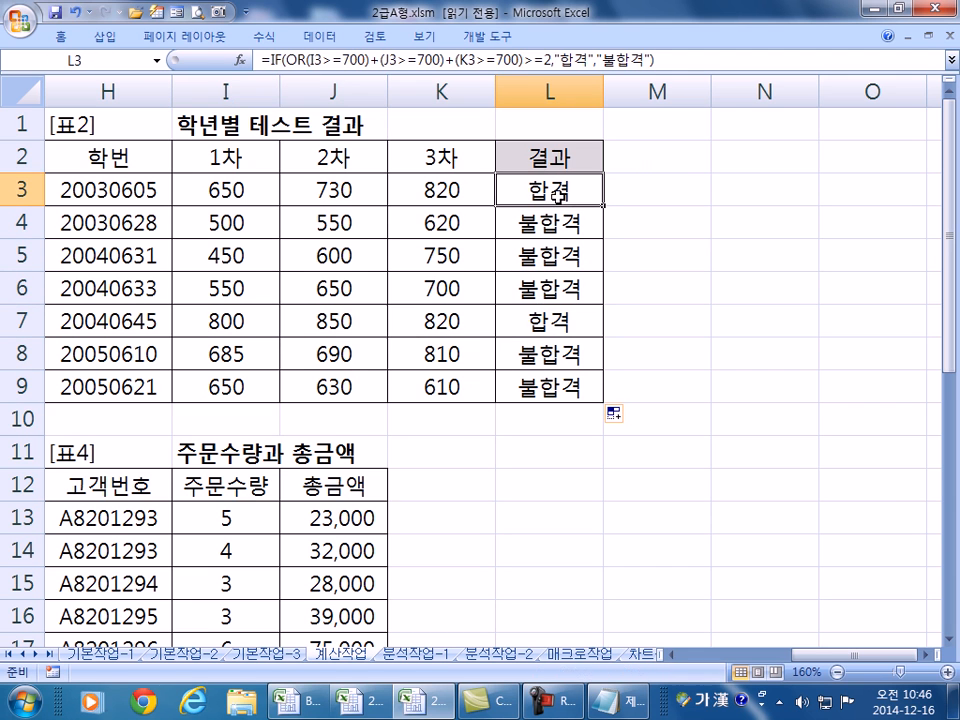
key(F2)
drag(848, 190, 185, 186)
key(ctrl+c)
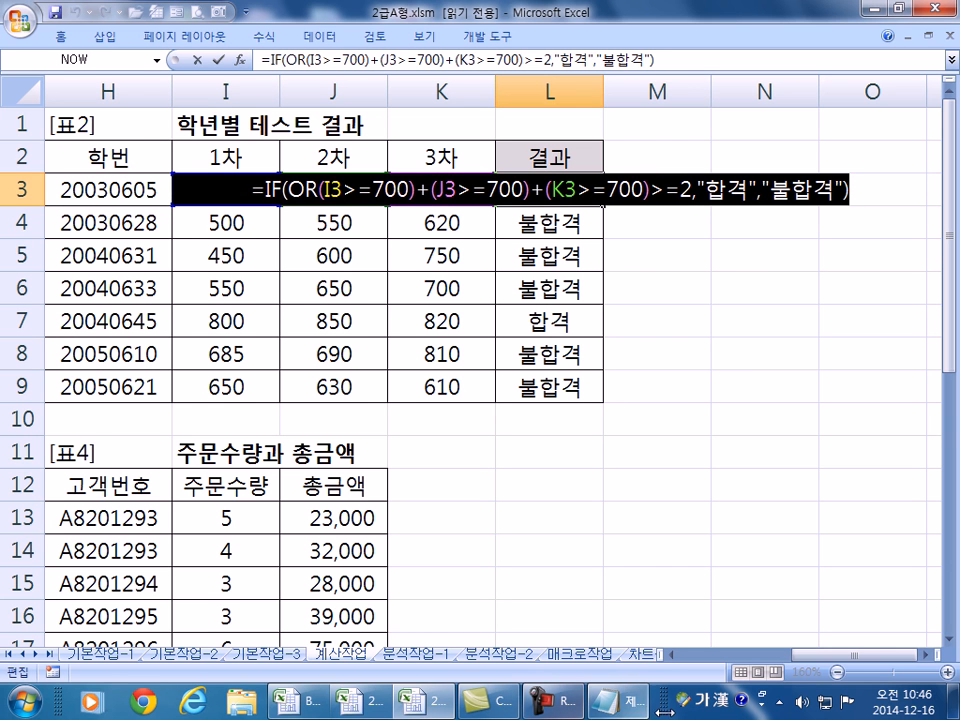
click(618, 700)
key(ctrl+v)
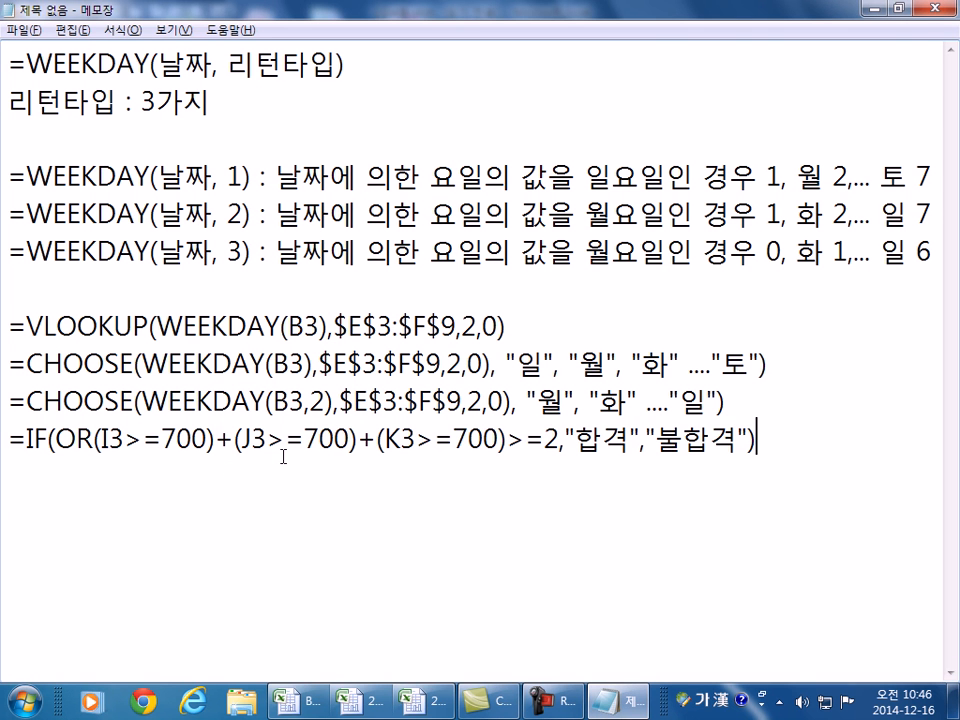
- Add blank lines around the IF formula and paste a copy below it
click(735, 402)
key(Return)
click(797, 493)
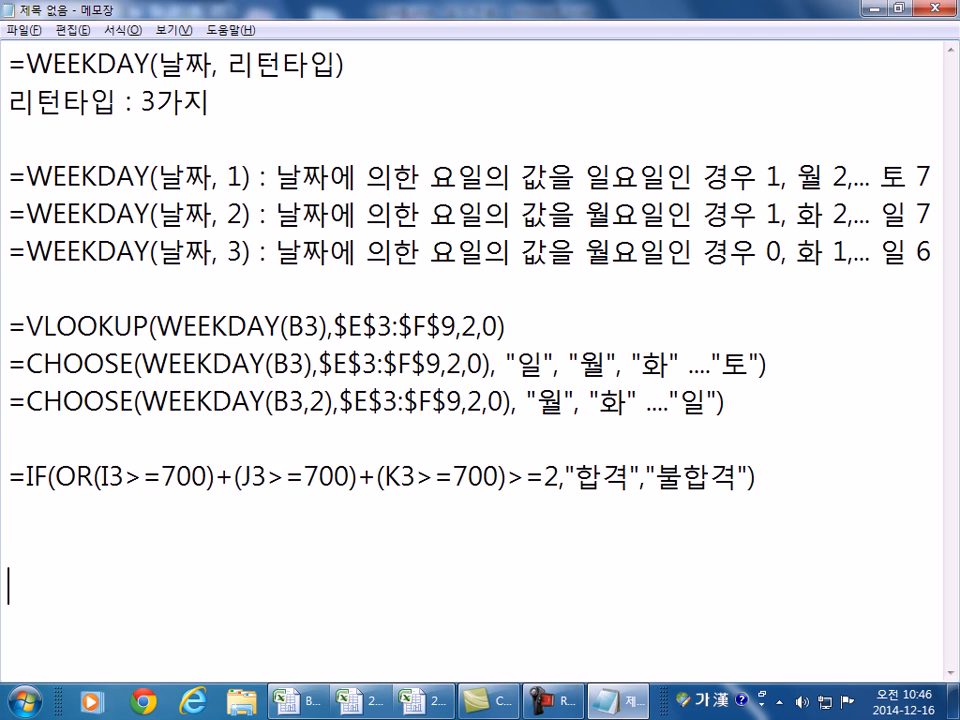
key(Return)
key(Return)
key(Return)
key(Return)
key(Return)
key(Return)
key(Return)
key(Return)
key(Return)
key(Return)
key(Return)
key(Return)
key(Return)
key(Return)
key(Return)
key(Return)
click(161, 100)
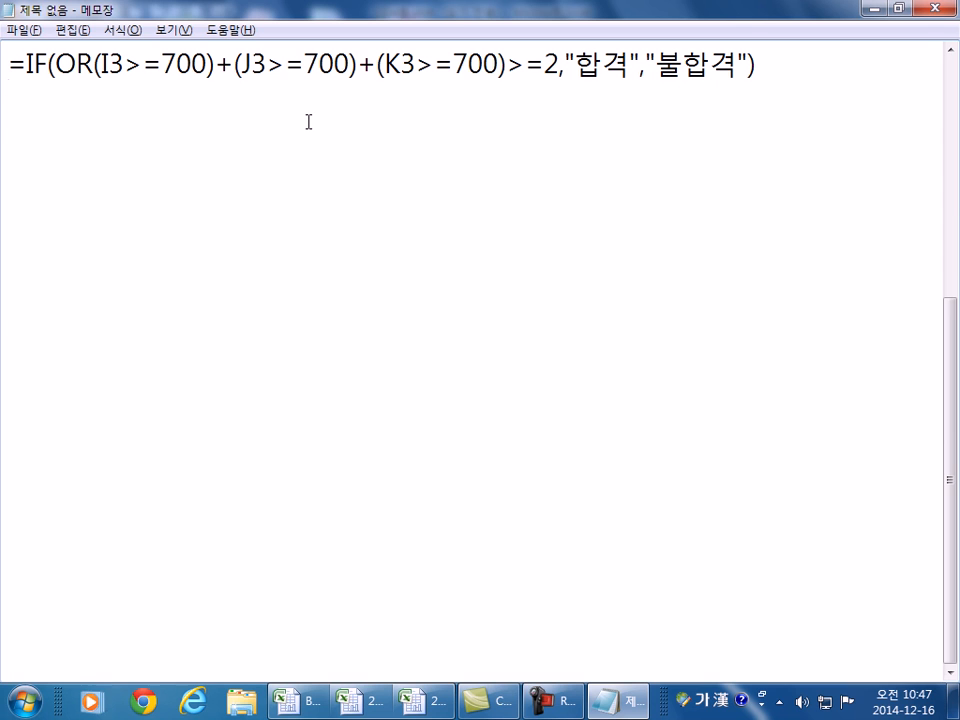
key(ctrl+v)
- In the copy, insert OR before the J3 and K3 comparisons so all three use OR
click(227, 104)
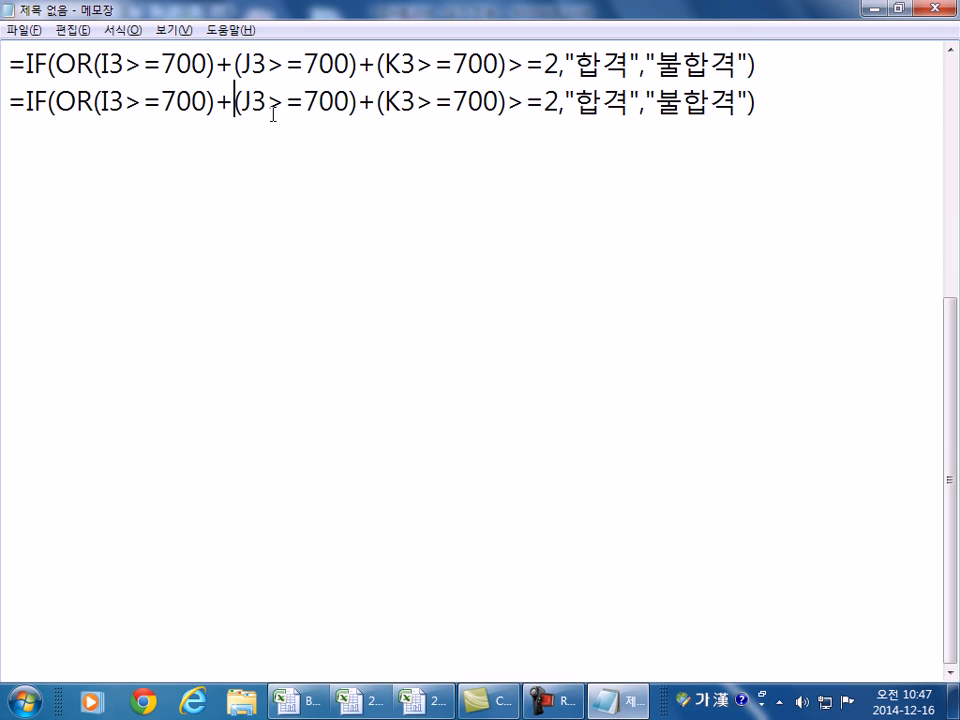
text(ㅐ)
key(BackSpace)
key(Hangul)
text(OT)
key(BackSpace)
text(R)
click(414, 104)
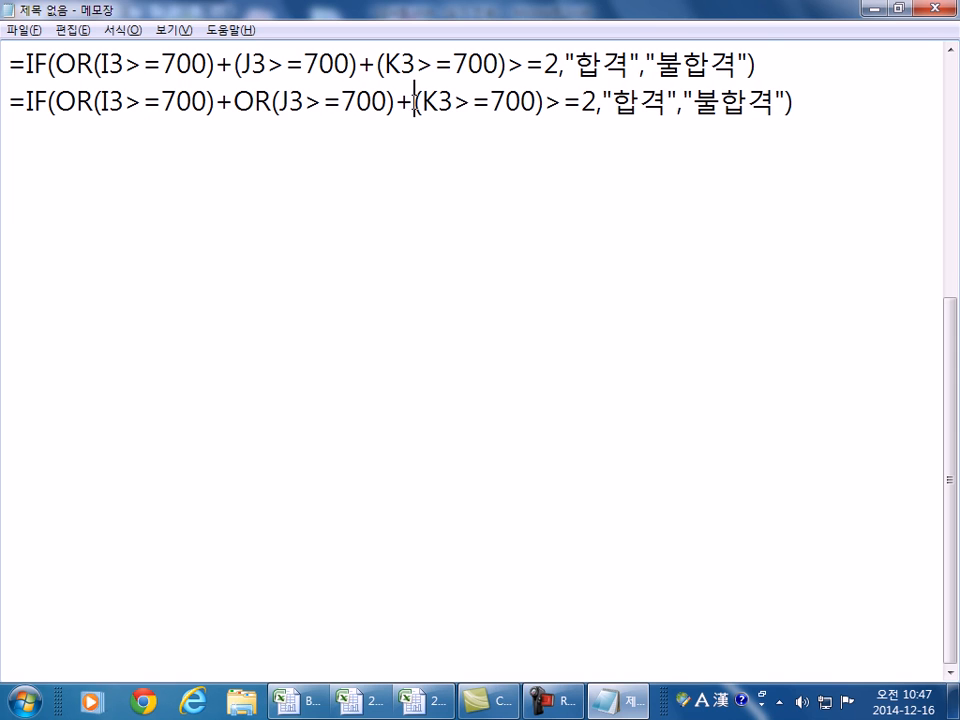
text(OR)
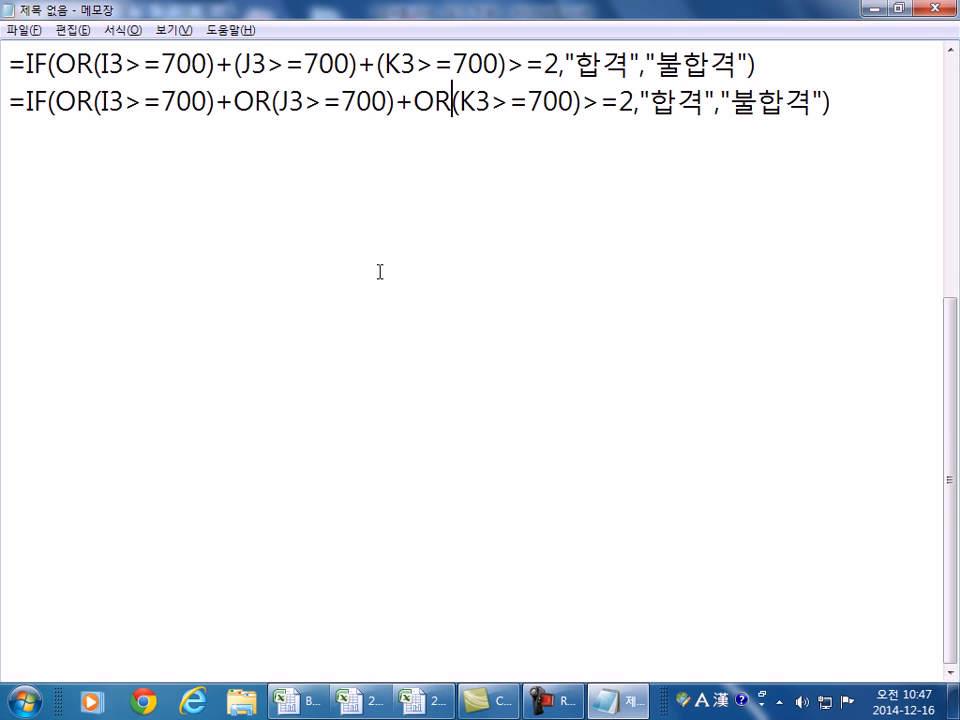
drag(55, 64, 93, 64)
click(233, 64)
- Paste a third copy with OR before the J3 test and the leading OR removed
click(143, 132)
key(ctrl+v)
click(233, 137)
text(OR)
drag(55, 138, 93, 140)
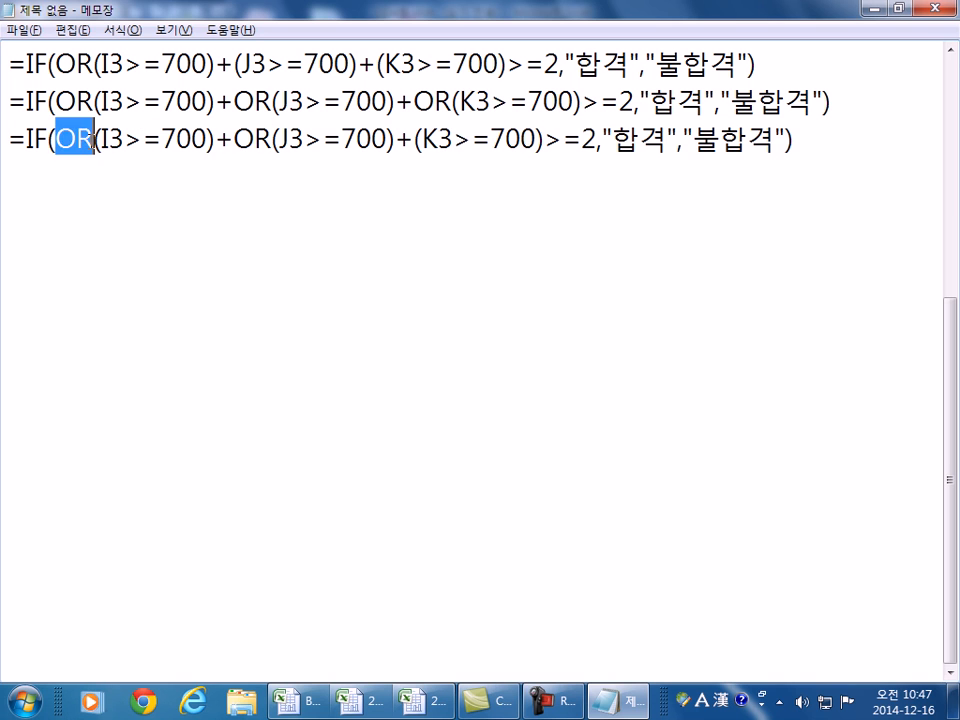
key(Delete)
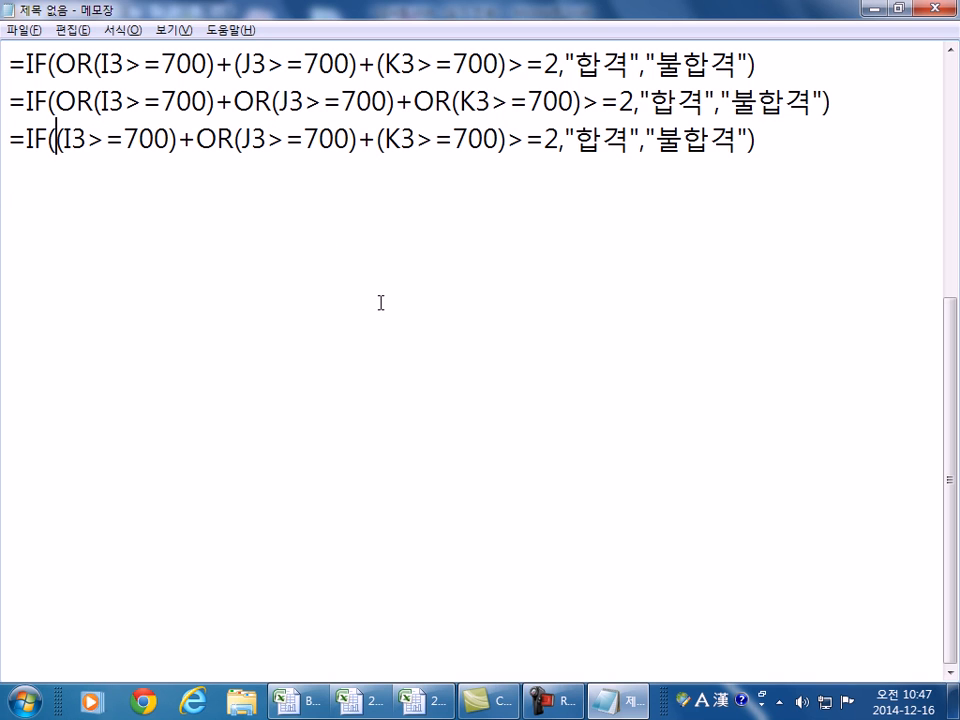
- Paste a fourth copy with the leading OR removed and OR placed before the K3 test
click(122, 172)
key(ctrl+v)
drag(55, 178, 93, 178)
key(Delete)
click(339, 177)
text(OR)
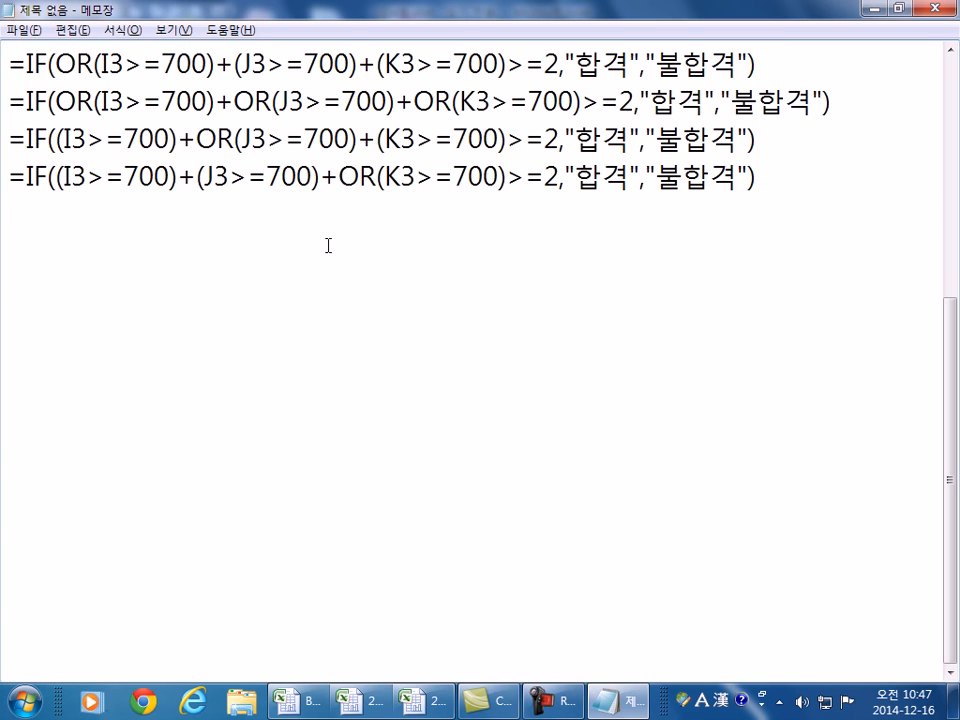
- Move the all-OR variant to the bottom of the list and compare where OR sits in each
drag(11, 100, 11, 137)
key(ctrl+c)
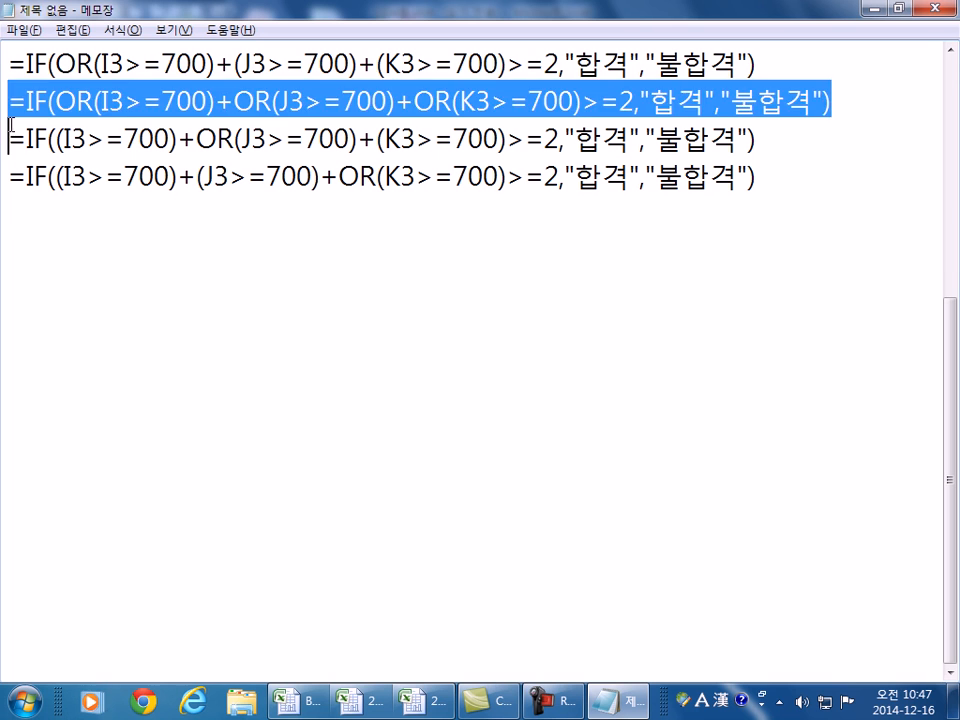
key(Delete)
click(35, 210)
key(ctrl+v)
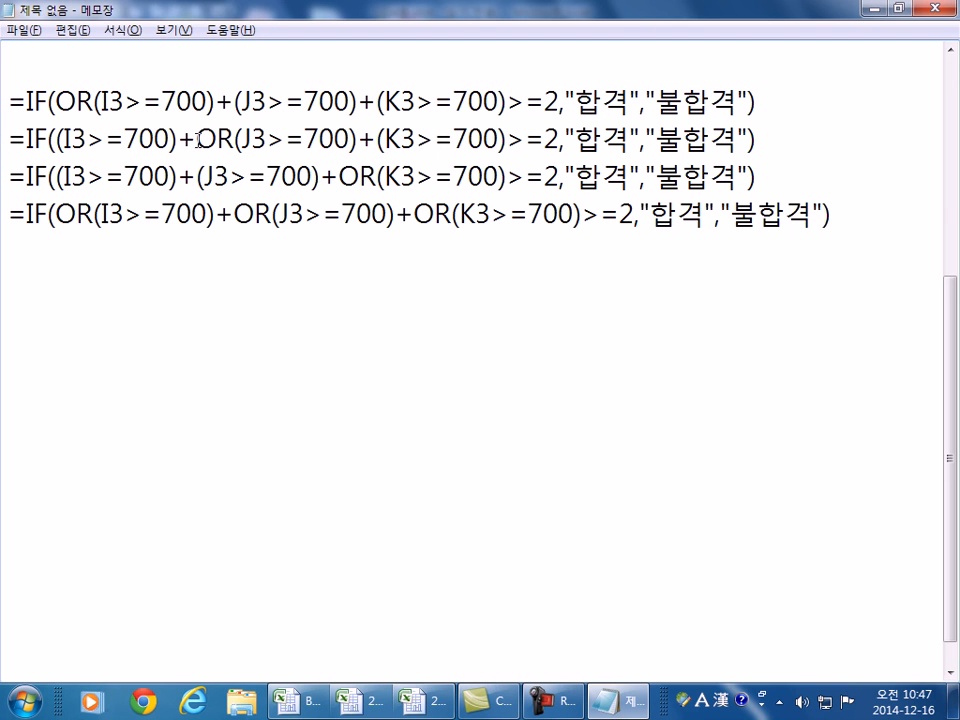
drag(197, 138, 243, 138)
drag(340, 176, 396, 176)
drag(55, 214, 124, 214)
double_click(265, 216)
click(336, 214)
- Paste another all-OR copy and replace its ')+OR(' joins with commas, giving OR(I3>=700,J3>=700,K3>=700)>=2
click(298, 257)
key(ctrl+v)
drag(206, 252, 259, 252)
text(,)
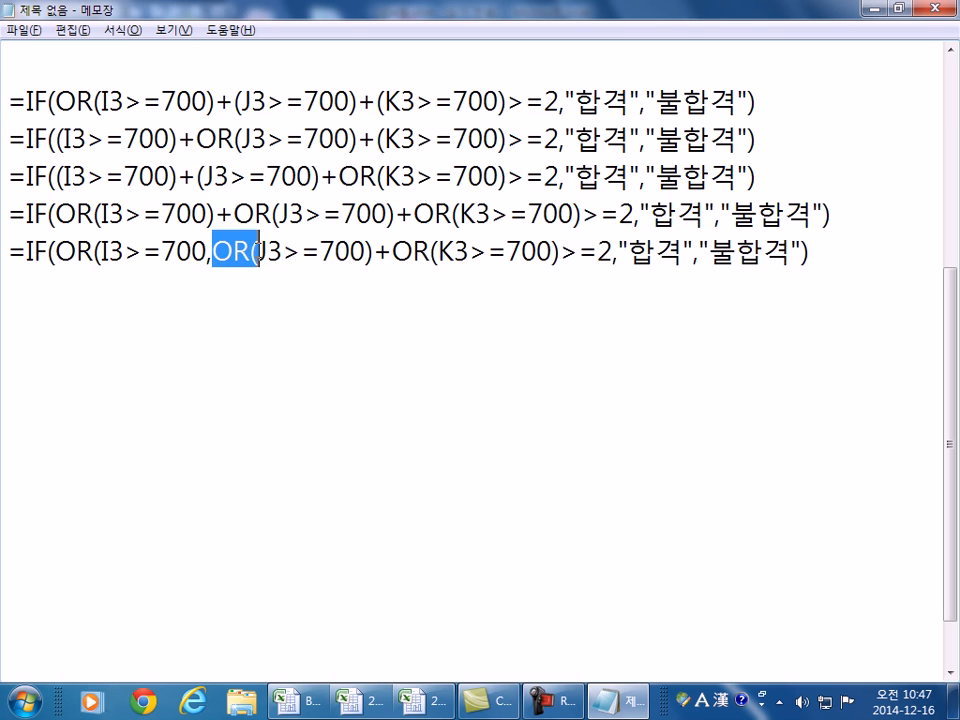
key(Delete)
drag(319, 252, 388, 252)
text(,)
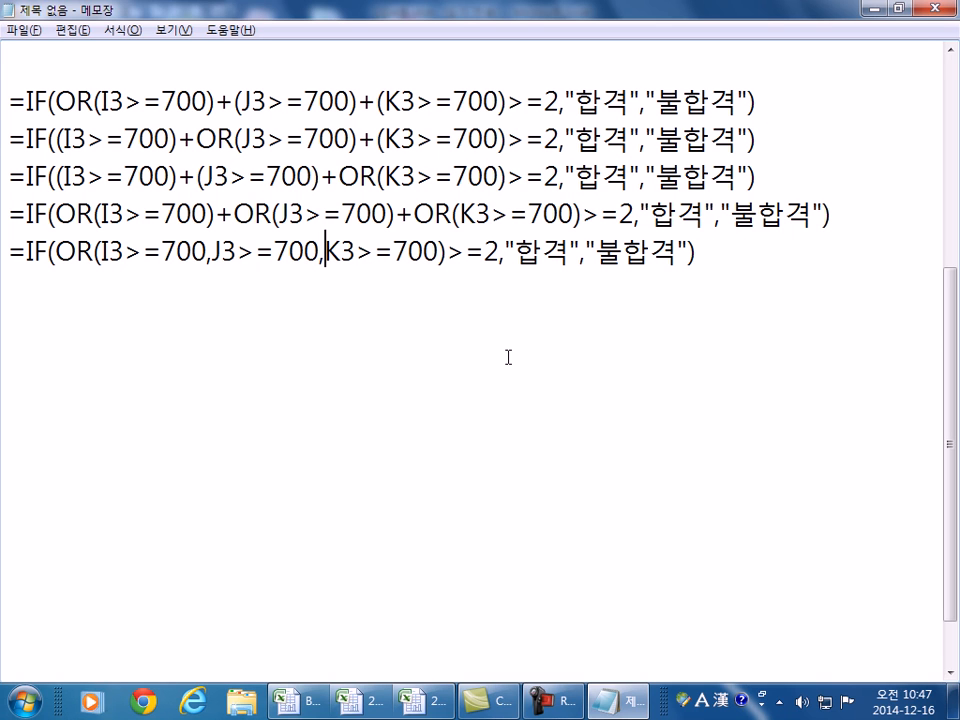
- Review the combined OR condition on the last line against L7's result in Excel
drag(124, 252, 162, 252)
drag(236, 252, 253, 252)
drag(341, 252, 47, 252)
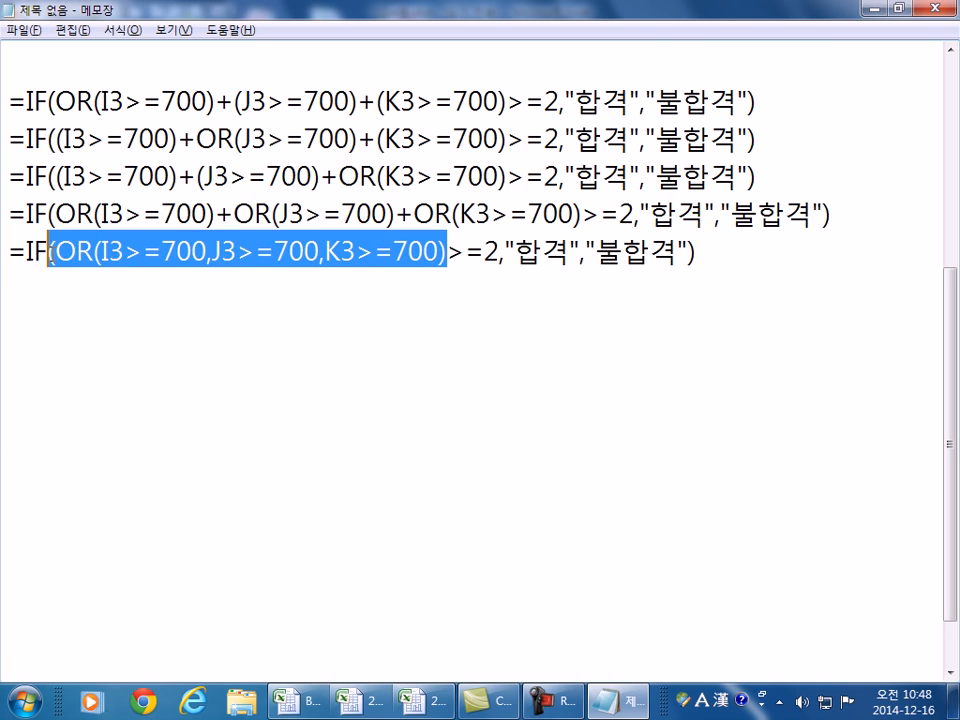
key(alt+Tab)
key(Escape)
click(538, 325)
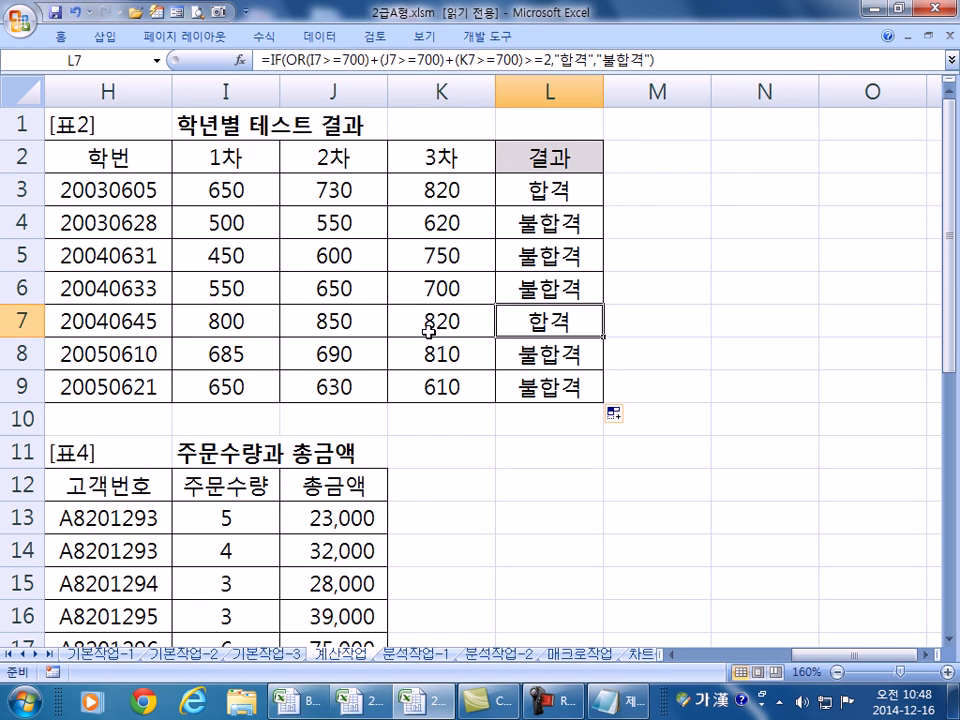
key(alt+Tab)
drag(107, 251, 394, 252)
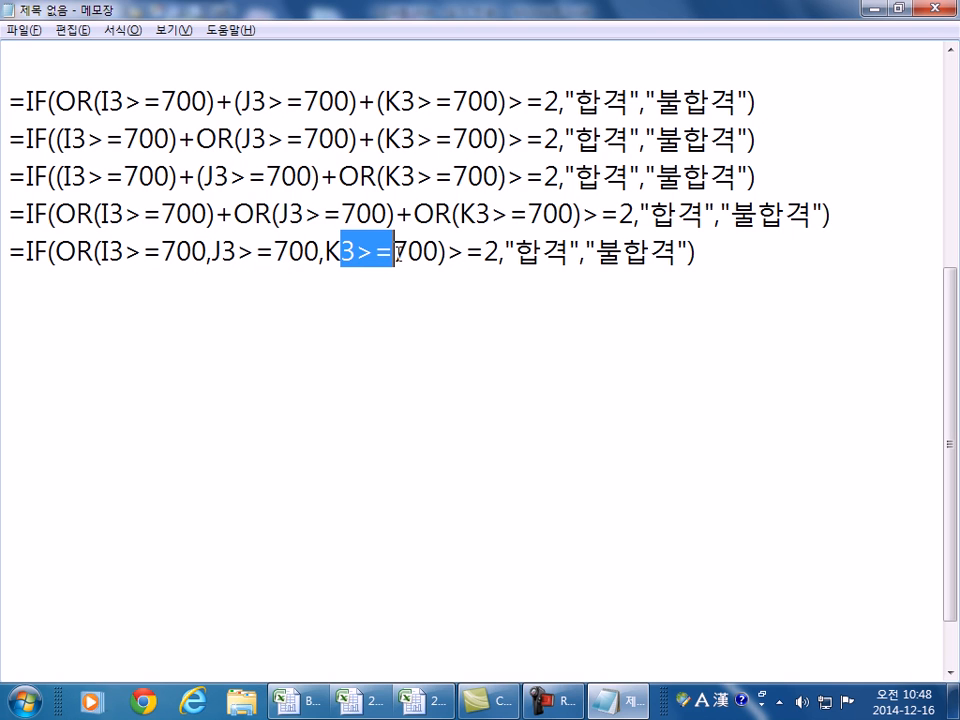
drag(56, 252, 445, 252)
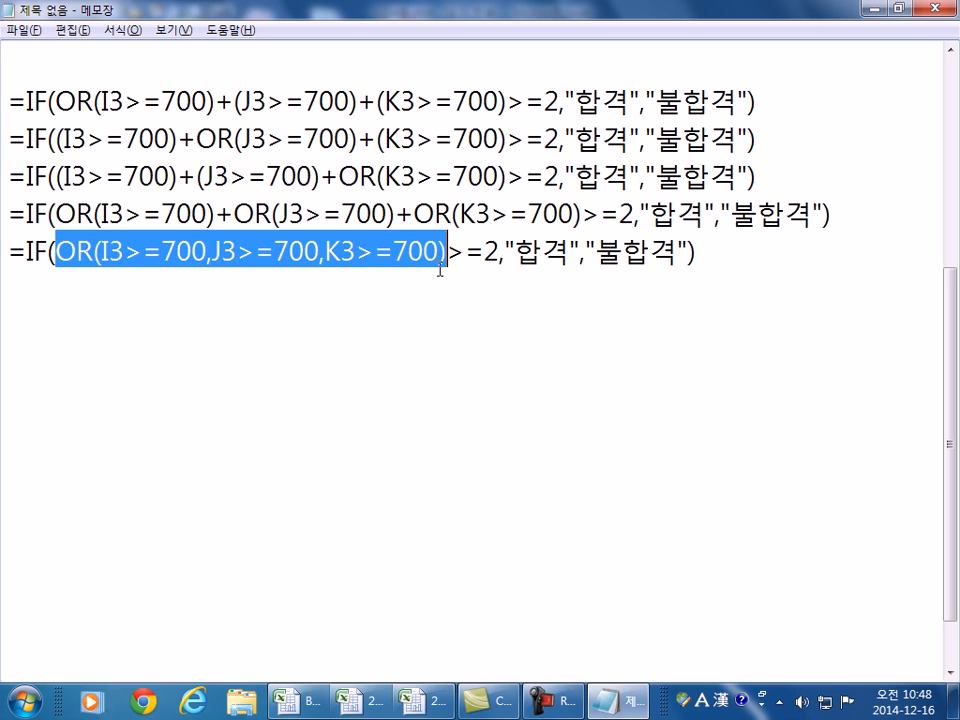
click(418, 296)
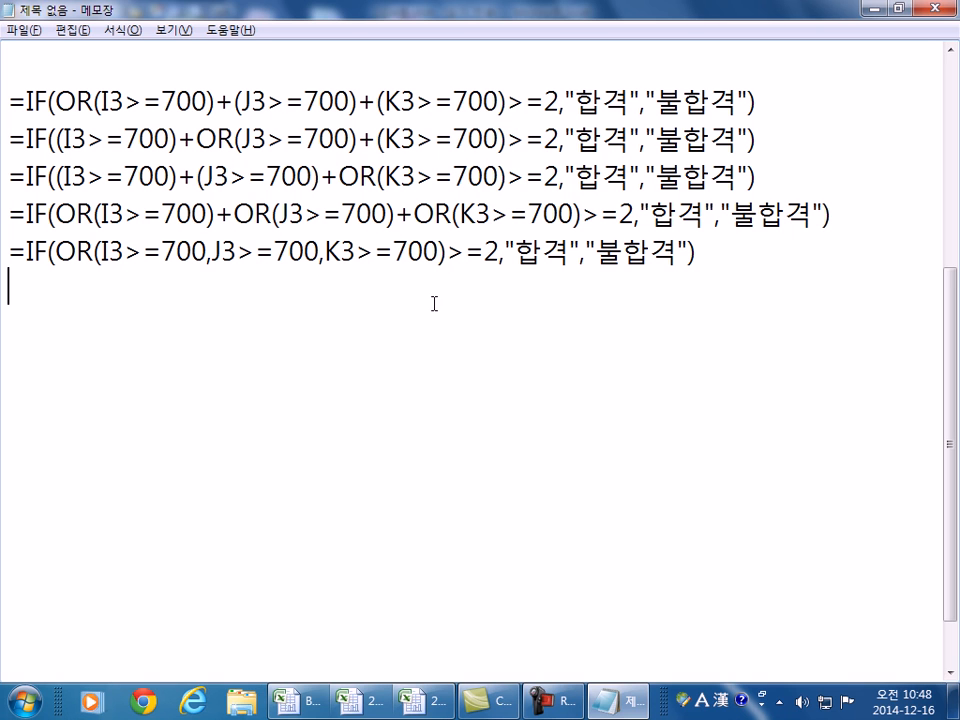
- Write the example =IF(5>4,"크다","아니다") on a new line below the variants
text(=IF)
key(Home)
key(Return)
key(End)
text((5>4)
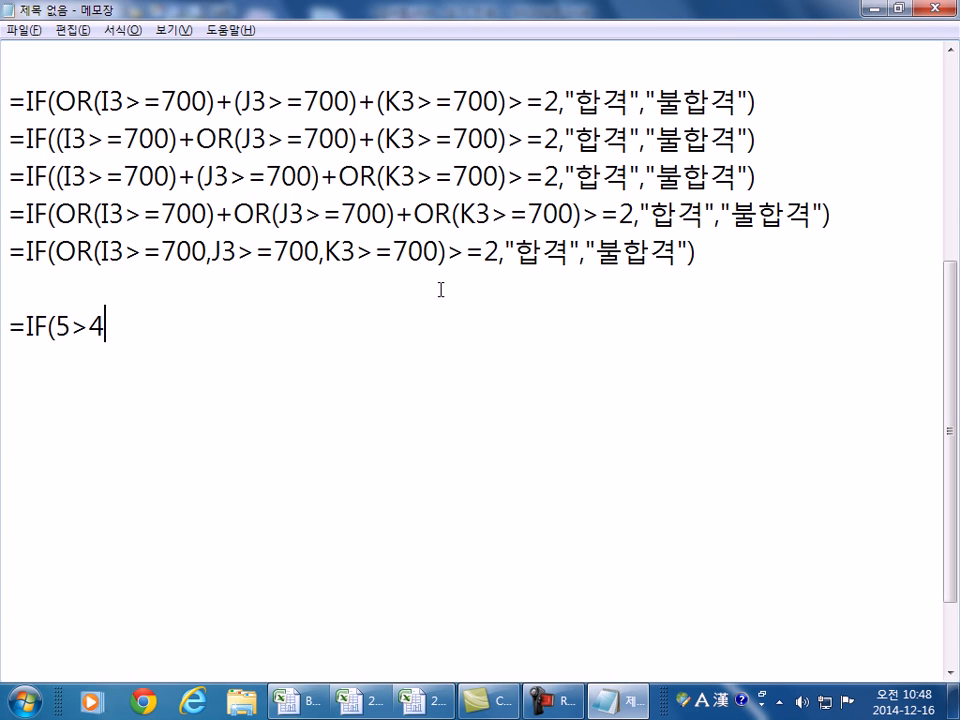
text(,")
key(Hangul)
text(크다",")
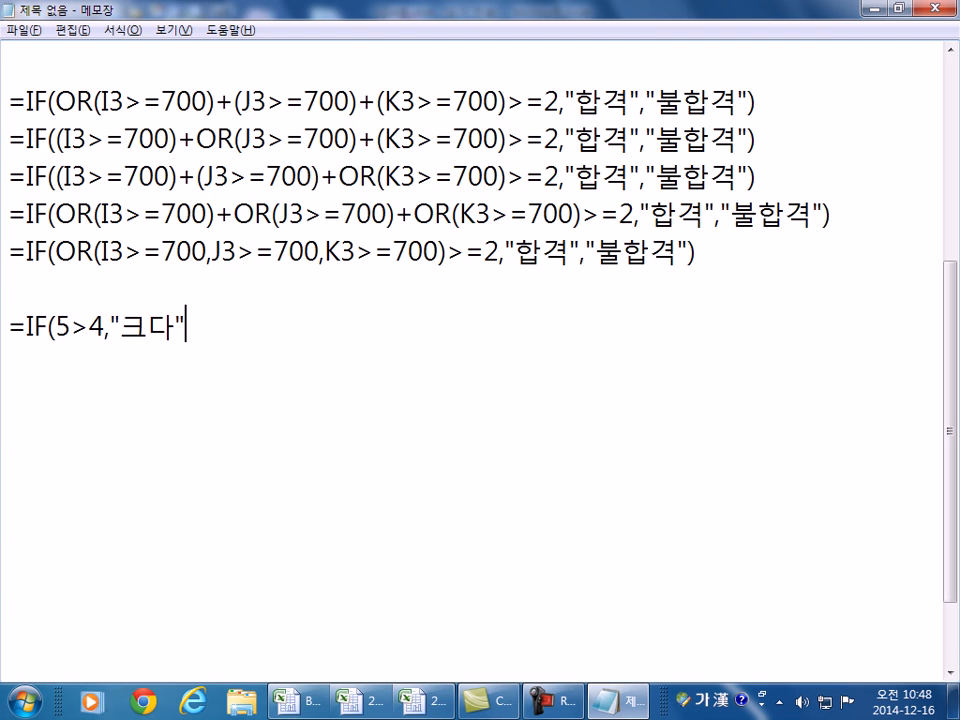
key(Hangul)
text(DKS)
key(BackSpace)
key(BackSpace)
key(BackSpace)
key(Hangul)
text(안ㄷ)
key(BackSpace)
key(BackSpace)
text(나)
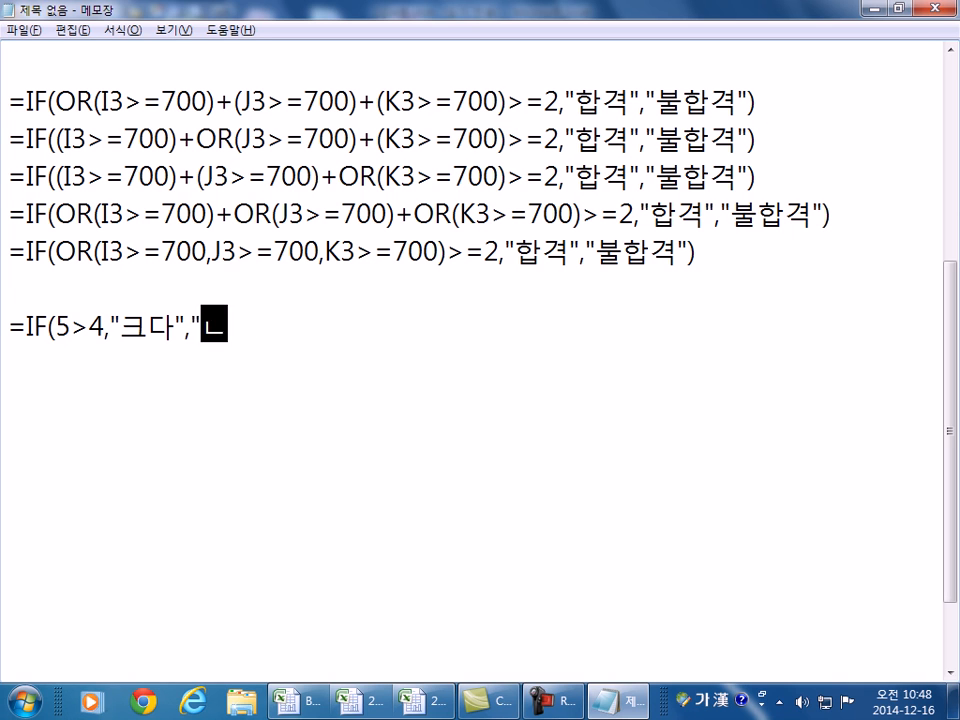
key(BackSpace)
key(BackSpace)
text(ㅇ)
text("))
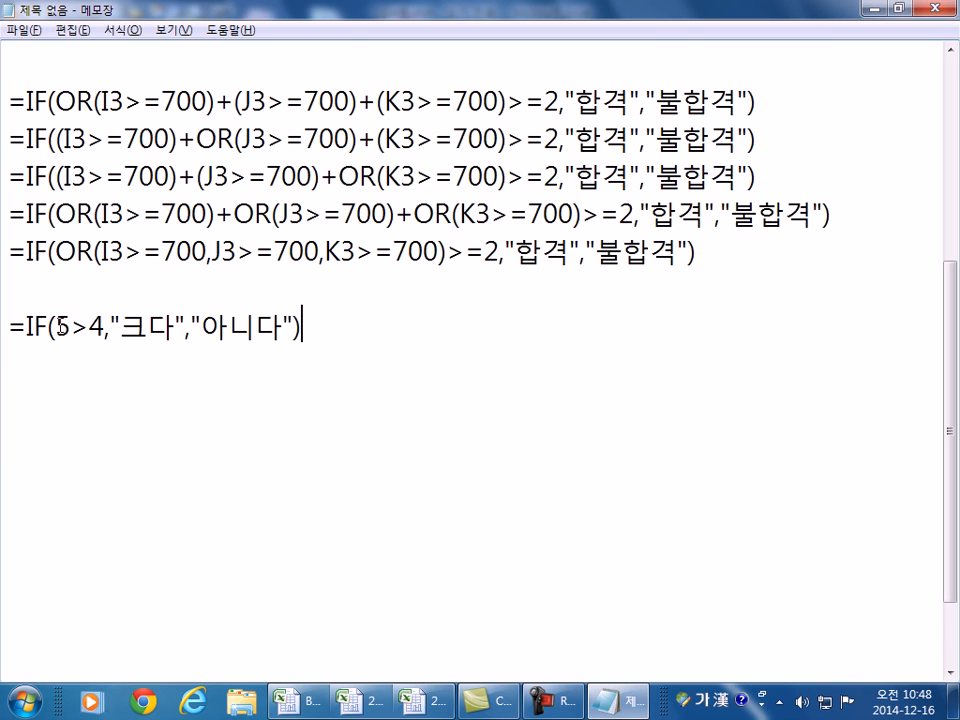
- Duplicate the example line and make the copy's condition just 1
drag(55, 326, 104, 326)
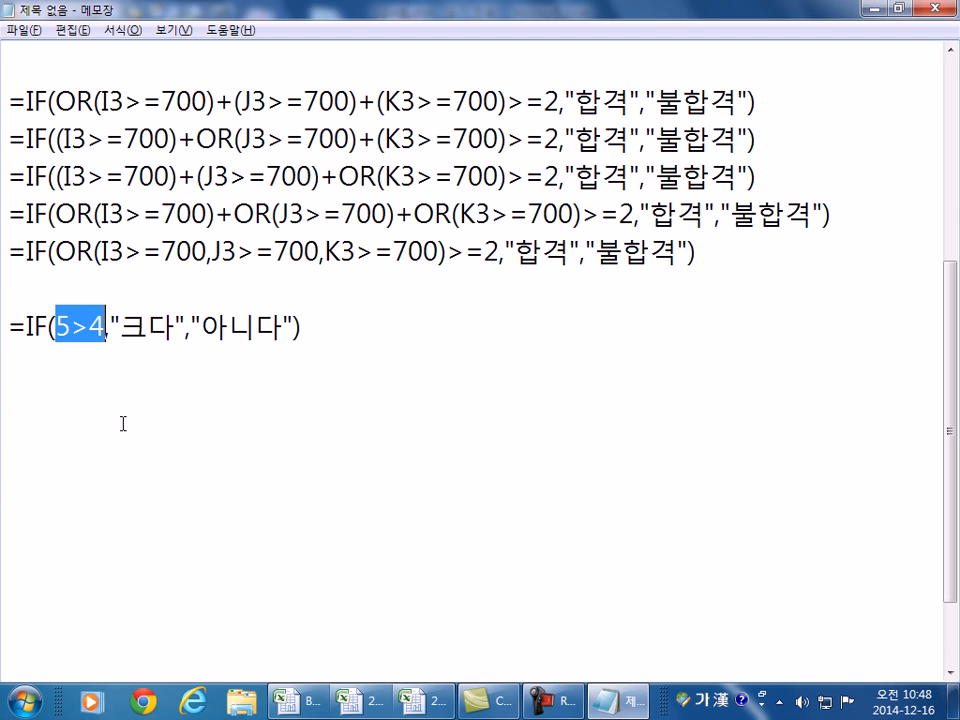
drag(9, 326, 104, 364)
click(15, 358)
text(=IF(5>4,"크다","아니다"))
text(1)
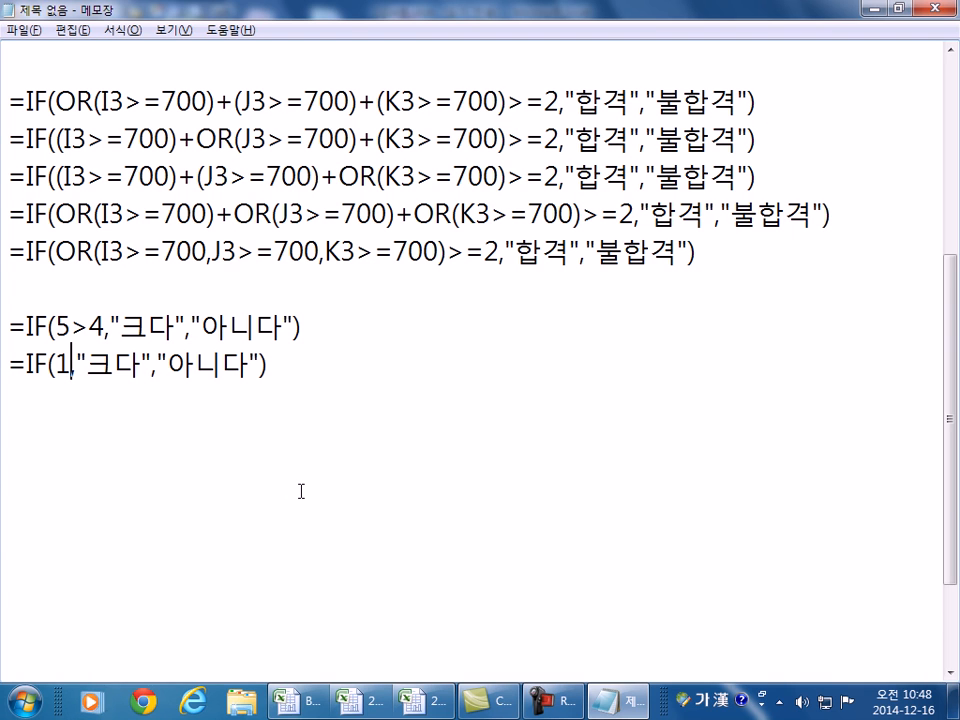
- Change the first example's condition from 5>4 to 5>14
drag(70, 326, 90, 326)
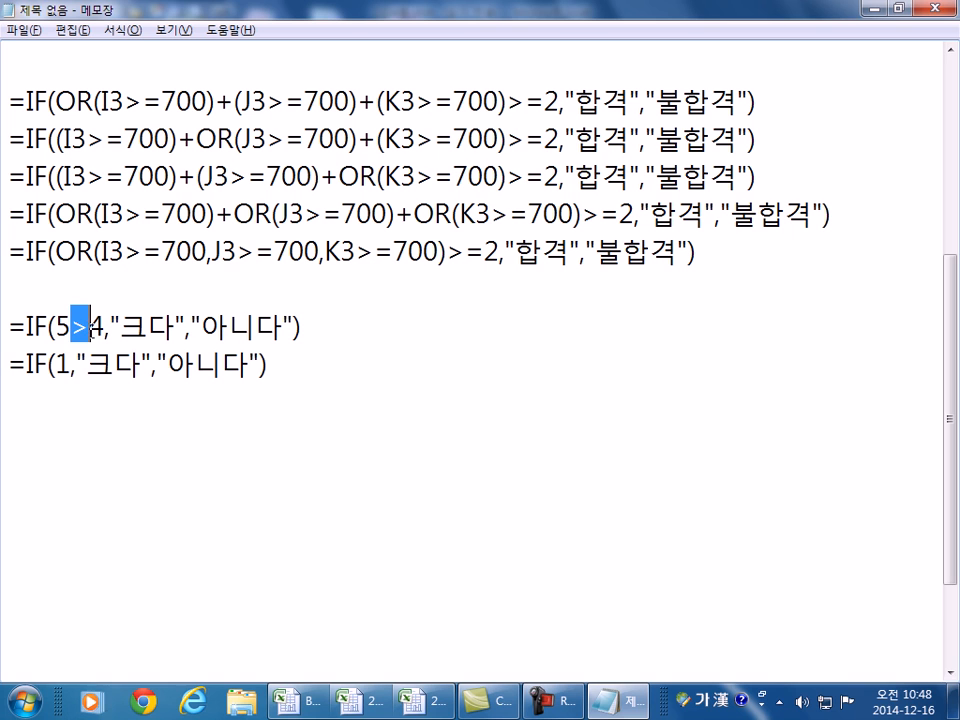
text(/////////////)
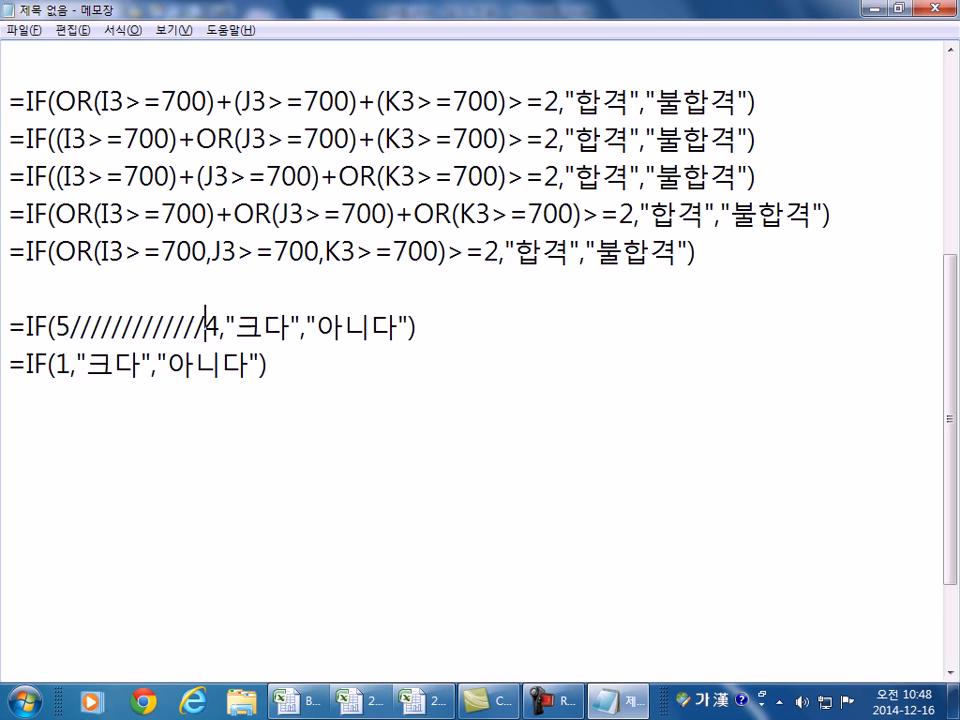
key(BackSpace)
key(BackSpace)
key(BackSpace)
key(BackSpace)
key(BackSpace)
key(BackSpace)
key(BackSpace)
key(BackSpace)
key(BackSpace)
key(BackSpace)
key(BackSpace)
key(BackSpace)
key(BackSpace)
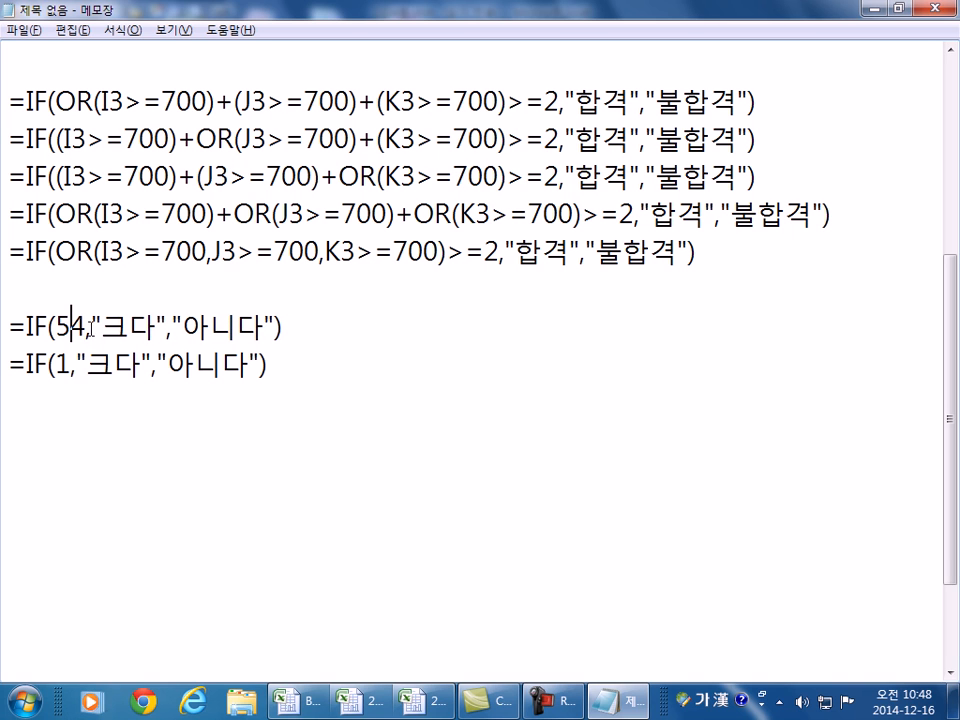
text(<)
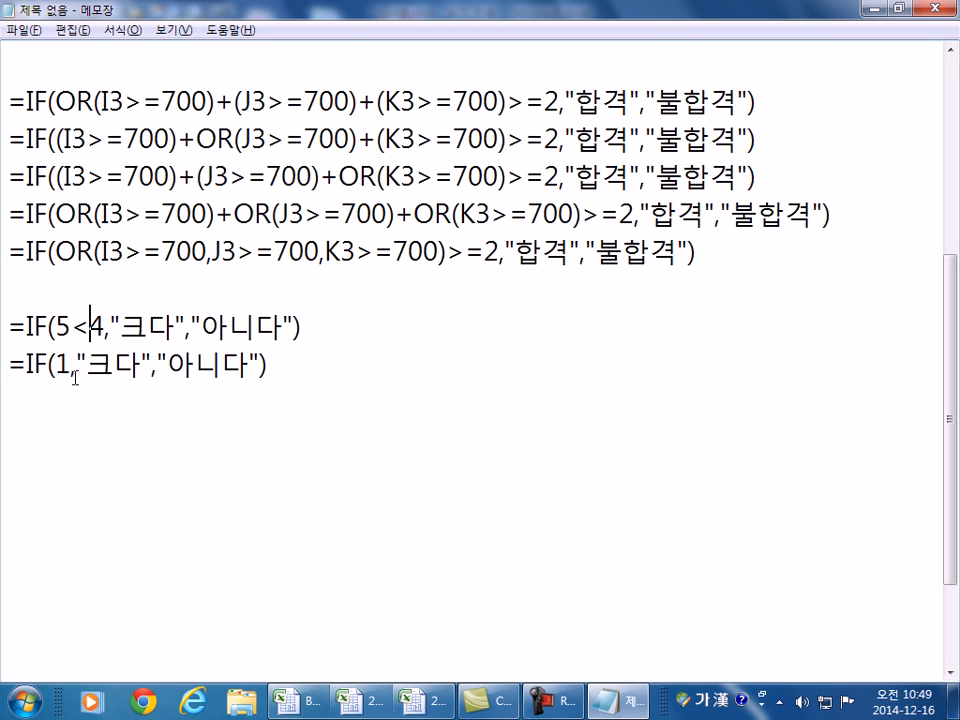
drag(72, 327, 89, 327)
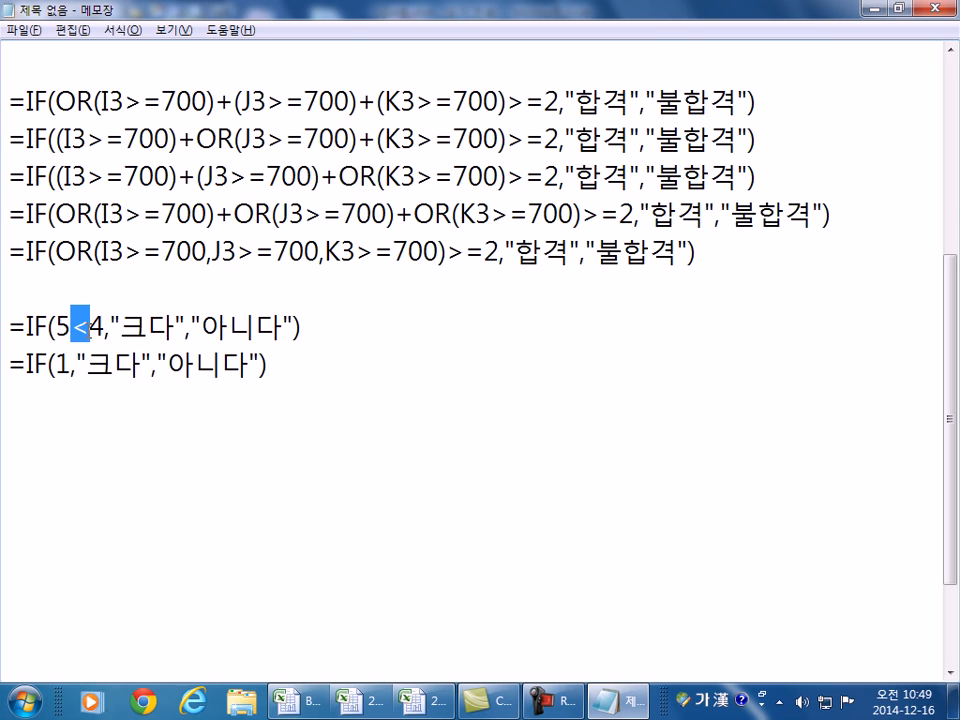
text(>1)
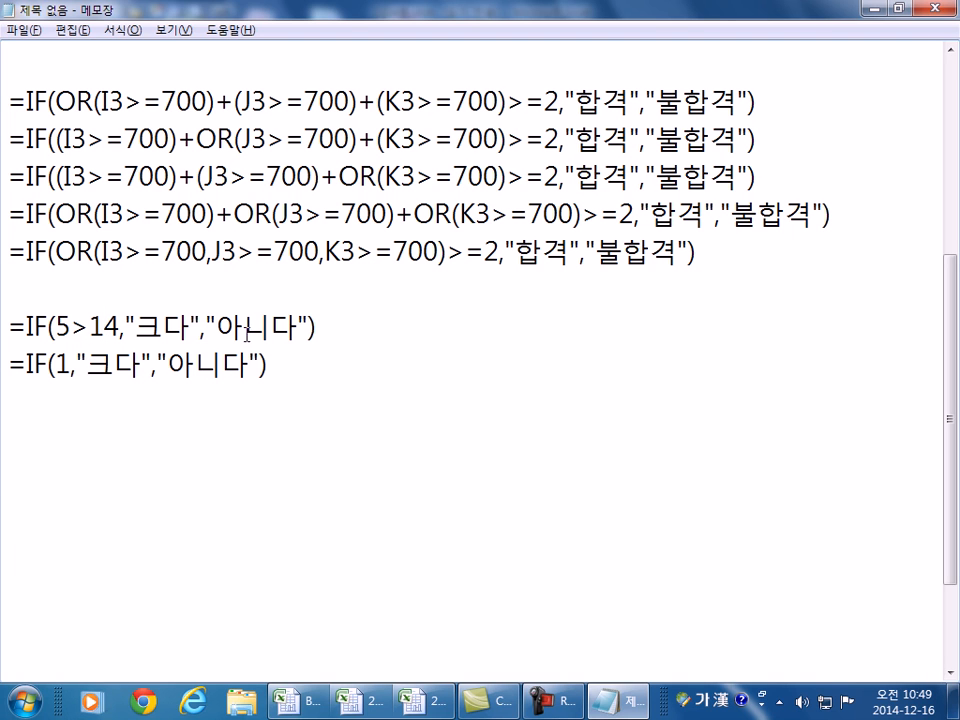
- Change the second example's condition from 1 to 0
drag(56, 364, 71, 364)
text(0)
drag(56, 101, 507, 104)
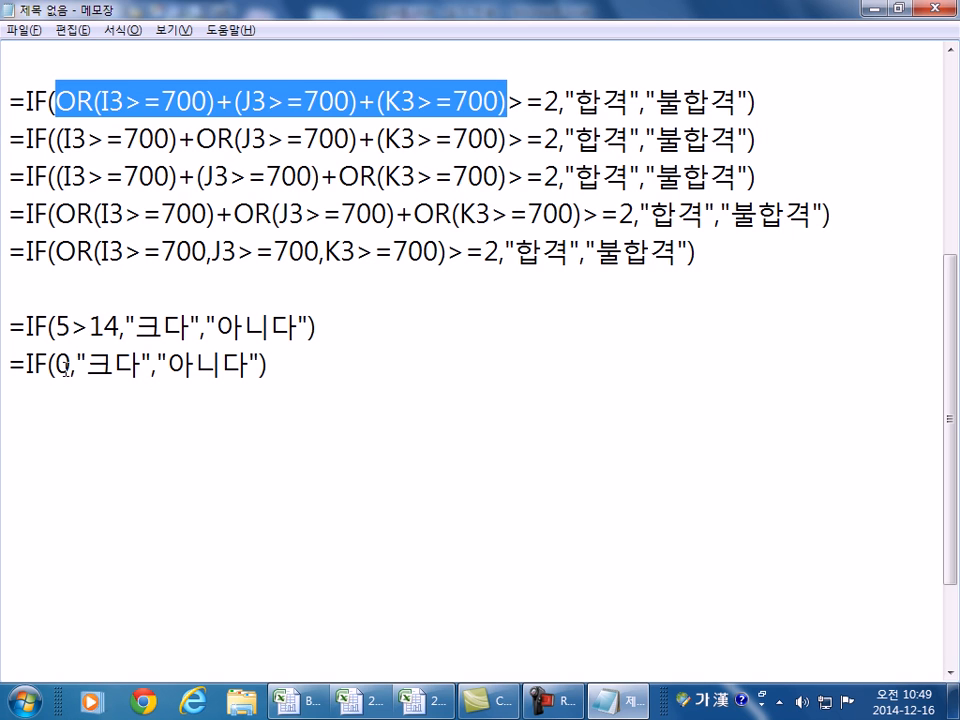
click(64, 418)
- Add the line '참 = 1, 거짓 = 0' below the IF examples and fix its spacing
text(참 = 1, 거짓 = 0)
key(Left)
key(Left)
key(Left)
key(Left)
key(Left)
key(Left)
key(Left)
key(Left)
key(Left)
key(End)
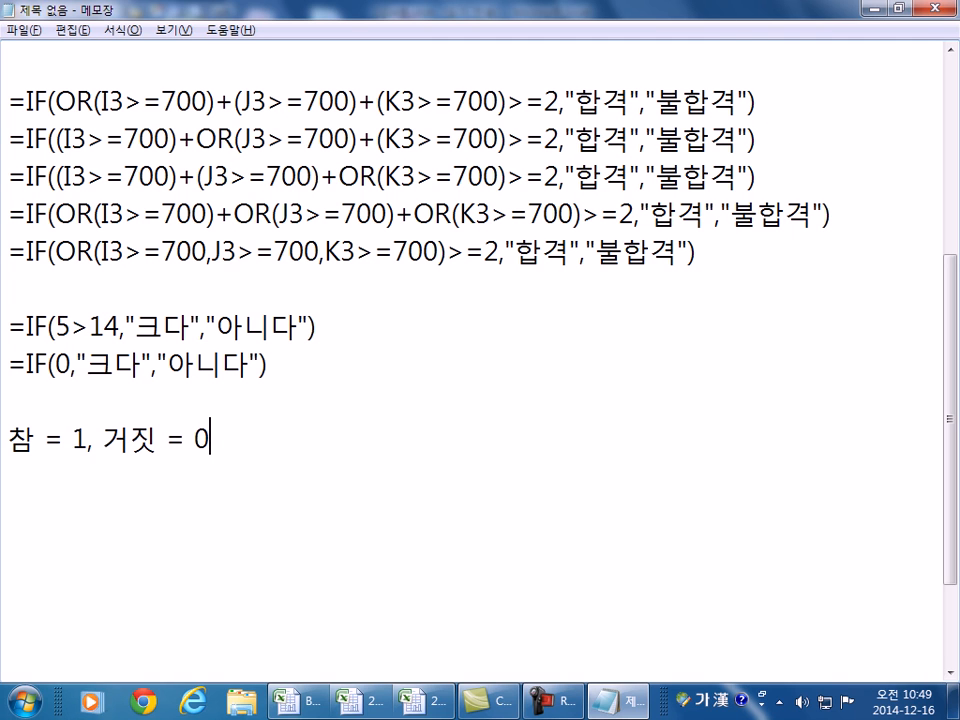
- Review the I3, J3 and K3 comparisons in the second formula against the Excel results
drag(63, 137, 166, 137)
key(alt+Tab)
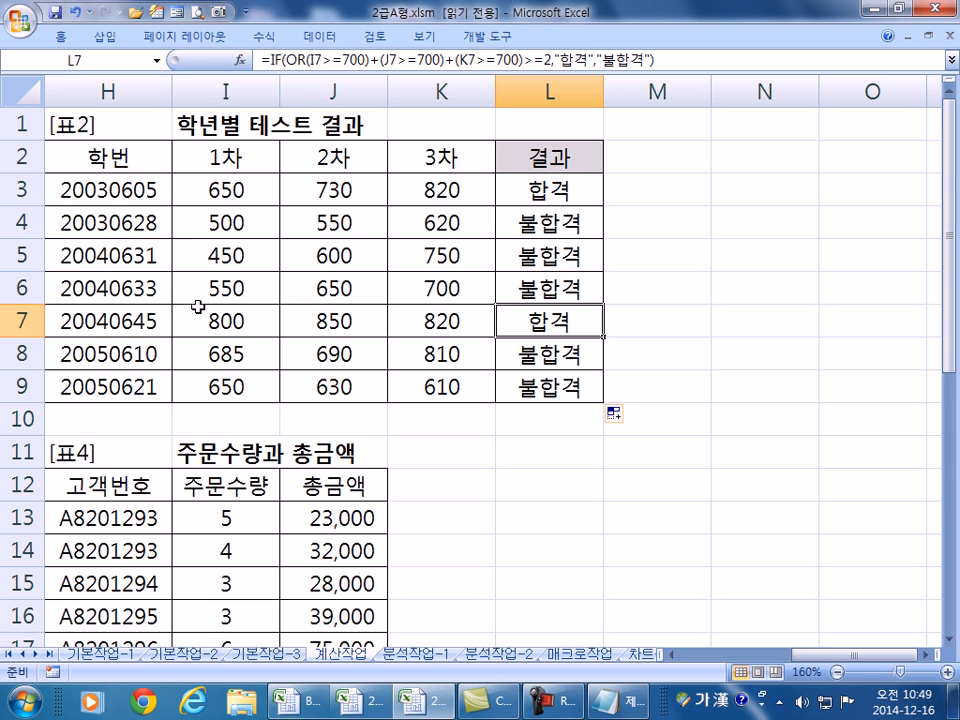
key(alt+Tab)
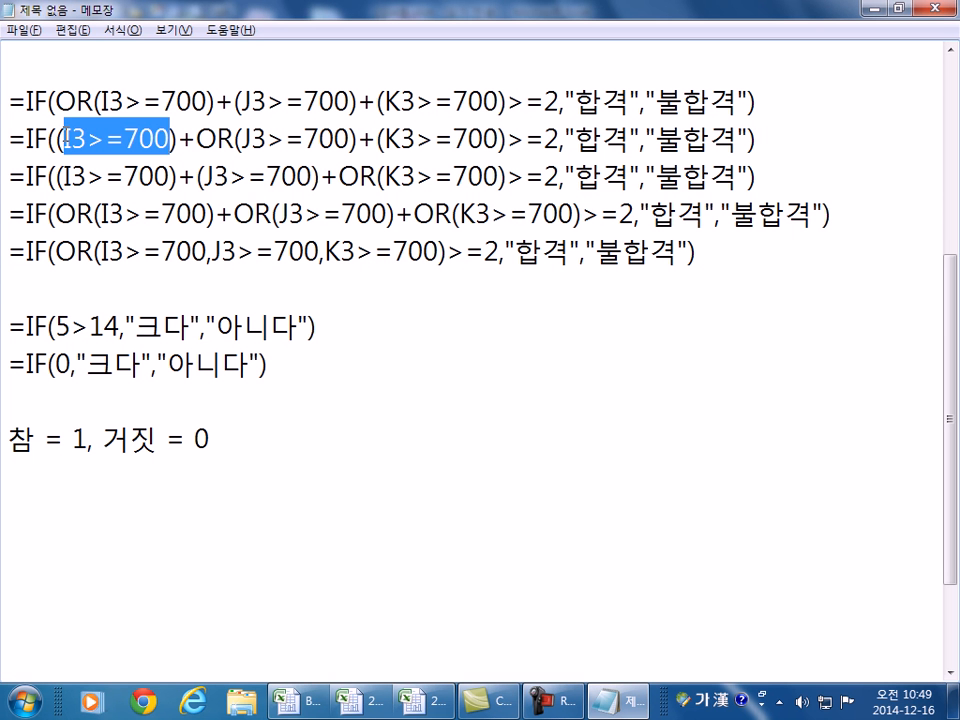
drag(251, 138, 498, 138)
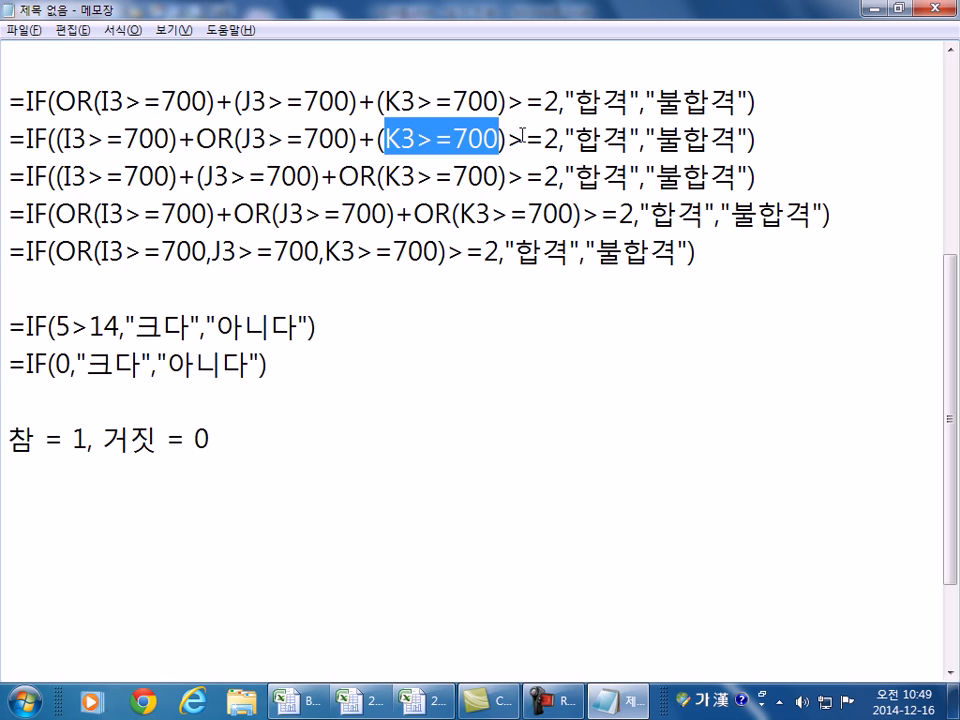
drag(105, 138, 145, 138)
drag(242, 138, 320, 138)
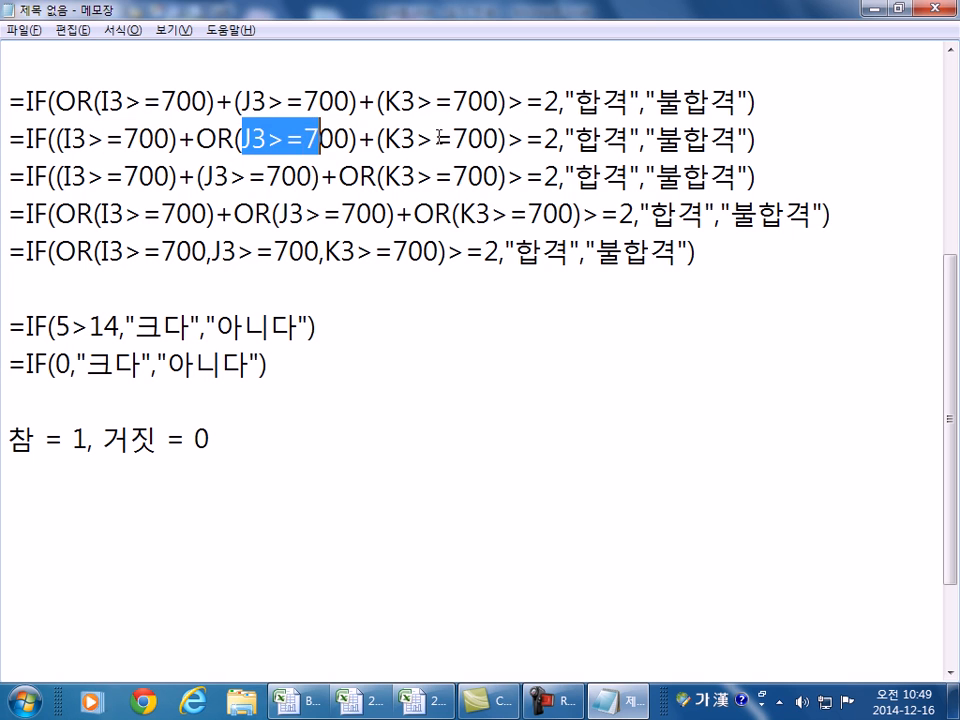
drag(454, 138, 462, 138)
drag(86, 138, 137, 138)
drag(252, 138, 305, 138)
drag(416, 138, 468, 138)
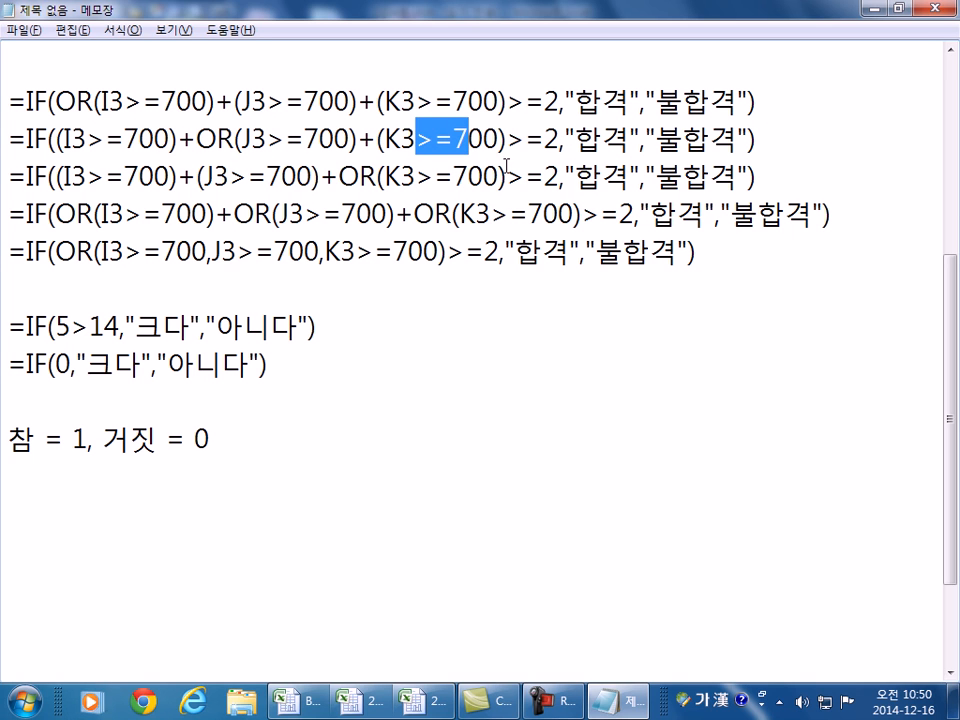
drag(8, 95, 15, 124)
key(ctrl+c)
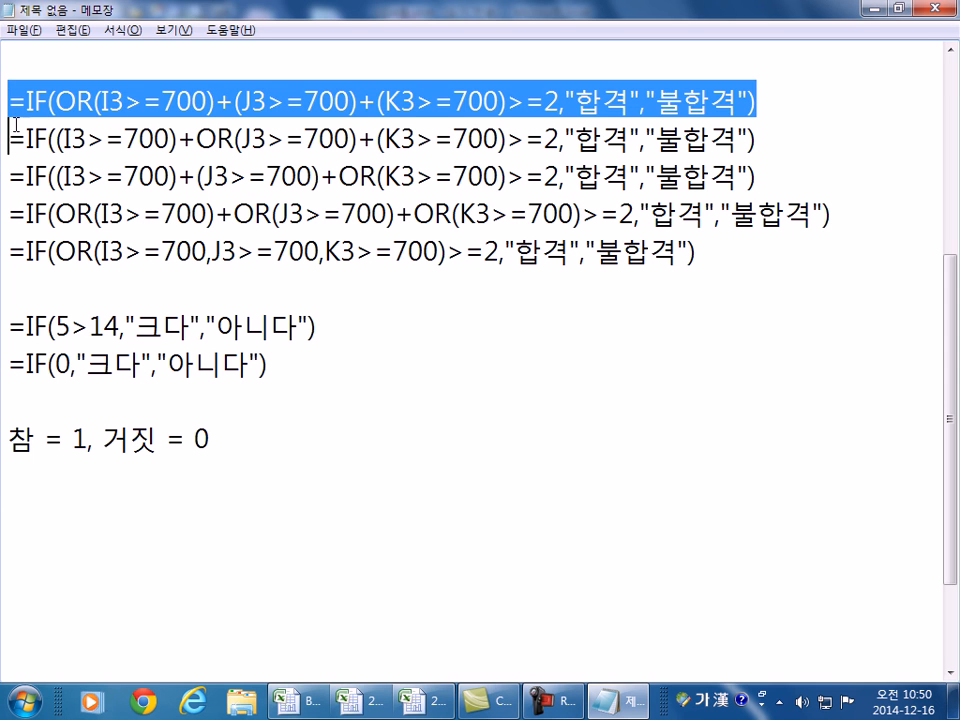
- Paste a copy of the first formula as line 6 and delete its OR
click(21, 264)
click(32, 276)
key(ctrl+v)
drag(53, 289, 92, 289)
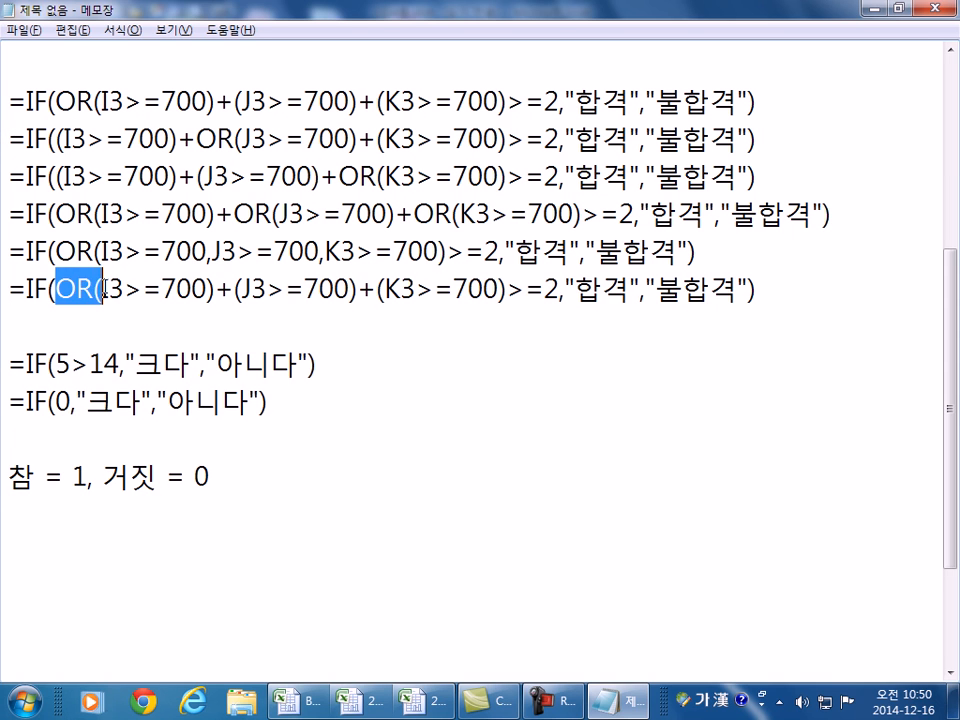
key(BackSpace)
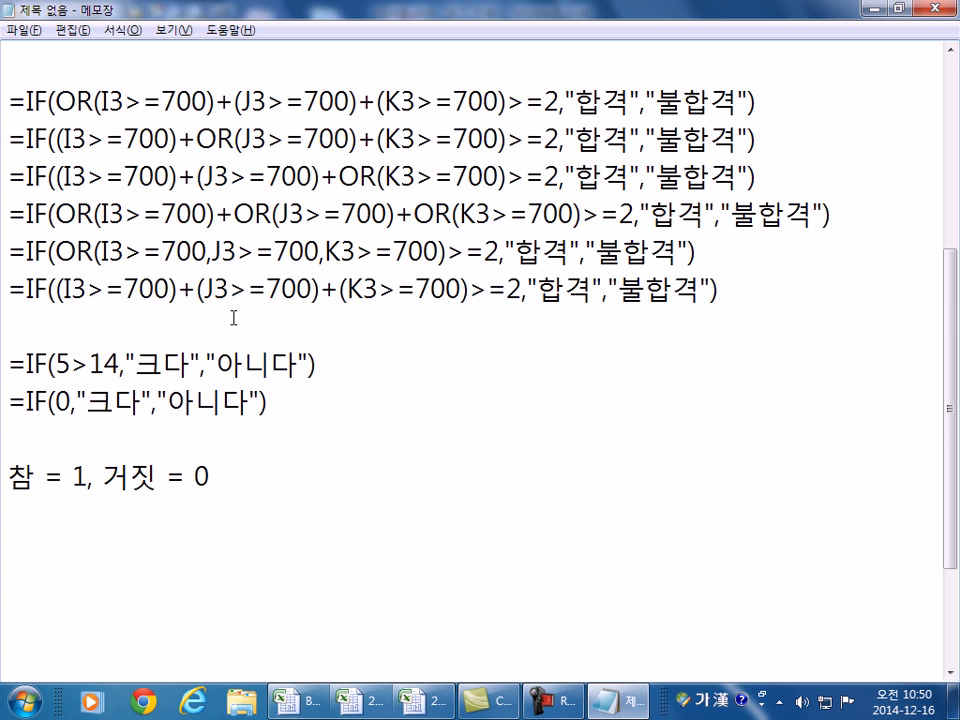
- Go over the summed I3>=700, J3>=700 and K3>=700 conditions in the sixth formula
drag(63, 290, 170, 290)
key(alt+Tab)
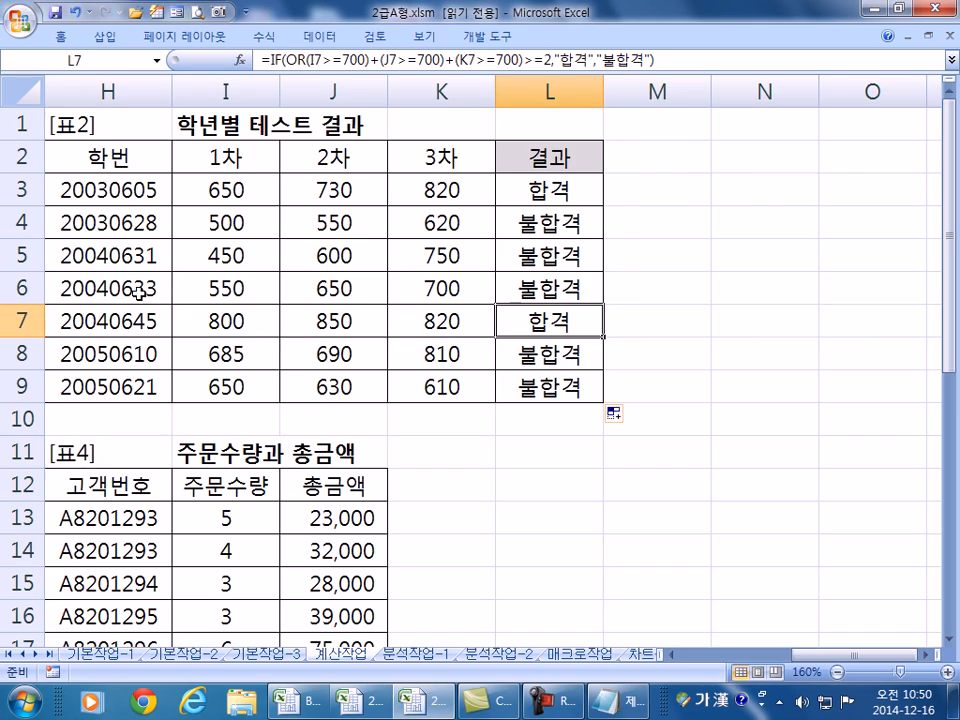
key(alt+Tab)
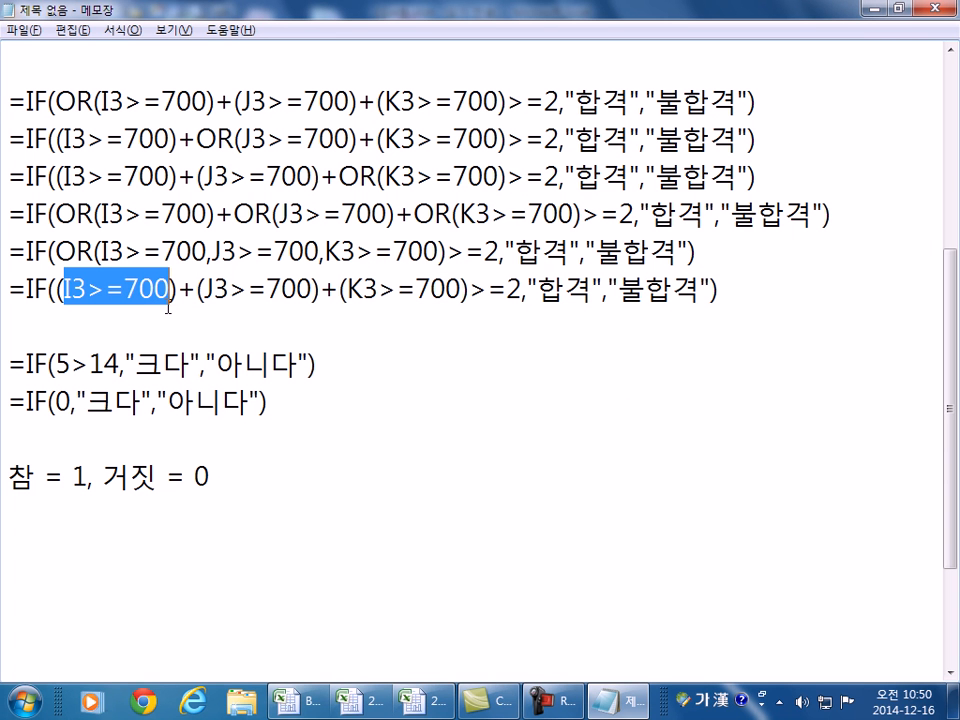
drag(205, 290, 313, 290)
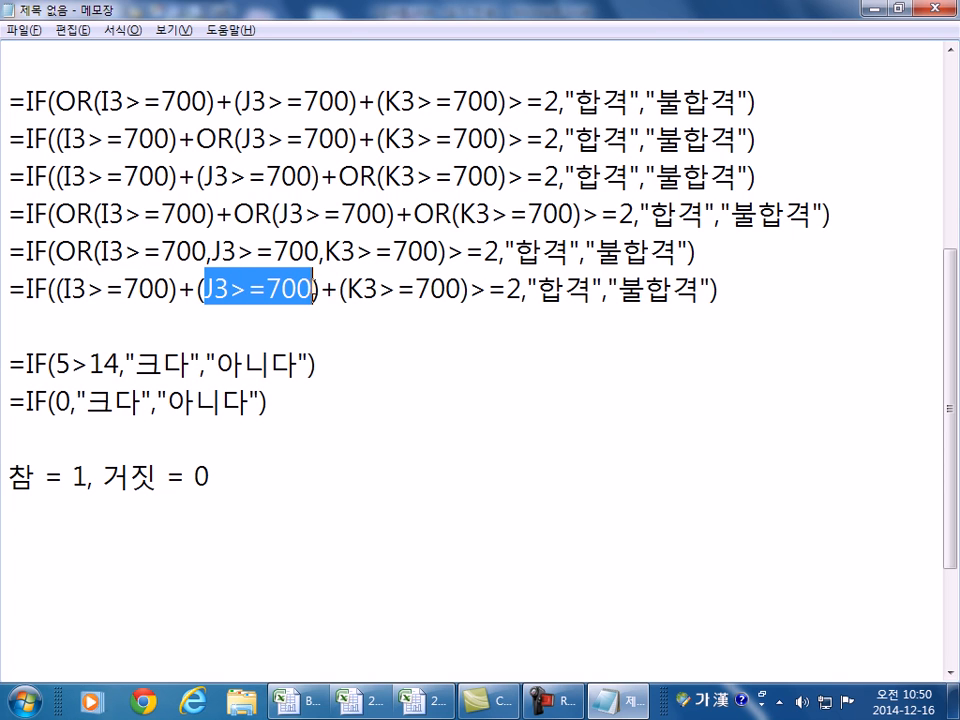
drag(347, 290, 460, 290)
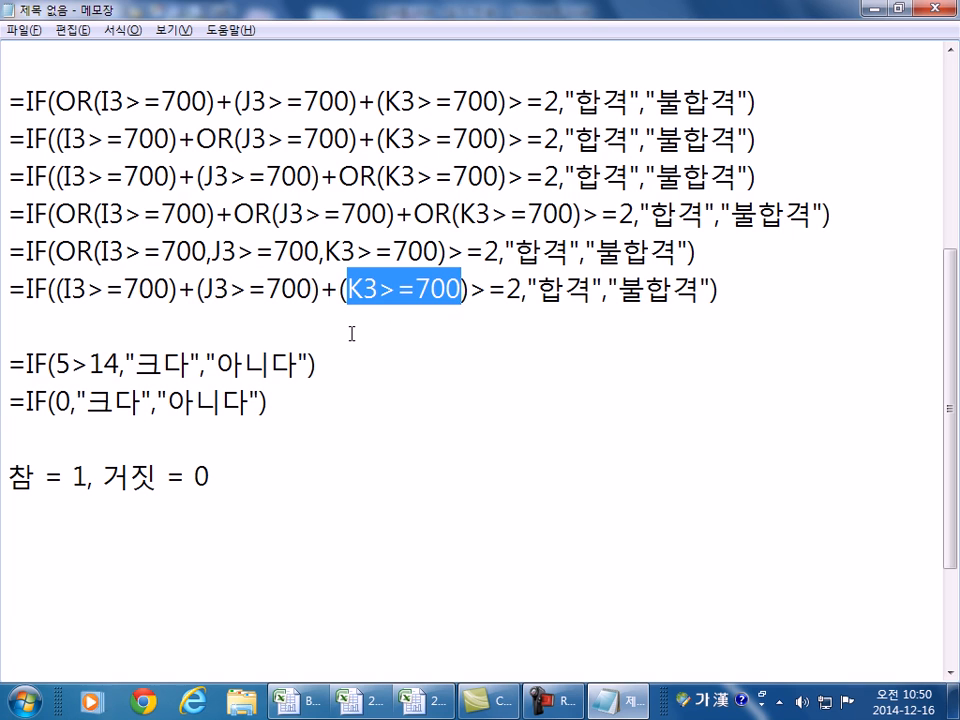
click(121, 293)
click(228, 292)
click(400, 296)
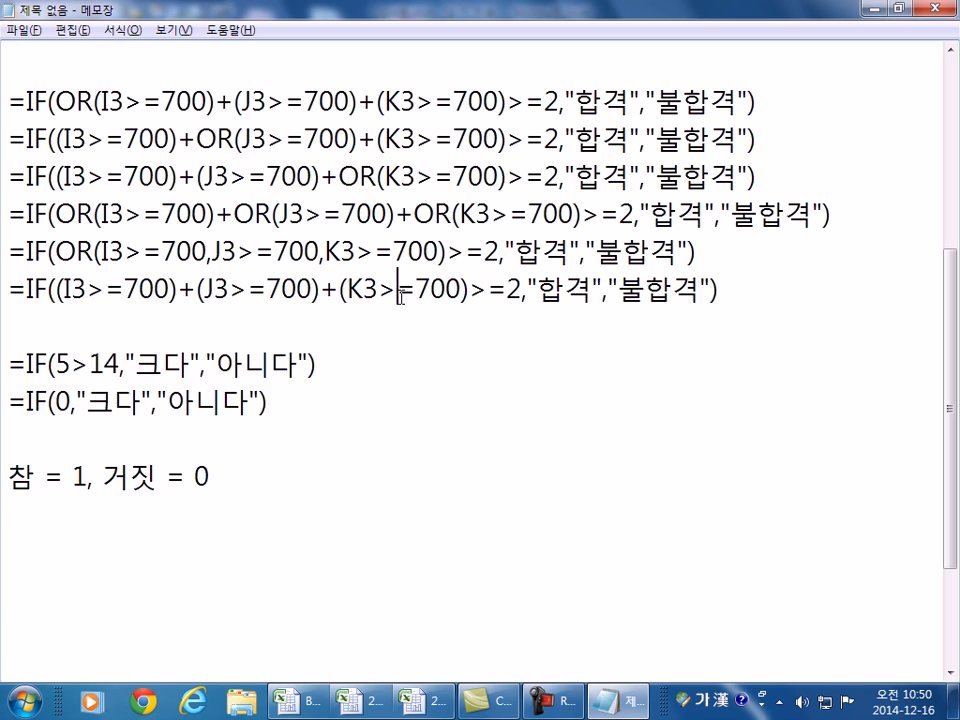
drag(63, 290, 470, 290)
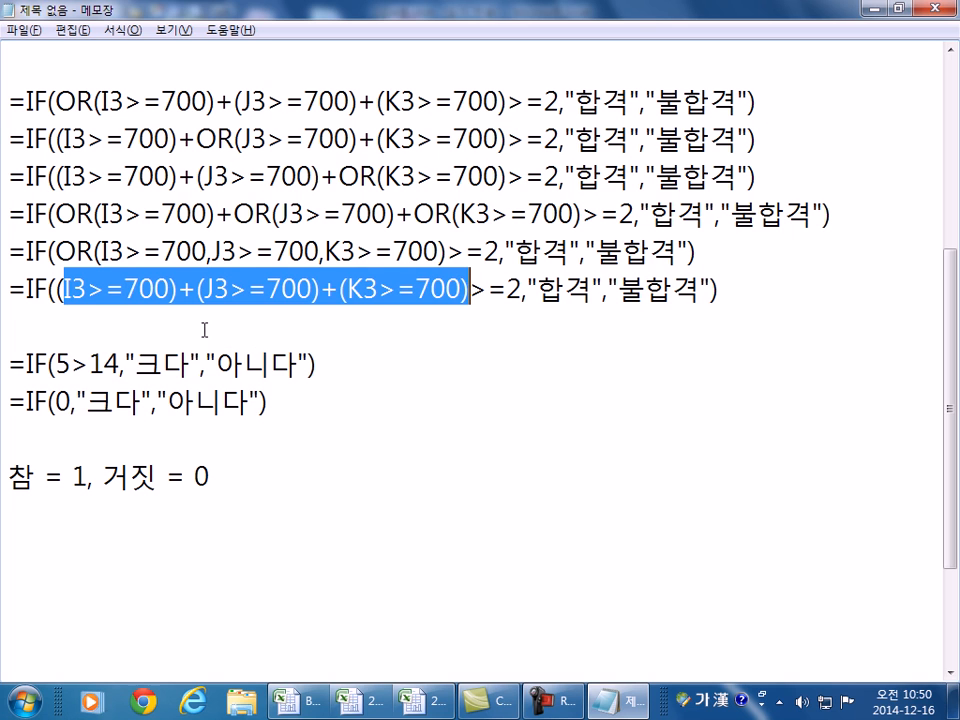
click(57, 290)
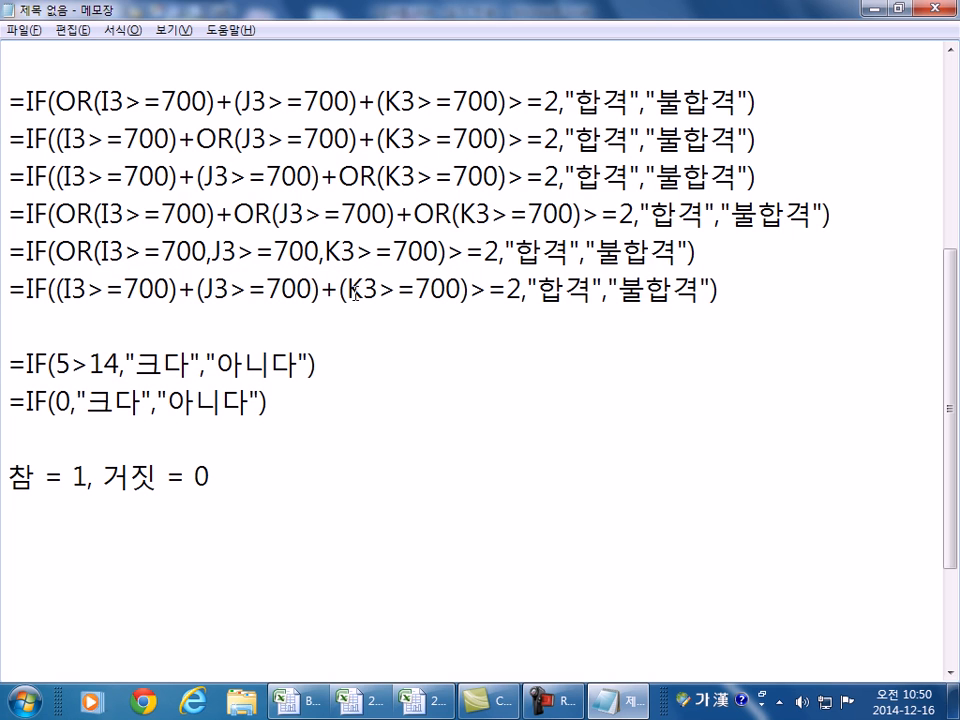
drag(10, 290, 12, 313)
click(12, 298)
- Compare where OR is placed in the first four formulas
drag(56, 100, 93, 100)
drag(197, 137, 231, 137)
drag(340, 177, 378, 178)
drag(56, 213, 93, 213)
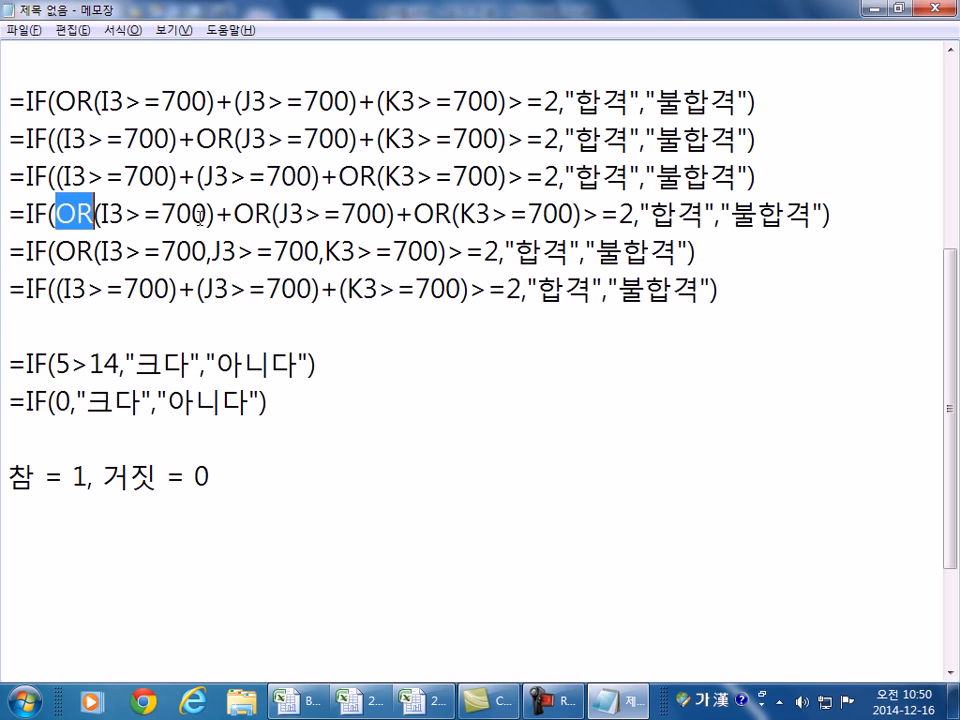
drag(235, 210, 260, 211)
click(415, 216)
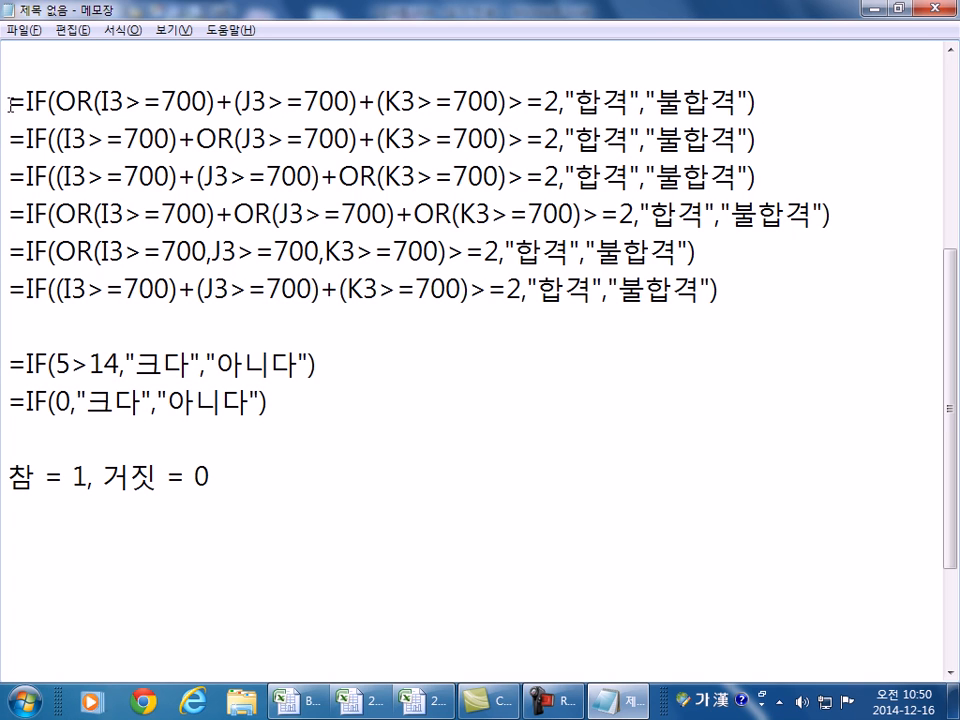
drag(9, 99, 8, 250)
click(81, 213)
click(143, 213)
shift+click(322, 213)
click(432, 213)
drag(93, 213, 178, 213)
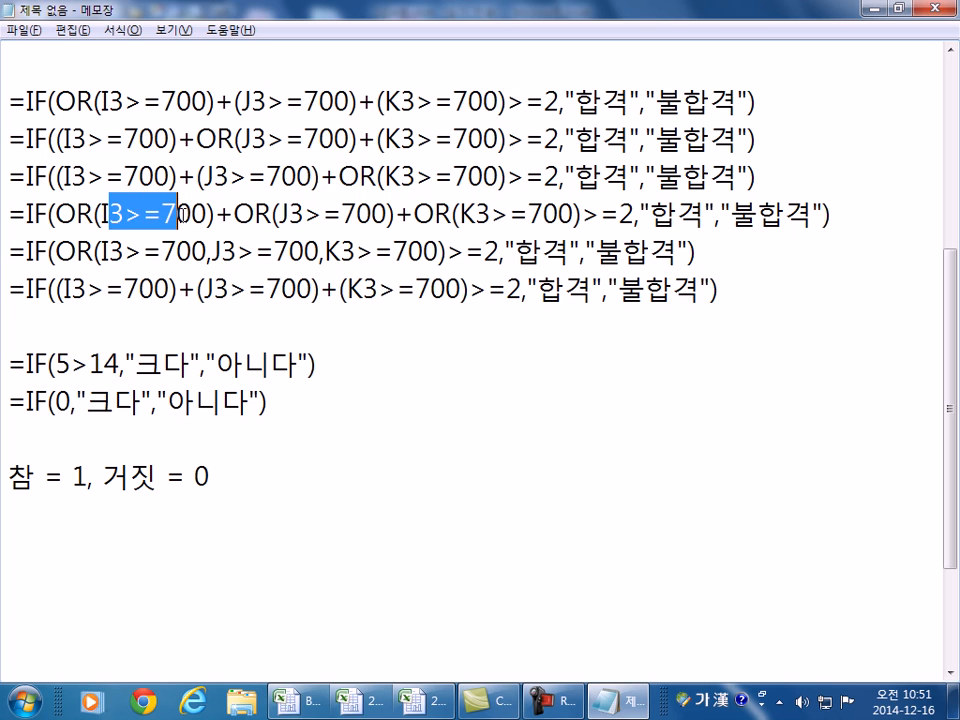
drag(455, 215, 510, 213)
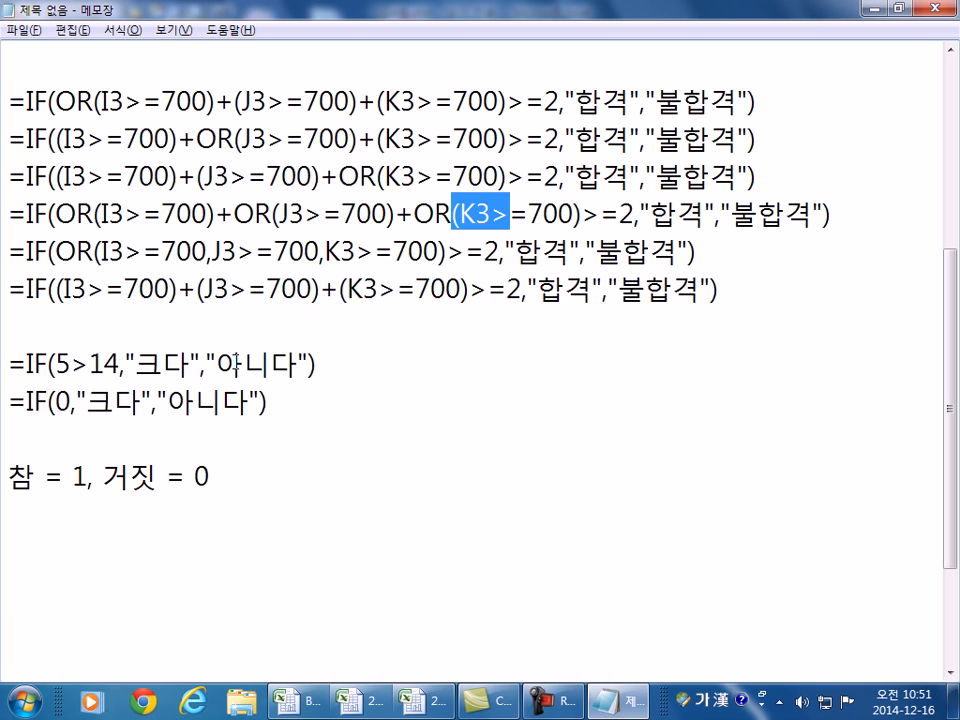
drag(95, 250, 540, 250)
click(741, 255)
key(shift+Home)
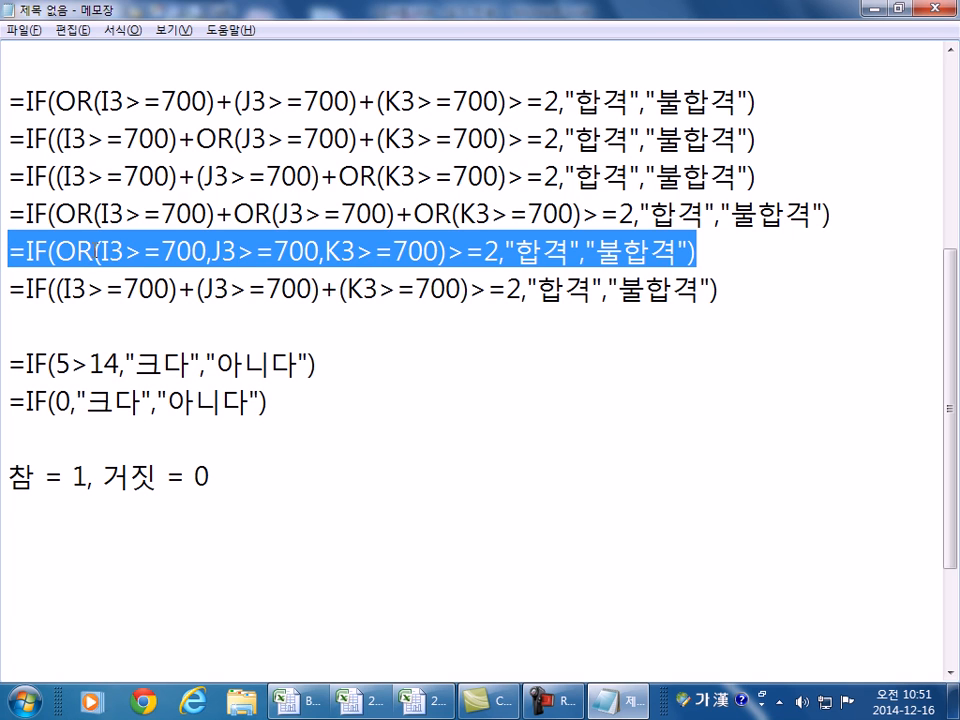
- Switch input to English and mark the fifth formula with an uppercase X
click(722, 258)
text(ㅌ)
key(BackSpace)
key(Hangul)
text(x)
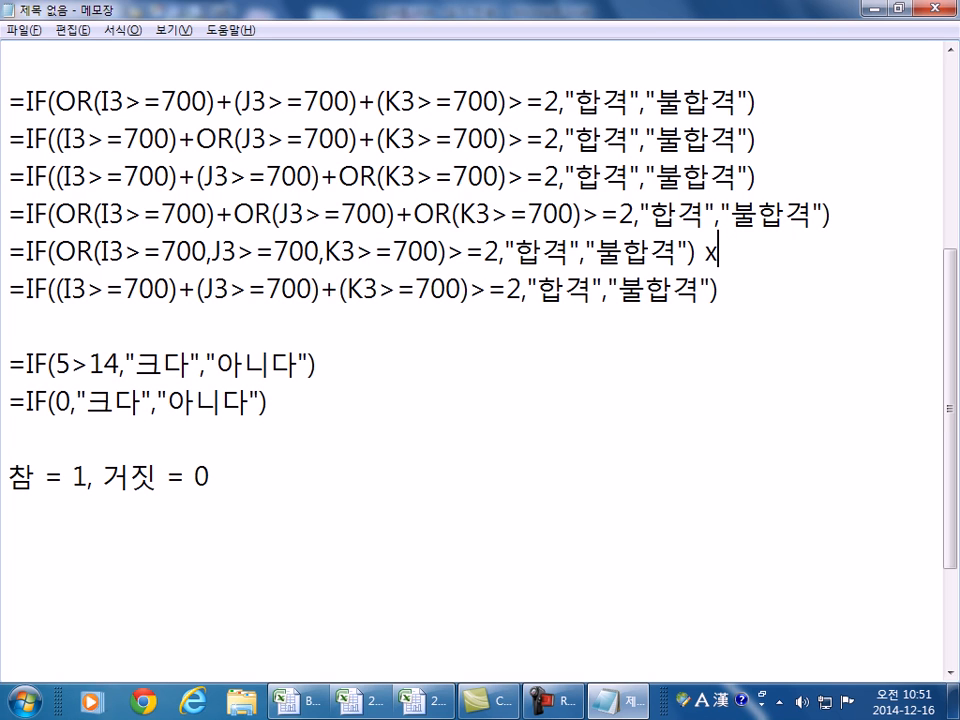
key(BackSpace)
text(X)
key(Up)
key(Up)
key(Up)
key(Up)
- Mark formulas 1–4 with O and the sixth formula with OX
key(End)
text(O)
key(Down)
text(O)
key(Down)
text(O)
key(Down)
key(End)
text(O)
key(Left)
key(Down)
key(Down)
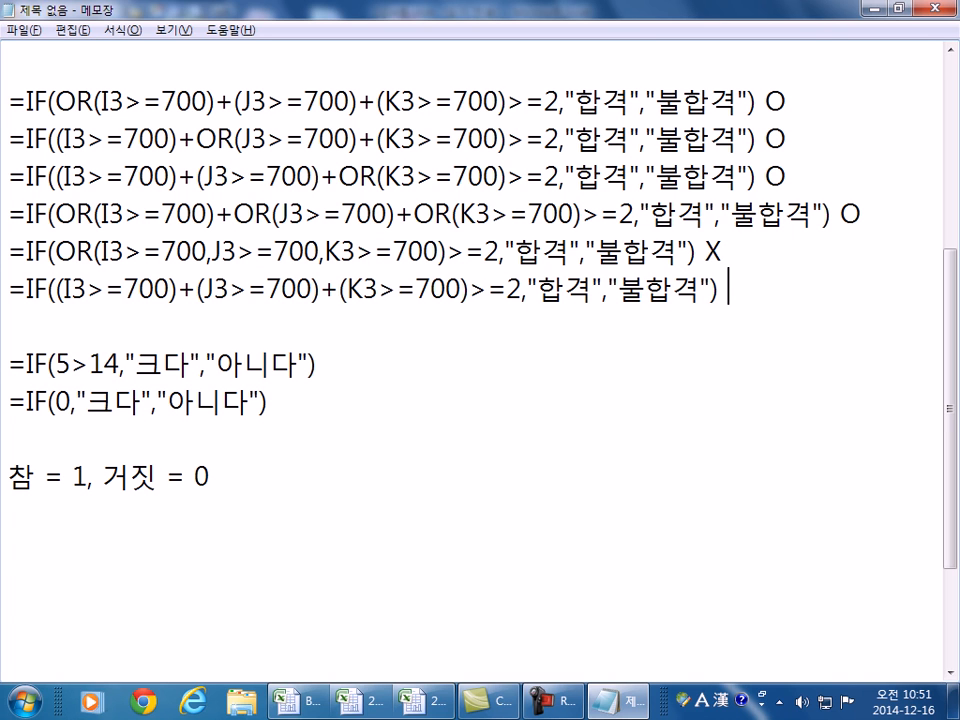
text(OX)
- Highlight the I3>=700 condition and its OR wrapper in the first formula
click(870, 257)
click(286, 101)
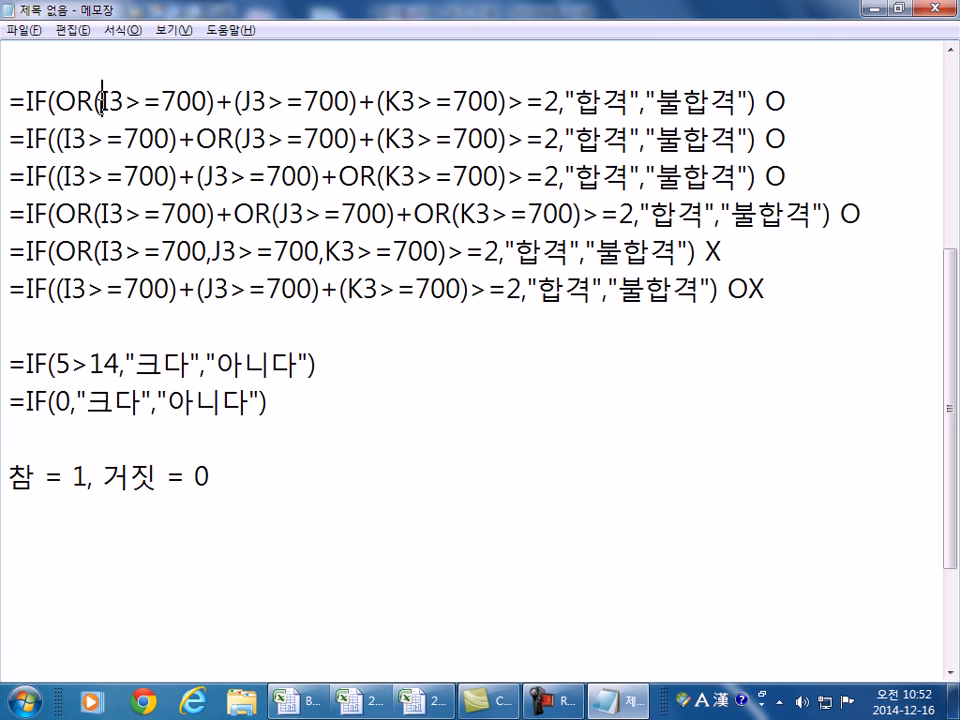
drag(100, 101, 207, 101)
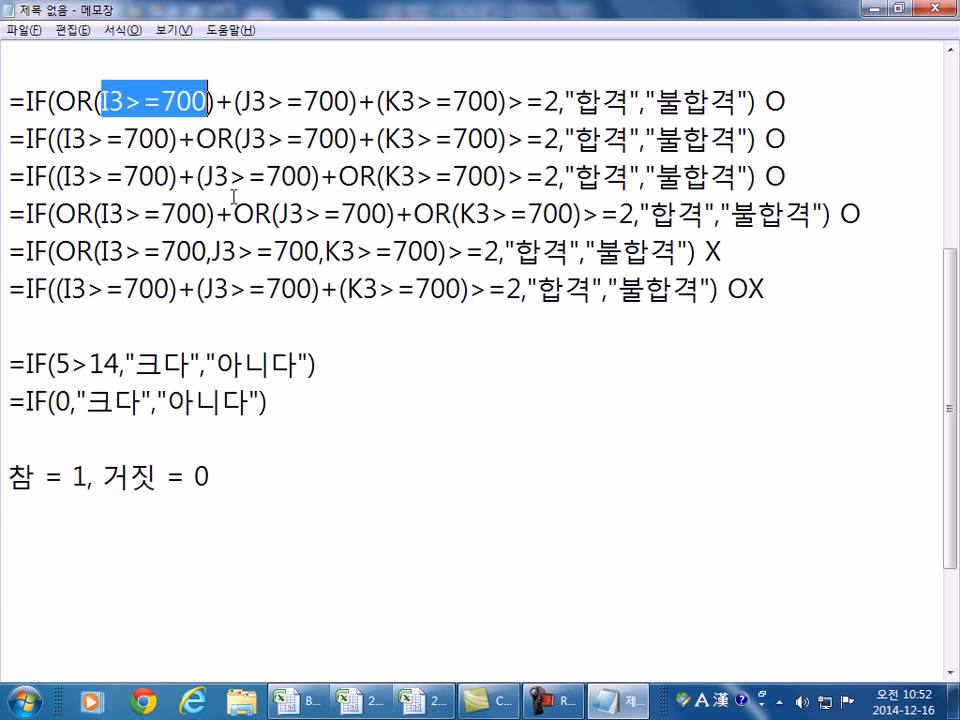
drag(213, 101, 52, 100)
drag(243, 101, 349, 101)
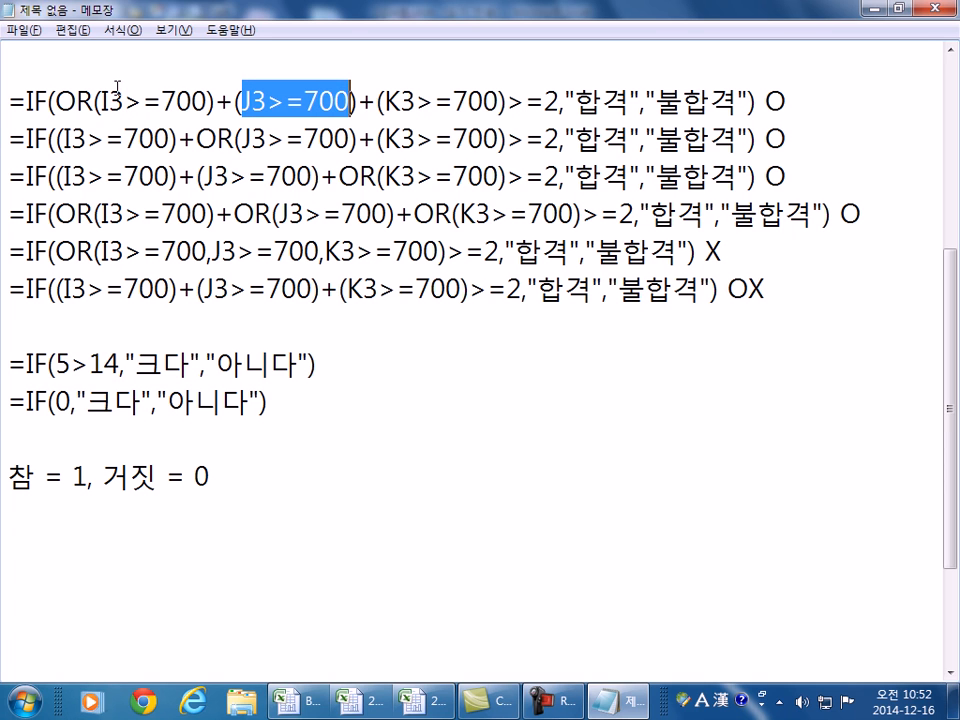
drag(215, 101, 77, 102)
drag(244, 101, 499, 101)
click(60, 103)
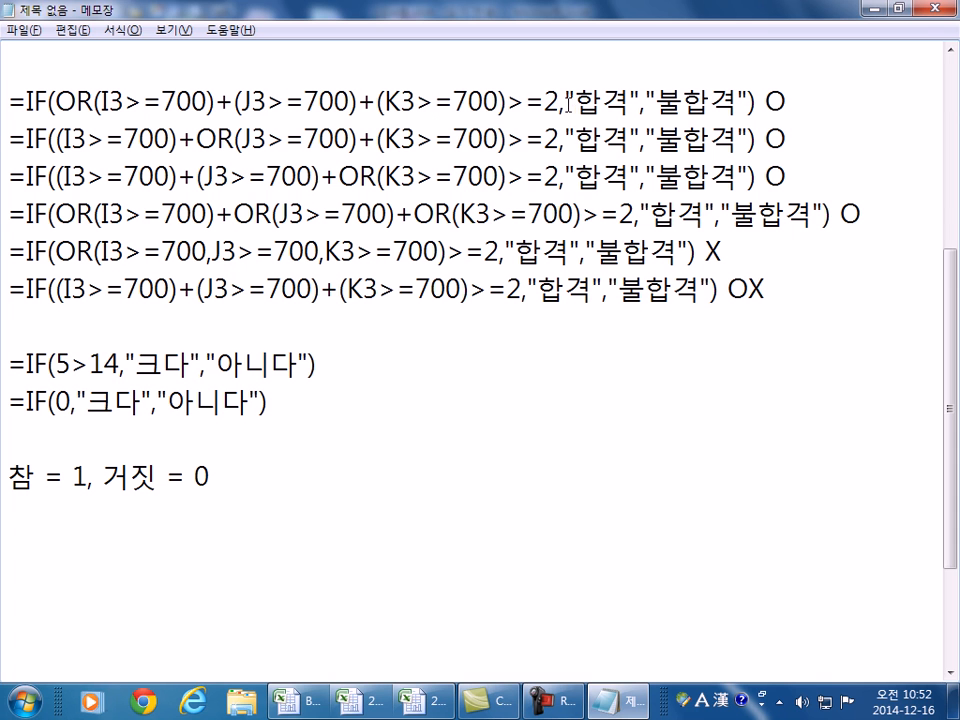
key(alt+Tab)
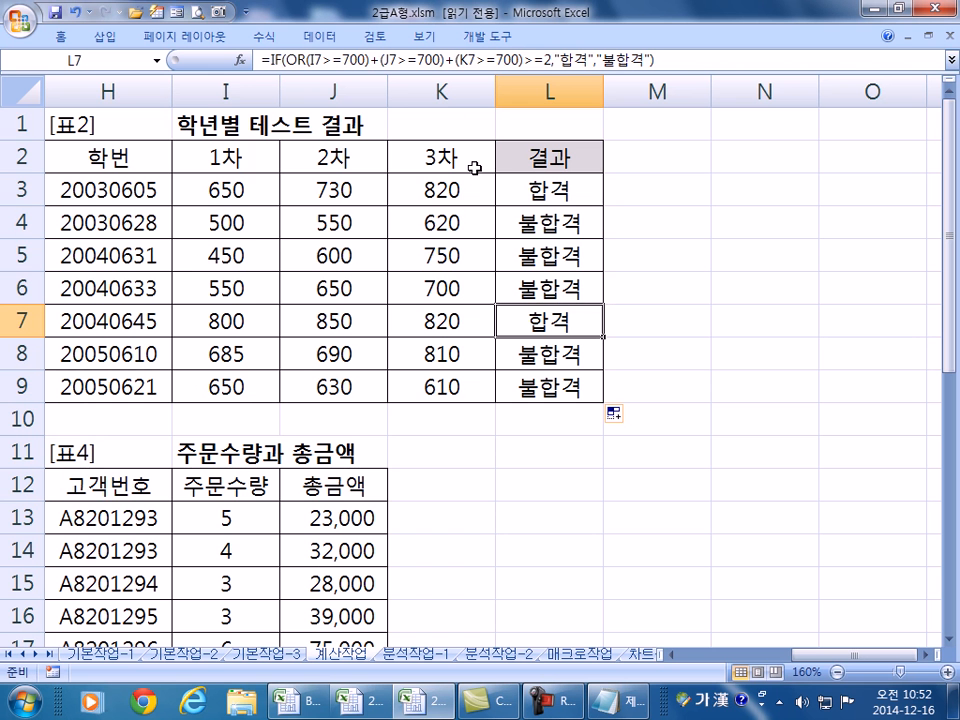
click(208, 189)
click(315, 186)
click(422, 185)
click(213, 189)
click(318, 188)
click(400, 189)
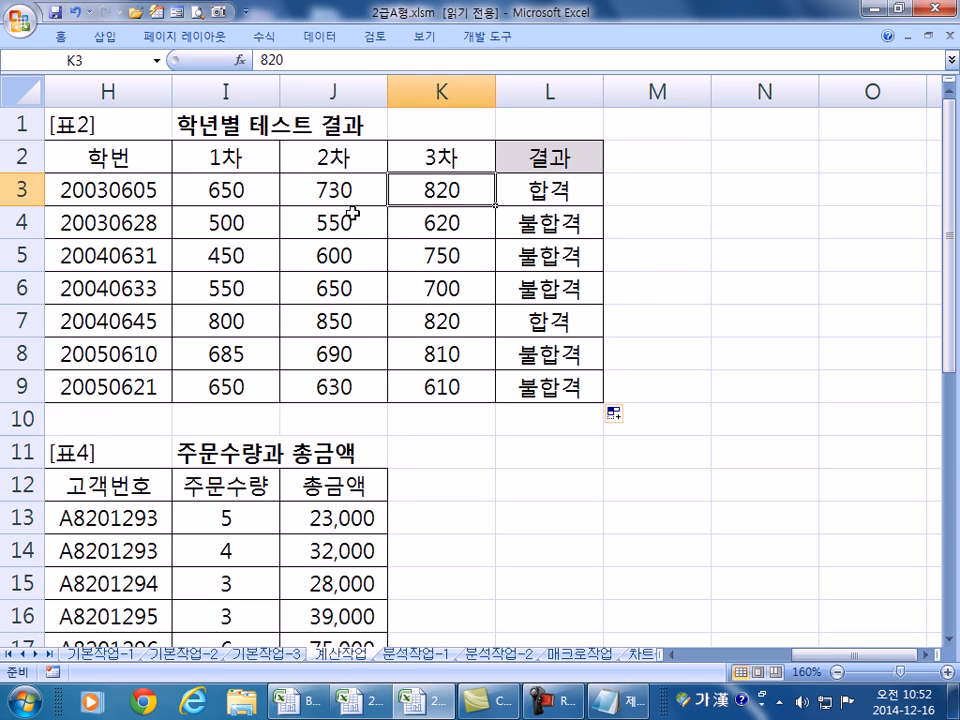
key(alt+Tab)
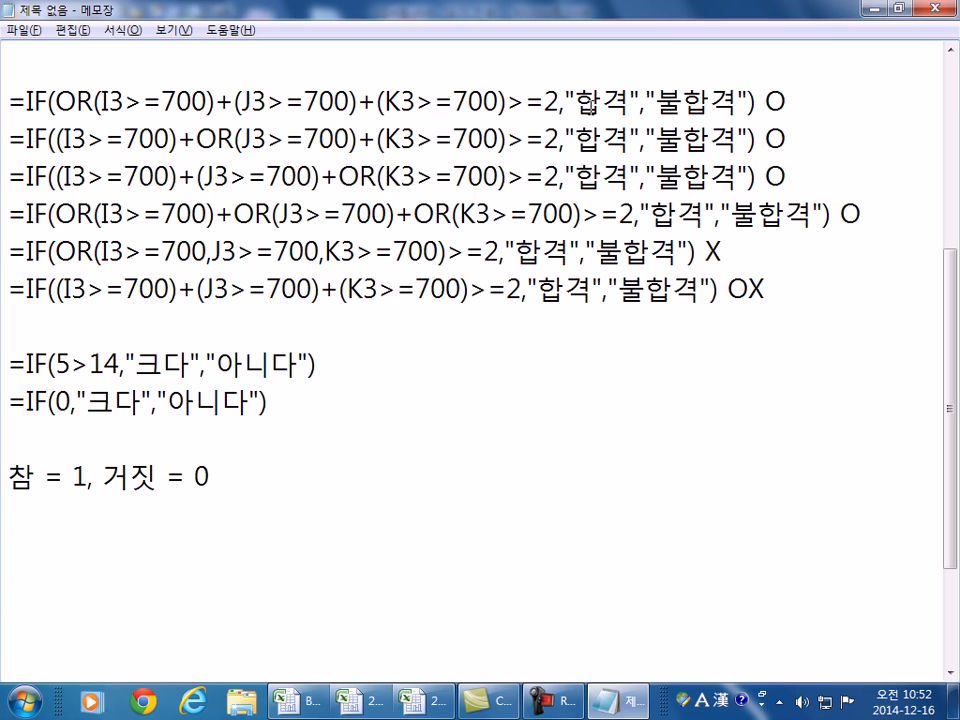
key(alt+Tab)
click(340, 222)
key(Right)
click(244, 250)
click(439, 252)
click(340, 288)
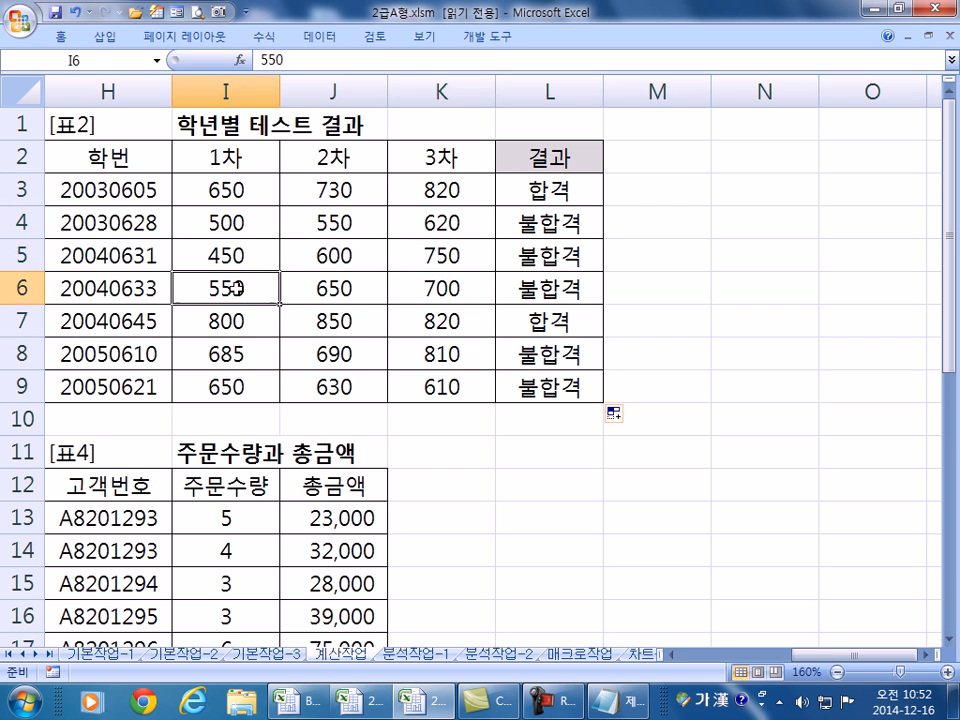
click(442, 290)
click(250, 356)
click(340, 356)
click(430, 354)
click(321, 386)
click(392, 388)
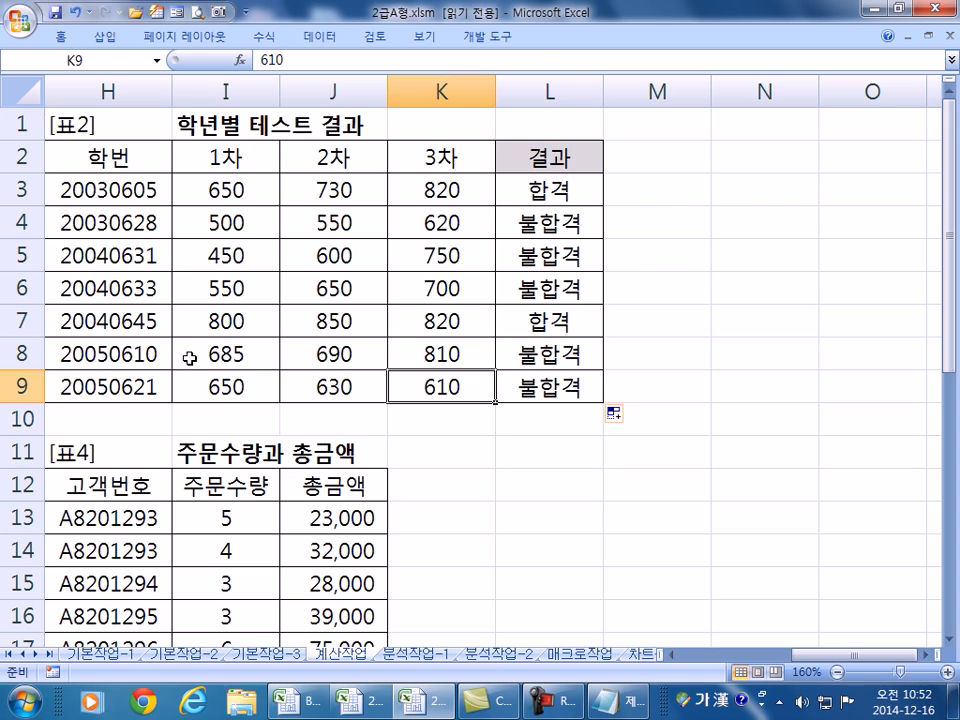
key(alt+Tab)
click(270, 503)
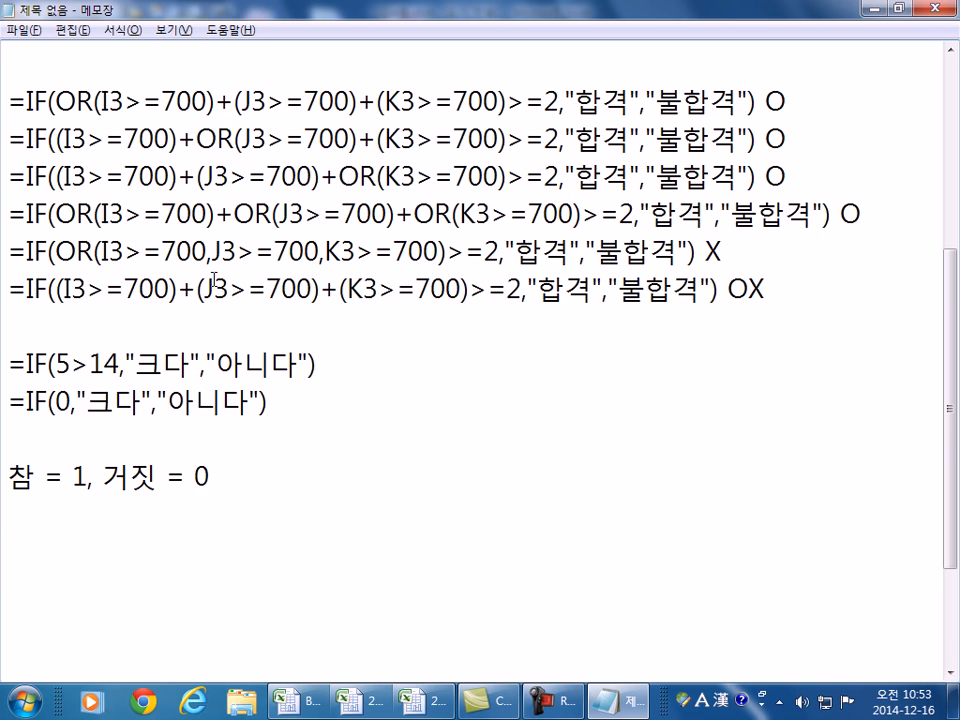
- Highlight the 2 threshold, the I3>=700 condition and the 5>14 example in the notes
scroll(214, 280, down, 1)
scroll(214, 280, up, 1)
click(547, 97)
drag(547, 97, 558, 97)
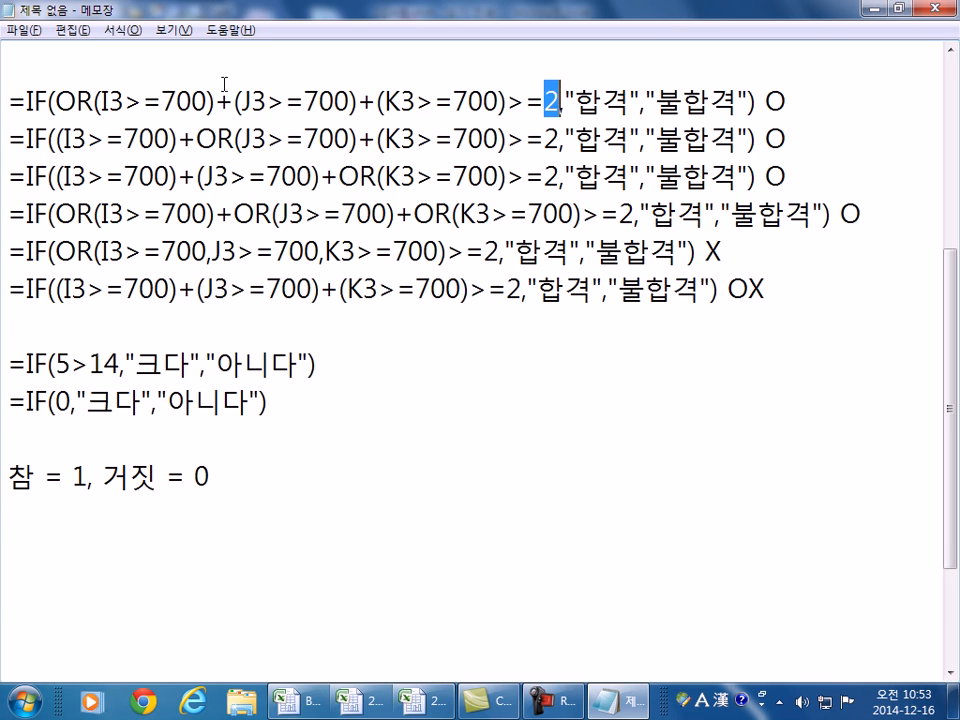
drag(100, 100, 206, 100)
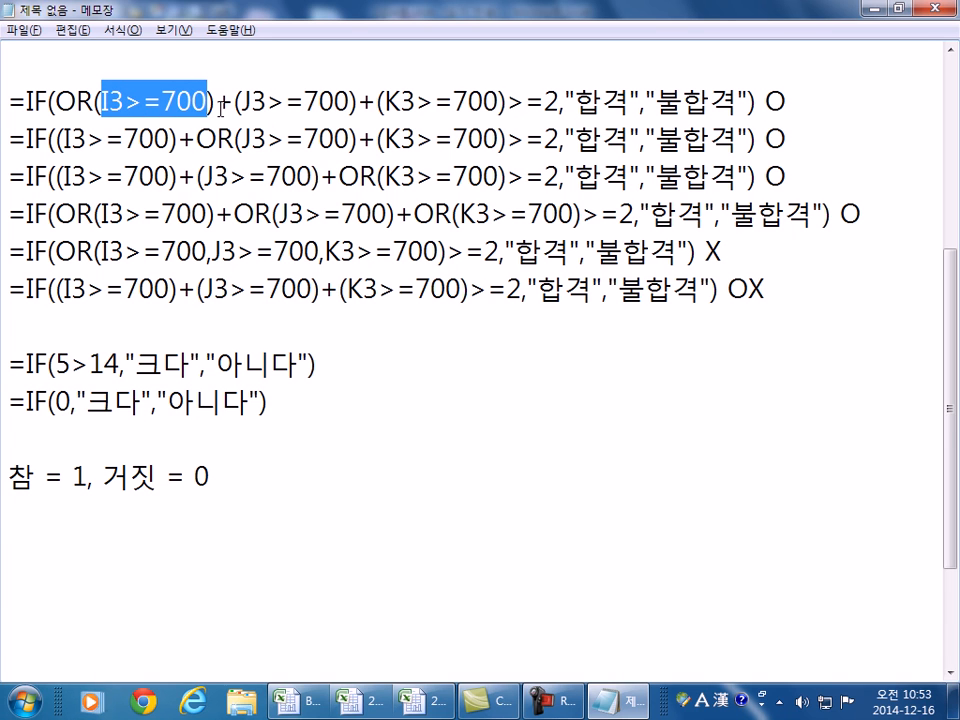
drag(56, 366, 120, 366)
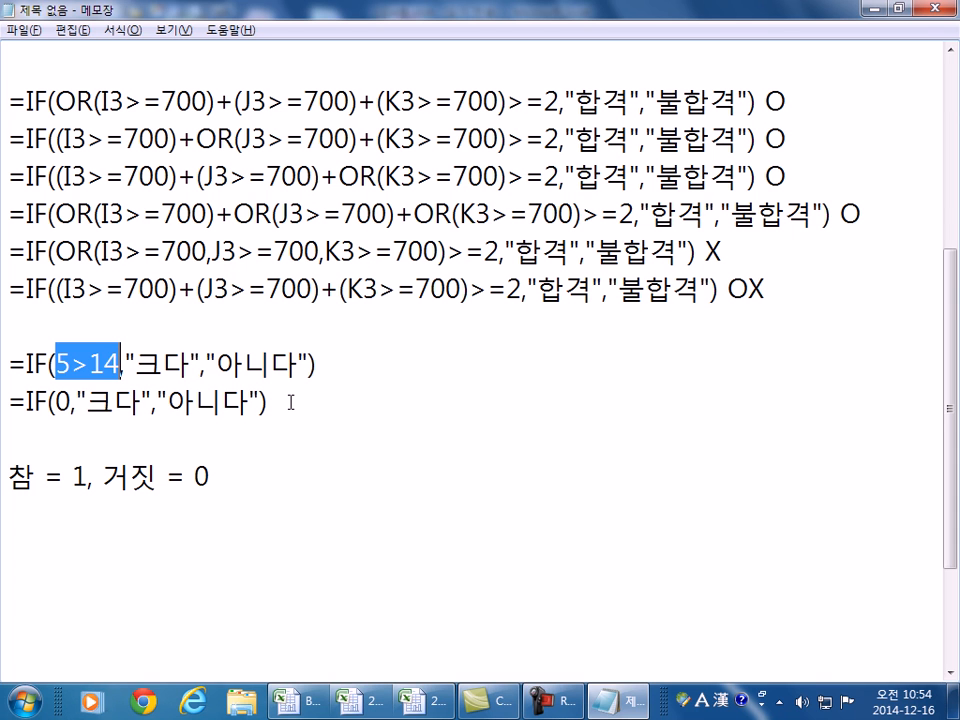
- Compare the Excel scores in I3:K3 and I7:K7 with the formula thresholds
key(alt+Tab)
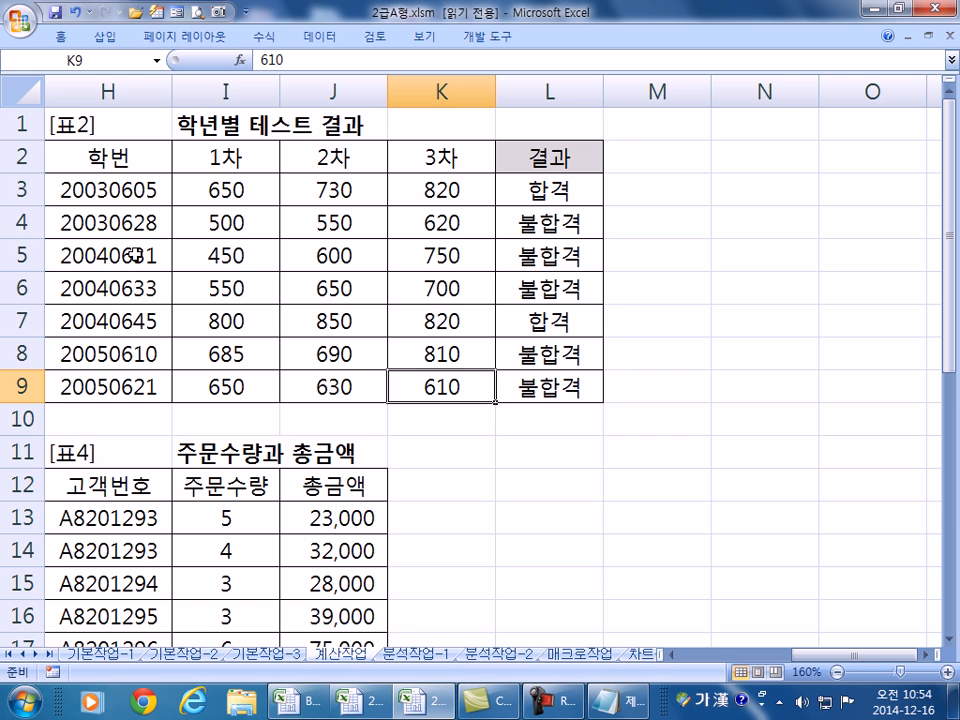
click(210, 185)
click(317, 187)
click(446, 196)
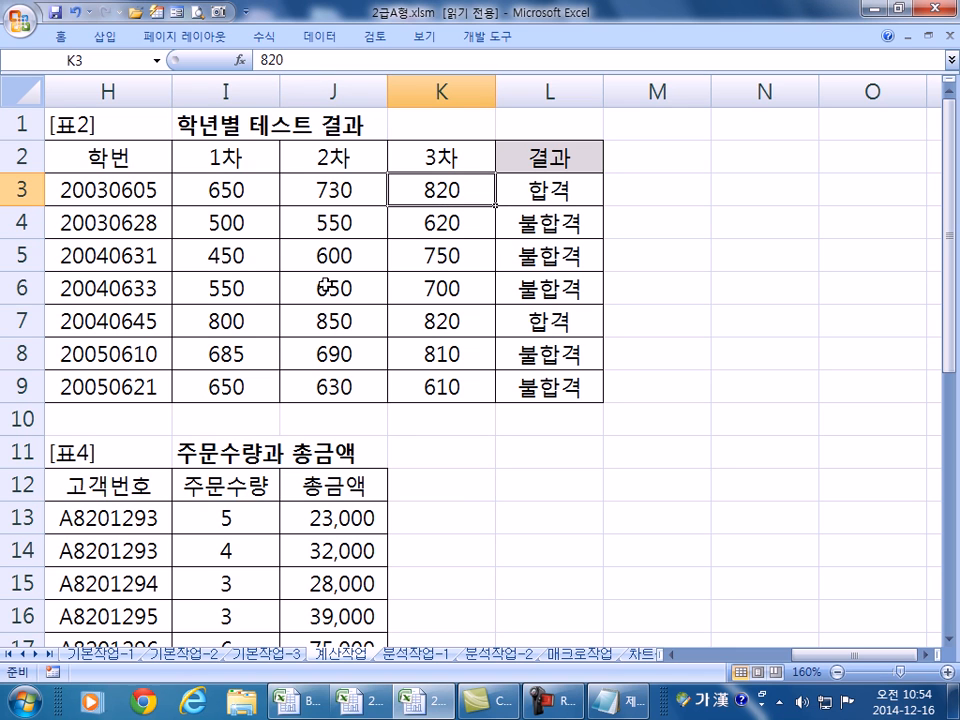
drag(270, 328, 422, 324)
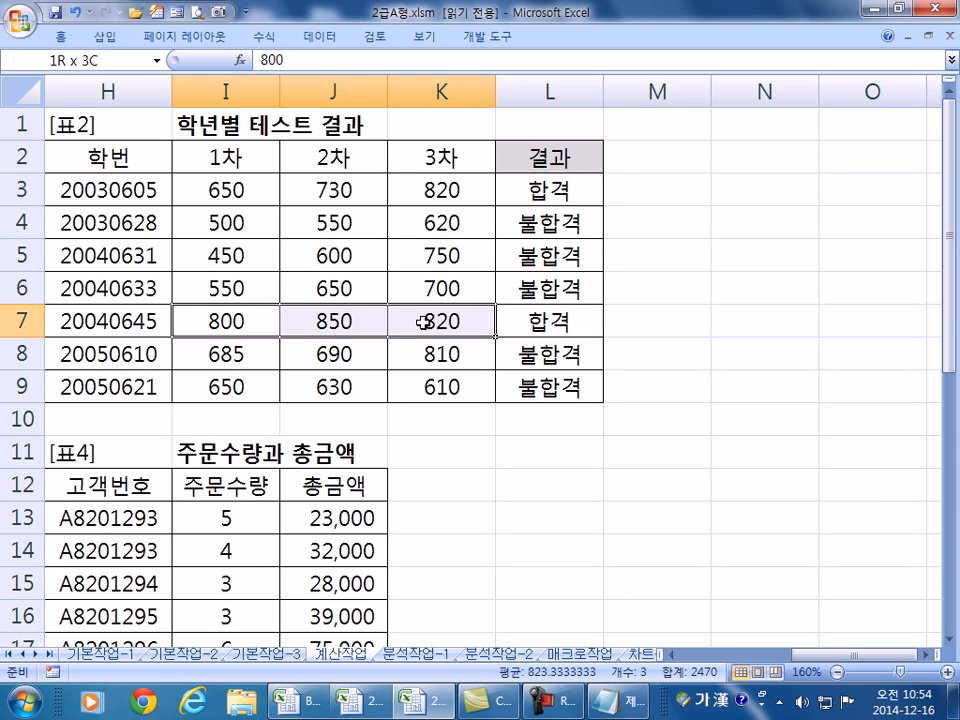
drag(340, 185, 424, 186)
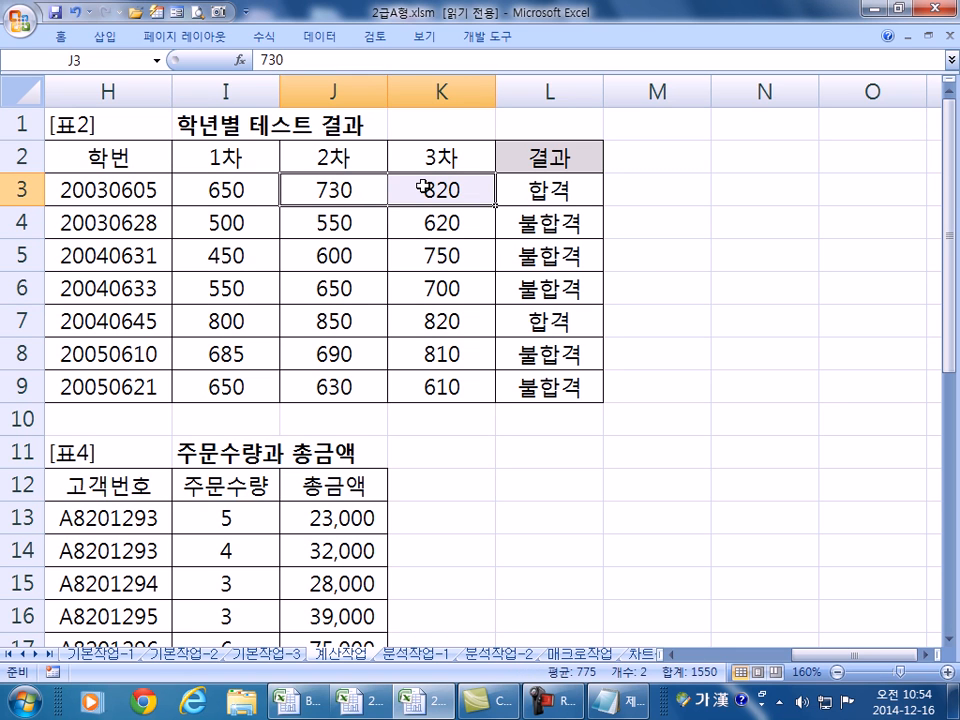
key(alt+Tab)
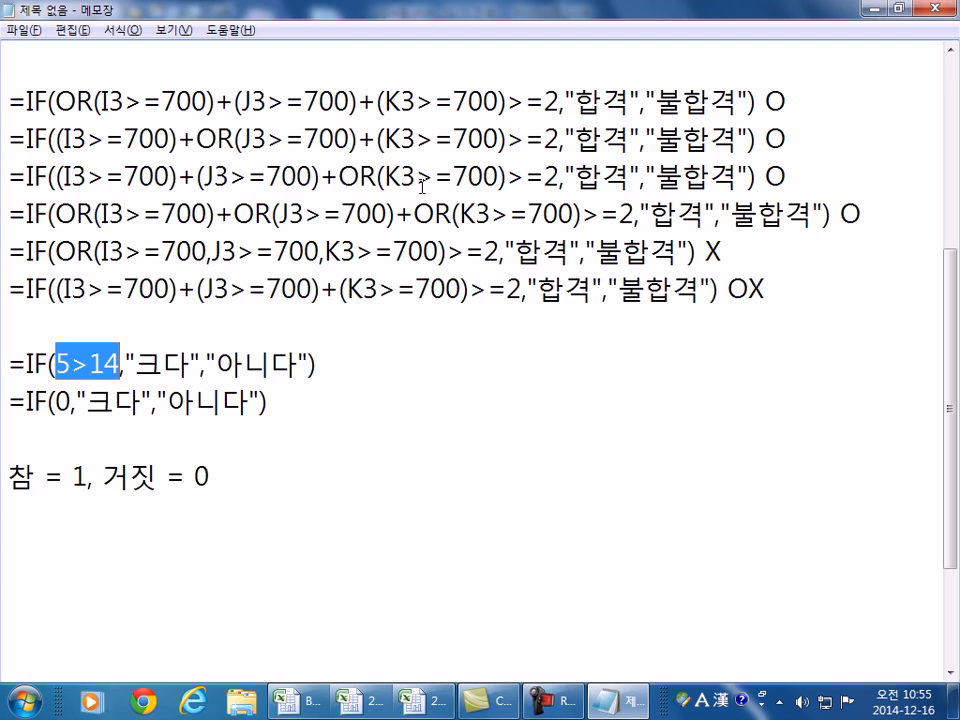
- Recheck I3 650, J3 730 and K3 820, clear the notes highlight, and return to Excel
key(alt+Tab)
click(228, 189)
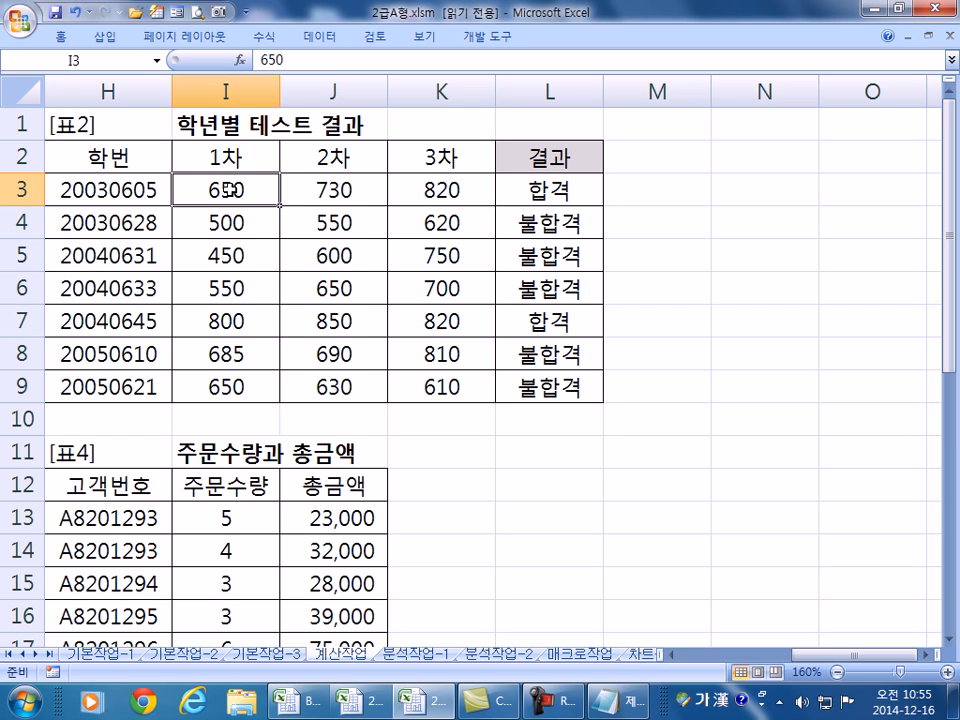
click(302, 189)
click(418, 190)
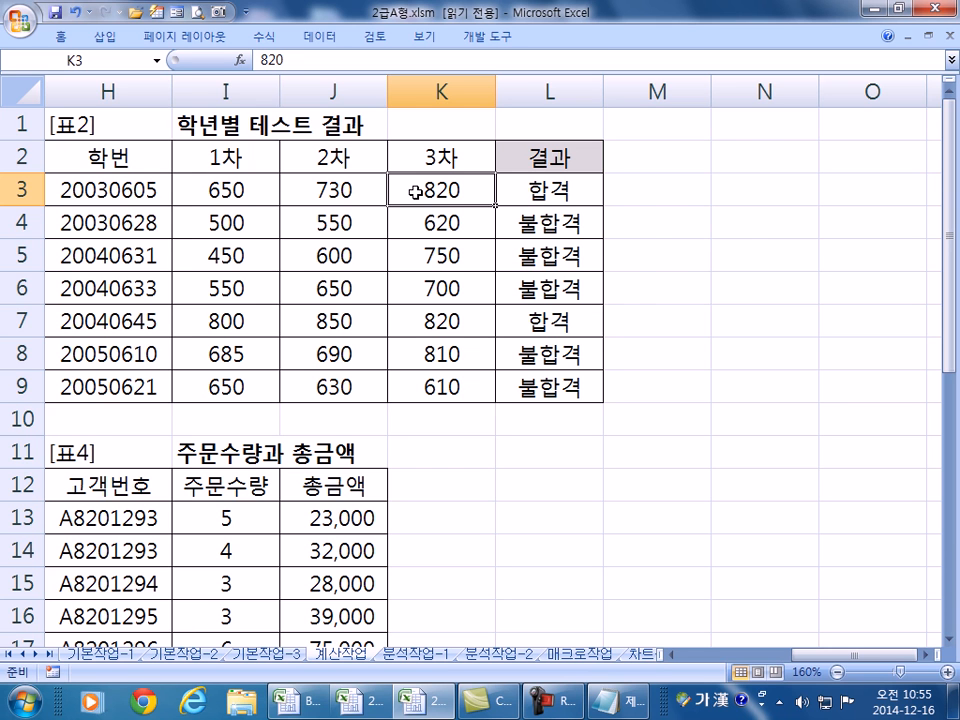
key(alt+Tab)
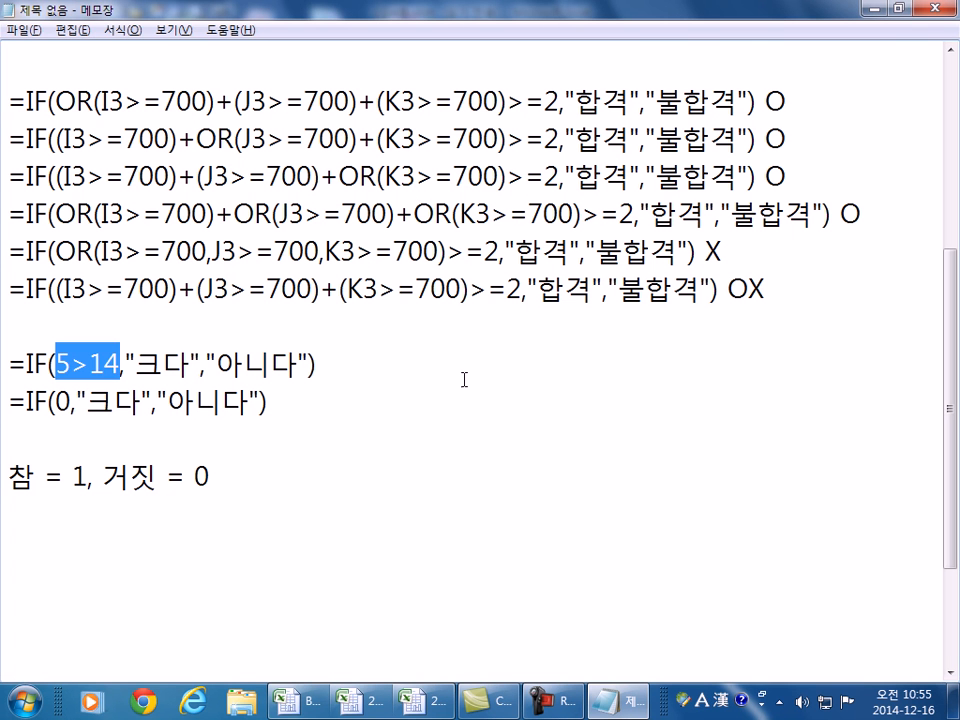
click(300, 433)
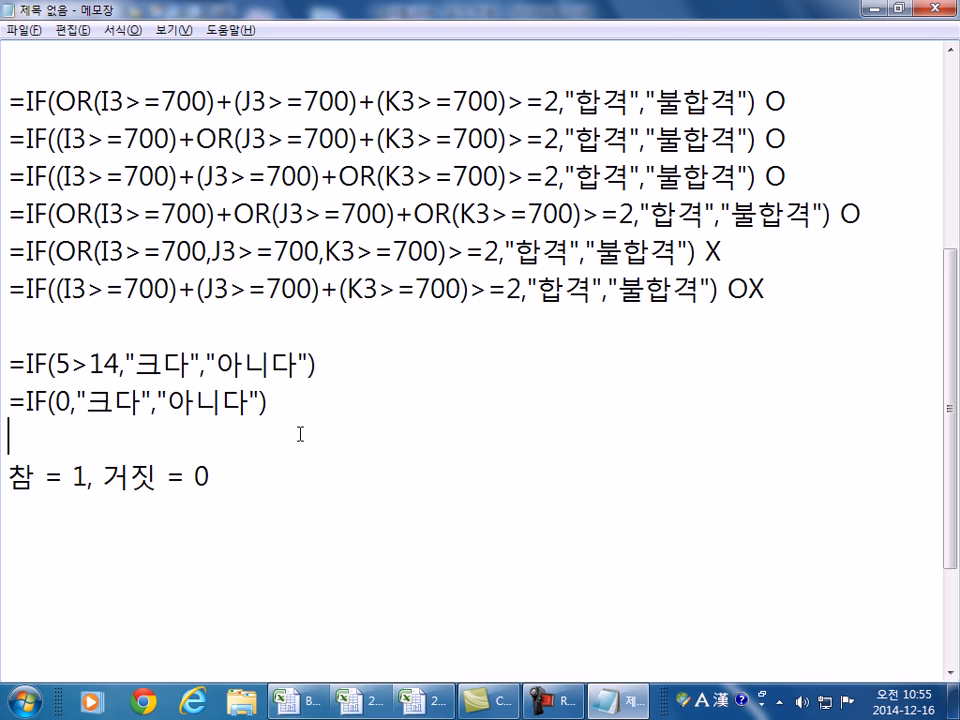
key(alt+Tab)
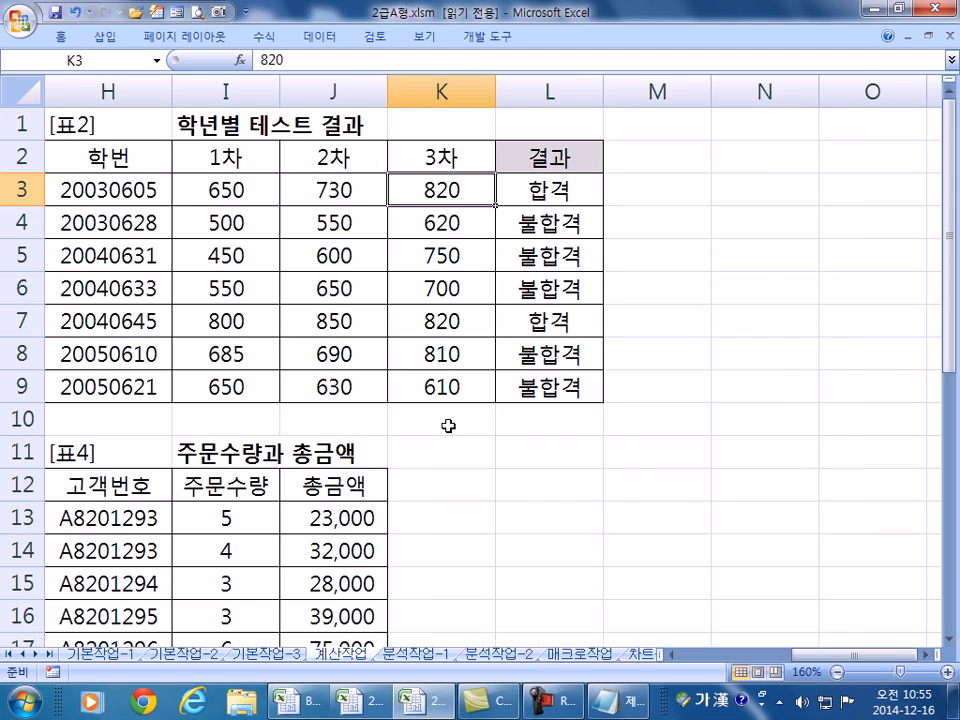
- Select C20 beside 과장을 제외한 직원수 and scroll up to show the [표3] title
key(Home)
scroll(446, 428, down, 3)
click(366, 449)
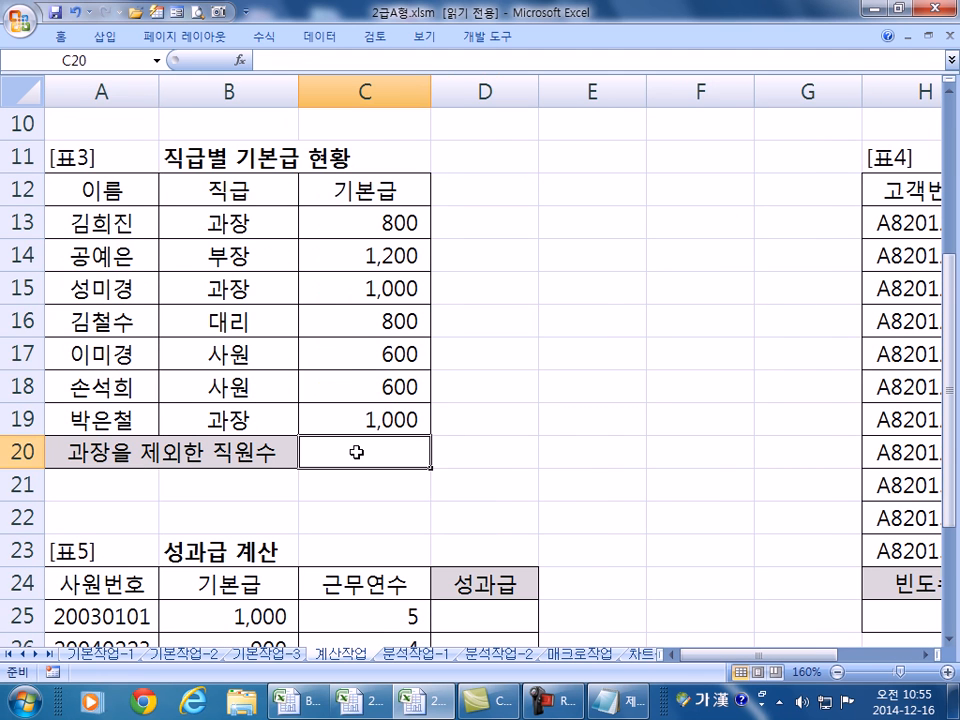
scroll(467, 454, down, 1)
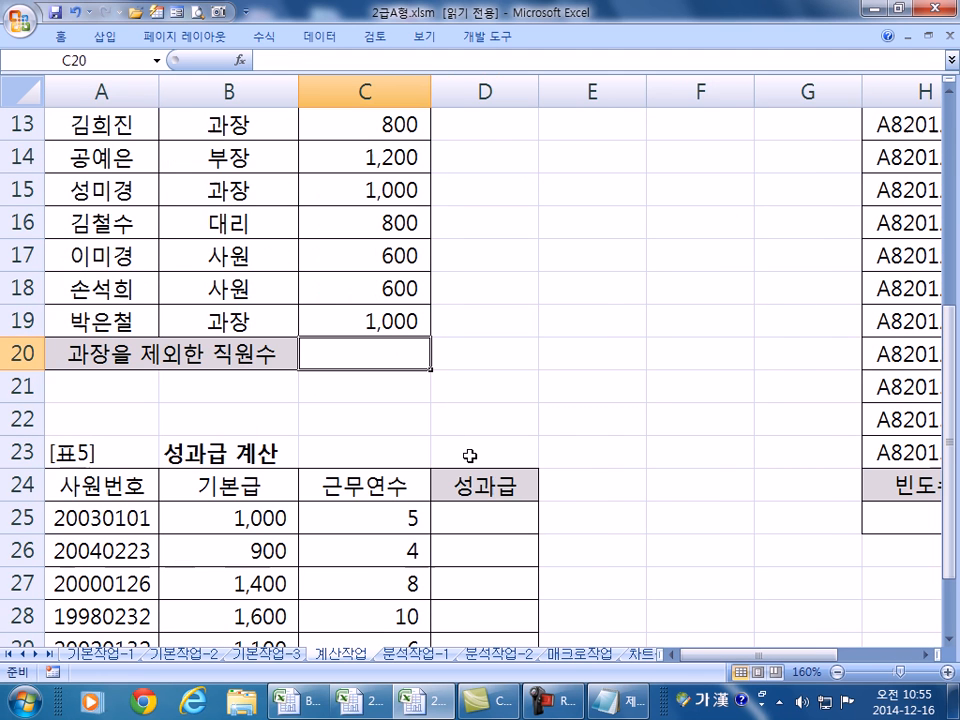
click(951, 90)
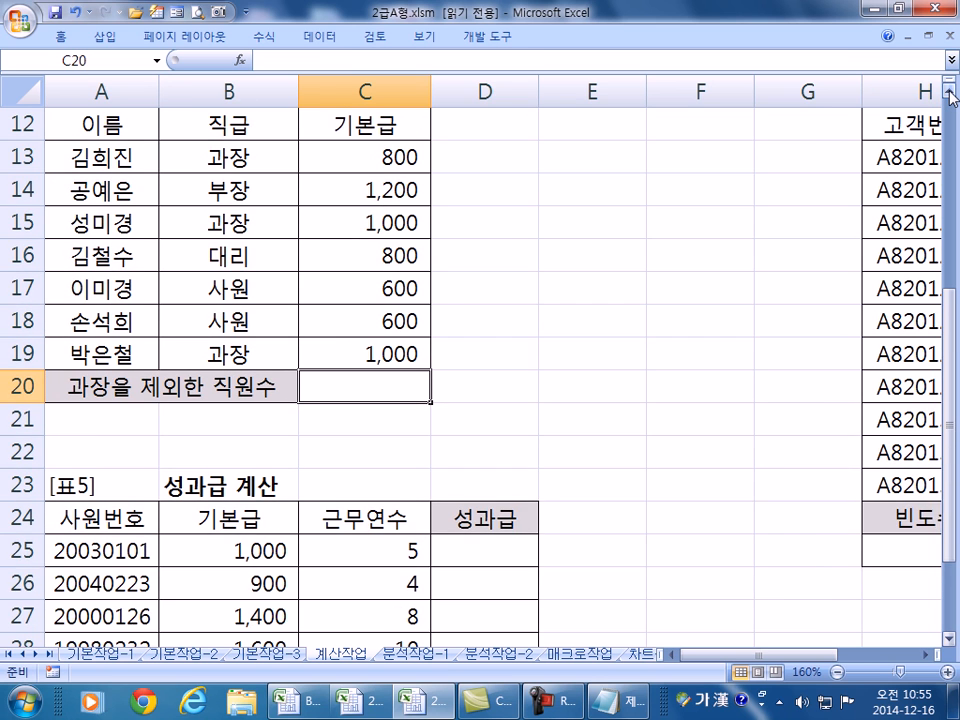
click(951, 92)
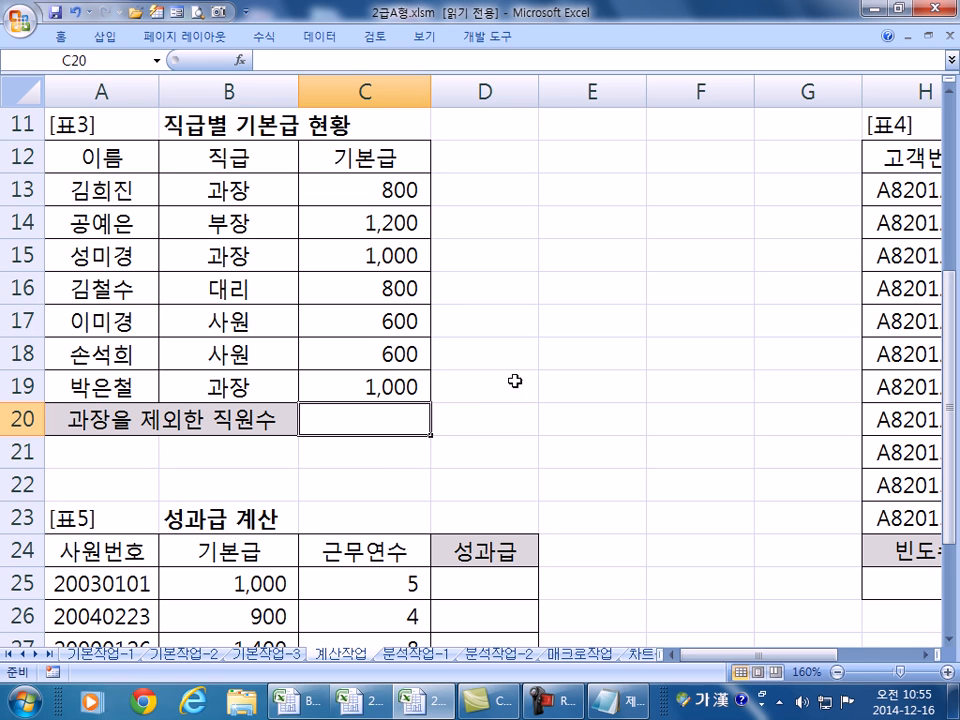
- Enter =COUNTIF(B13:B19,"<>과장") in D20 to count non-과장 staff
click(518, 417)
text(=채ㅕ)
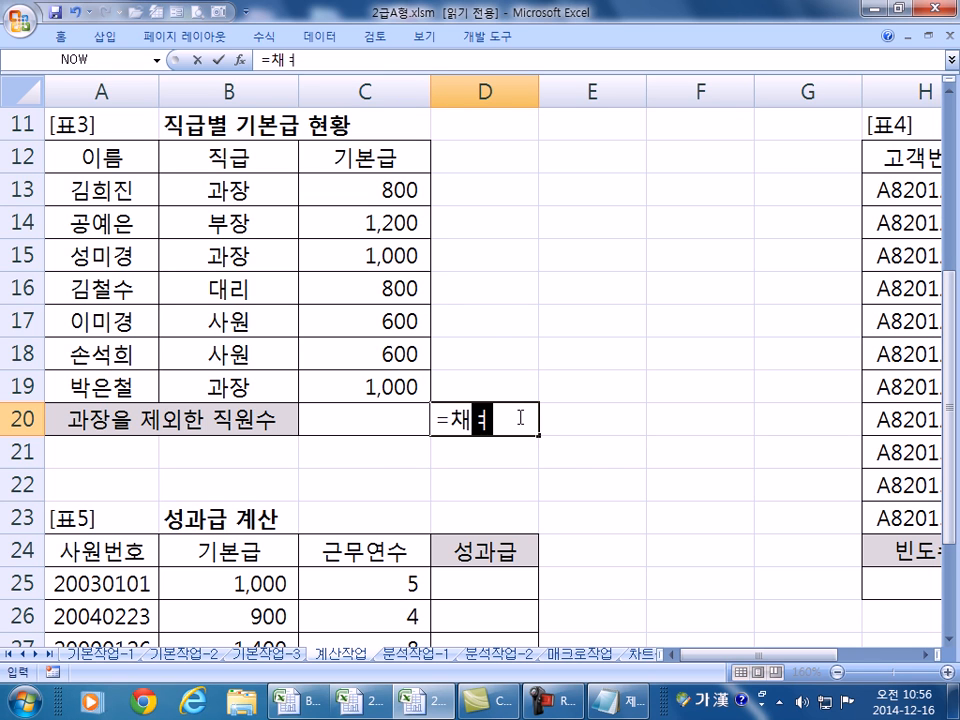
key(Escape)
key(Hangul)
text(=)
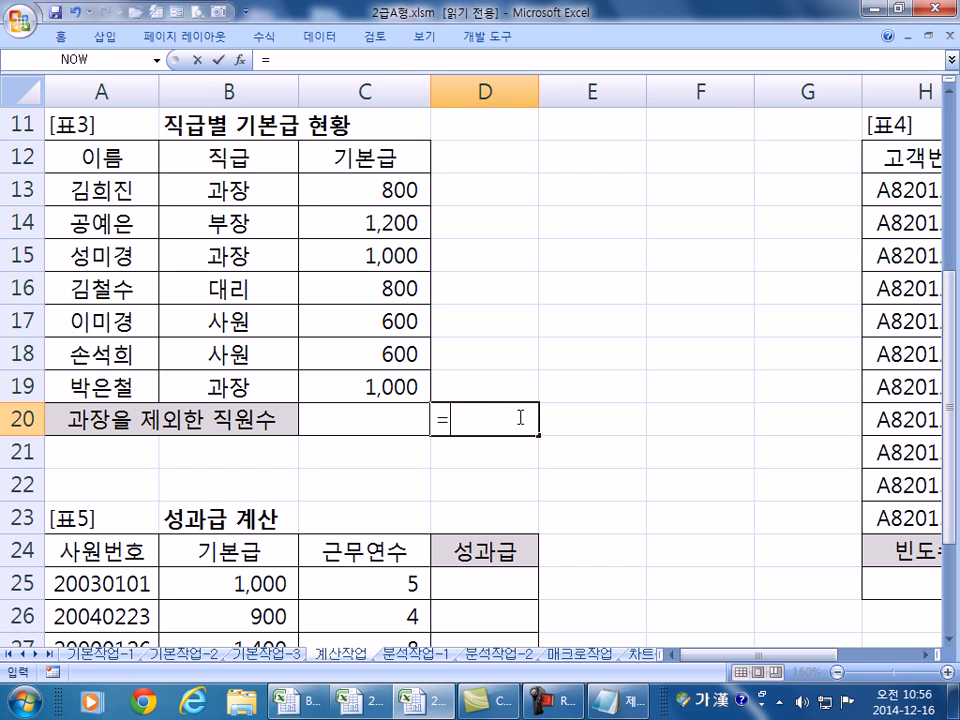
text(COUNTA()
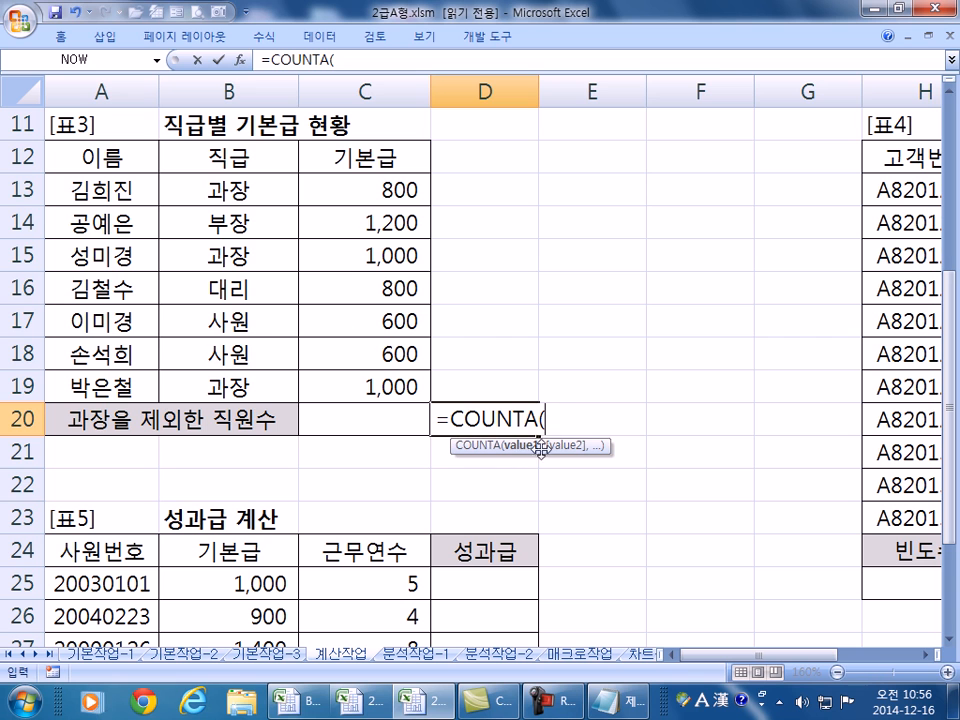
drag(524, 420, 539, 420)
text(IF)
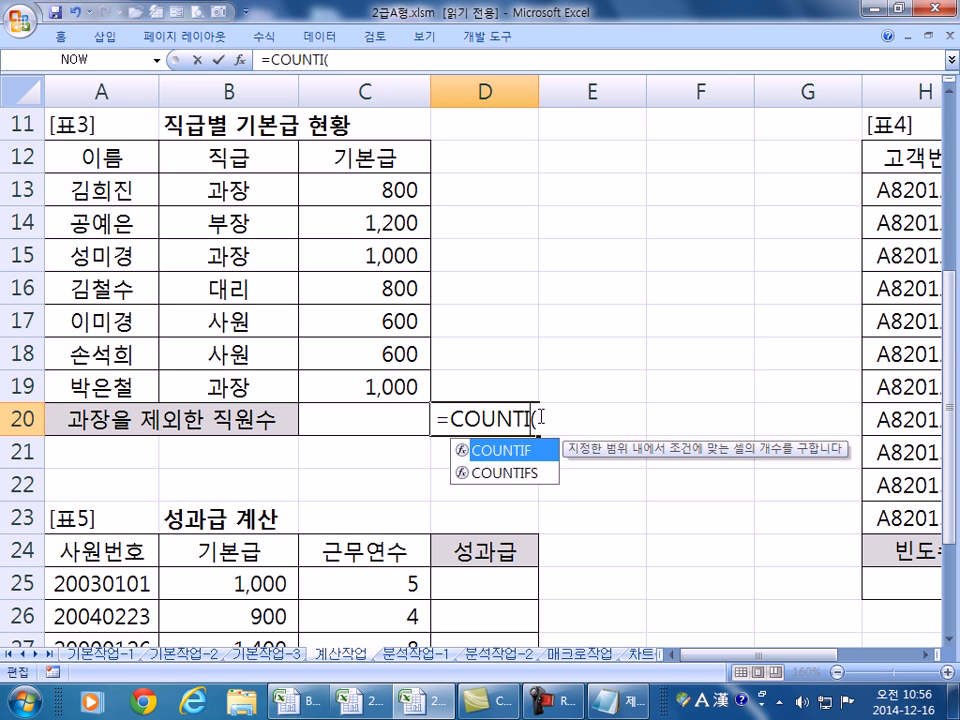
key(Right)
drag(235, 195, 250, 381)
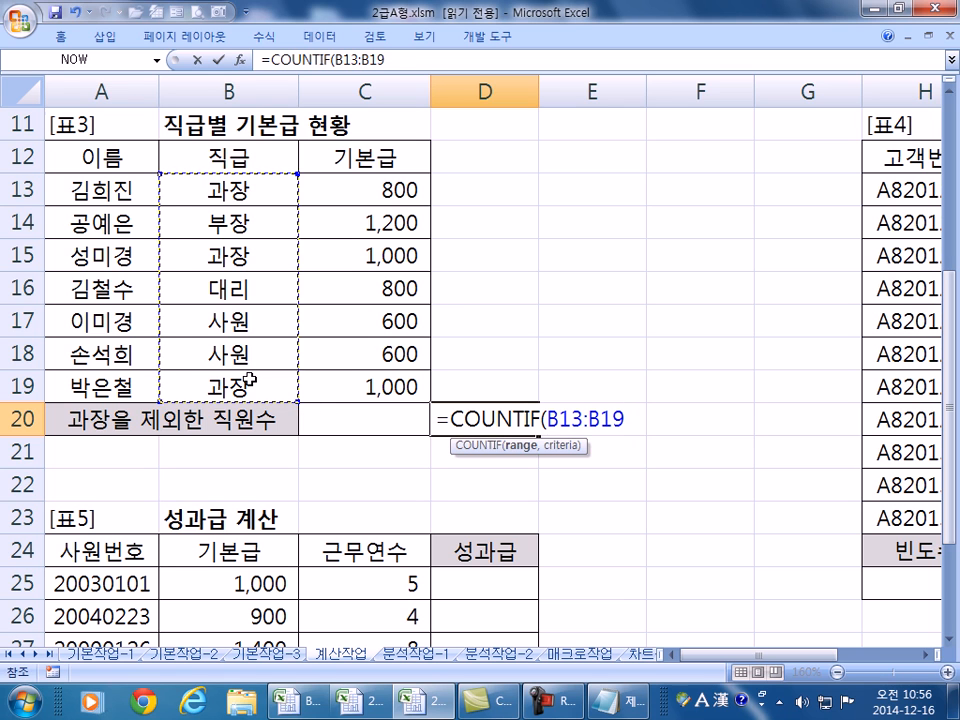
text(,"<>과자)
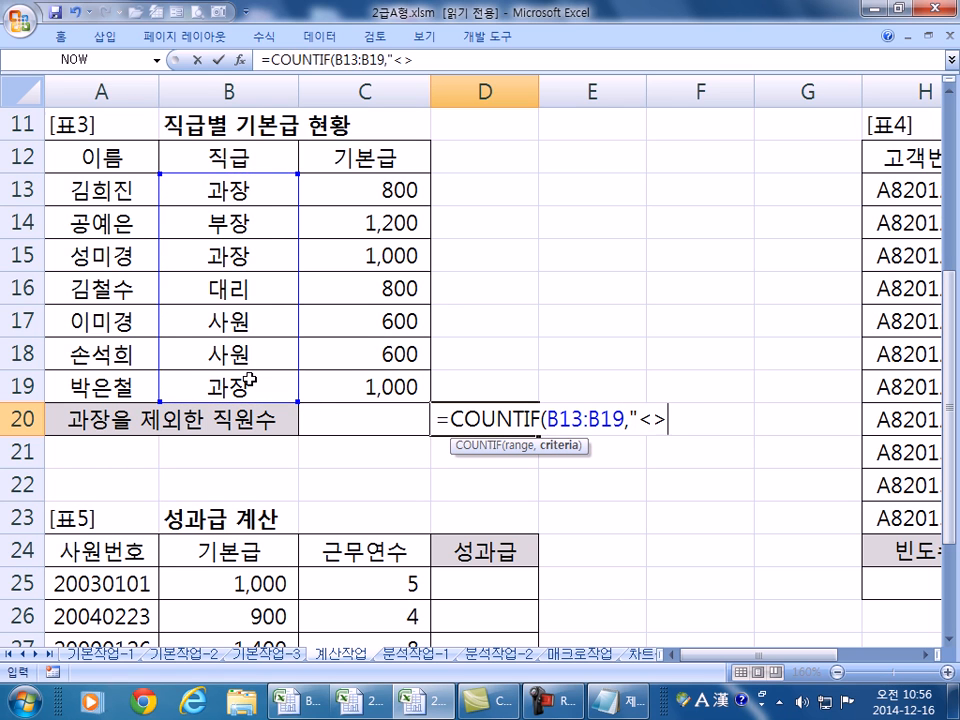
text(ㅇ")
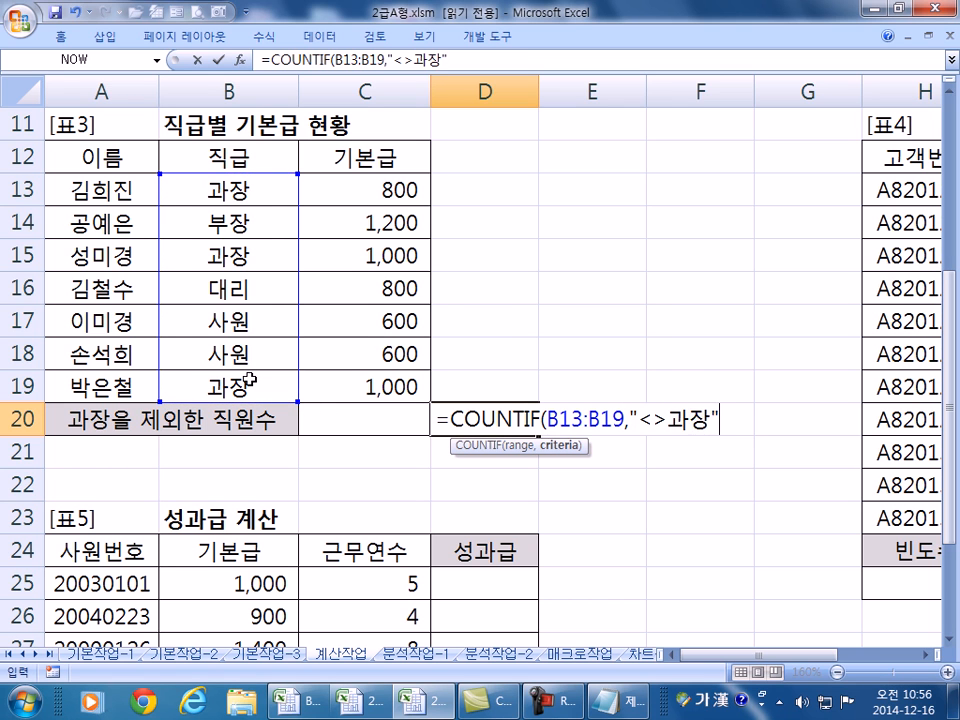
key(Return)
key(Up)
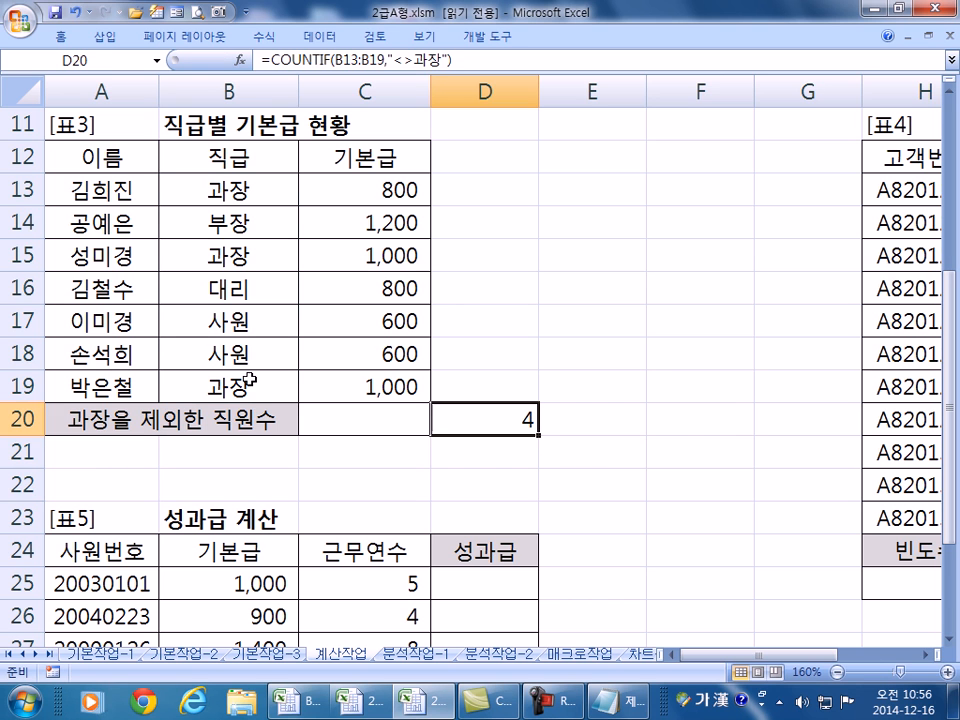
- Check the column B positions against D20's COUNTIF result
click(242, 222)
click(247, 288)
click(246, 320)
click(242, 352)
click(495, 410)
double_click(495, 410)
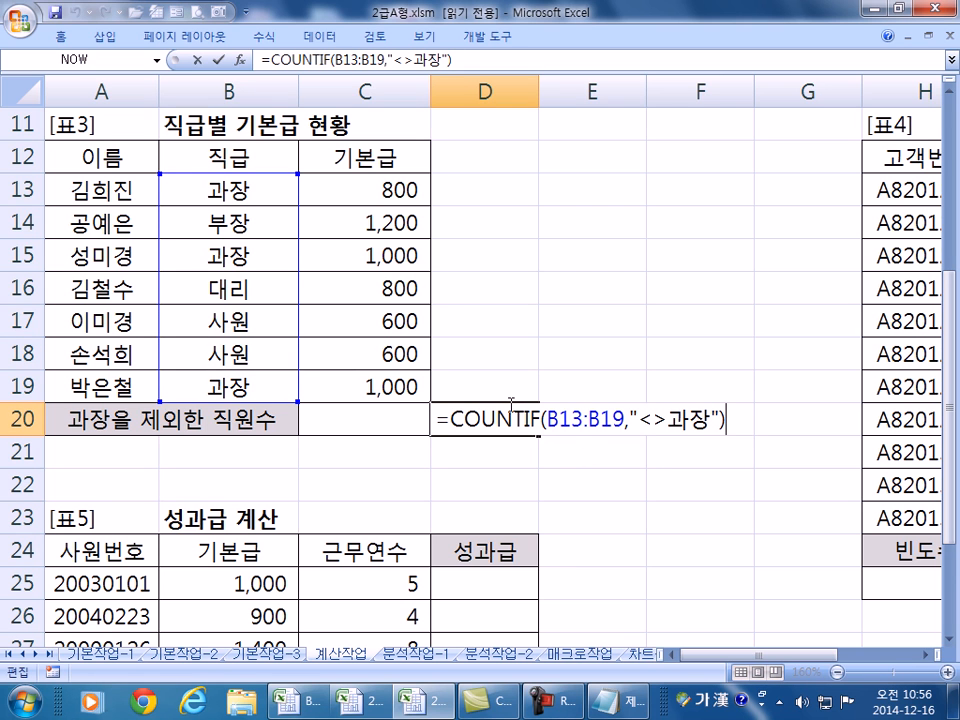
key(Escape)
- Change D20 to =COUNTA(B13:B19) by swapping IF for A and removing the criterion
double_click(521, 418)
click(530, 419)
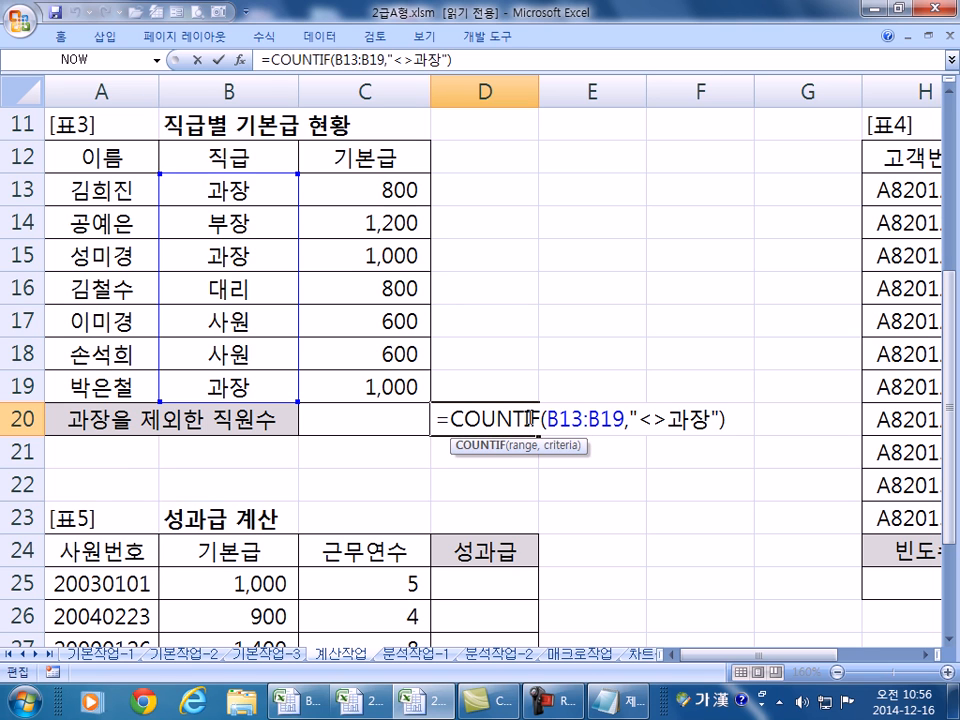
drag(525, 418, 549, 422)
text(ㅁ)
key(Hangul)
text(A)
drag(622, 418, 720, 418)
key(Delete)
key(Return)
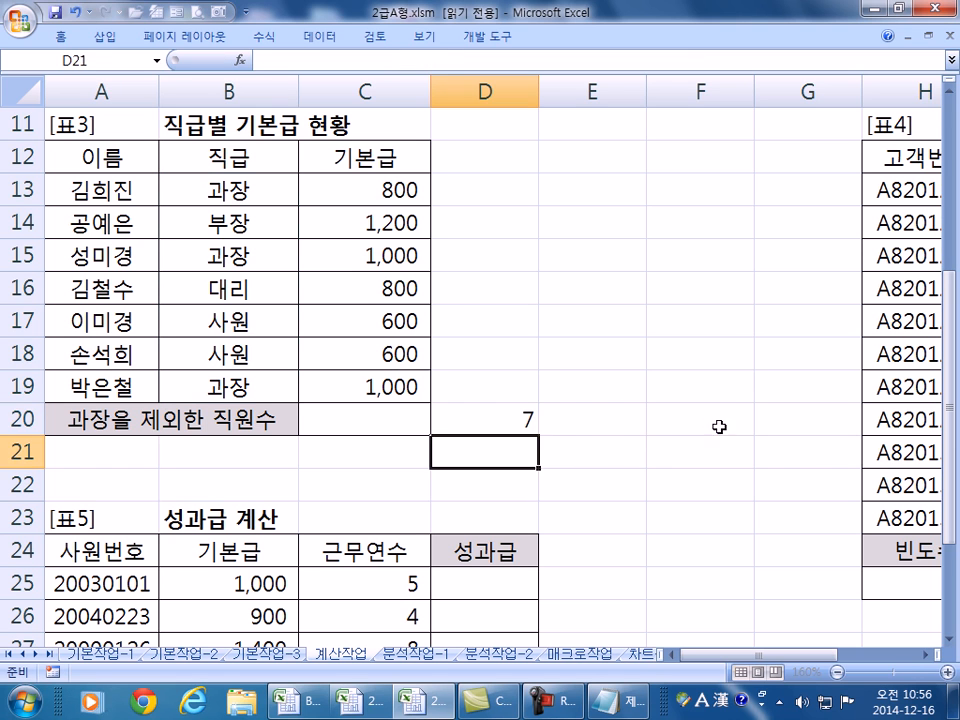
- Verify D20's count of 7 against the 직급 entries in column B
click(476, 426)
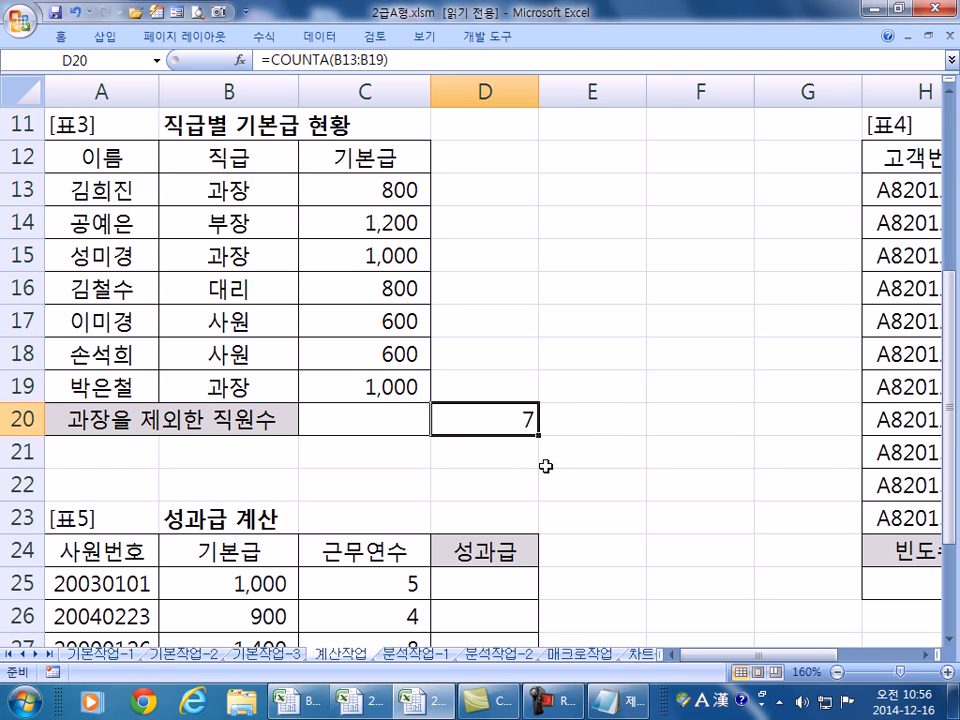
click(228, 190)
click(232, 256)
click(240, 390)
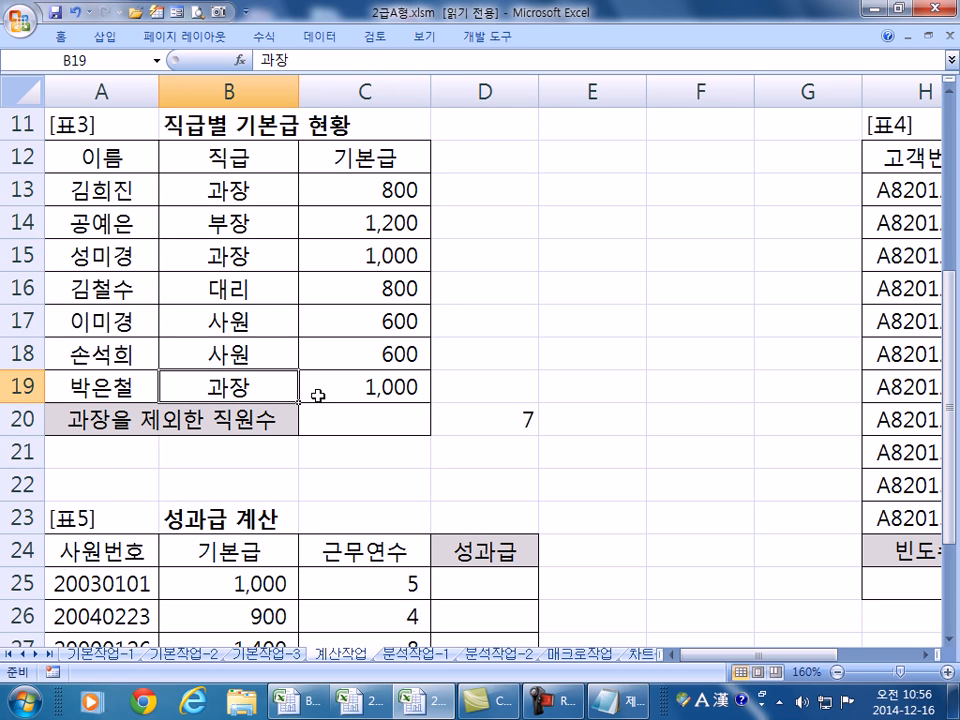
drag(226, 157, 227, 190)
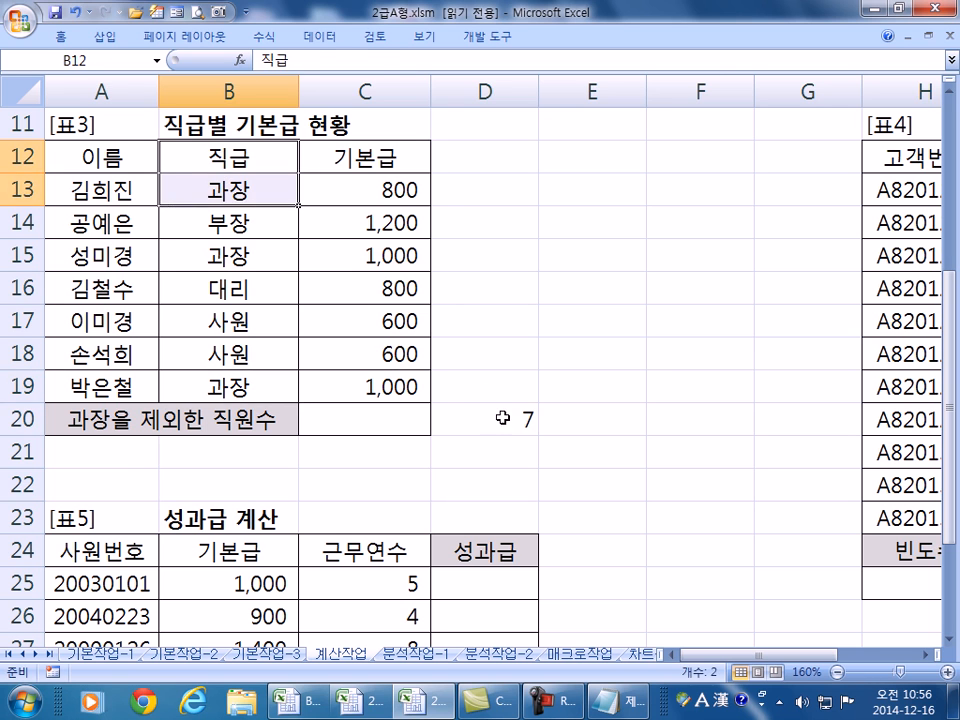
click(495, 410)
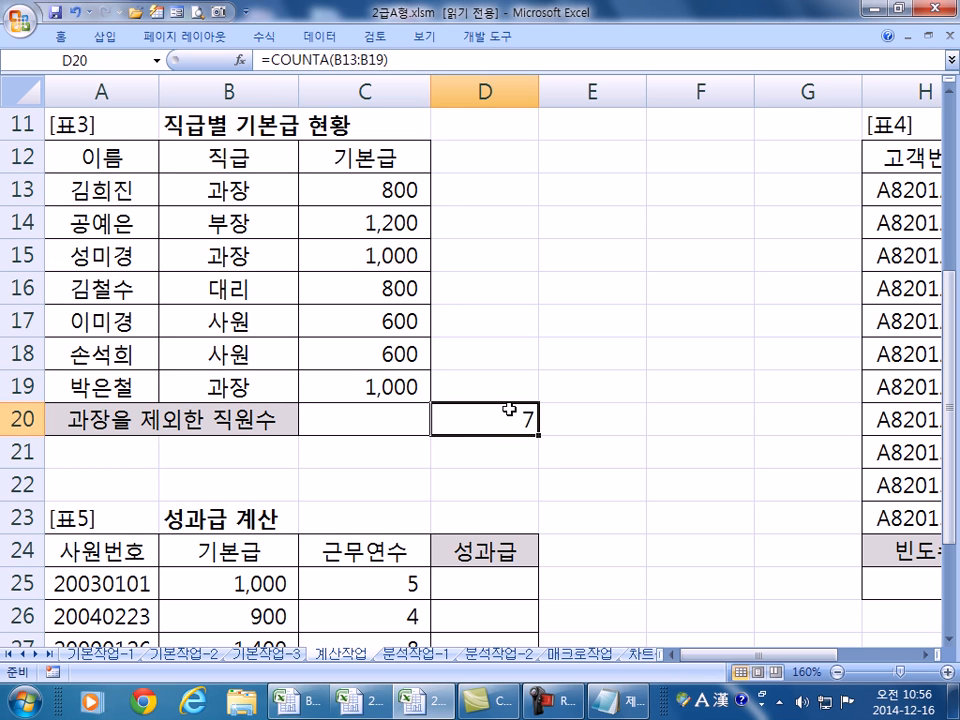
- Clear D20 and enter =COUNTA(B13:B19) in C20
key(Delete)
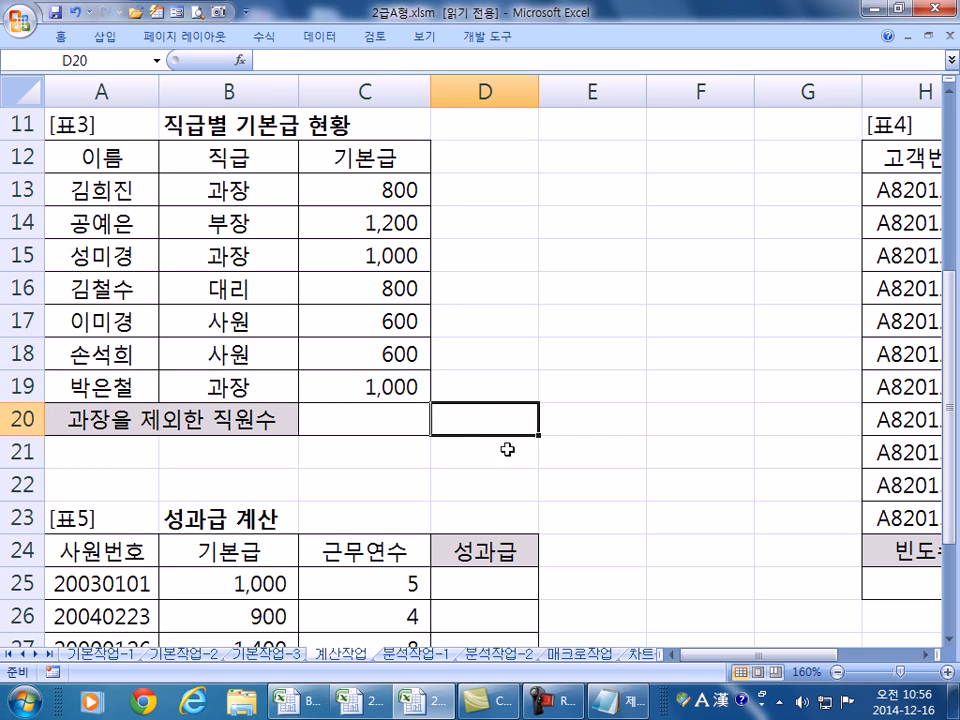
click(386, 420)
text(=C)
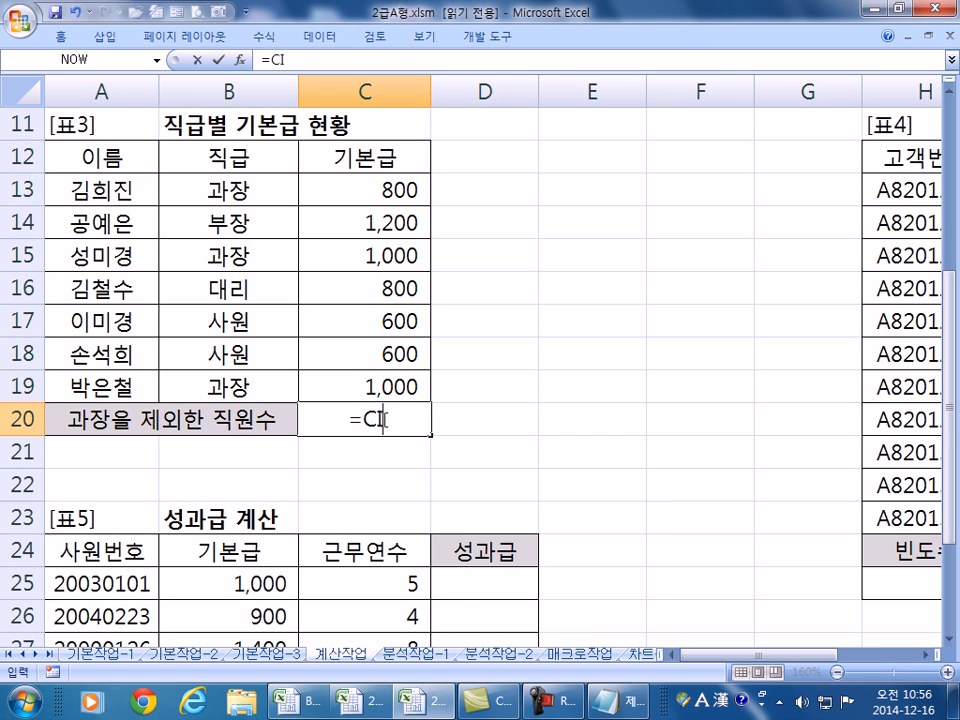
text(OUN)
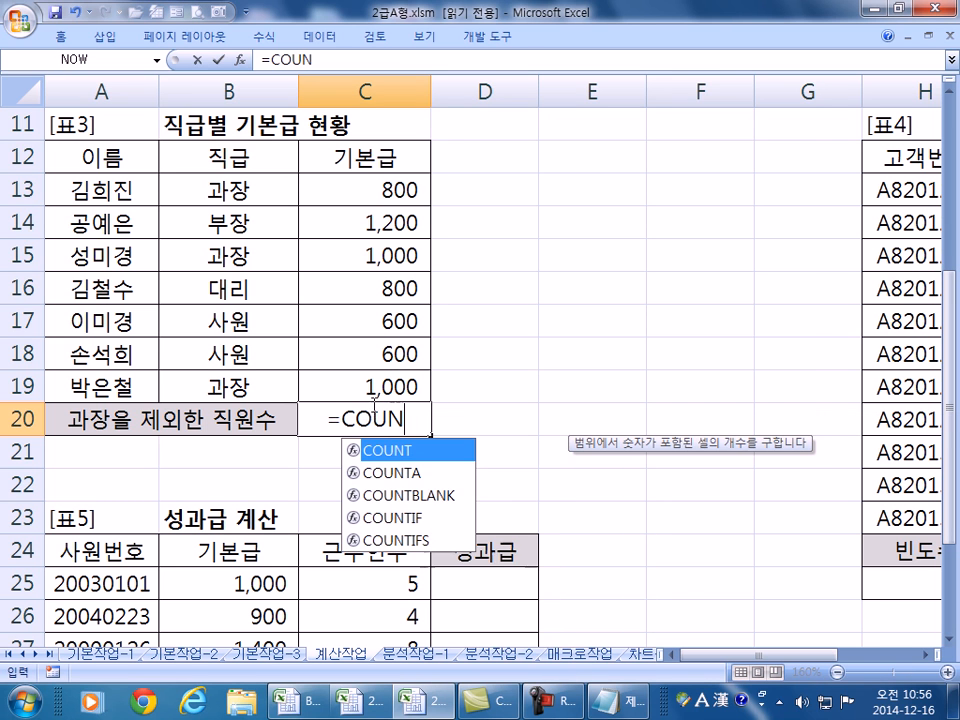
double_click(424, 476)
drag(258, 190, 261, 372)
text())
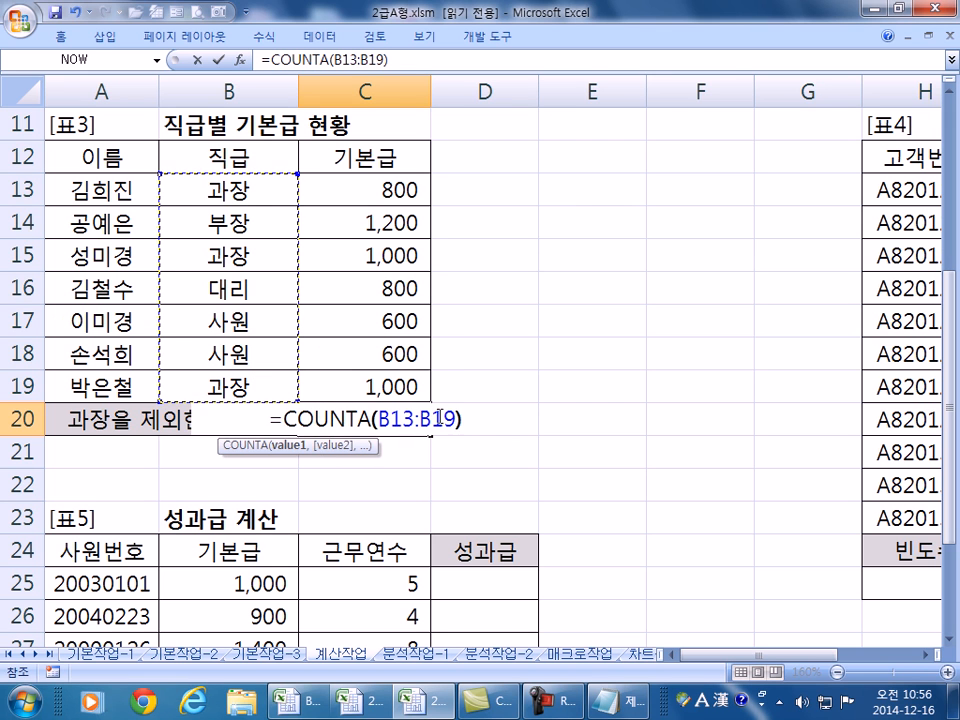
key(Return)
- Append -DCOUNTA(A12:C19,A12,B12:B13) to C20's formula, giving 4
click(385, 415)
double_click(385, 415)
text(-D)
text(COU)
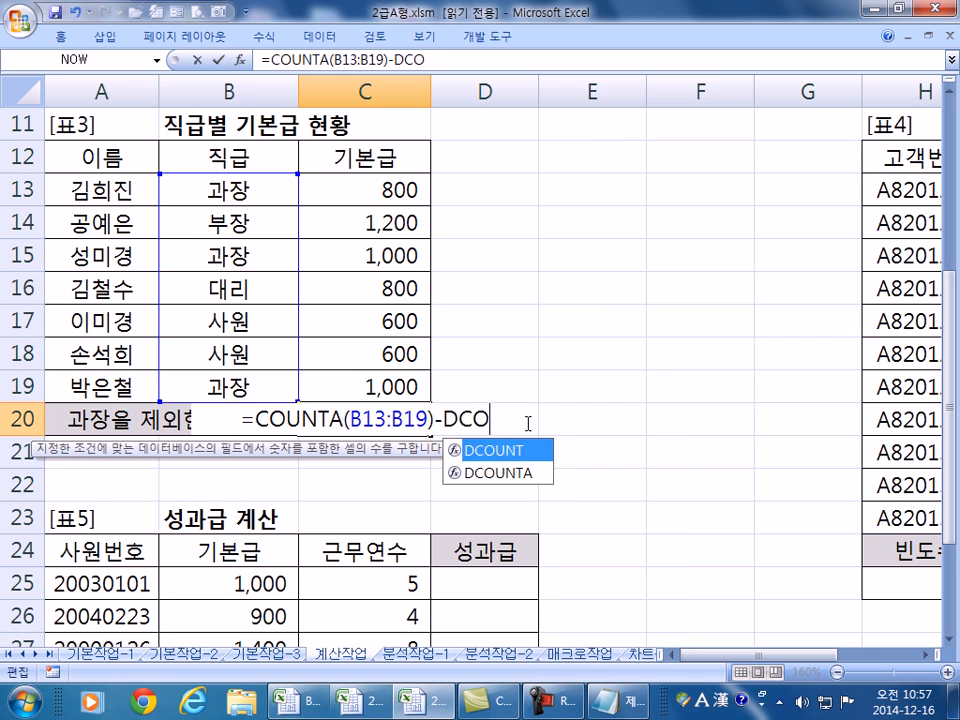
double_click(524, 473)
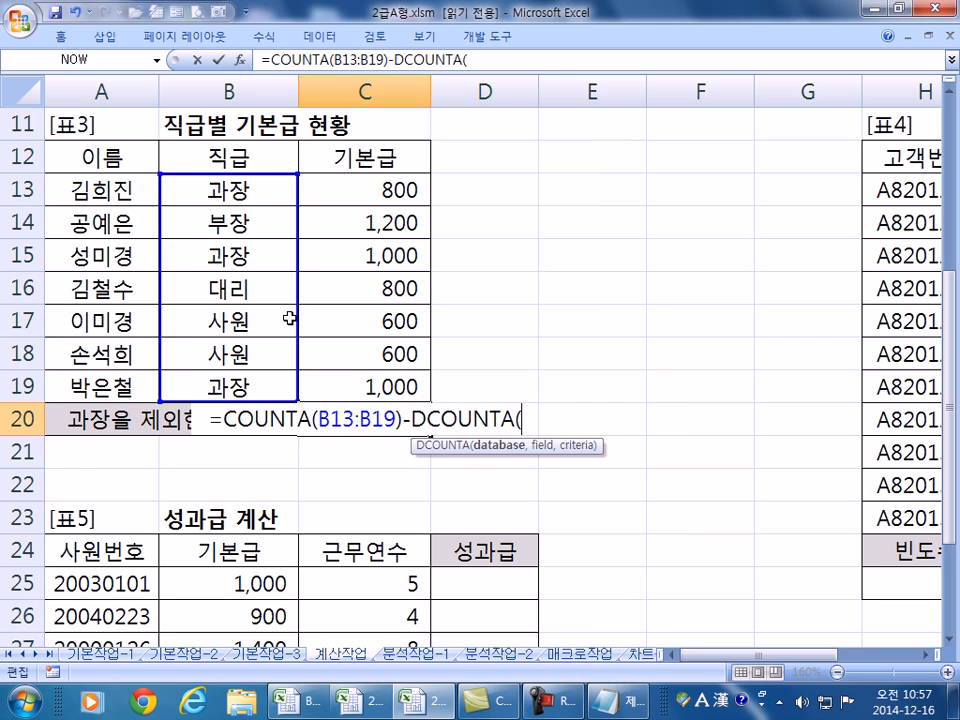
drag(92, 157, 358, 390)
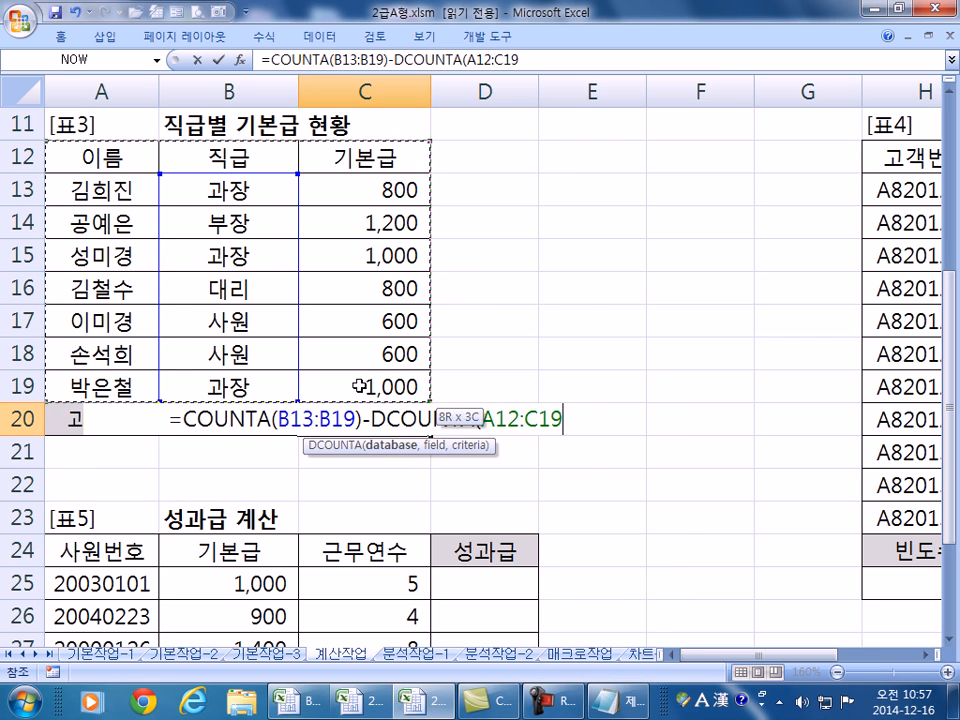
text(,)
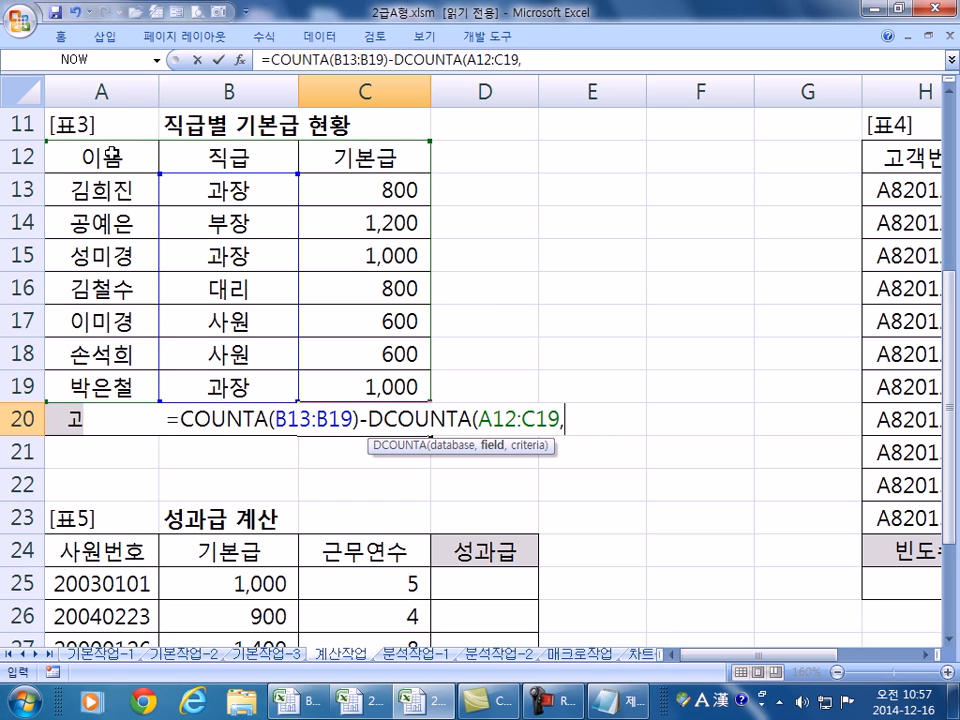
click(92, 153)
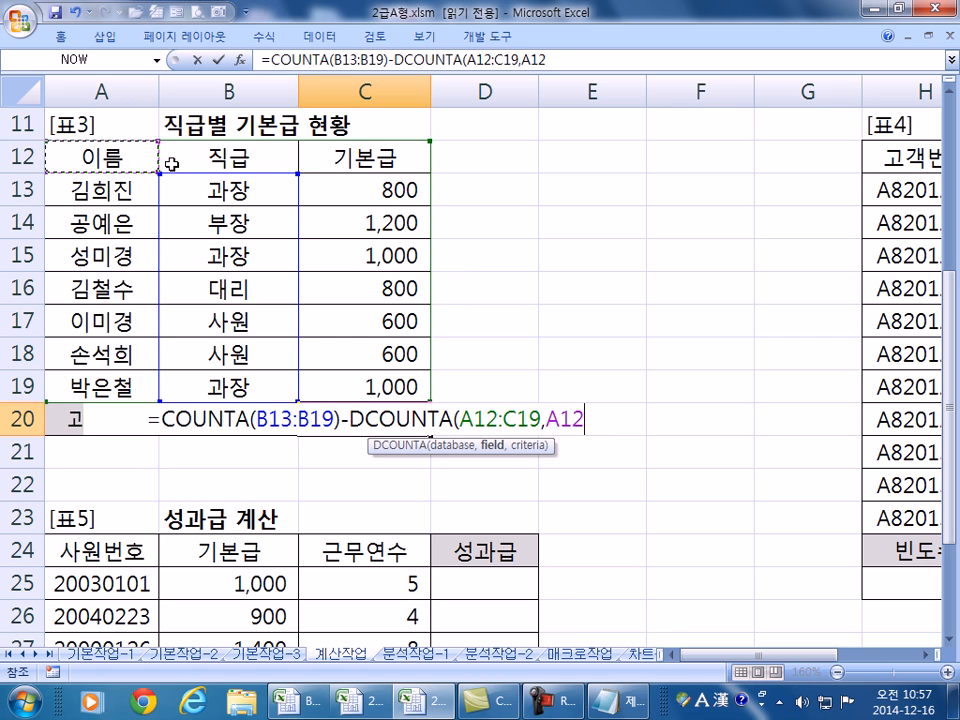
text(,)
drag(229, 158, 241, 190)
text())
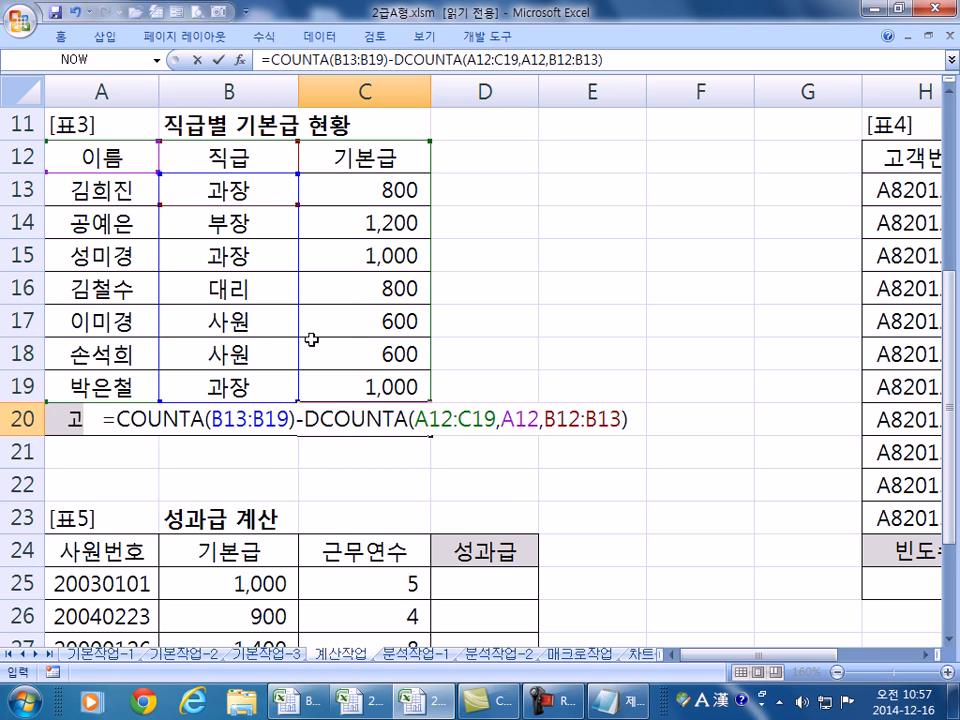
key(Return)
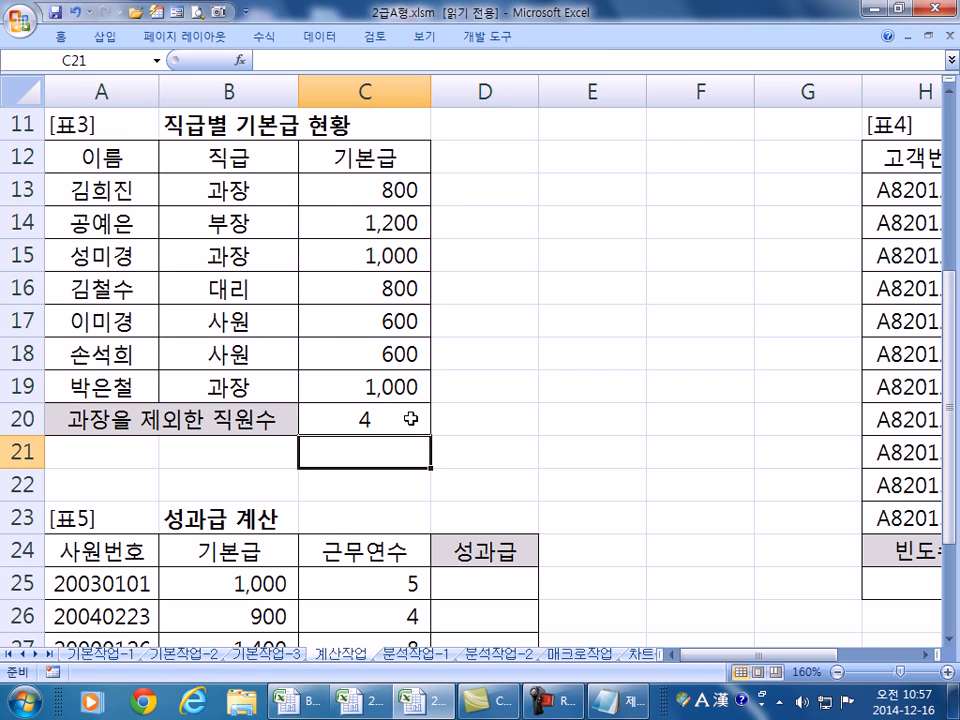
- Review C20's staff-count formula, keeping it at 4, and scroll right to the [표4] table
double_click(410, 419)
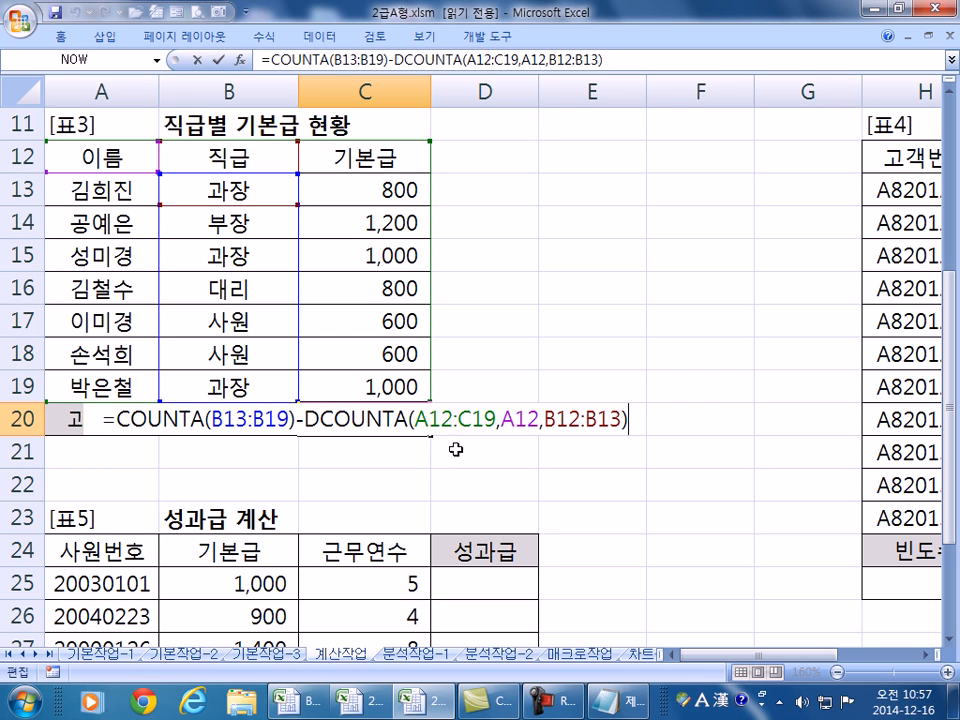
key(ctrl+Return)
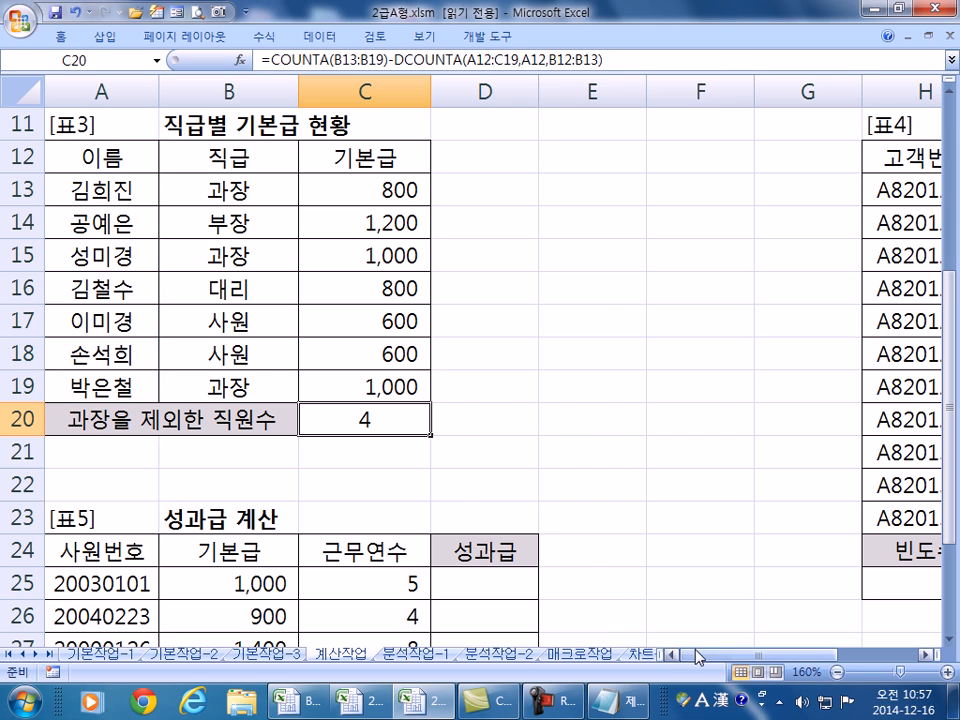
drag(677, 658, 834, 657)
click(930, 657)
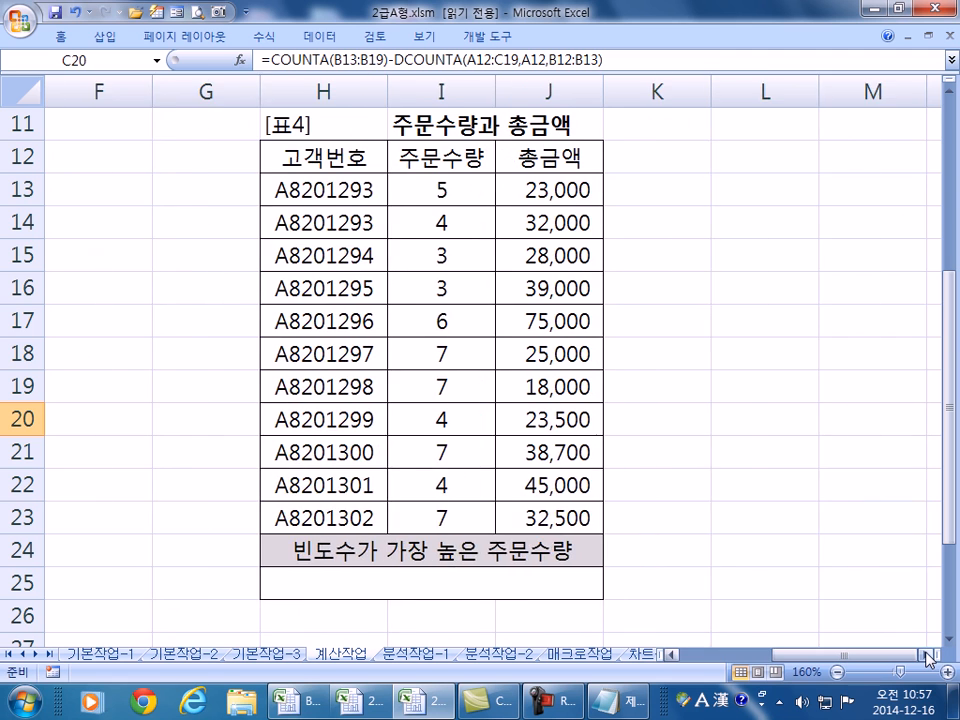
click(930, 657)
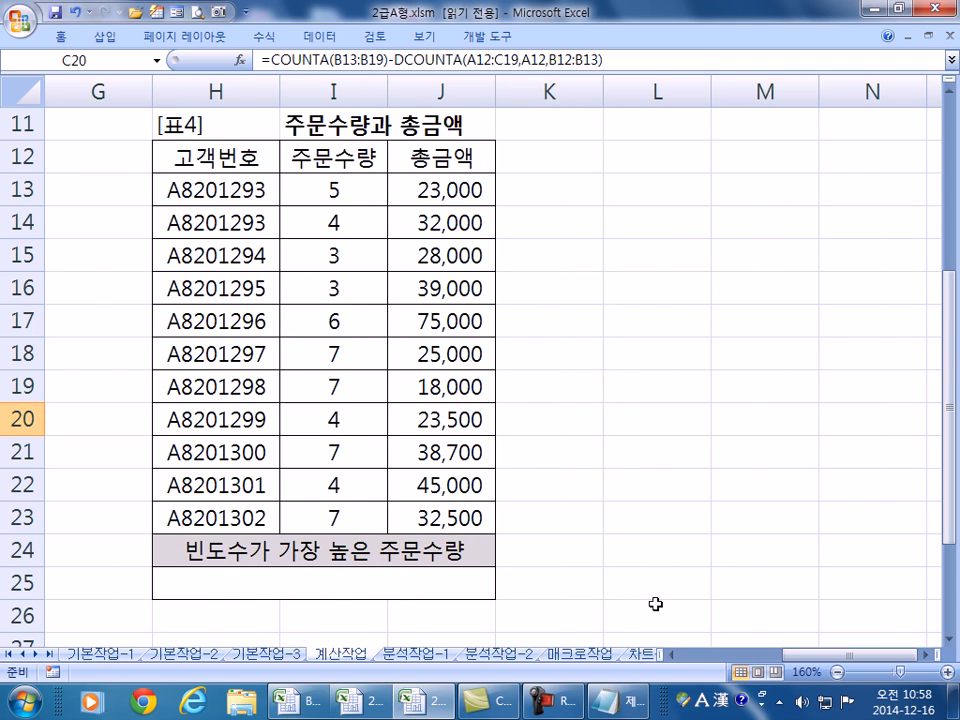
click(345, 591)
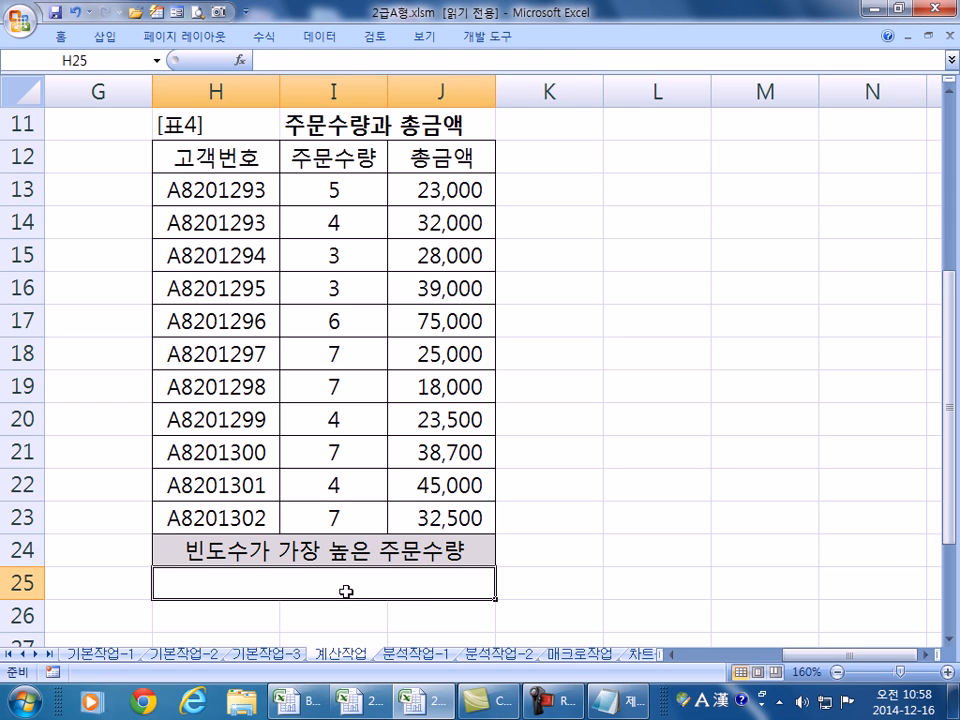
click(360, 516)
click(351, 454)
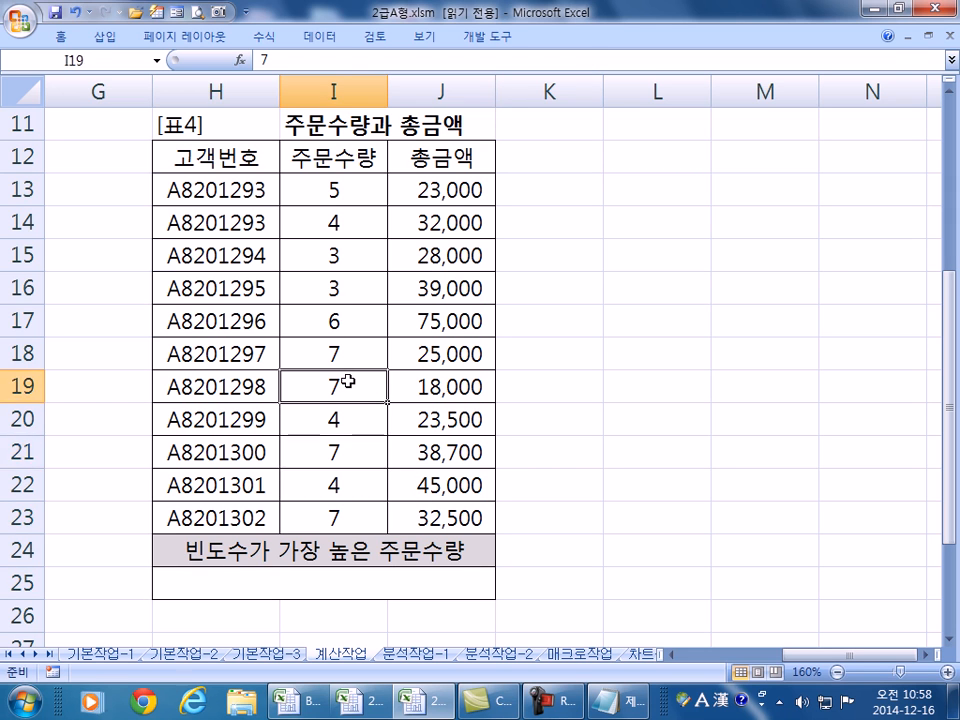
click(352, 346)
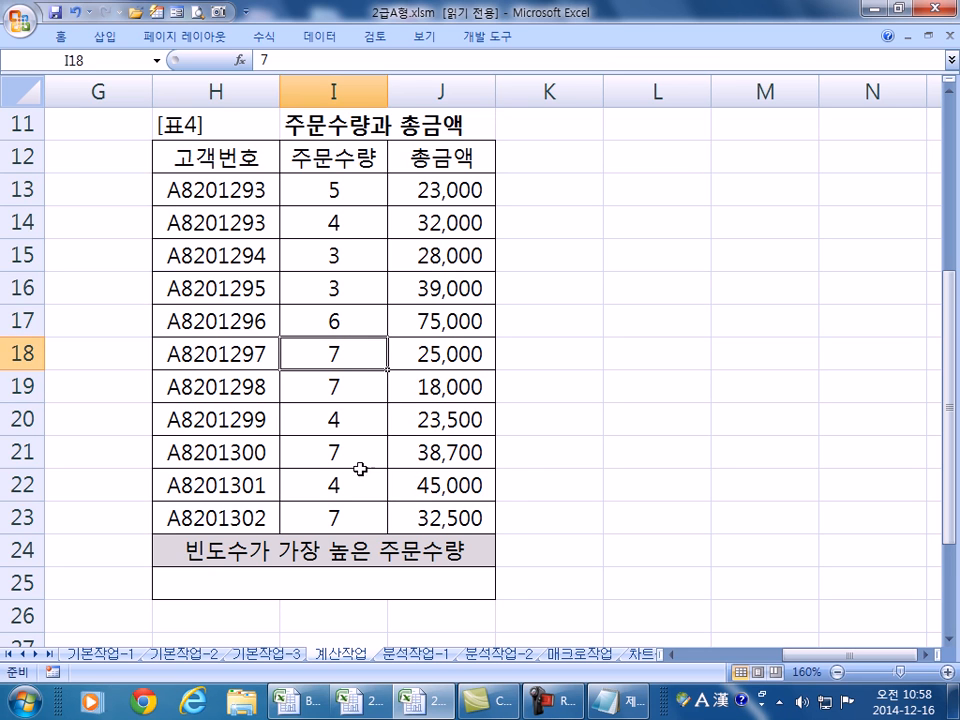
click(353, 586)
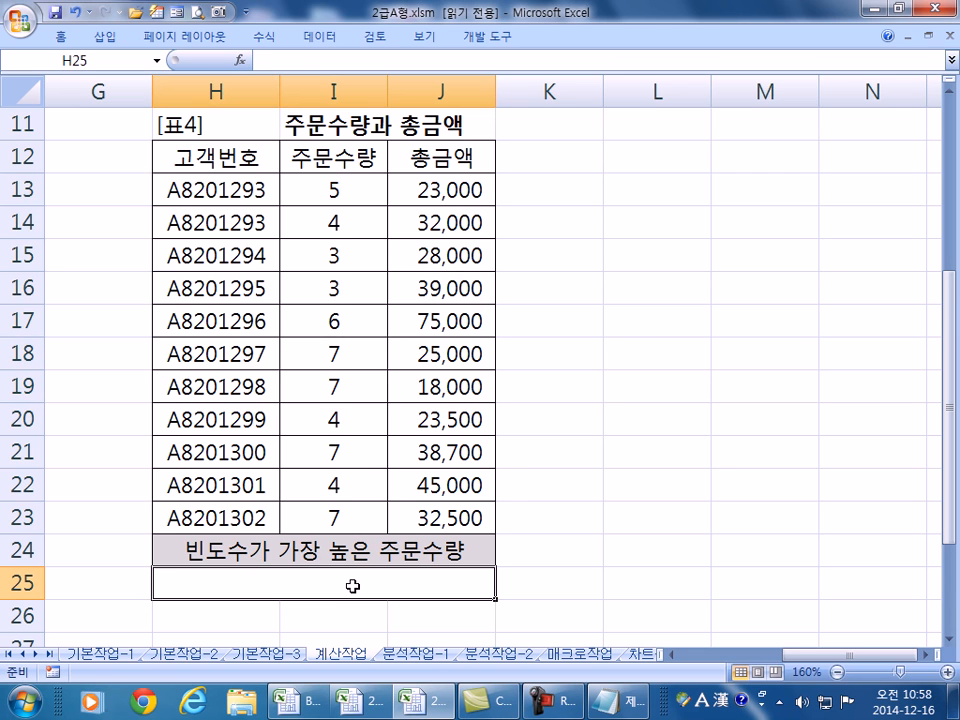
text(=)
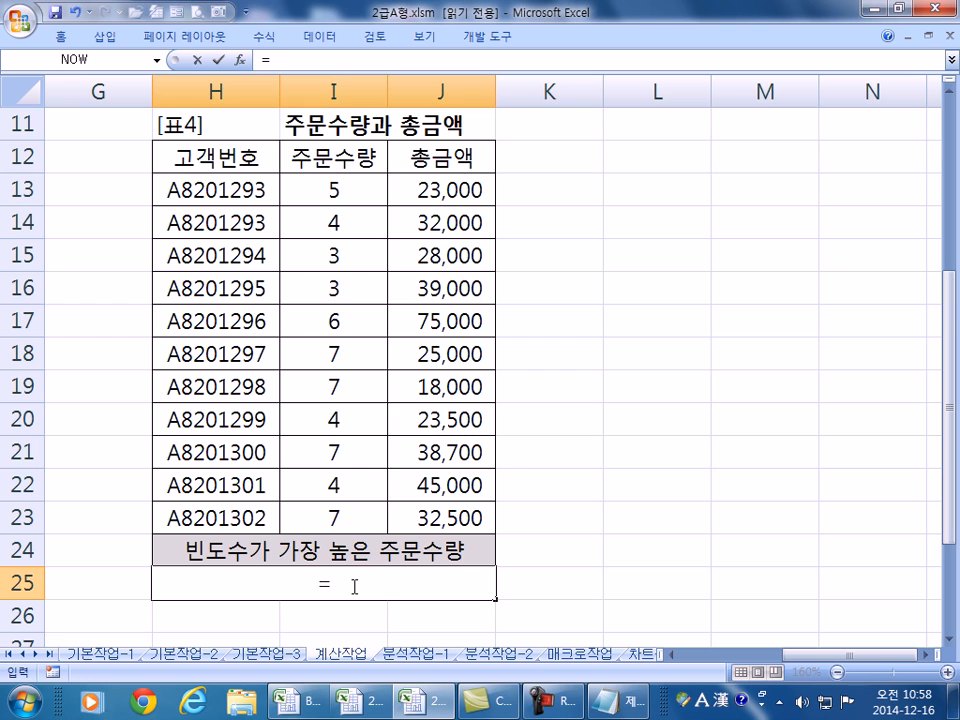
text(MODE)
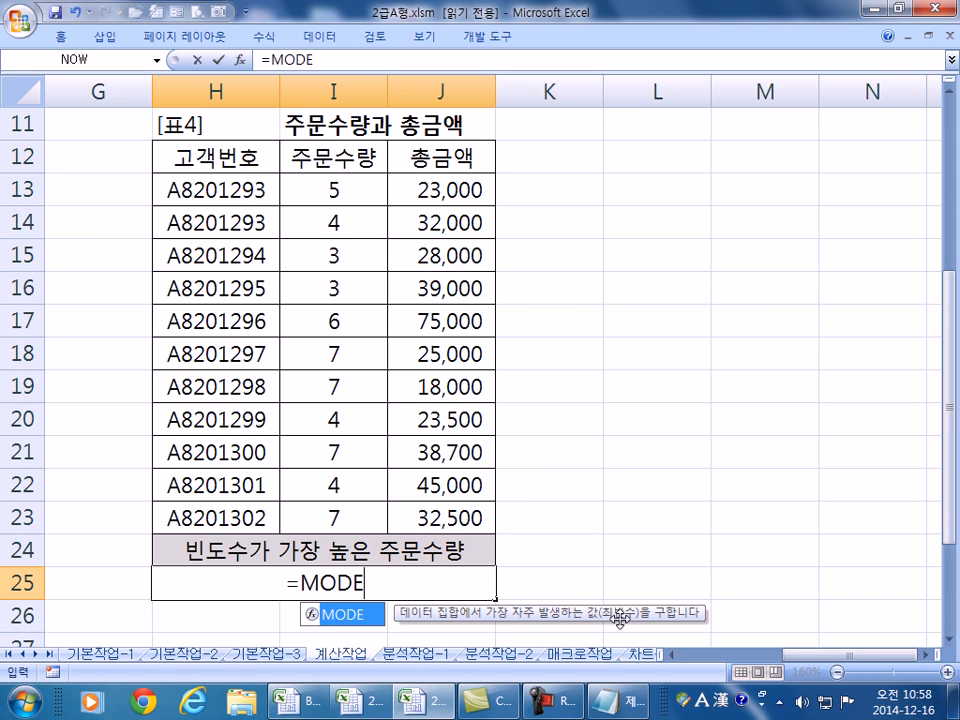
text(()
- Enter =MODE(I13:I23) in H25 to get the most frequent order quantity, 7
drag(358, 190, 343, 510)
key(Return)
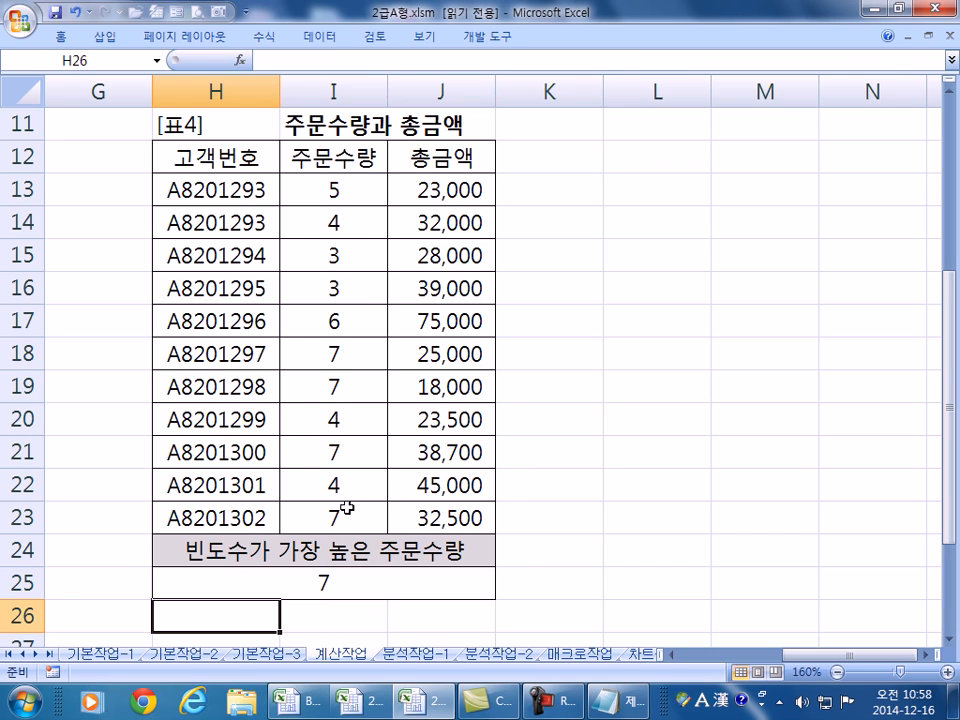
click(377, 579)
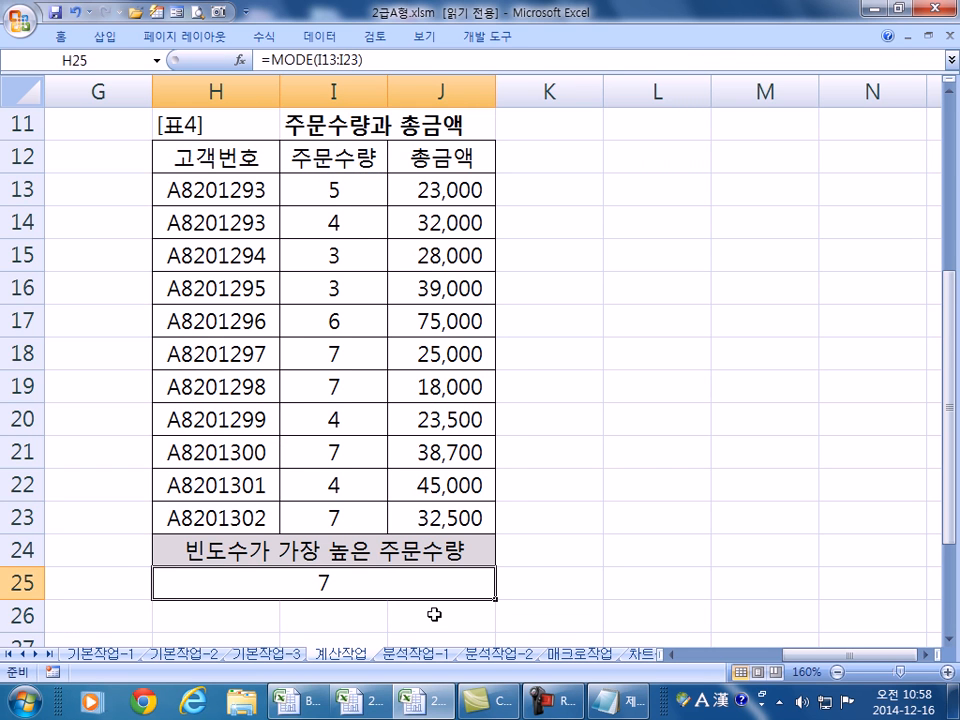
key(F2)
key(Escape)
key(F2)
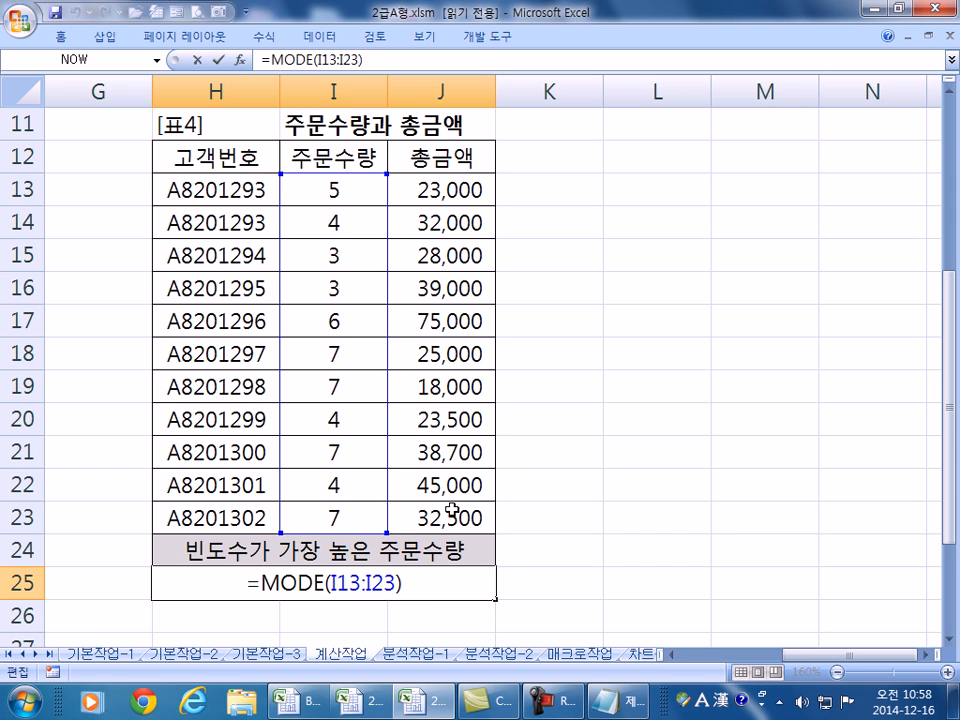
- Append &"개" to H25's MODE formula so it displays 7개
text(&")
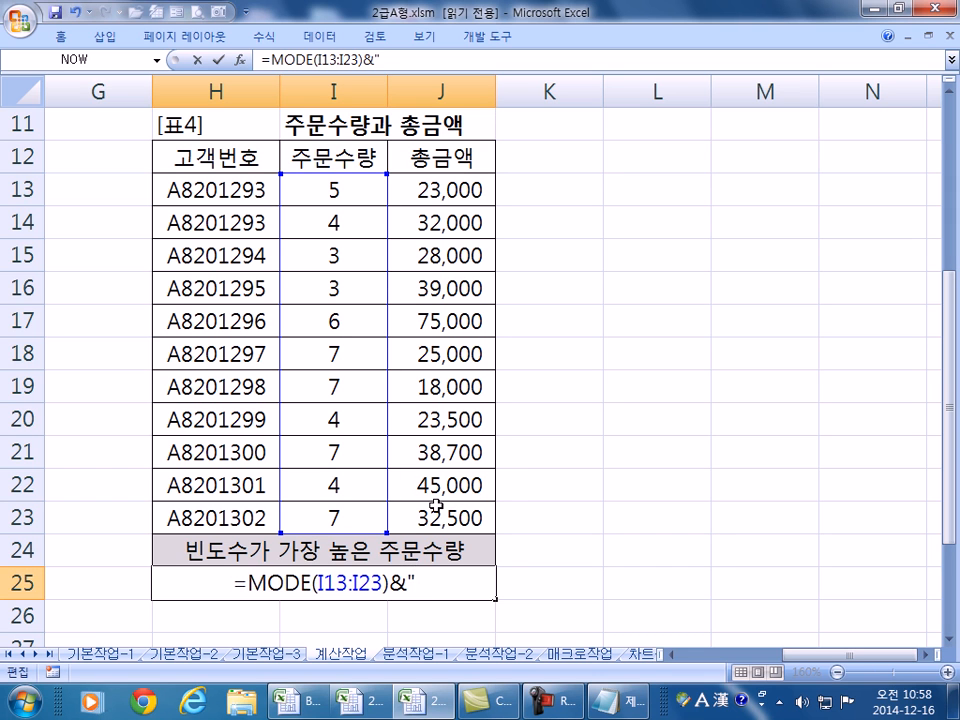
key(Hangul)
text(ㅅ)
key(BackSpace)
text(개")
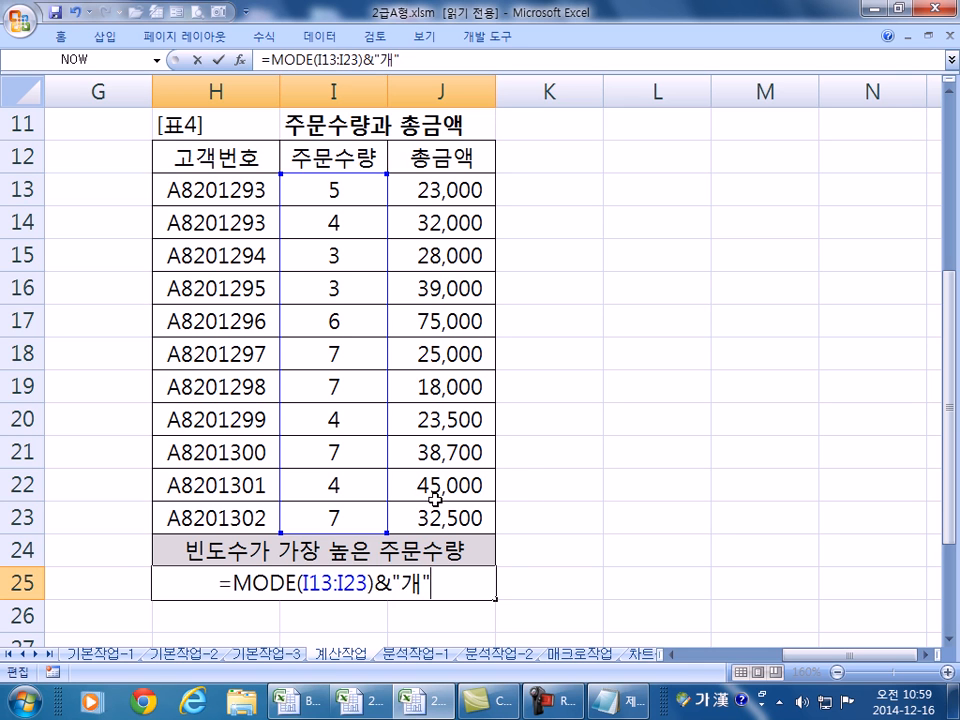
key(Return)
click(394, 582)
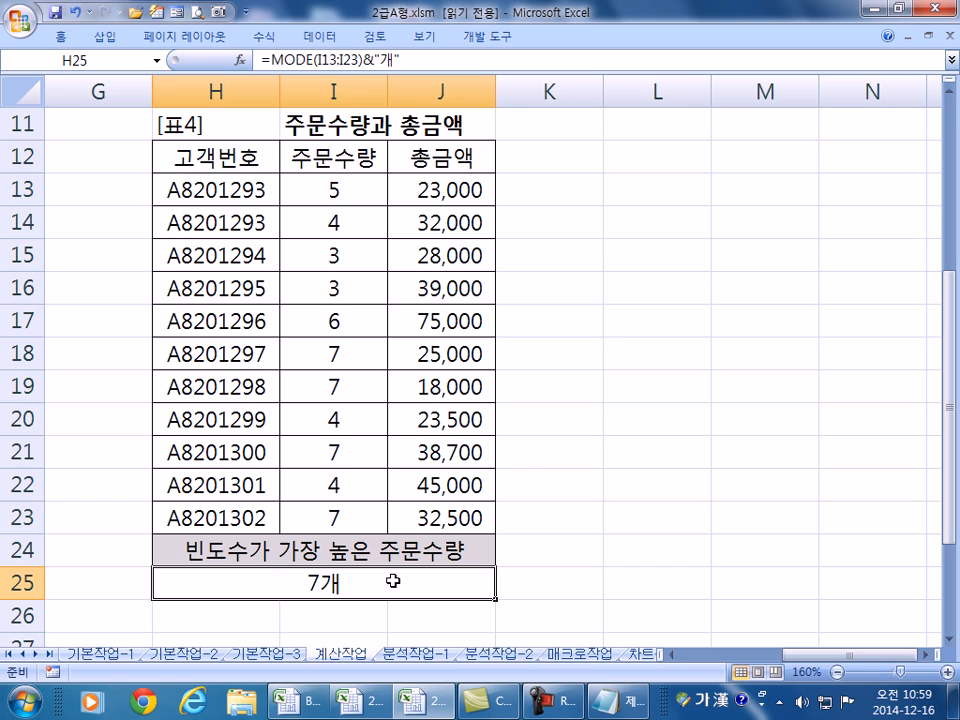
key(F2)
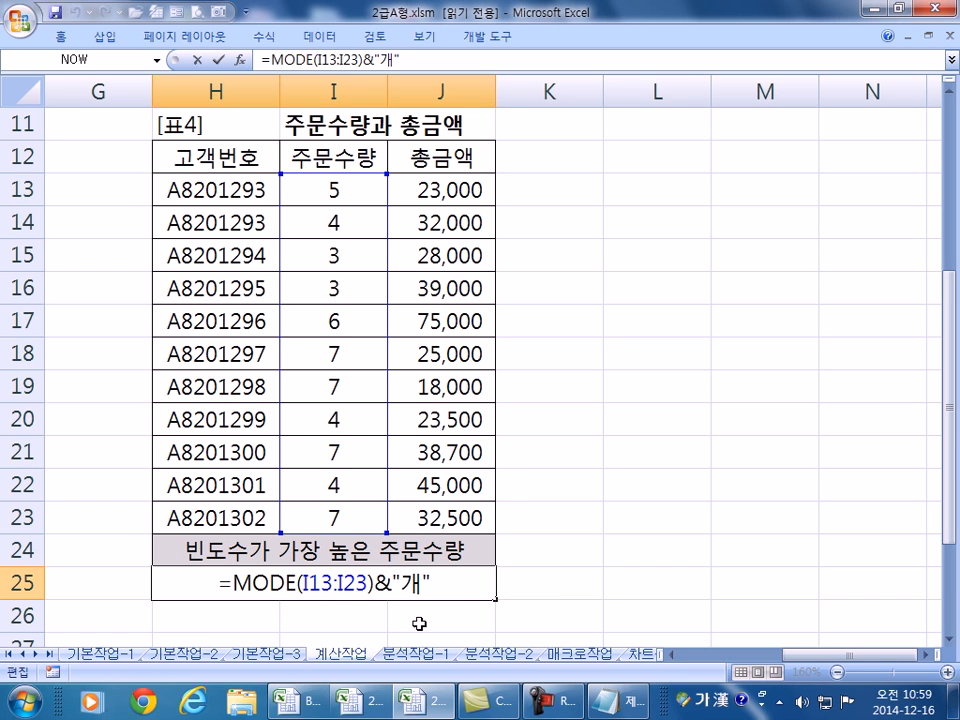
key(ctrl+Return)
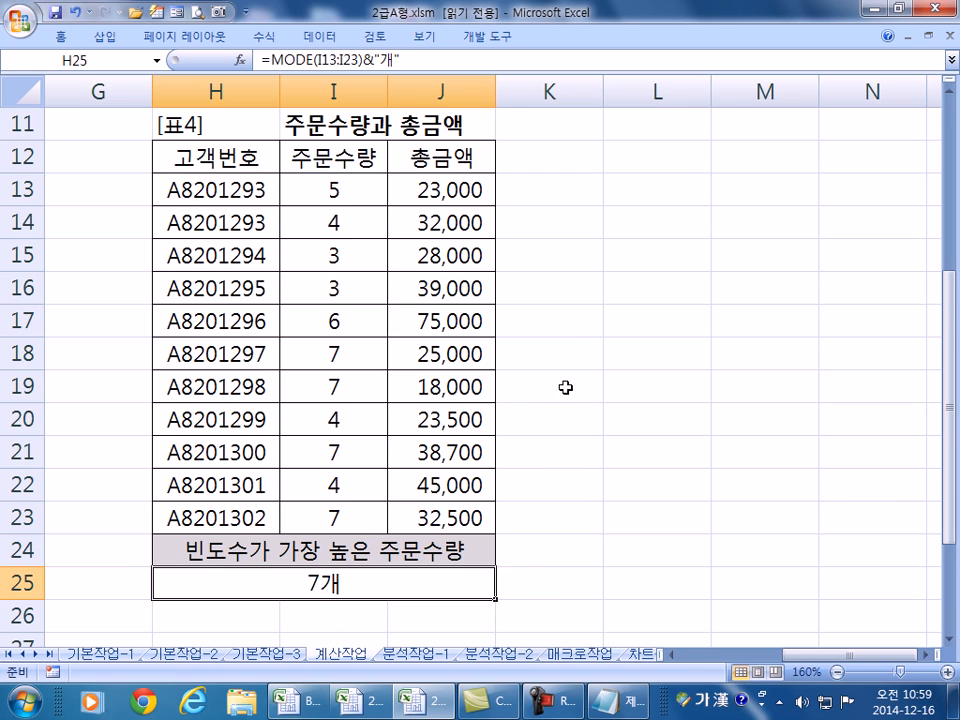
- Type the note '7이 4번 나왔어요' into cell L14 beside the order table
click(624, 216)
text(7이)
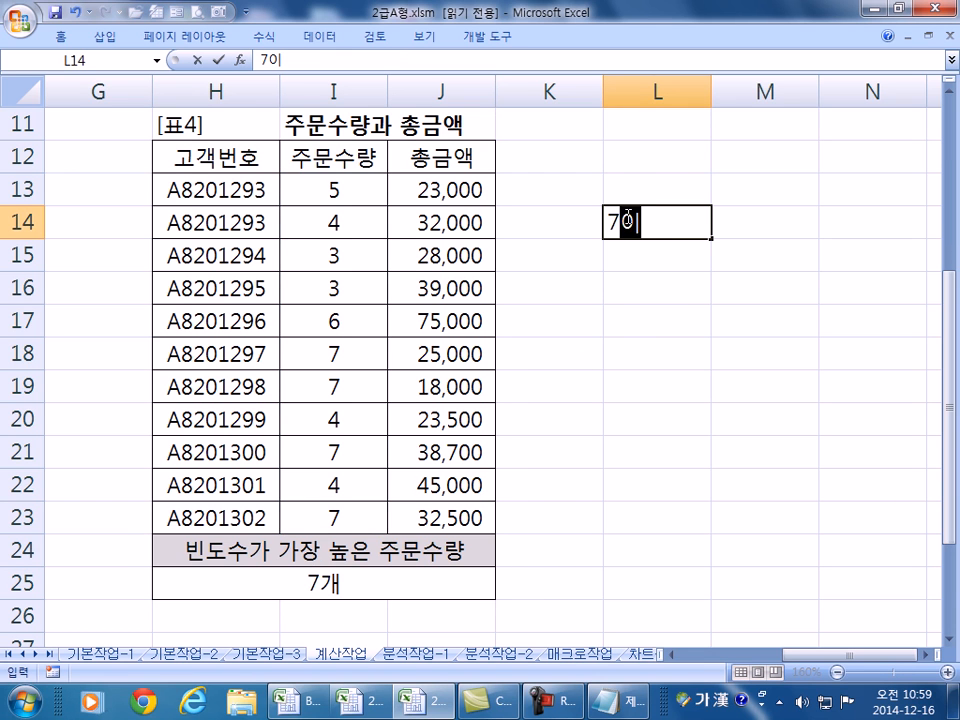
text( 4ㅂ너)
key(BackSpace)
key(BackSpace)
key(BackSpace)
text(ㅂ번 나왔어)
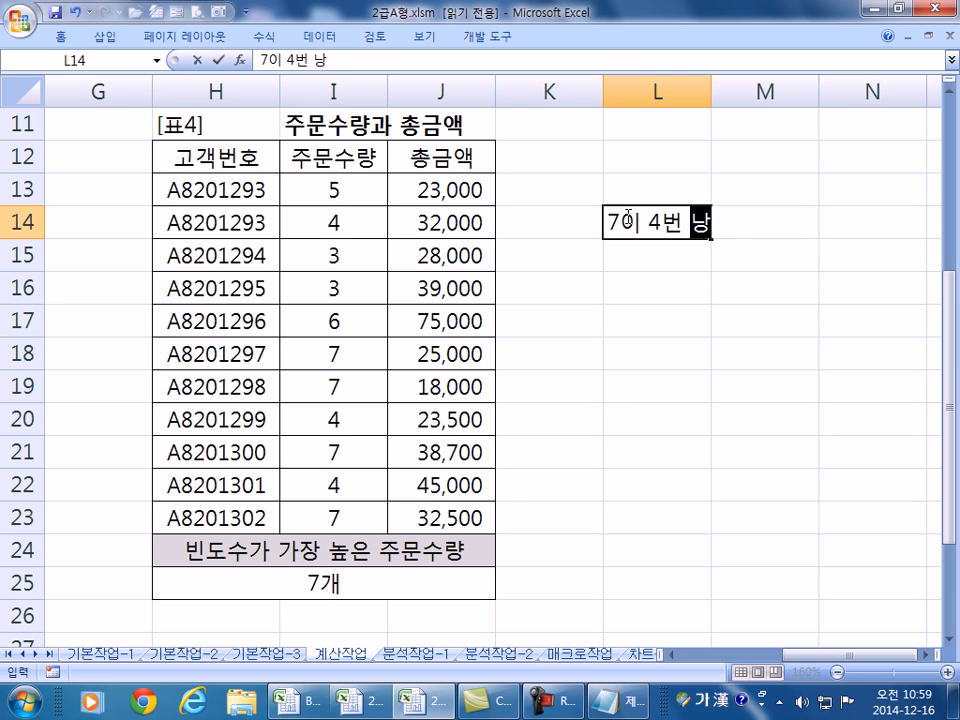
text(요)
key(Return)
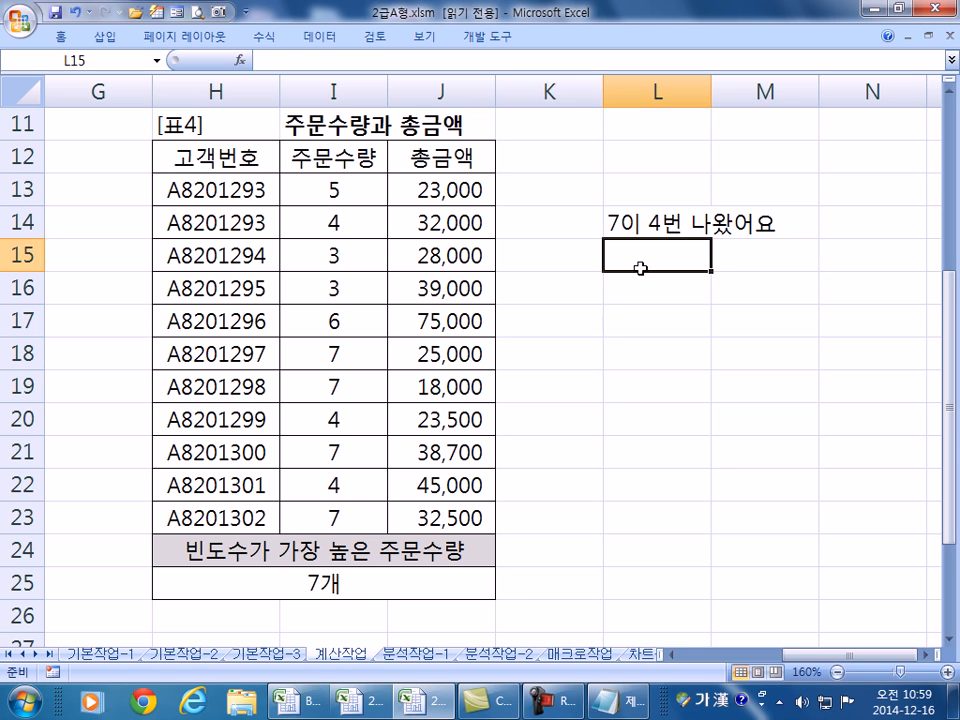
click(657, 217)
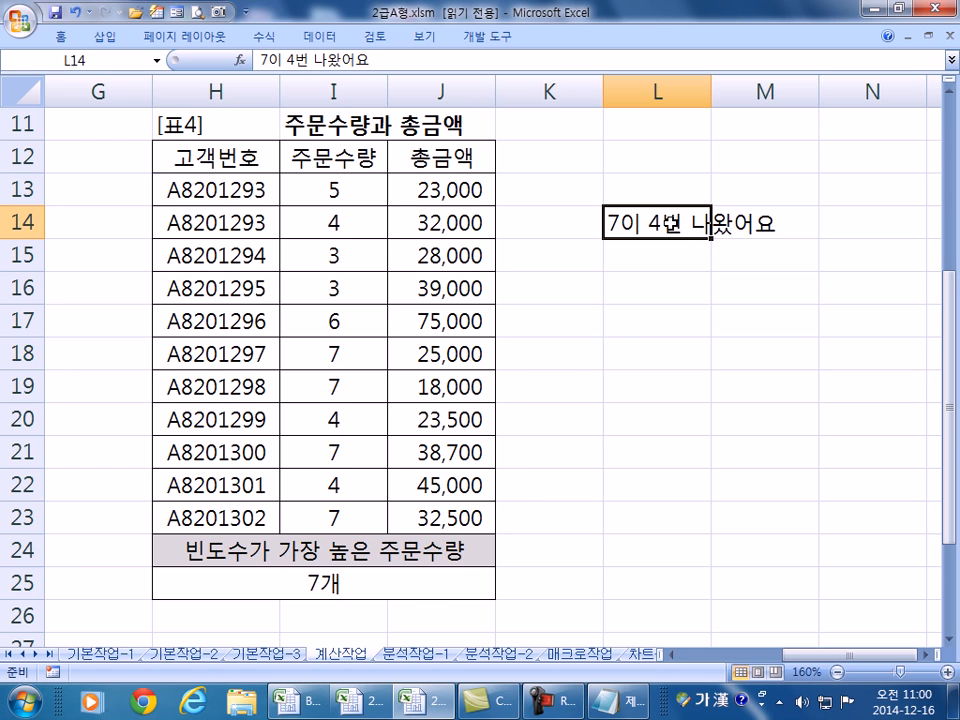
click(332, 578)
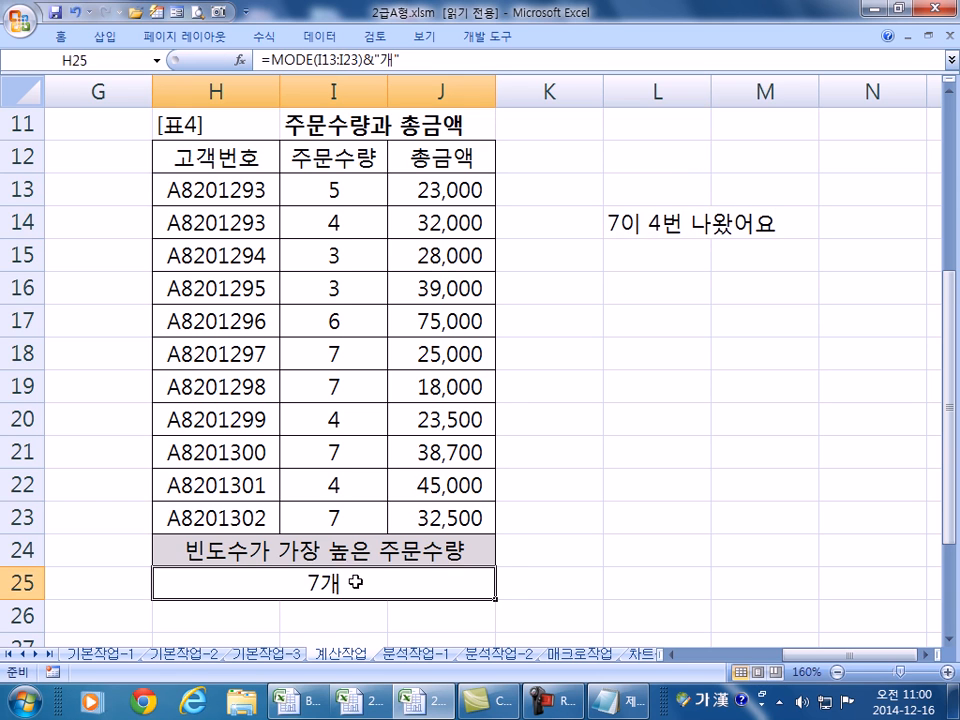
- Replace 개 in H25's formula with &"이 "& and copy the MODE(I13:I23) part for reuse
double_click(445, 589)
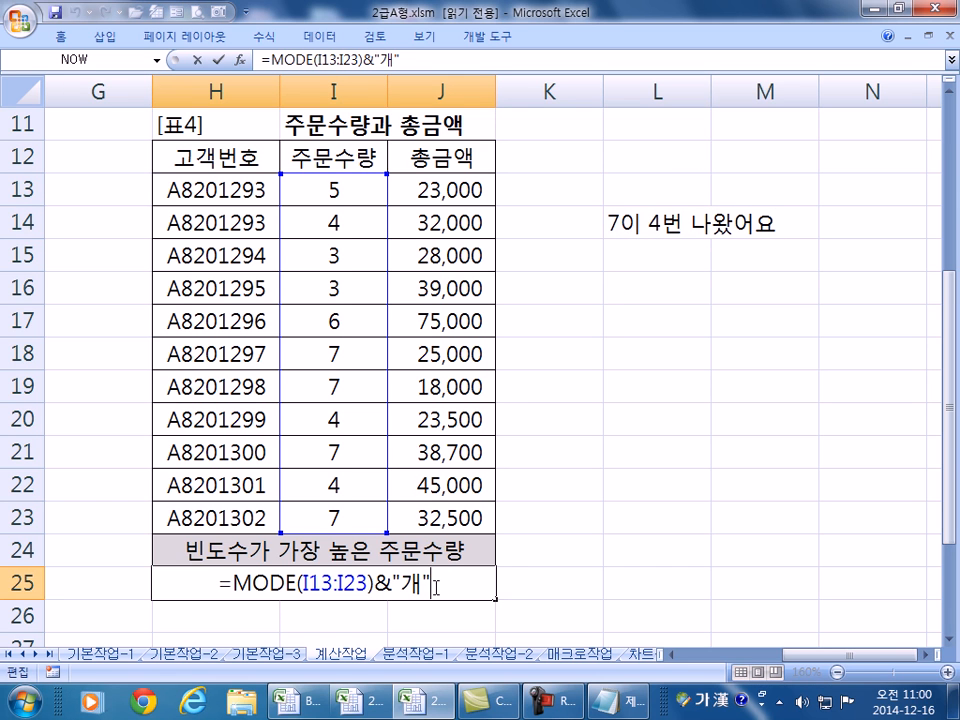
key(BackSpace)
text(ㅇㅣ )
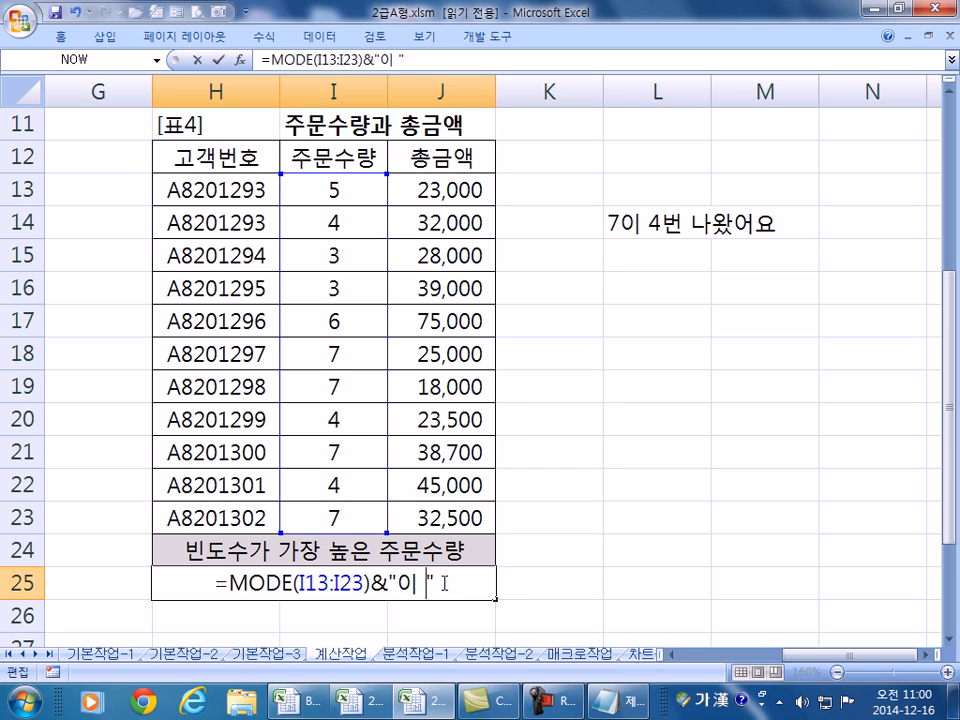
text(&)
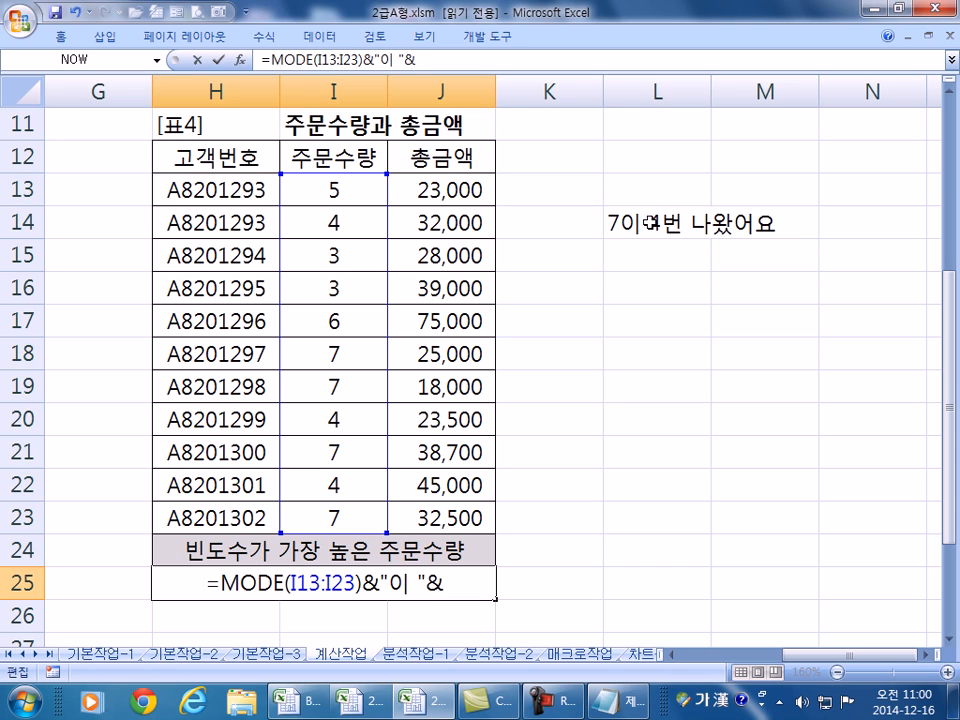
drag(218, 583, 369, 588)
key(ctrl+c)
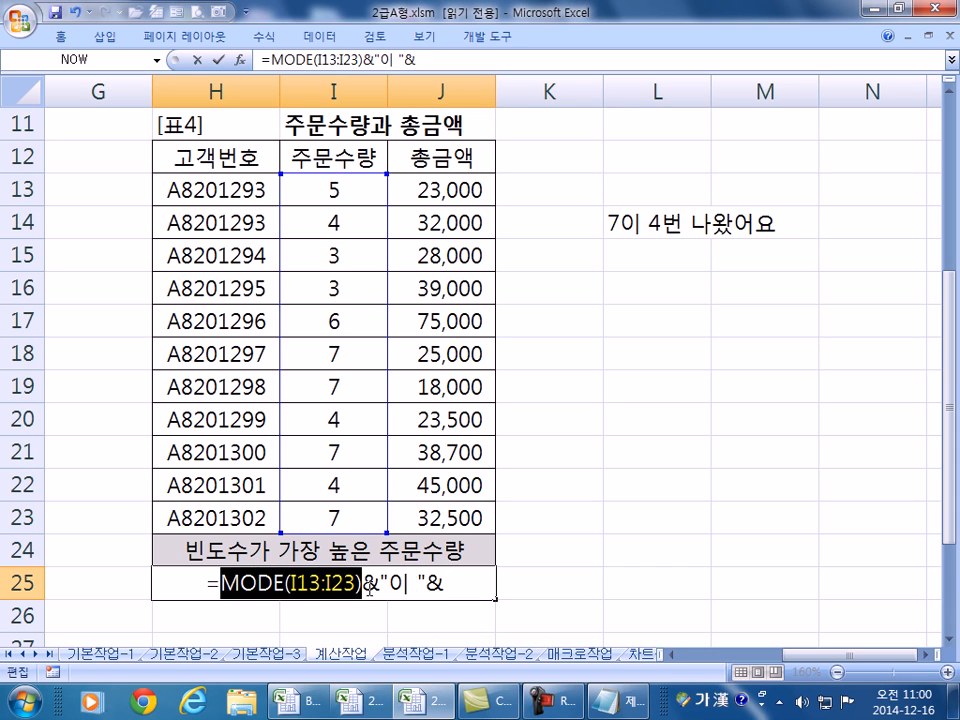
click(455, 577)
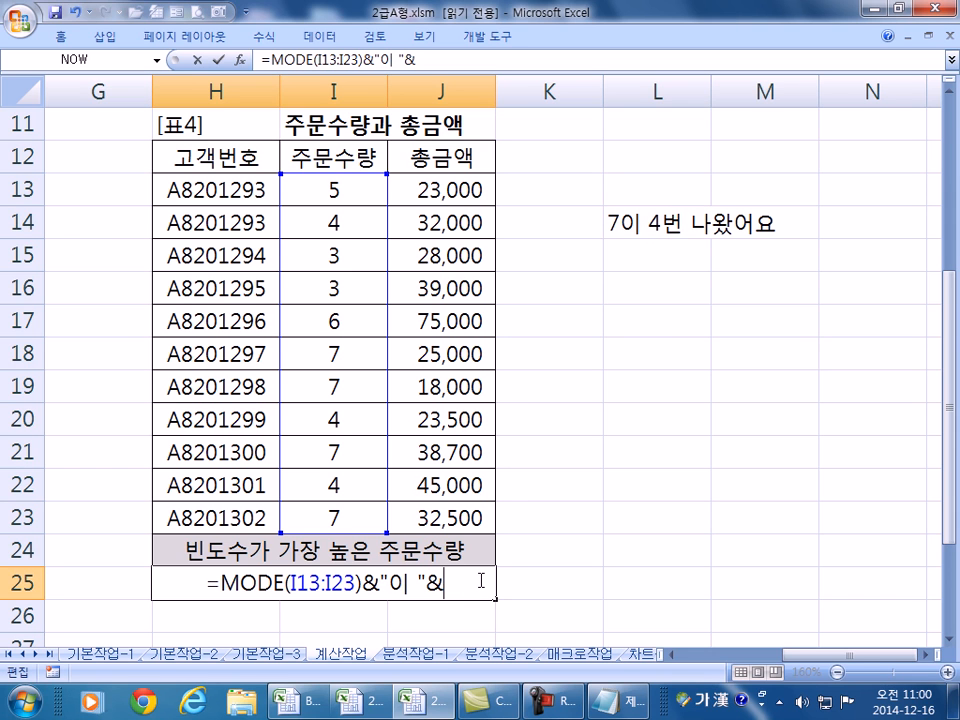
- Append COUNTIF(I13:I23,MODE(I13:I23)) to H25 to count how often the mode occurs
text(ㅊ)
key(BackSpace)
key(Hangul)
text(COU)
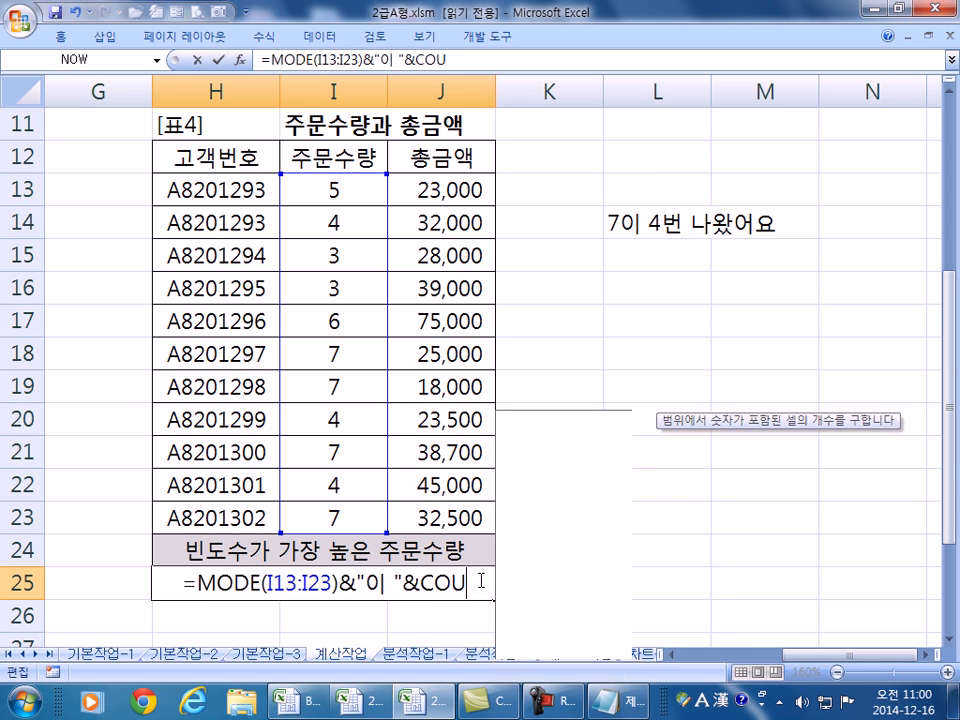
text(NTIF*)
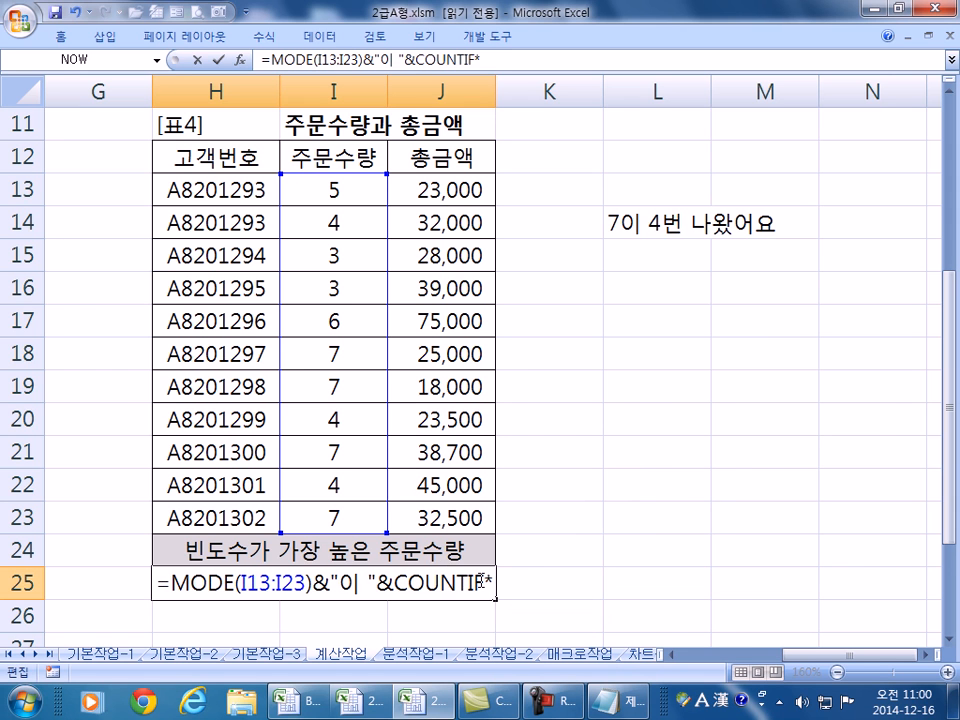
text(\)
key(BackSpace)
key(BackSpace)
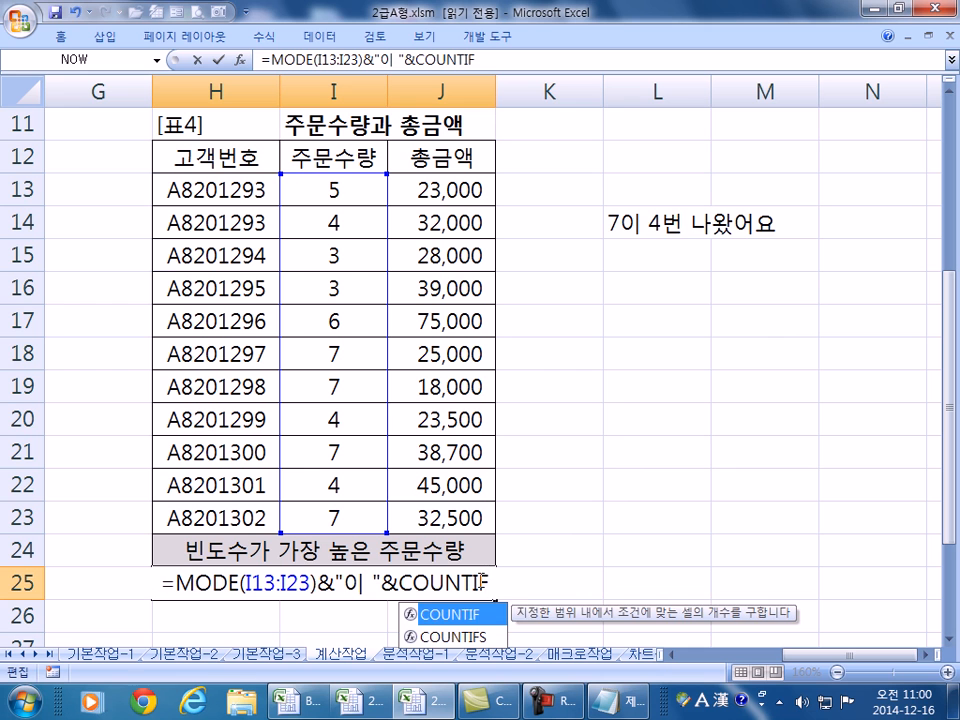
text(()
drag(326, 189, 342, 530)
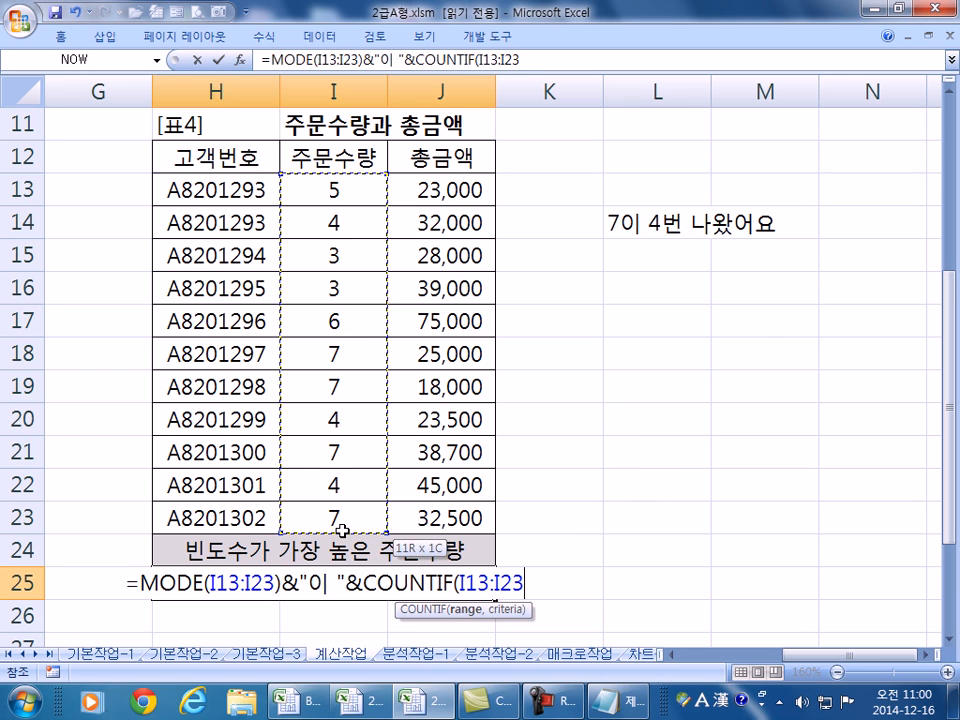
text(,)
key(ctrl+v)
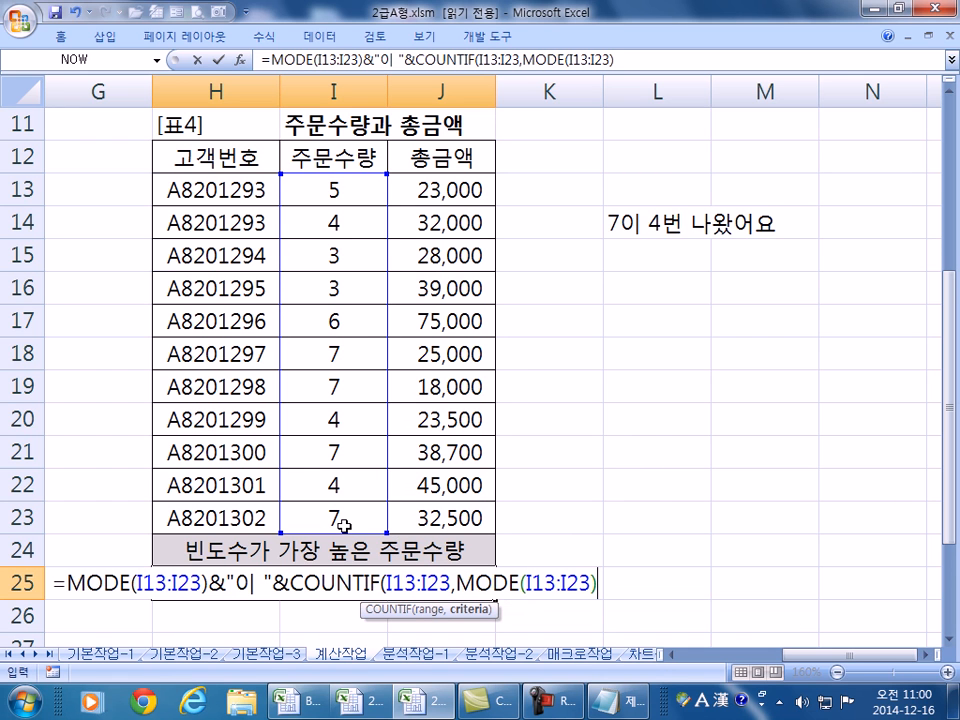
text())
key(Return)
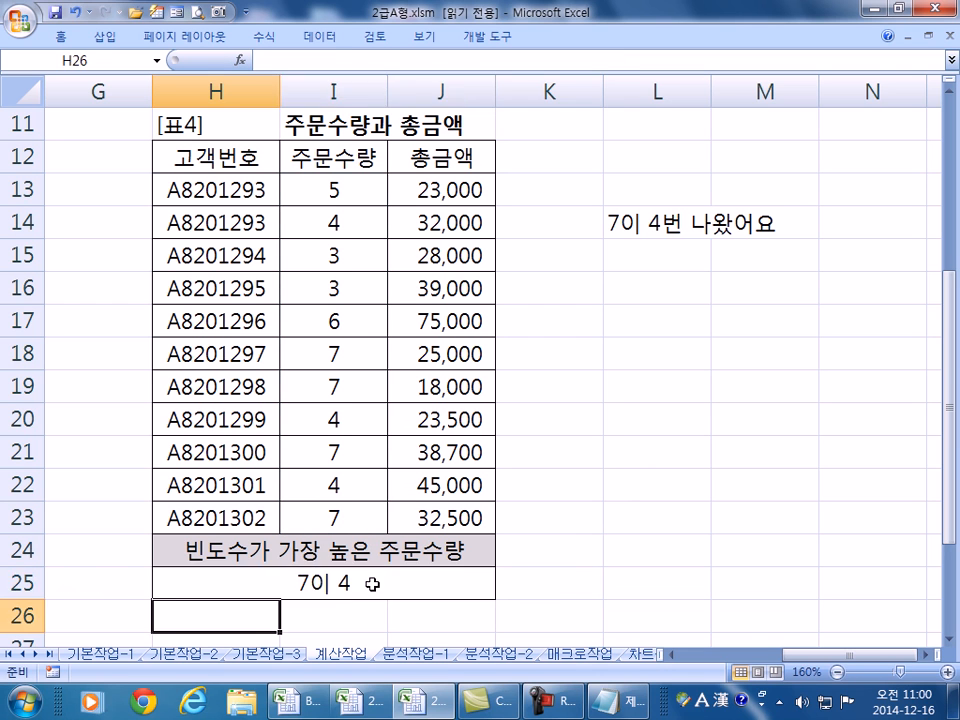
- End H25's formula with &"번 나왔어요" so it reads 7이 4번 나왔어요
click(374, 585)
double_click(386, 585)
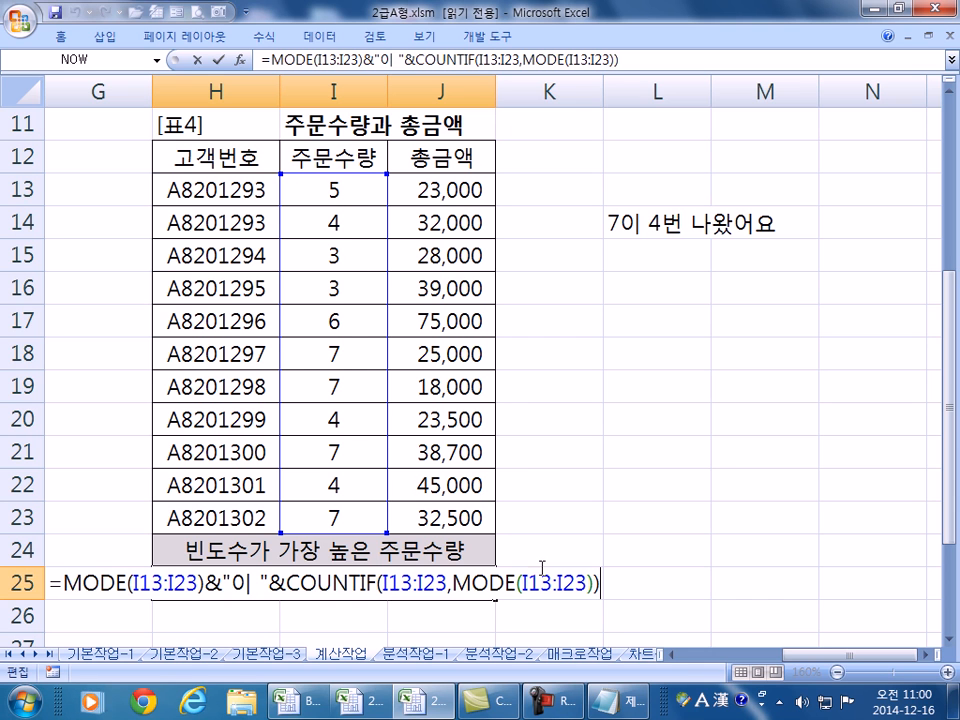
key(Return)
double_click(375, 581)
text(&"ㅇ)
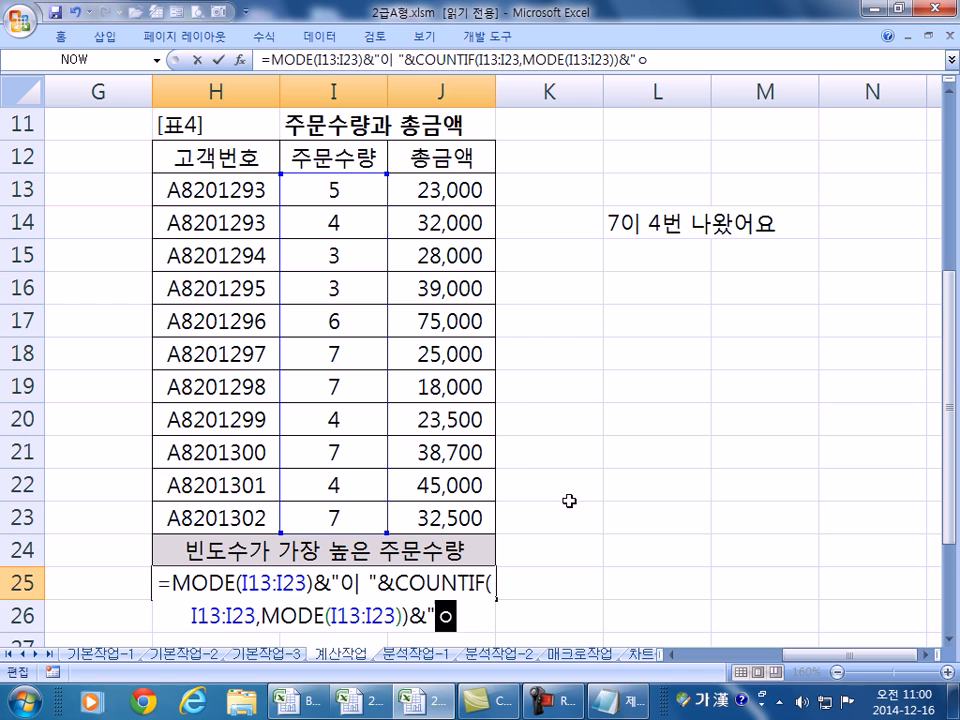
key(BackSpace)
text(번 나왔)
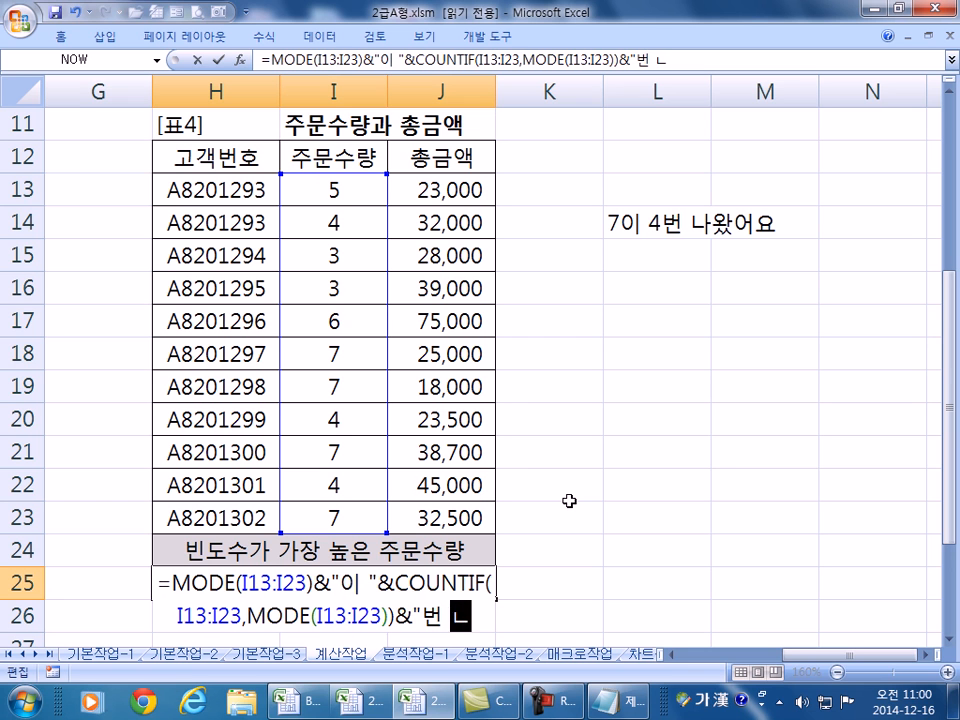
text(어요)
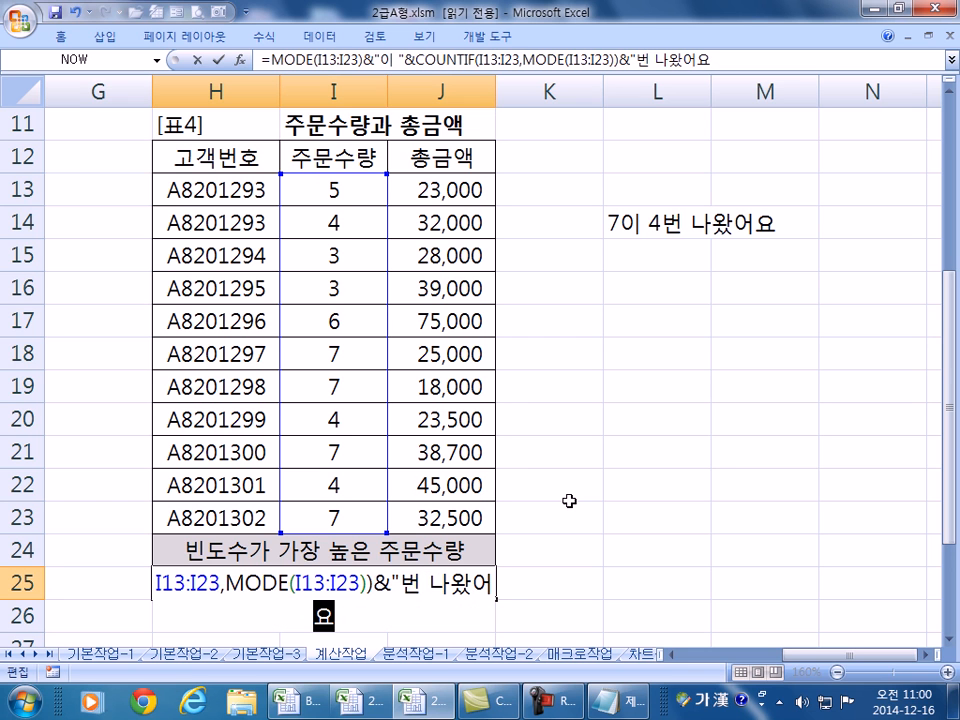
key(Return)
key(Up)
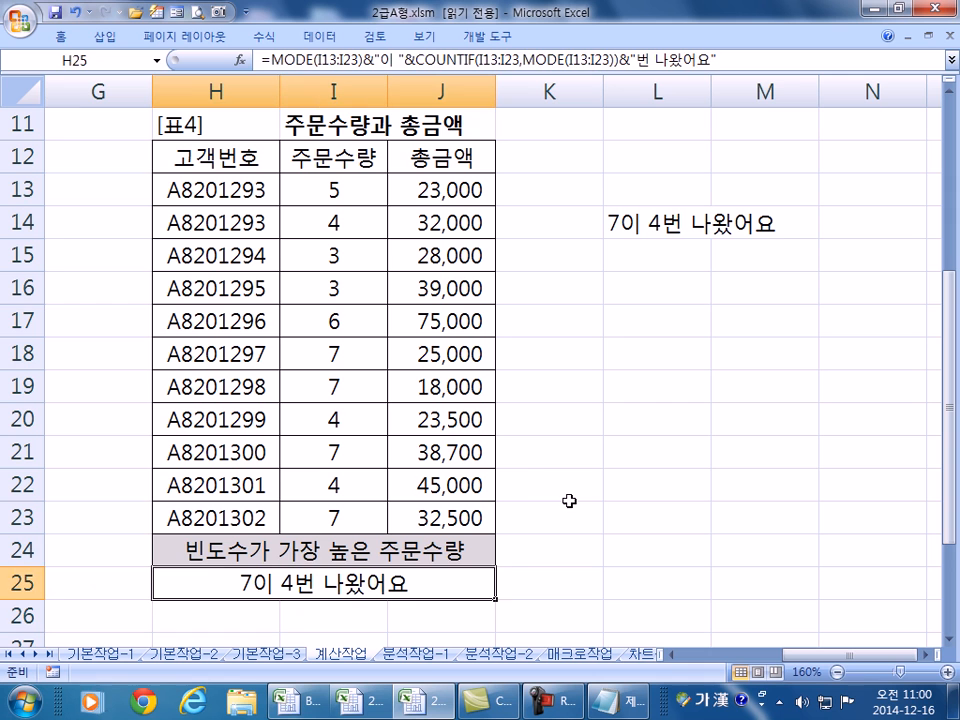
- Test H25 by entering 7, then 3 in I17:I19, undoing each change, and recheck its formula
click(375, 318)
text(7)
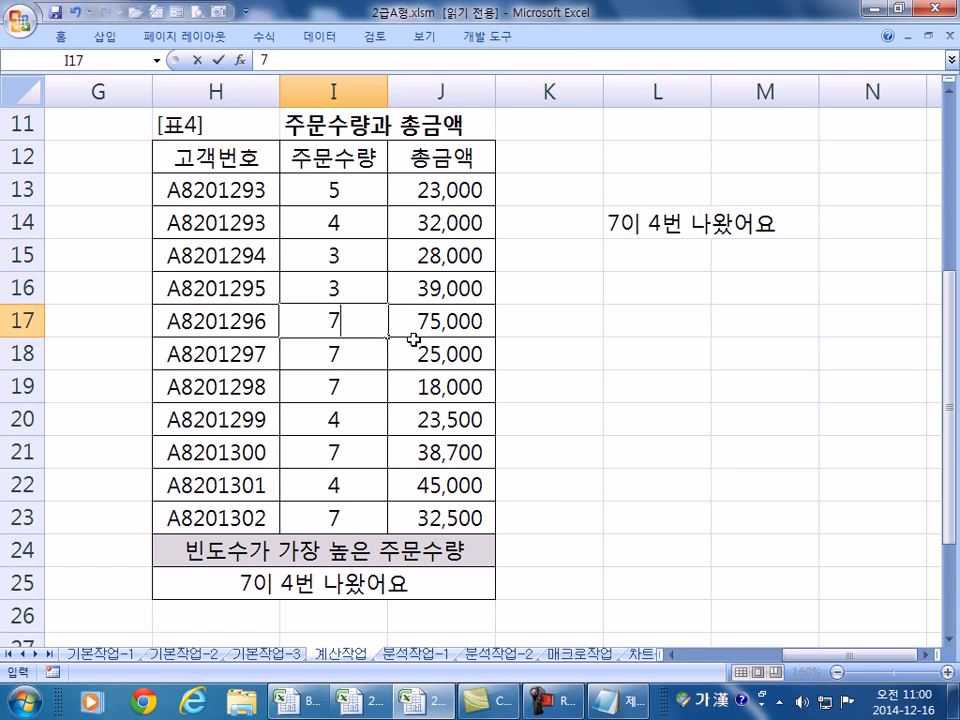
key(Return)
key(ctrl+z)
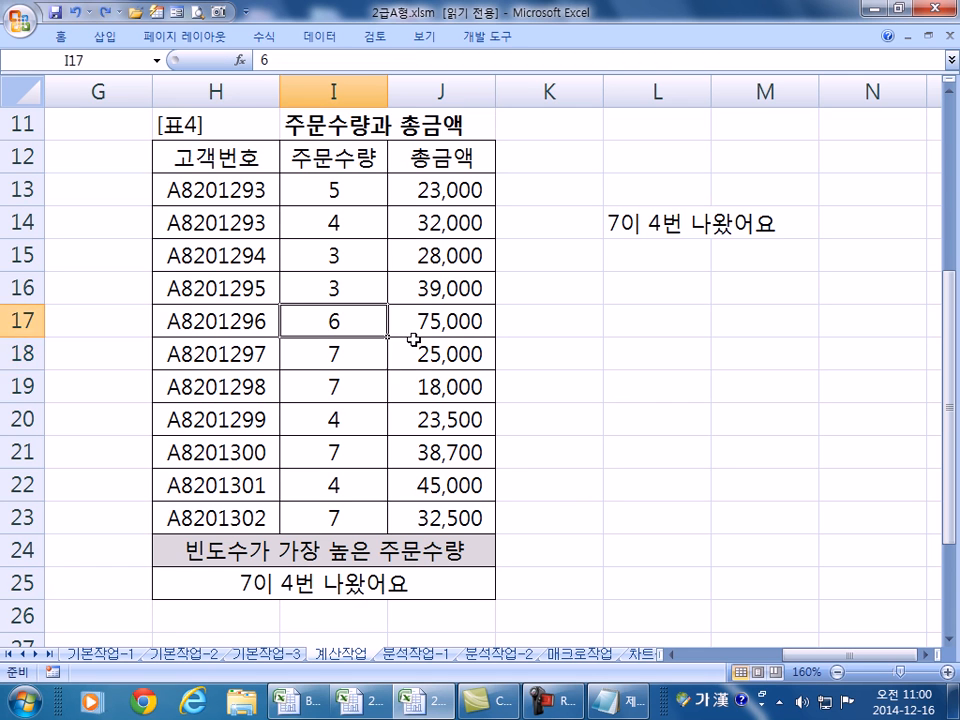
key(Up)
key(Down)
text(3)
key(Return)
text(3)
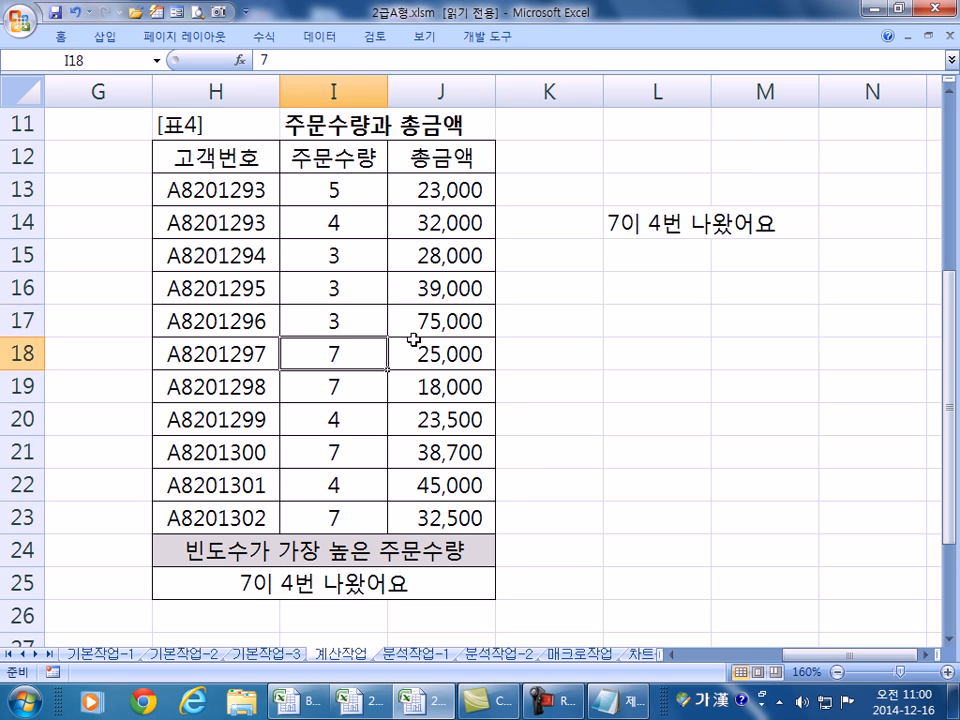
key(Return)
text(3)
key(Return)
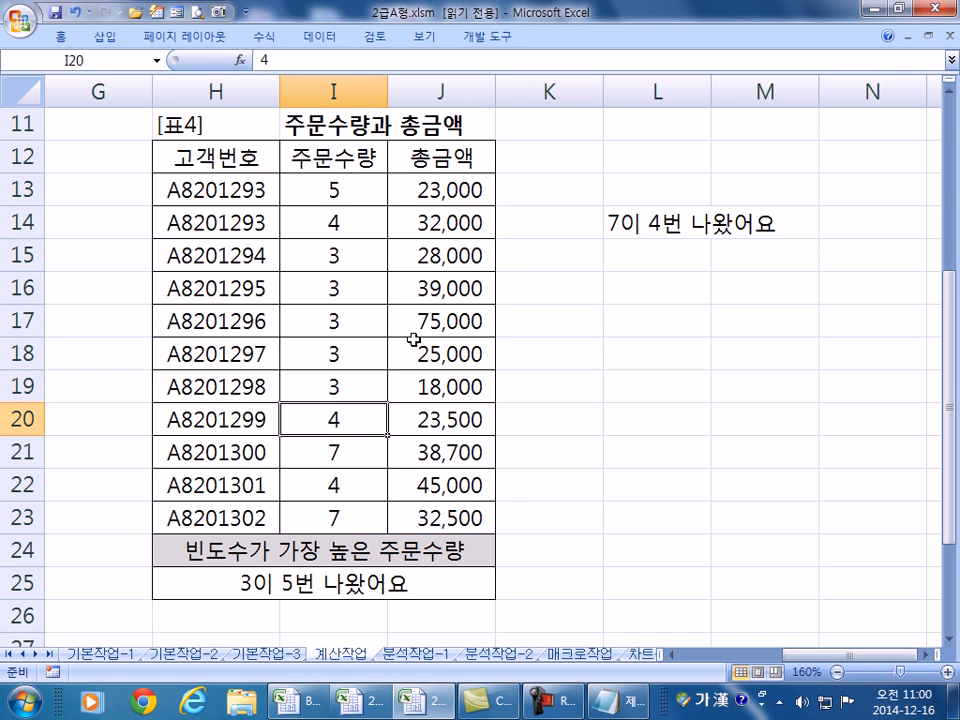
key(ctrl+z)
key(ctrl+z)
key(ctrl+z)
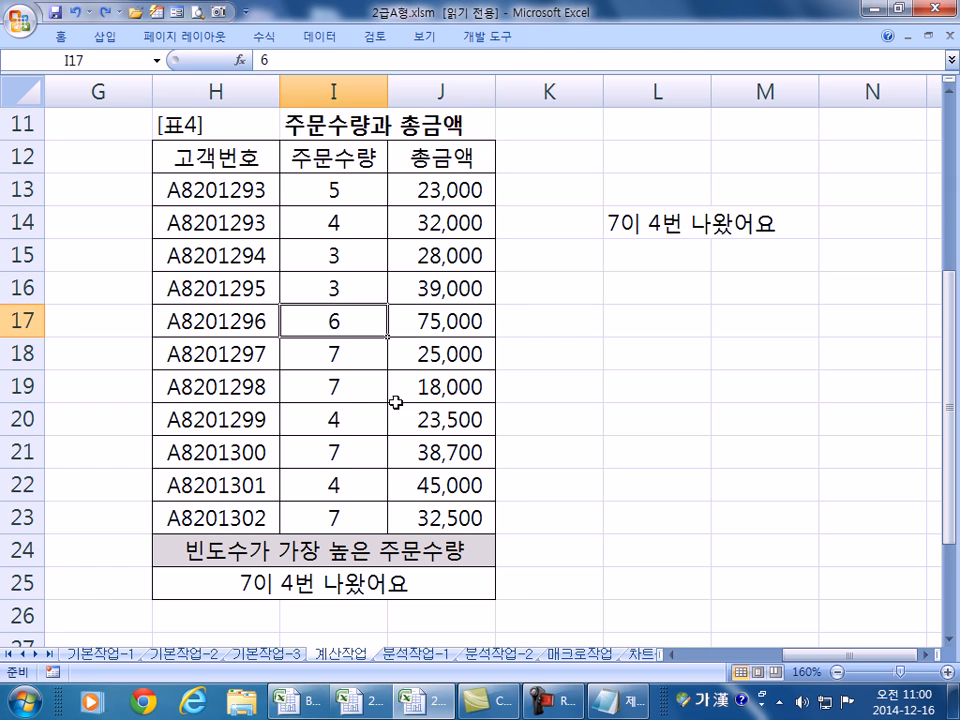
click(251, 574)
key(F2)
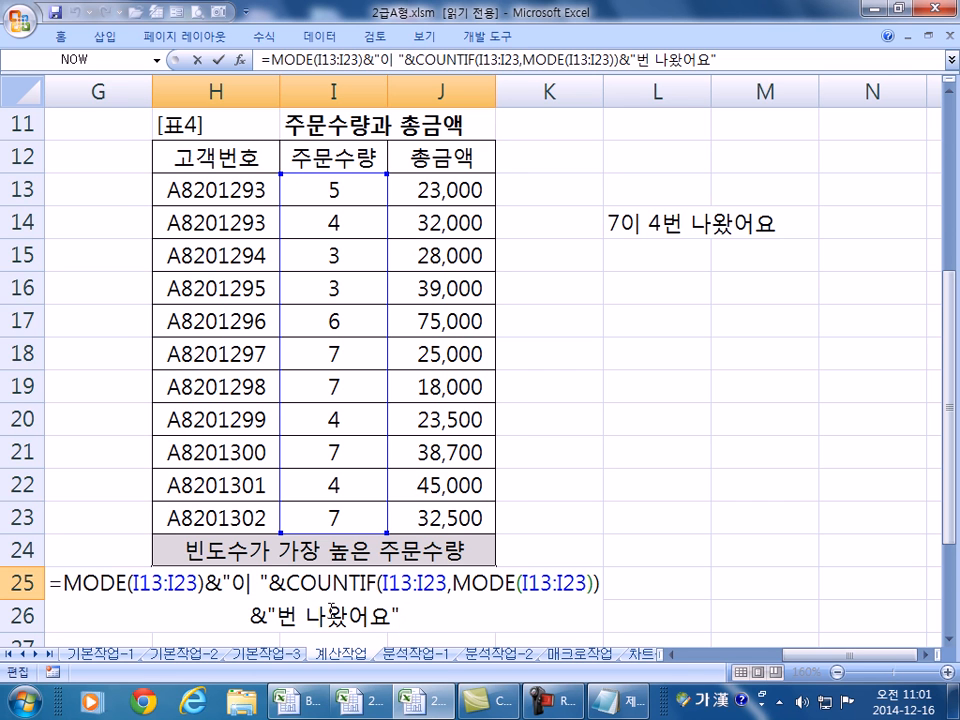
key(Return)
- Enter =SQRT(C25) in D25 to take the square root of the 근무연수
key(Home)
scroll(268, 562, down, 3)
scroll(268, 562, down, 1)
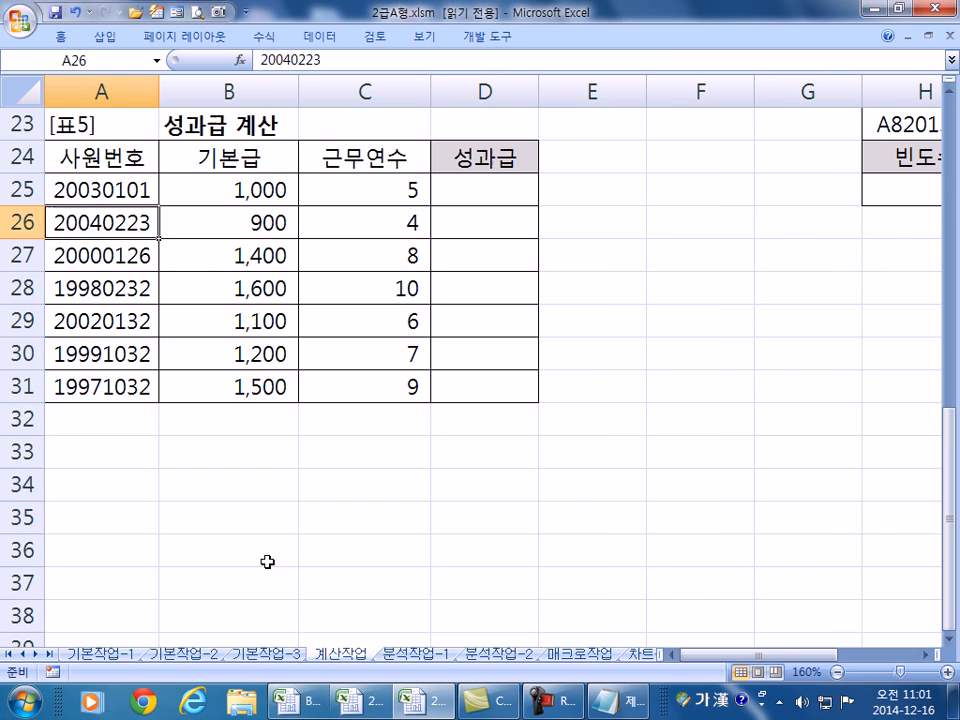
click(510, 197)
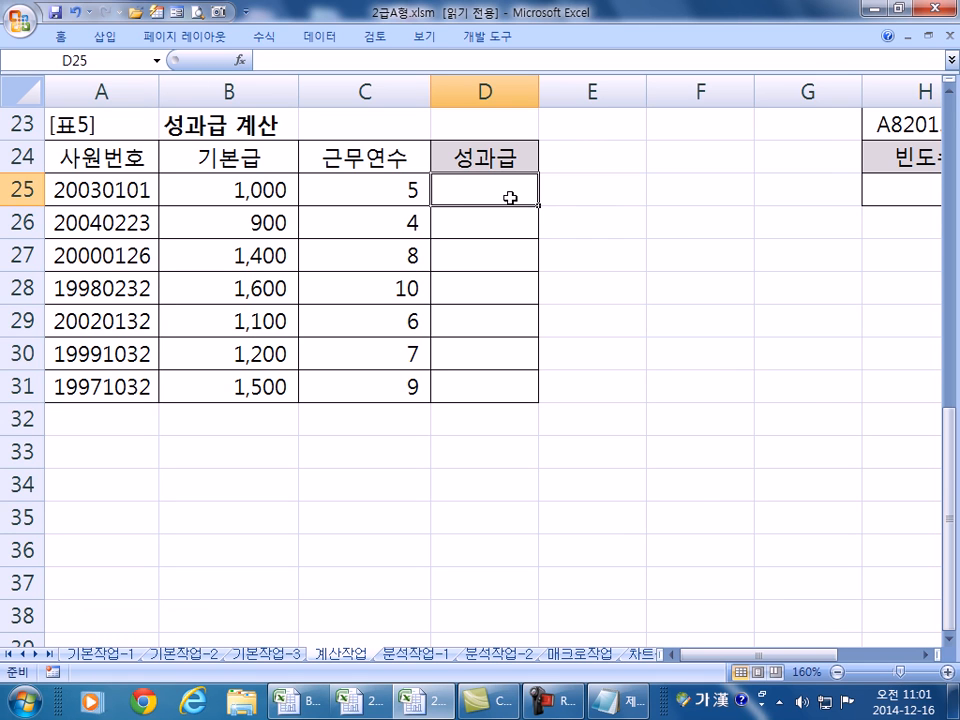
click(375, 187)
click(493, 185)
text(=)
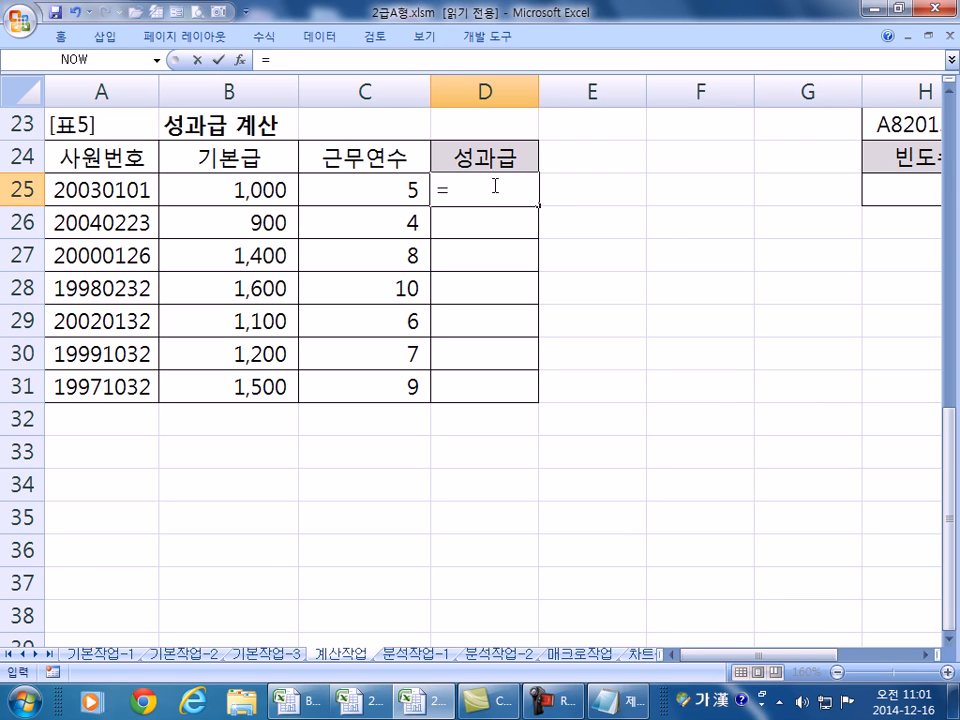
text(ㄴ)
key(BackSpace)
key(Hangul)
text(SQRT)
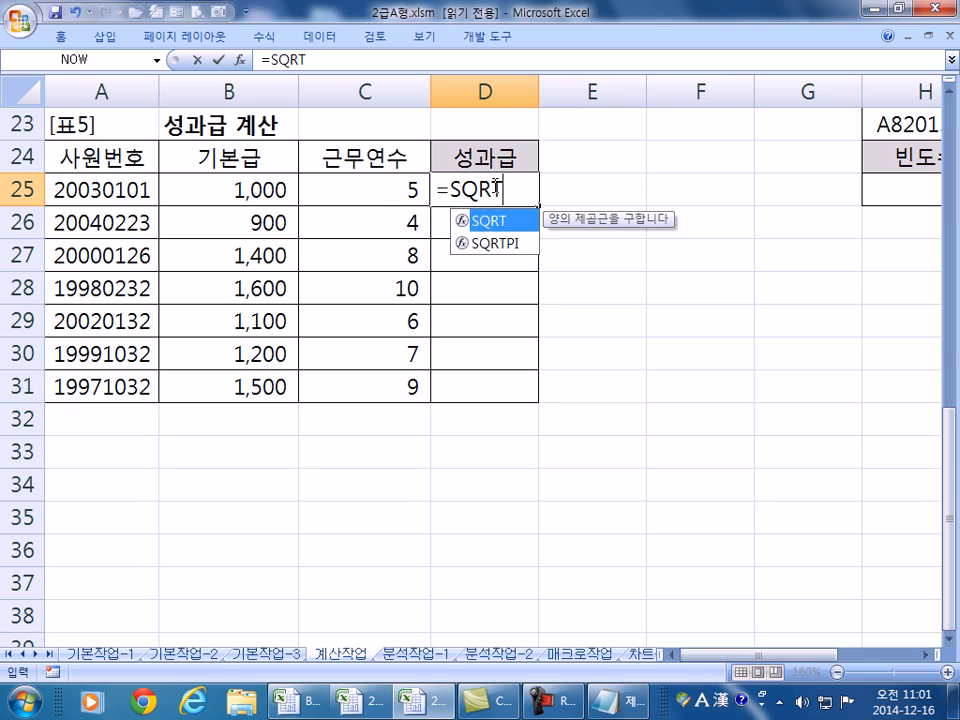
text(()
click(381, 190)
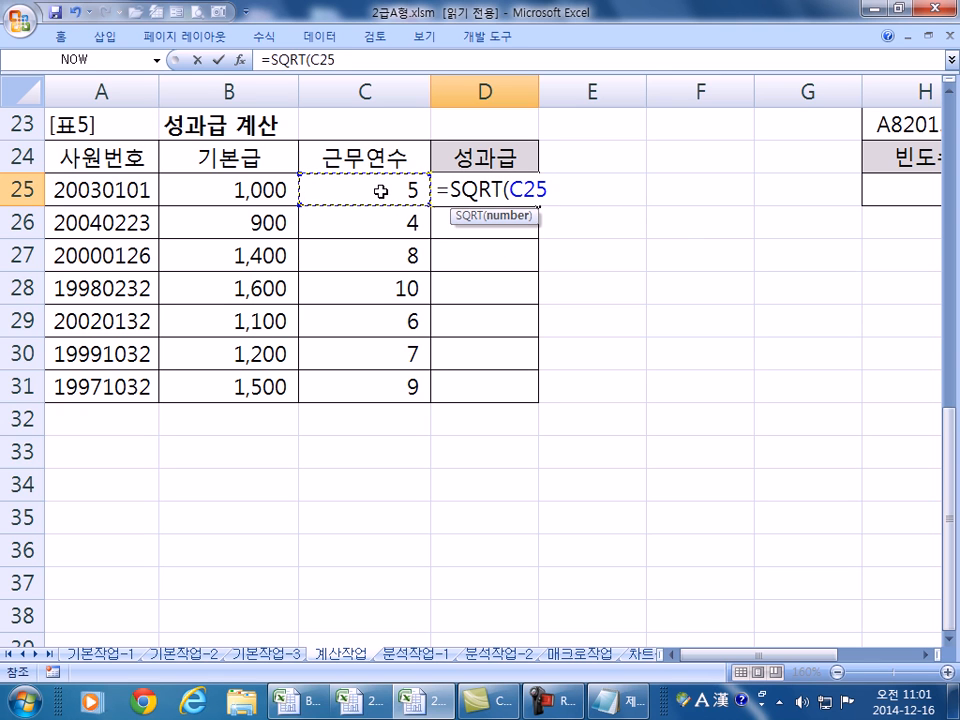
key(Return)
- Copy the square-root formula down to D31, giving 2, 2, 3, 3, 2, 3, 3
click(507, 190)
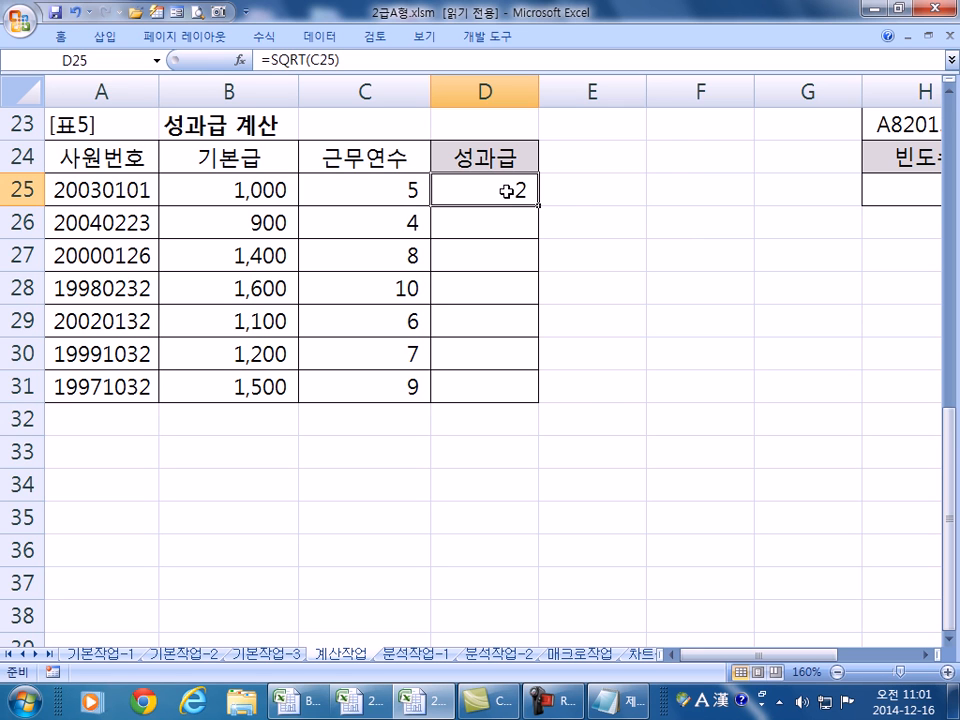
drag(539, 206, 510, 395)
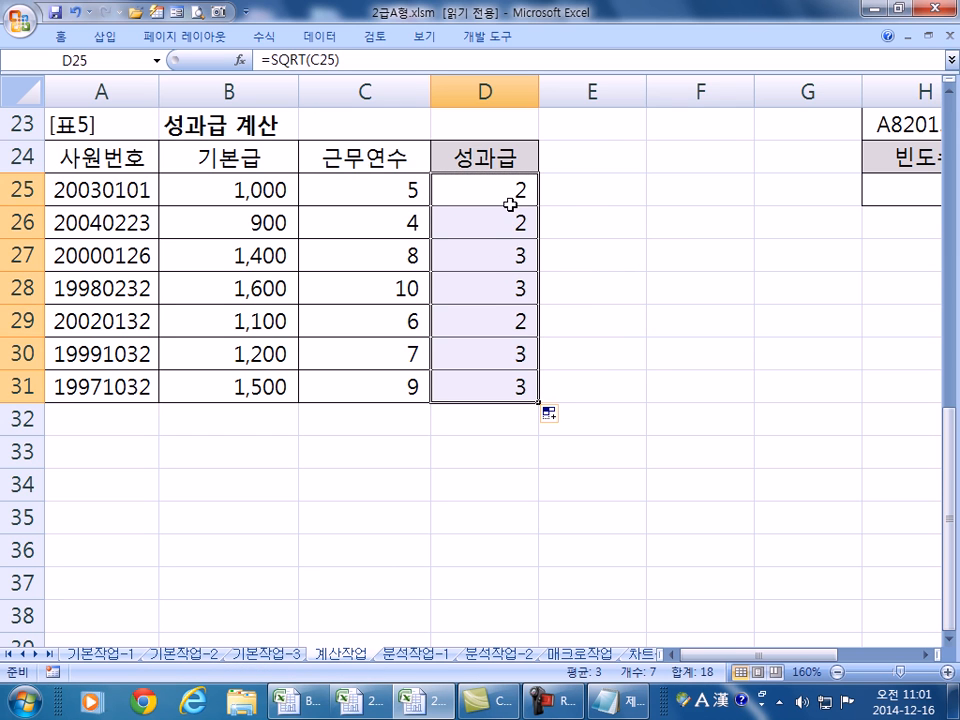
key(ctrl+1)
- Set General format and change D25 to =TRUNC(SQRT(C25))
click(470, 146)
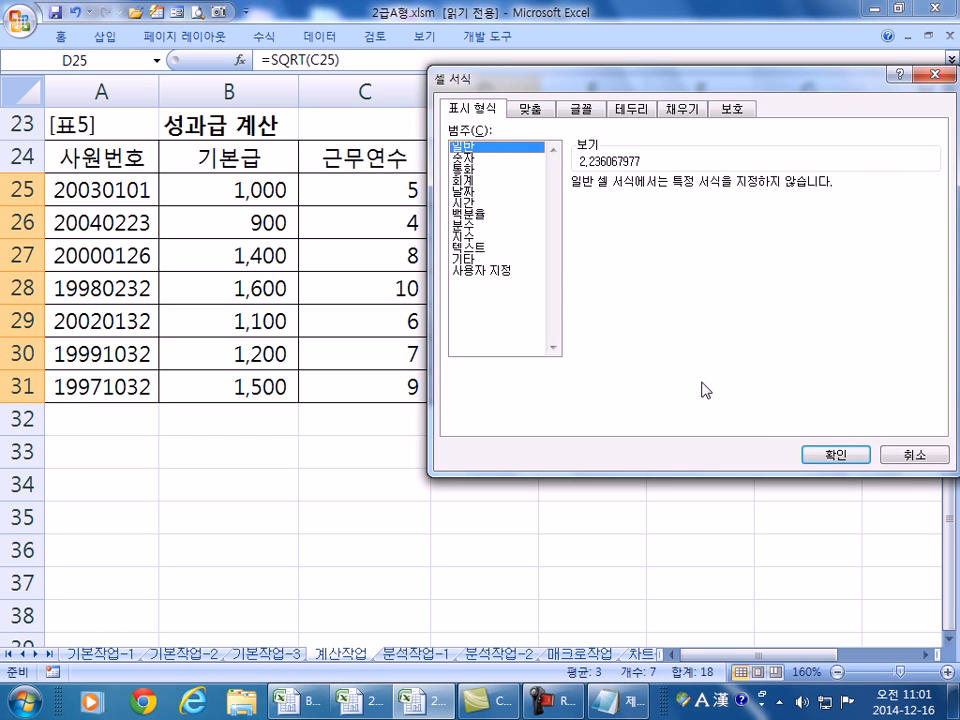
click(830, 453)
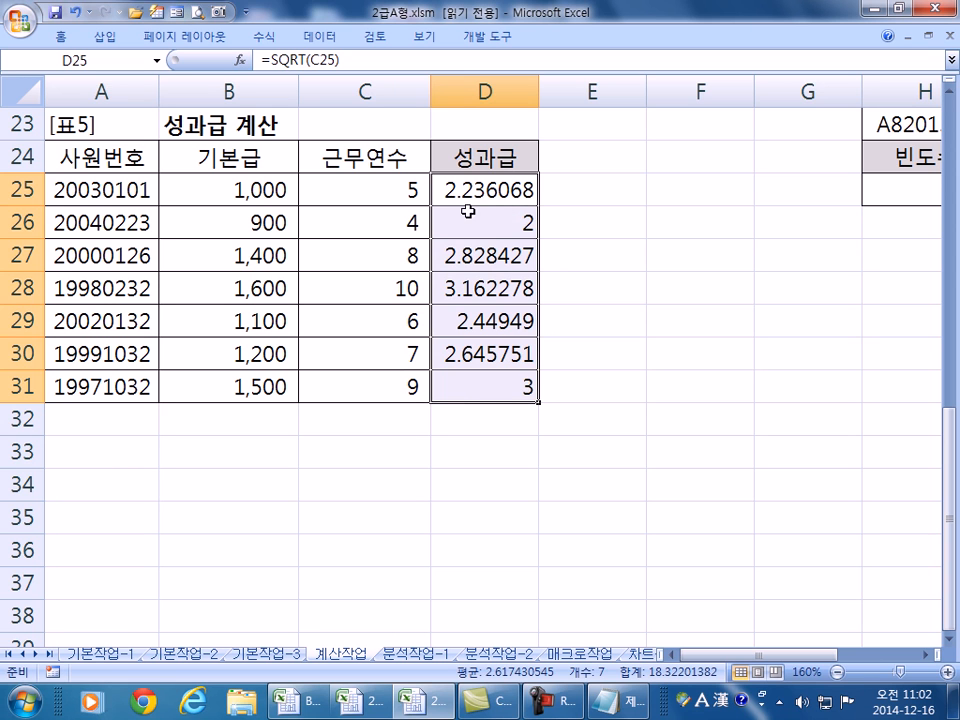
double_click(446, 189)
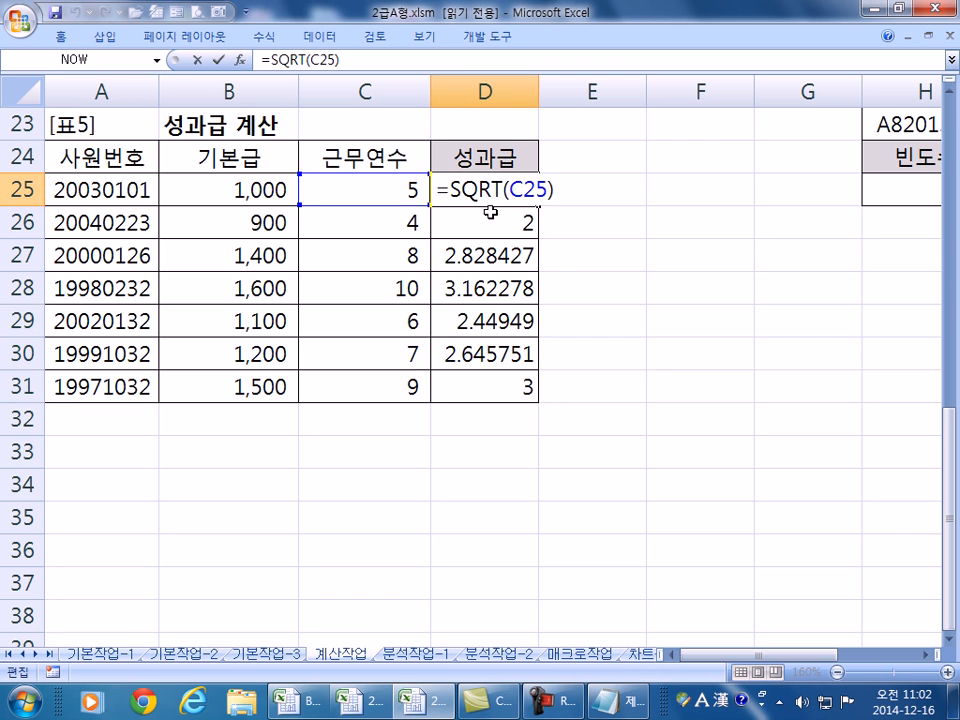
text(TRUNC)
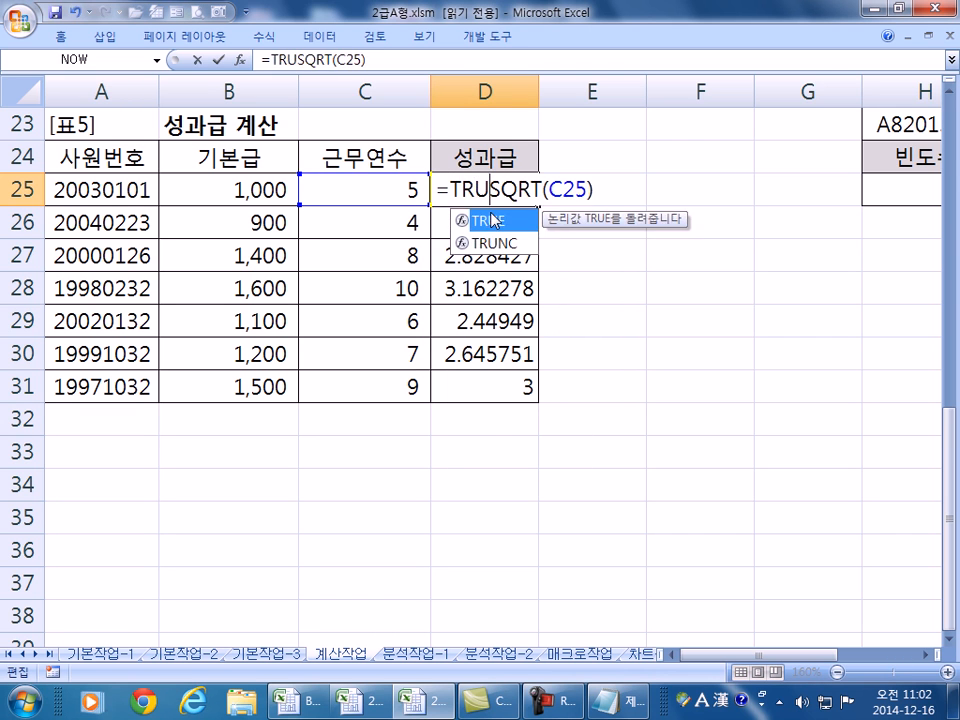
text(()
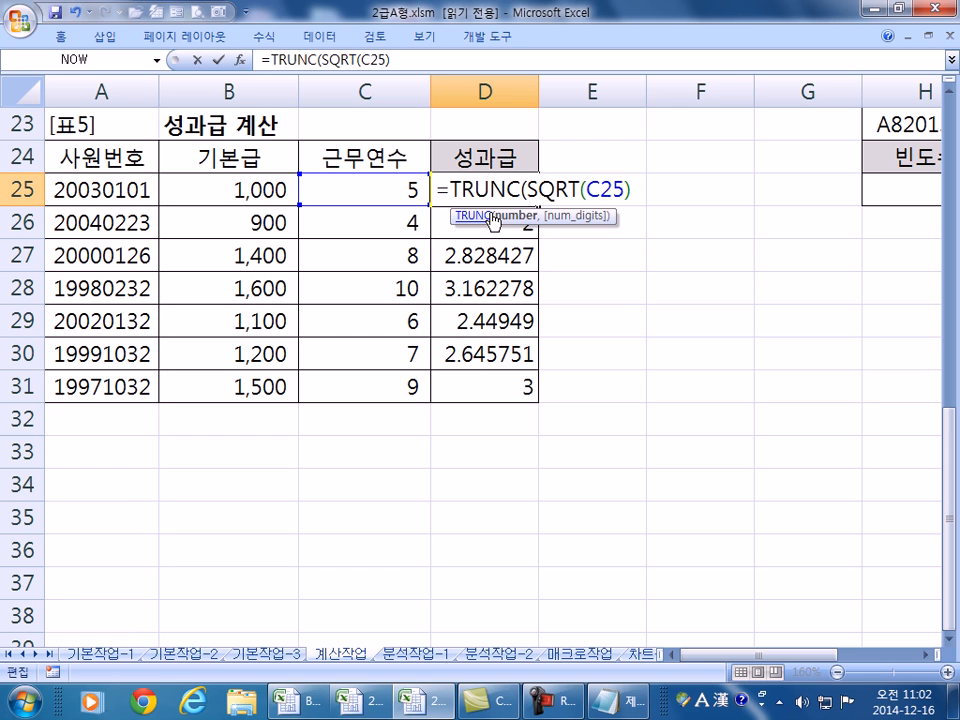
key(Return)
key(Return)
- Fill the TRUNC formula down to D31 and check D25's formula
click(515, 186)
drag(538, 204, 538, 401)
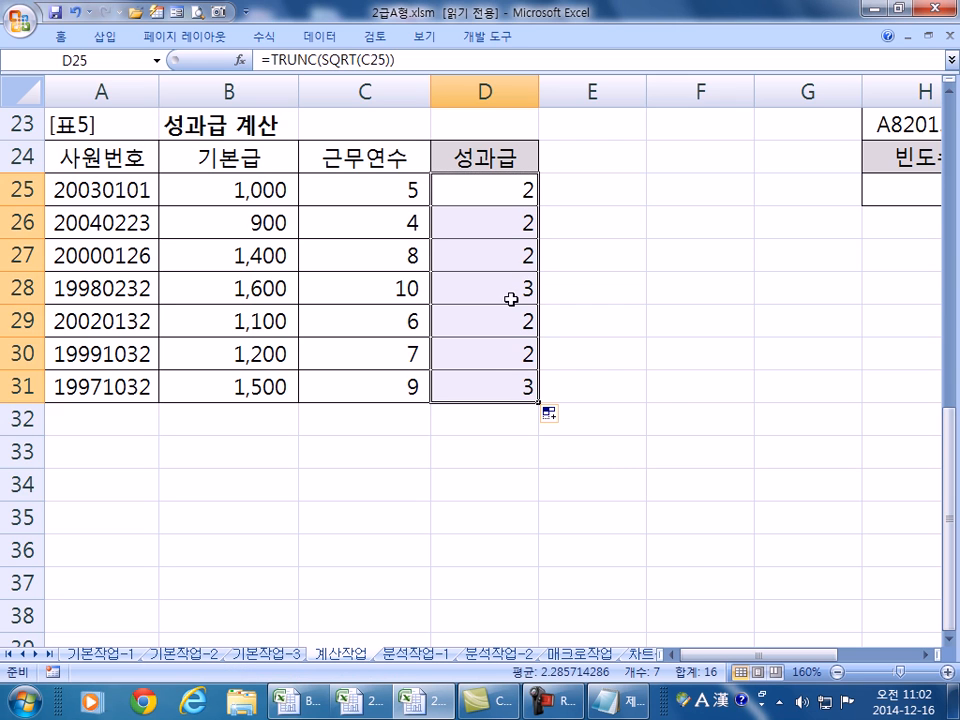
click(516, 204)
double_click(516, 204)
key(Escape)
- Apply Number format with 0 decimals to D25:D31, then undo the last change
drag(508, 200, 491, 381)
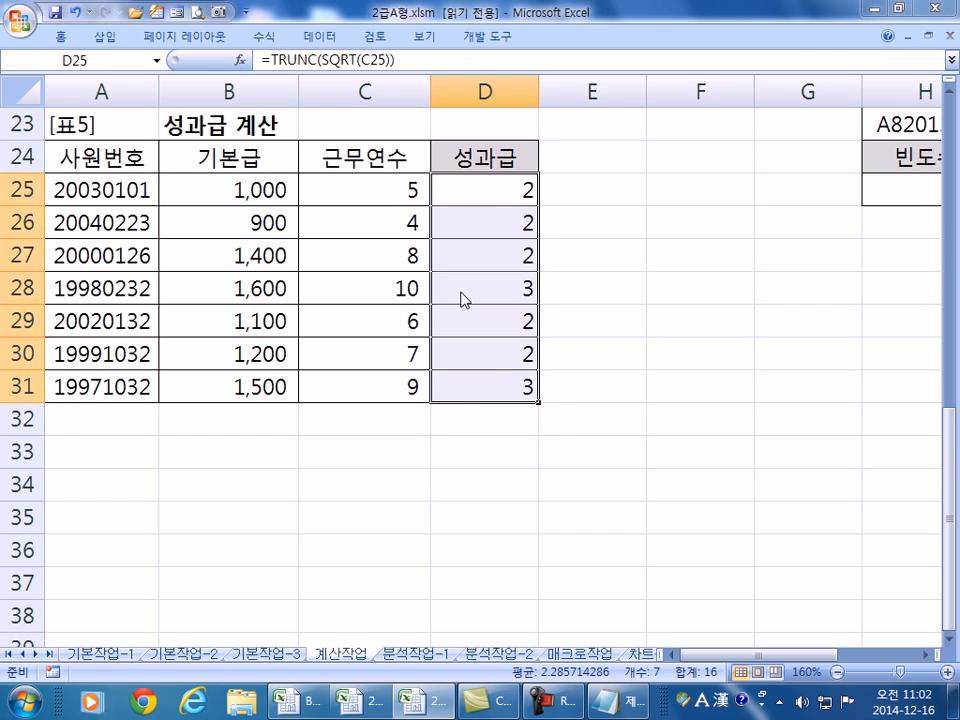
key(ctrl+1)
click(462, 158)
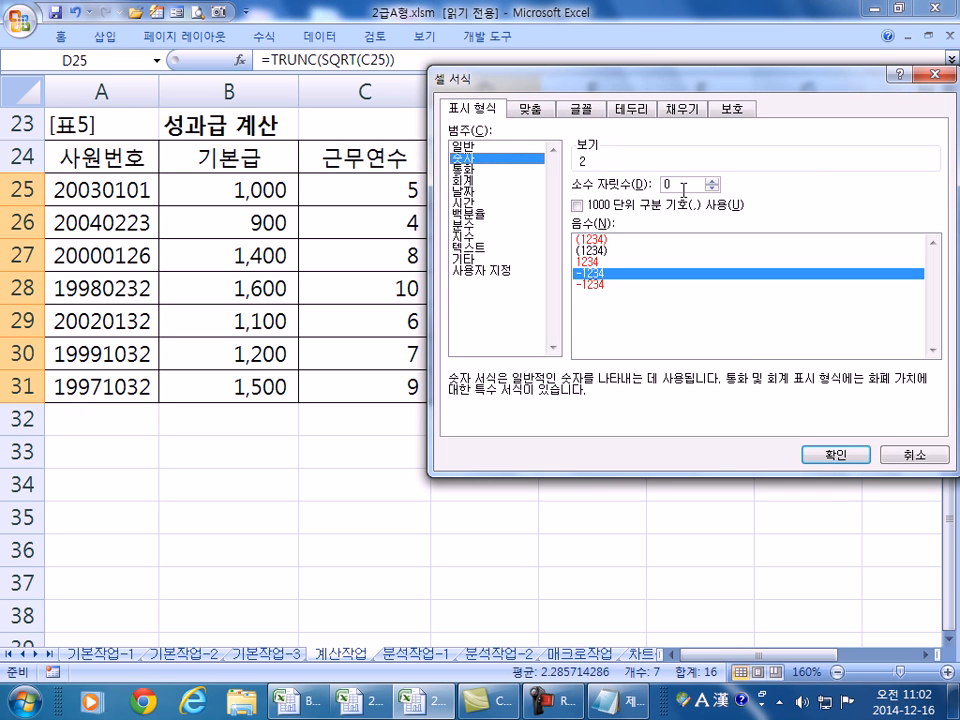
key(Return)
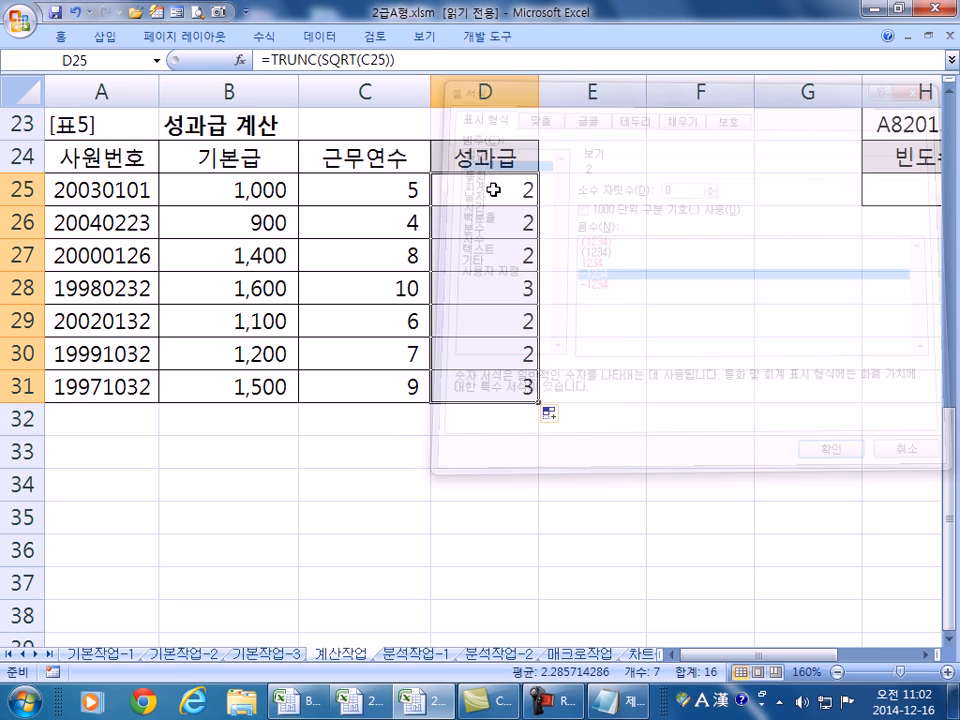
click(456, 199)
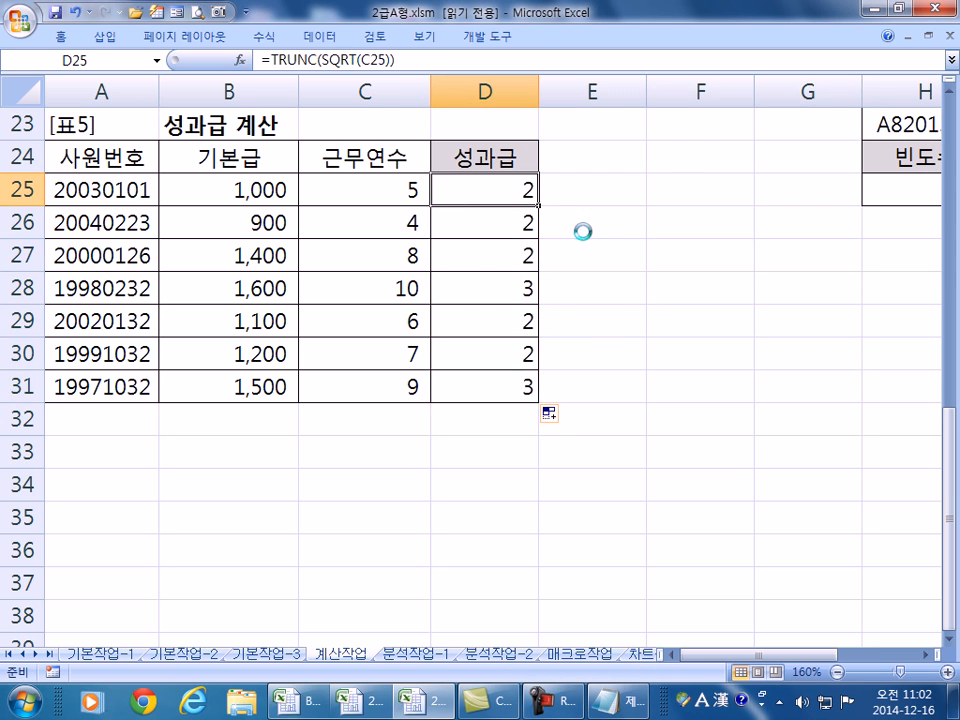
key(ctrl+z)
key(ctrl+z)
key(ctrl+z)
key(F2)
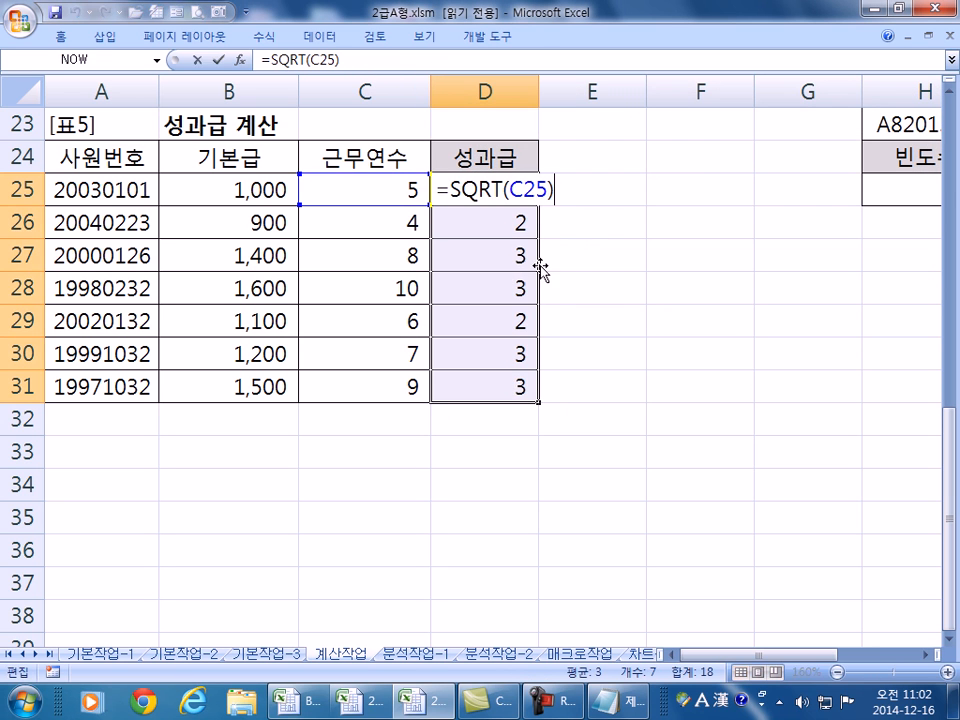
key(Escape)
key(F2)
key(Escape)
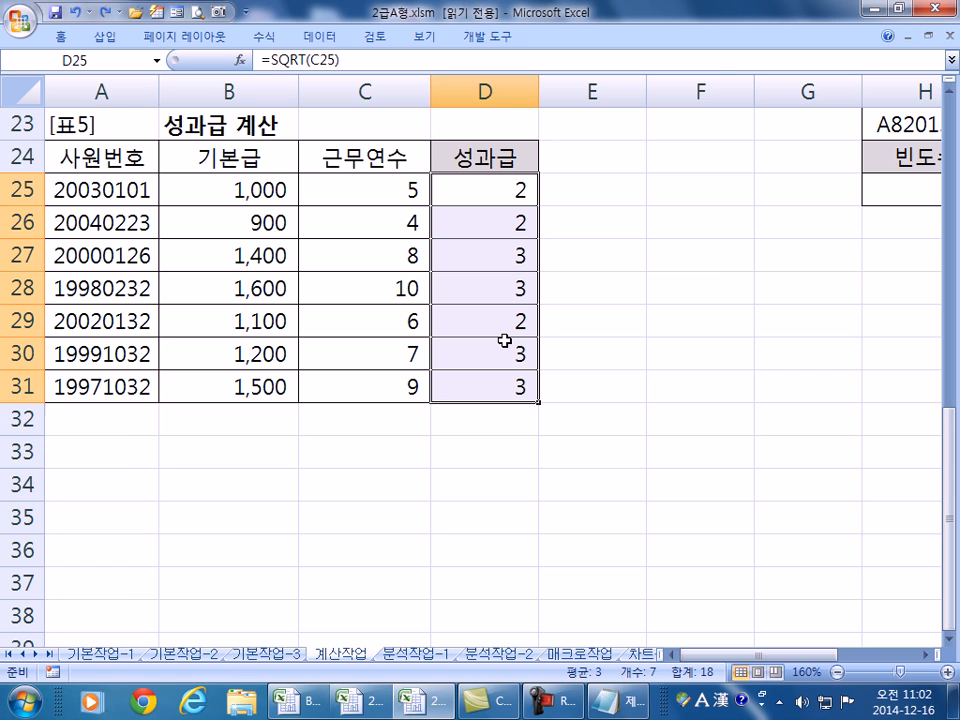
double_click(455, 190)
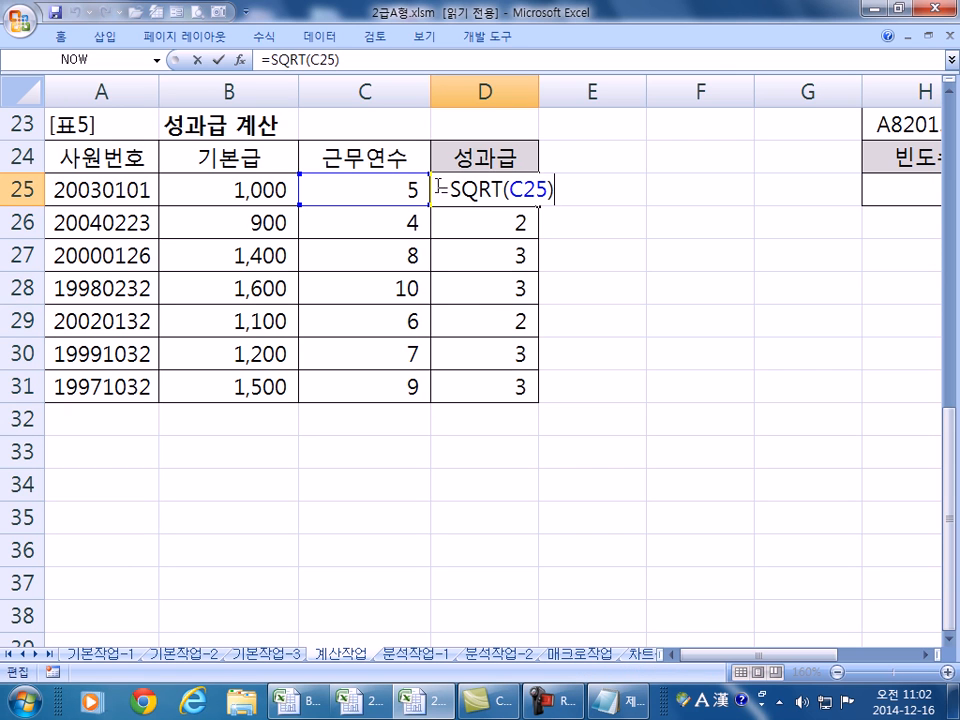
text(TRUN)
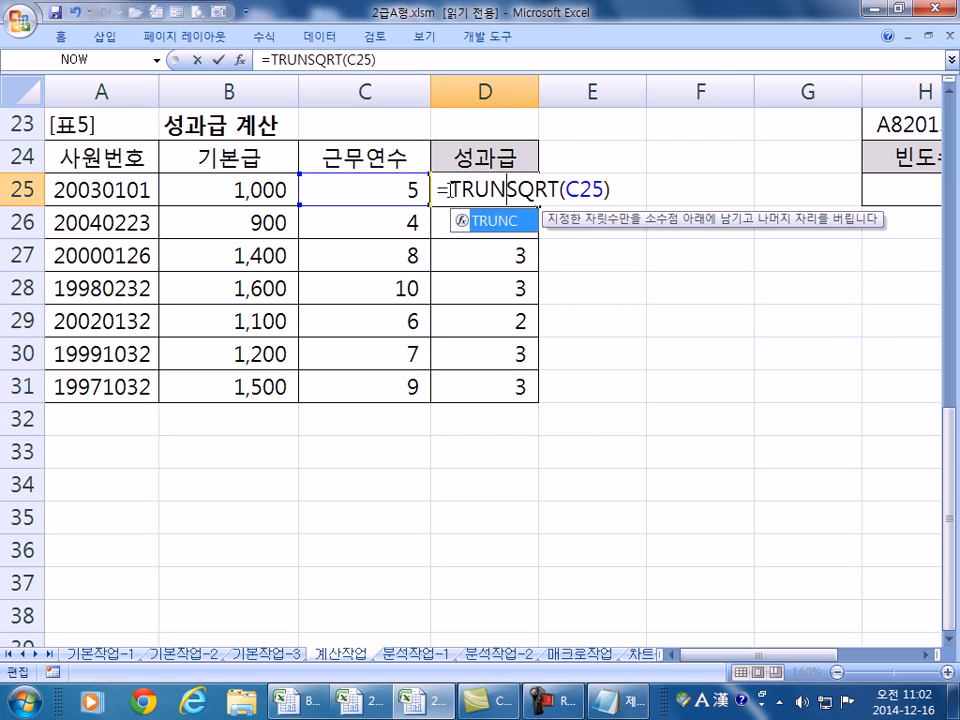
double_click(463, 219)
key(Return)
key(Return)
click(498, 199)
double_click(540, 207)
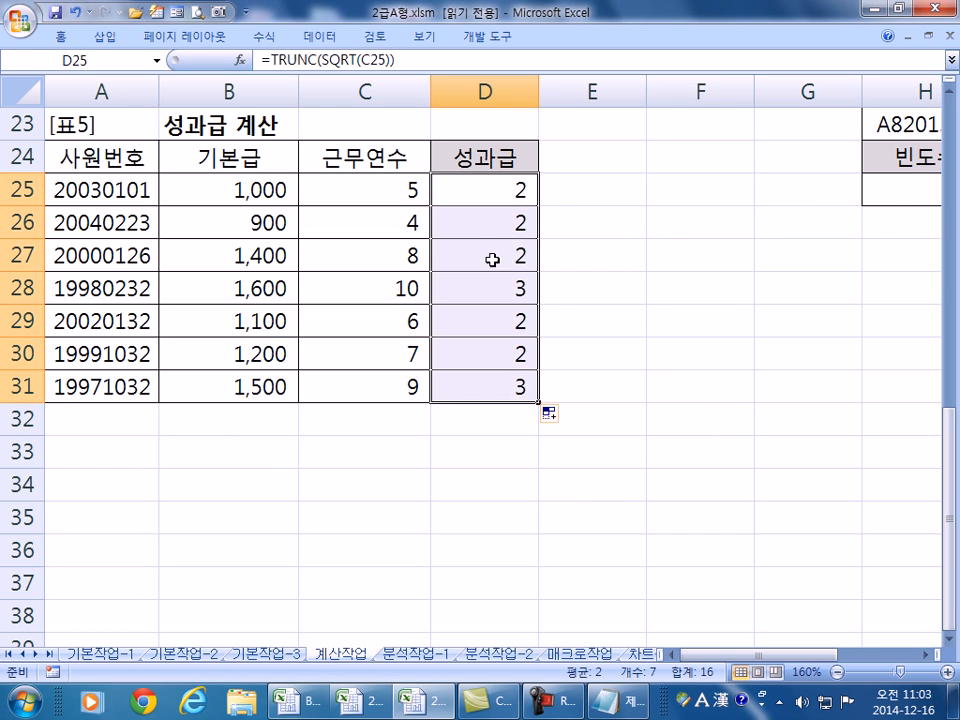
click(475, 197)
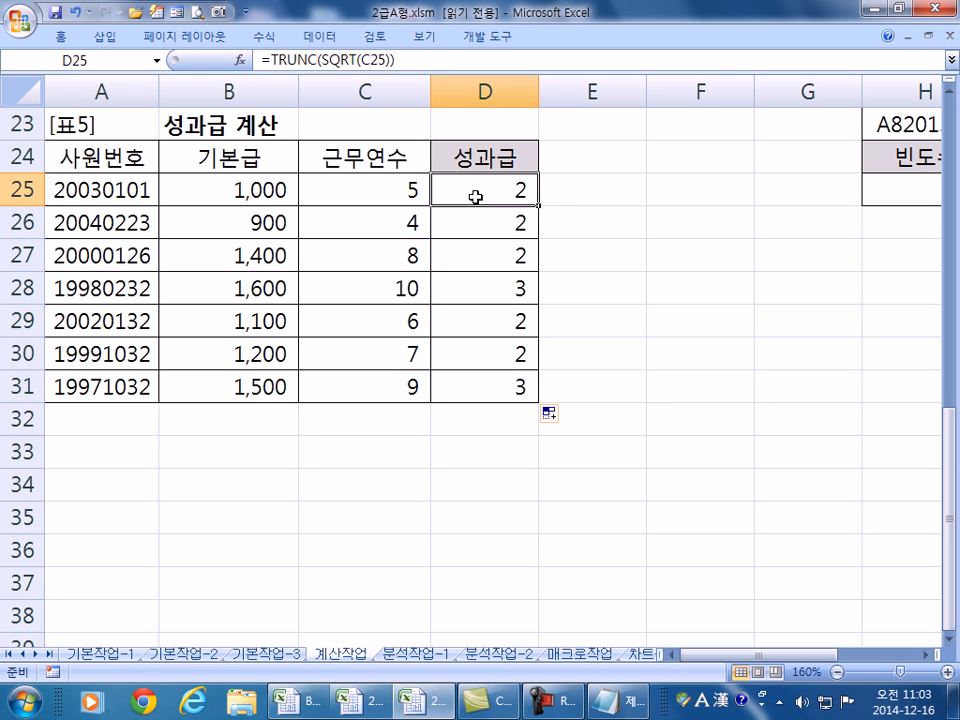
double_click(475, 197)
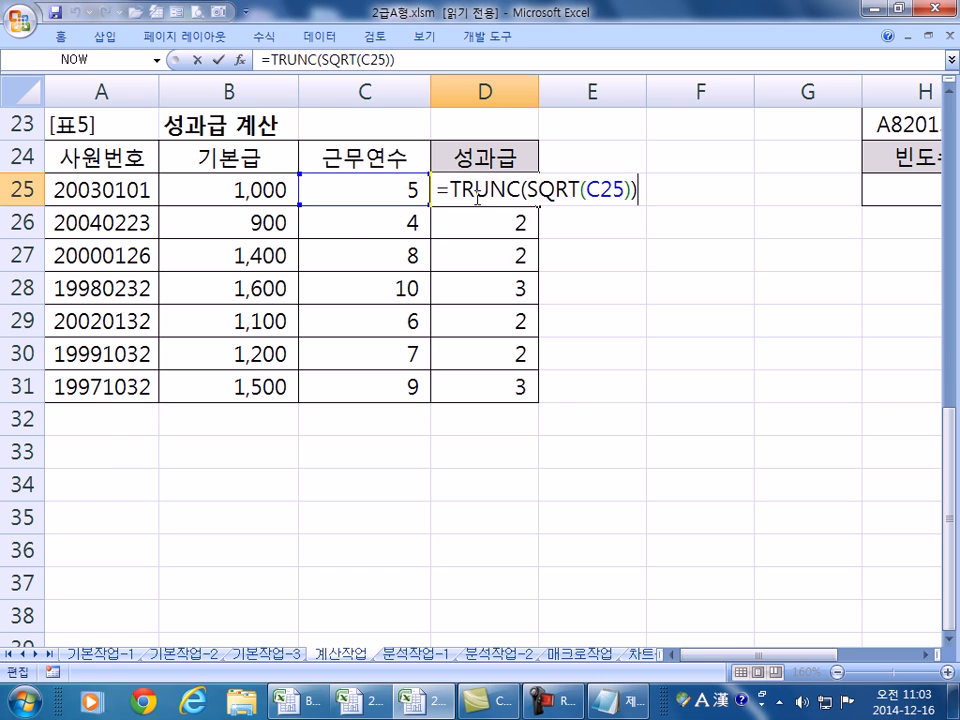
key(Escape)
scroll(478, 210, up, 2)
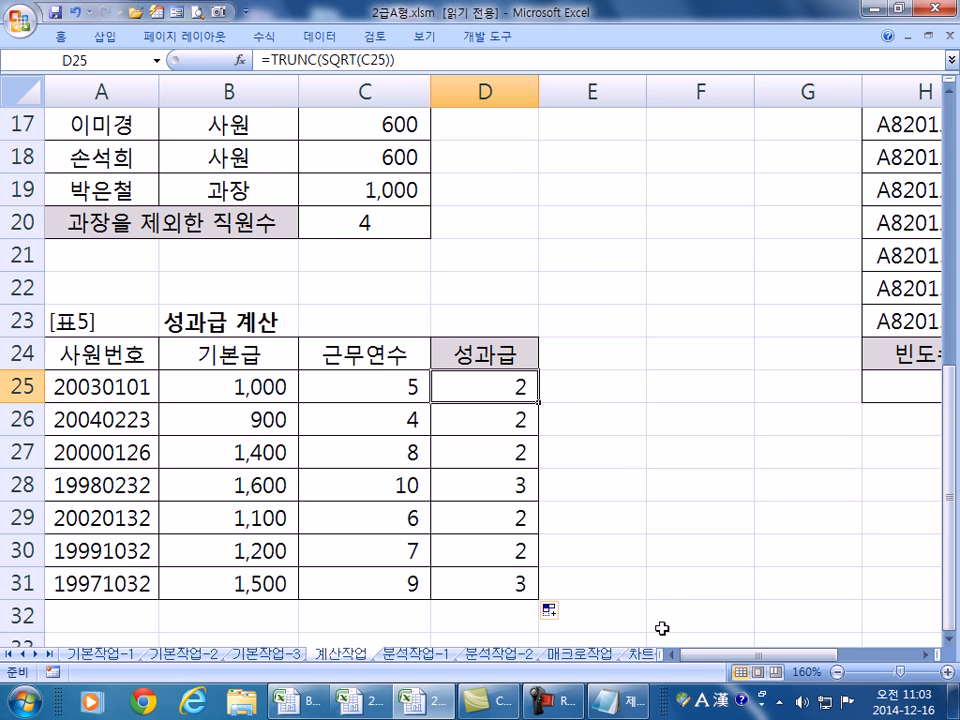
drag(703, 656, 783, 655)
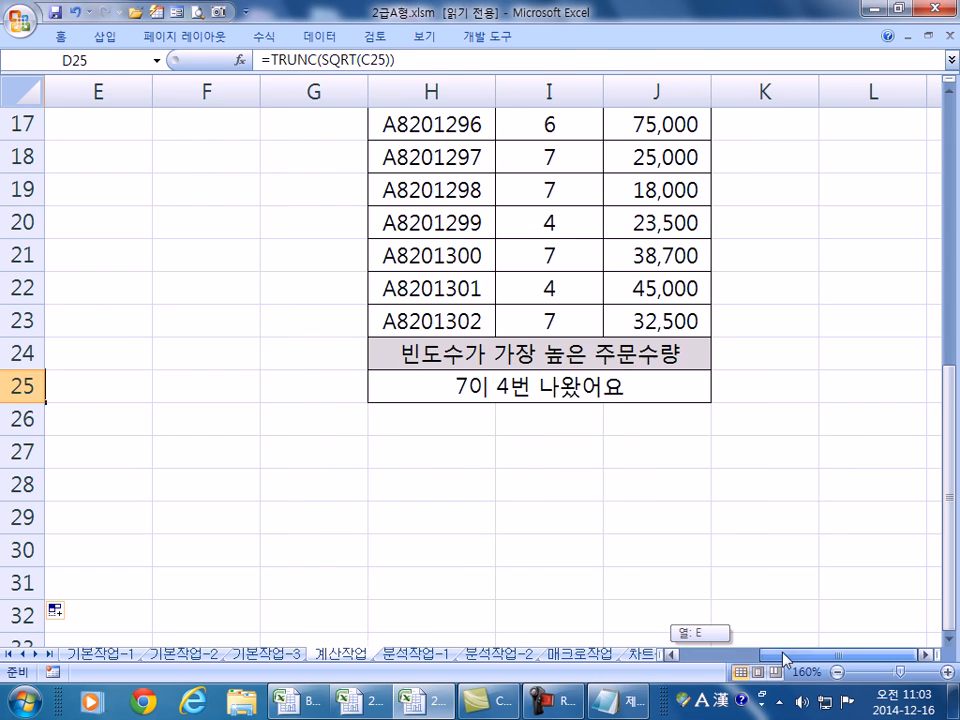
double_click(435, 388)
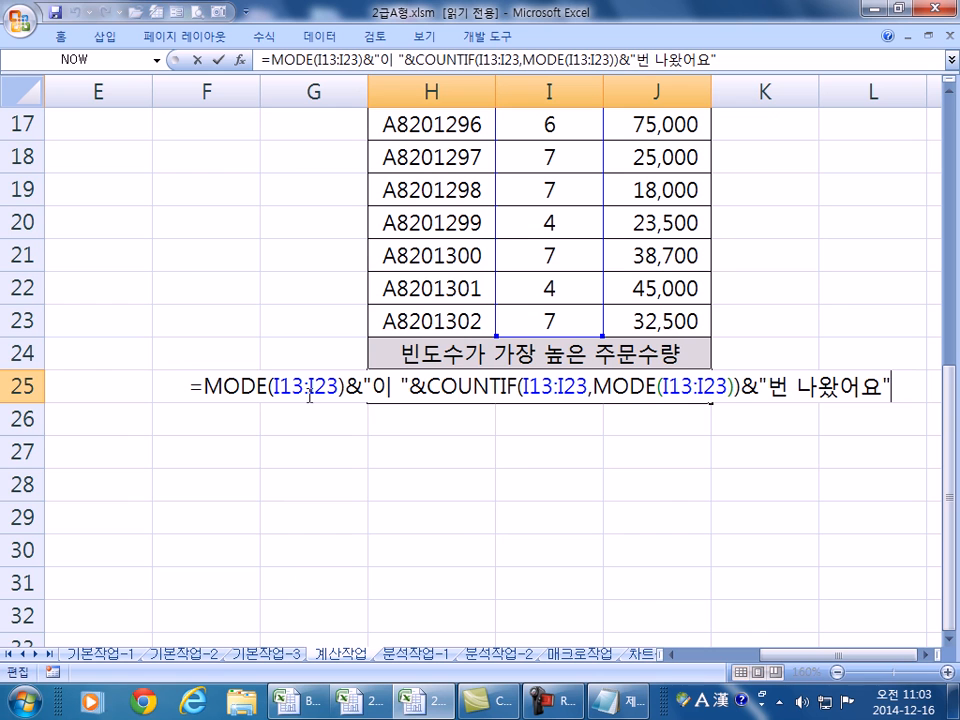
click(925, 656)
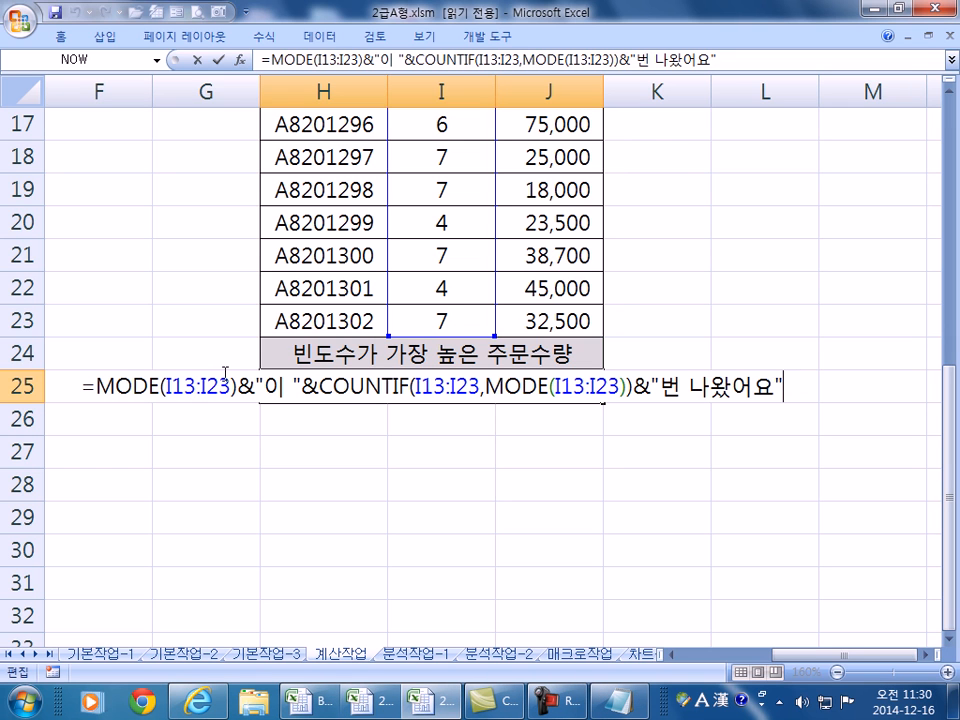
key(Return)
- Open 2급B형.xlsm with its password and switch to the 계산작업 sheet
key(ctrl+o)
click(250, 178)
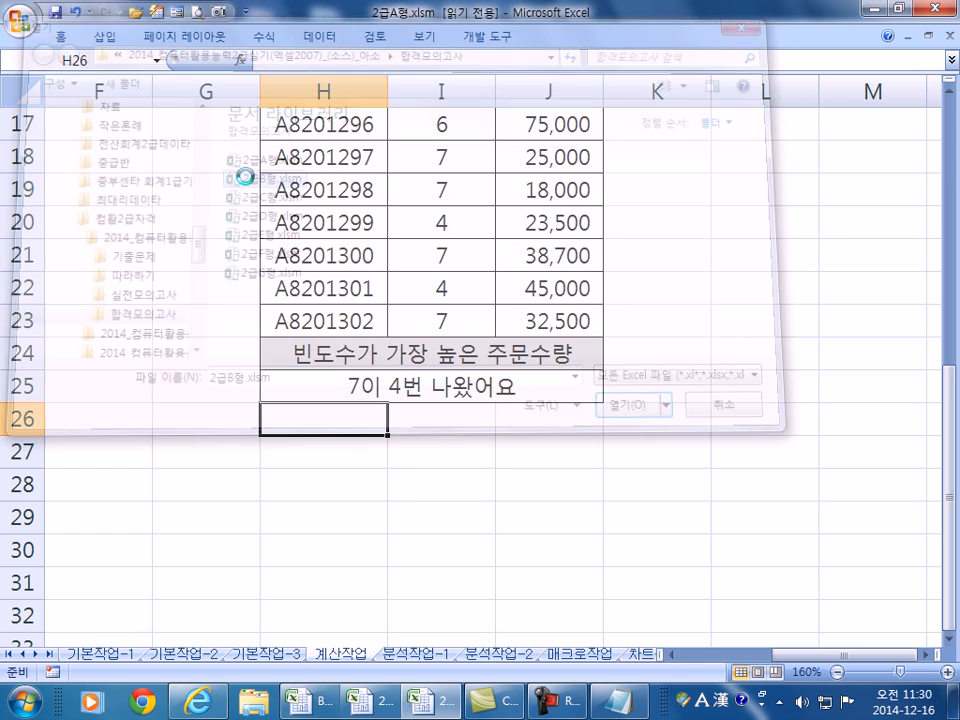
text(****)
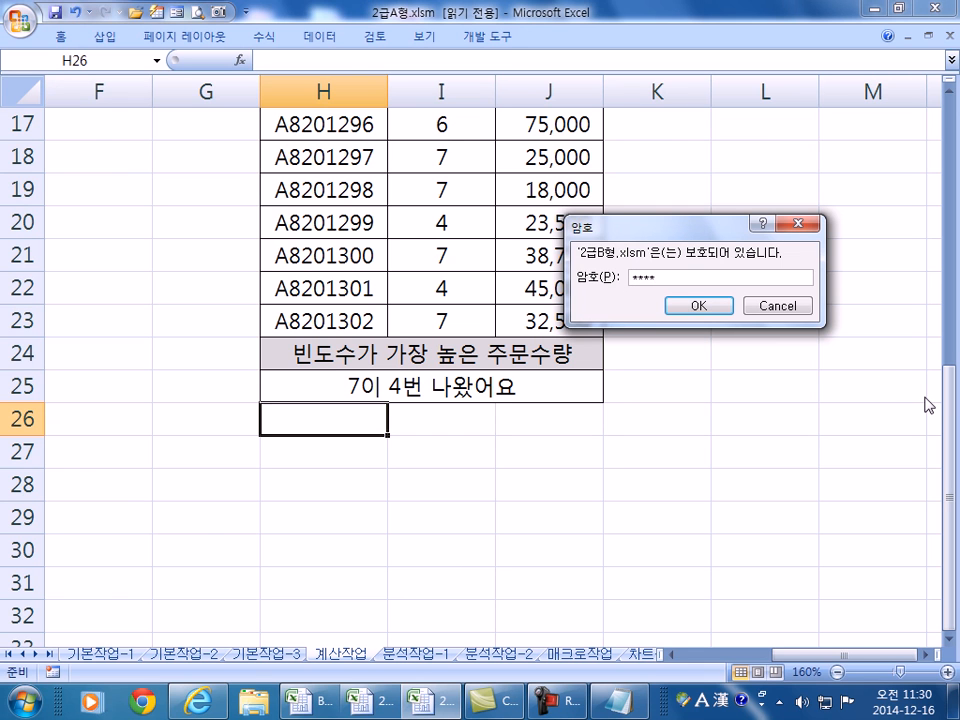
text(**)
key(Return)
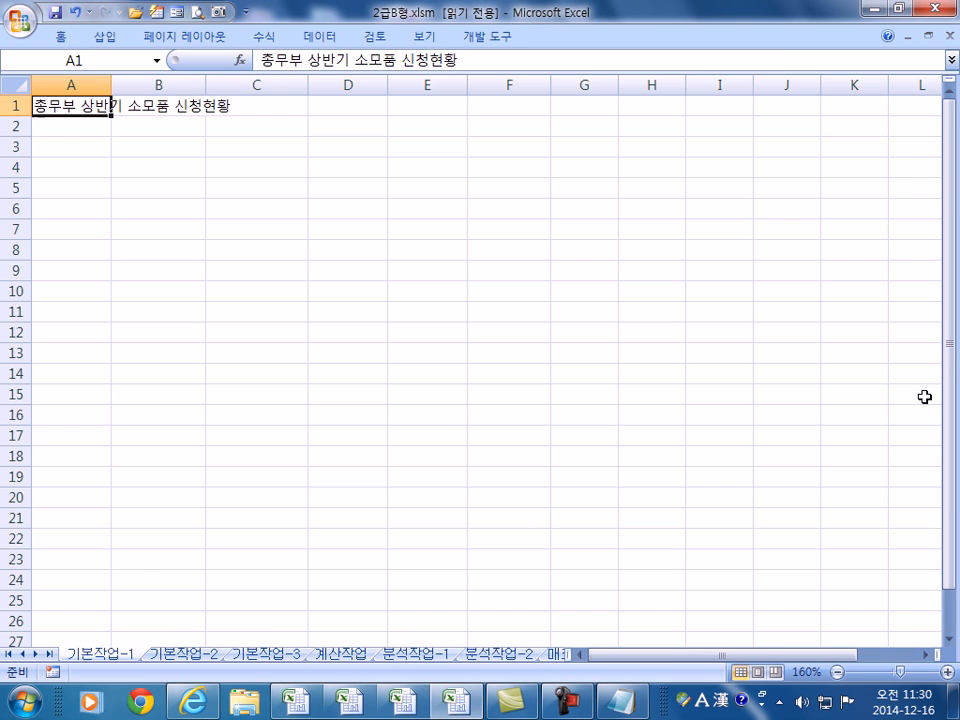
click(330, 656)
ctrl+scroll(48, 103, up, 5)
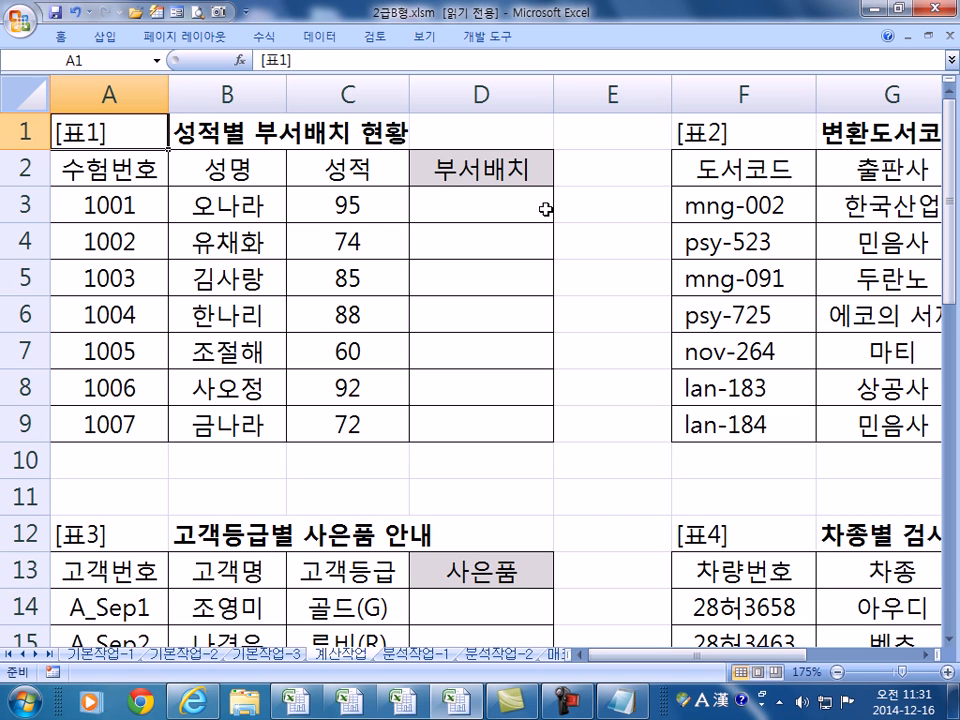
- Start D3's formula with =IF(RANK(C3,$C$3:$C$9)<3,"인사부", for the top two scores
click(542, 204)
text(=I)
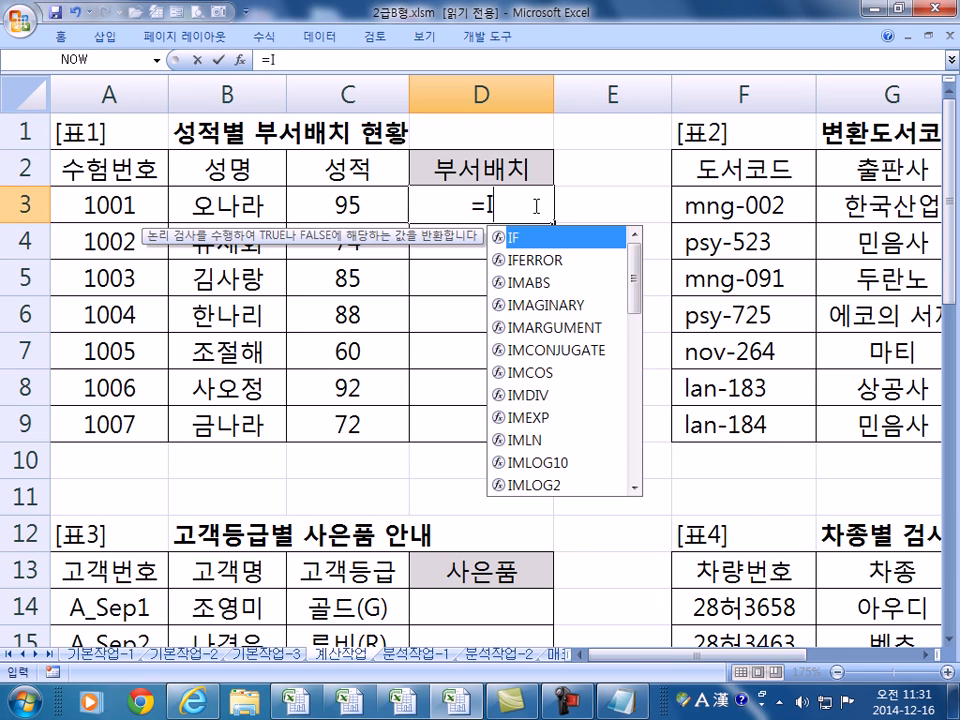
text(F()
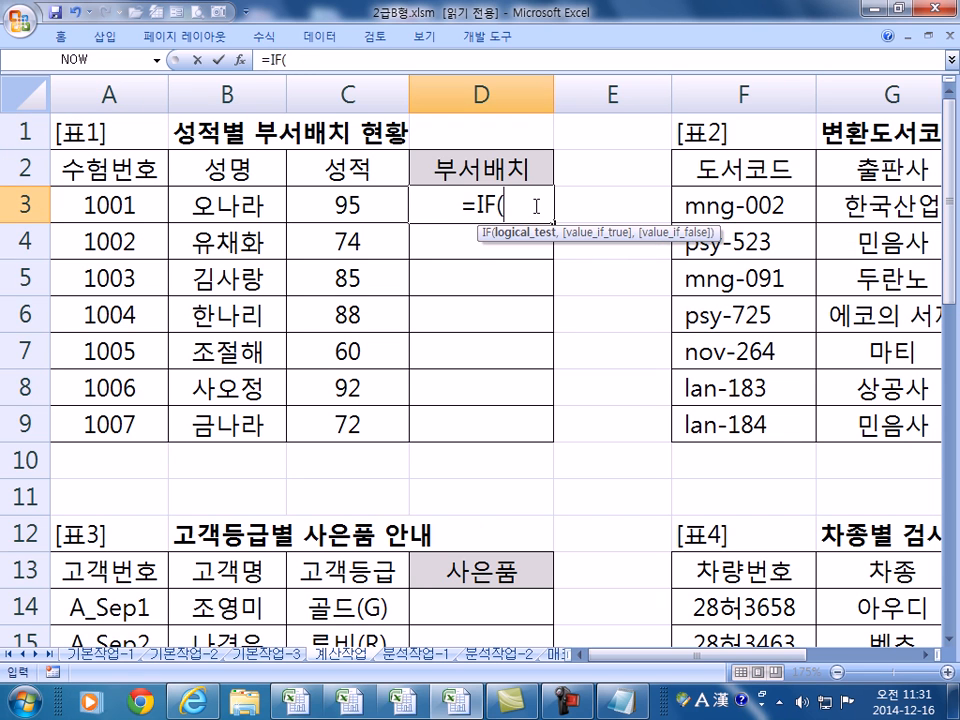
text(RANK()
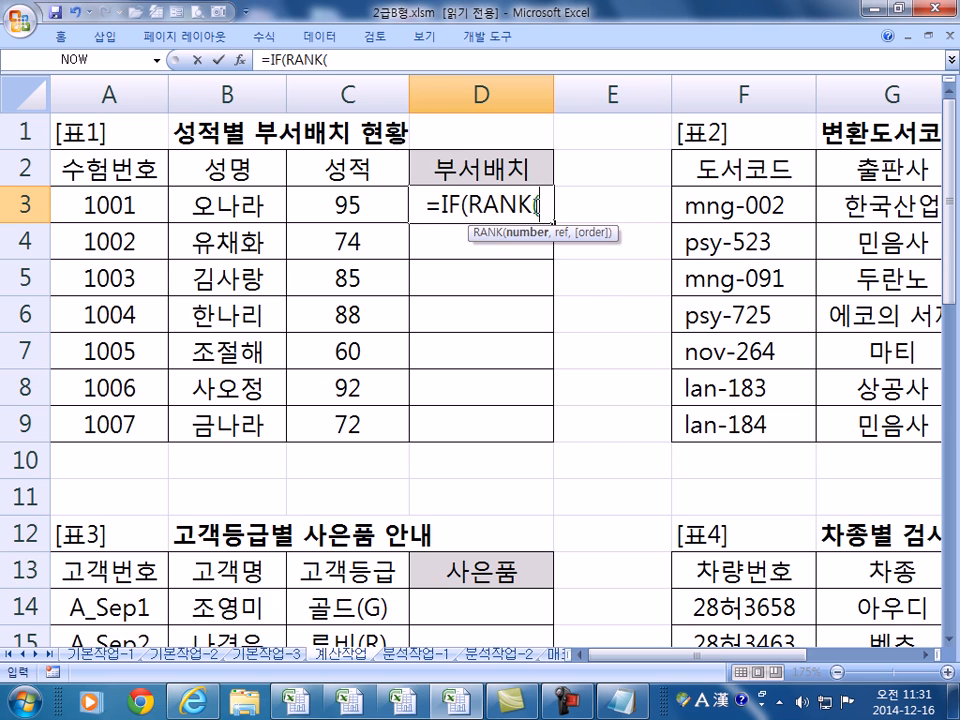
click(384, 205)
text(,)
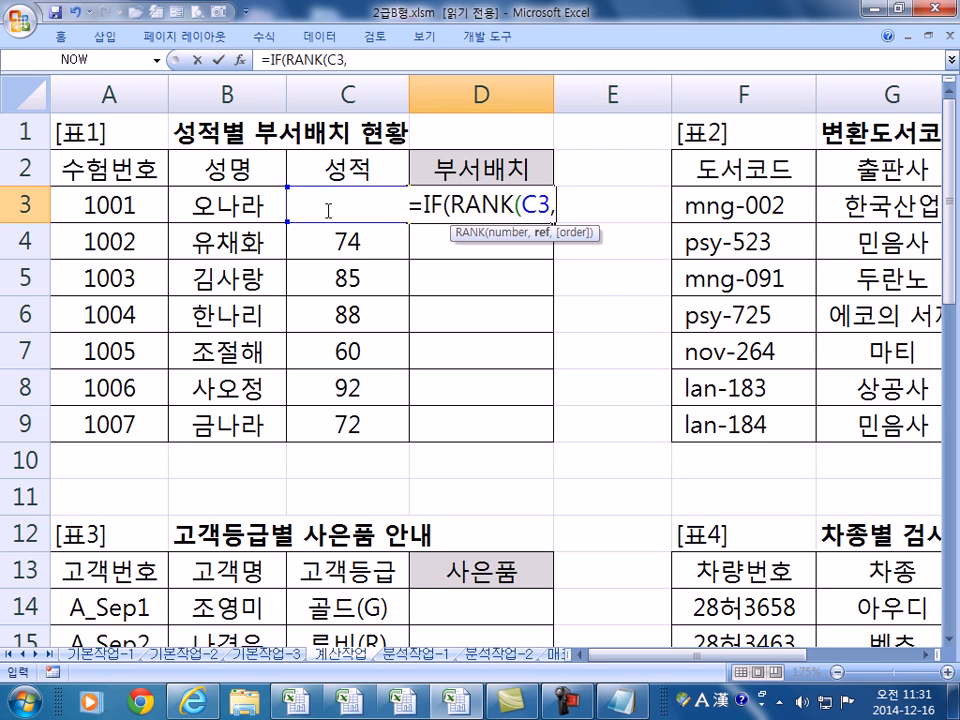
drag(302, 433, 321, 210)
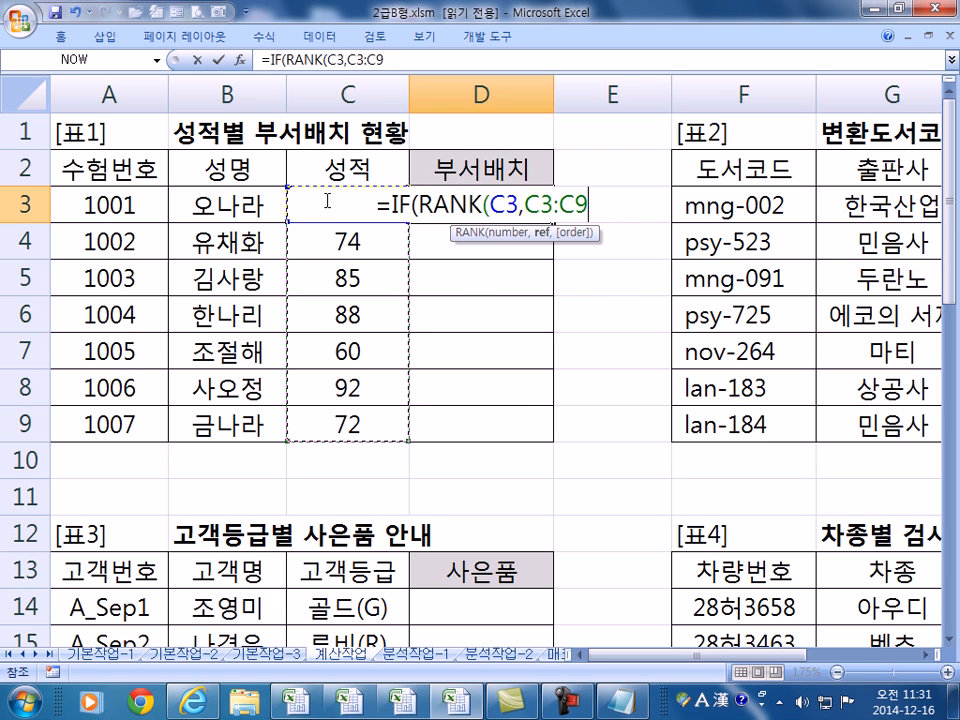
key(F4)
text())
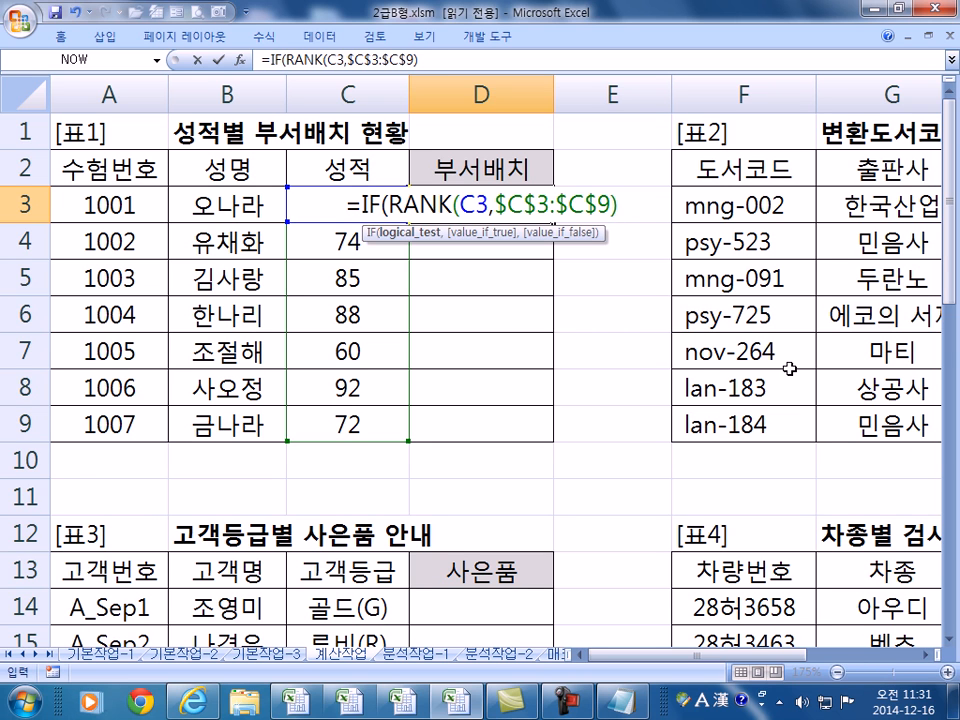
text(<3)
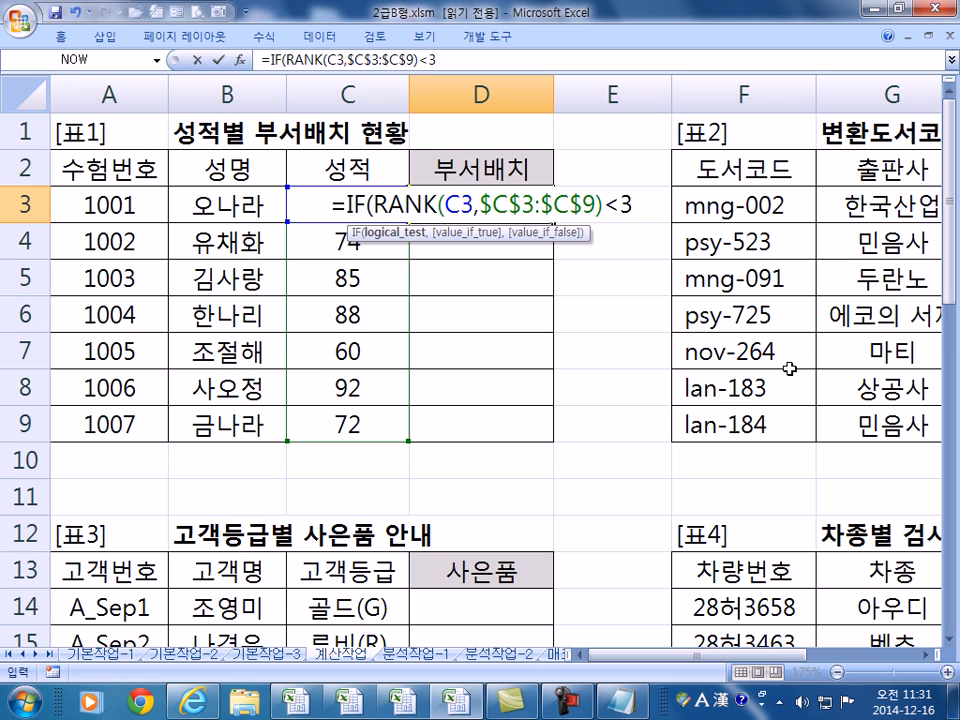
key(BackSpace)
text(=2)
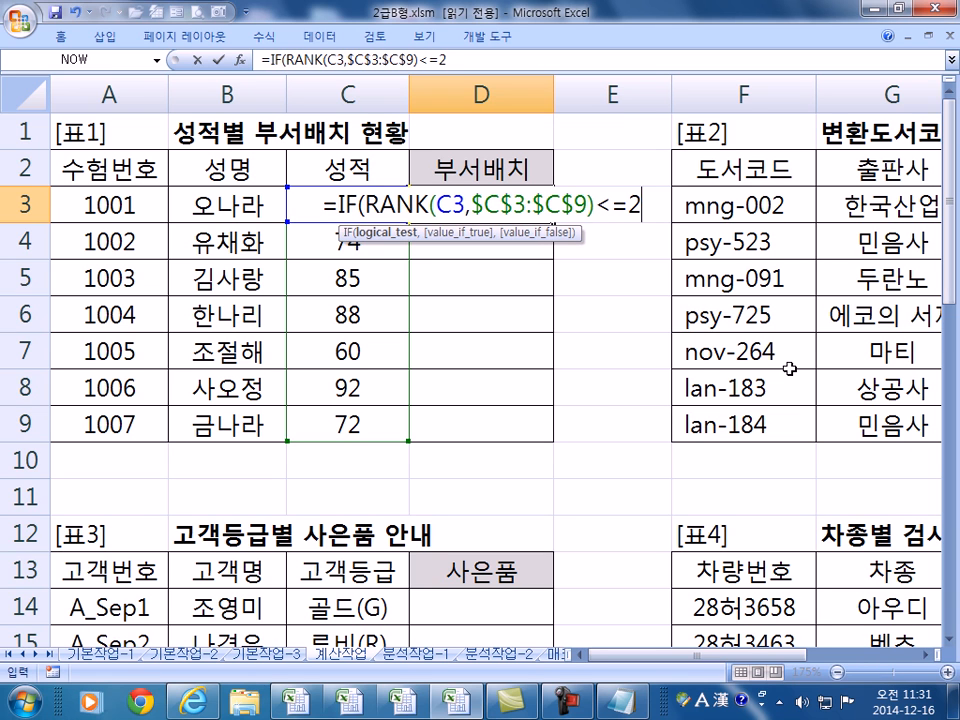
key(BackSpace)
key(BackSpace)
text(3)
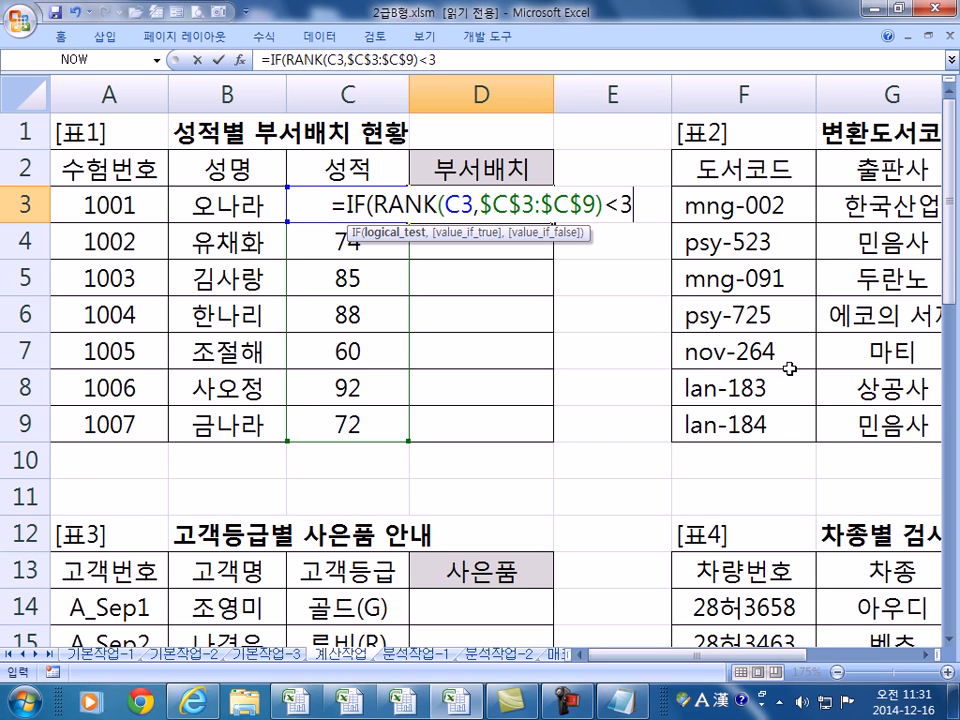
text(,")
key(Hangul)
text(인사부",)
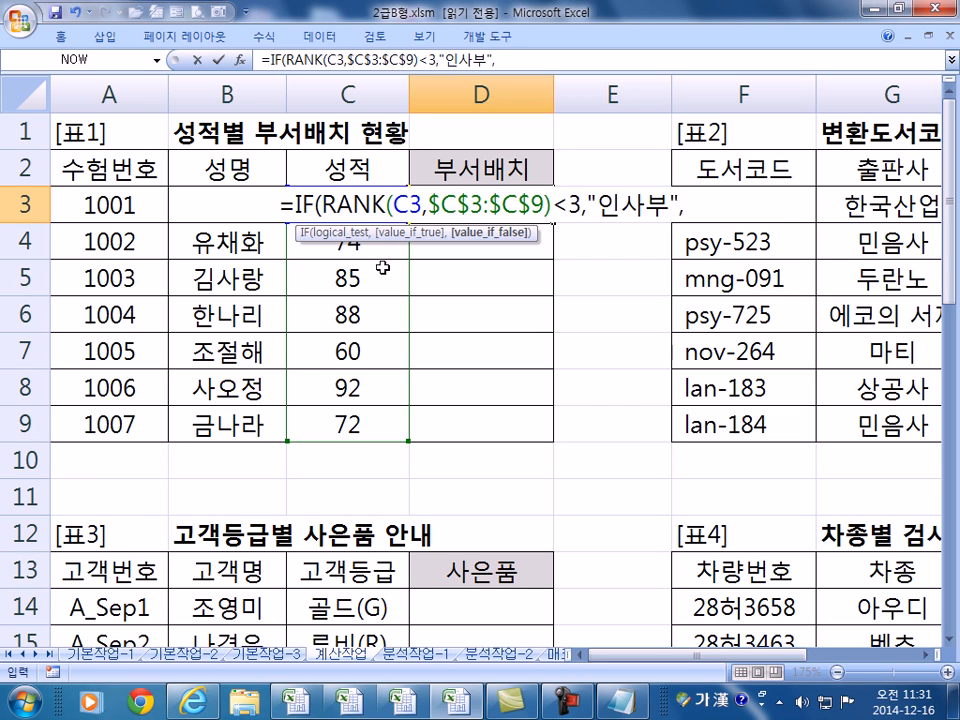
- Nest IF(RANK(...)<5,"총무부","영업부") into D3's formula and fill it down to D9
drag(295, 205, 579, 201)
click(691, 198)
text(IF(RANK(C3,$C$3:$C$9)<3,)
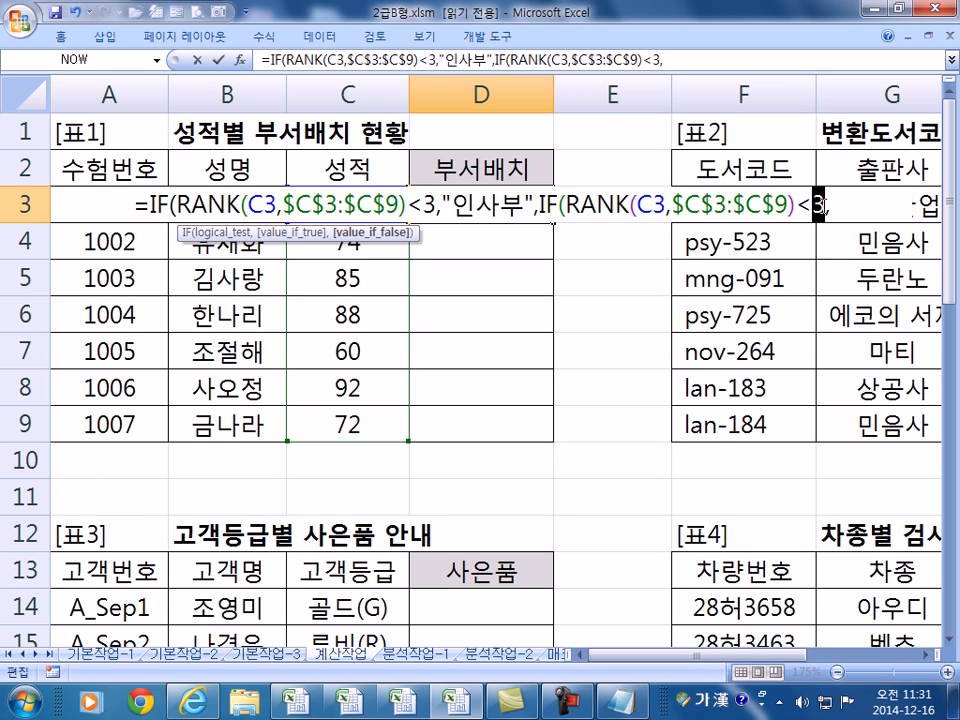
double_click(810, 205)
text(5)
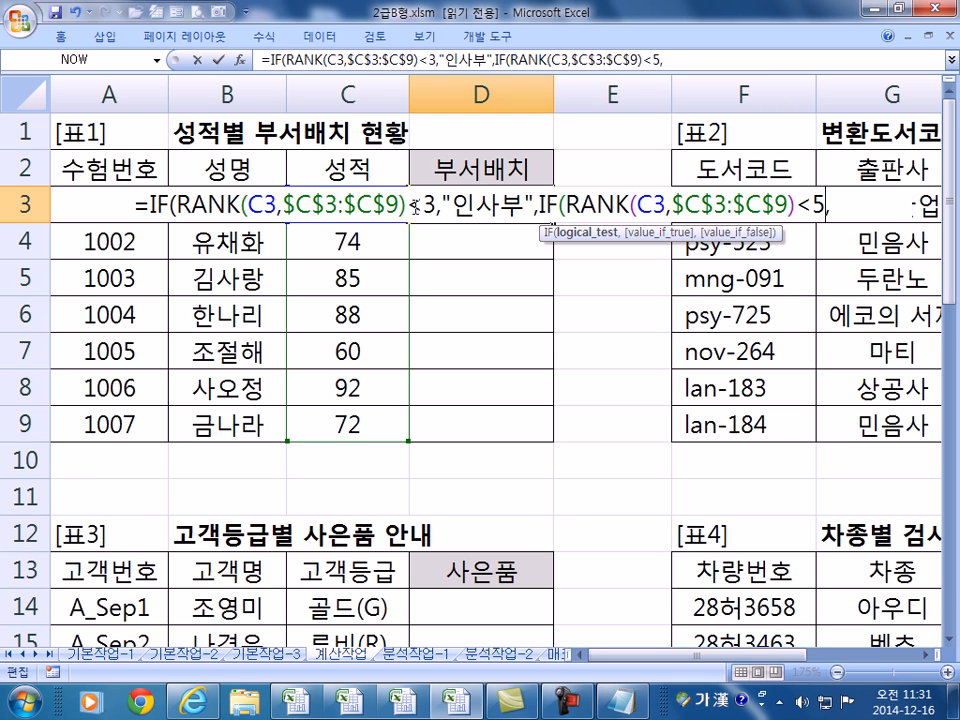
click(845, 209)
text(")
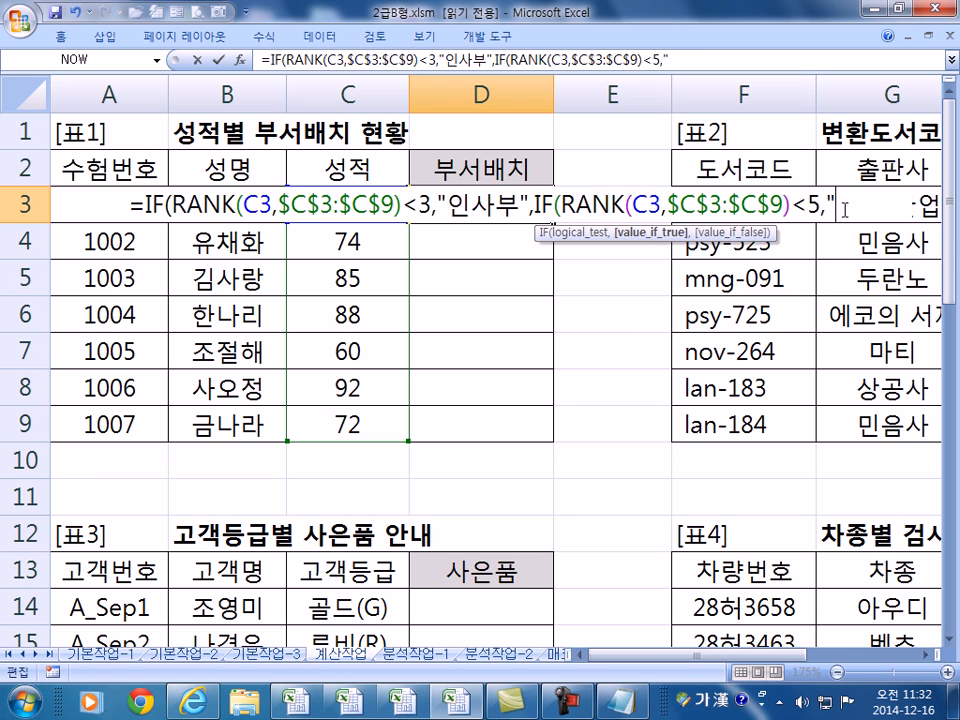
text(총ㅁ)
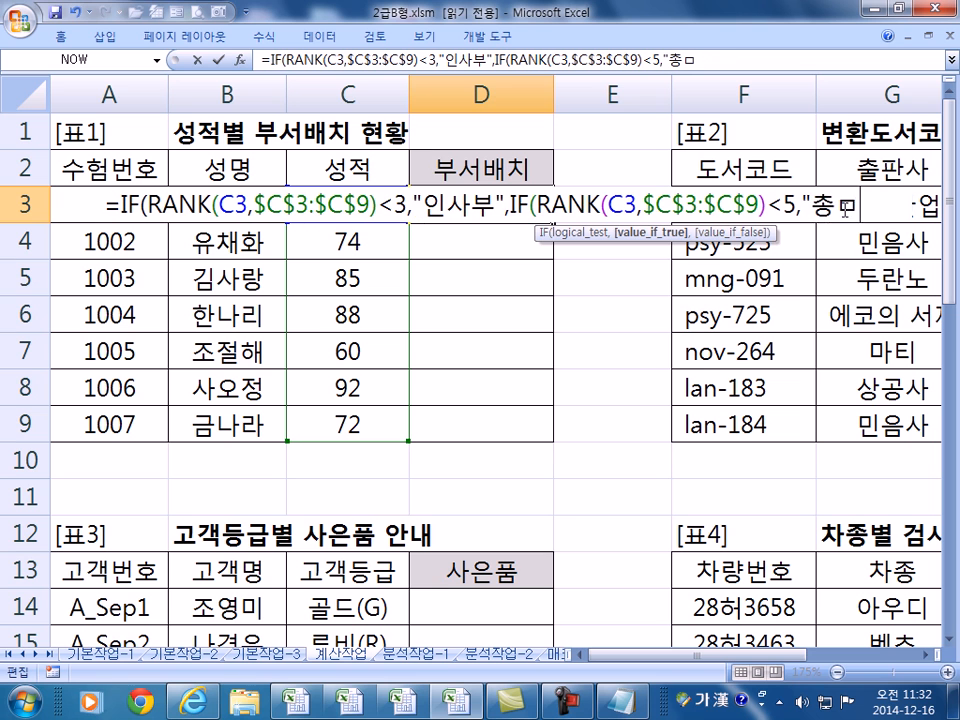
key(BackSpace)
text(무부",")
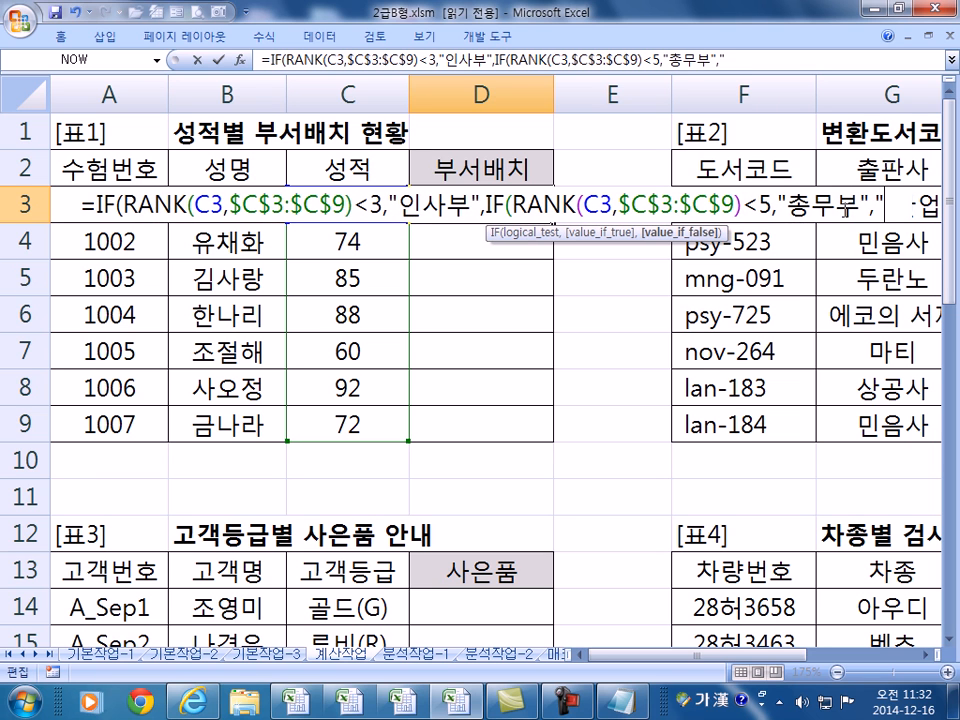
text(영업부)
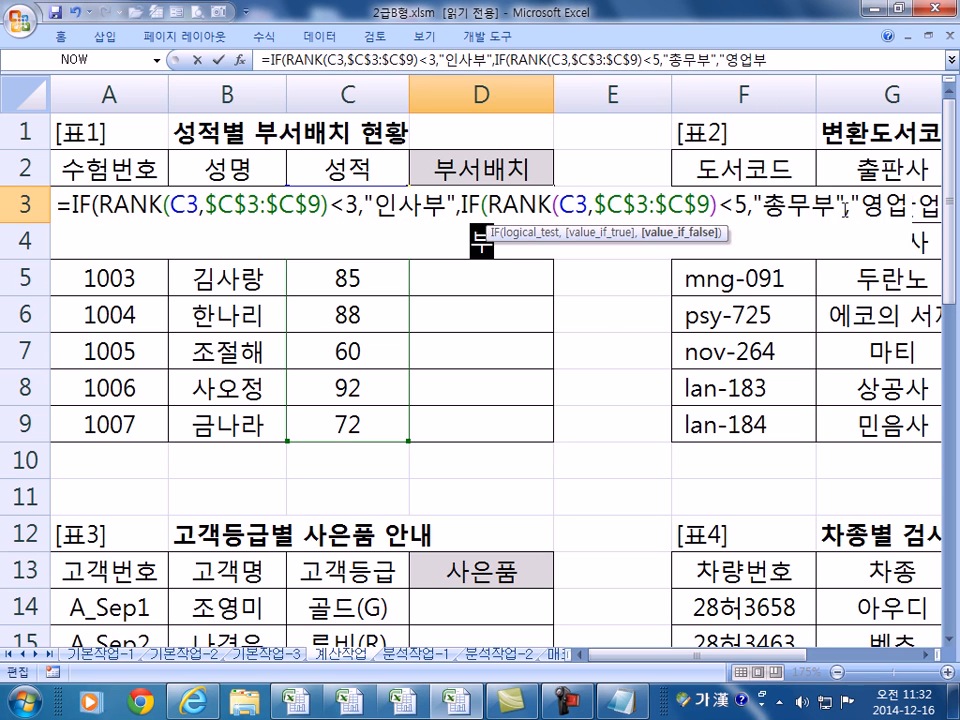
text(")))
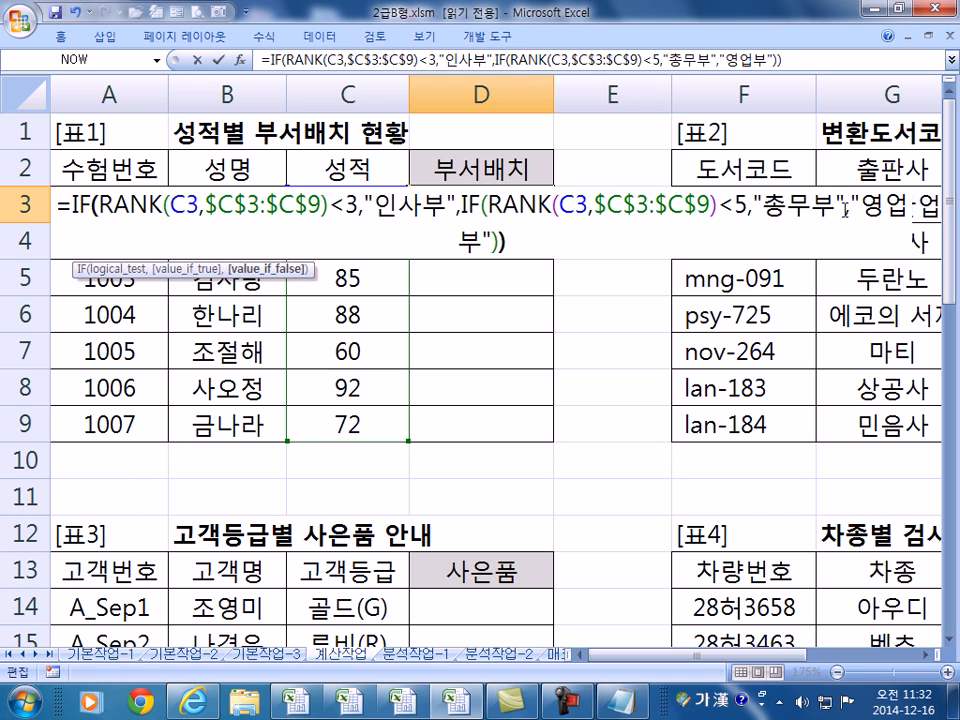
key(ctrl+Return)
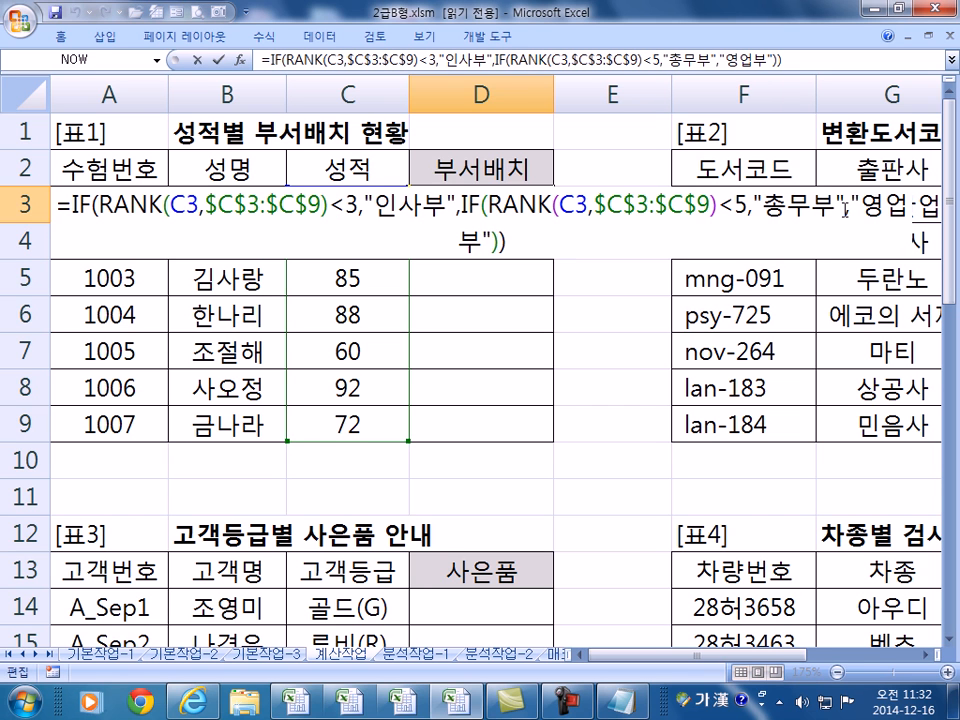
key(ctrl+Return)
drag(553, 222, 556, 442)
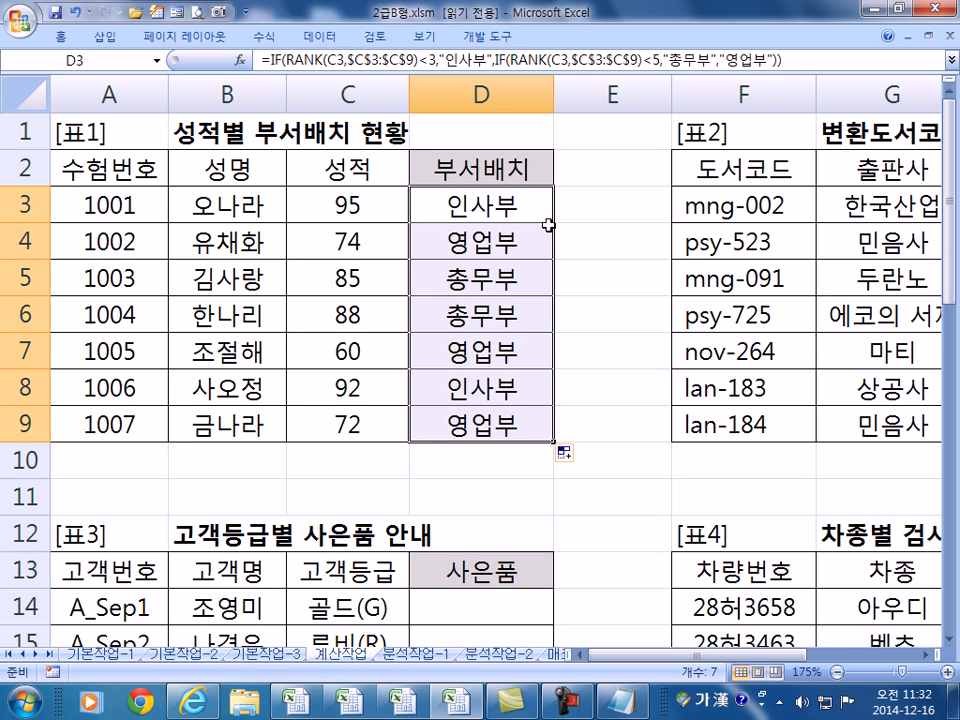
- Try changing D3's cutoffs to <=2 and <=4, then cancel, keeping the original formula
key(F2)
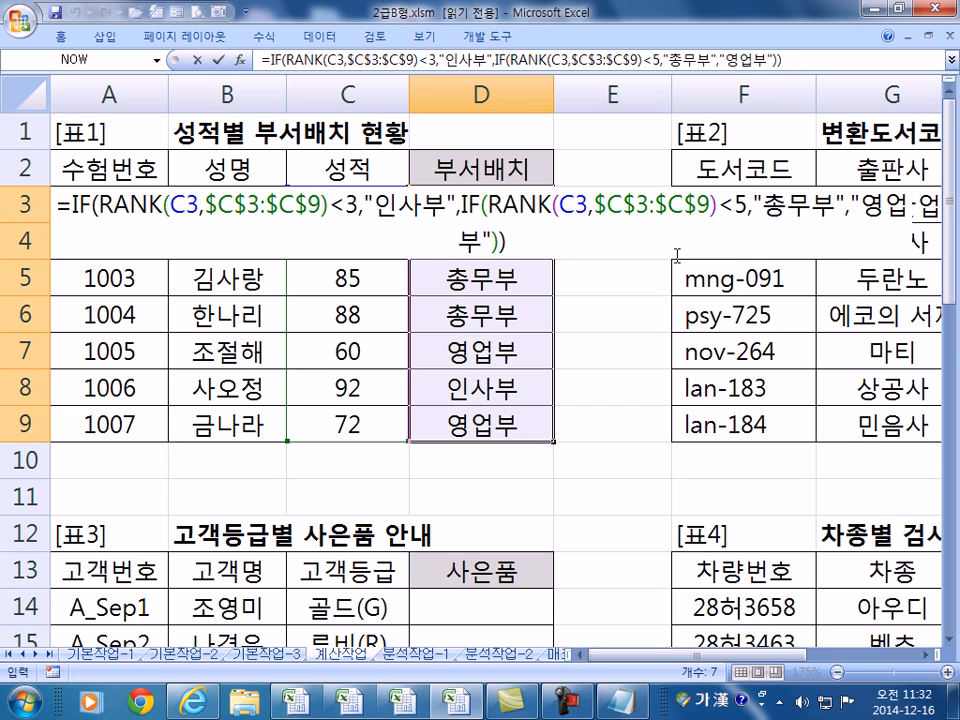
click(345, 206)
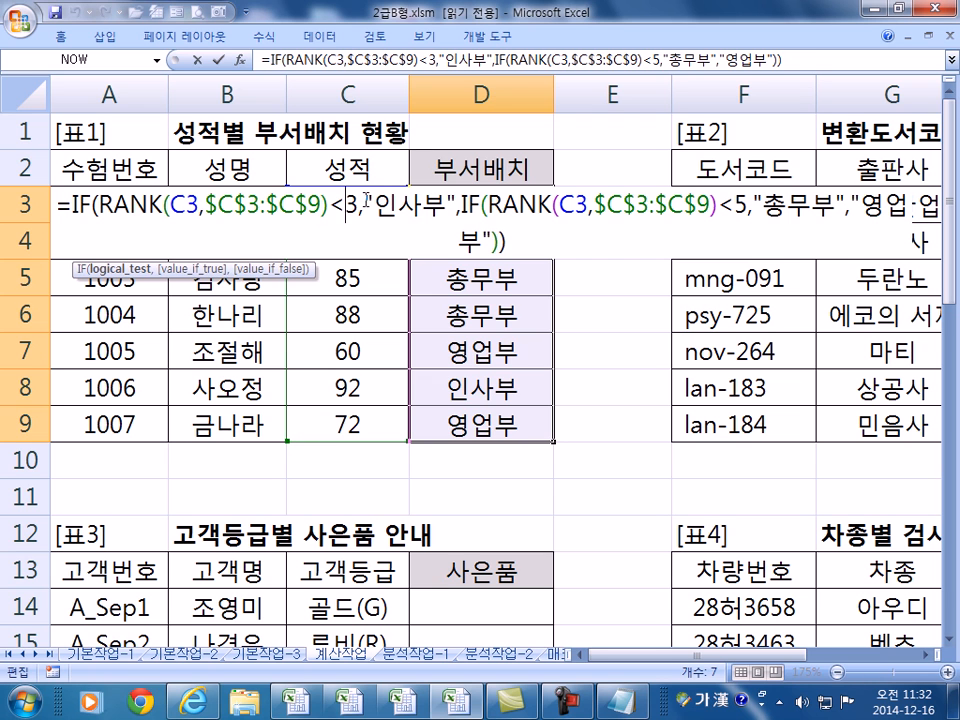
text(=2)
key(Delete)
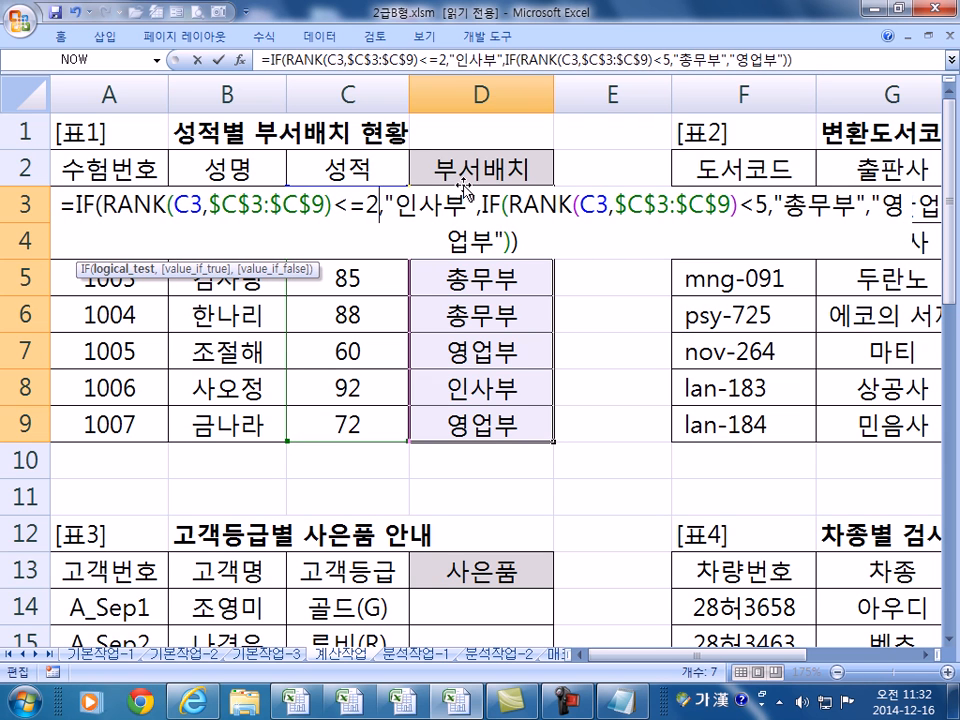
double_click(760, 206)
text(=4)
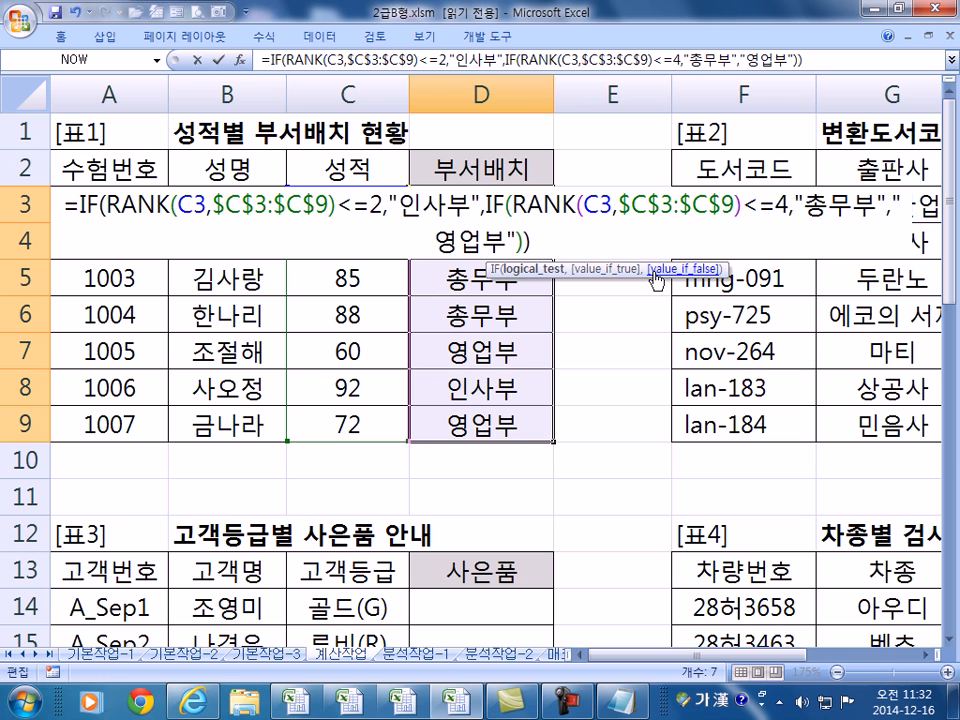
key(Escape)
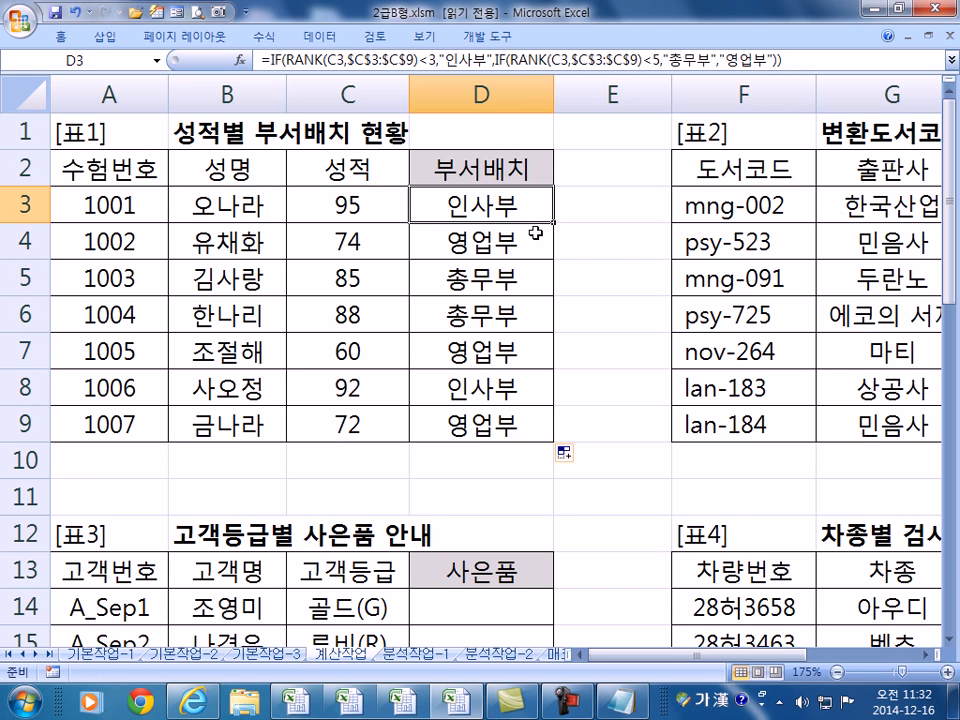
drag(737, 656, 928, 658)
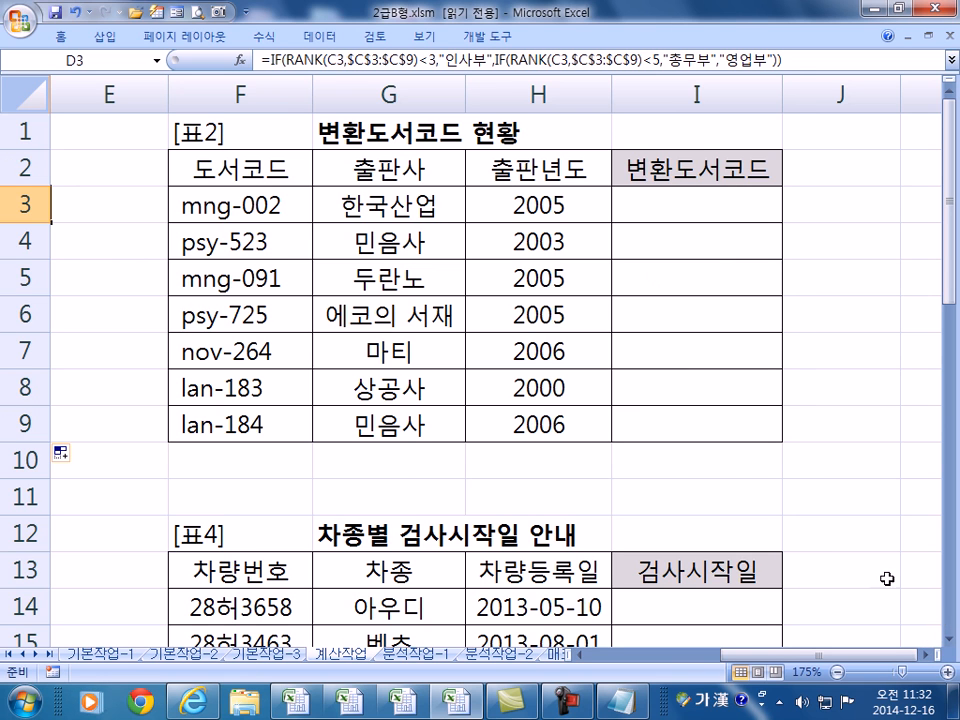
- Enter =TRIM(F3) in I3 and check F3's book code for surrounding spaces
click(685, 194)
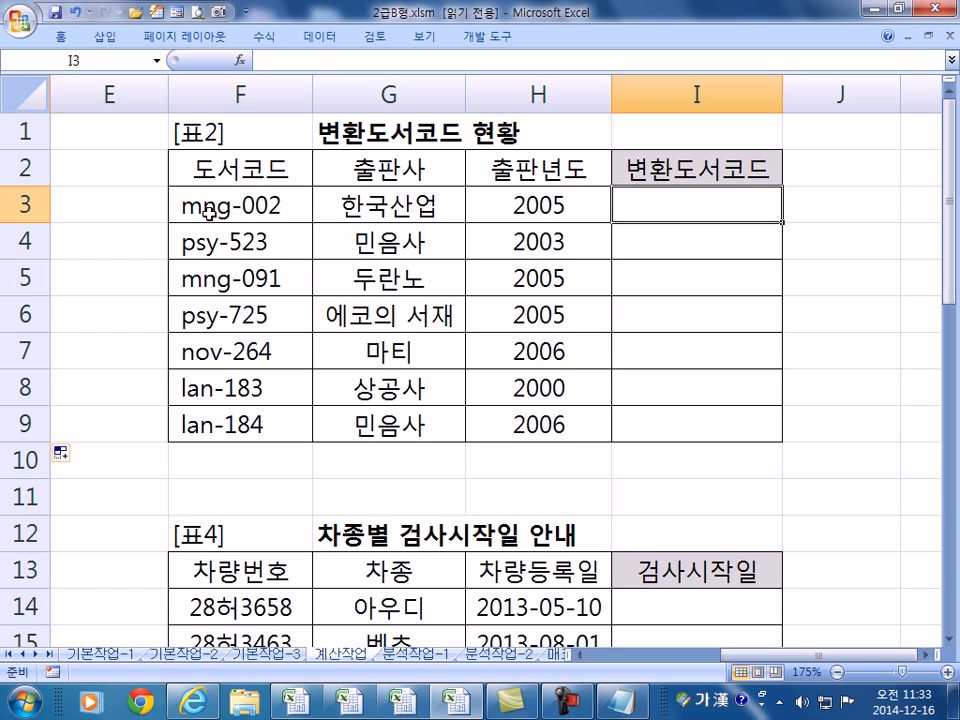
text(=trim()
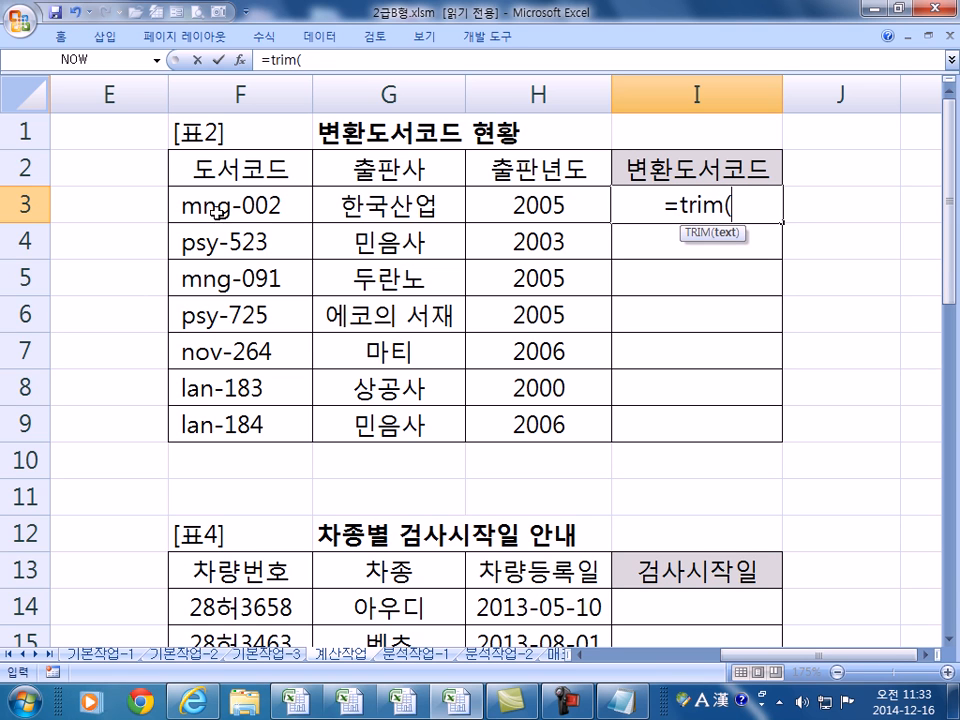
click(210, 210)
text())
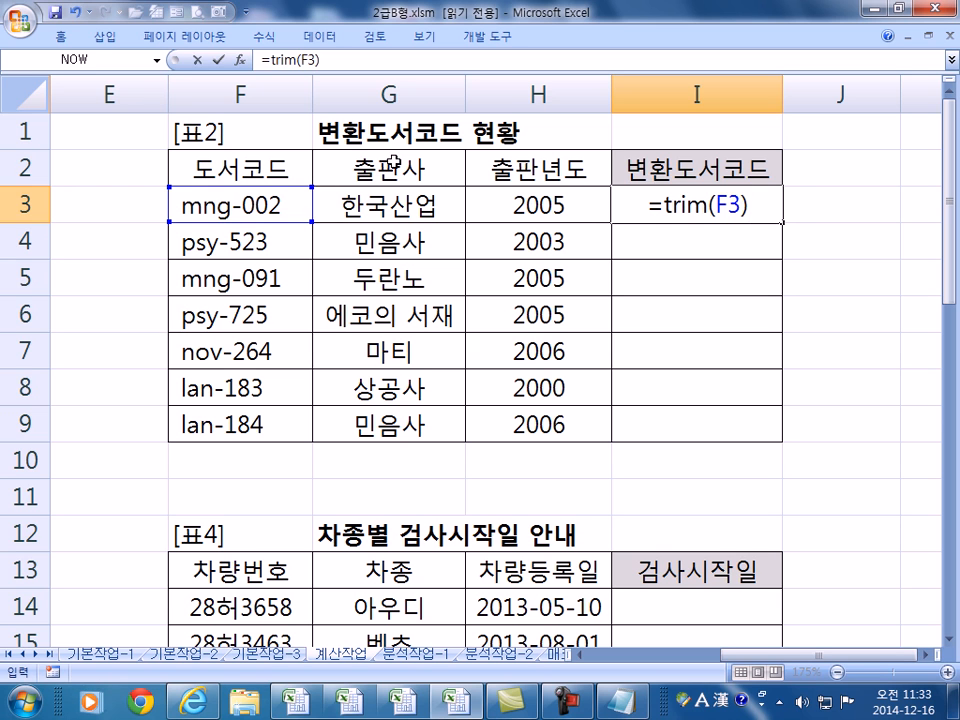
key(Return)
double_click(183, 209)
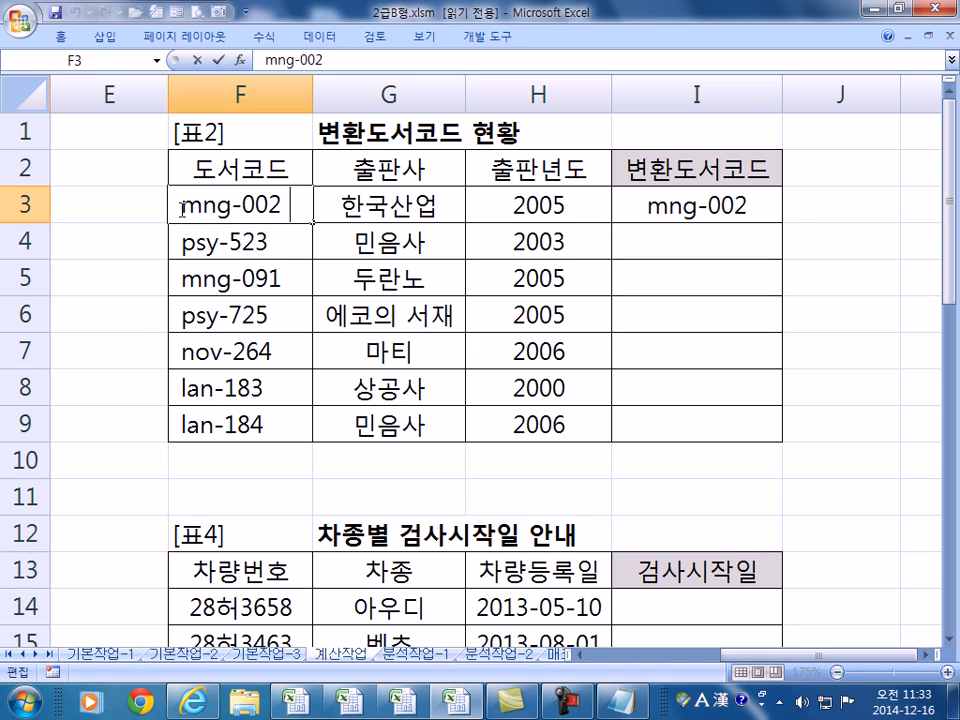
click(304, 209)
click(175, 205)
click(640, 206)
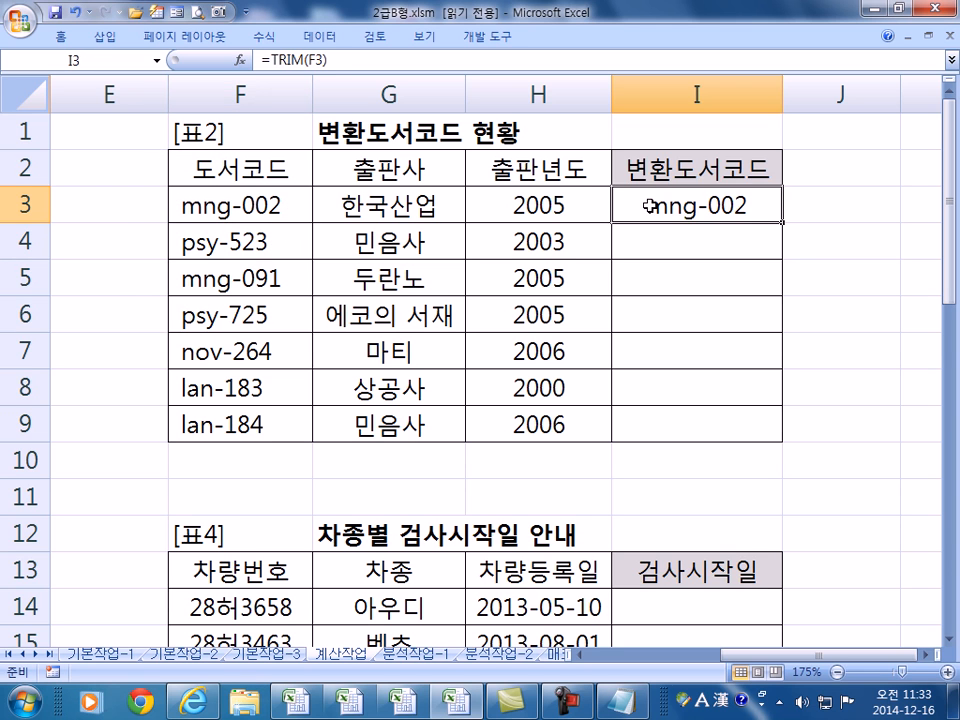
- Change I3's formula to =LEFT(TRIM(F3),3) so it shows mng
double_click(642, 210)
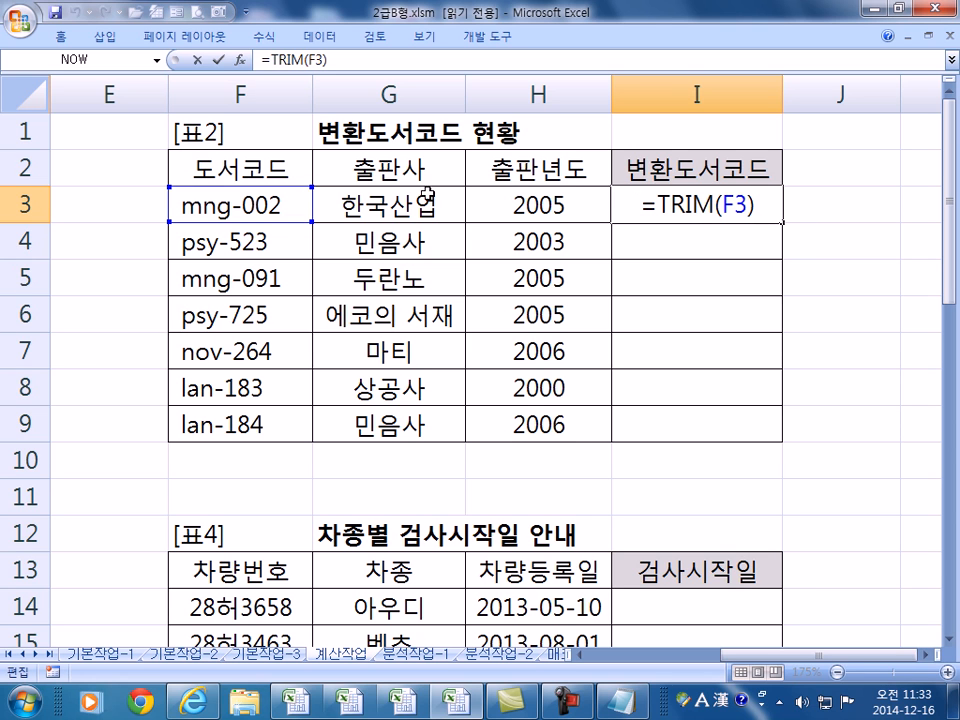
click(657, 206)
text(LEF)
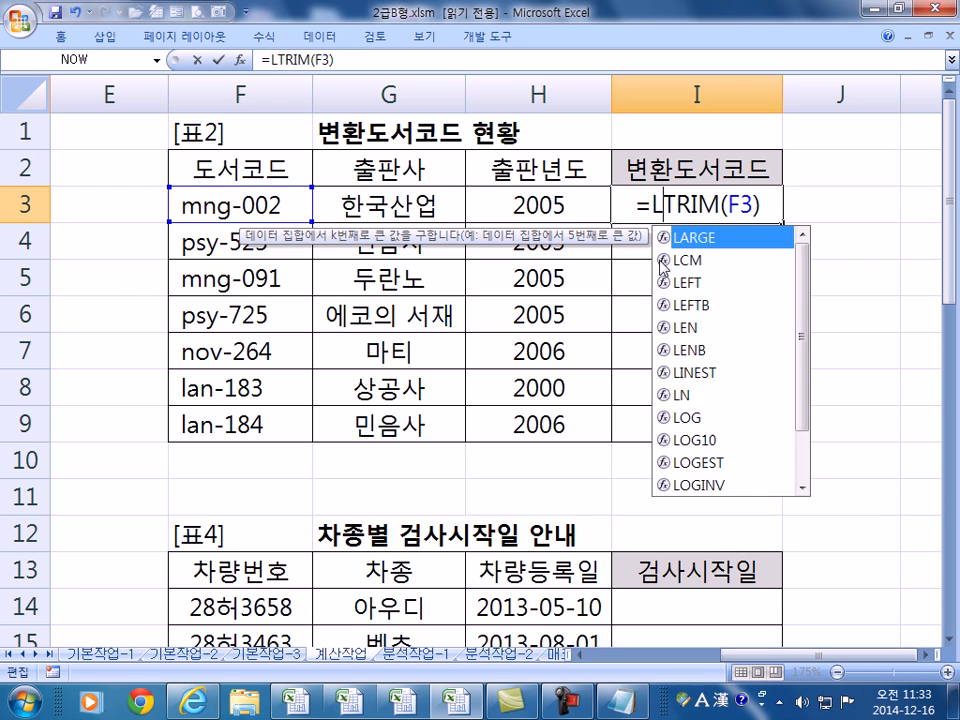
key(Tab)
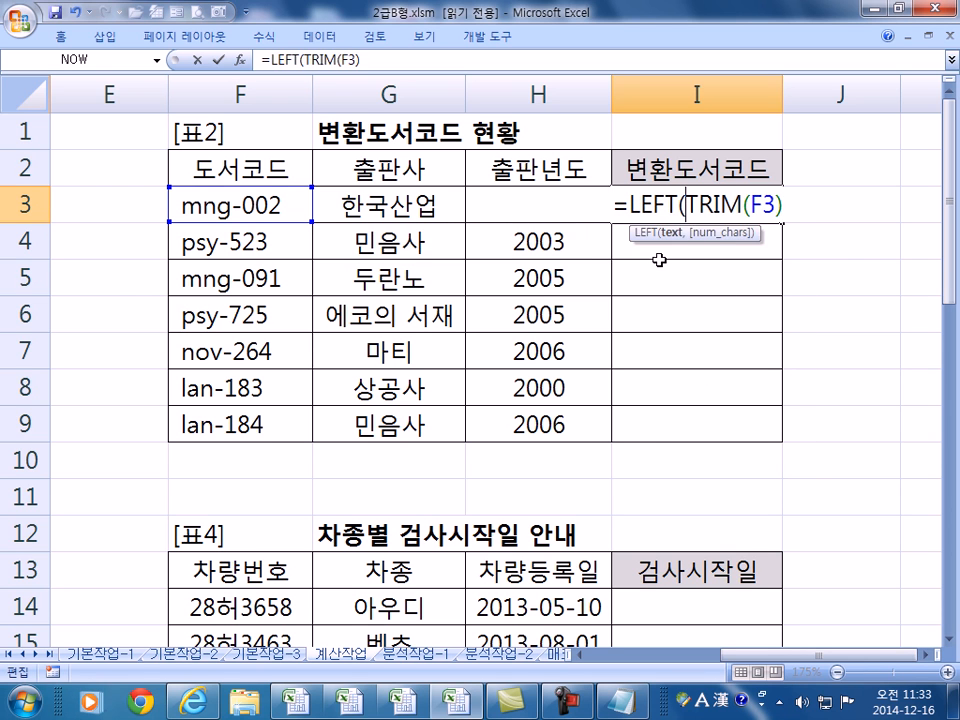
click(789, 203)
text(,3))
key(Return)
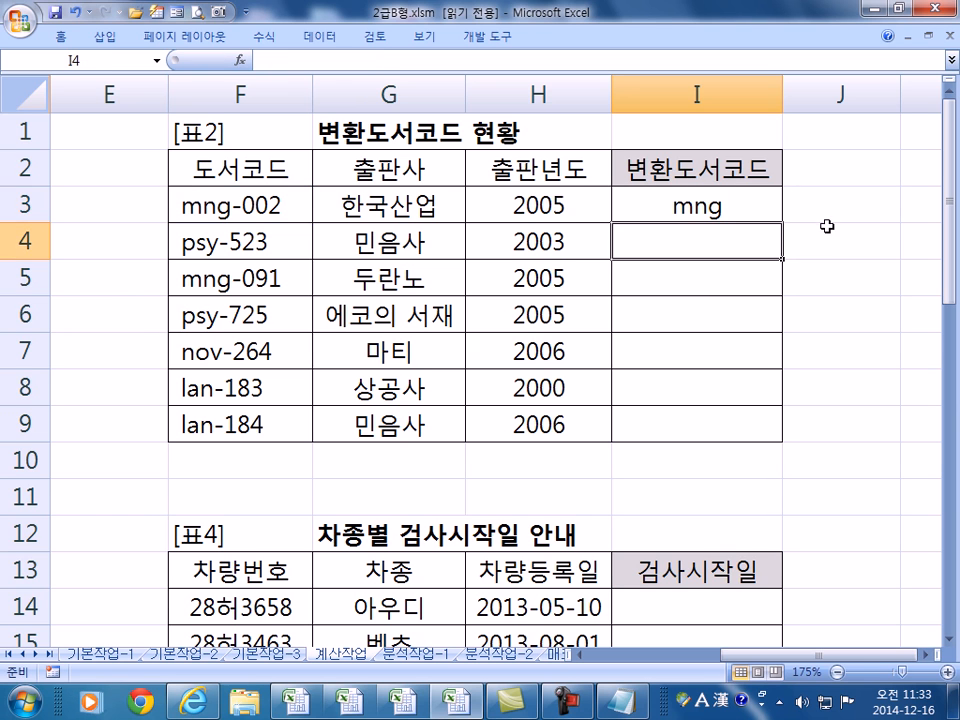
click(709, 207)
- Wrap I3's formula in UPPER, giving =UPPER(LEFT(TRIM(F3),3)), and review its TRIM, LEFT and UPPER parts
double_click(709, 206)
click(620, 206)
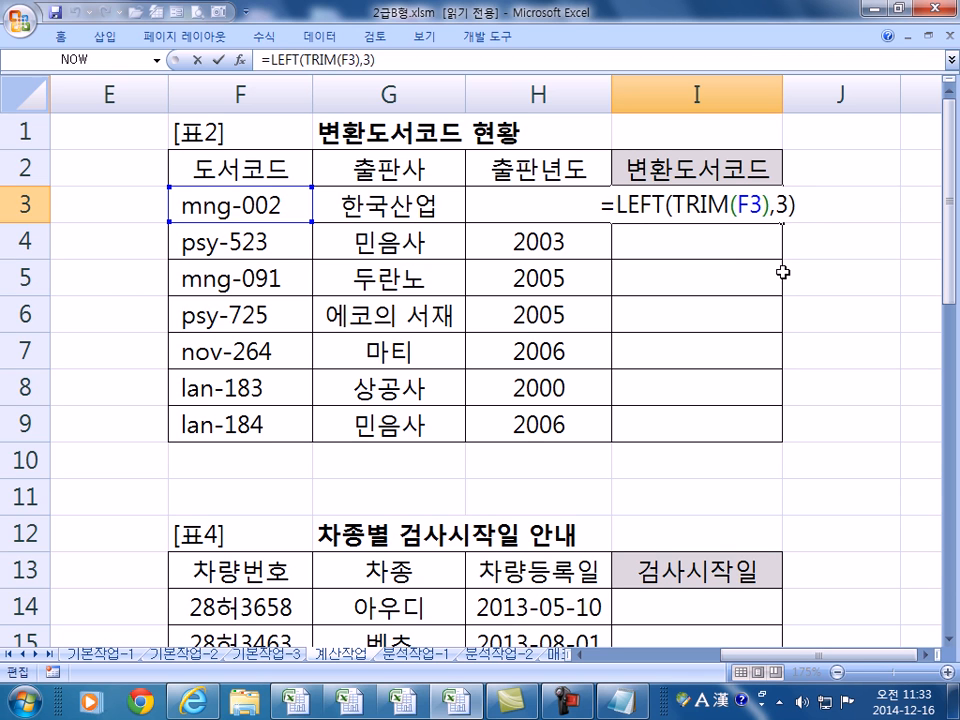
text(UPPER()
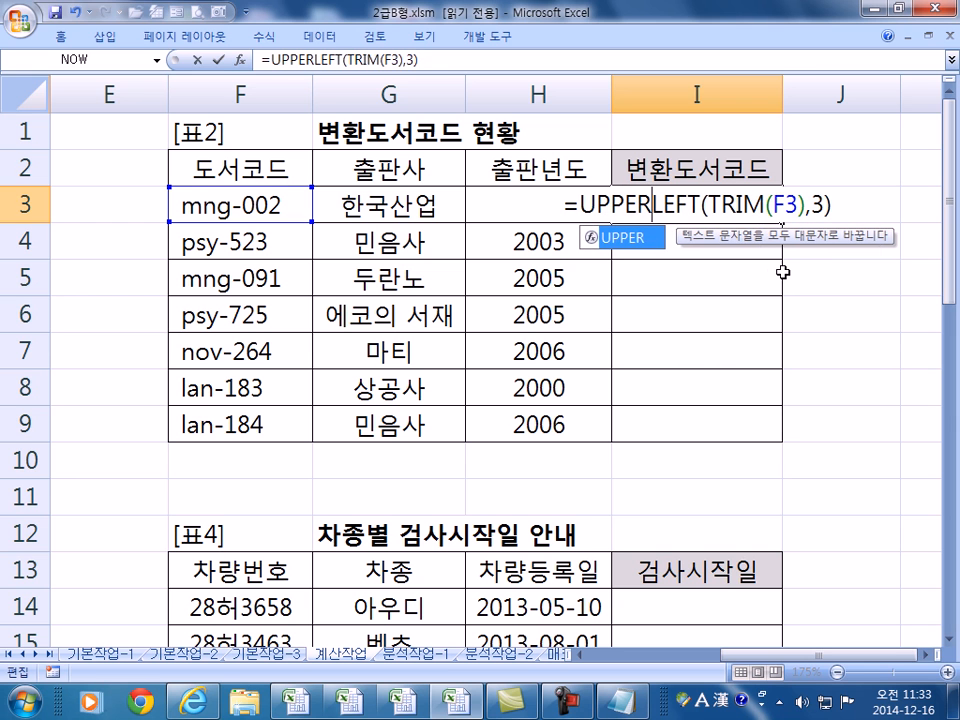
key(Return)
key(Return)
key(F2)
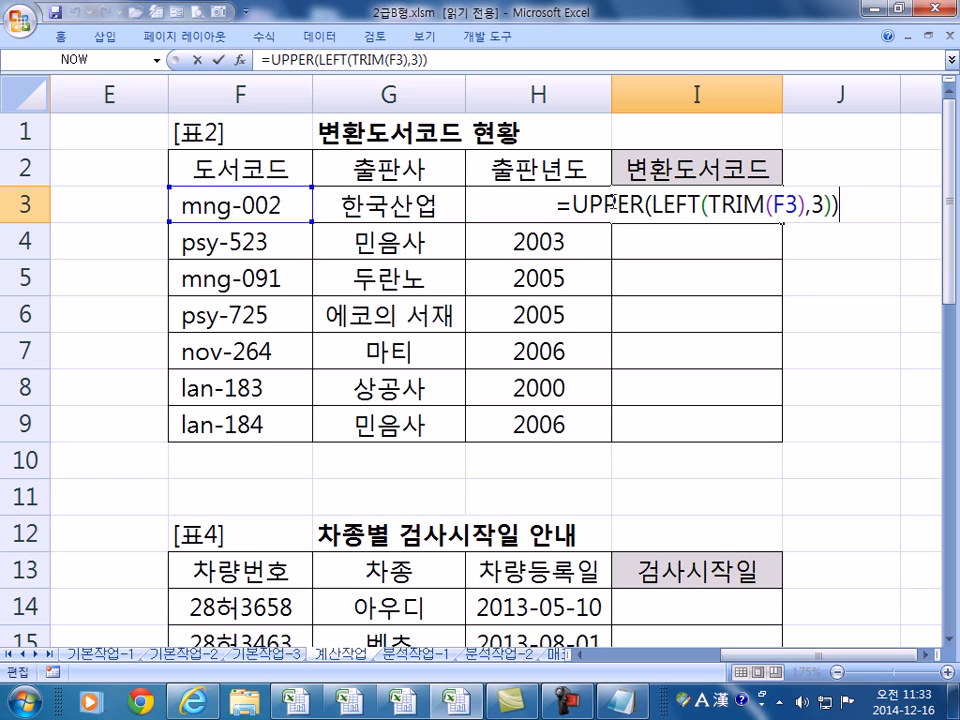
drag(738, 205, 804, 205)
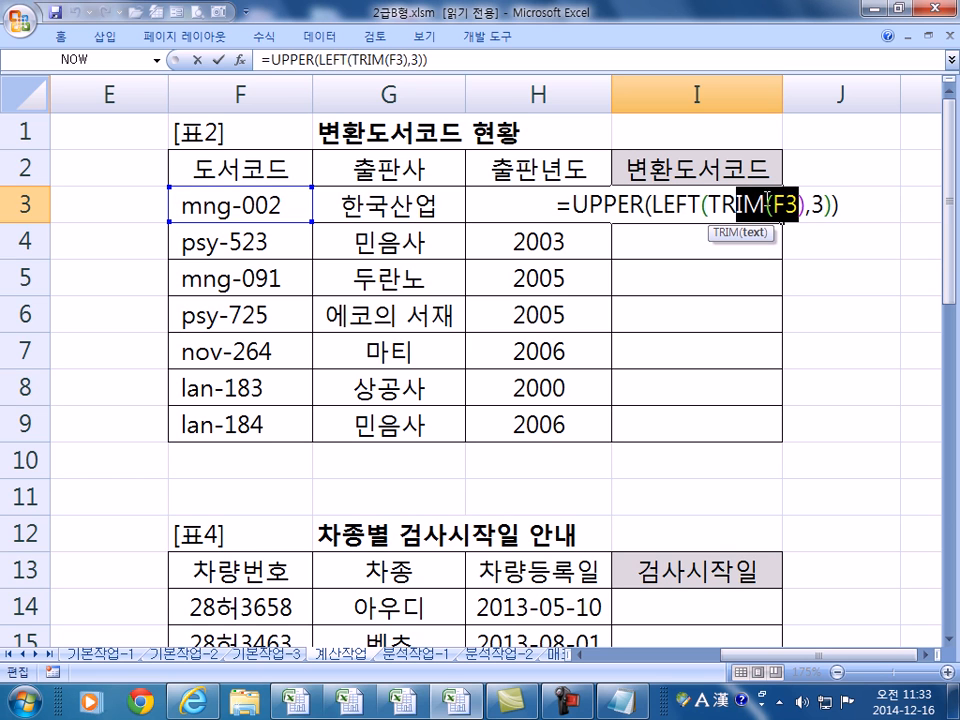
click(672, 205)
drag(673, 207, 722, 206)
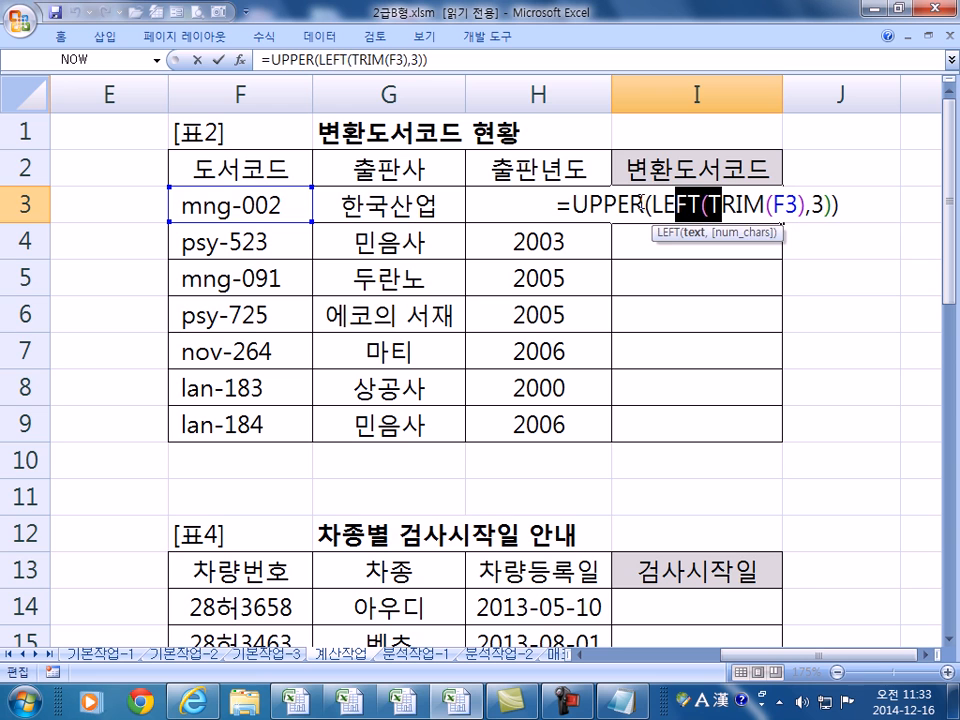
drag(603, 206, 668, 207)
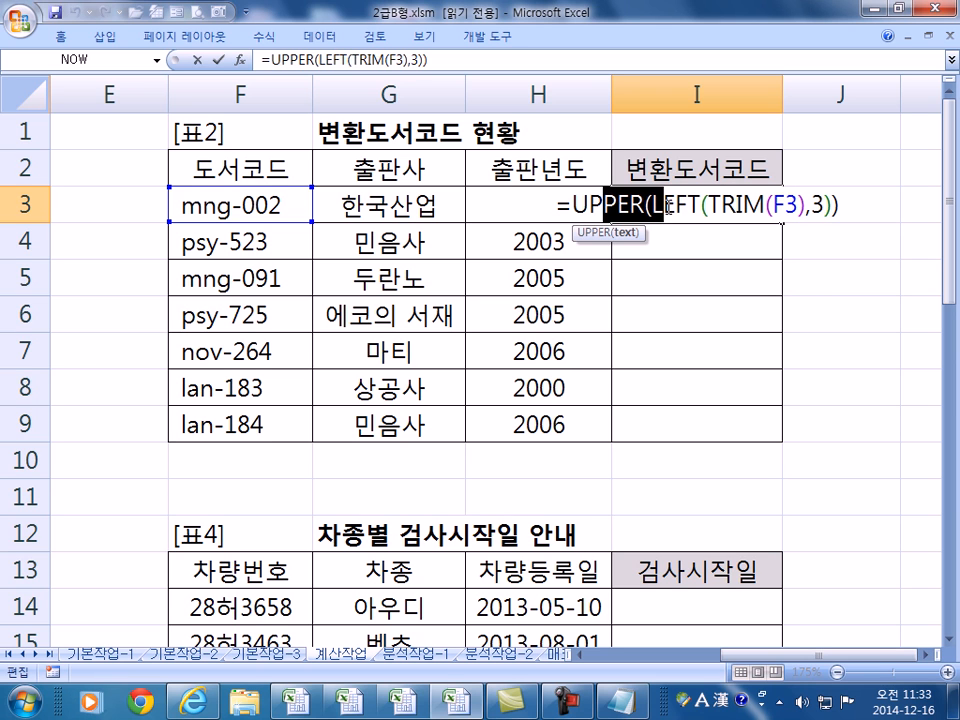
key(Escape)
- Append &"-KR" to I3's formula for MNG-KR and fill it down to I9
key(F2)
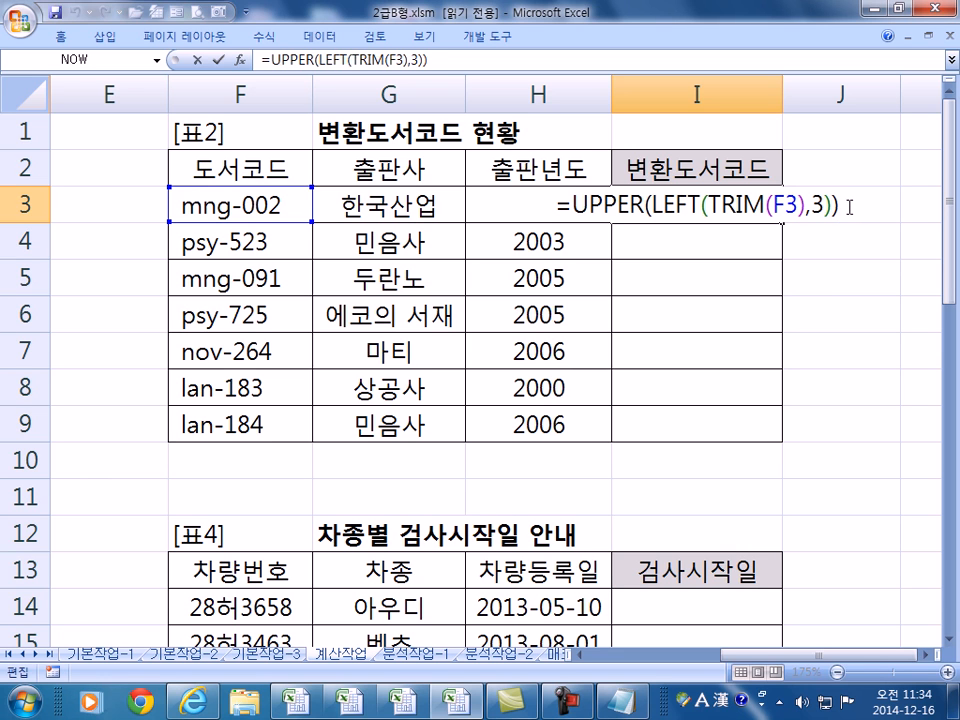
text(&")
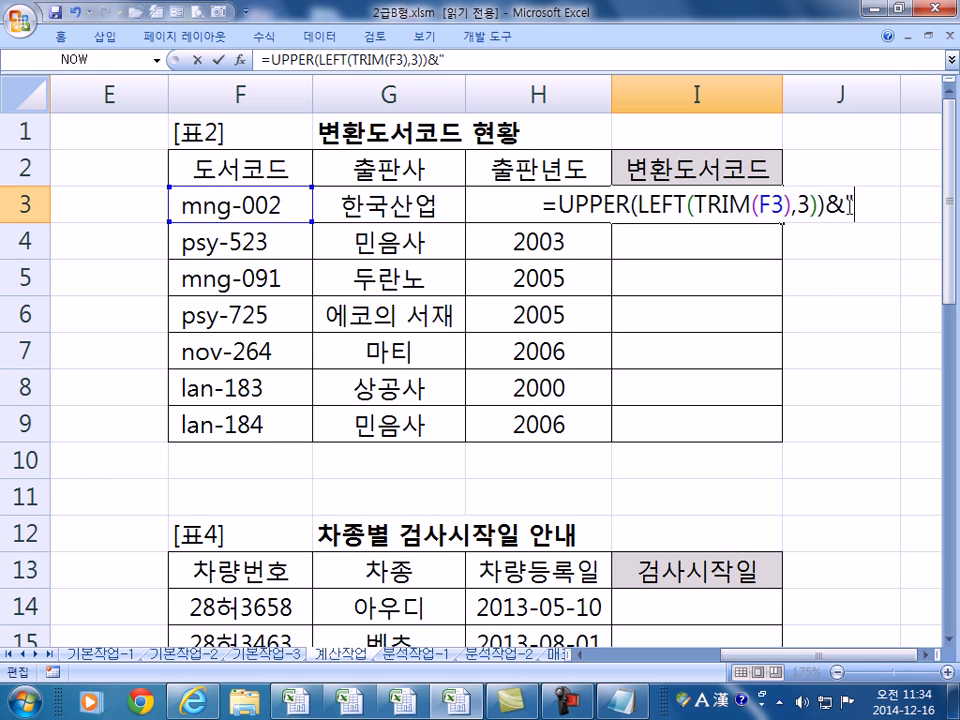
text(-K)
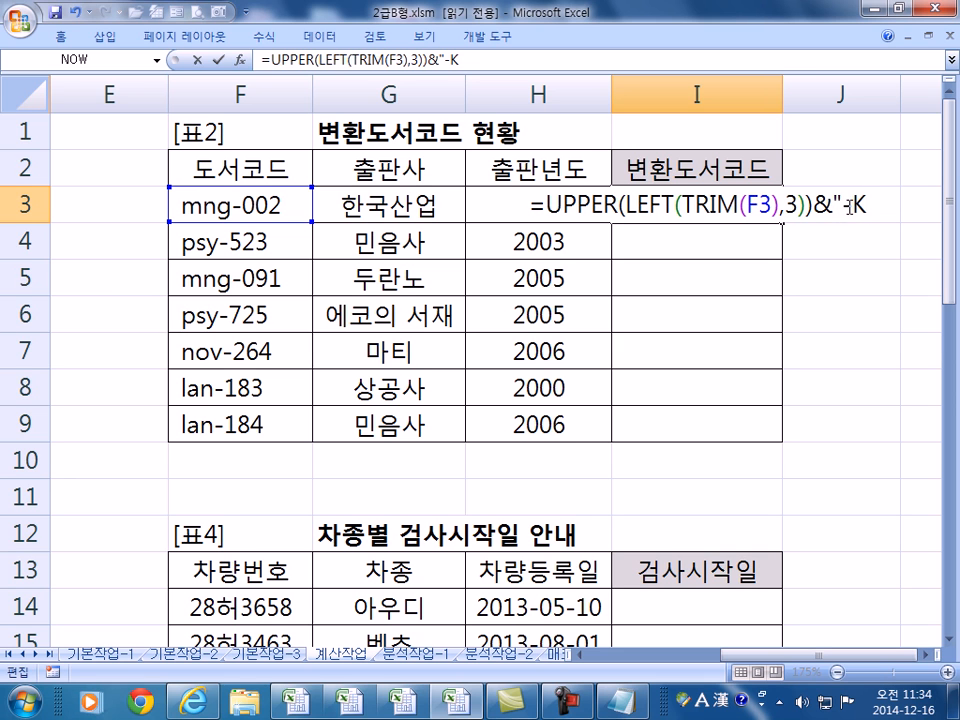
text(R")
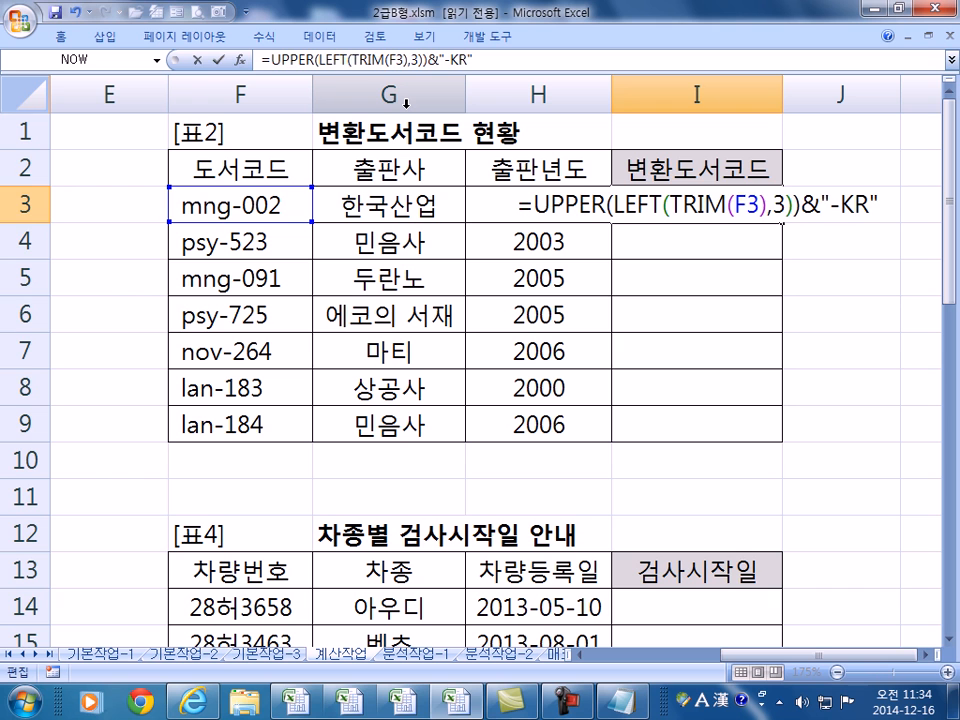
key(Return)
key(Up)
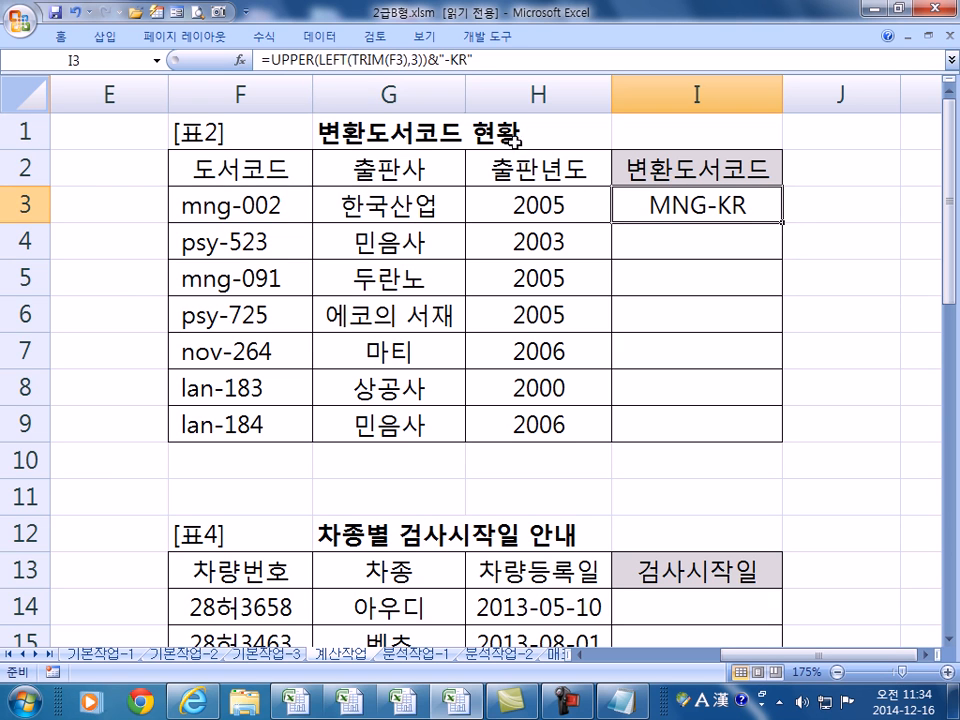
drag(784, 224, 785, 225)
double_click(784, 224)
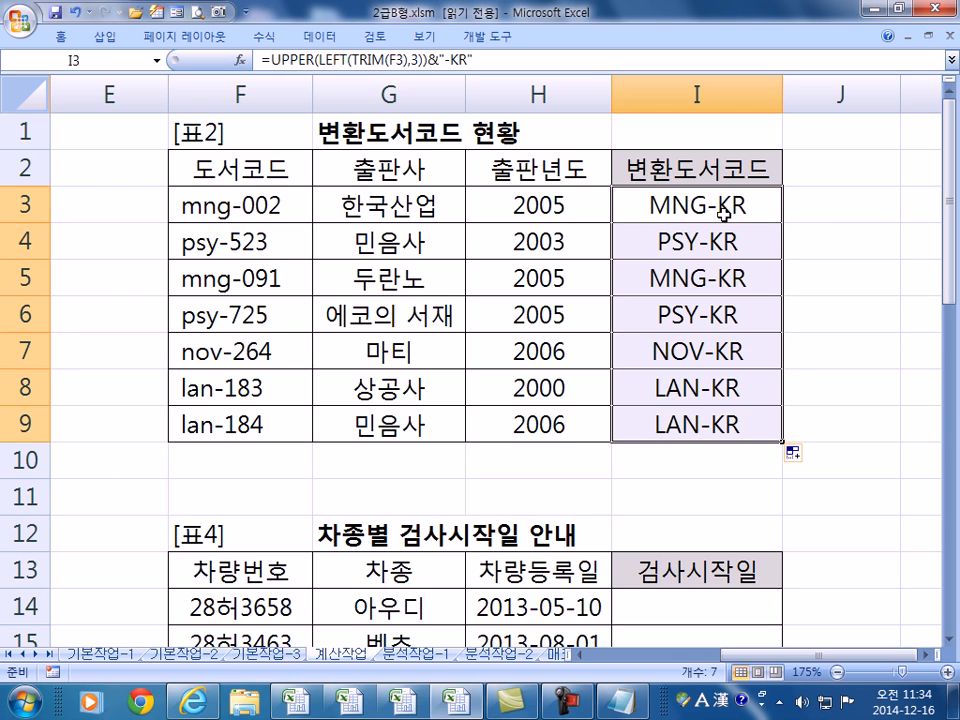
double_click(735, 207)
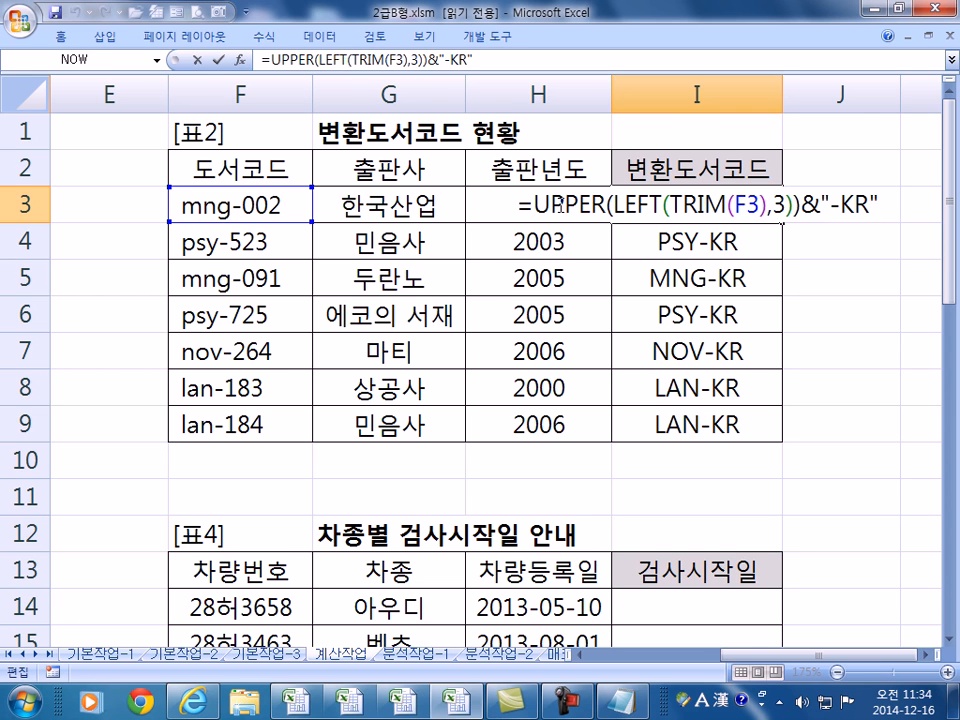
- Leave I3 unchanged, scroll down to the gift table, and select D14
key(Return)
key(Home)
scroll(530, 220, down, 4)
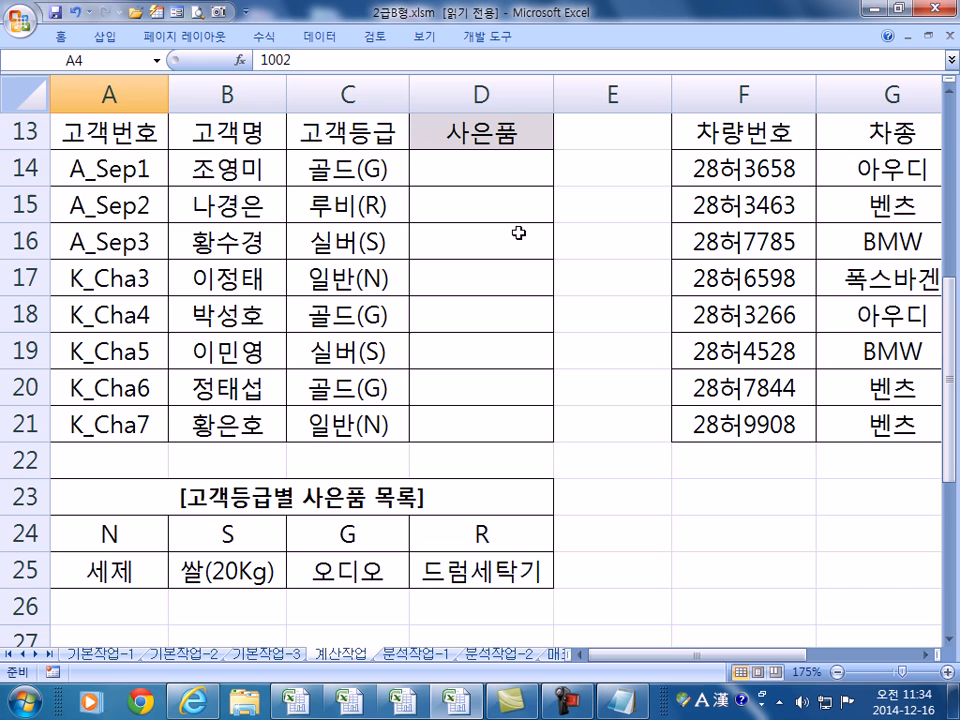
click(468, 170)
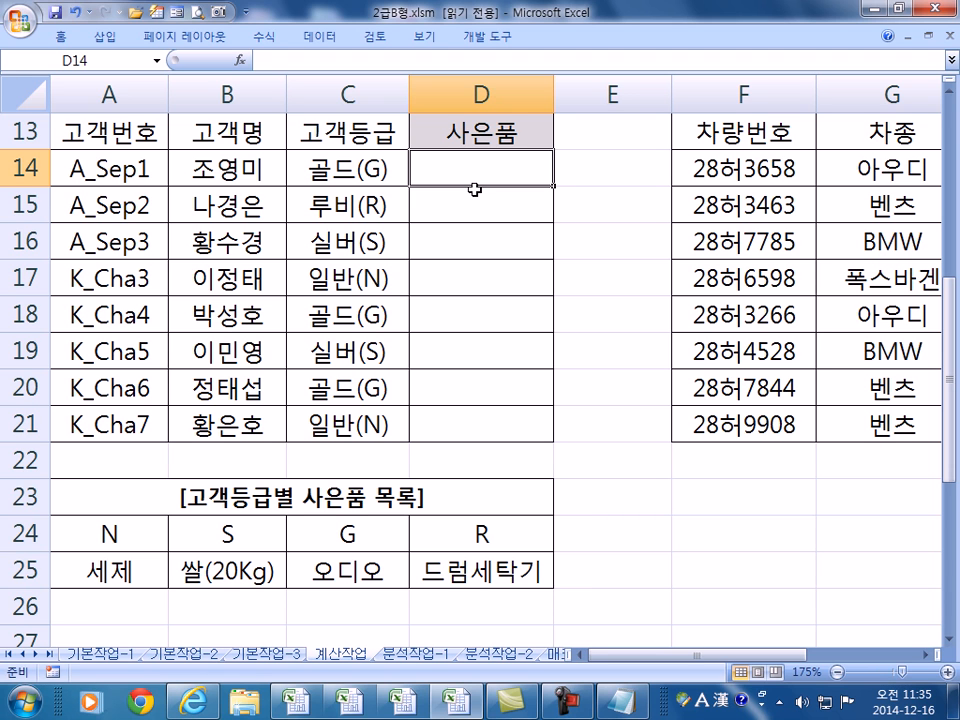
- Enter =HLOOKUP(MID(C14,4,1),$A$24:$D$25,2,0) in D14 so it returns 오디오
text(=)
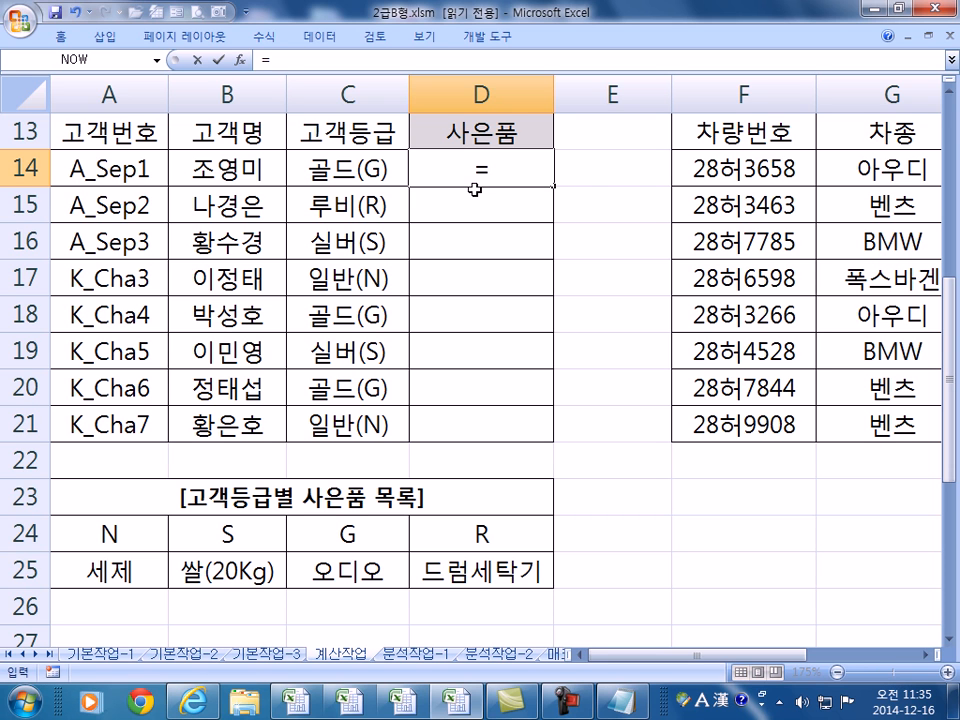
text(H)
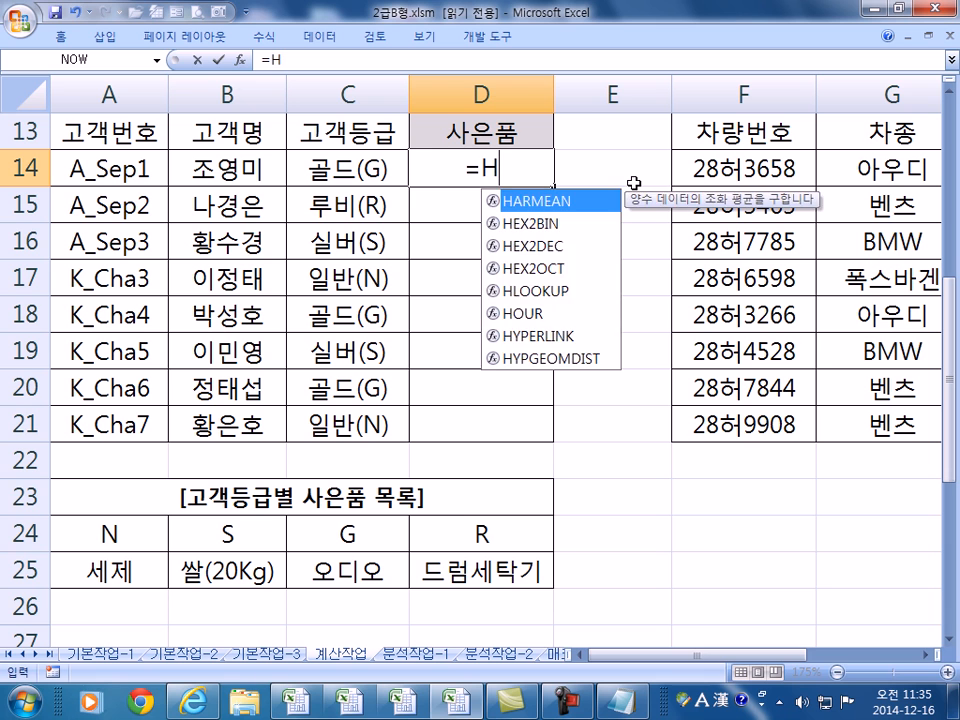
text(L)
key(Tab)
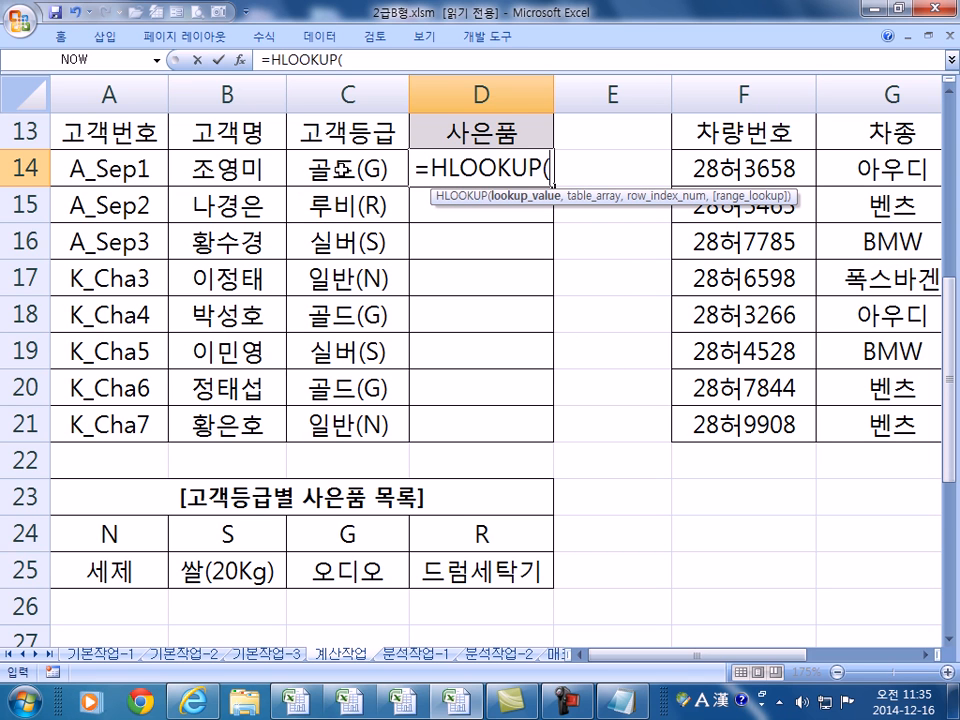
text(MID)
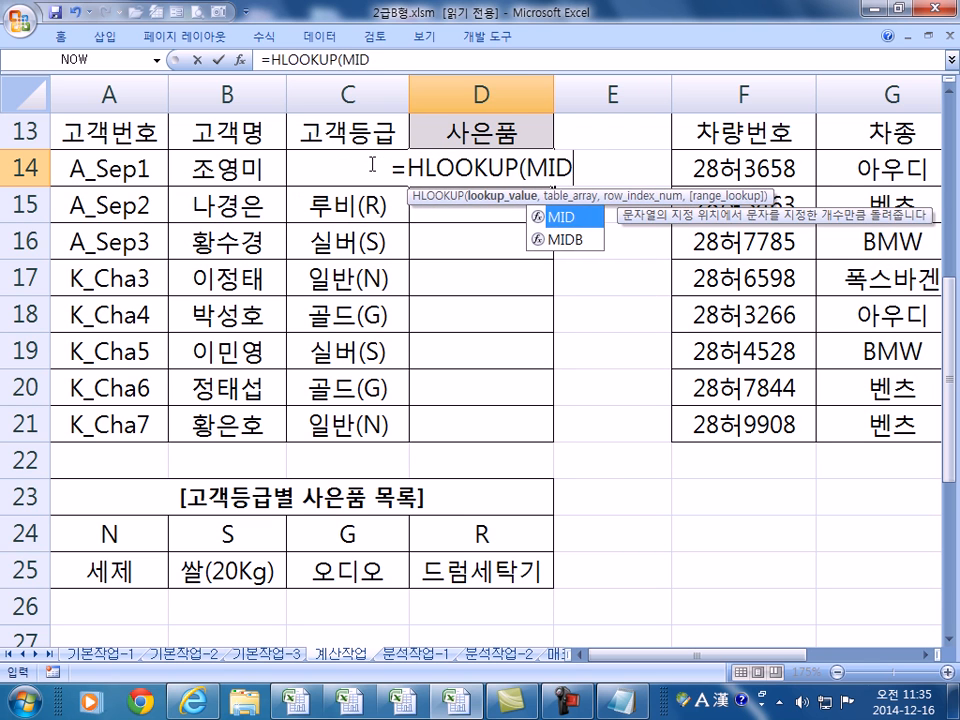
key(Tab)
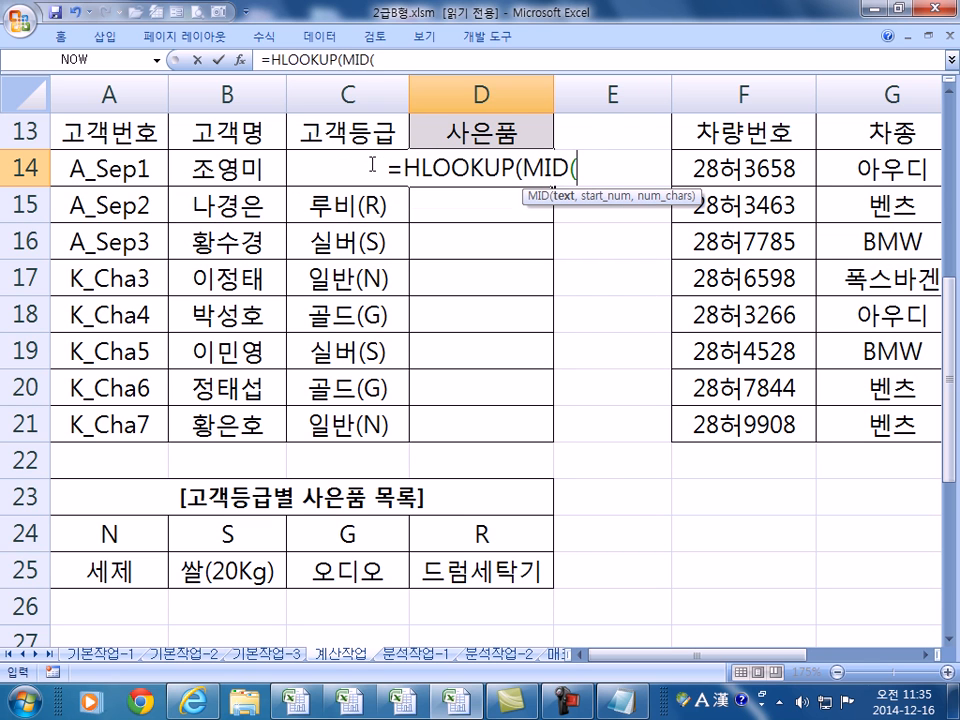
click(290, 169)
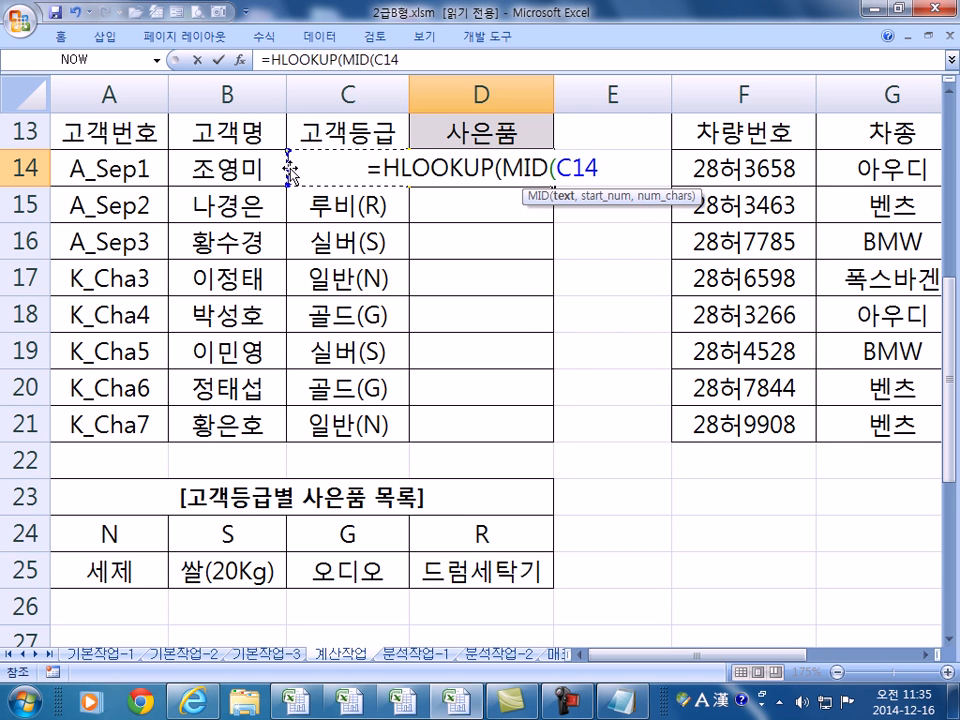
text(,4,1)
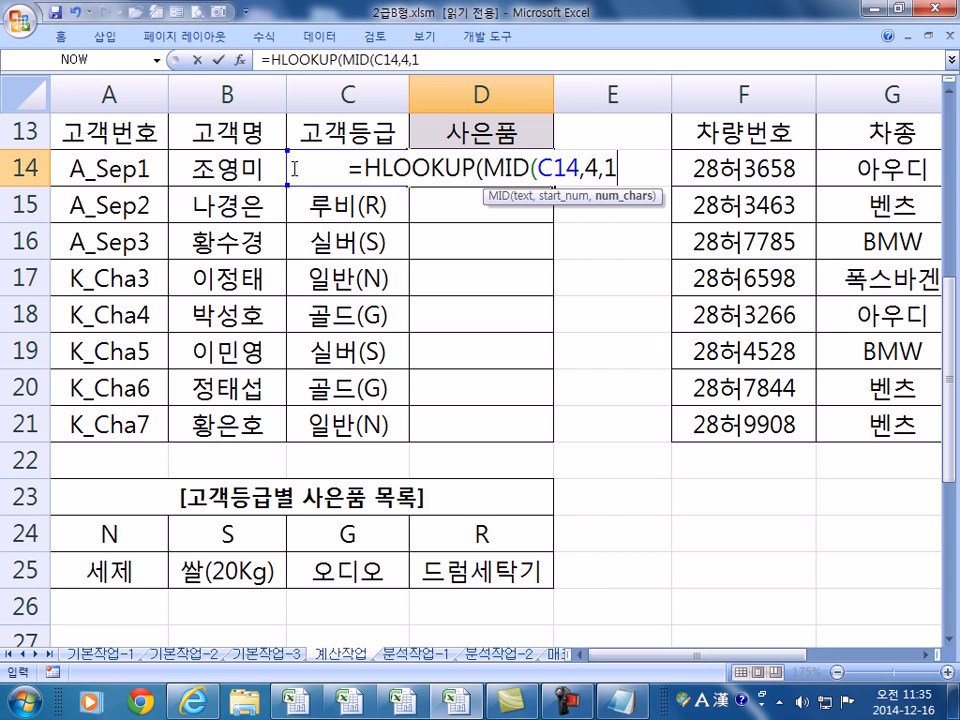
text())
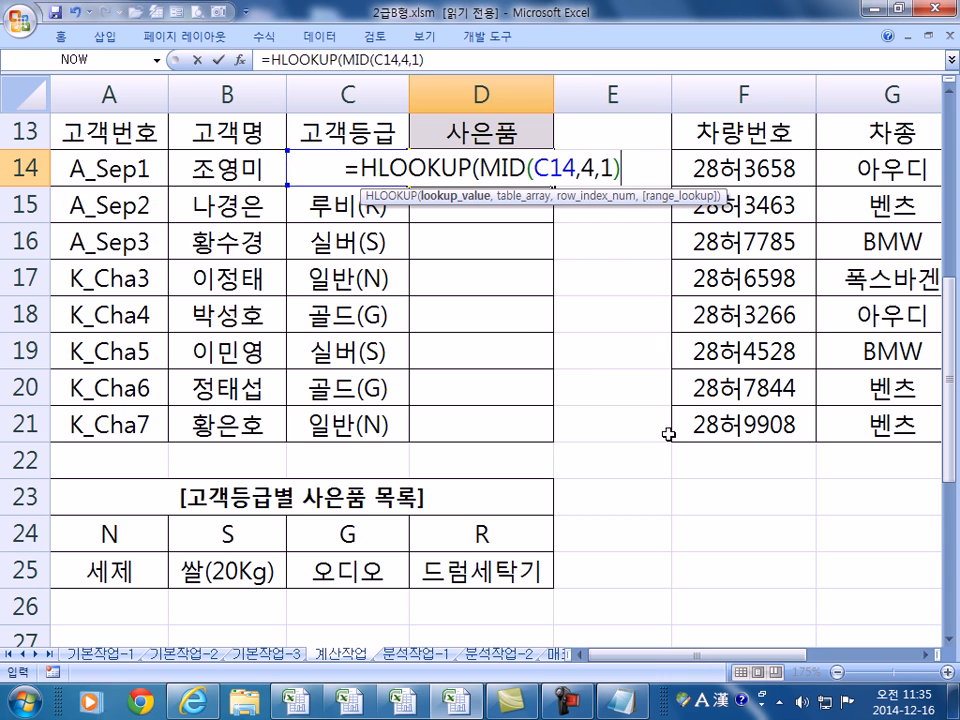
drag(111, 527, 474, 568)
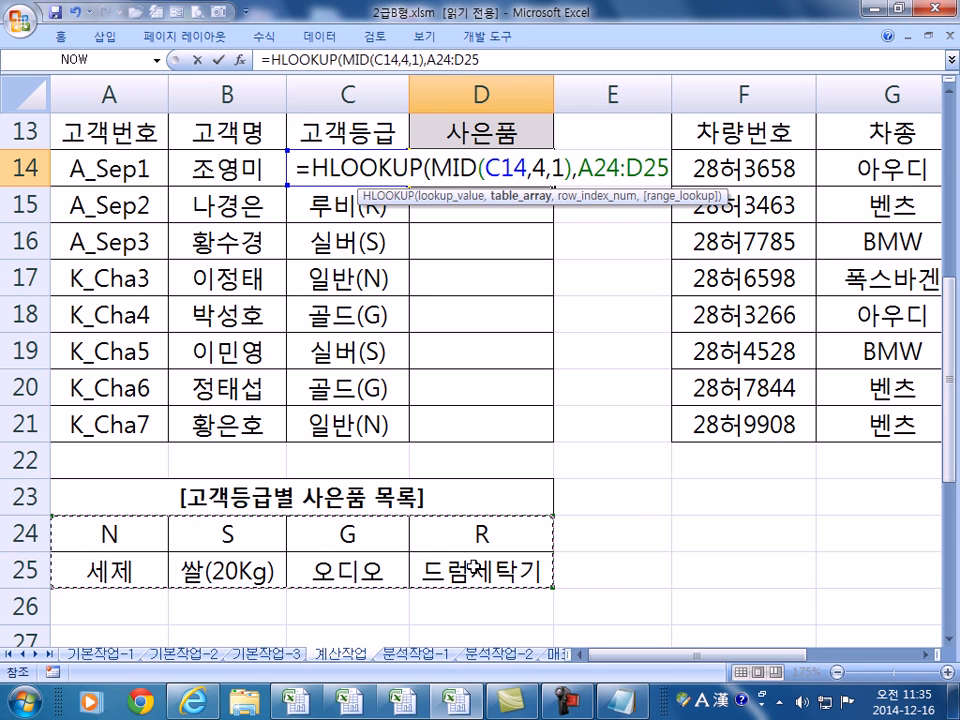
key(F4)
text(,)
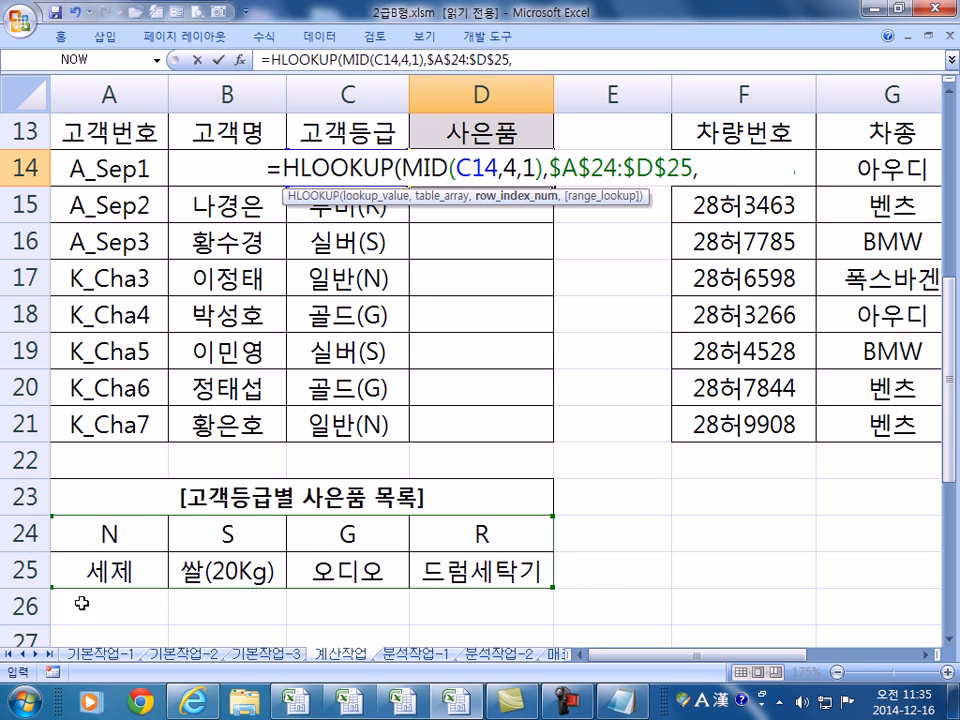
text(2,)
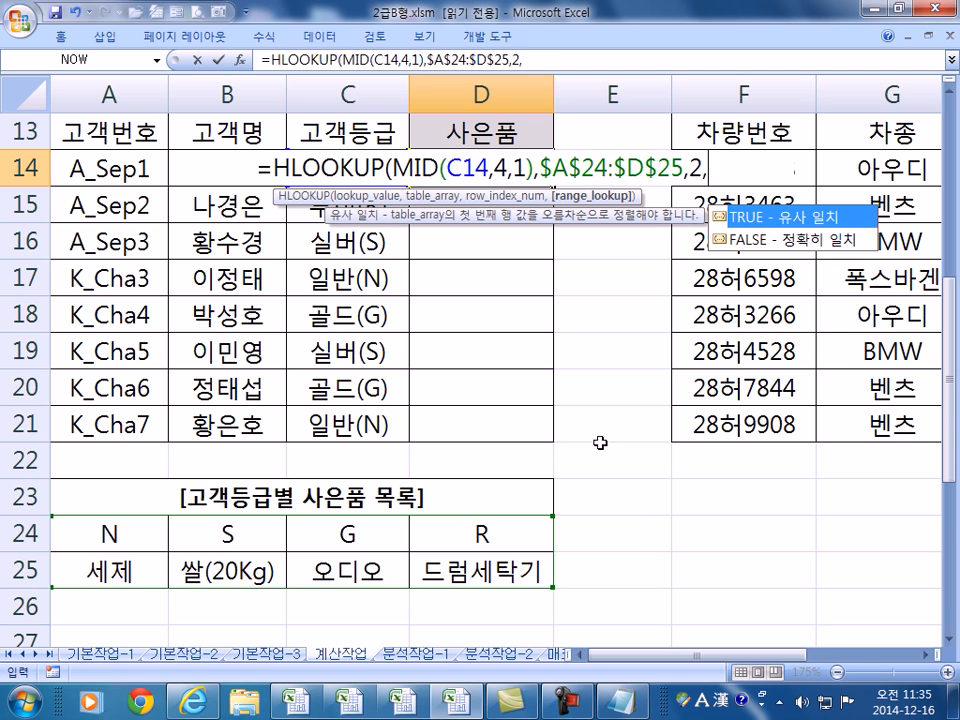
text(0))
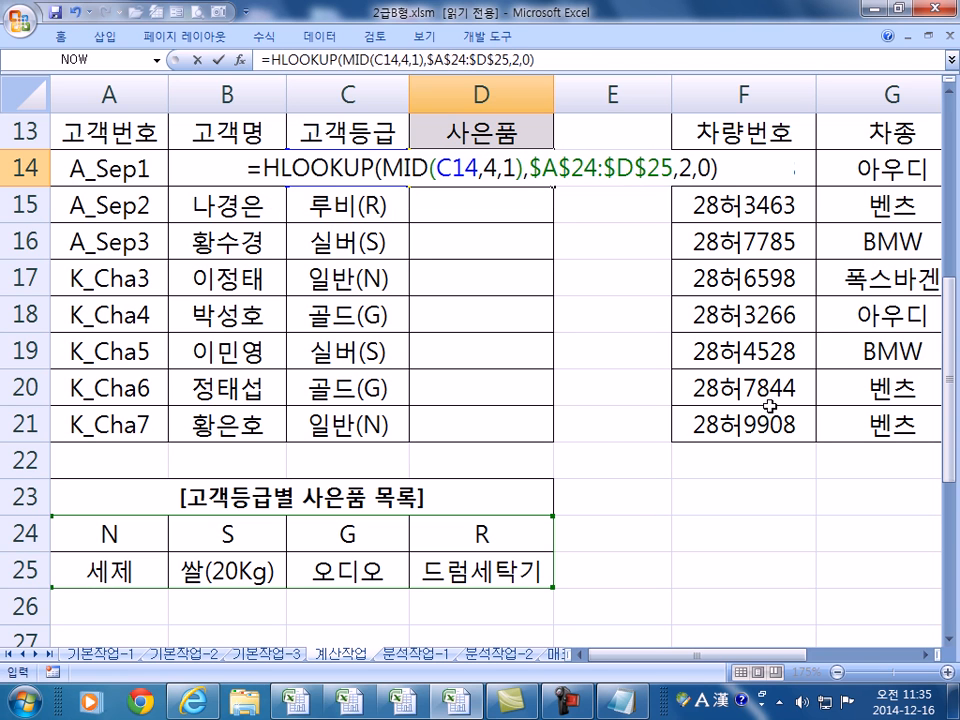
key(Return)
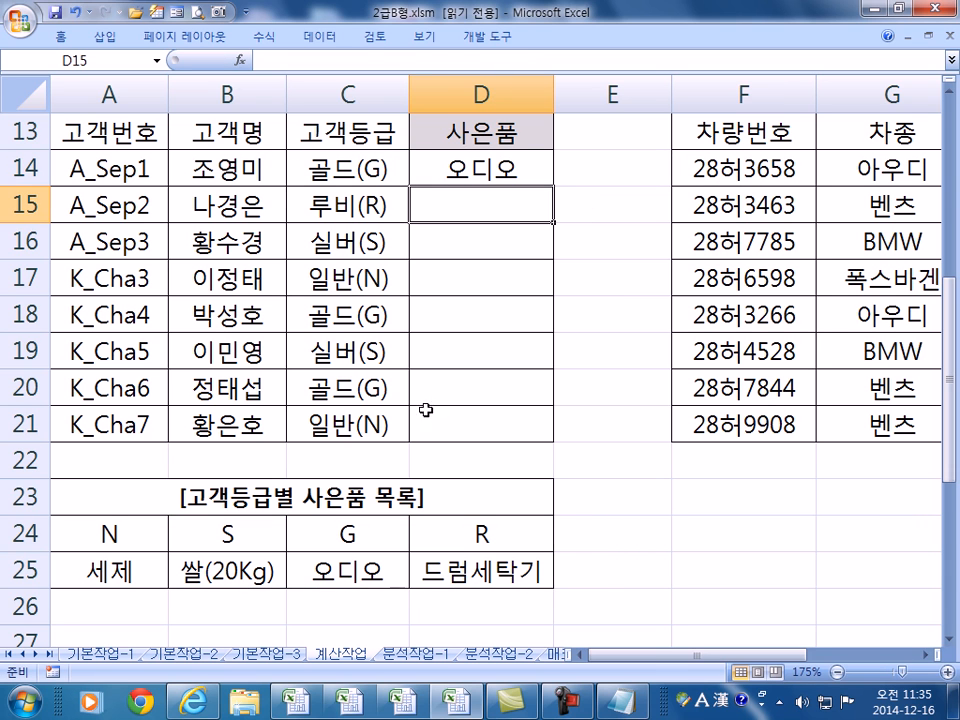
click(526, 158)
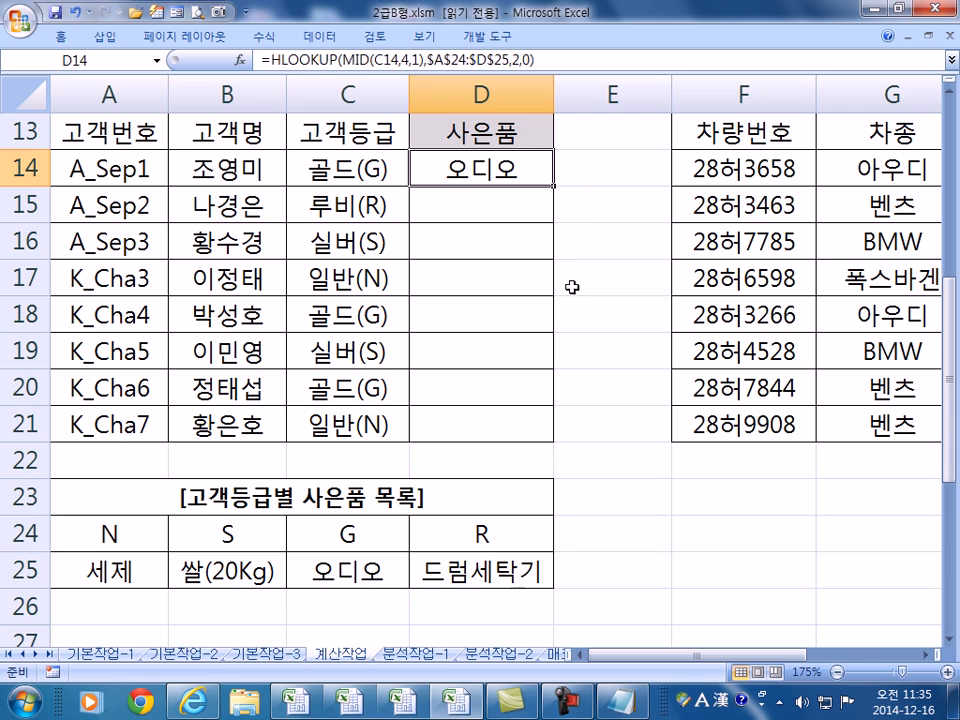
- Copy D14's gift formula down to D21 and check the C15 and C16 grades against their gifts
drag(553, 186, 553, 437)
click(375, 210)
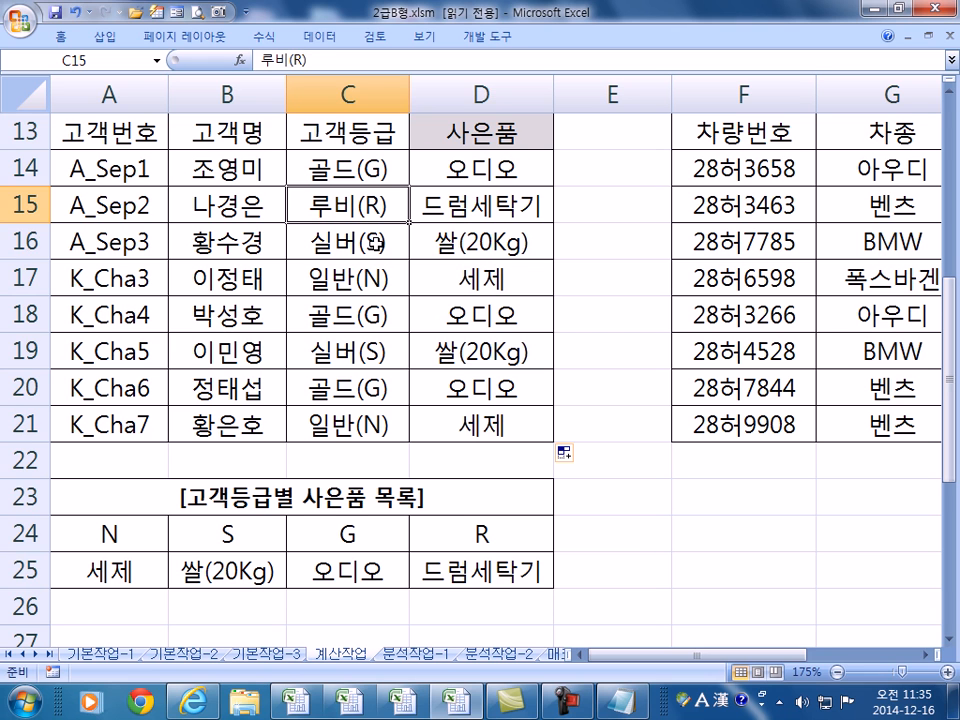
click(375, 250)
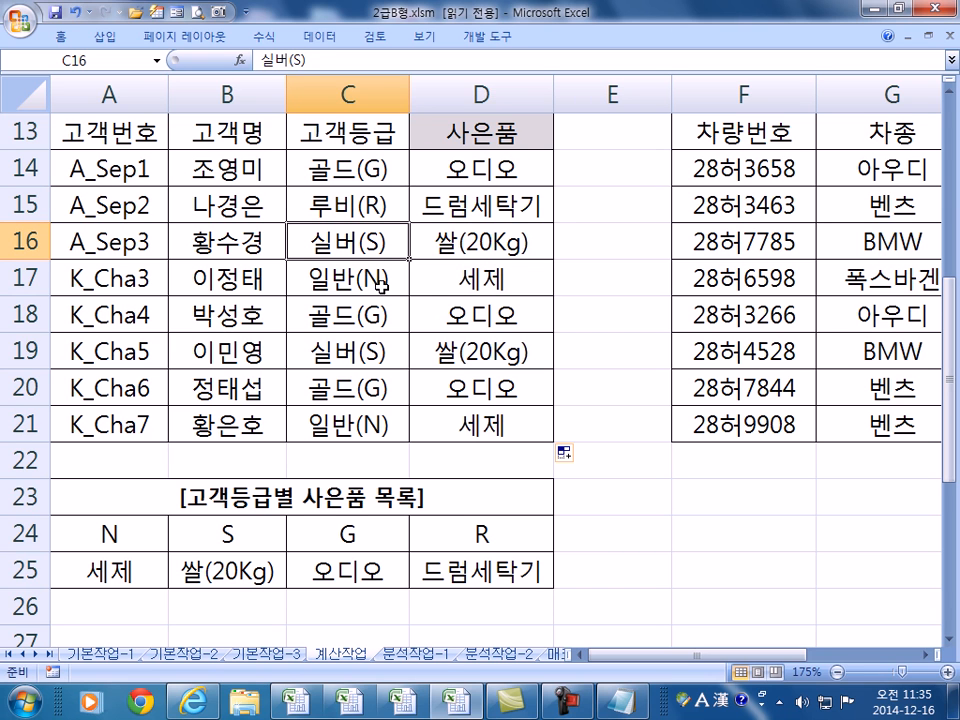
- Review D14's HLOOKUP arguments, highlighting row index 2 and exact-match 0
click(525, 160)
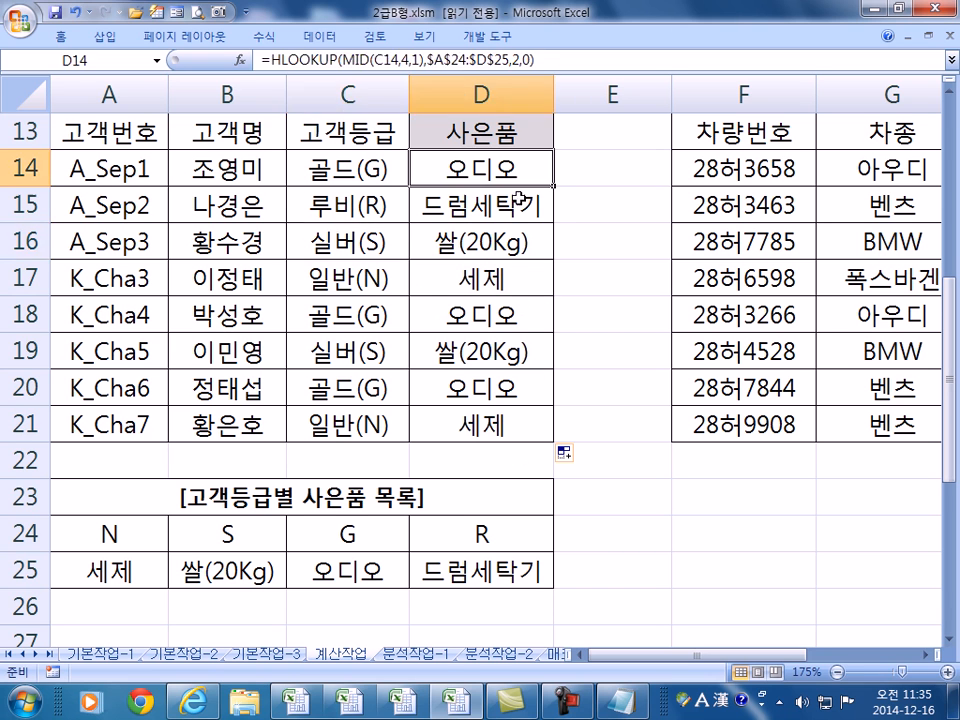
key(F2)
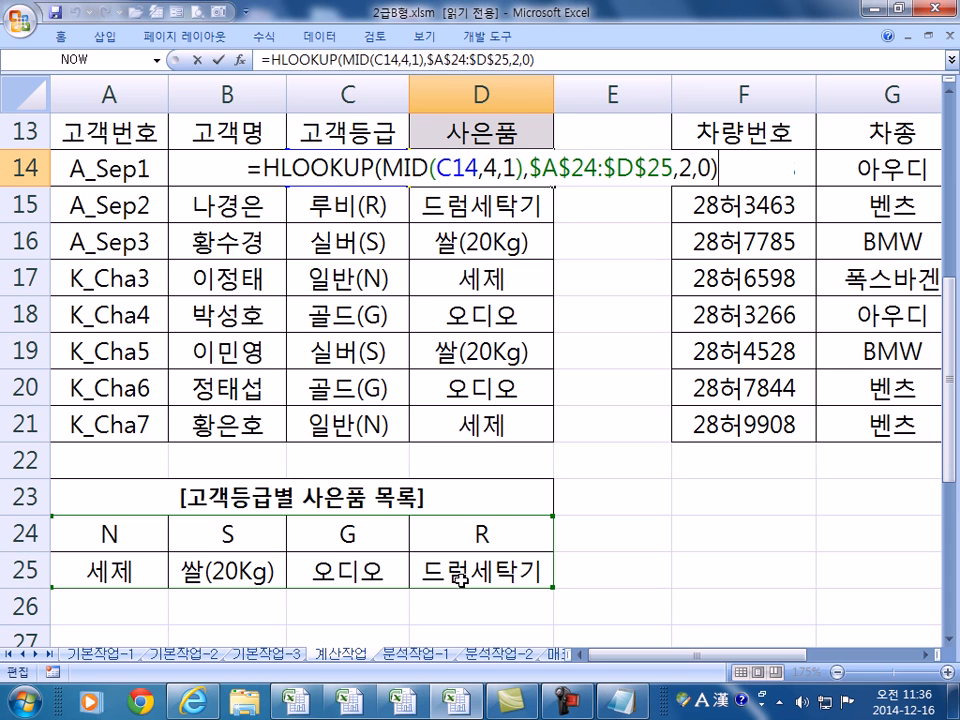
double_click(685, 168)
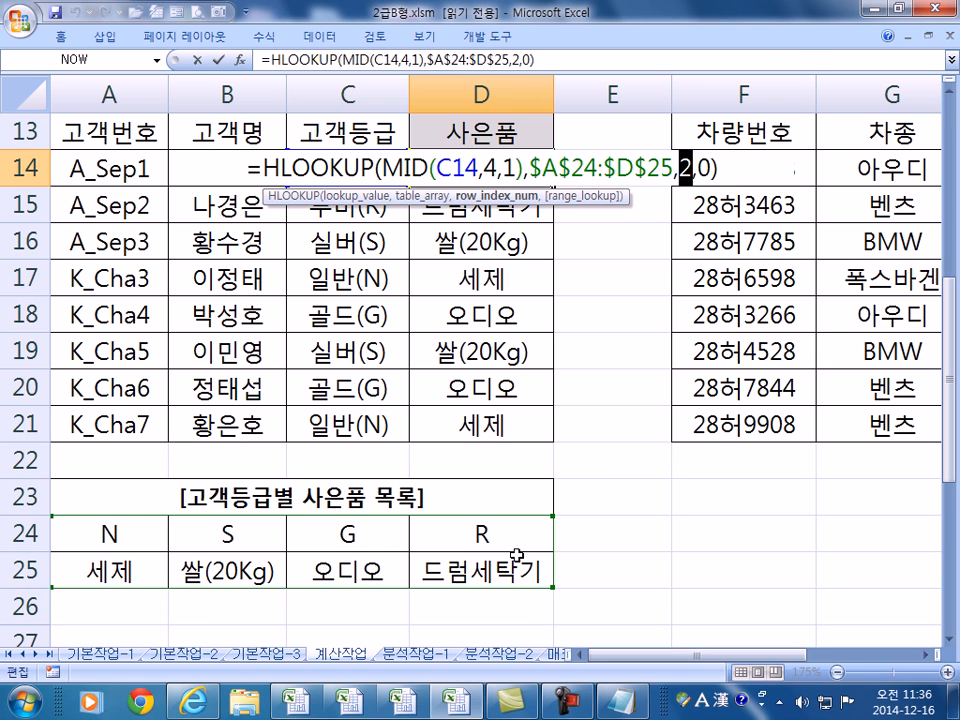
double_click(704, 168)
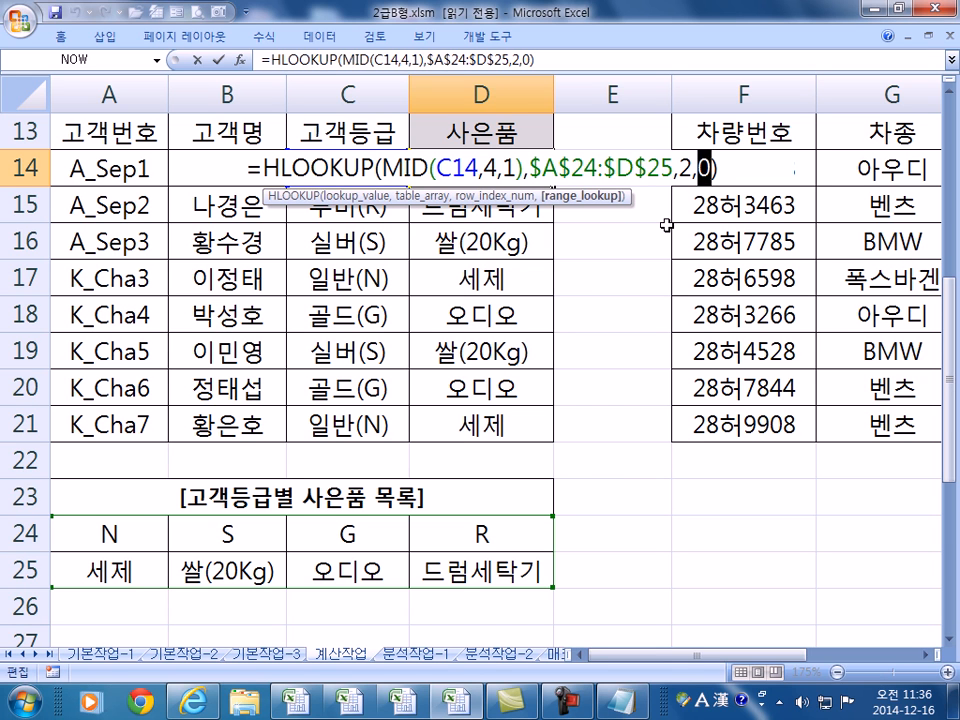
key(Return)
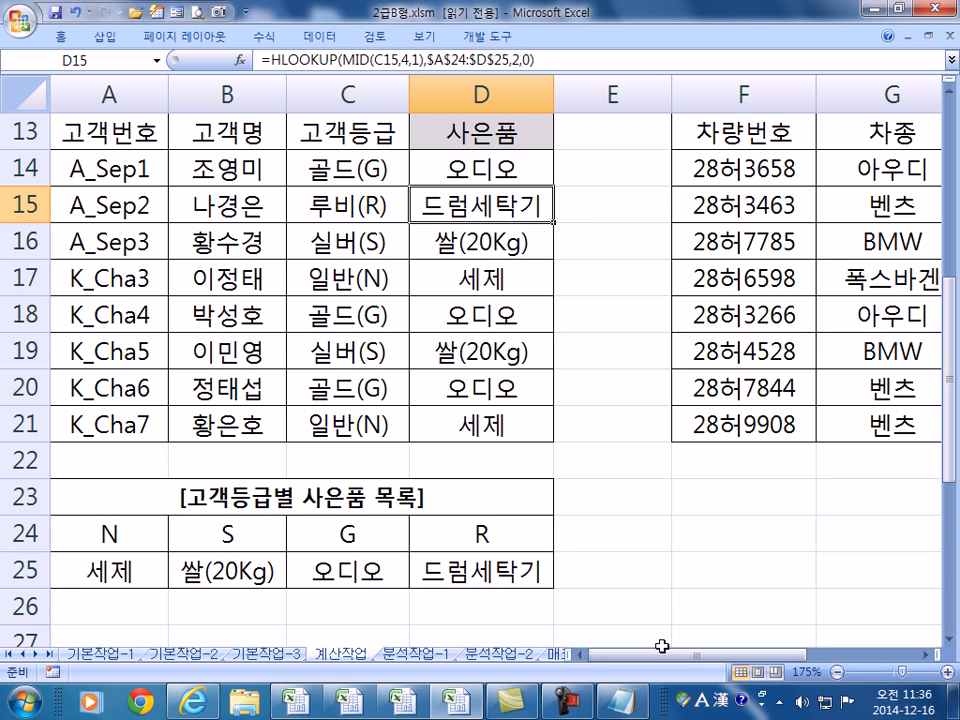
- Scroll right to I14 under 검사시작일 and begin an =EDATE( formula there
drag(675, 653, 725, 661)
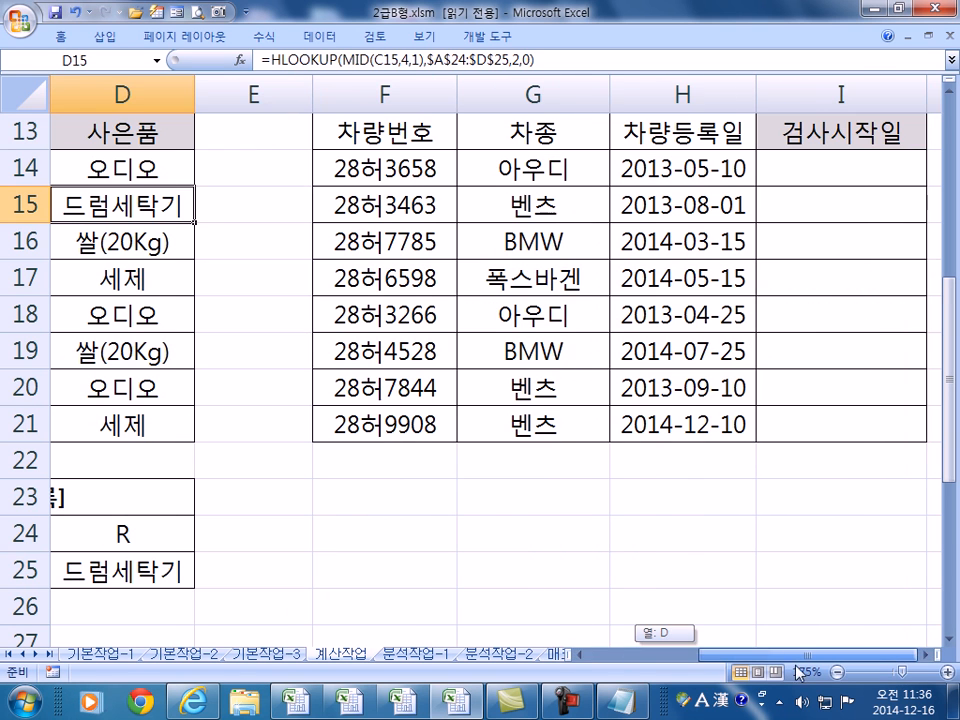
click(927, 656)
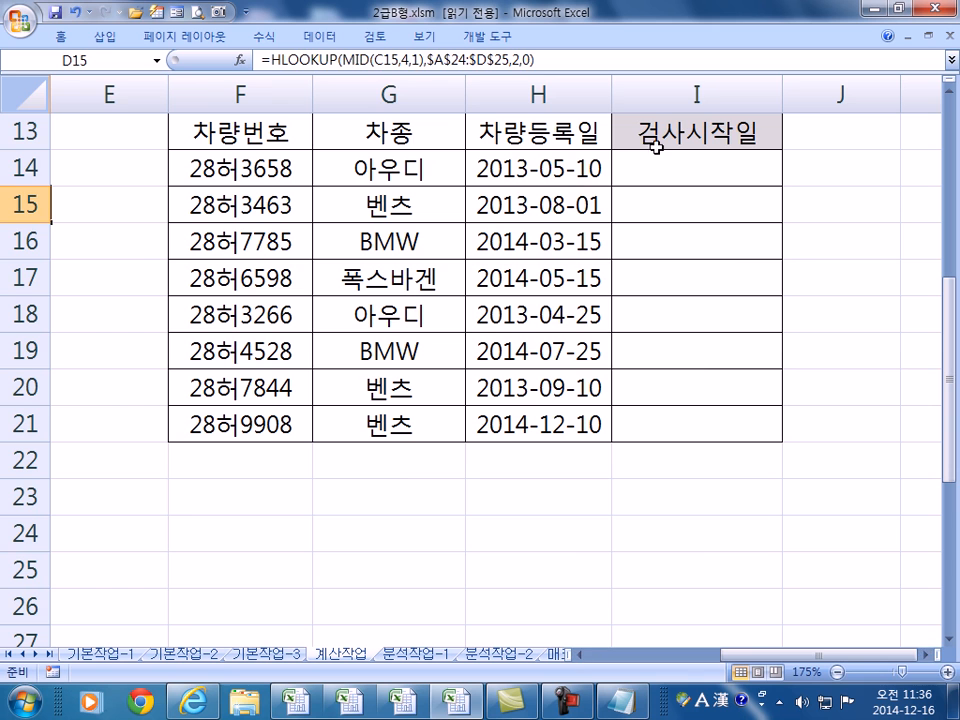
click(655, 170)
click(930, 656)
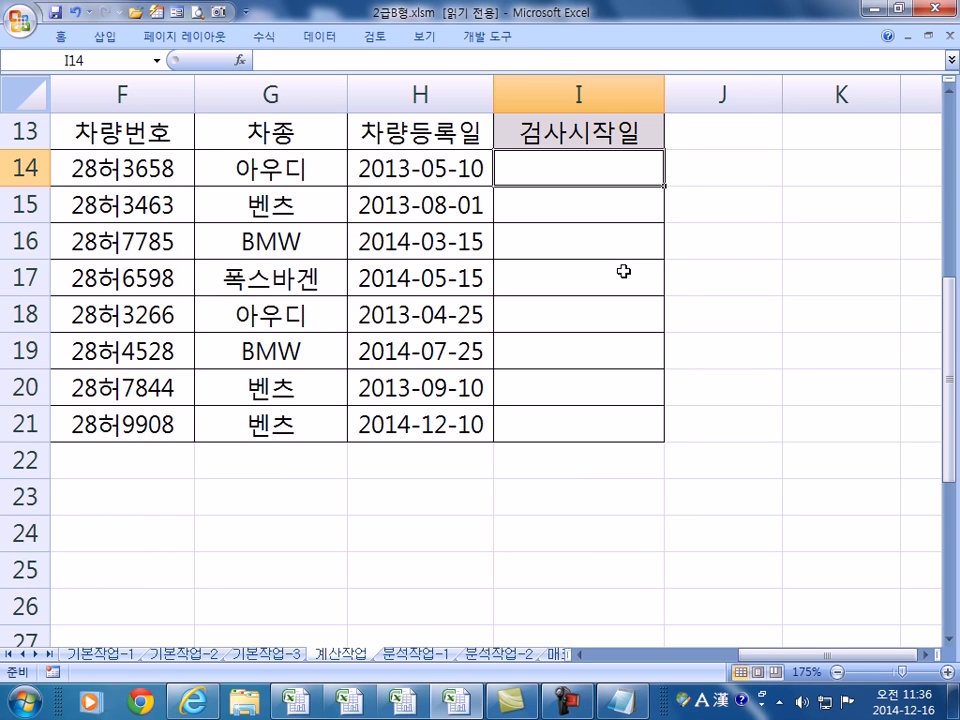
text(=)
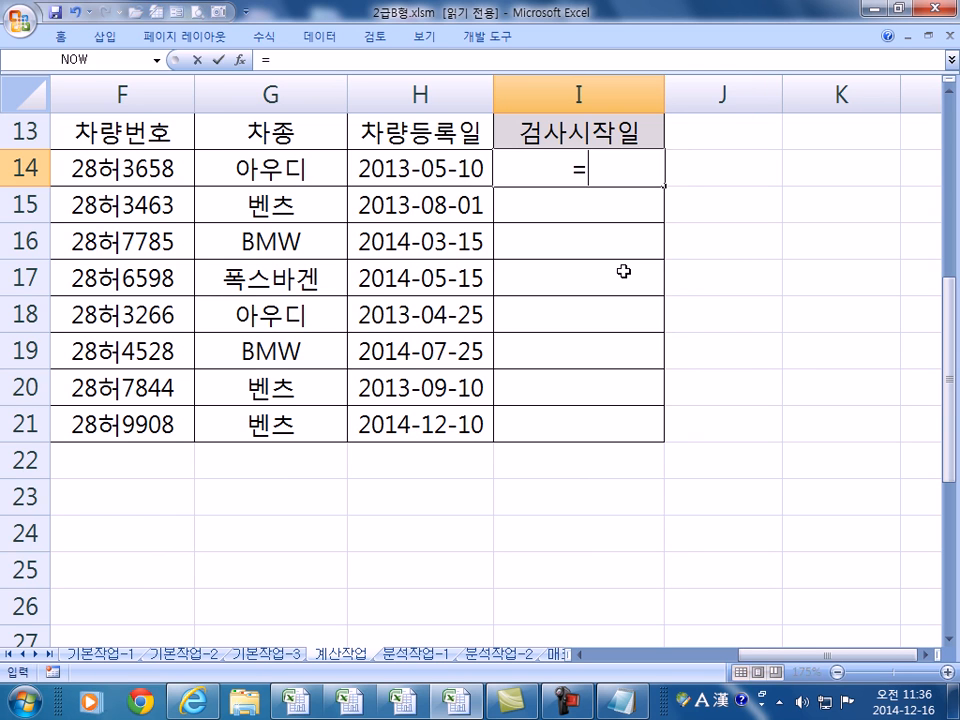
text(EDATE()
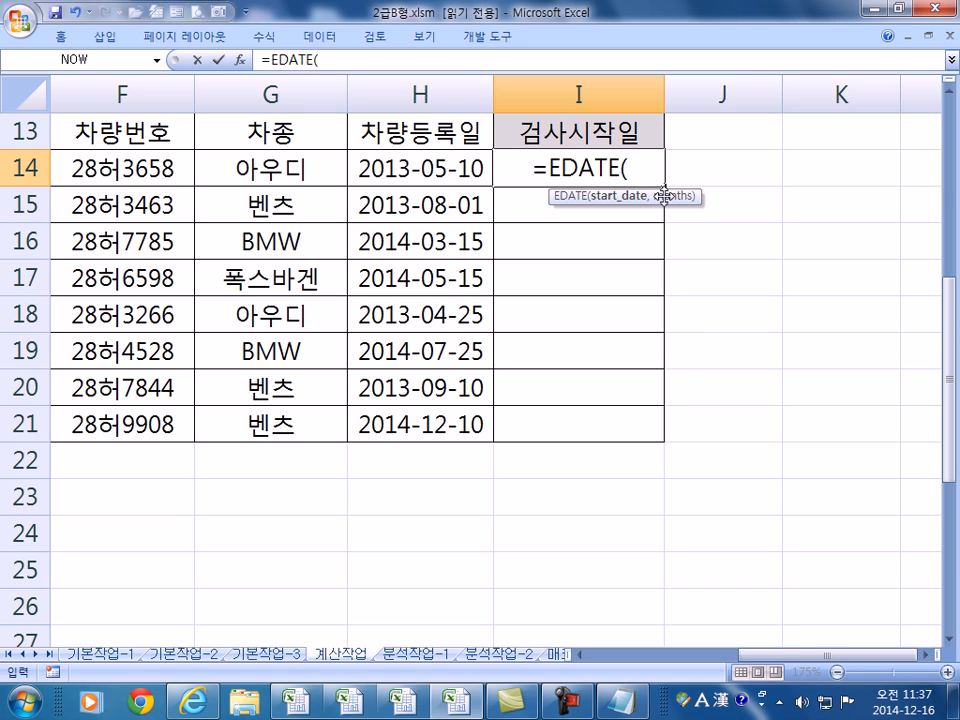
key(BackSpace)
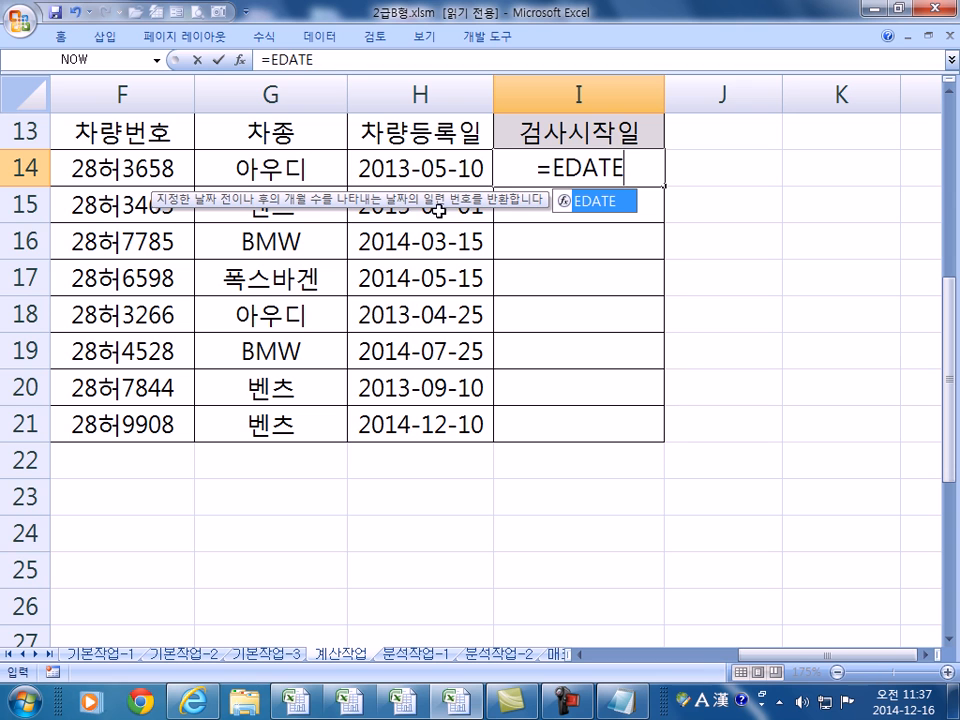
double_click(592, 205)
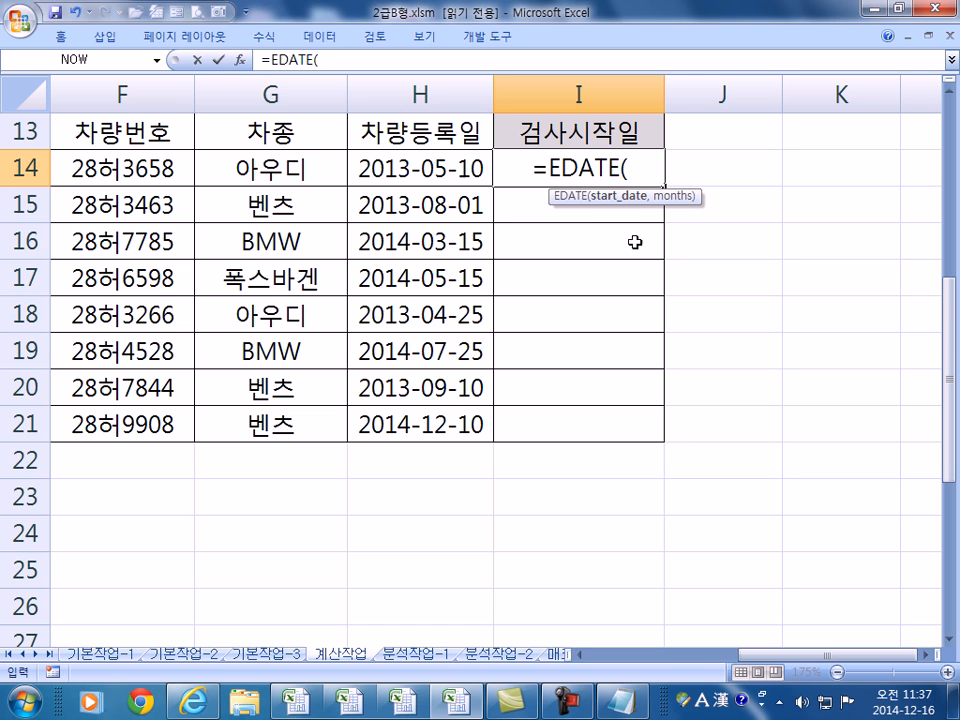
click(241, 62)
- Set EDATE's Start_date to H14 and Months to 24, previewing 2015-05-10
drag(325, 158, 718, 216)
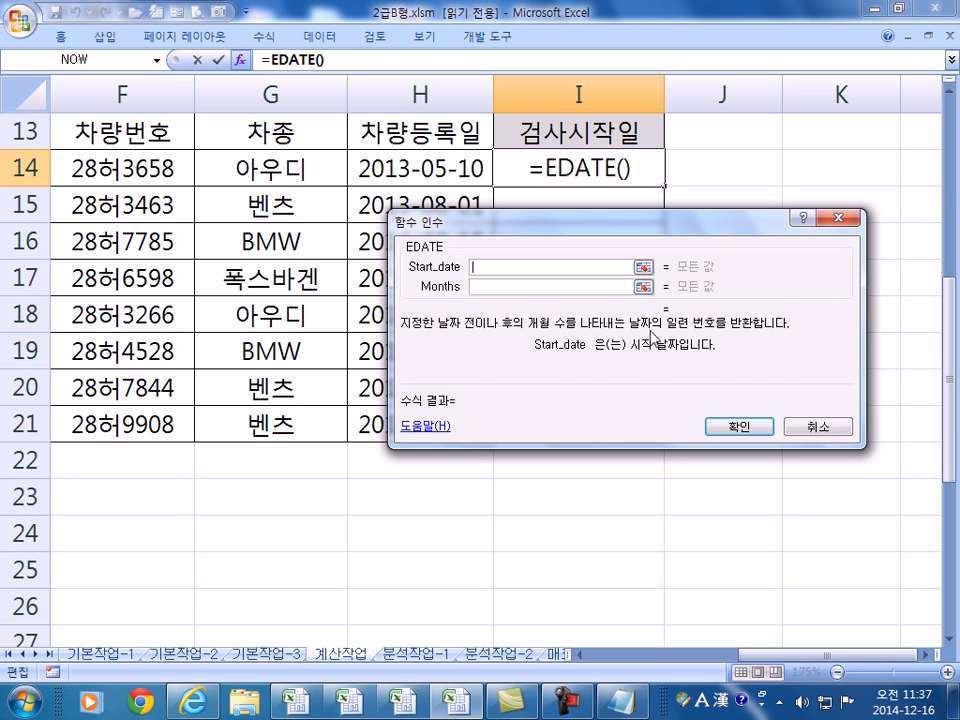
click(443, 167)
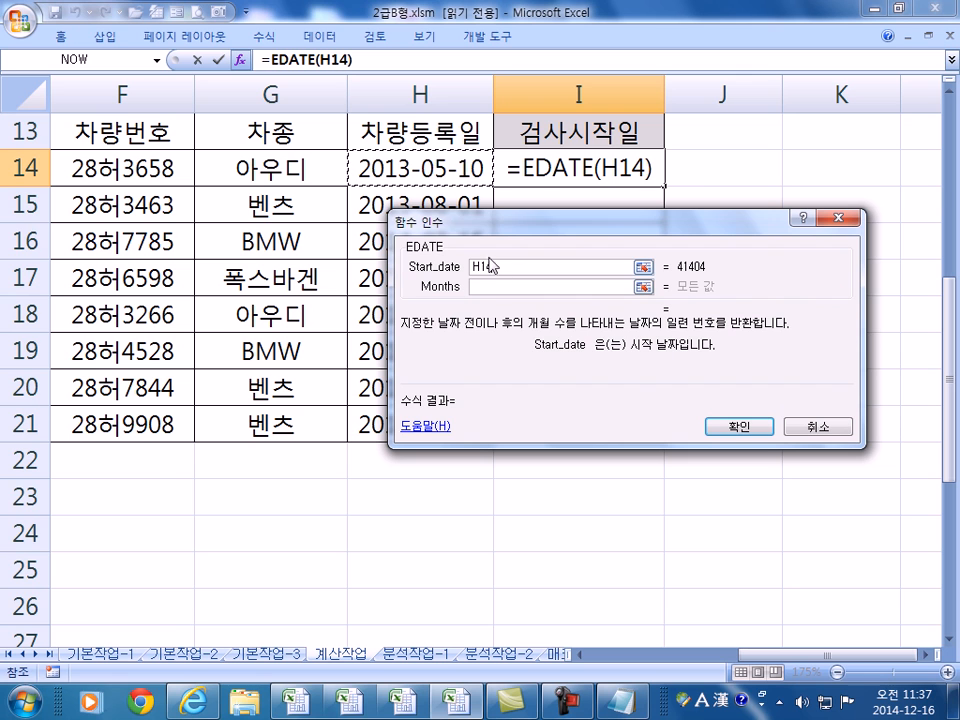
click(487, 287)
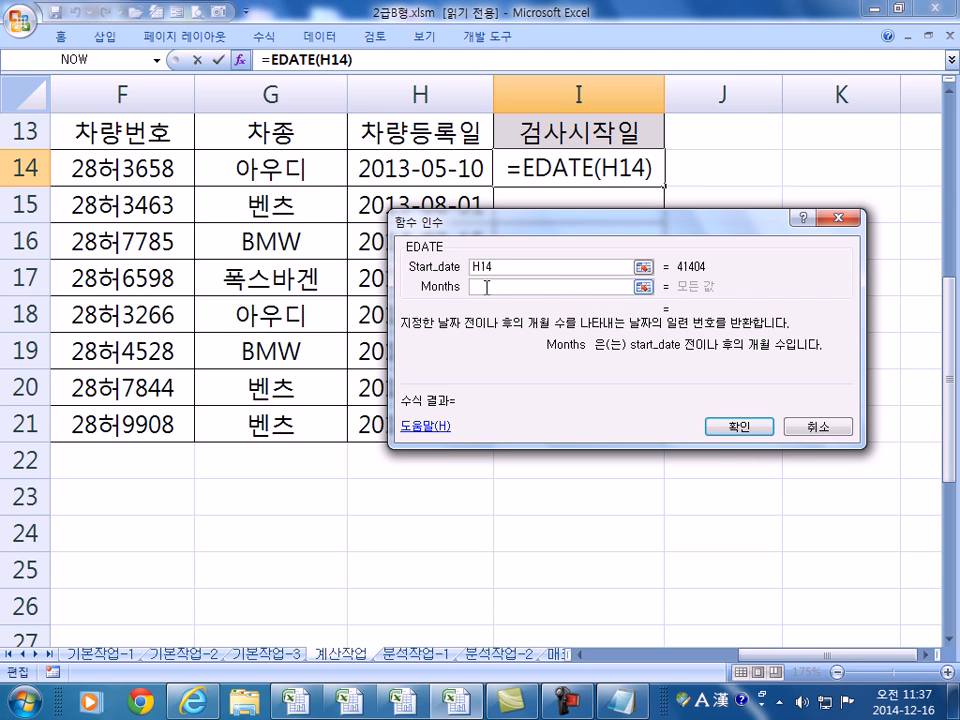
text(24)
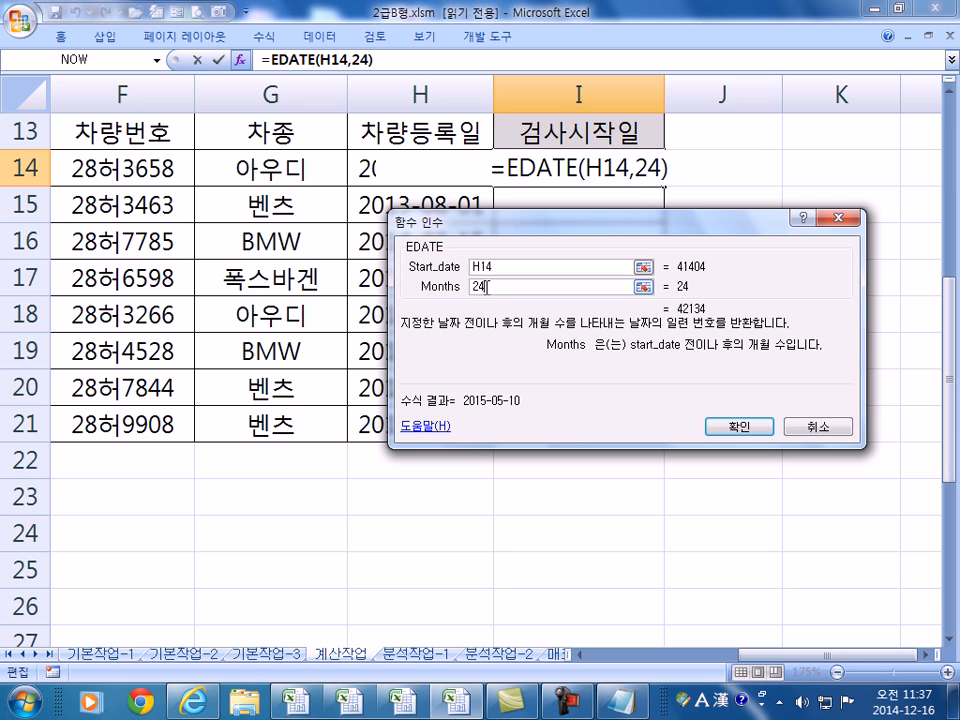
click(740, 428)
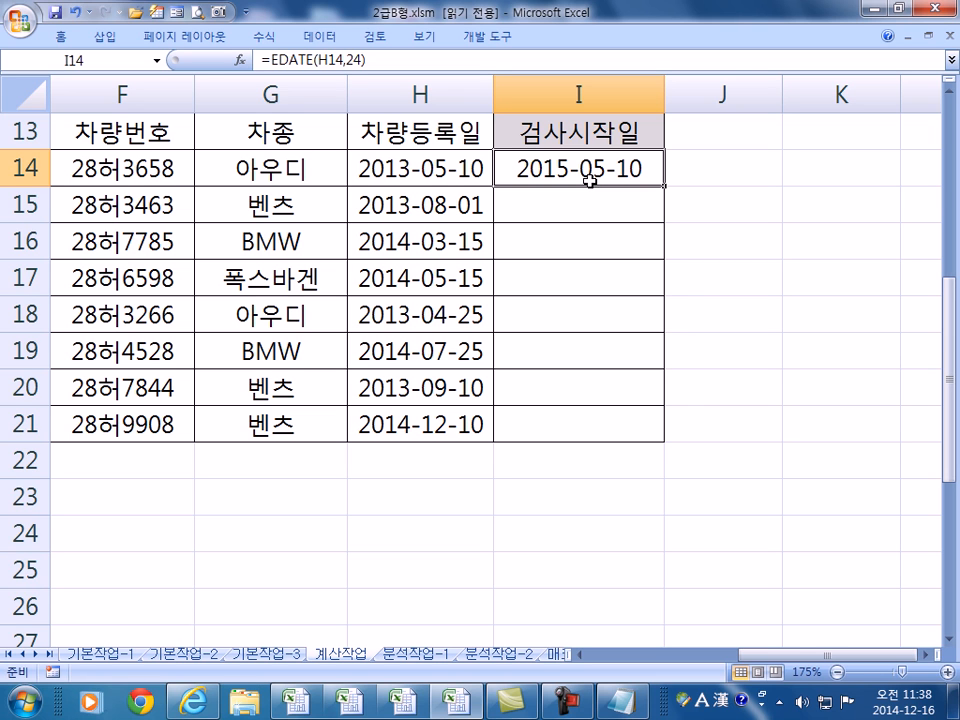
- Append -30 so I14 reads =EDATE(H14,24)-30 and shows 2015-04-10
key(F2)
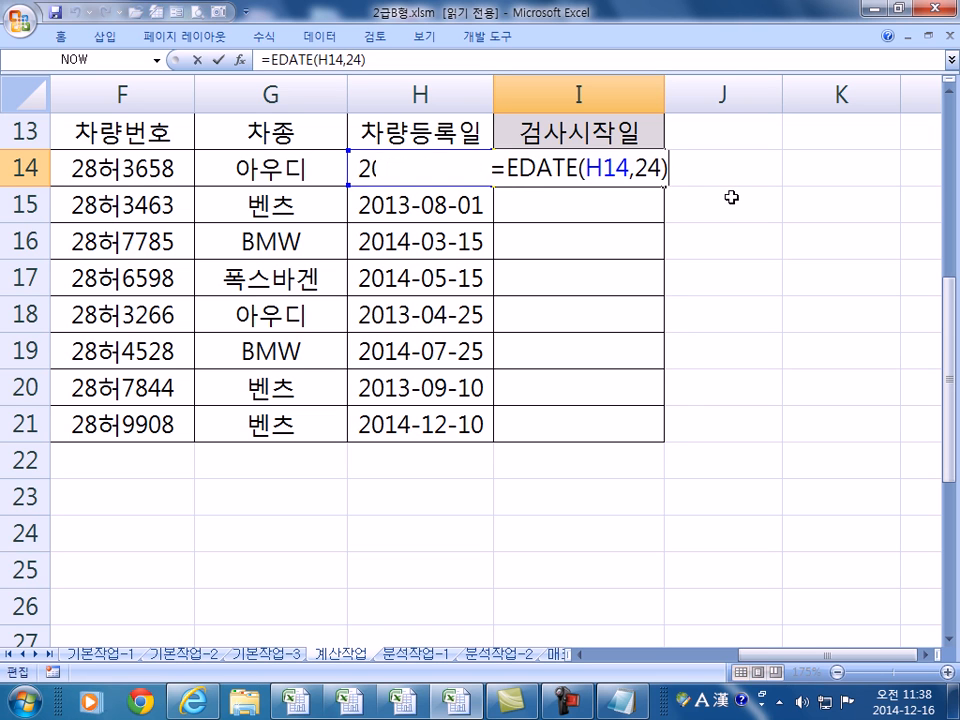
text(-30)
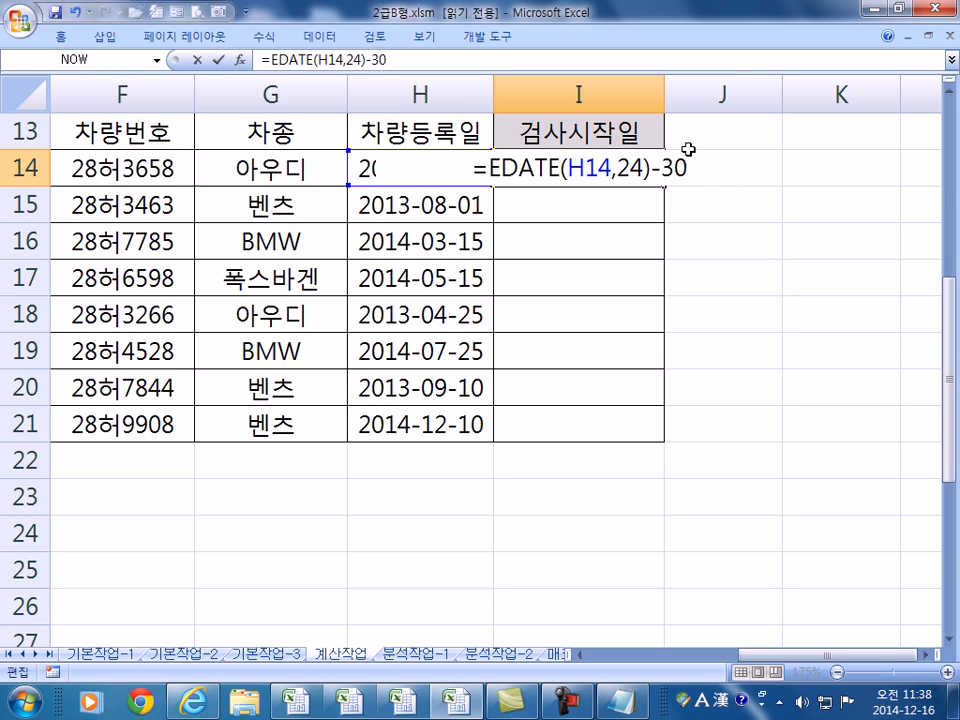
drag(629, 168, 555, 168)
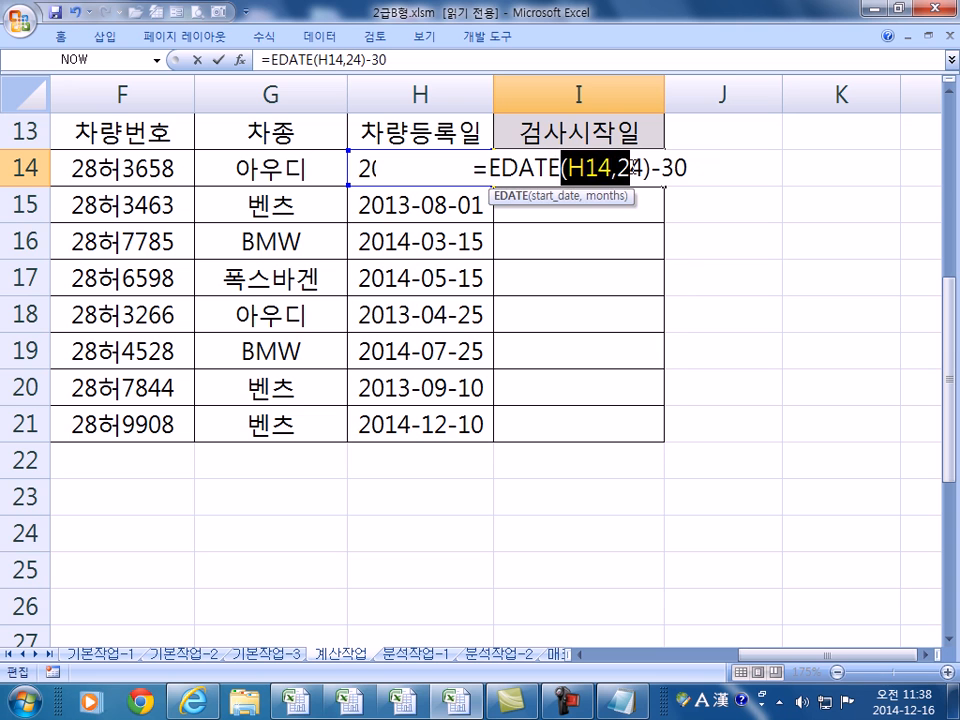
drag(617, 168, 641, 168)
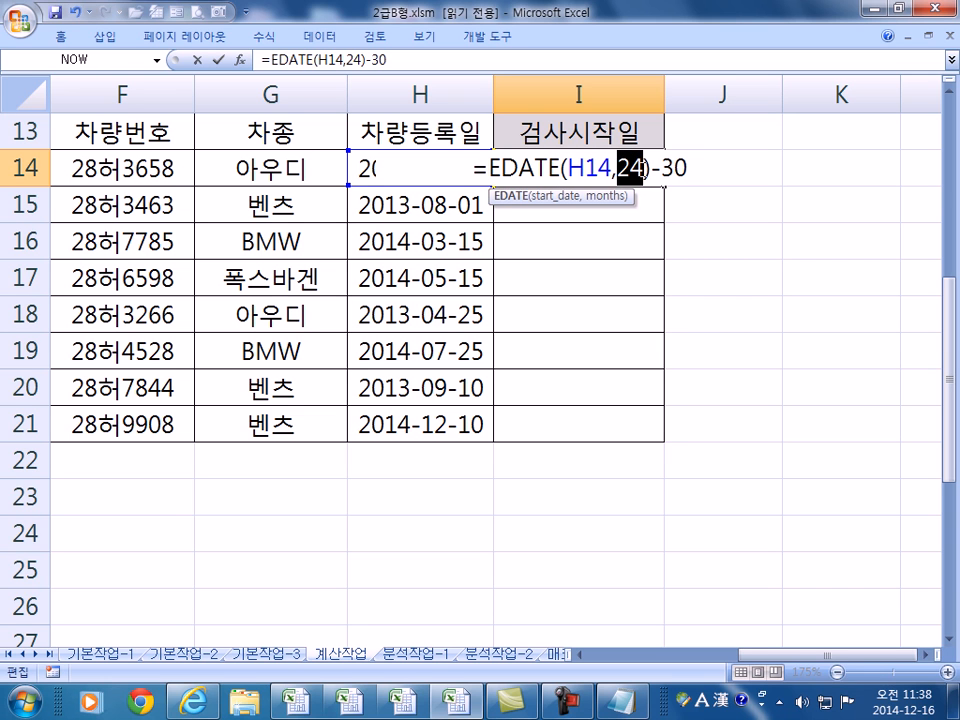
click(691, 170)
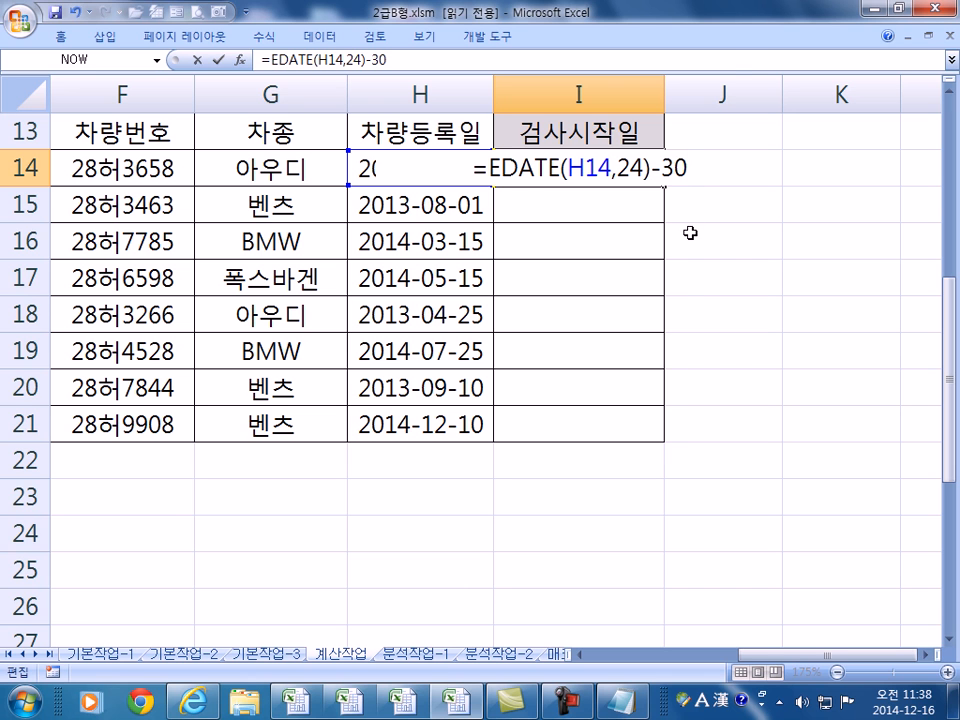
key(Return)
click(636, 167)
- Try trial values for I14's months and day offset, then review its EDATE arguments without changing the formula
key(F2)
double_click(640, 168)
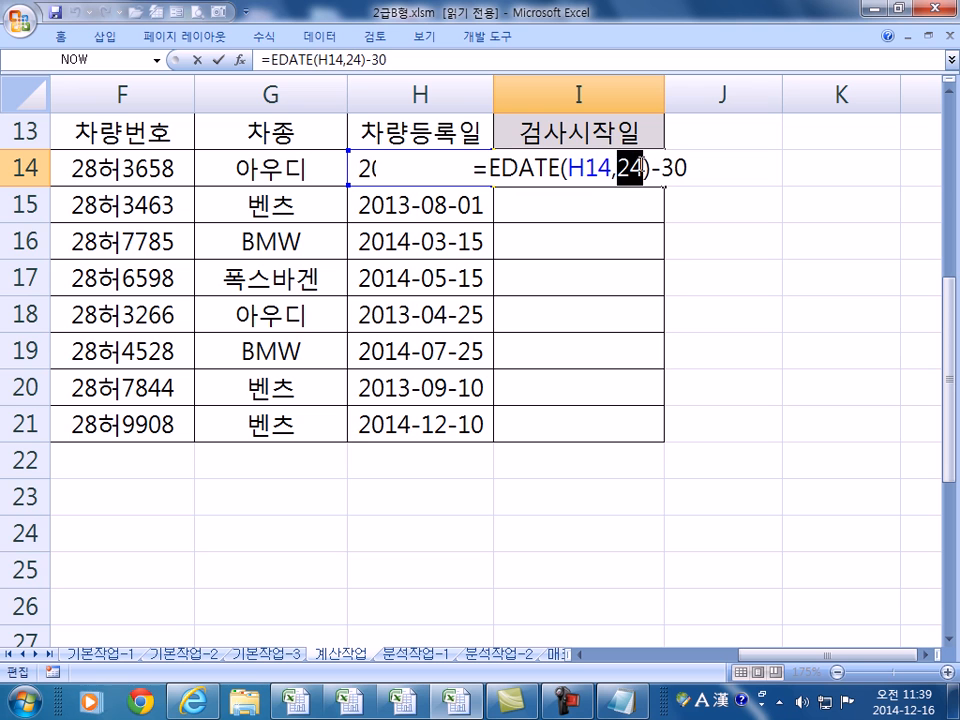
text(5)
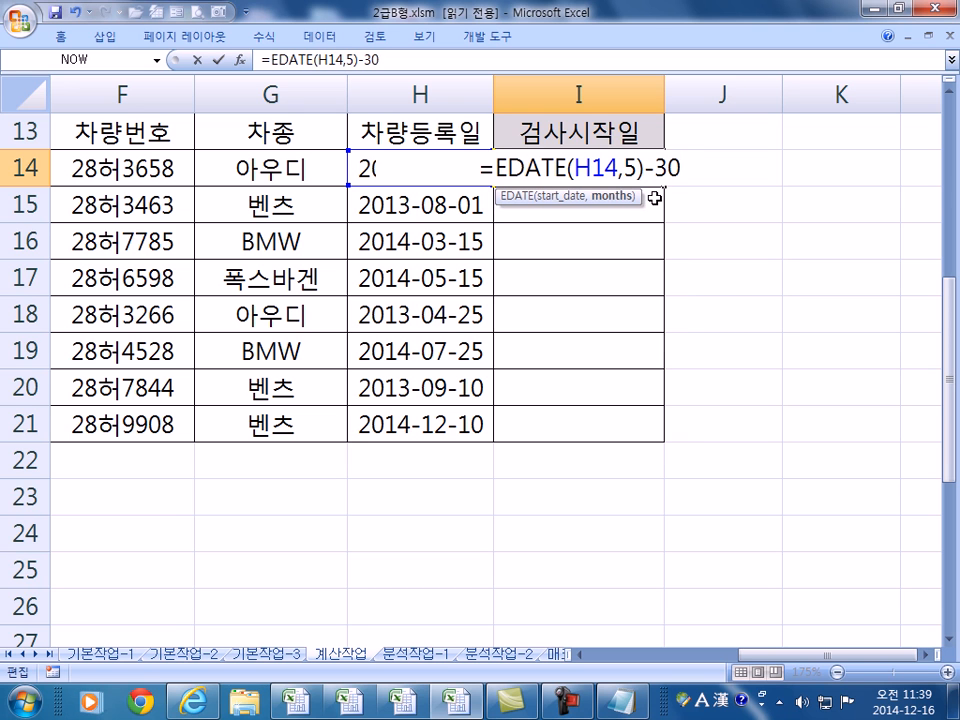
double_click(670, 167)
text(5)
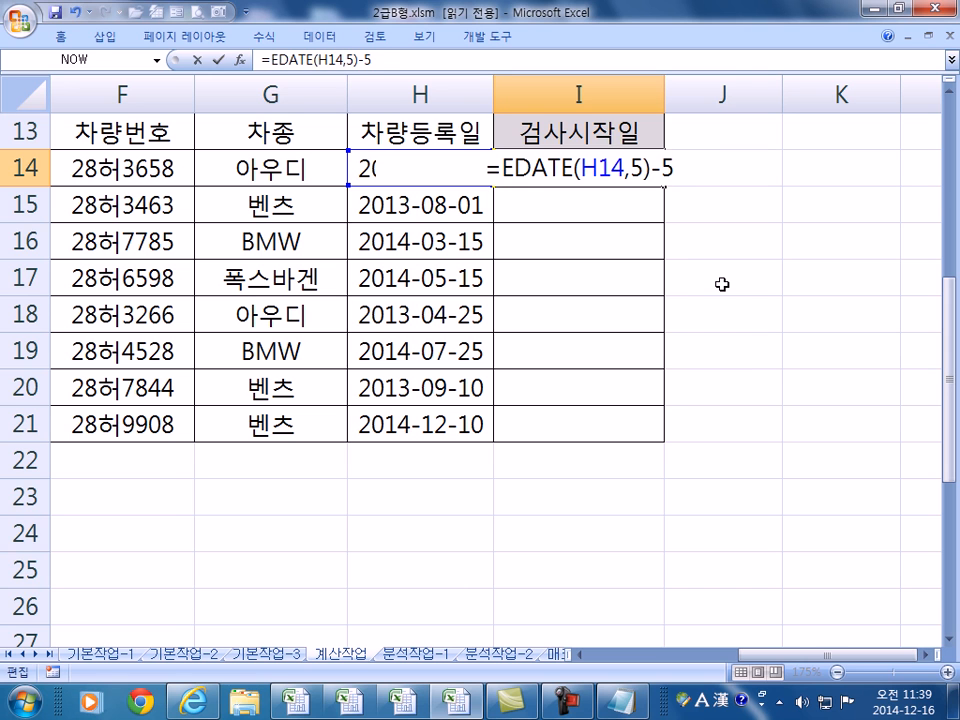
key(Escape)
key(F2)
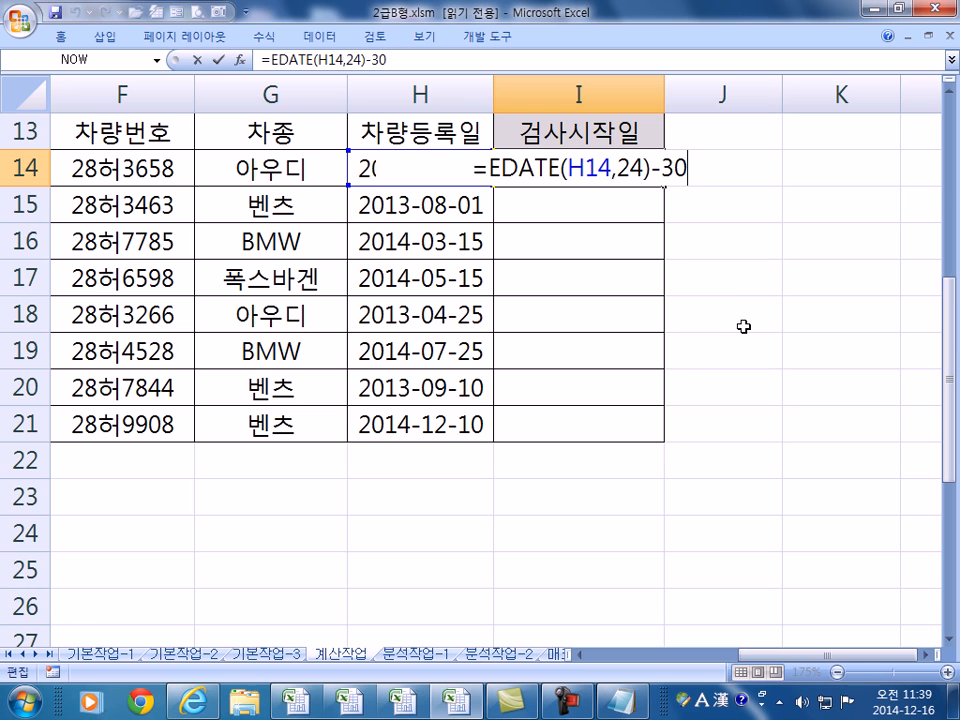
drag(499, 168, 560, 168)
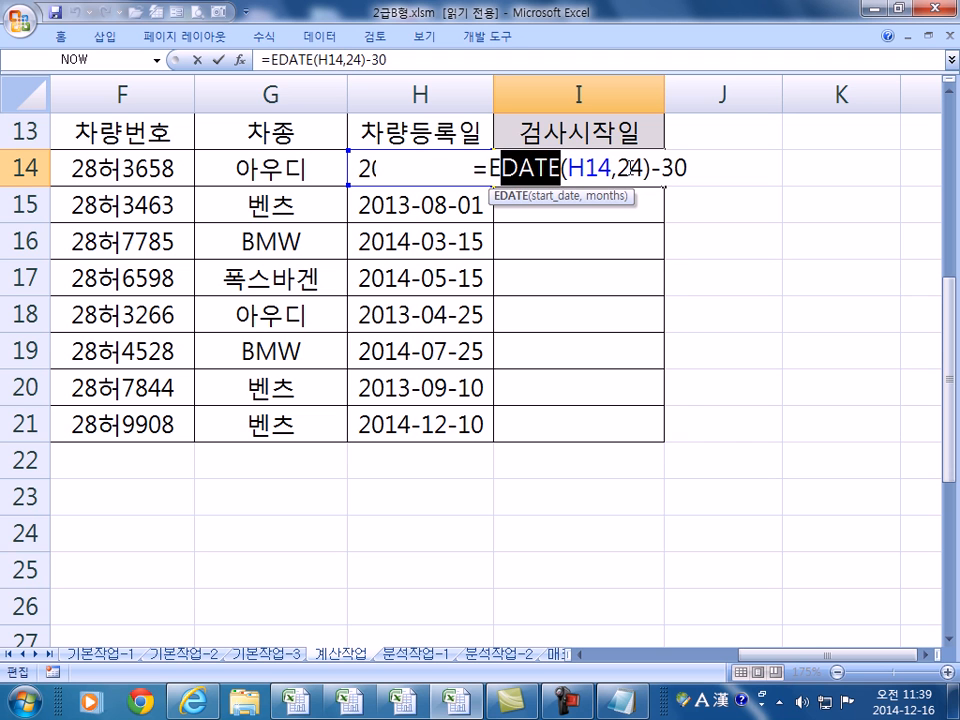
click(567, 168)
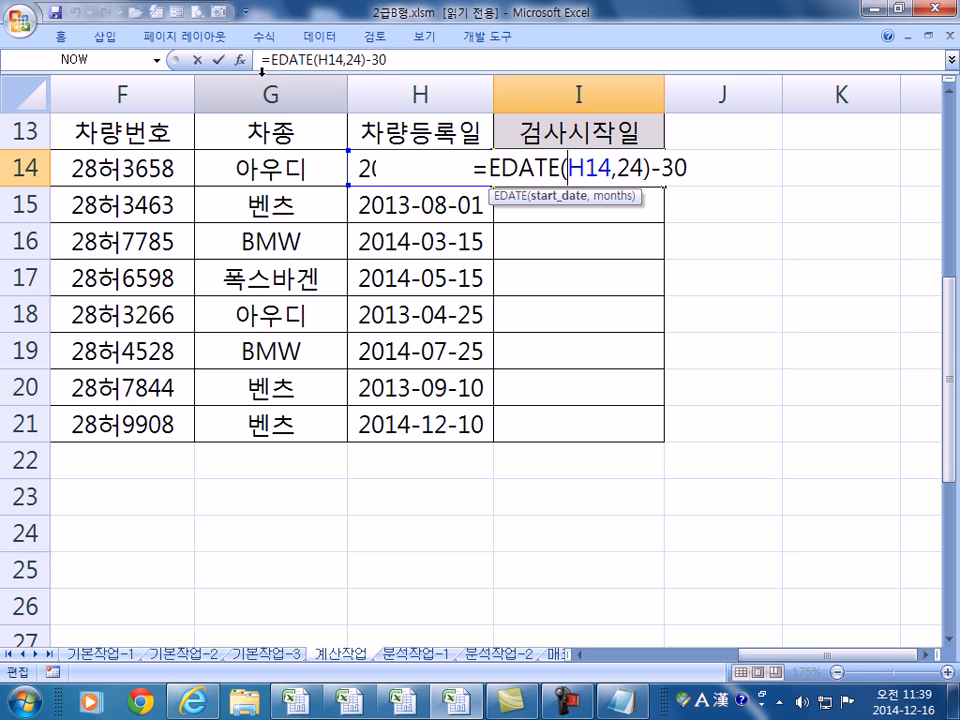
click(240, 59)
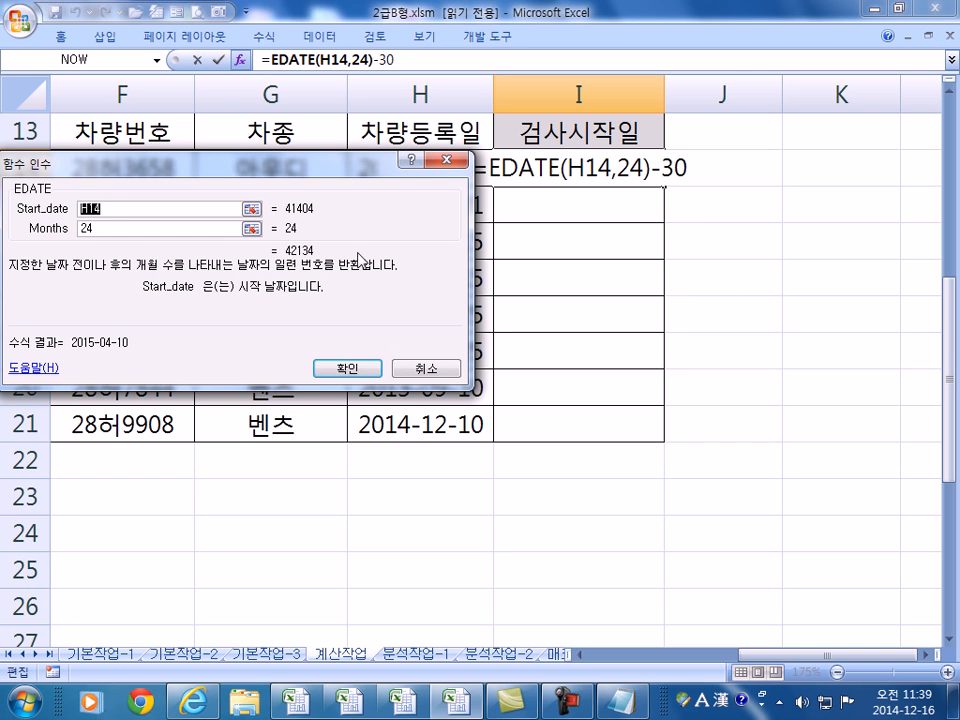
click(671, 165)
key(Escape)
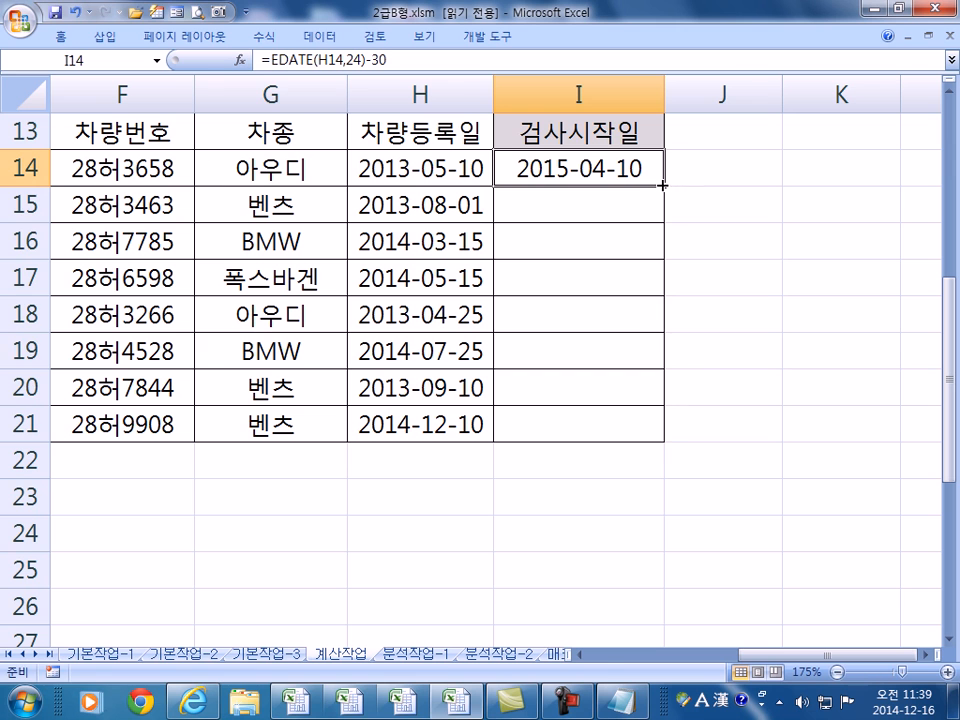
- Copy =EDATE(H14,24)-30 down to I21 and check the copied formulas in I15–I20
double_click(662, 185)
click(566, 208)
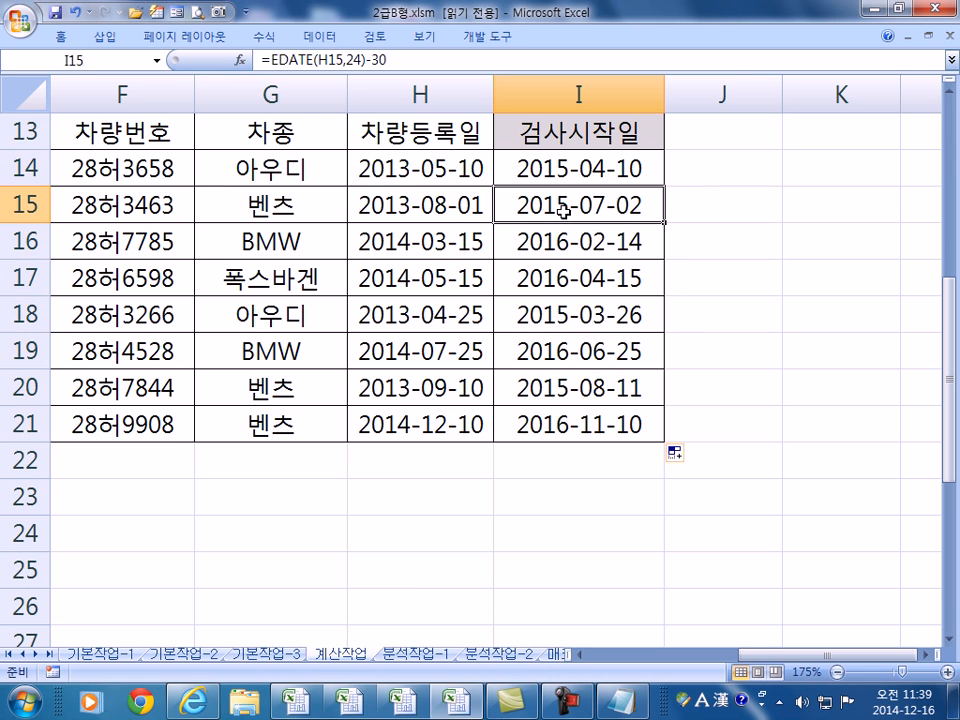
click(425, 241)
click(503, 252)
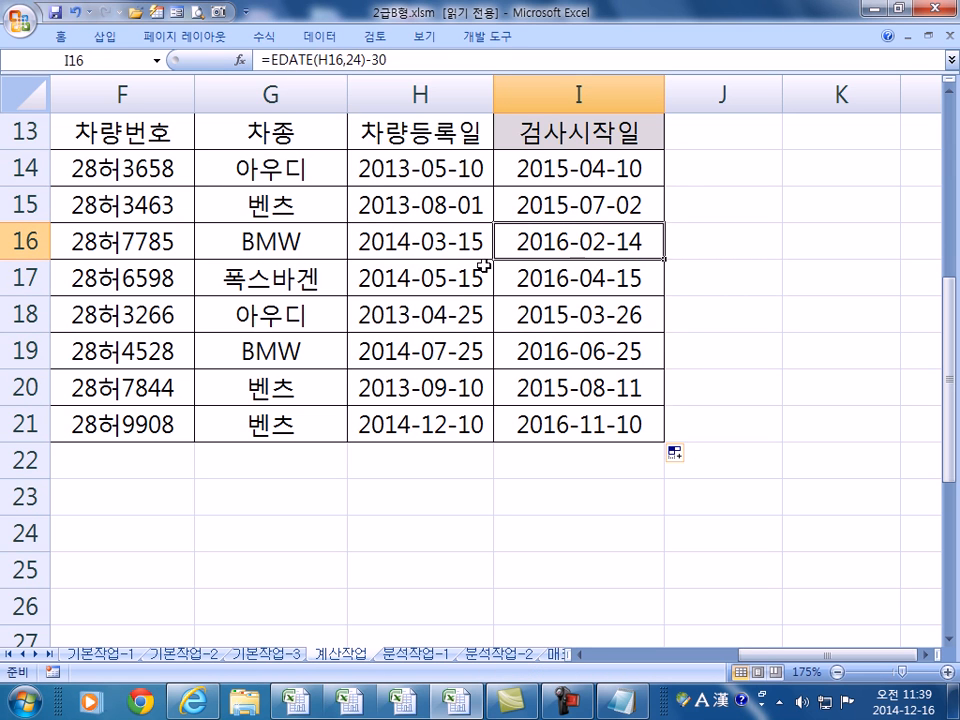
click(564, 318)
click(569, 358)
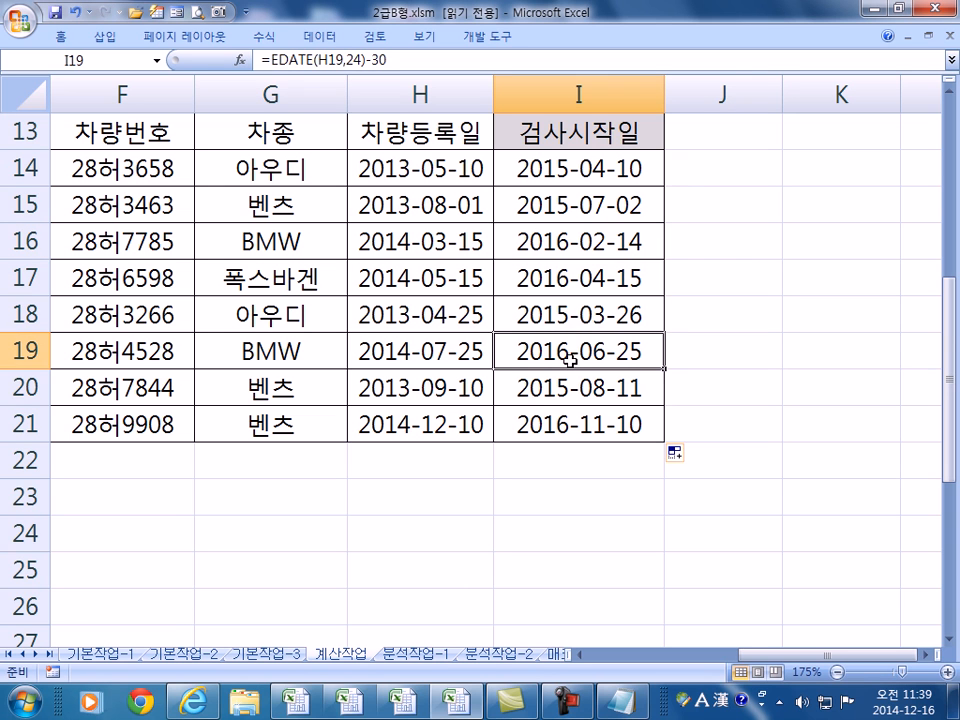
click(536, 390)
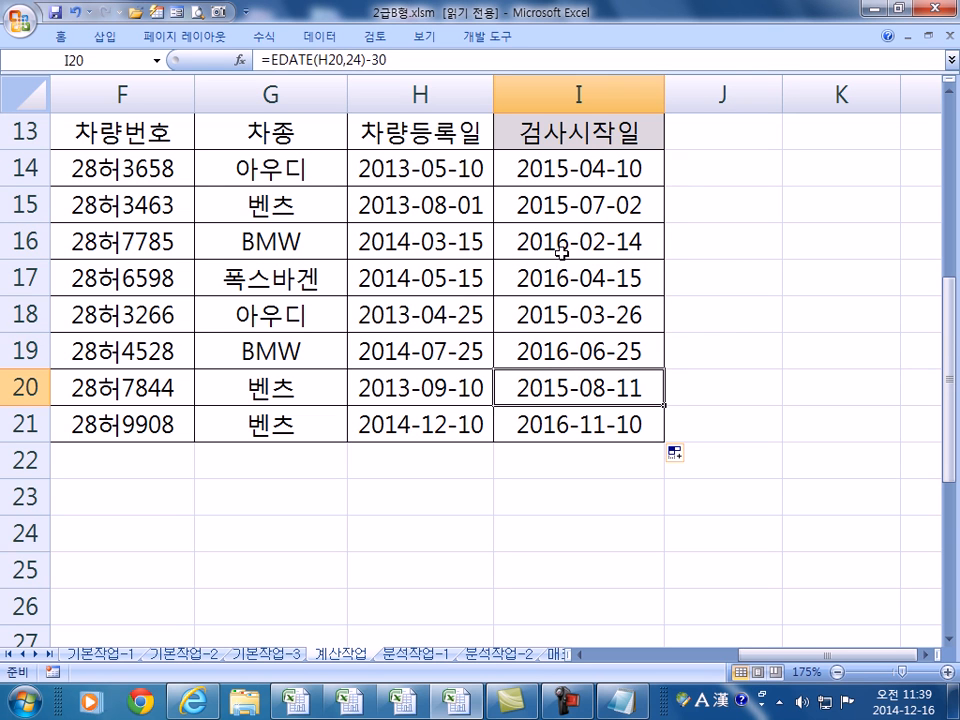
- Compare the I15 and I16 formulas with registration dates H15 and H16, then return to column A
click(558, 203)
click(581, 161)
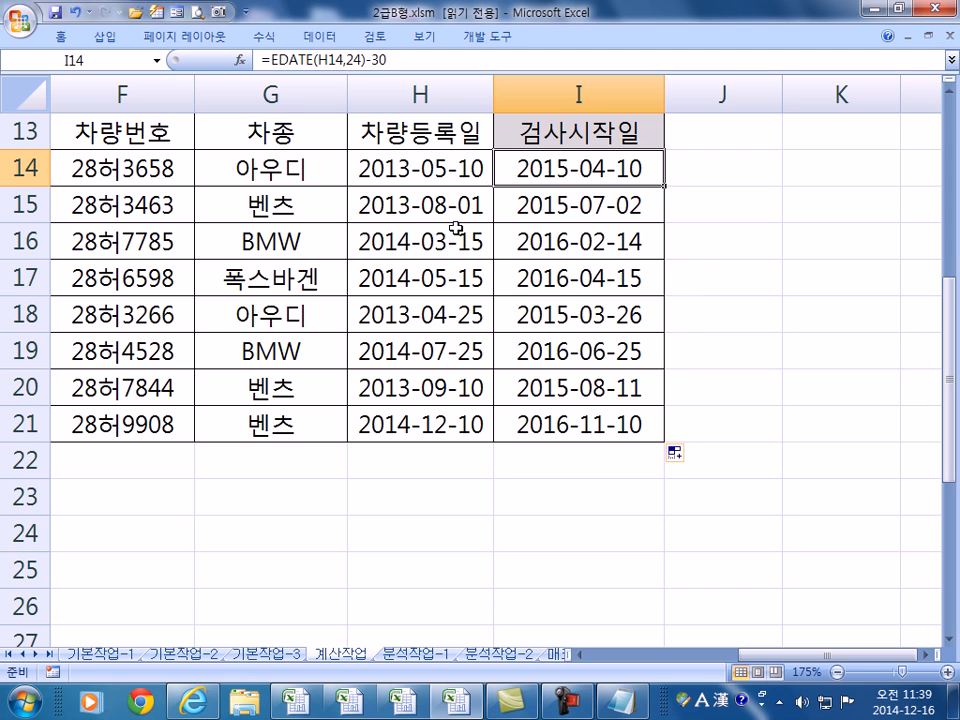
click(560, 205)
click(460, 207)
click(562, 208)
click(558, 238)
click(441, 241)
click(563, 241)
click(636, 168)
key(Home)
- Type the skeleton =IF(AND(),"승진대기","") into D30
scroll(542, 218, down, 4)
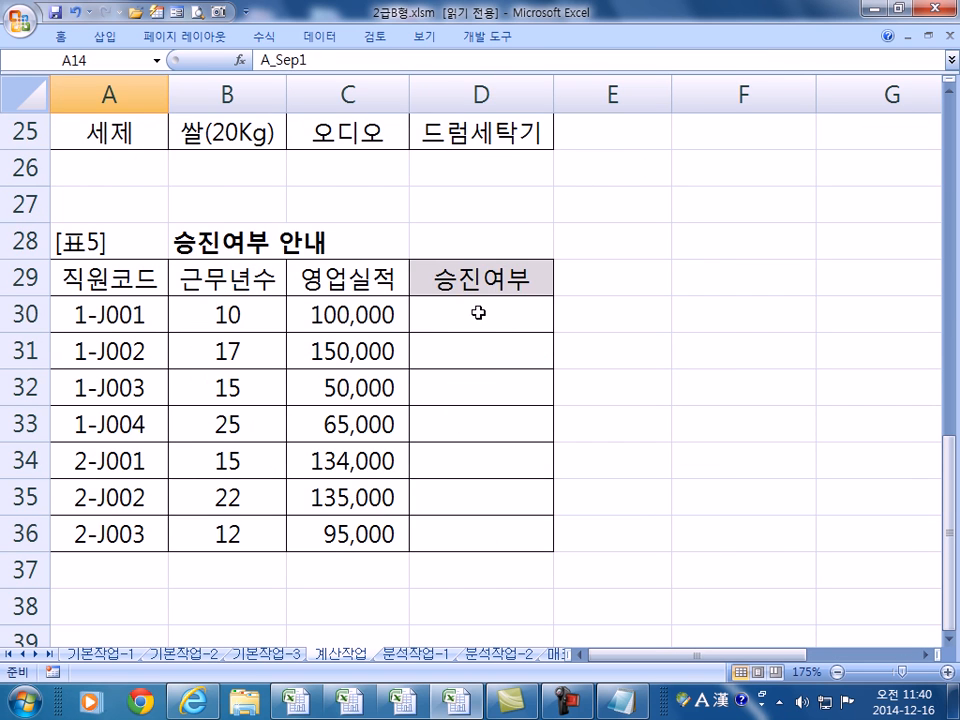
click(524, 320)
scroll(540, 323, down, 1)
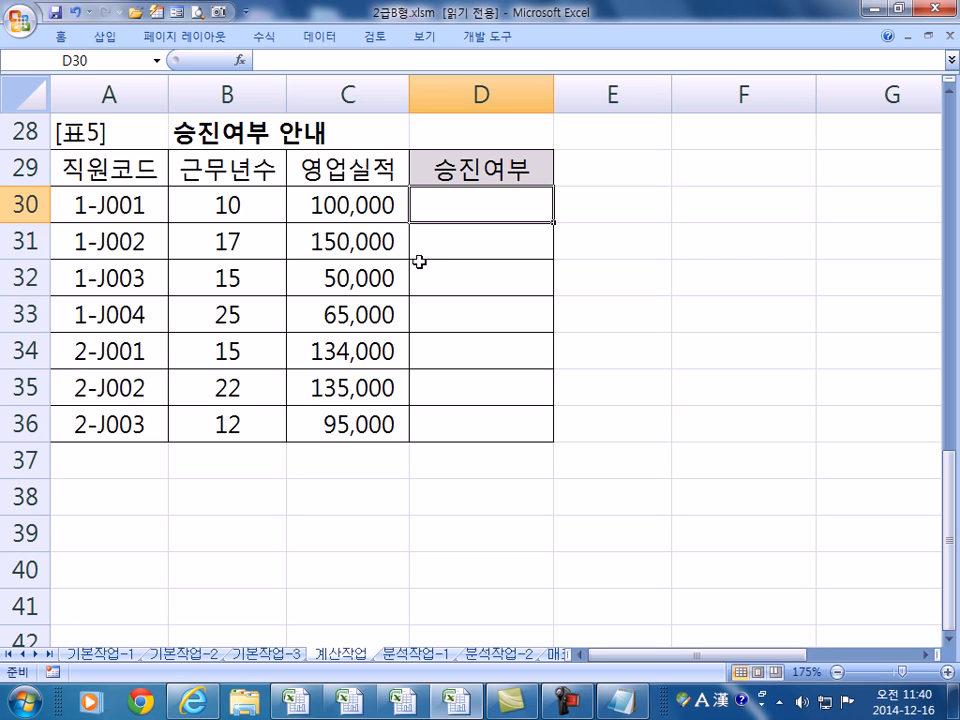
text(=I)
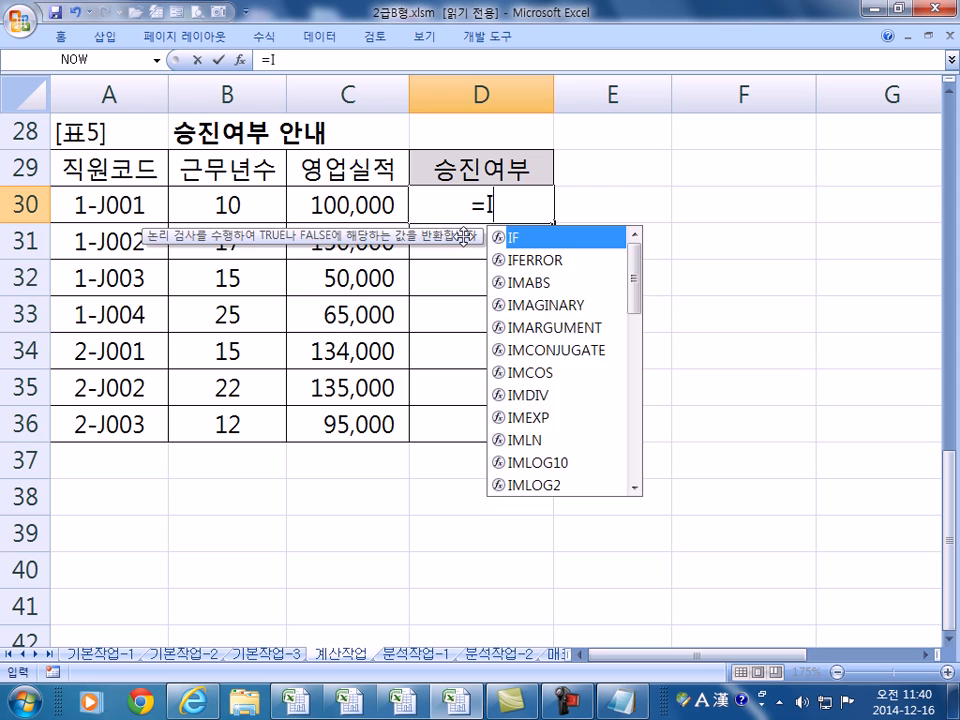
text(F(AND()
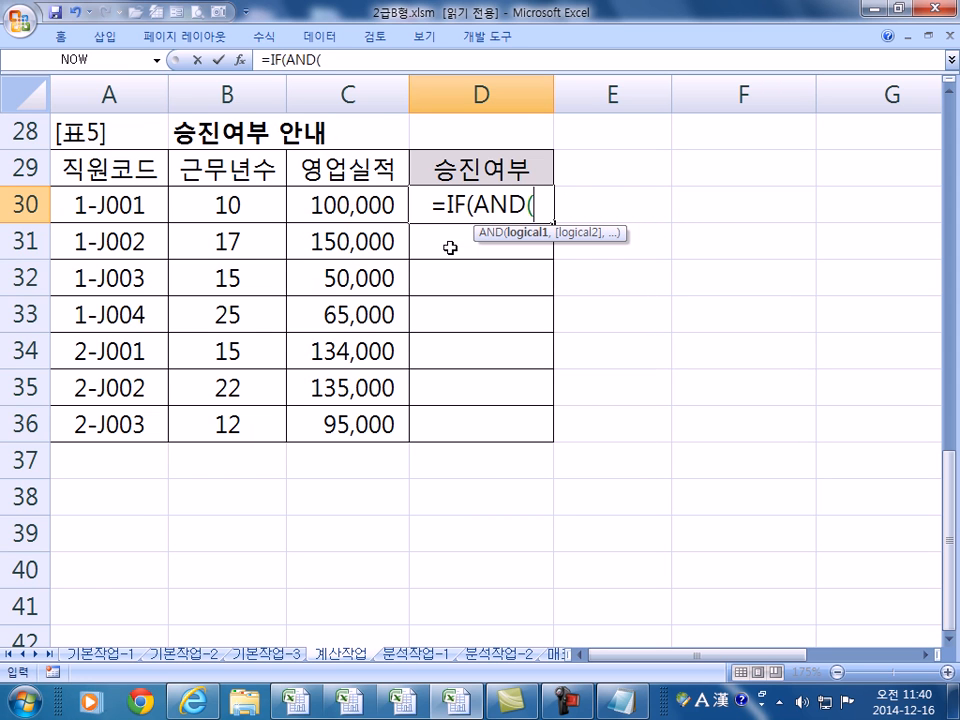
text())
key(F2)
key(Left)
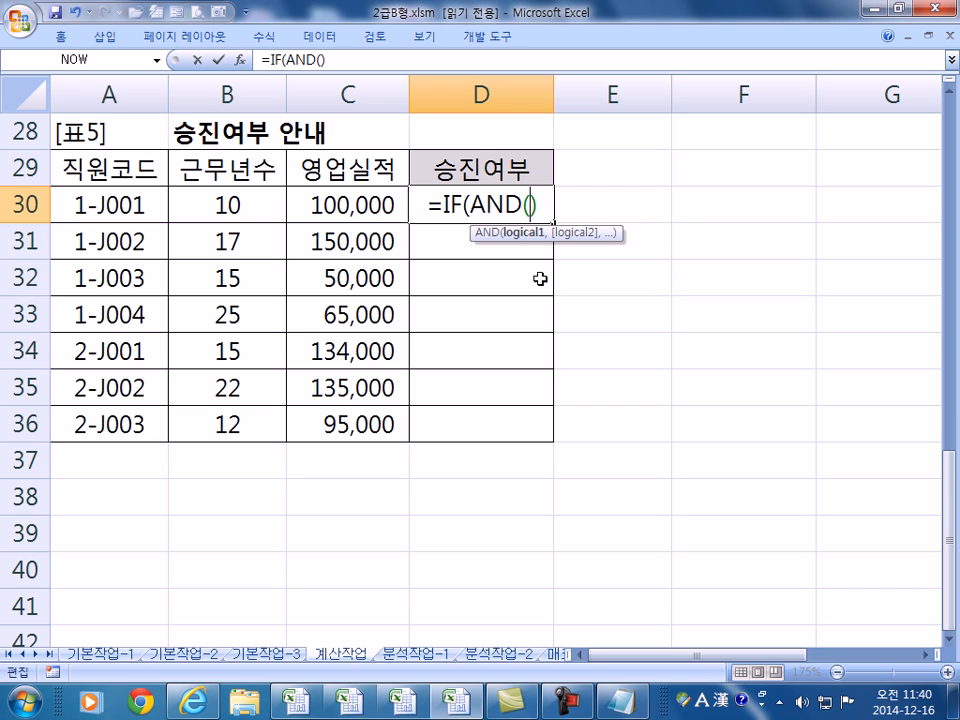
key(Right)
text(,")
key(Hangul)
text(승진대기",""))
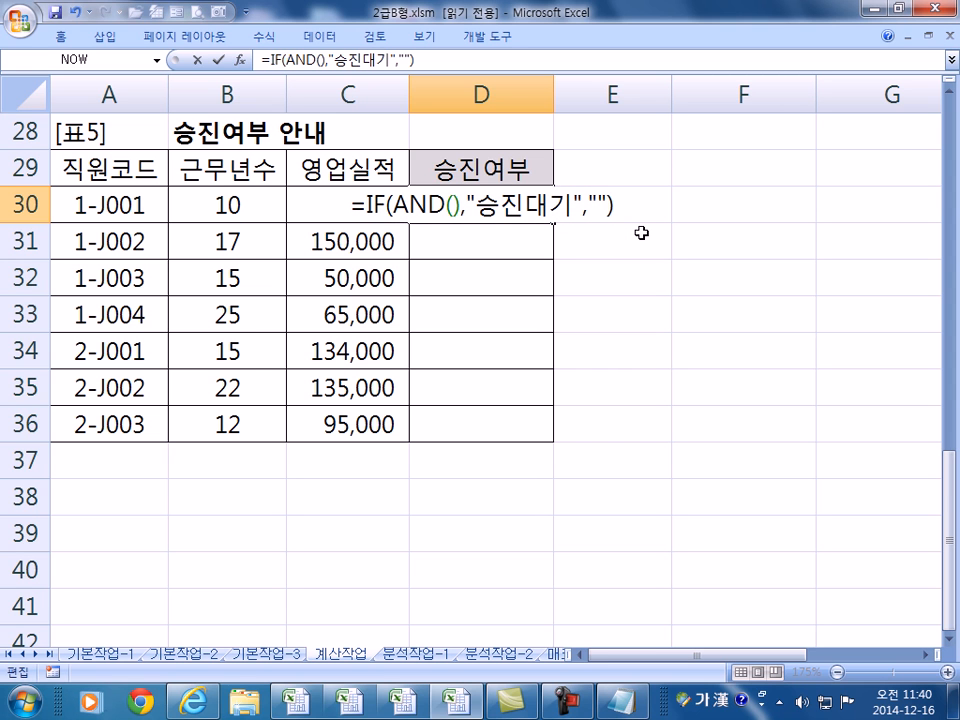
key(Return)
key(Return)
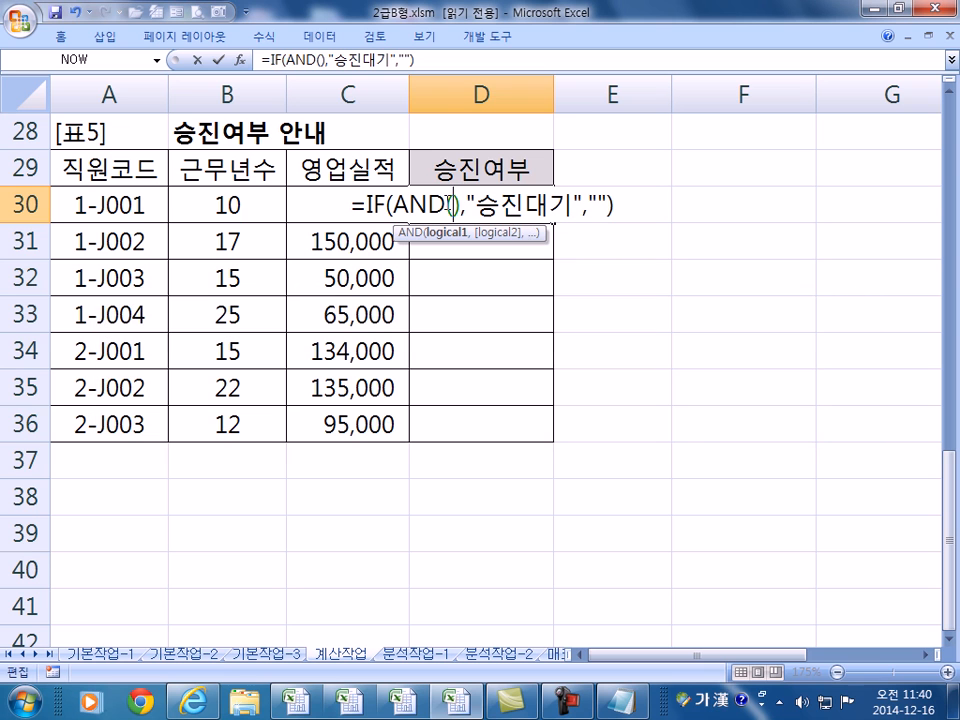
- Fill in the AND conditions B30>=15 and C30>=100000 and commit D30's formula
click(199, 201)
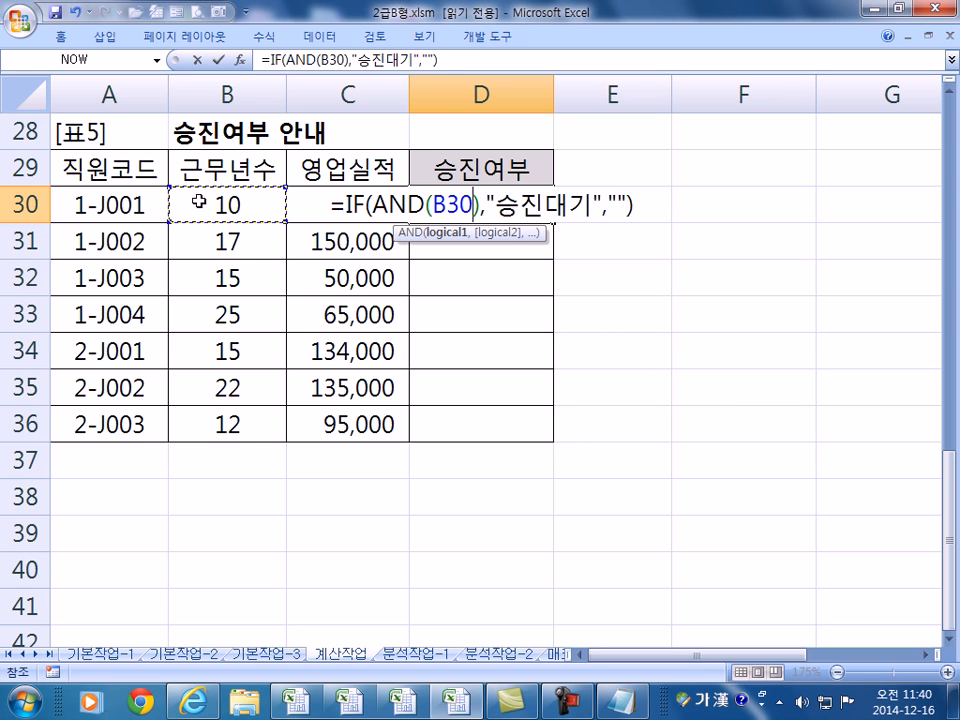
text(>=15,)
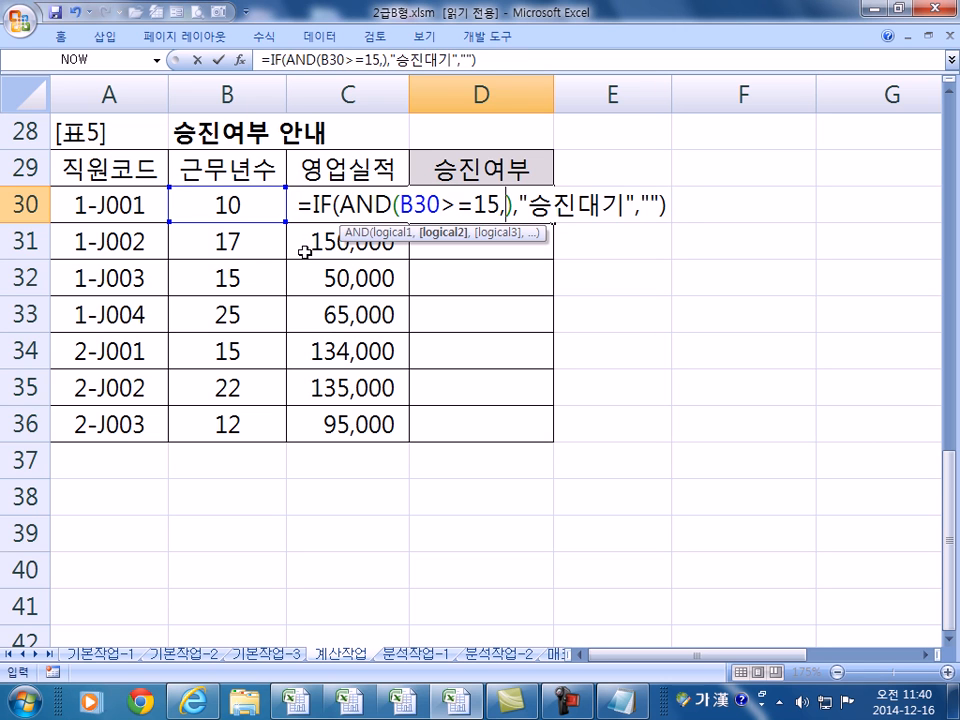
click(304, 218)
text(>=)
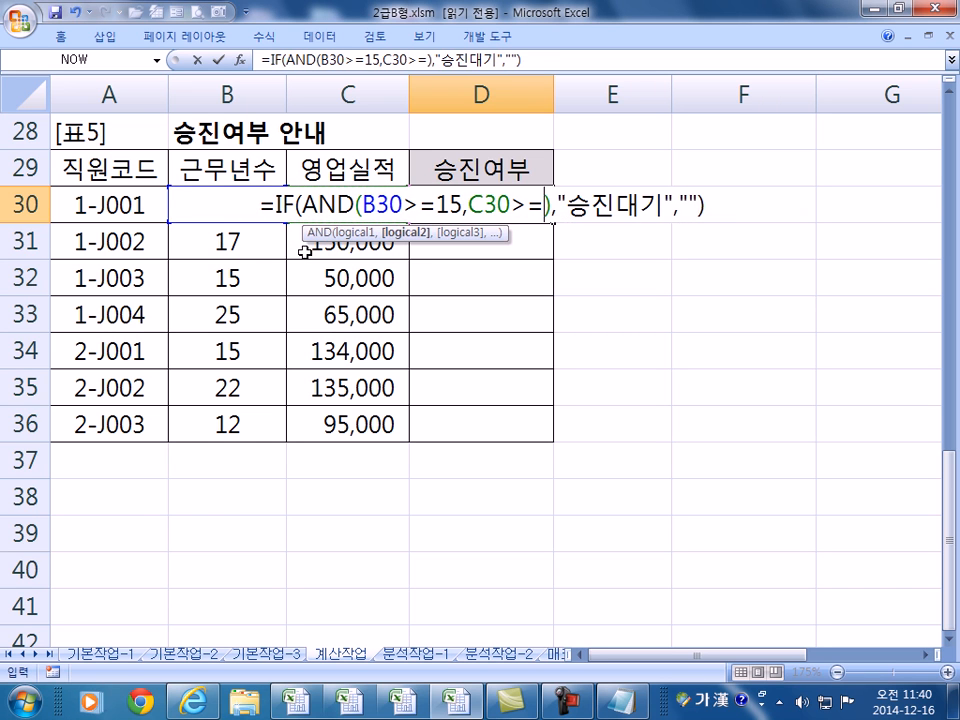
text(100000)
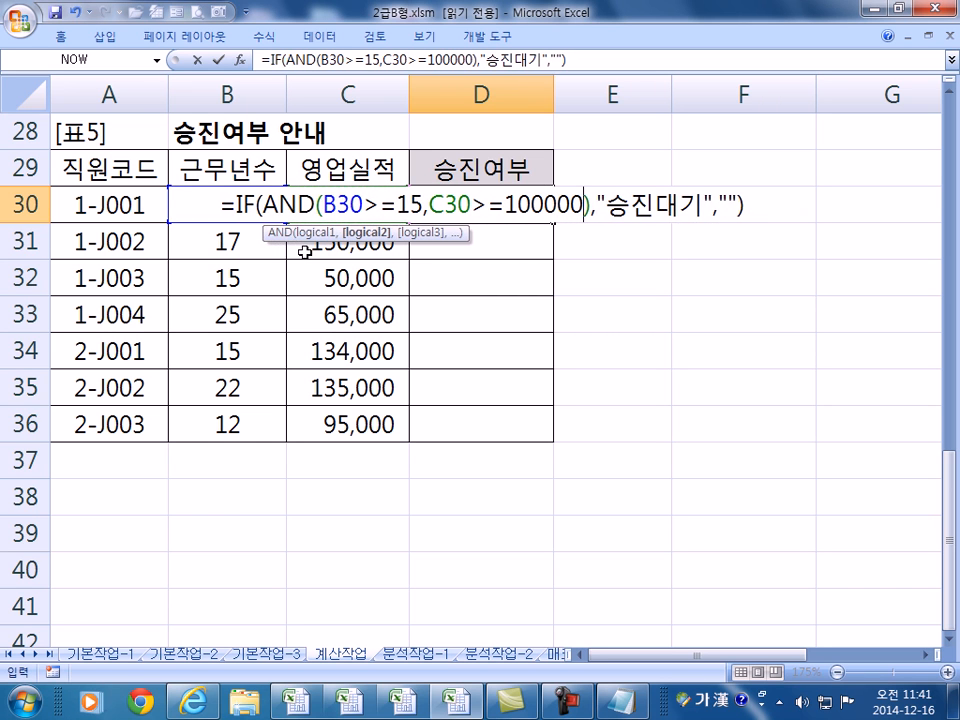
key(Return)
- Copy D30's promotion formula down to D36 and review its arguments
key(Up)
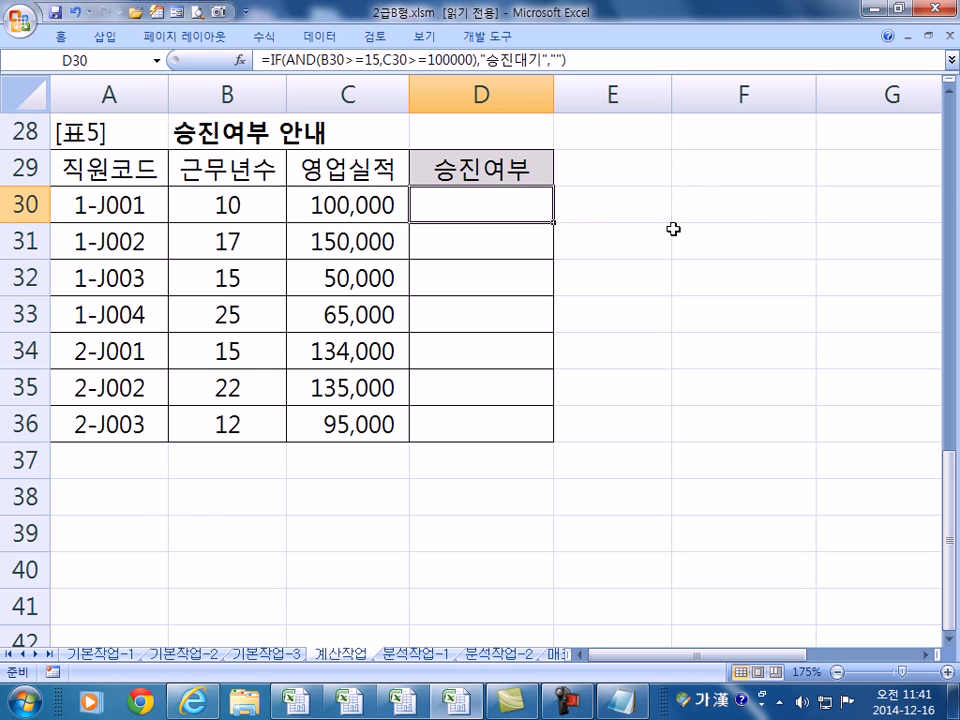
double_click(553, 222)
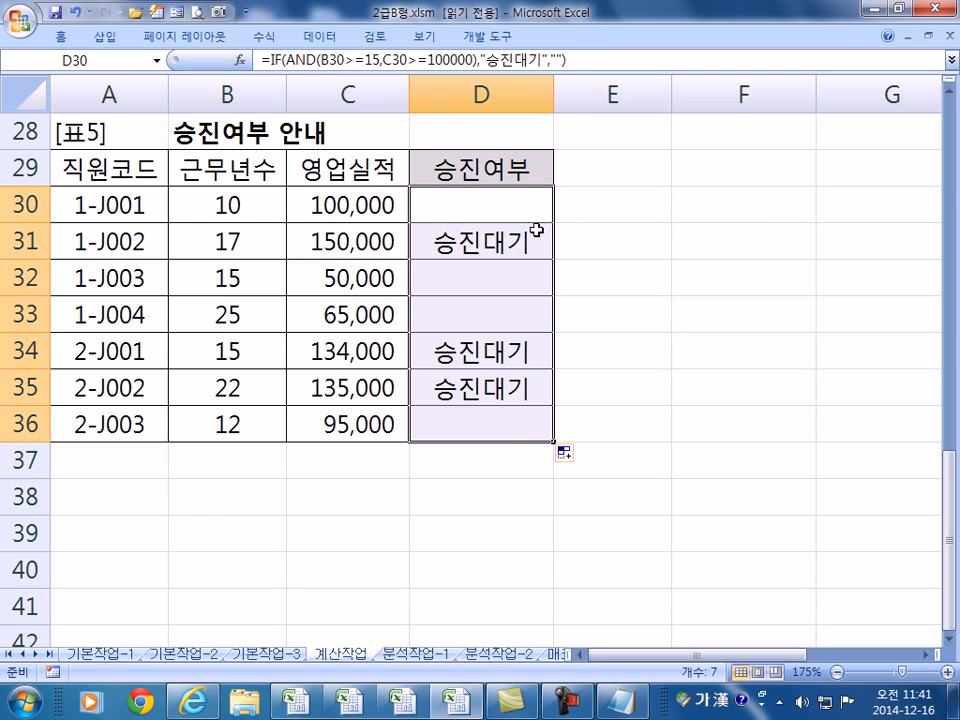
click(493, 242)
click(193, 208)
double_click(537, 203)
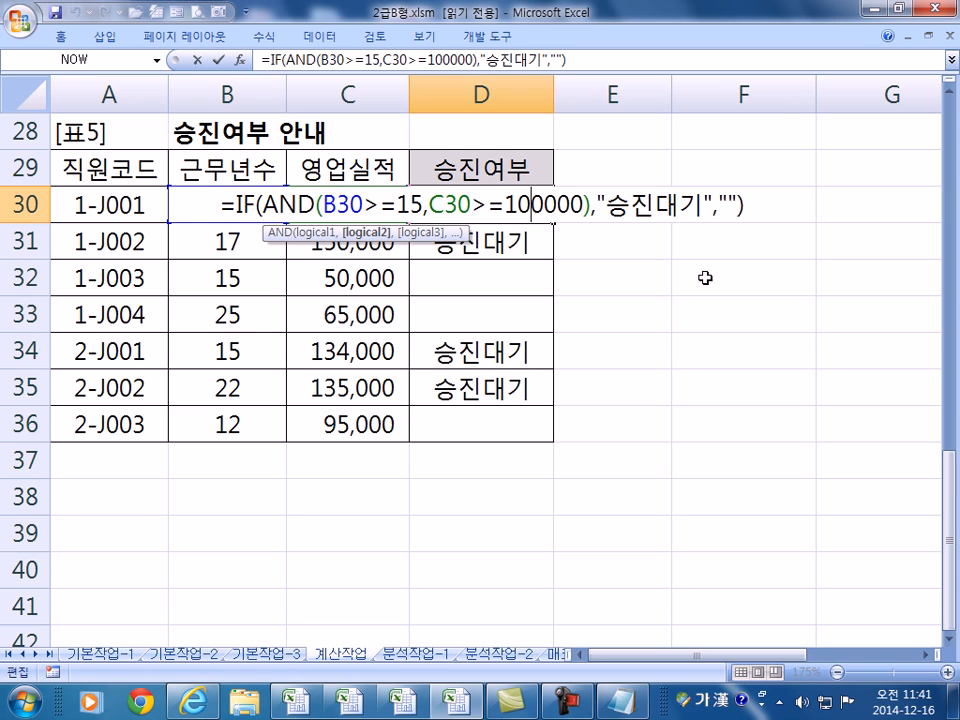
click(703, 205)
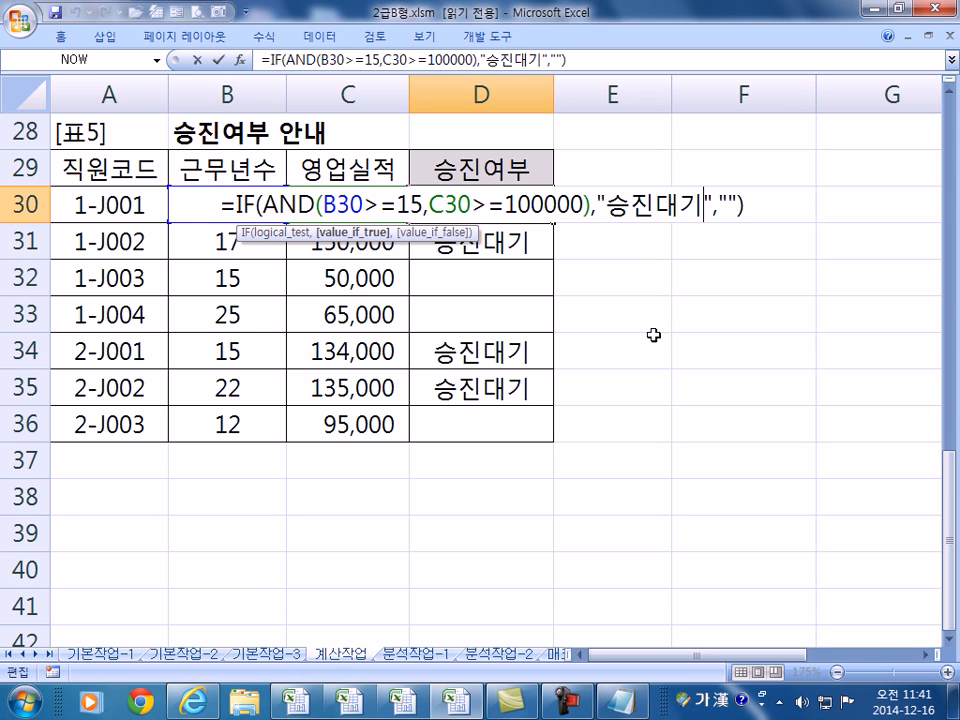
click(749, 206)
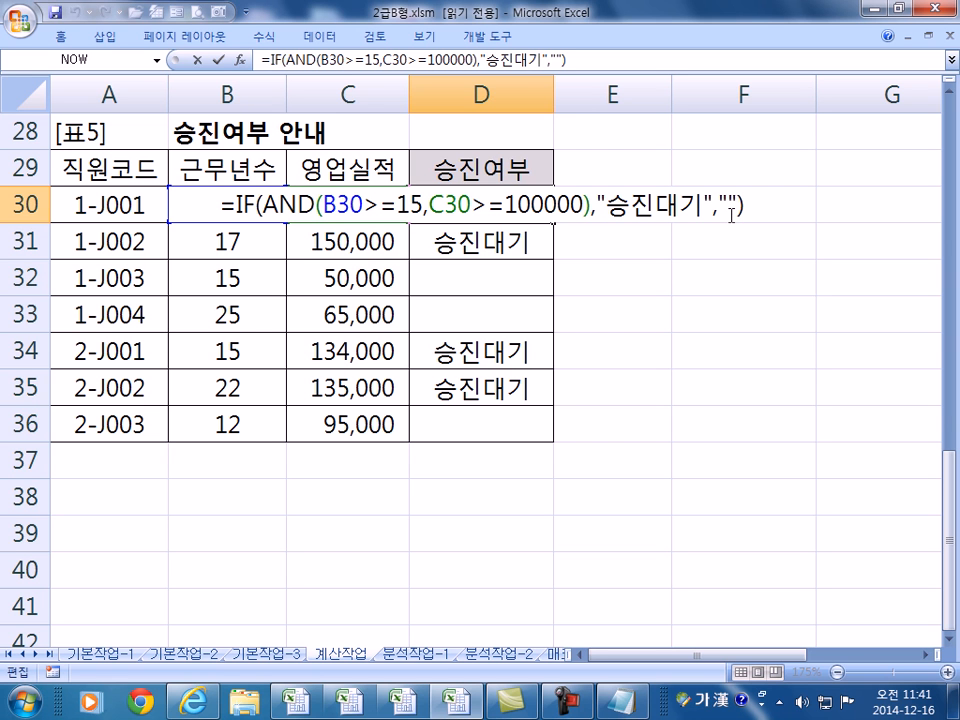
- Commit D30's formula unchanged and scroll through the 승진여부 results
key(Return)
ctrl+scroll(628, 286, down, 3)
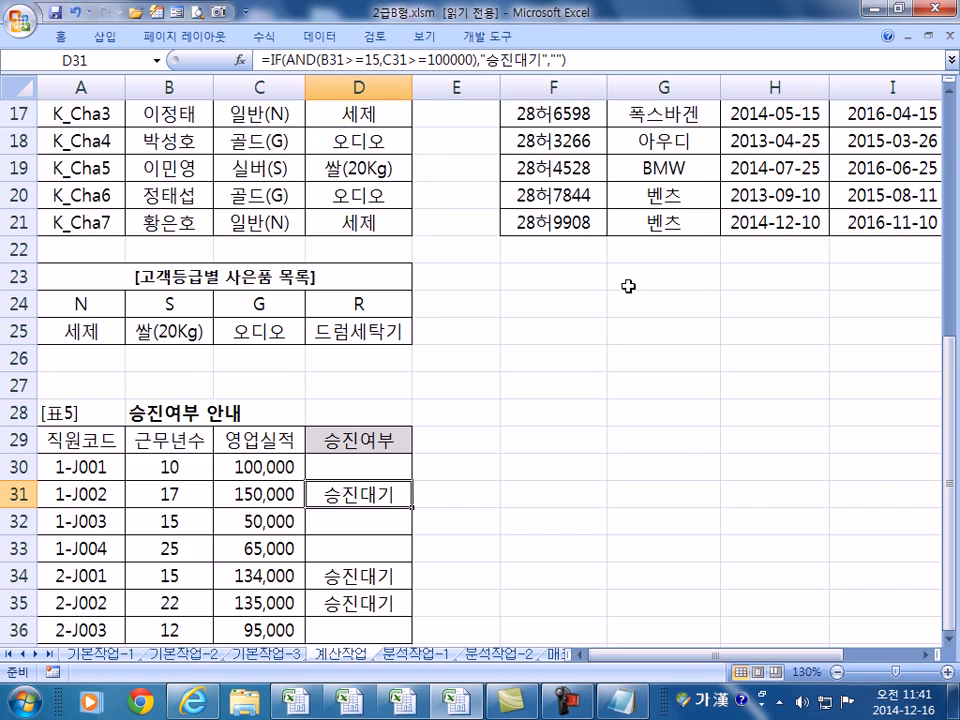
scroll(628, 286, up, 5)
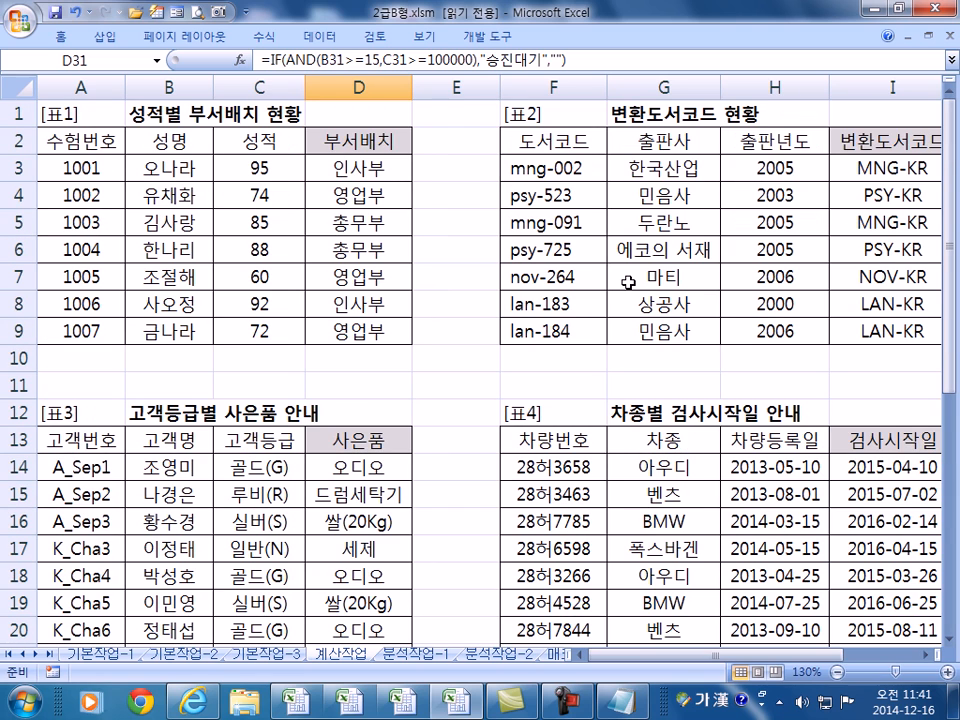
scroll(628, 283, down, 3)
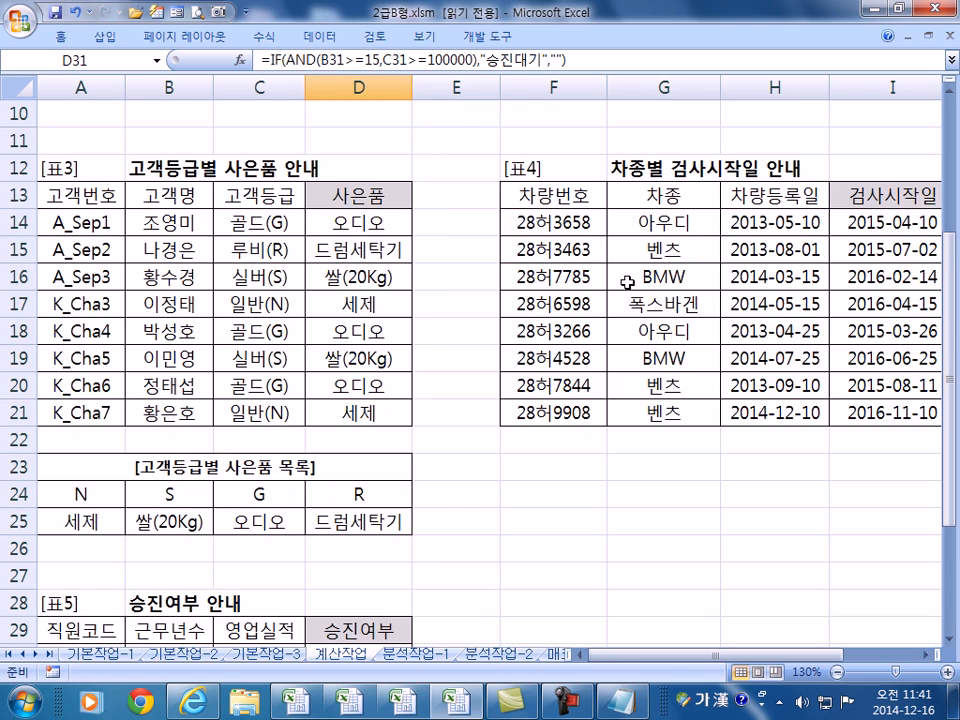
scroll(628, 283, down, 3)
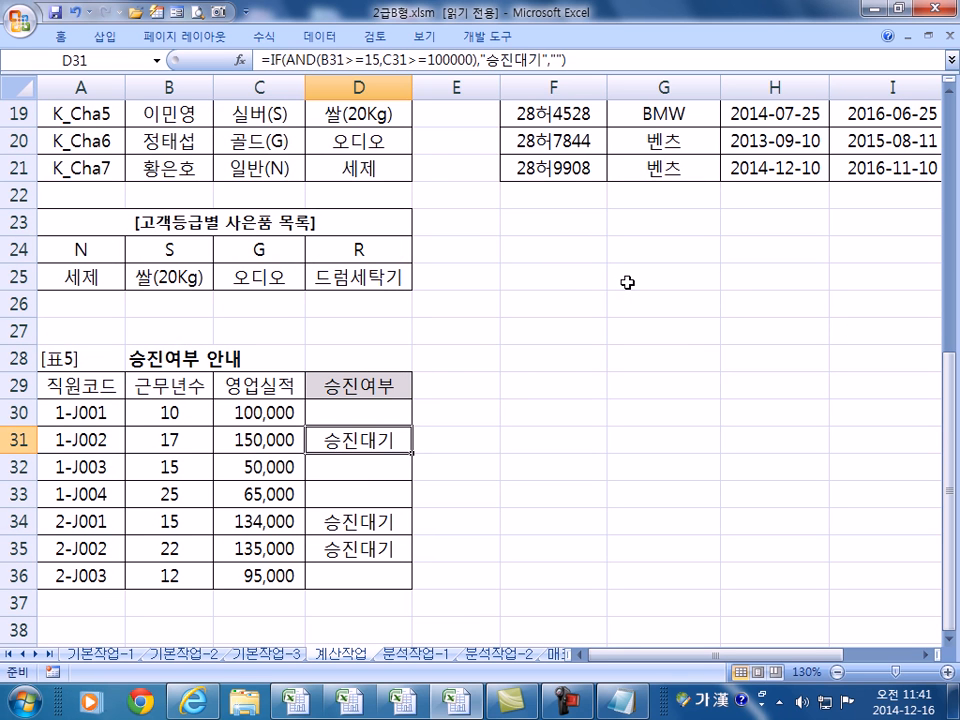
- Try opening 2급C형.xlsm twice, dismiss both already-open warnings, and switch to Book2
click(134, 15)
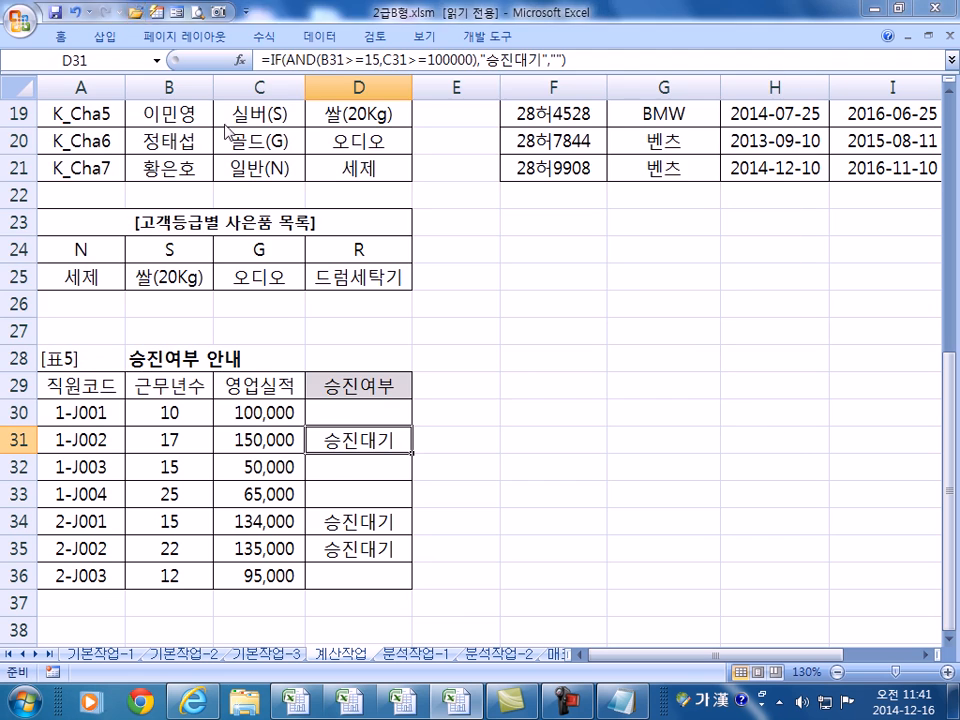
double_click(292, 195)
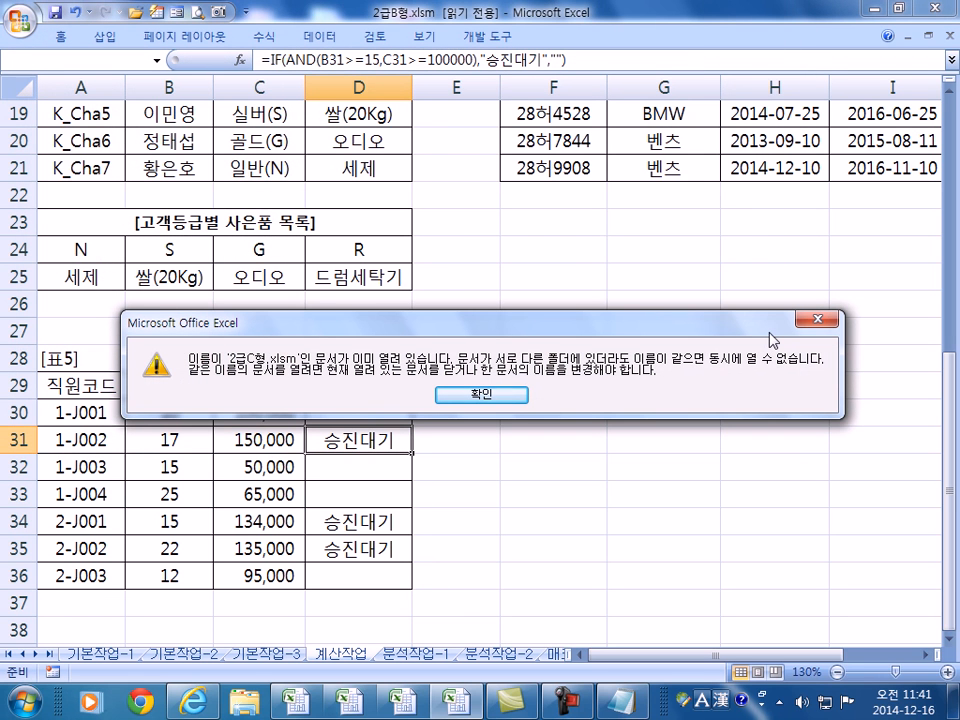
key(Return)
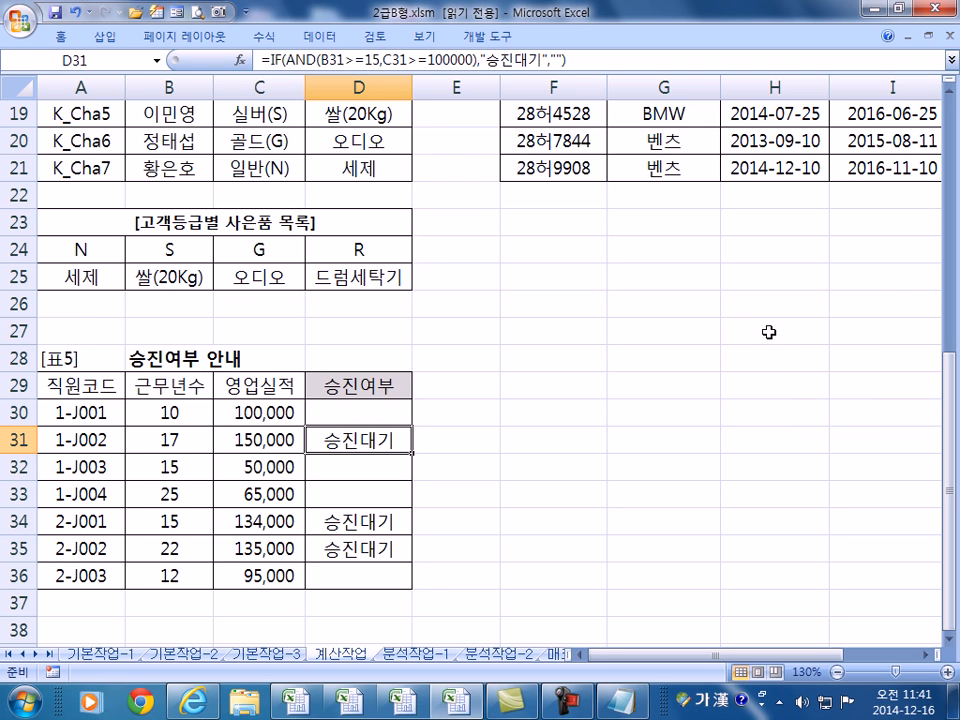
click(134, 15)
double_click(292, 195)
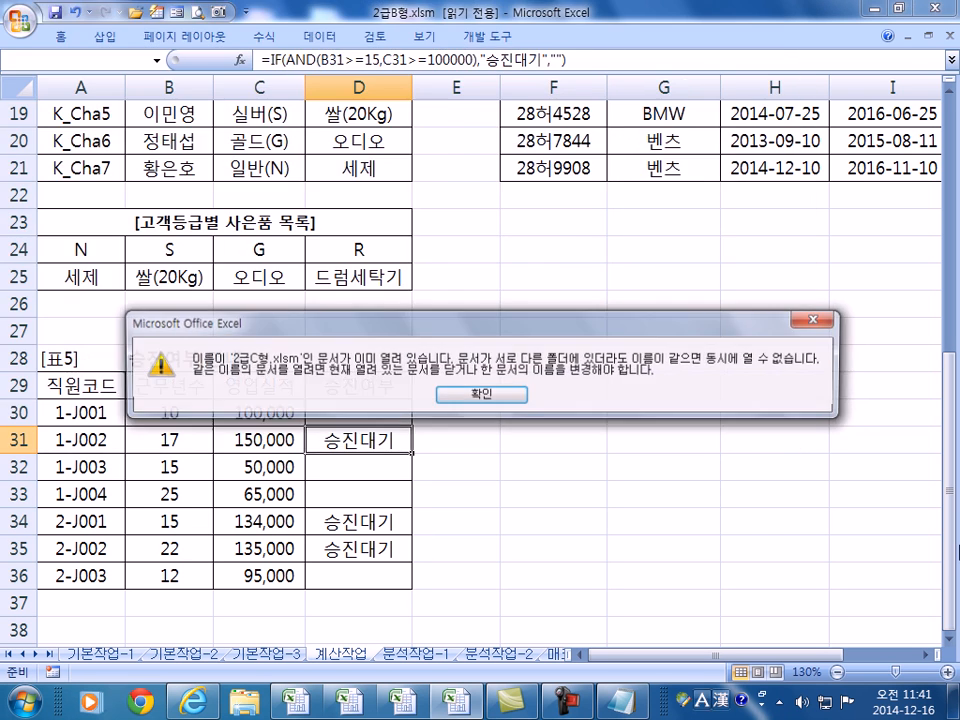
key(Return)
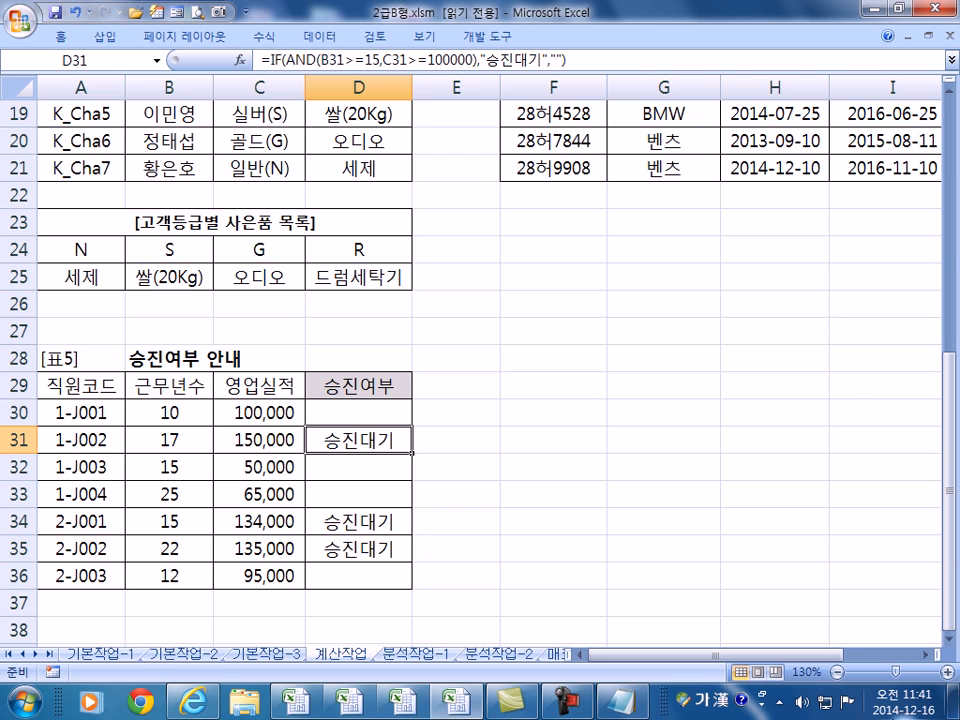
click(290, 700)
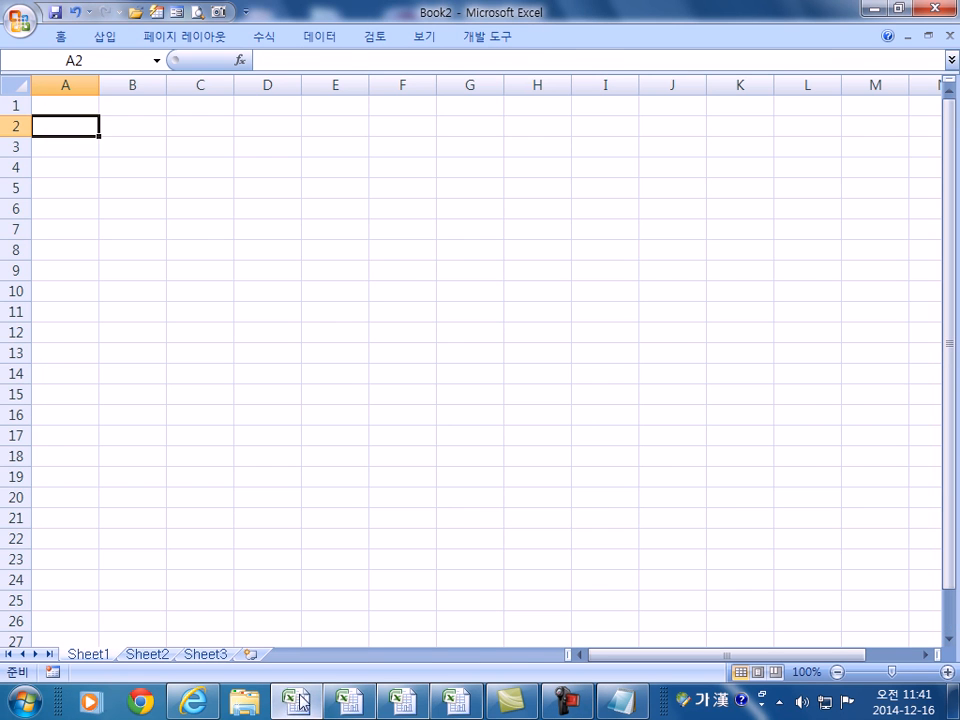
- Switch to the 2급C형.xlsm window and inspect the E36, E37 and E15 formulas
click(350, 705)
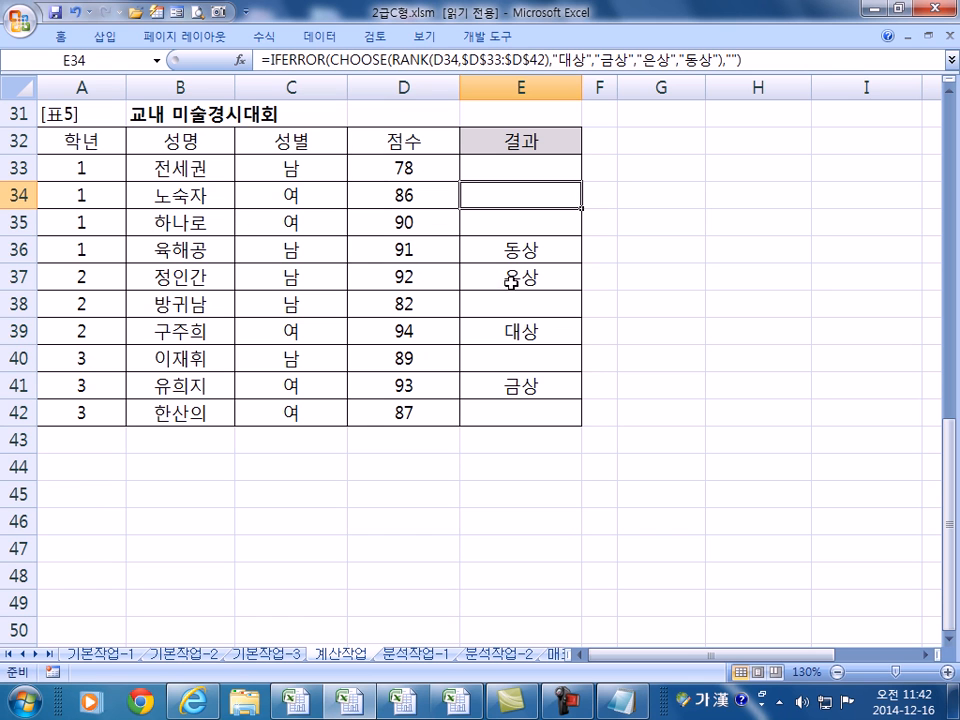
click(516, 250)
click(517, 282)
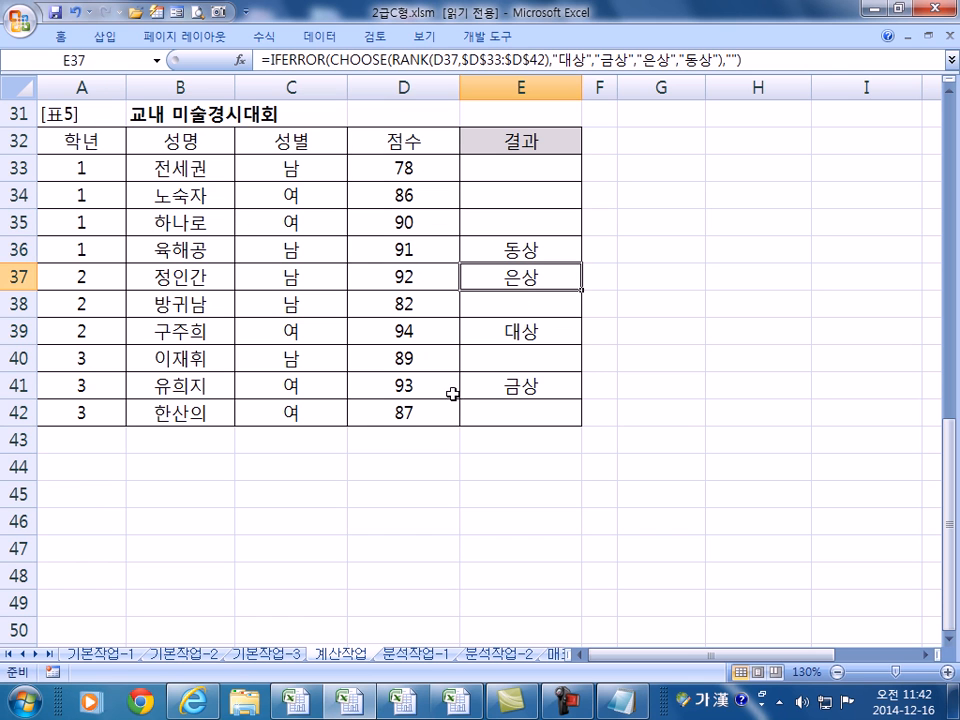
scroll(343, 456, up, 10)
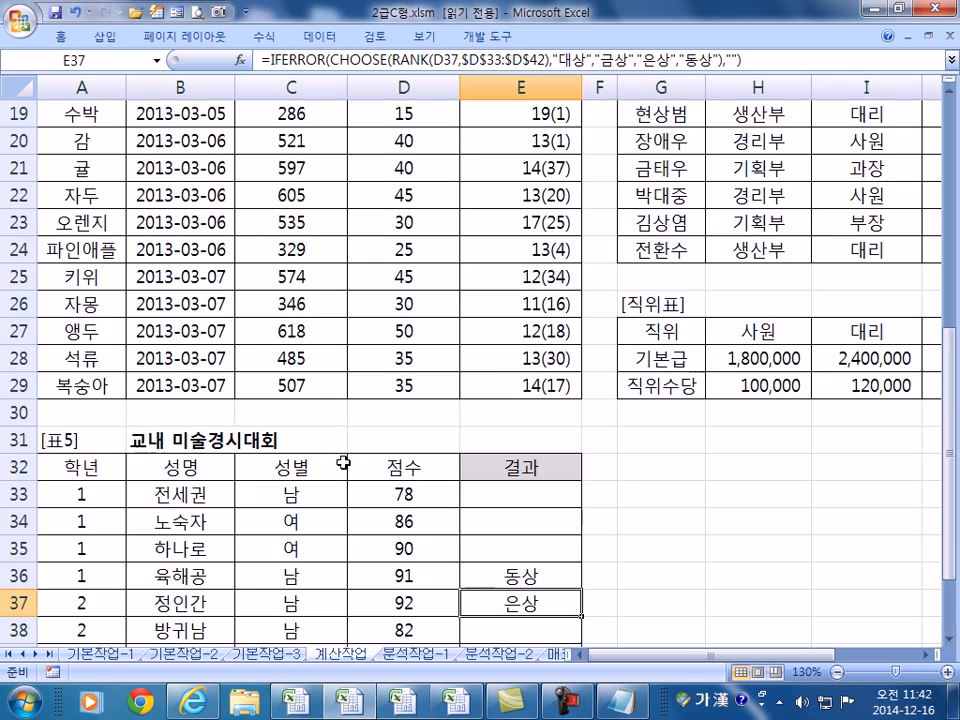
scroll(440, 454, down, 2)
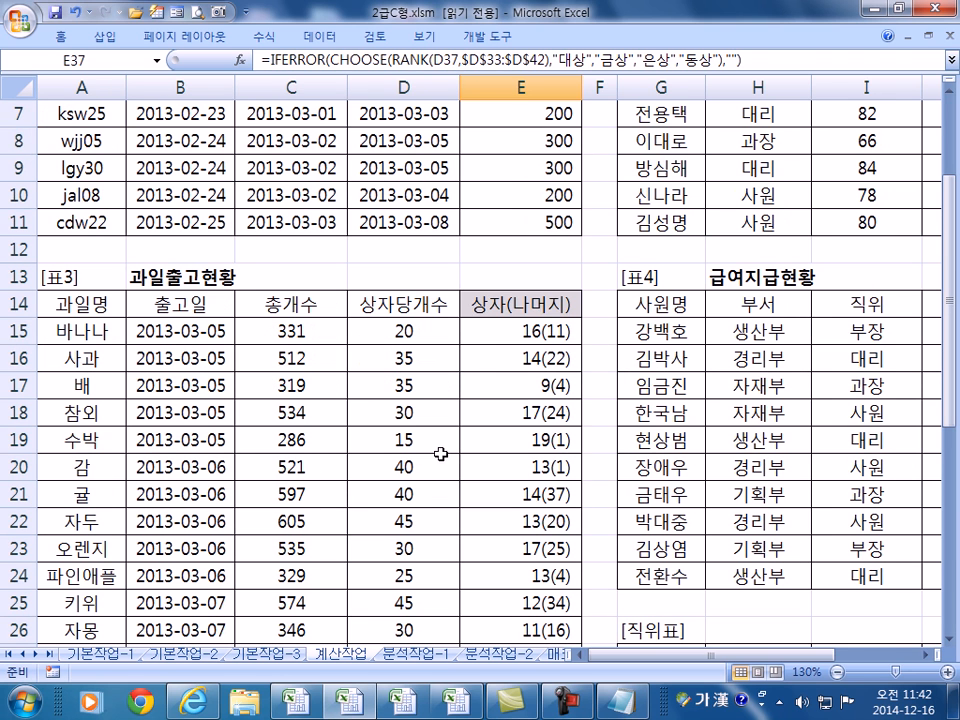
click(507, 336)
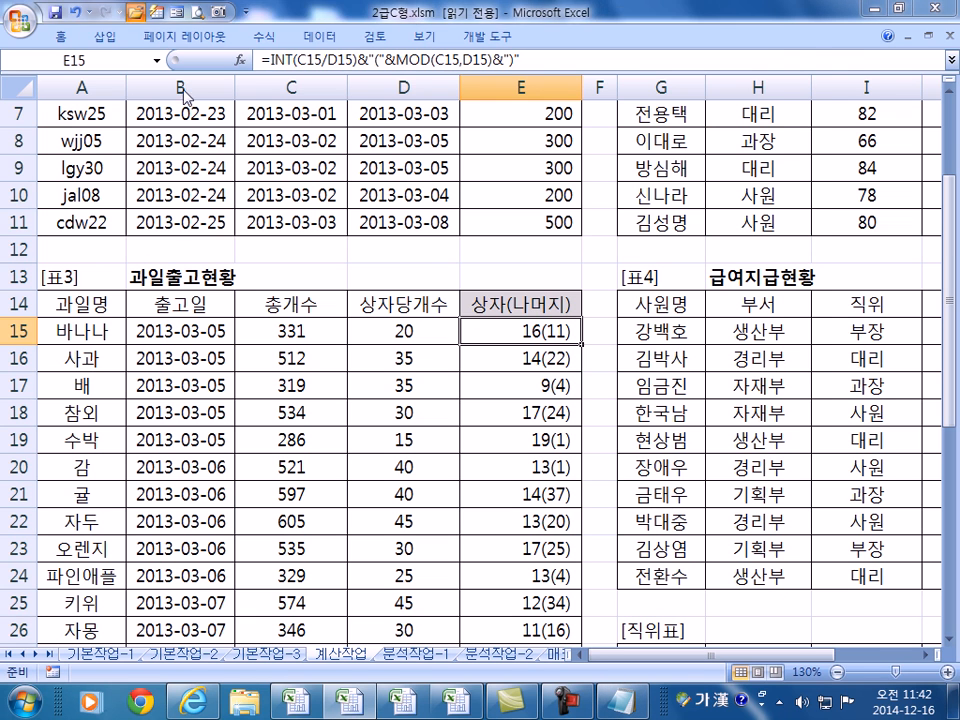
- Open 2급C형.xlsm from the 합격모의고사 folder, then attempt to open it a second time
click(149, 17)
click(272, 196)
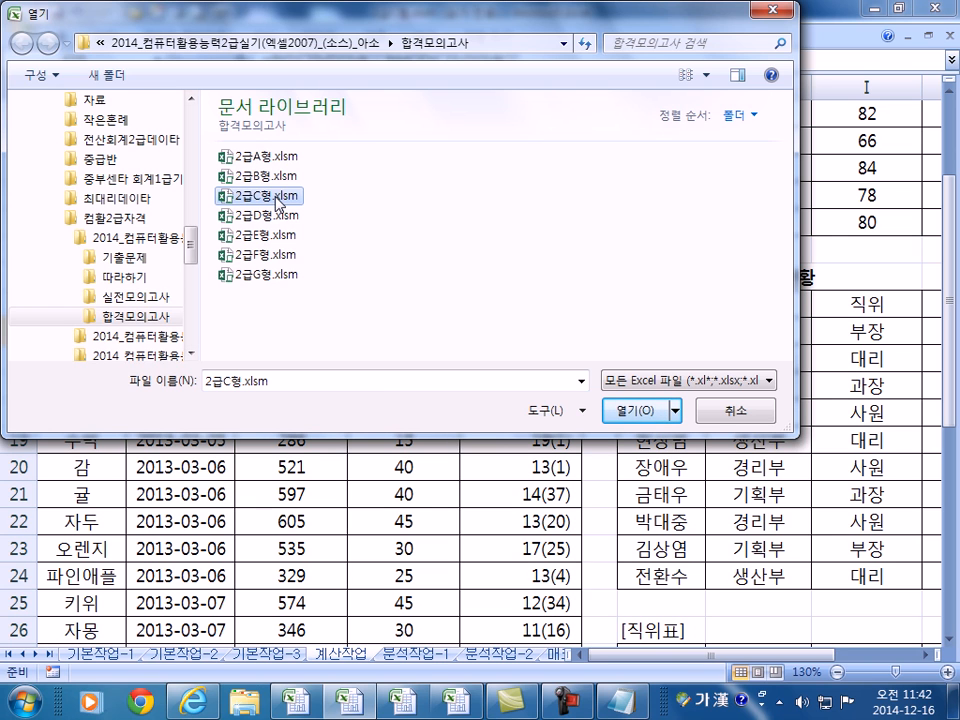
click(150, 256)
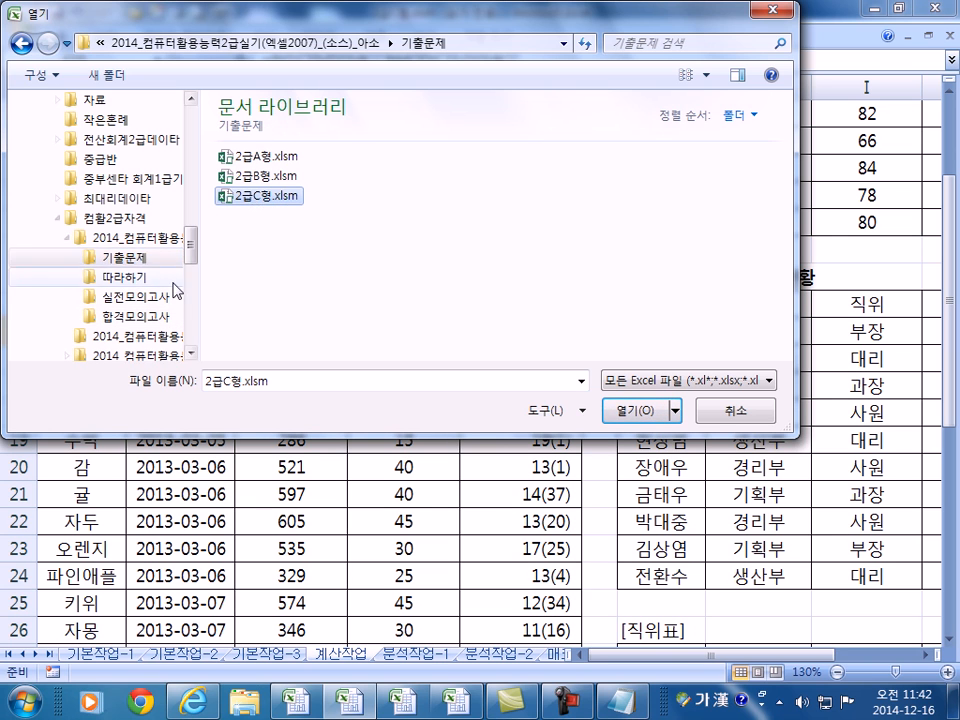
click(178, 315)
click(267, 198)
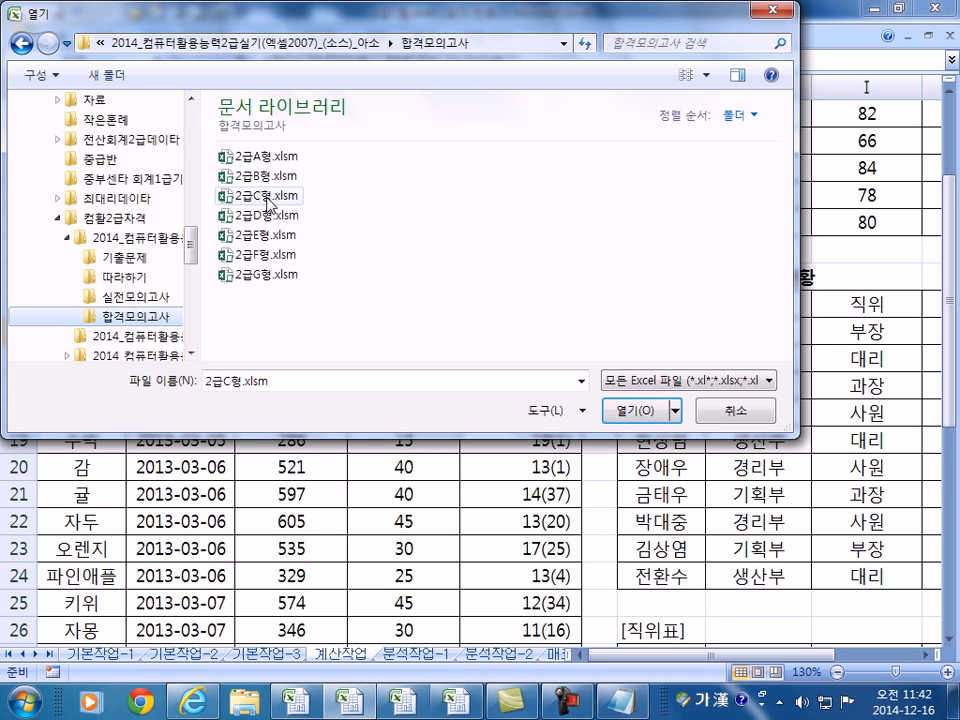
key(Return)
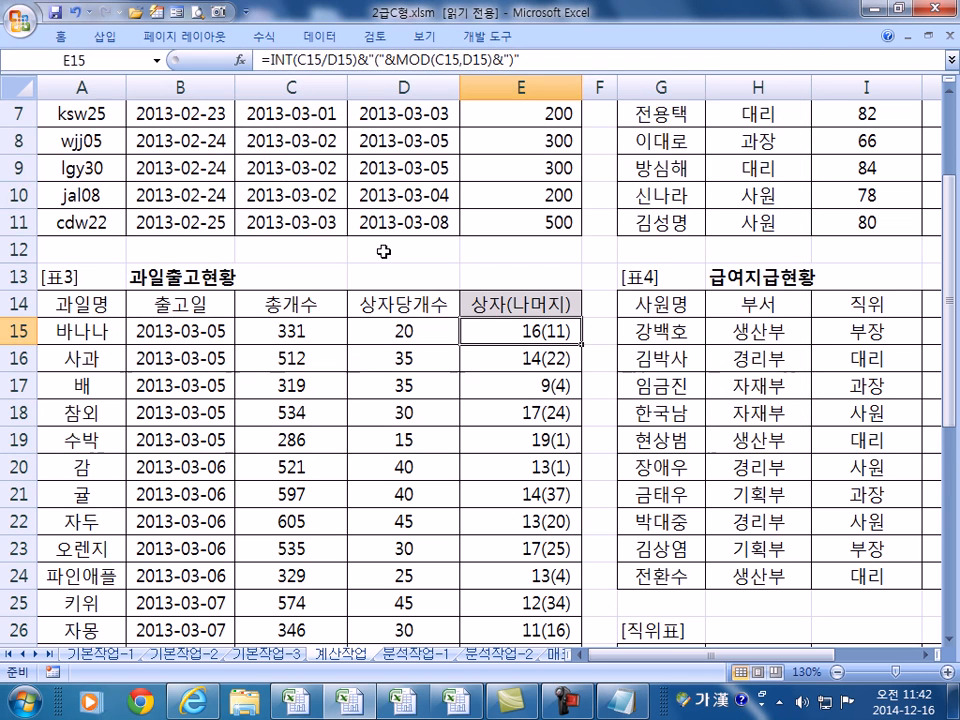
click(133, 12)
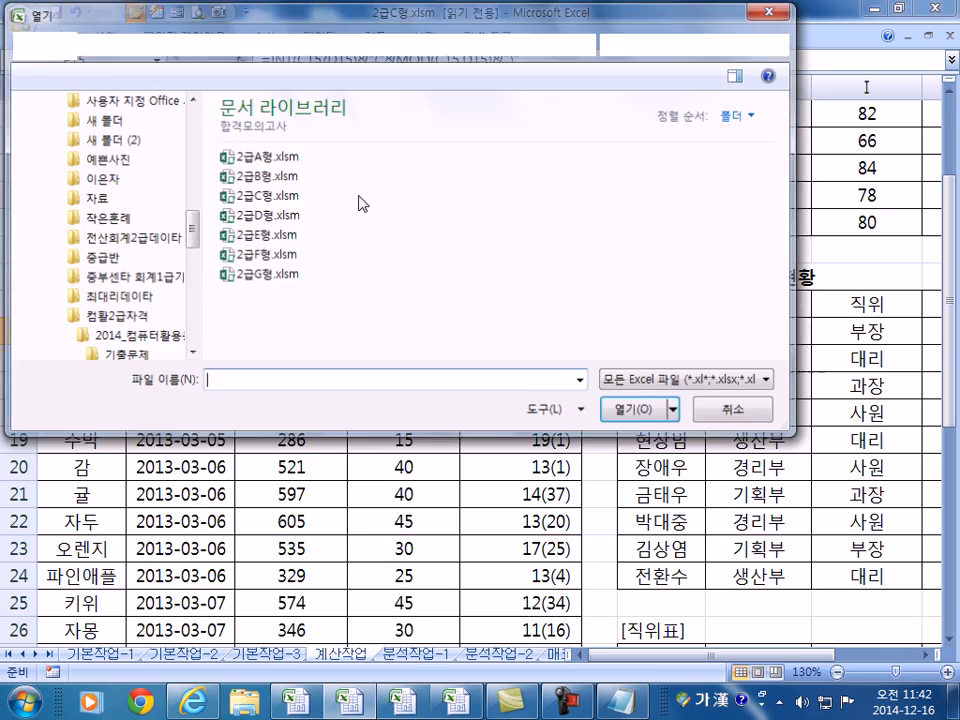
click(243, 193)
key(Return)
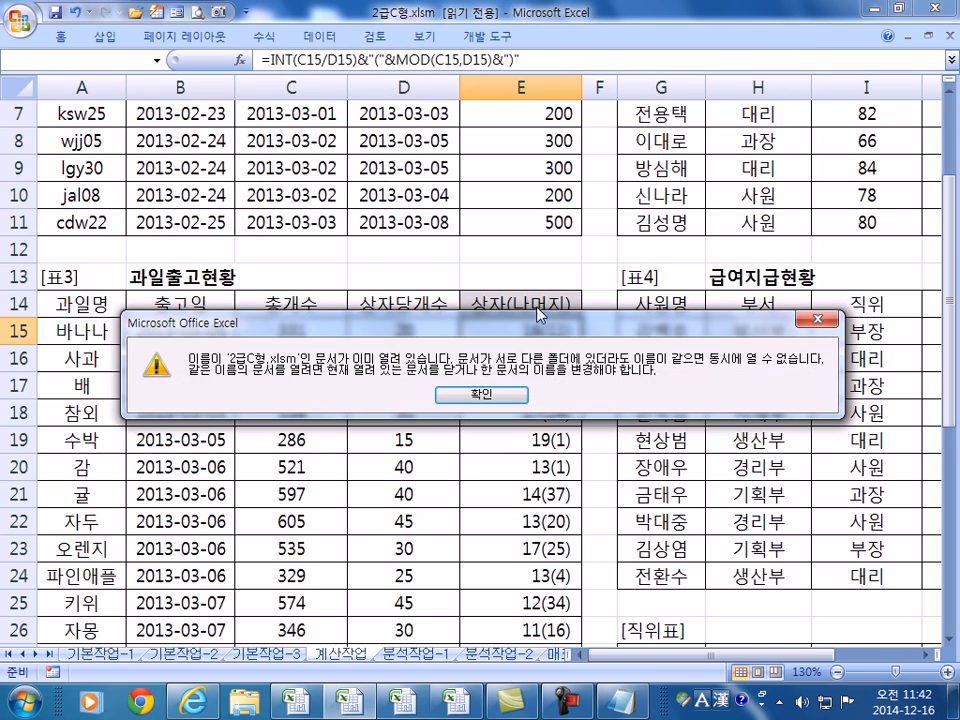
- Dismiss the already-open warning, scroll to the sheet top, and show the Windows Start menu
click(488, 398)
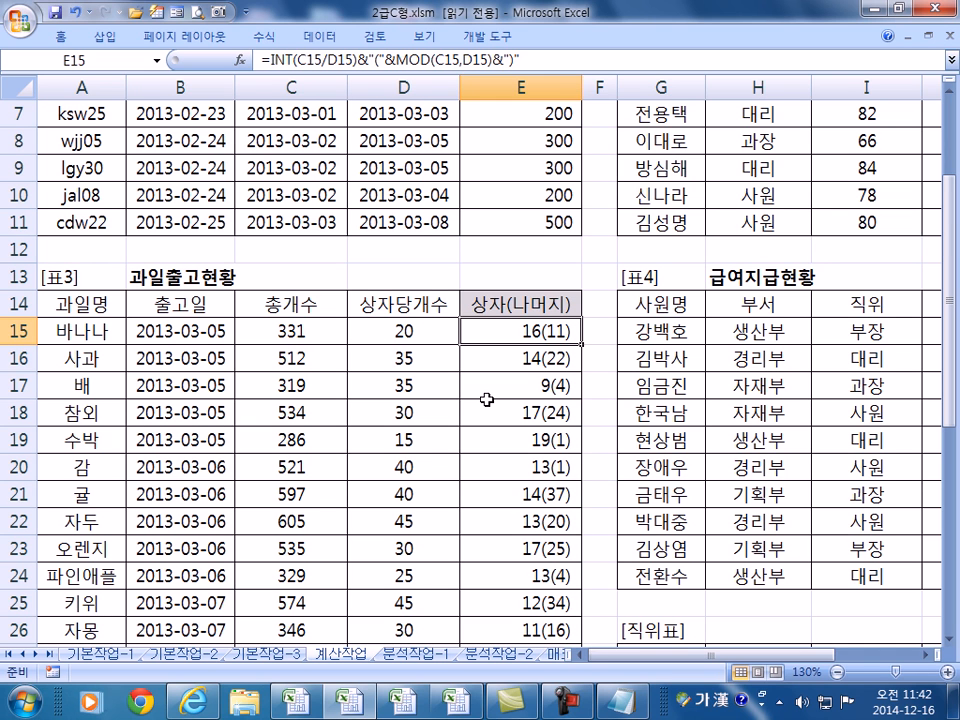
scroll(465, 405, up, 2)
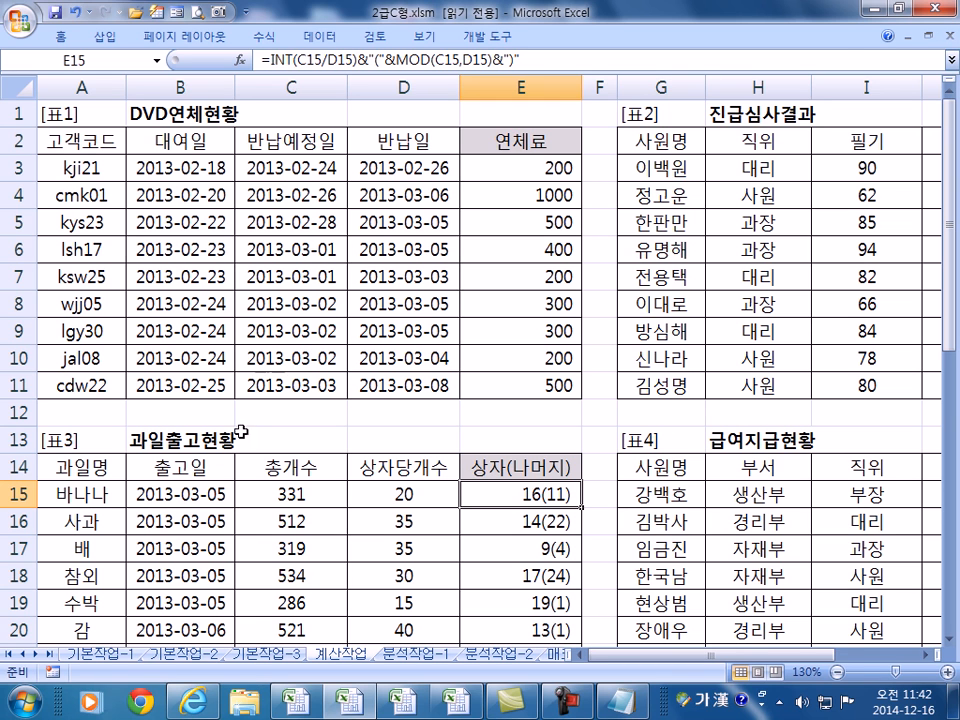
click(26, 698)
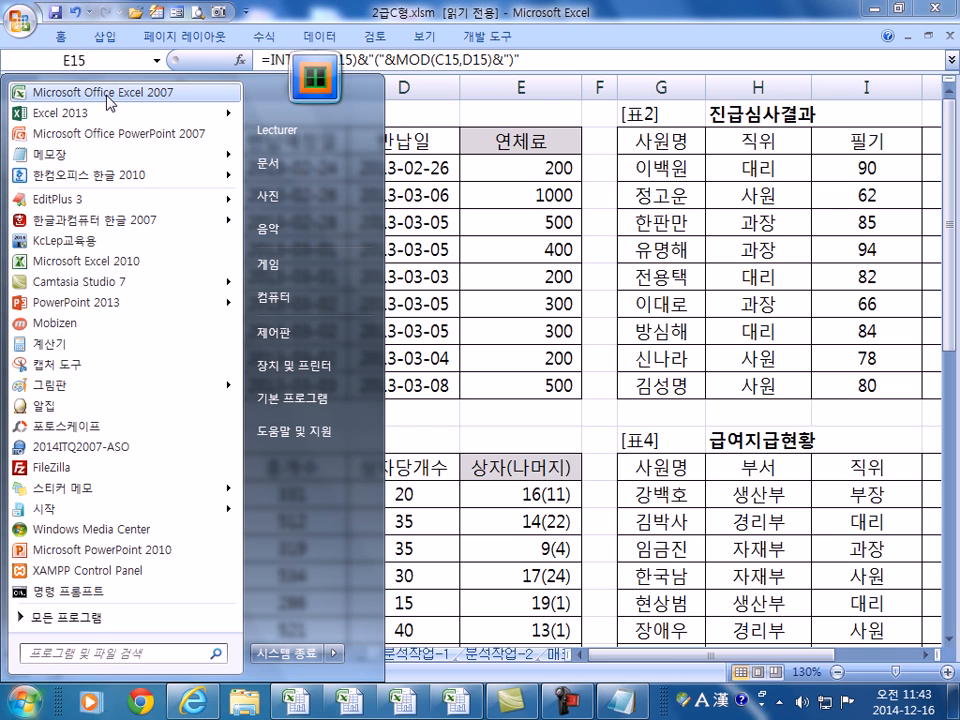
- Launch Excel 2007 and open 2급C형.xlsm from the 컴활2급자격 합격모의고사 folder
click(110, 100)
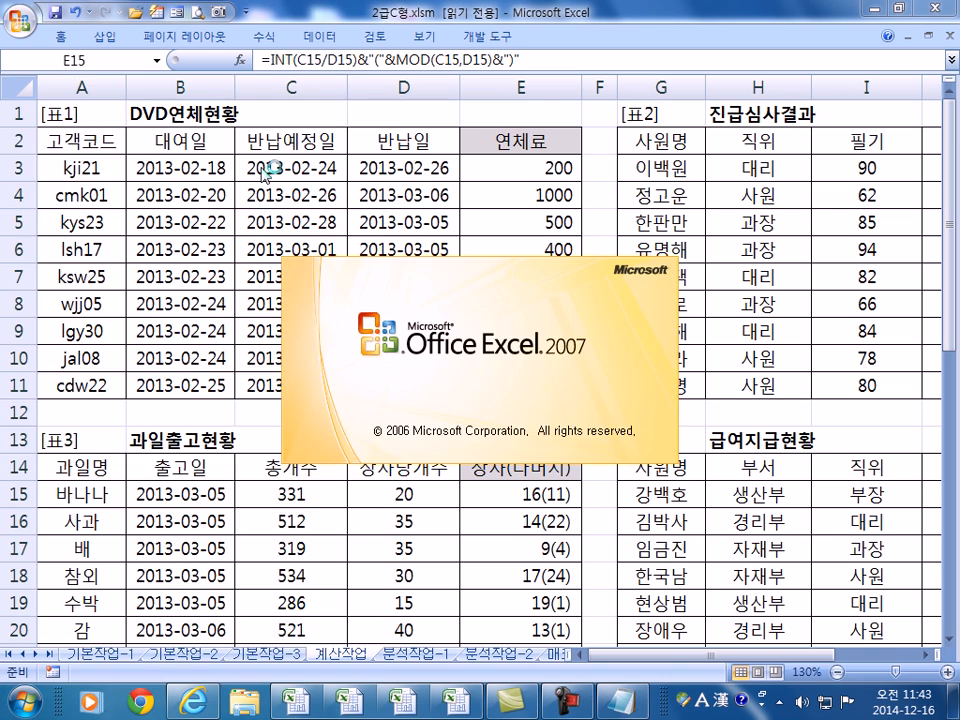
click(135, 12)
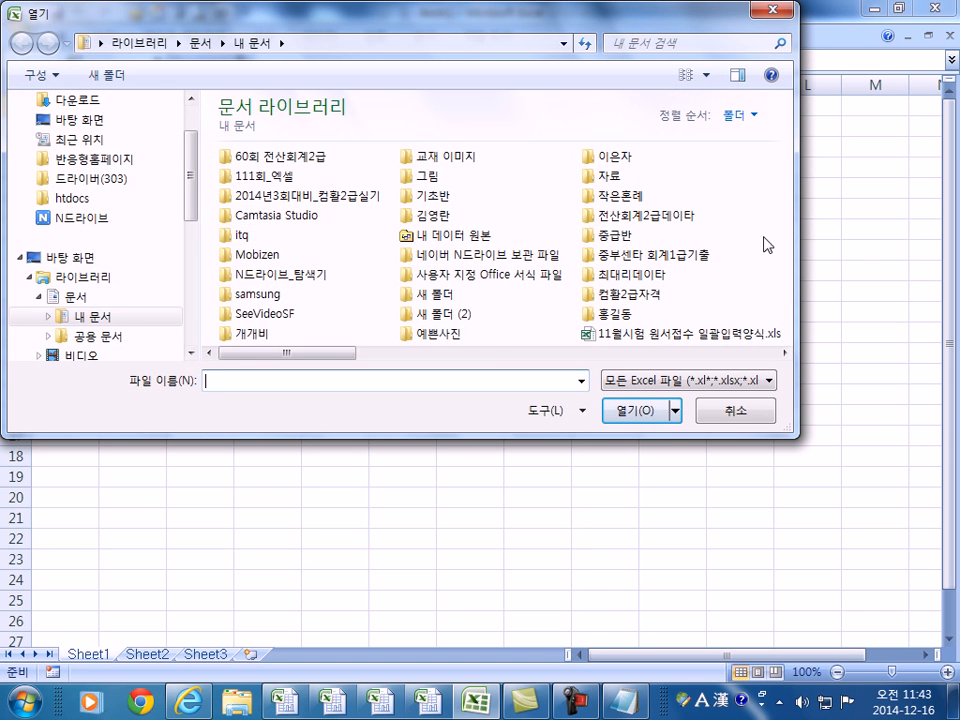
scroll(634, 303, down, 1)
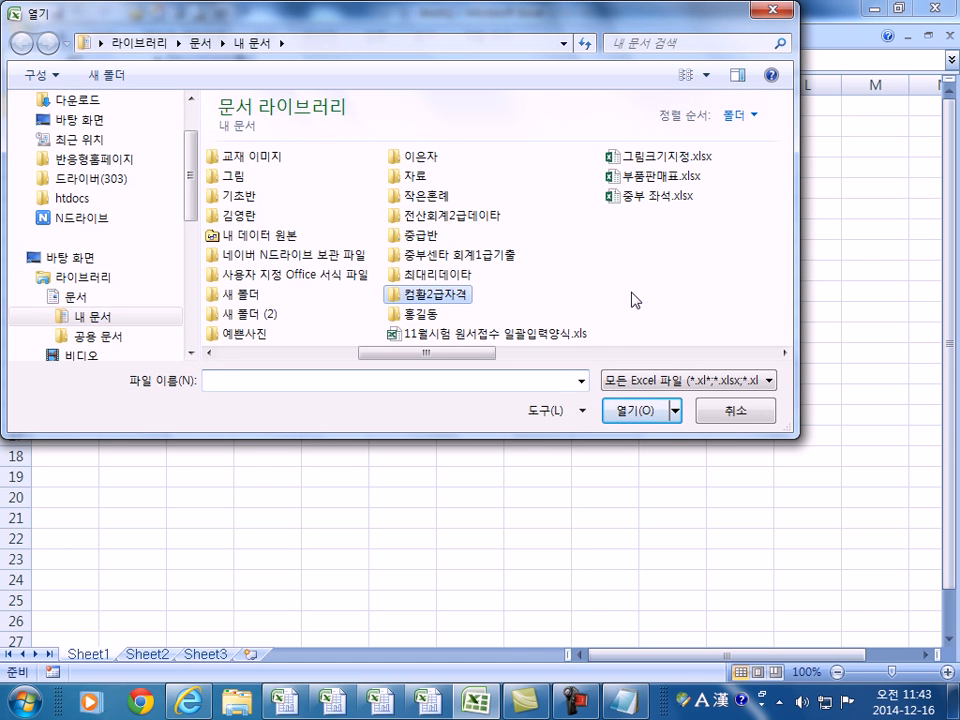
double_click(456, 300)
double_click(260, 157)
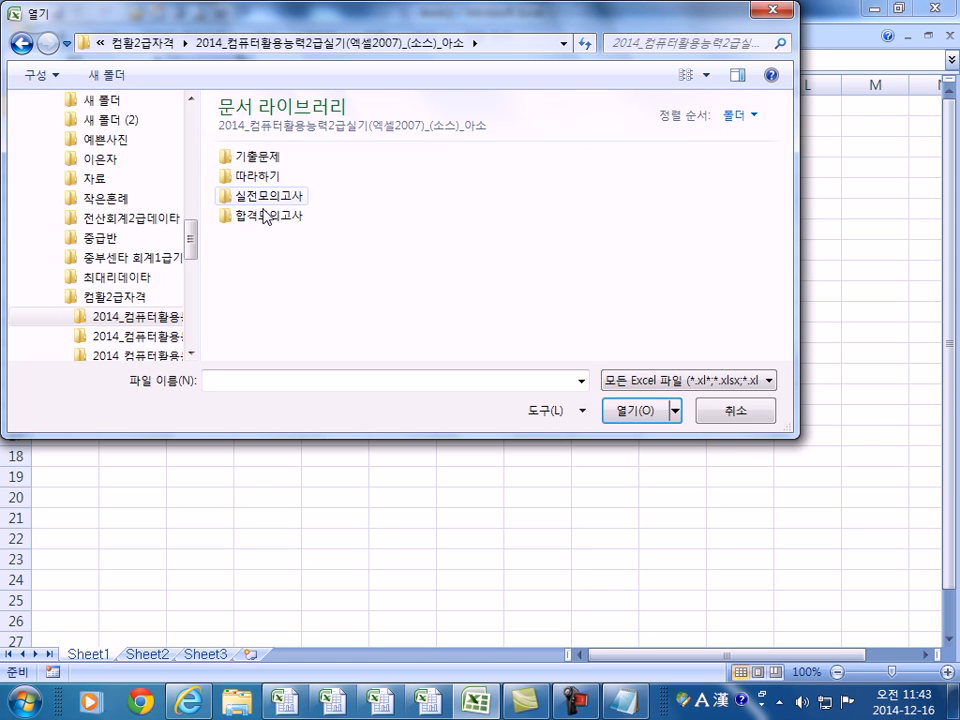
double_click(262, 214)
click(265, 197)
double_click(264, 197)
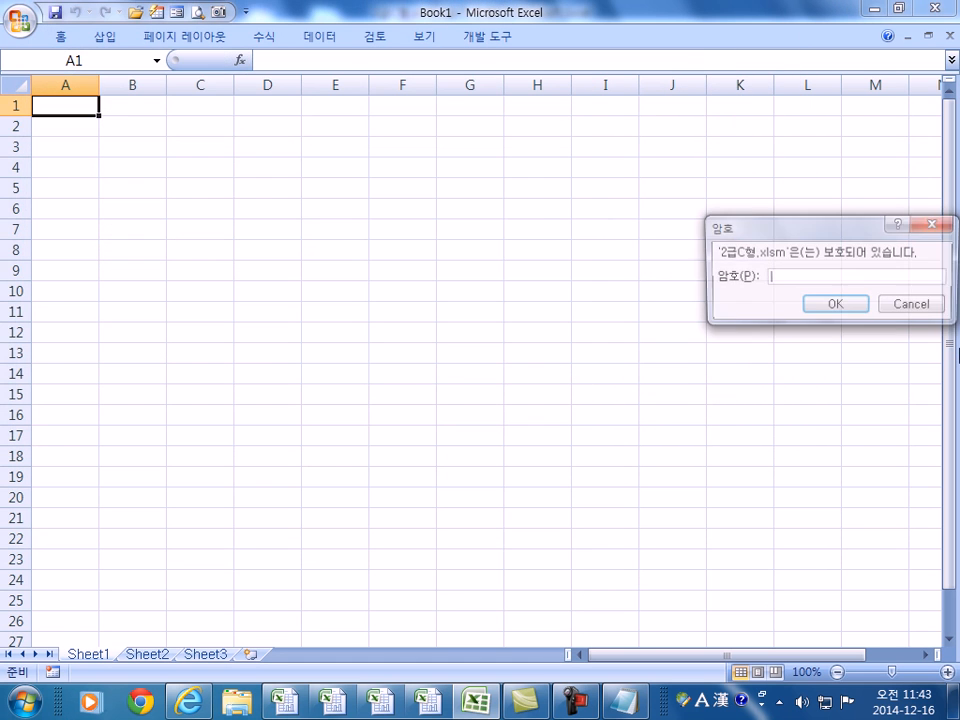
- Enter the workbook password and switch to the 계산작업 sheet
text(****)
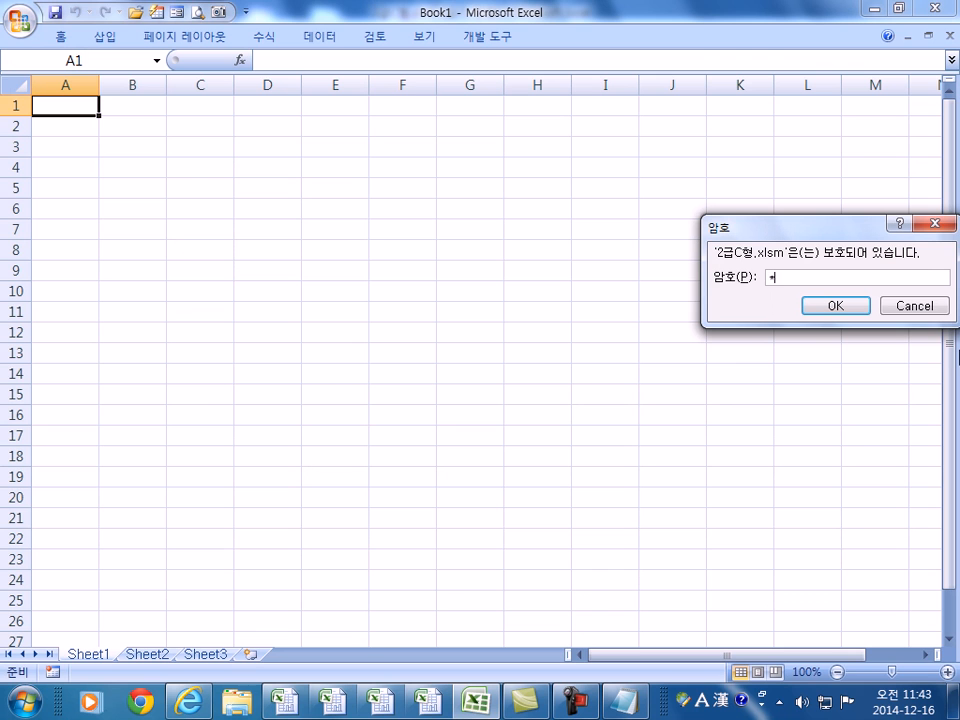
text(***)
key(Return)
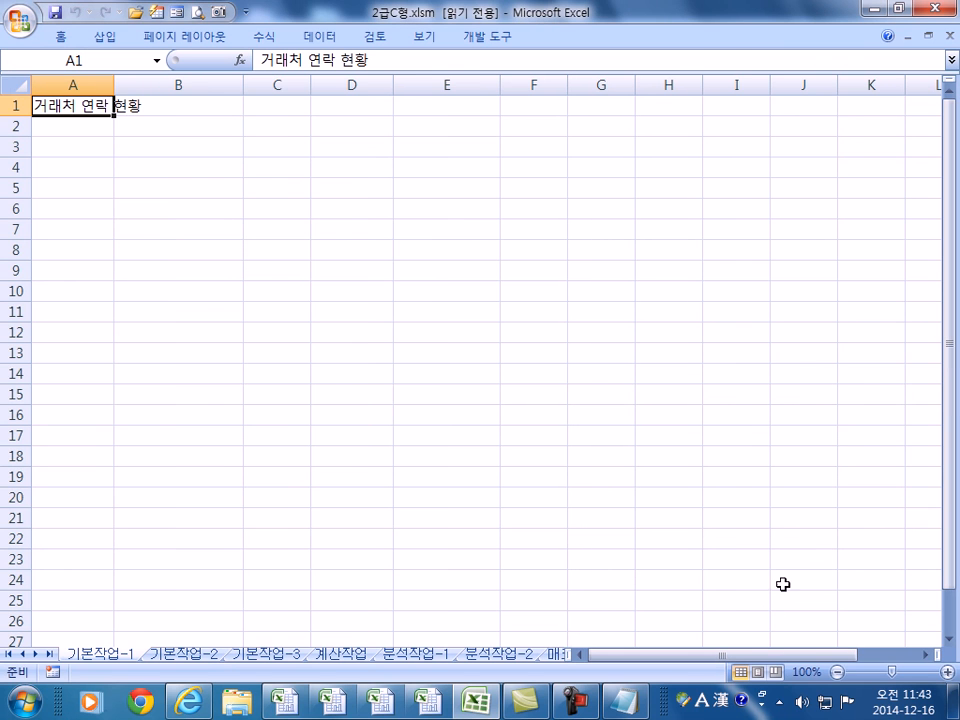
click(338, 655)
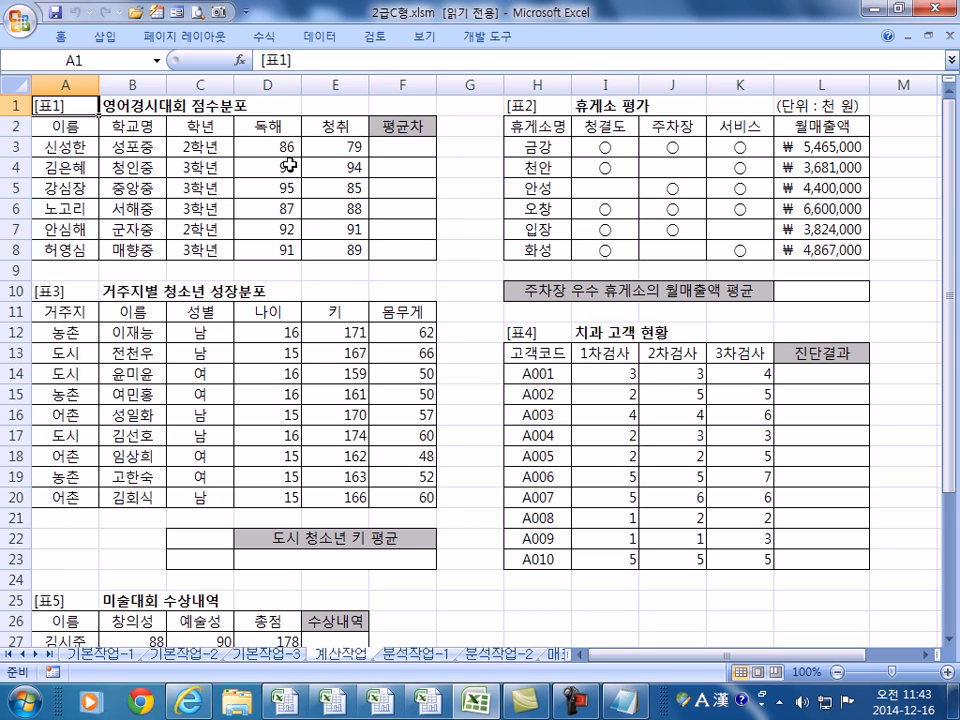
- Fill D5's reading score 95 with yellow from the right-click mini toolbar, then select F9
click(469, 202)
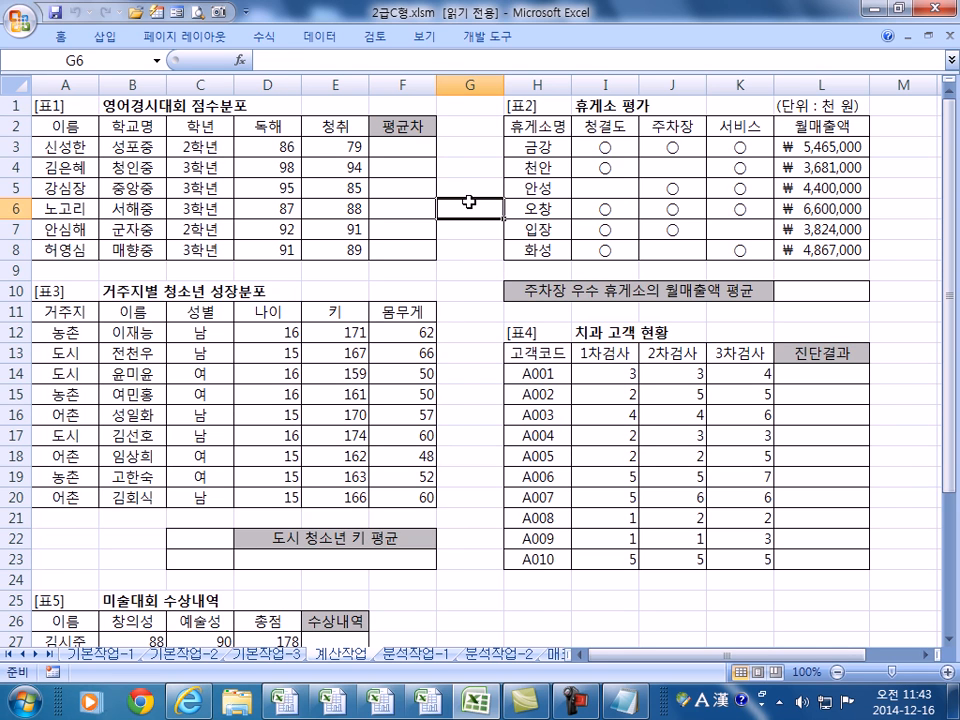
click(469, 191)
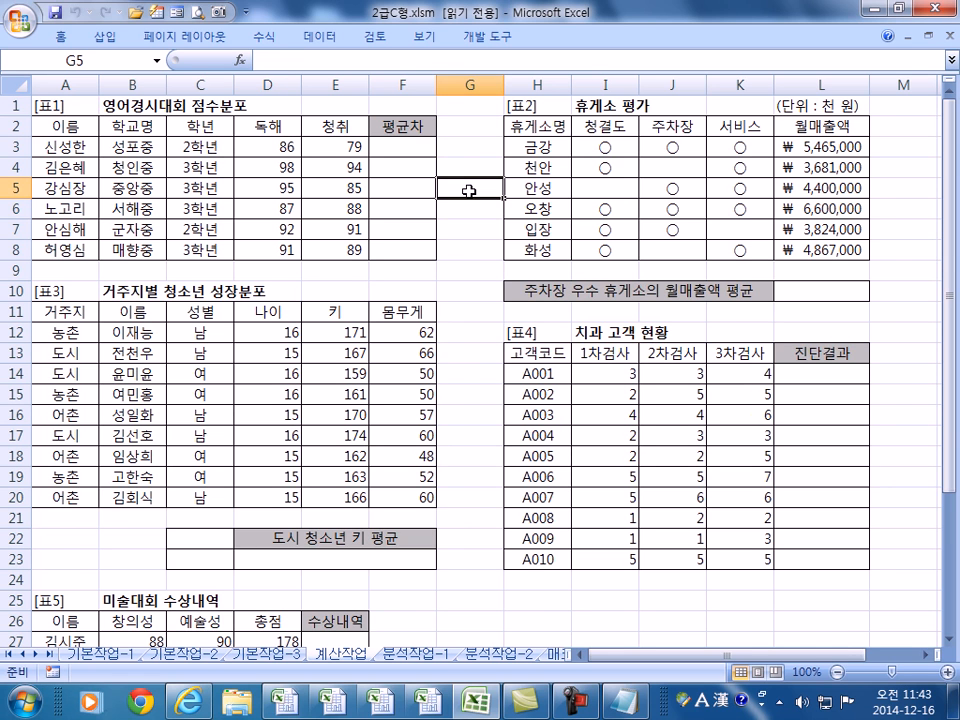
click(66, 104)
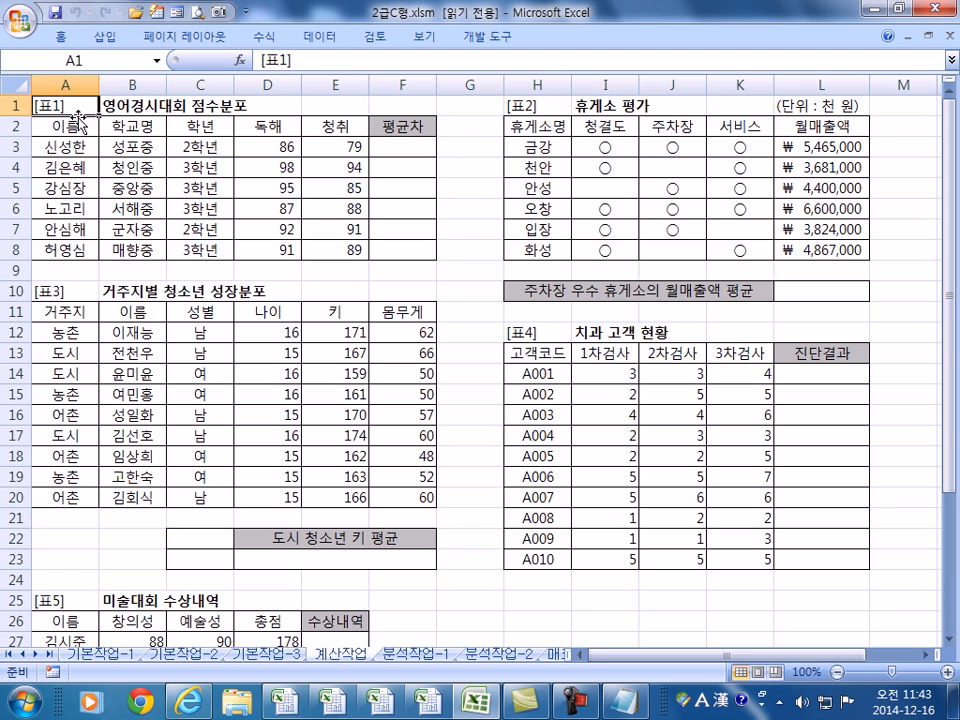
scroll(77, 121, up, 4)
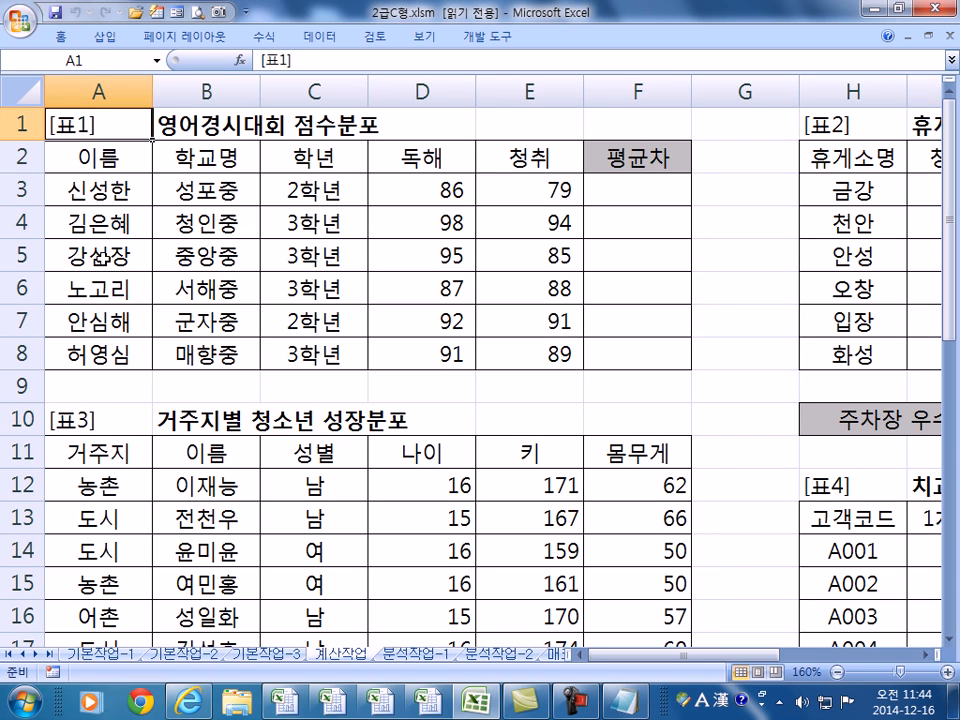
click(102, 258)
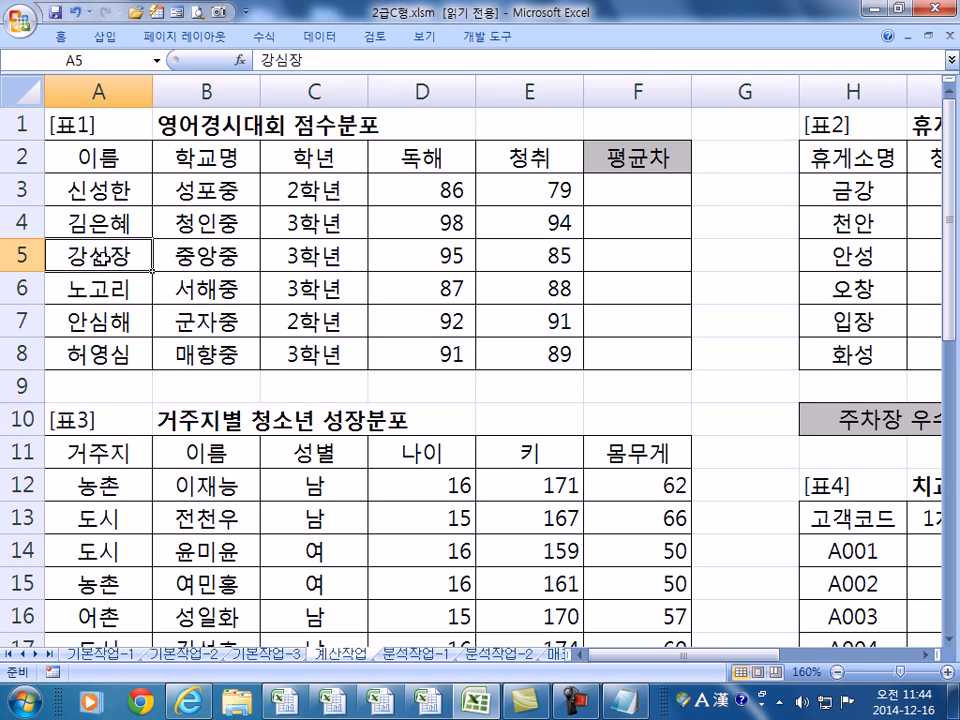
click(432, 255)
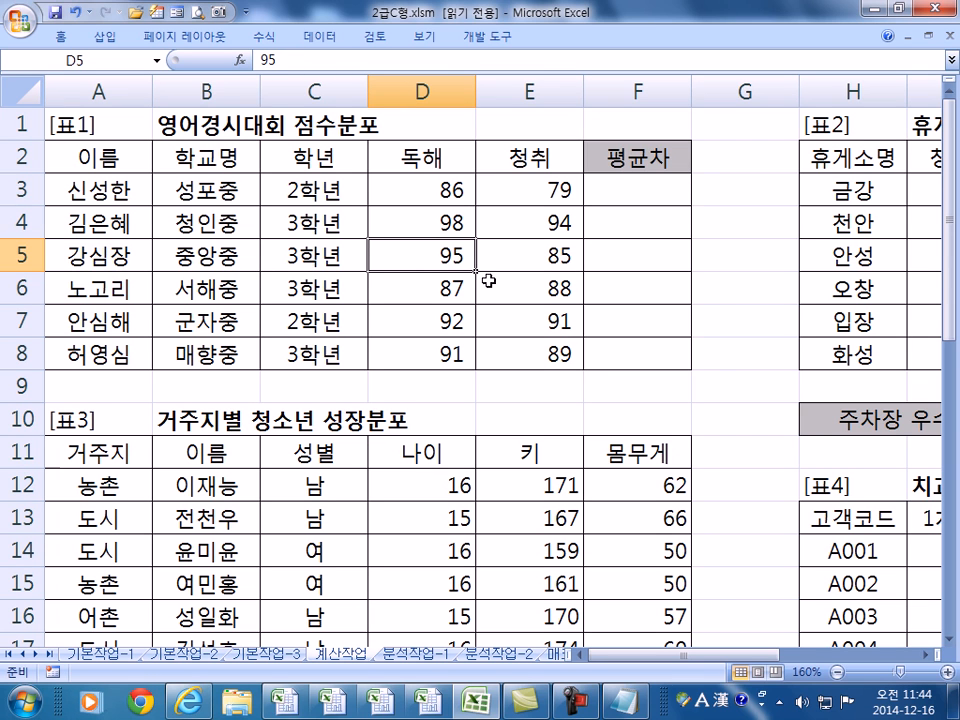
right_click(452, 257)
click(553, 228)
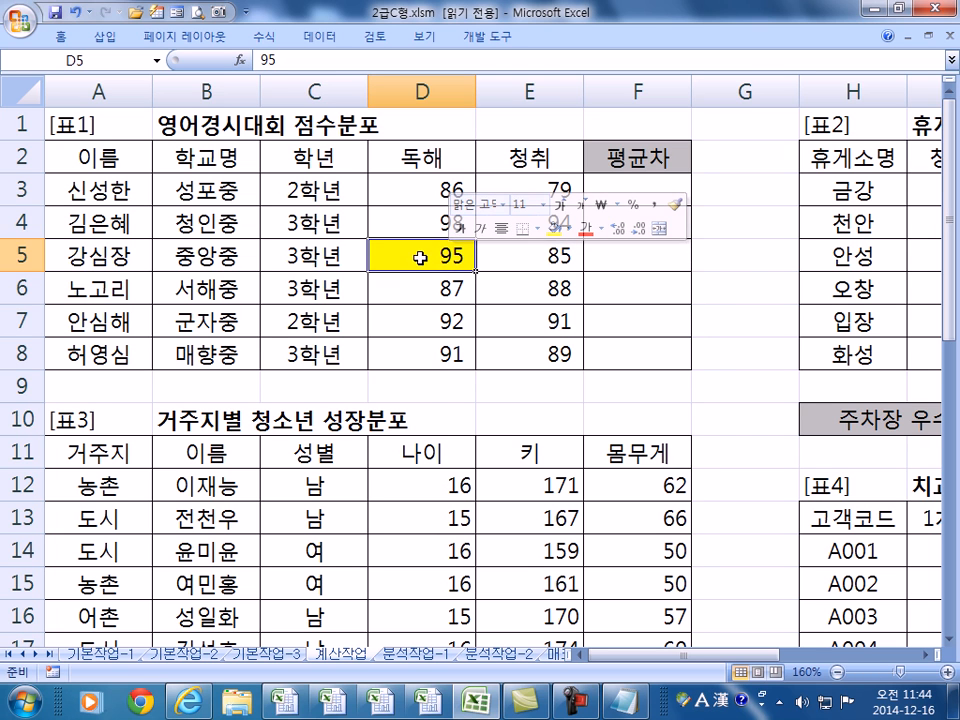
click(745, 260)
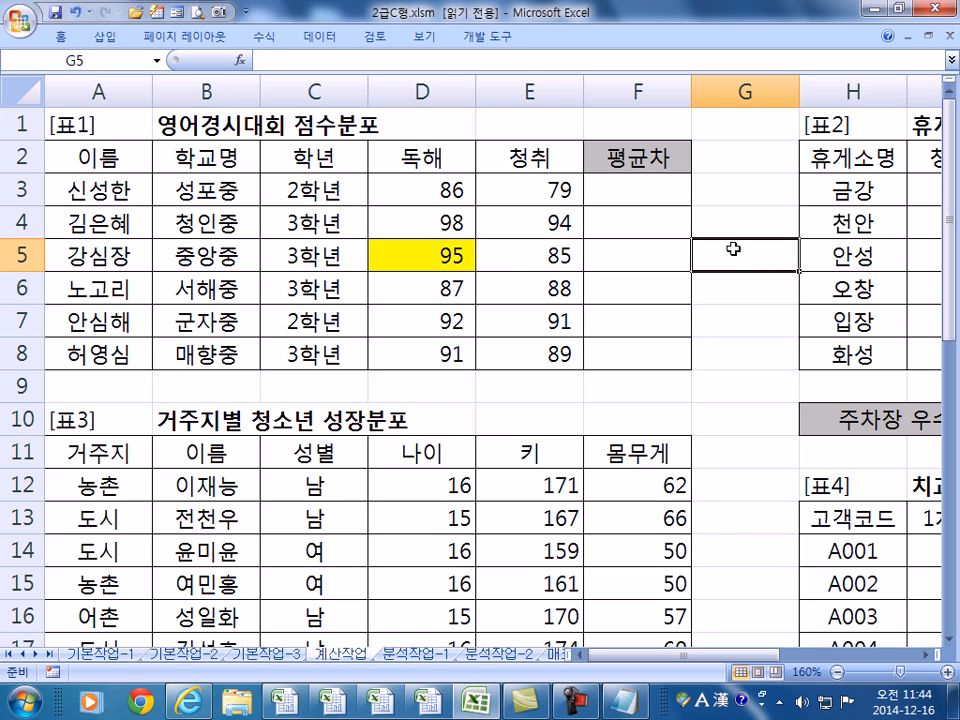
click(617, 390)
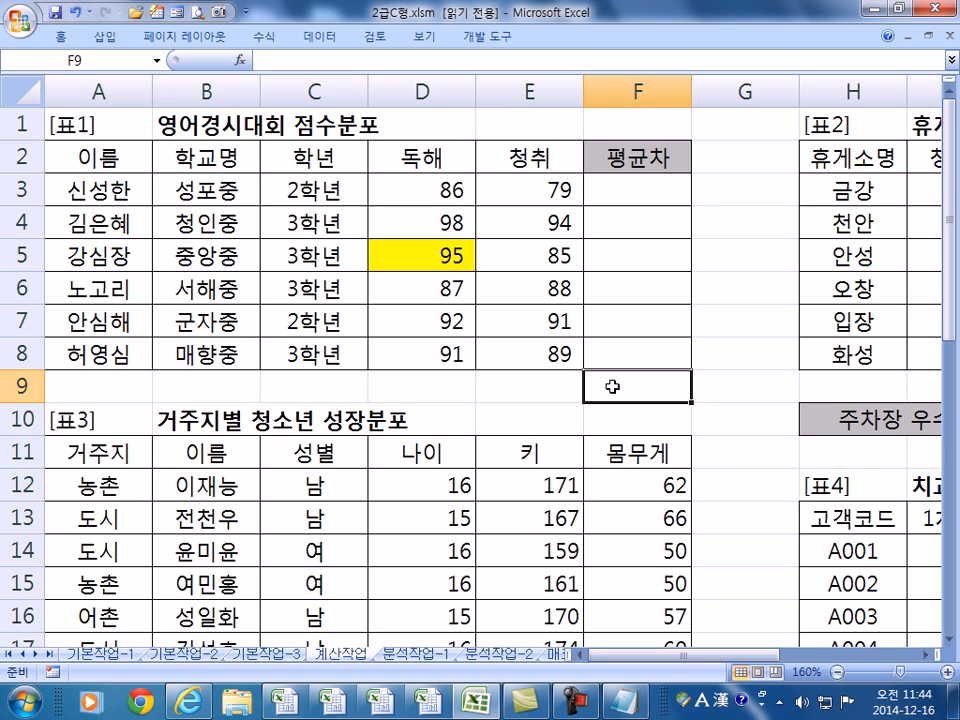
- Enter =VLOOKUP(A5,A3:E8,4,0) in F9 to look up A5's reading score
text(=)
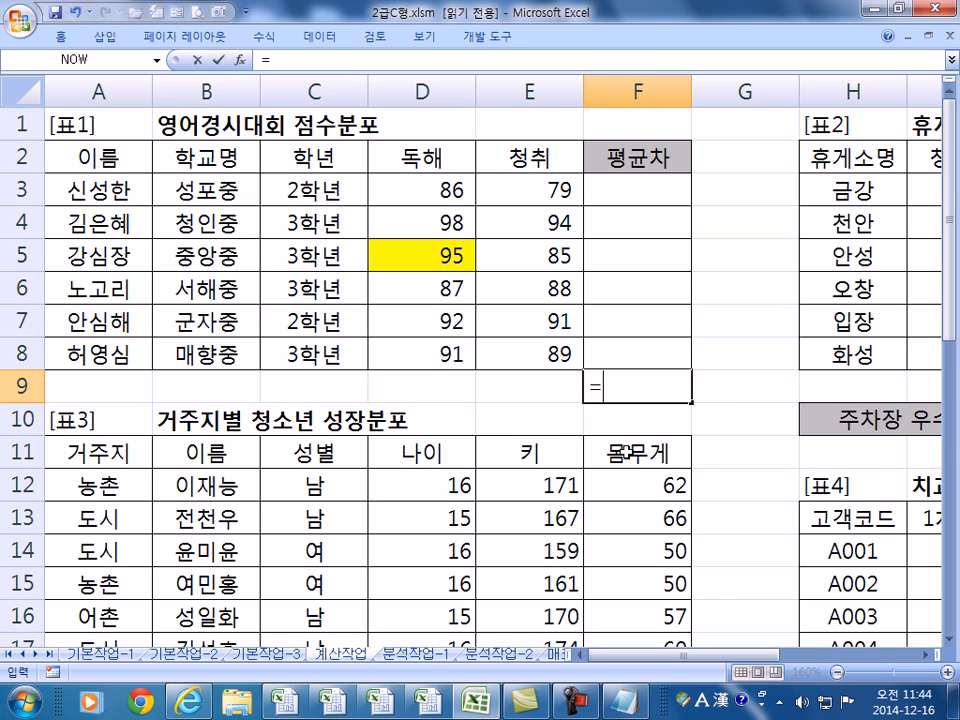
text(VL)
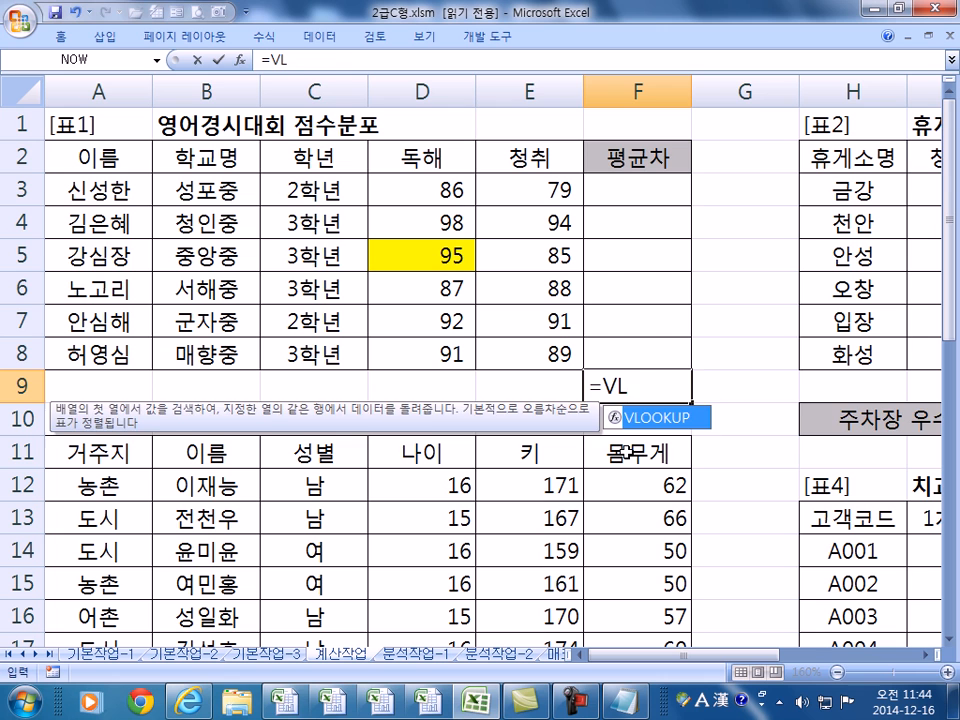
key(Tab)
click(110, 250)
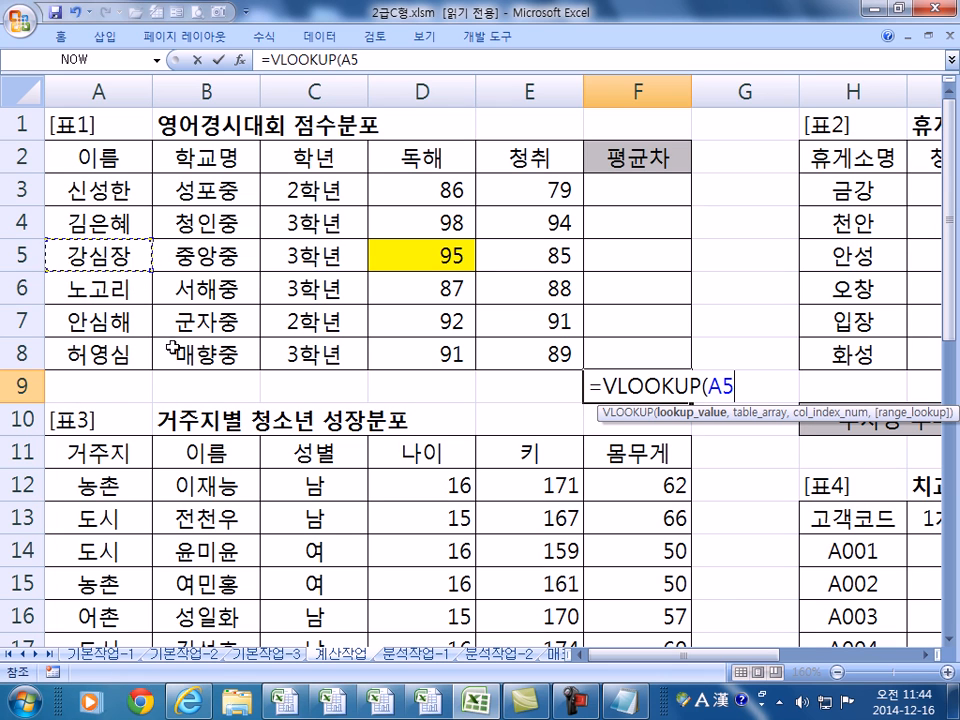
text(,)
drag(98, 190, 565, 355)
text(,)
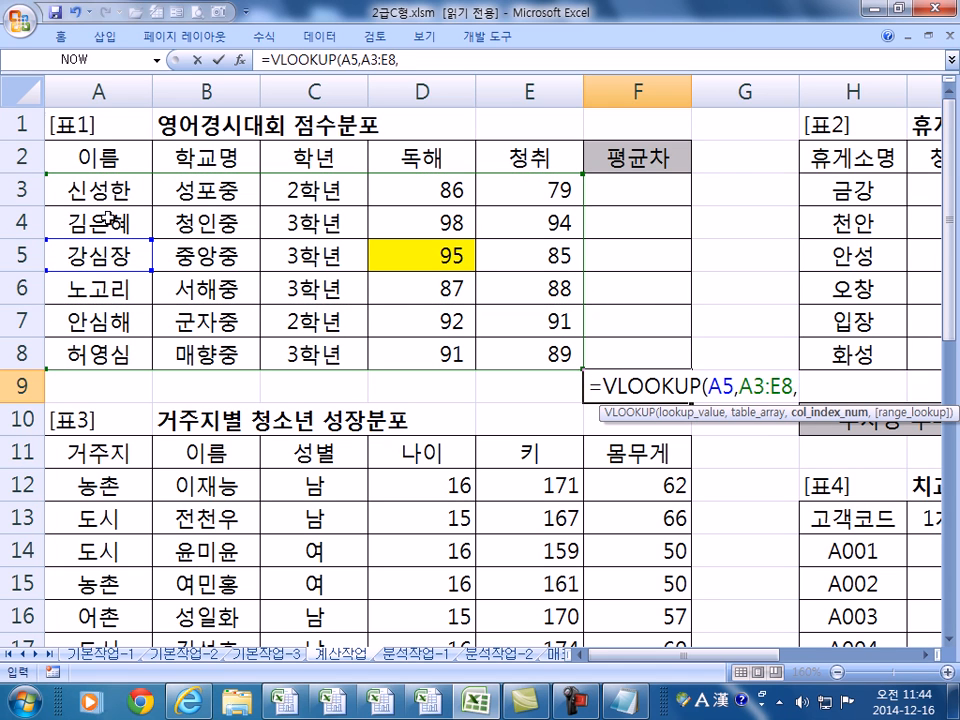
text(4,0)
key(Return)
- Try A3 as the lookup value, then undo to restore the result 95 and review the formula
double_click(693, 383)
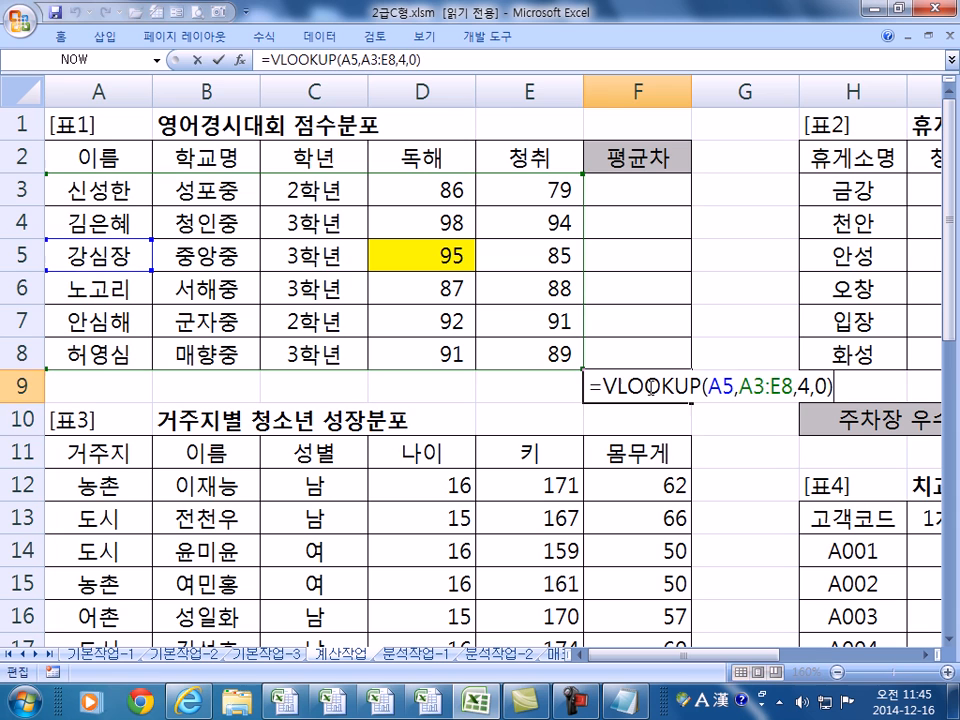
drag(707, 386, 734, 386)
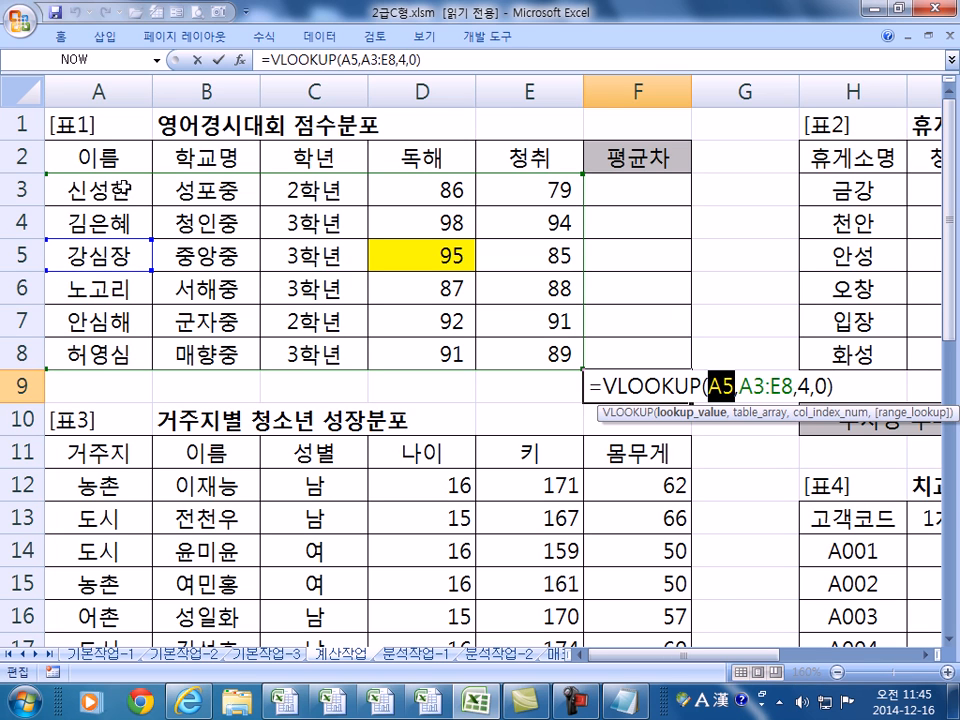
click(97, 188)
key(Return)
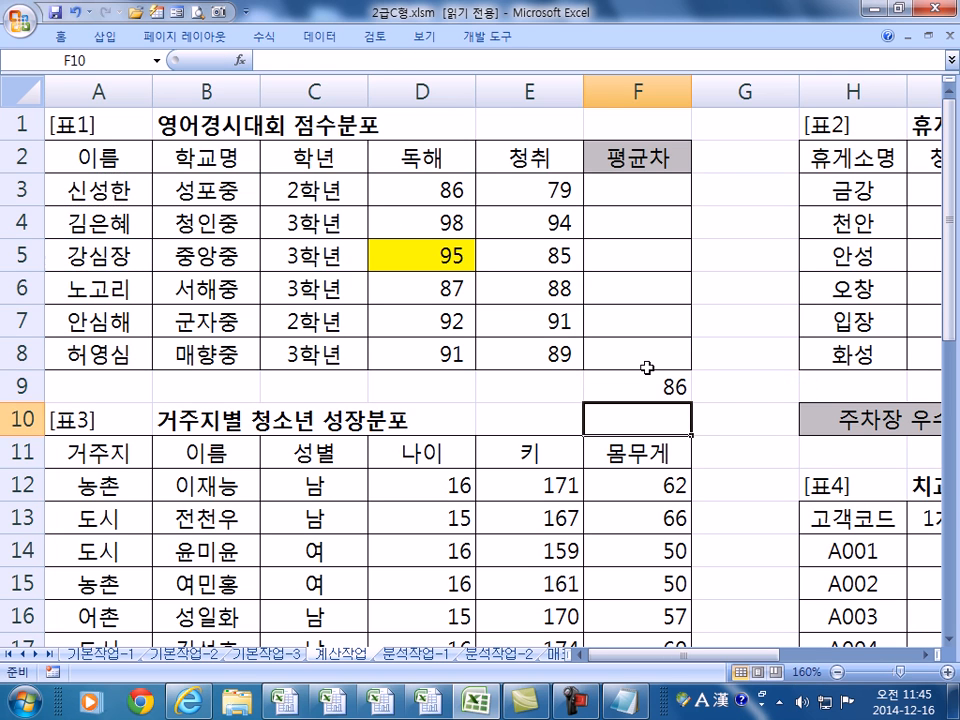
key(super)
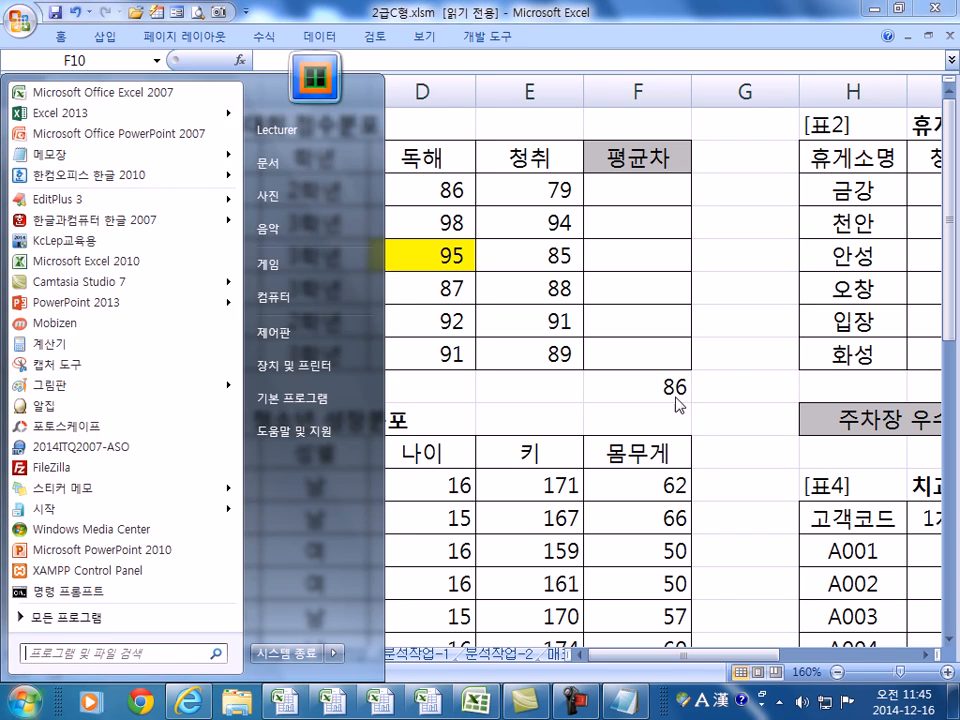
key(super)
key(ctrl+z)
key(F2)
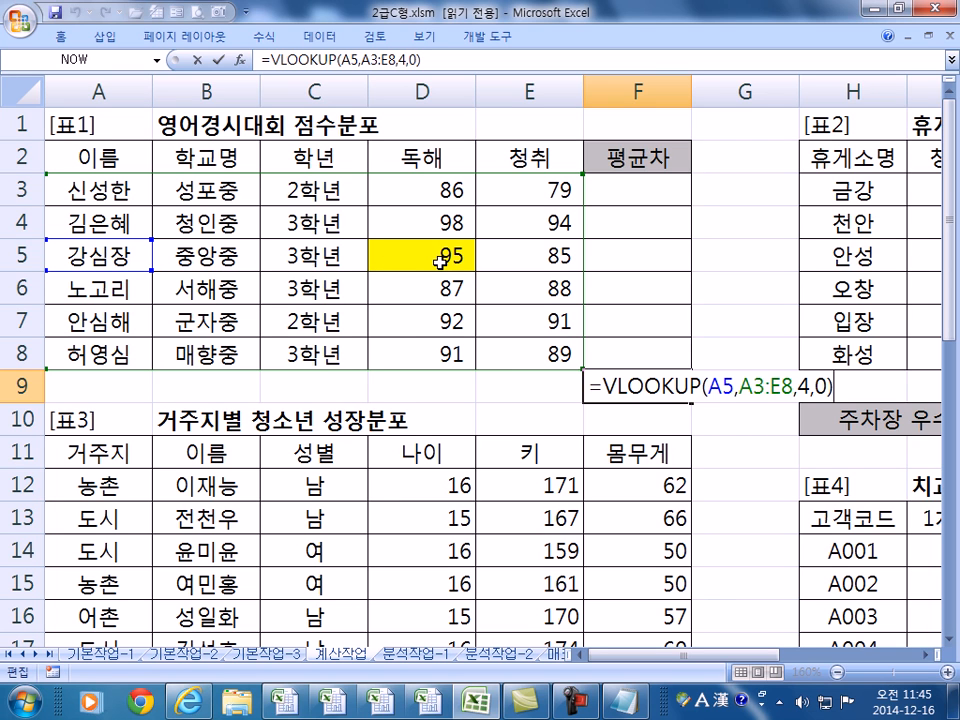
key(ctrl+Return)
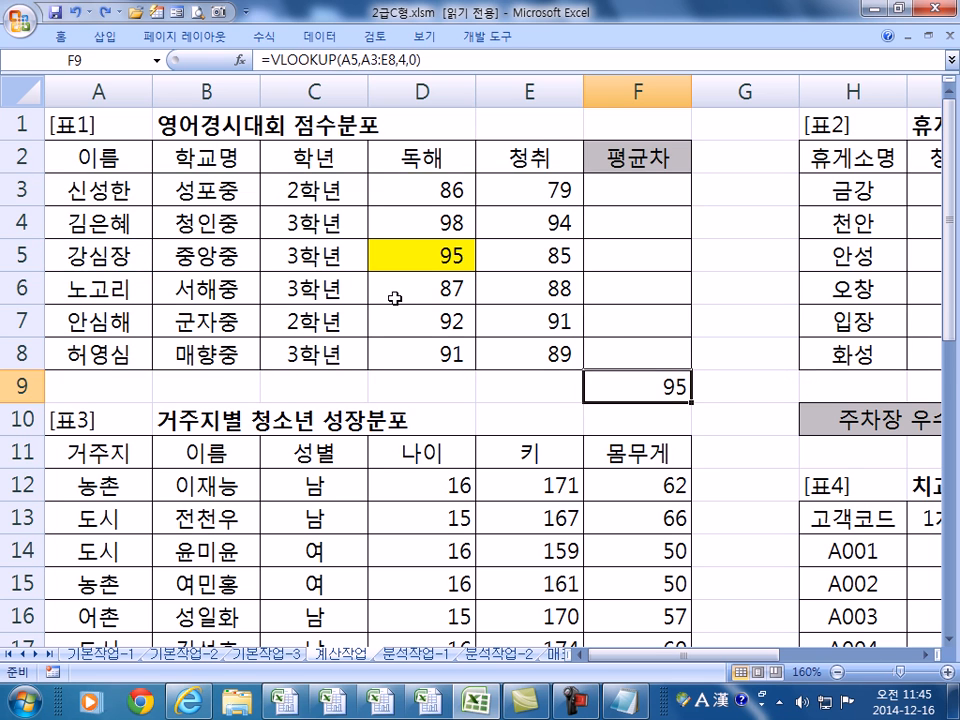
- Check the name 강심장 in A5, then delete the VLOOKUP formula from F9
scroll(388, 299, down, 1)
scroll(389, 300, up, 1)
click(86, 258)
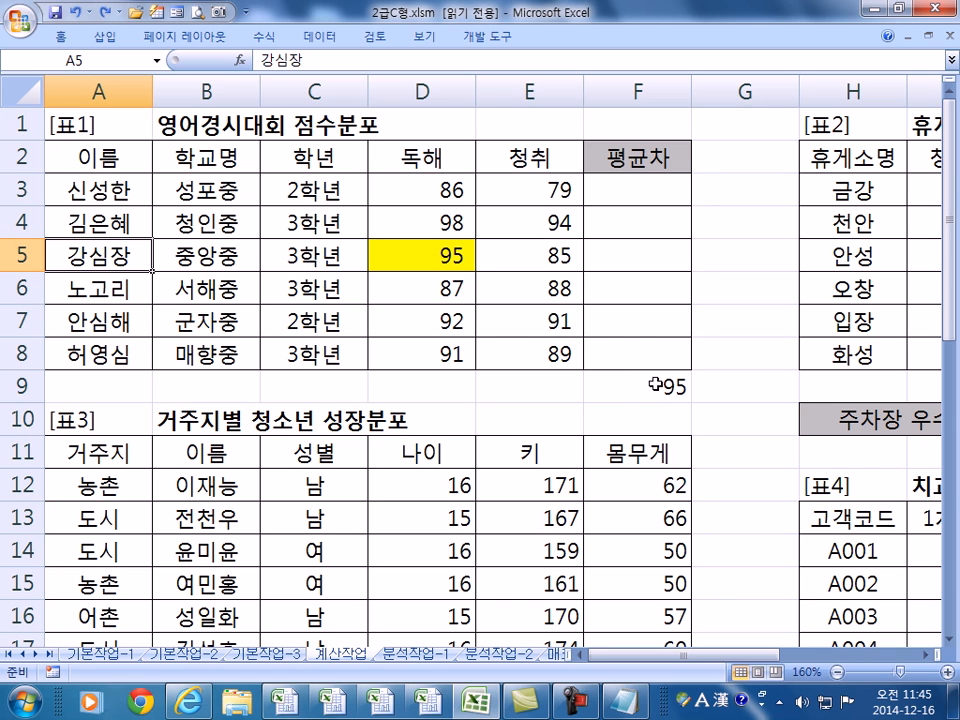
click(612, 398)
key(Delete)
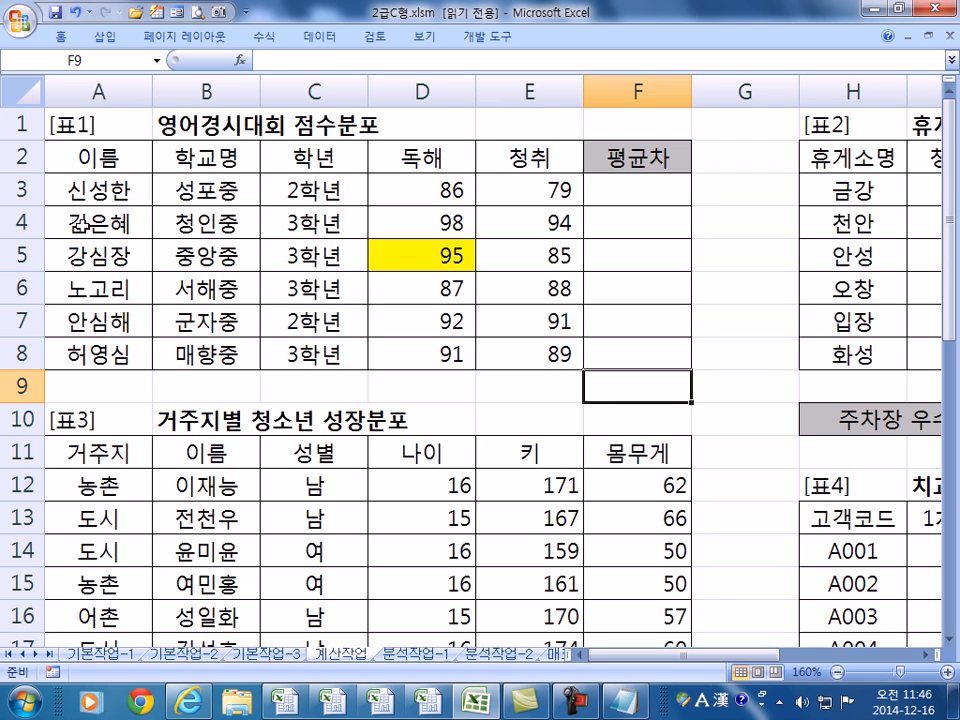
click(92, 253)
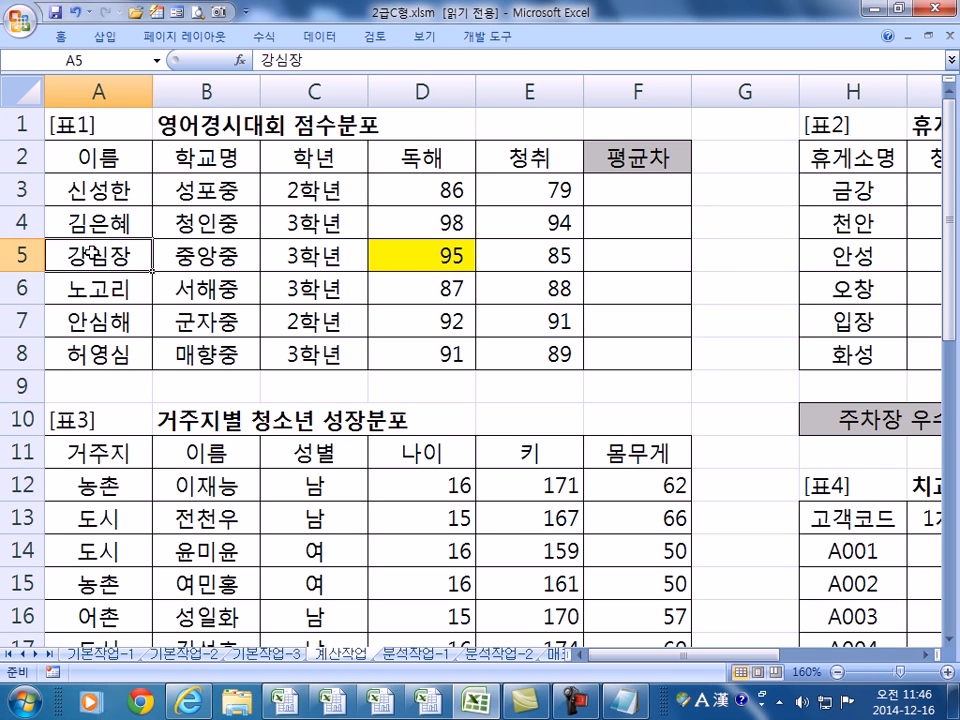
click(417, 260)
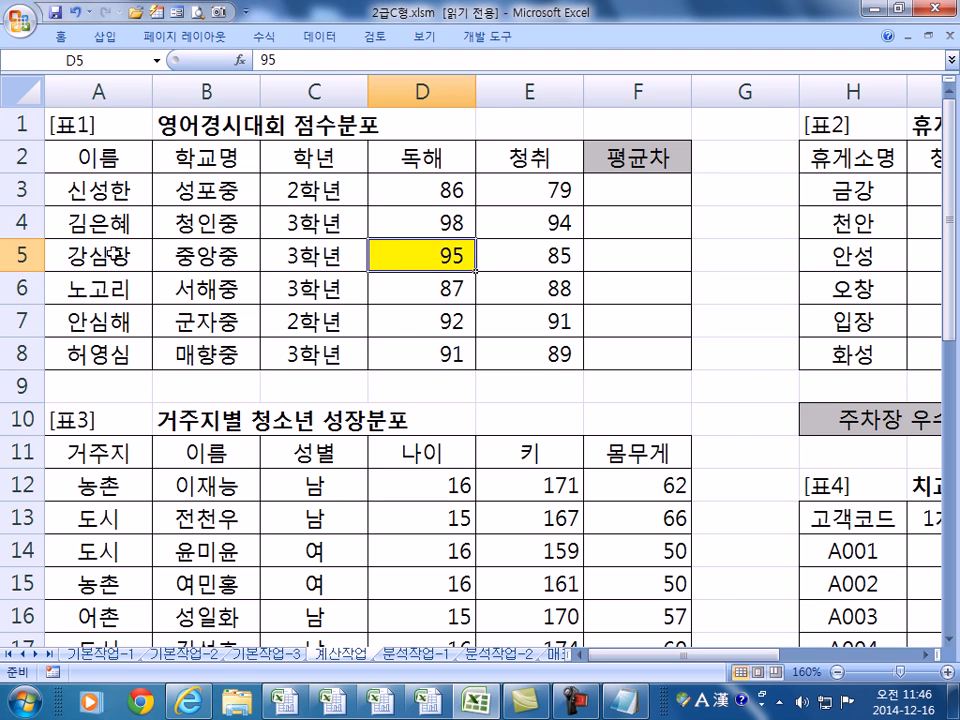
drag(82, 189, 407, 354)
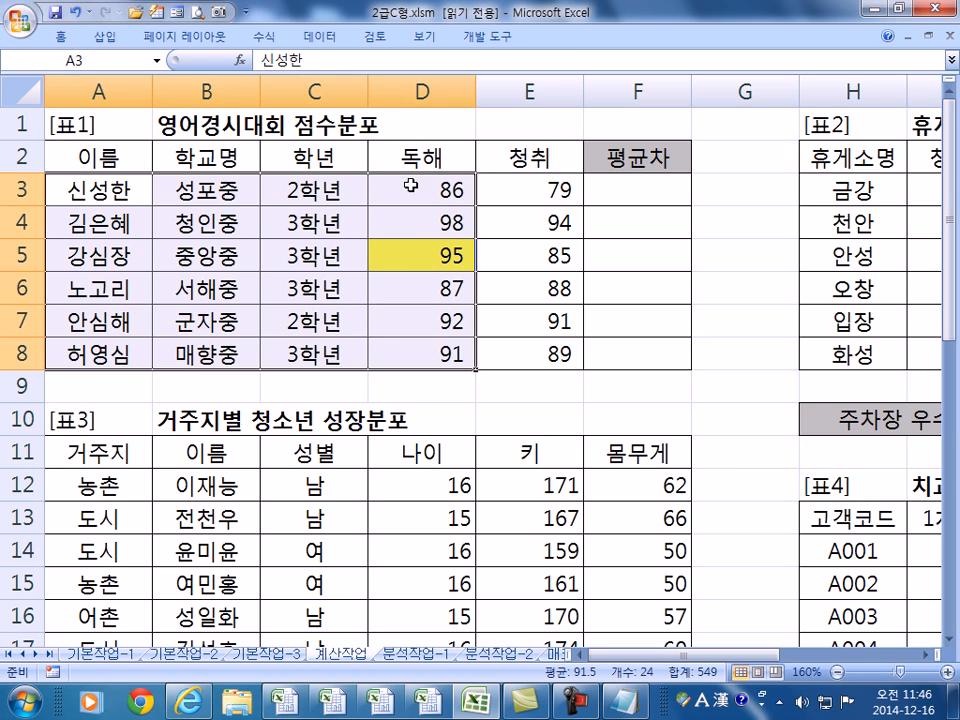
click(424, 256)
click(96, 267)
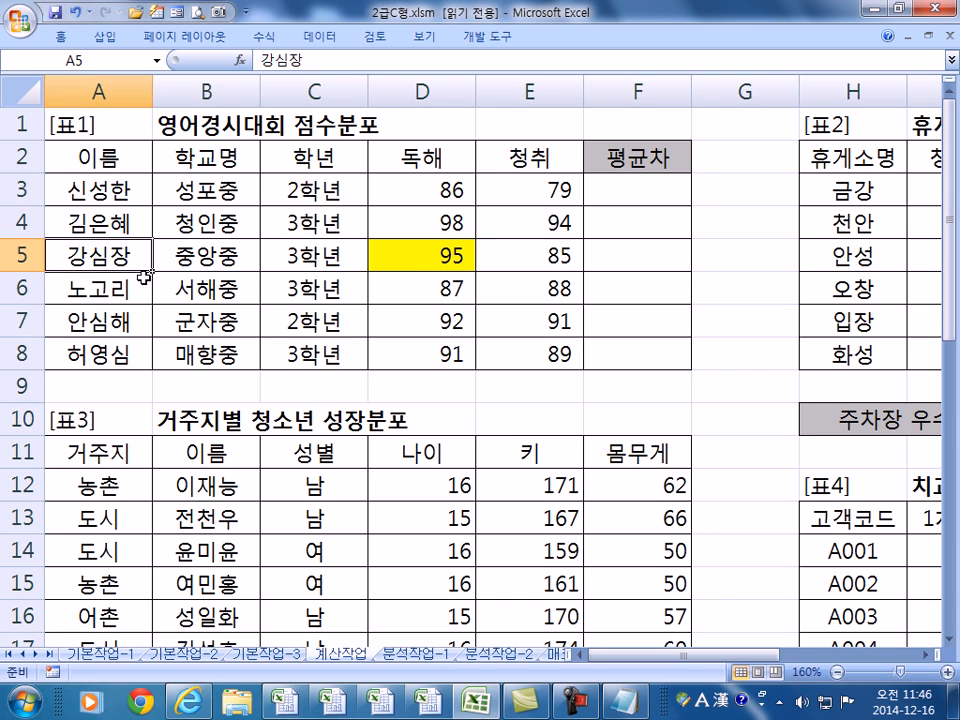
click(380, 250)
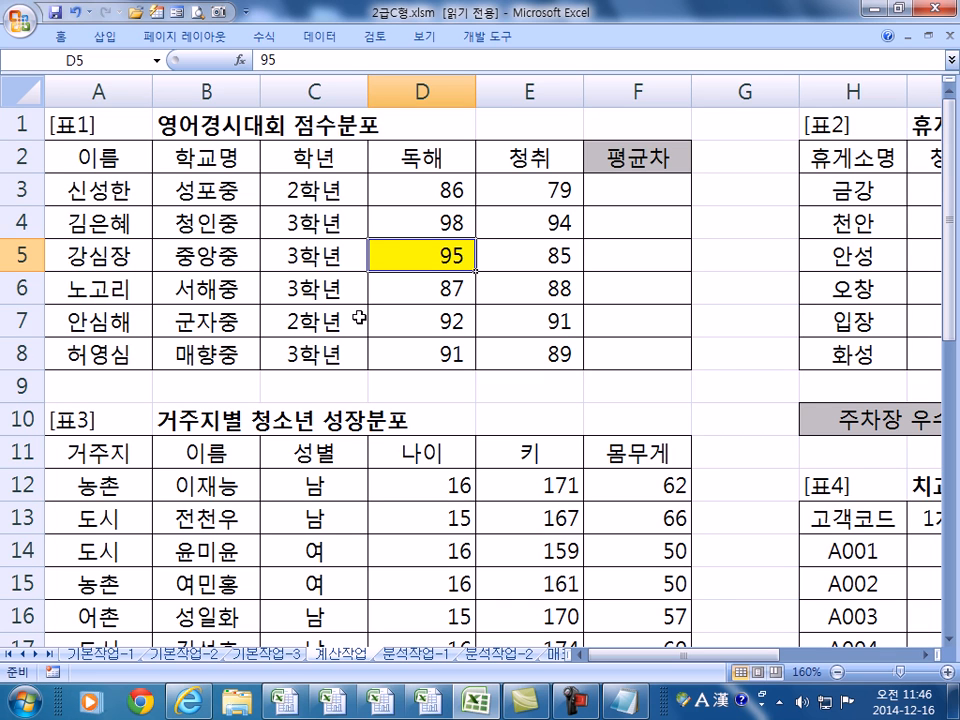
- Enter =MATCH(95,D3:D8,0) in F9
click(645, 396)
text(=)
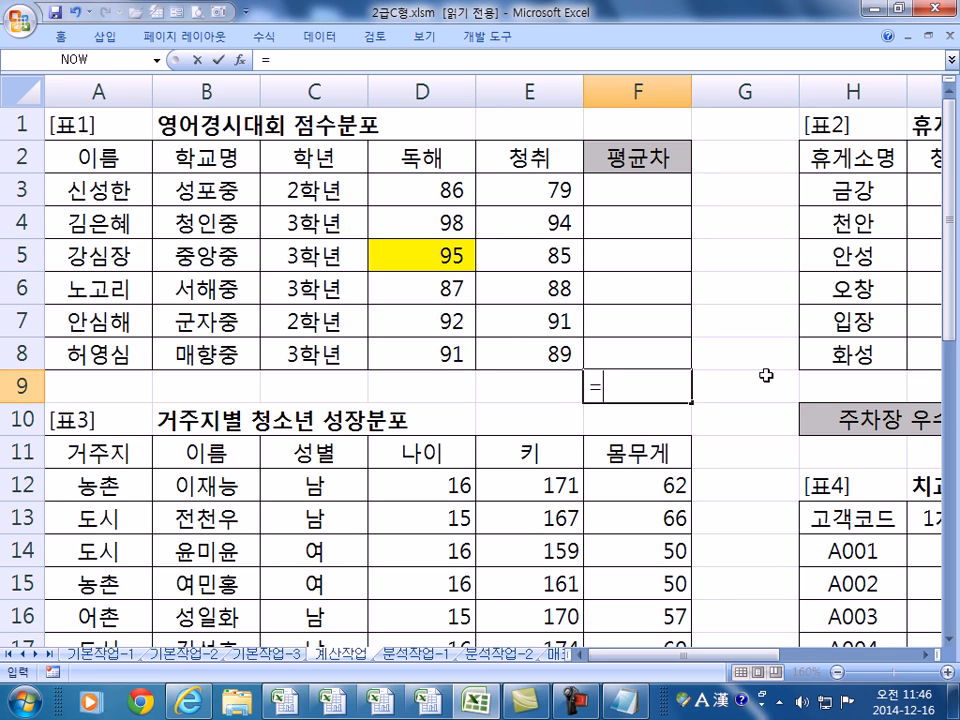
text(MATCH()
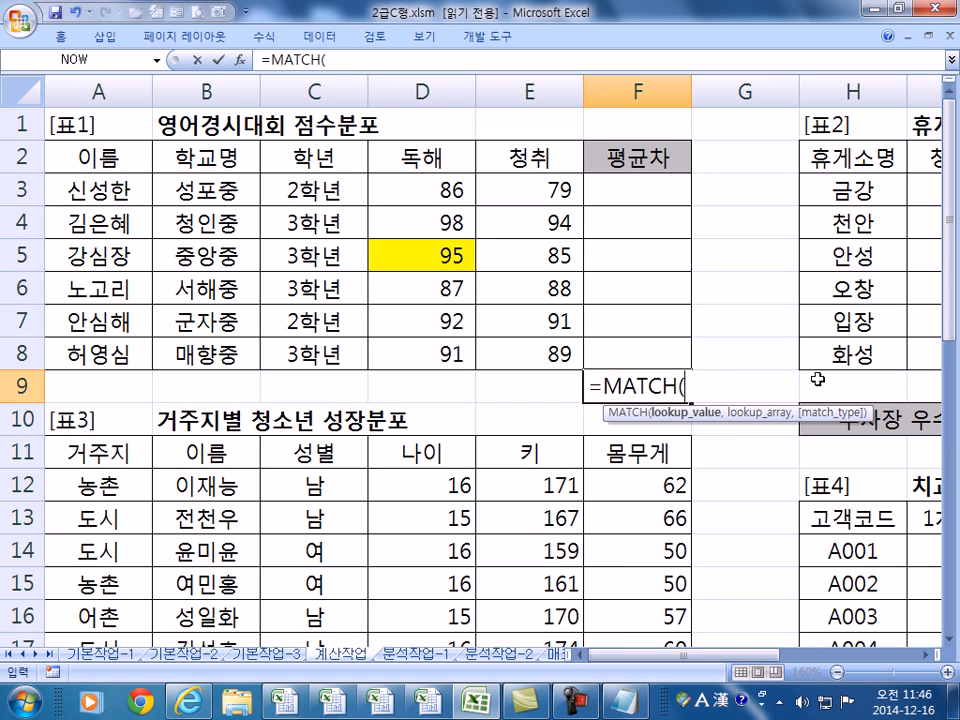
text(95)
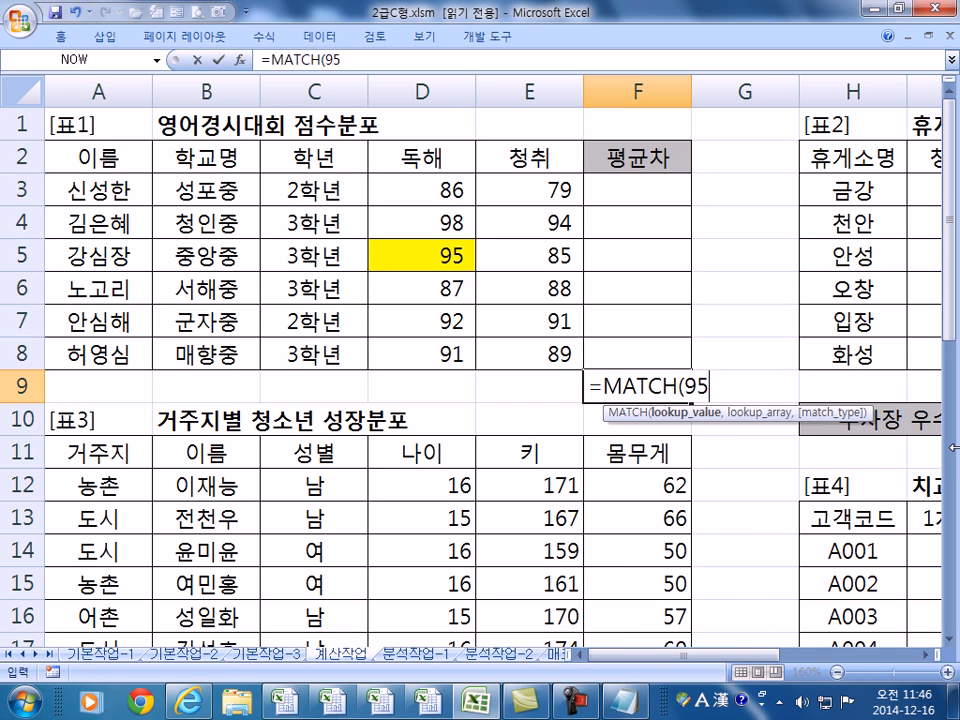
text())
key(BackSpace)
text(,)
drag(456, 190, 450, 349)
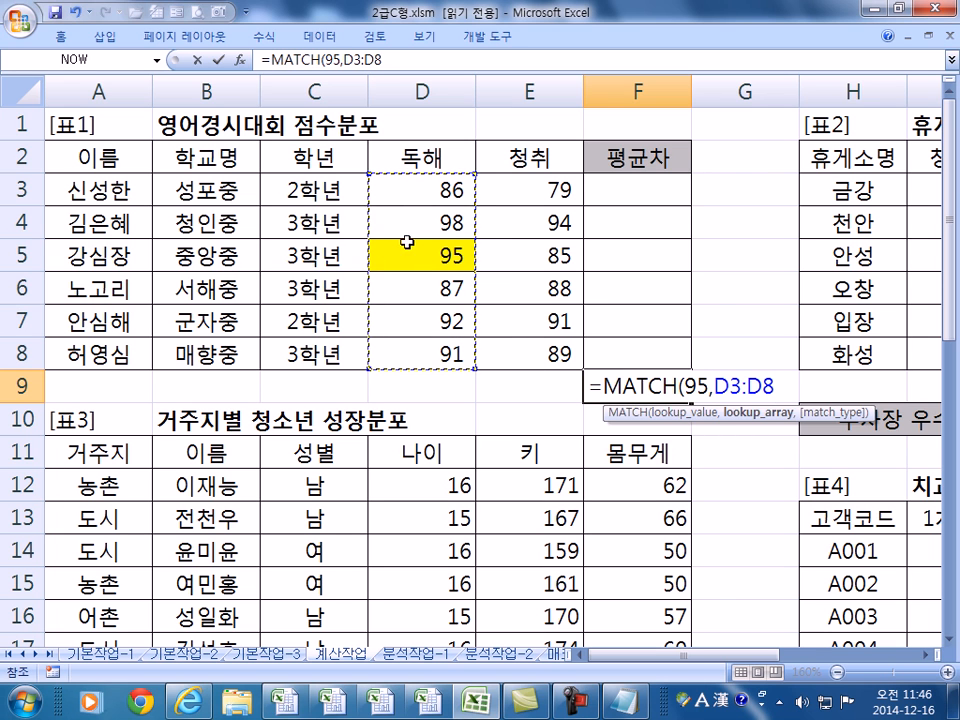
text(,0)
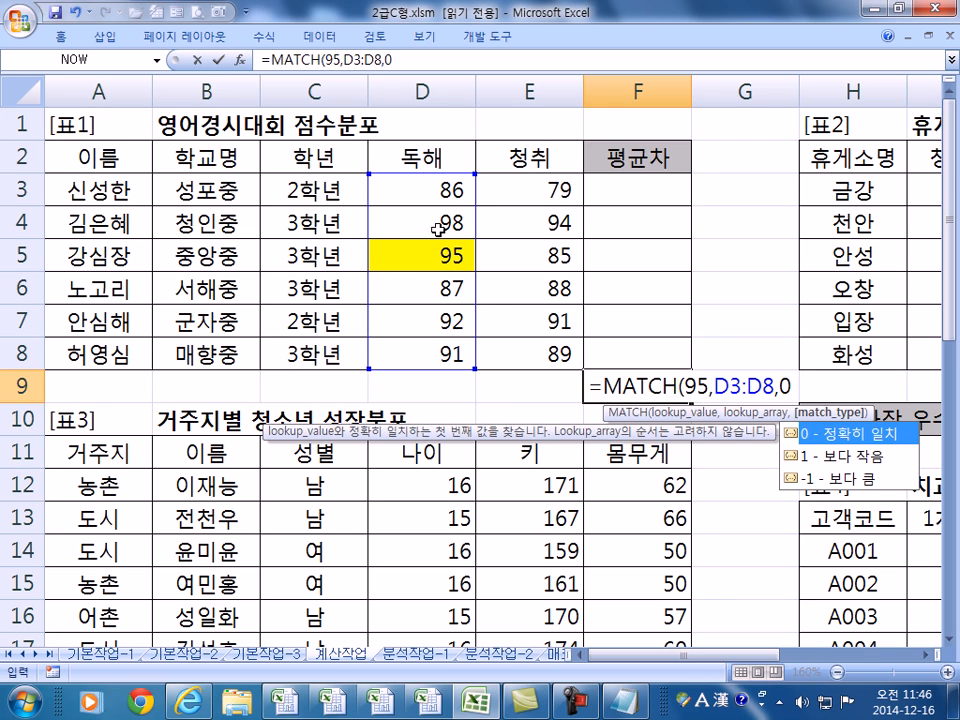
key(Return)
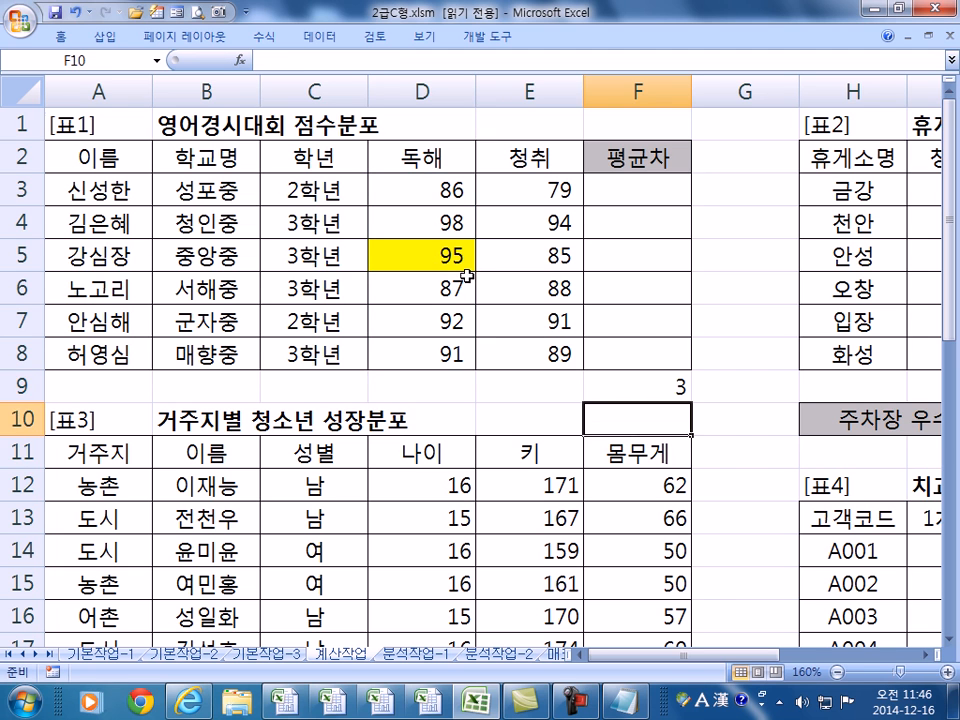
- Review the MATCH arguments, showing 95 is the third score in D3:D8
click(656, 394)
key(F2)
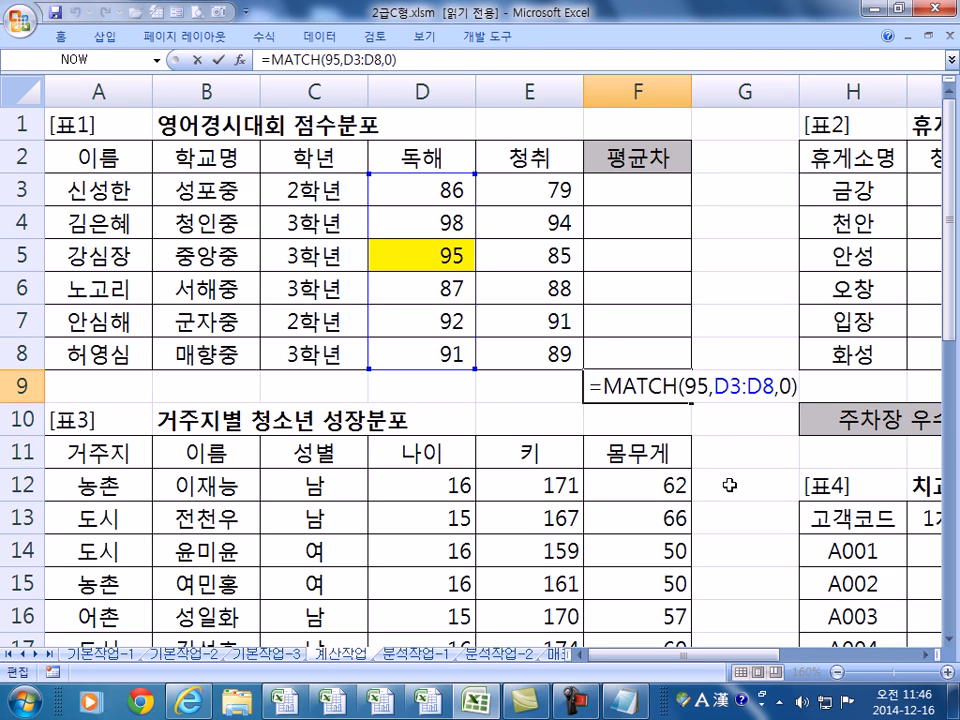
click(445, 190)
click(446, 223)
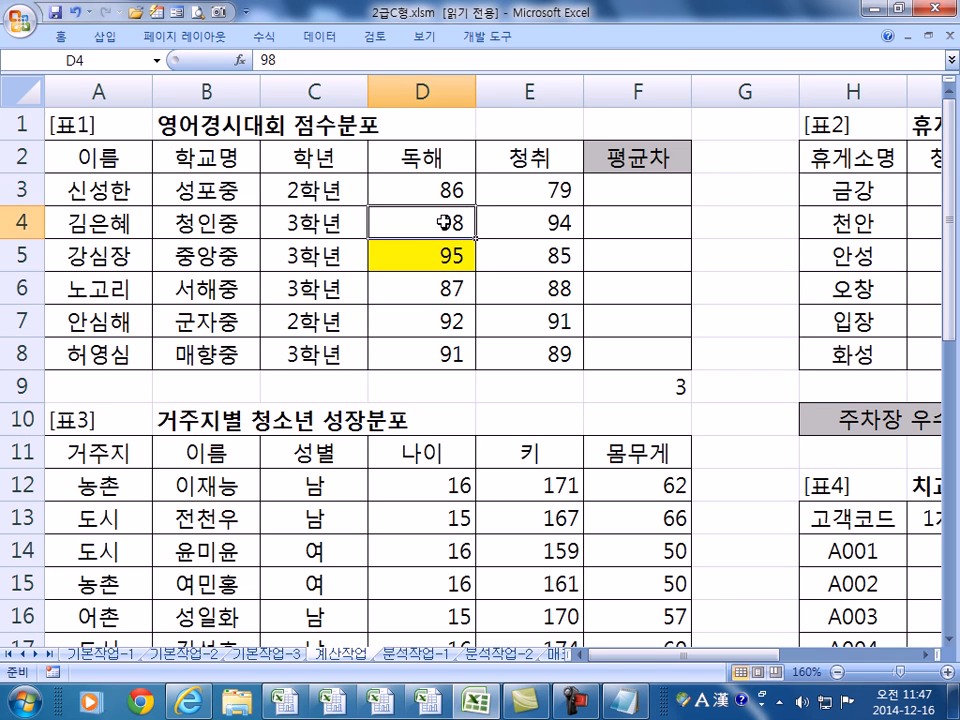
click(439, 254)
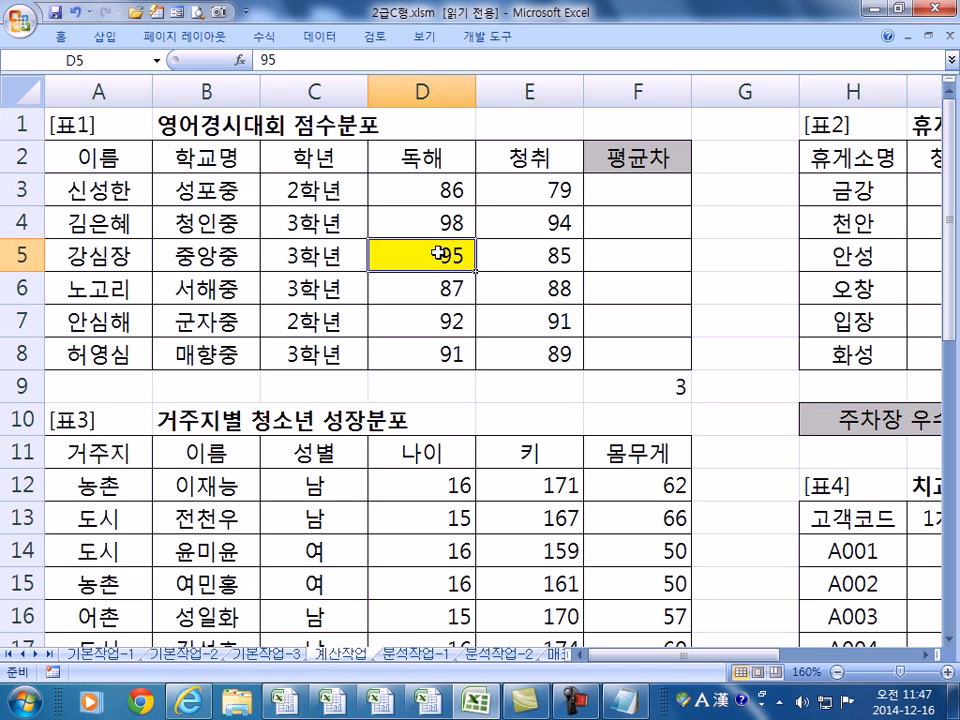
double_click(670, 395)
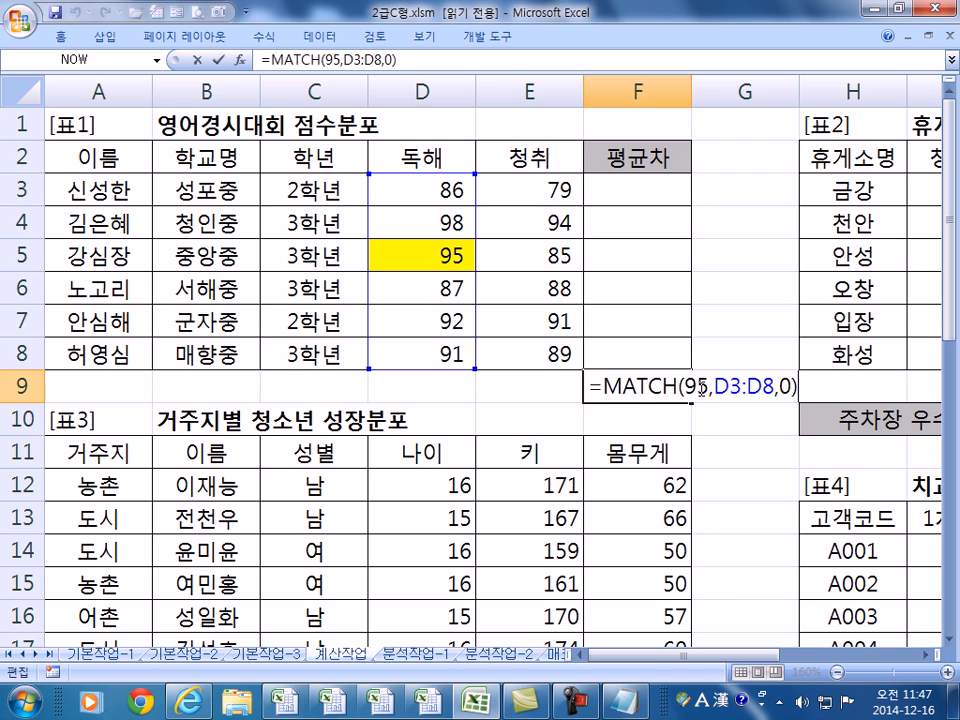
drag(684, 386, 775, 387)
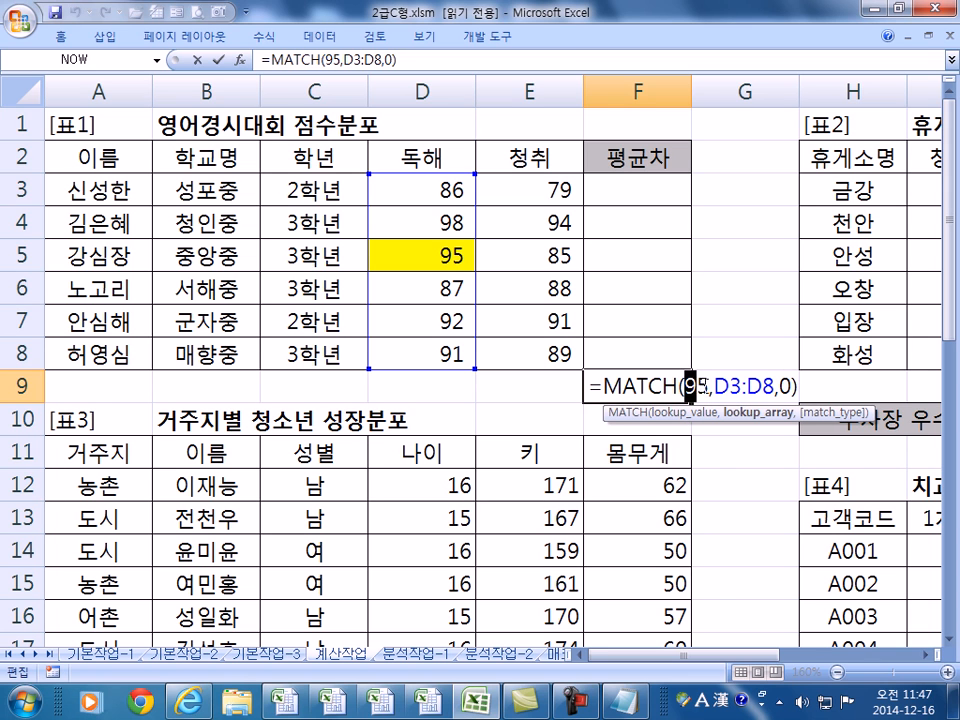
drag(682, 385, 710, 385)
drag(780, 386, 792, 386)
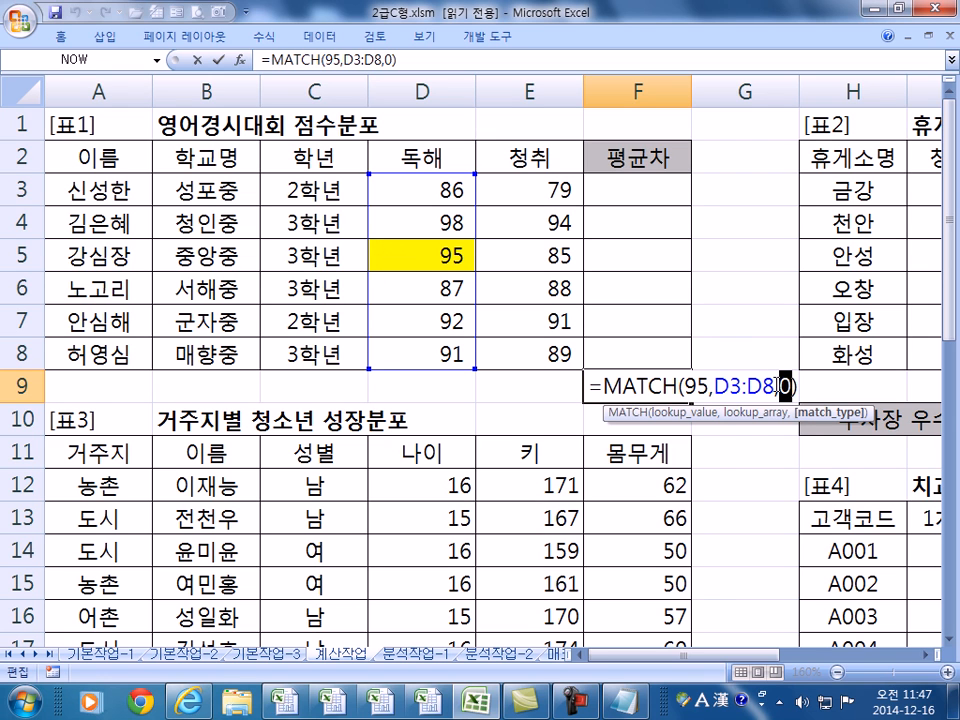
key(Escape)
click(424, 258)
- Wrap F9's formula into =INDEX(A3:A8,MATCH(95,D3:D8,0)) to return the student's name
click(676, 392)
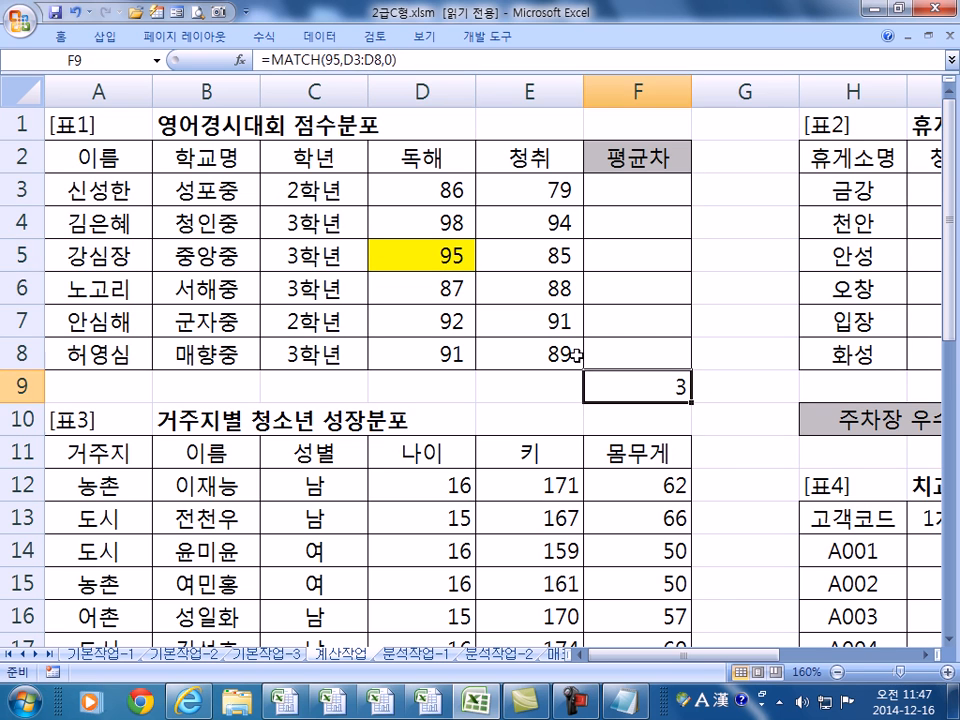
drag(80, 189, 80, 352)
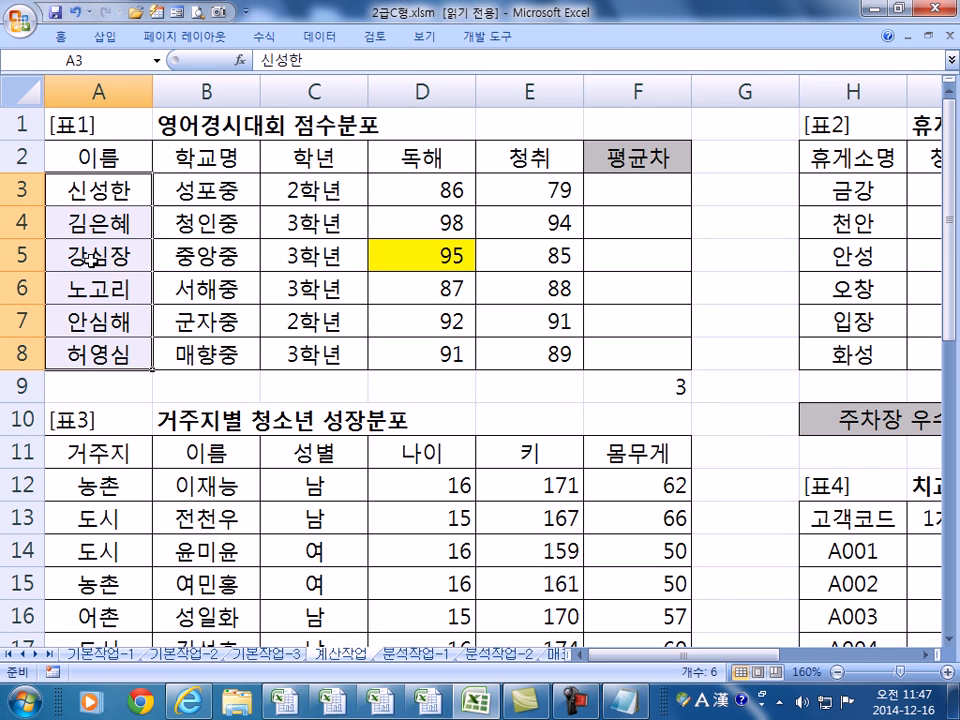
double_click(625, 385)
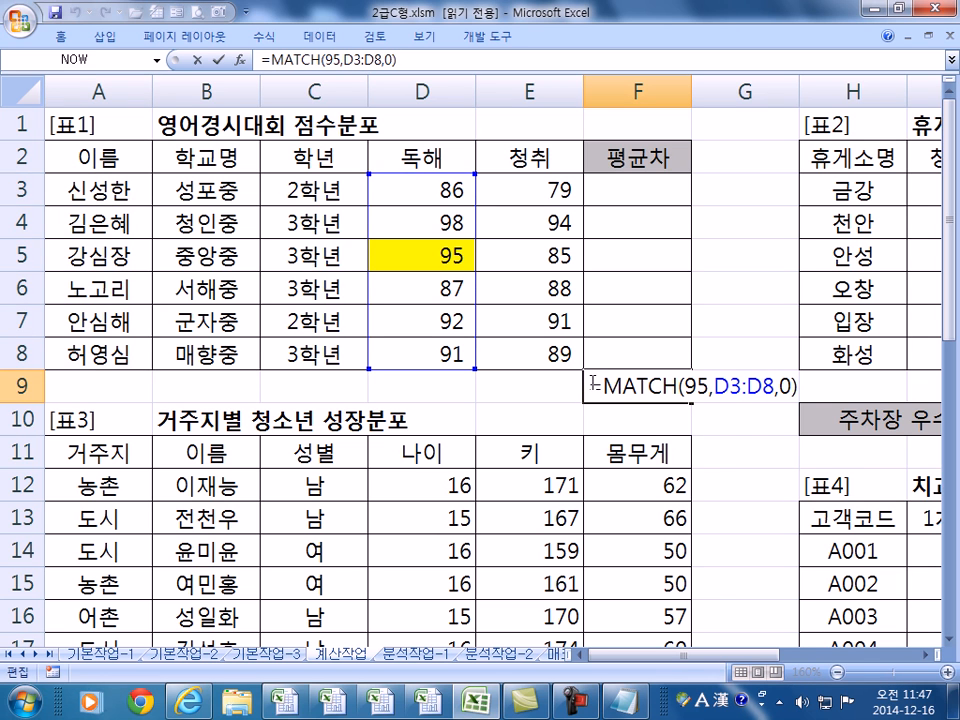
click(597, 385)
text(IN)
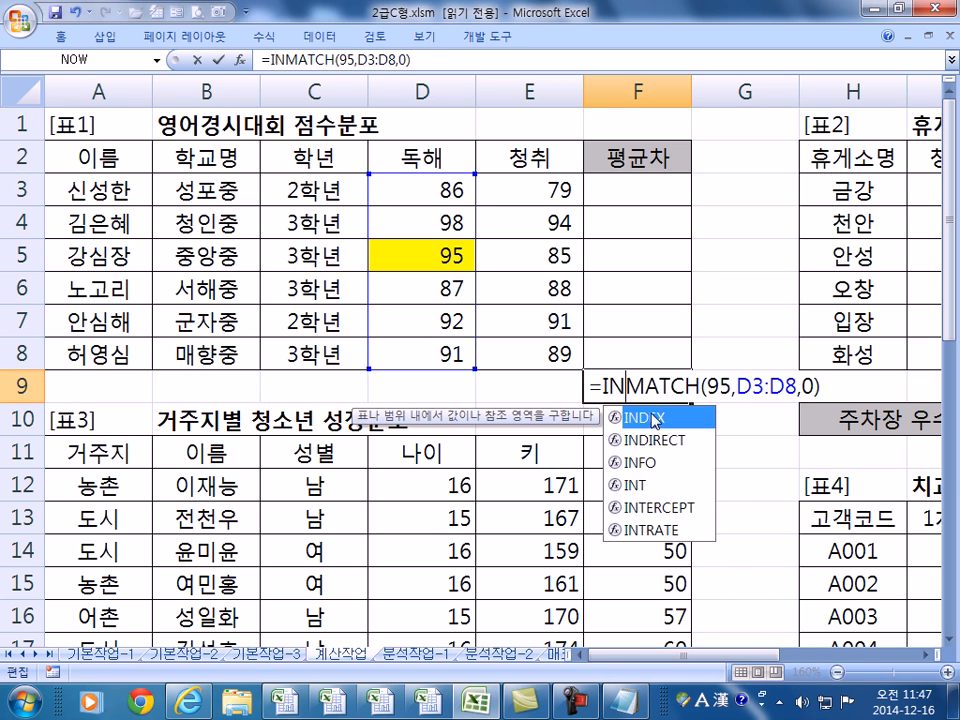
text(DEX()
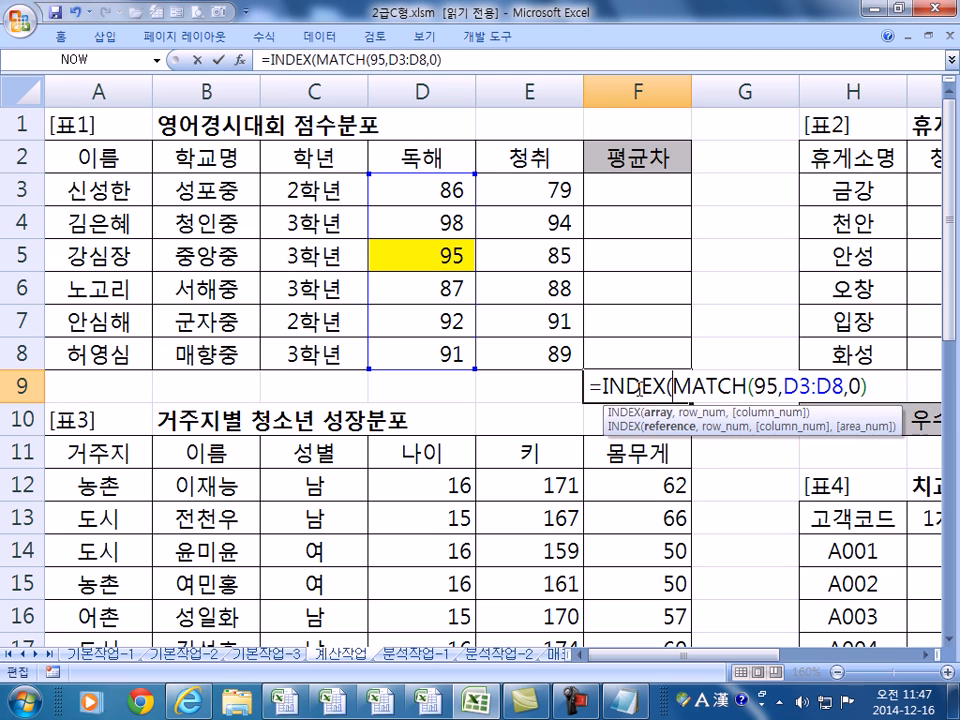
drag(80, 188, 128, 346)
text(,)
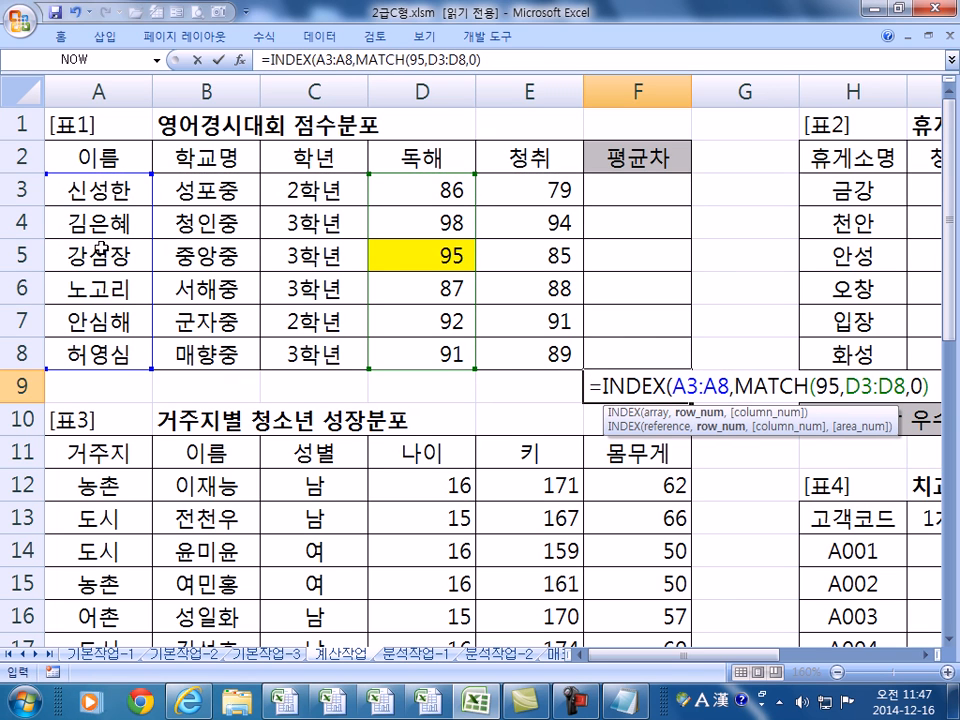
drag(735, 385, 928, 382)
click(927, 387)
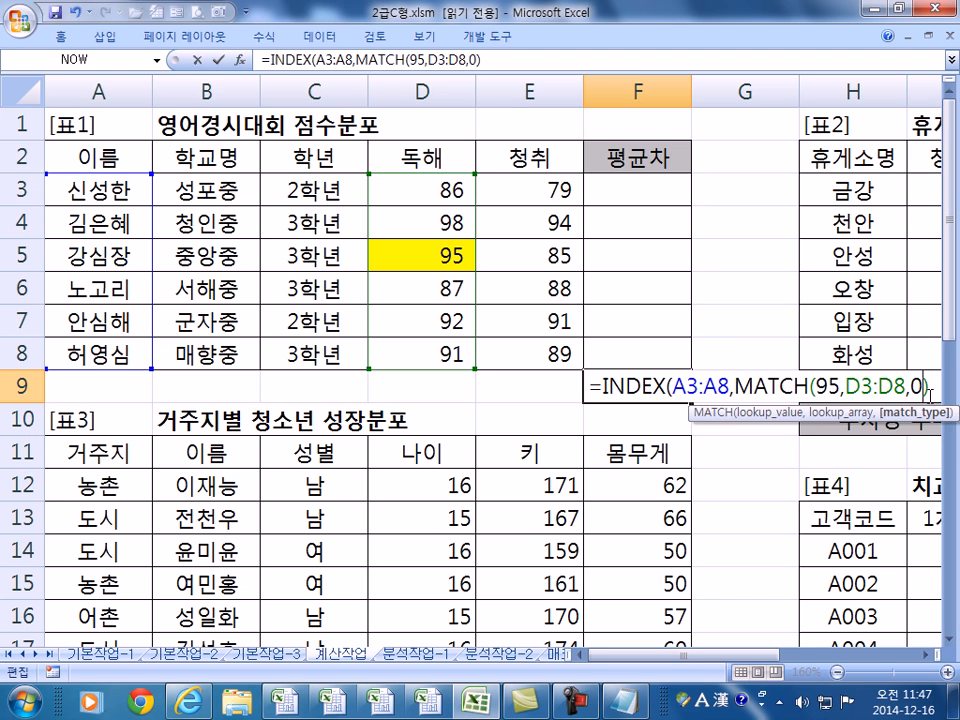
click(933, 388)
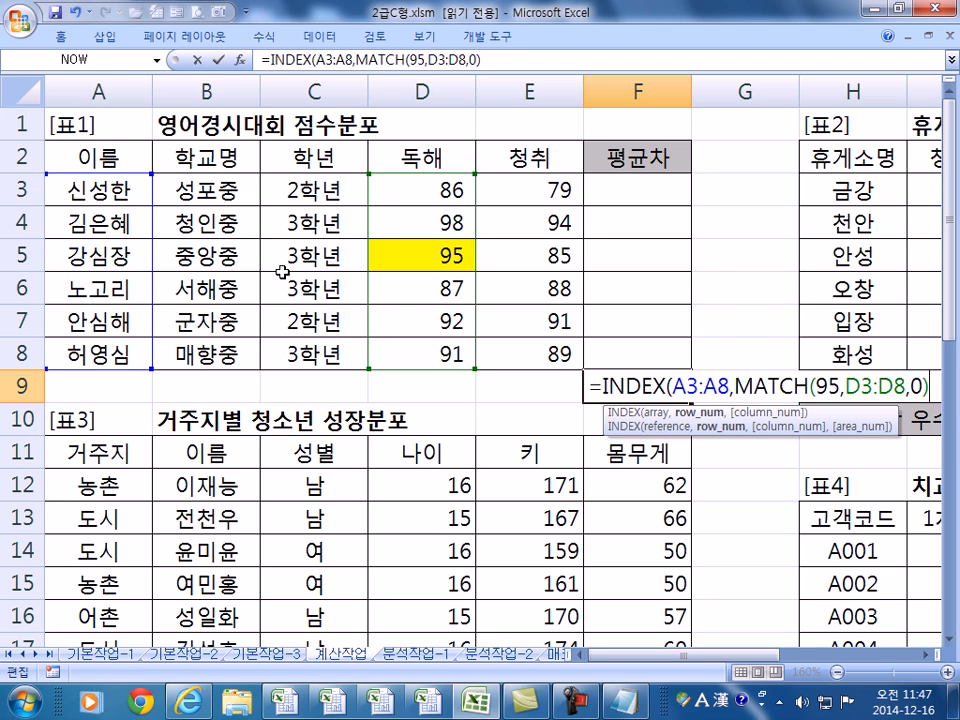
key(Return)
key(Return)
click(588, 390)
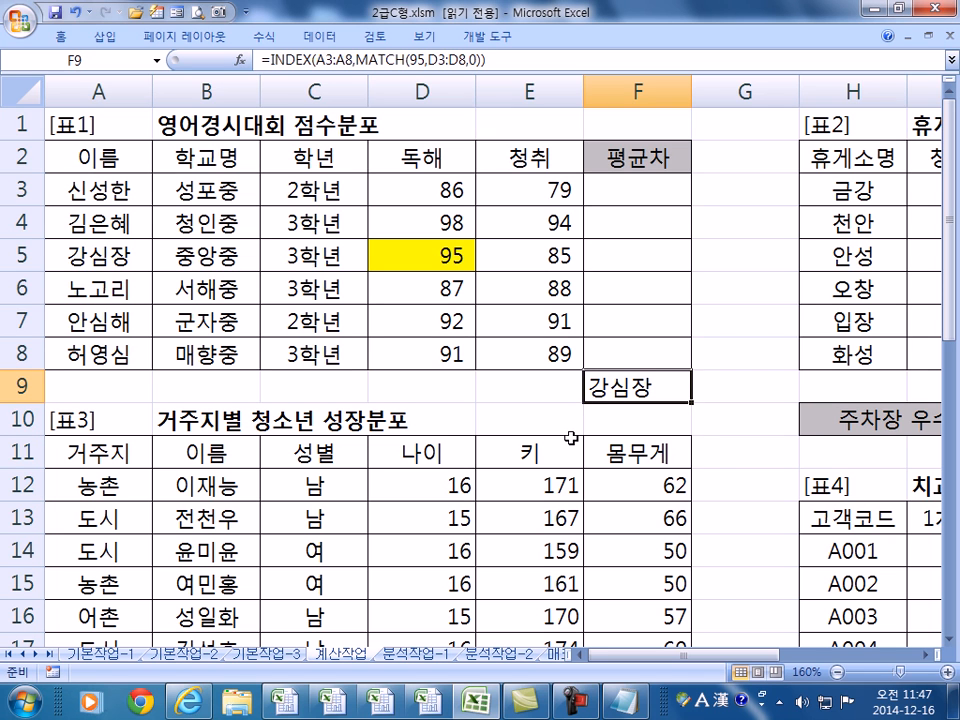
- Change the lookup value in F9's formula from 95 to 92, returning 안심해
key(F2)
drag(814, 388, 836, 388)
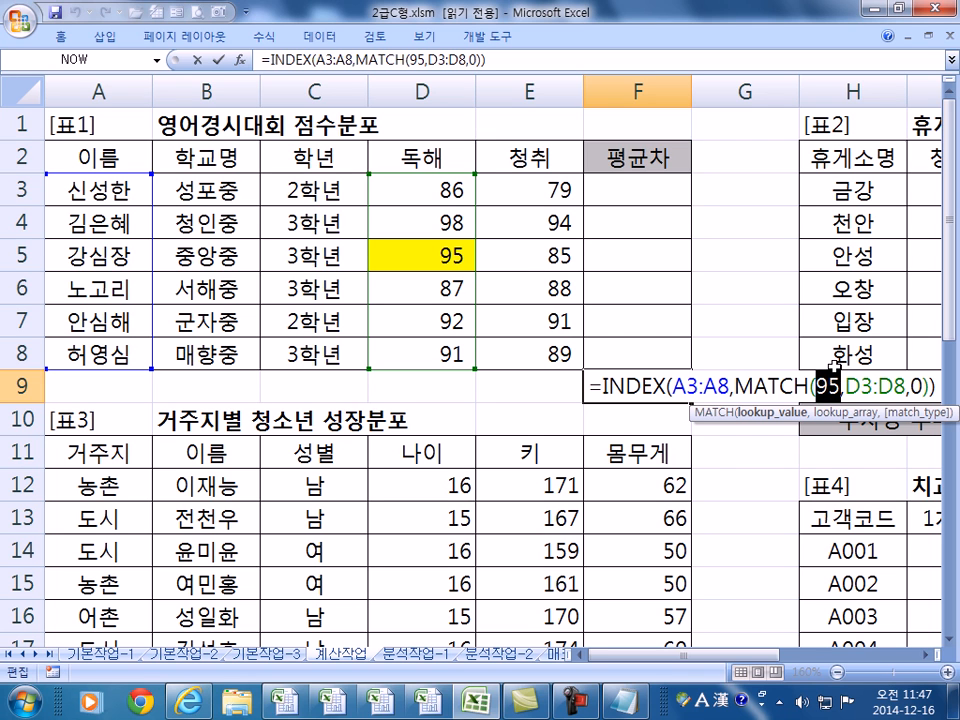
text(92)
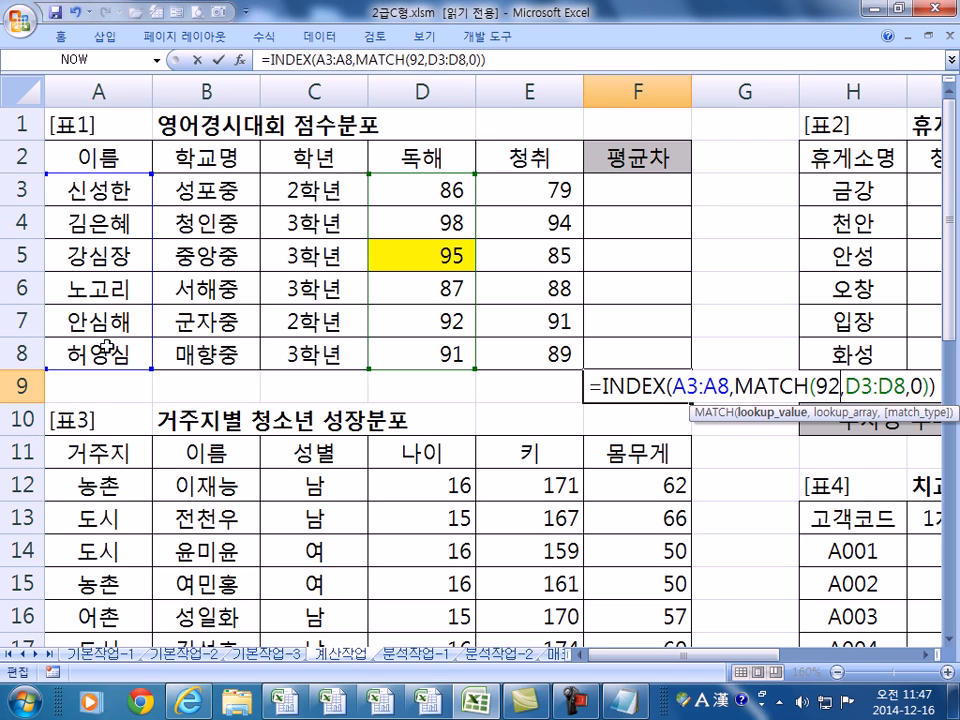
key(Return)
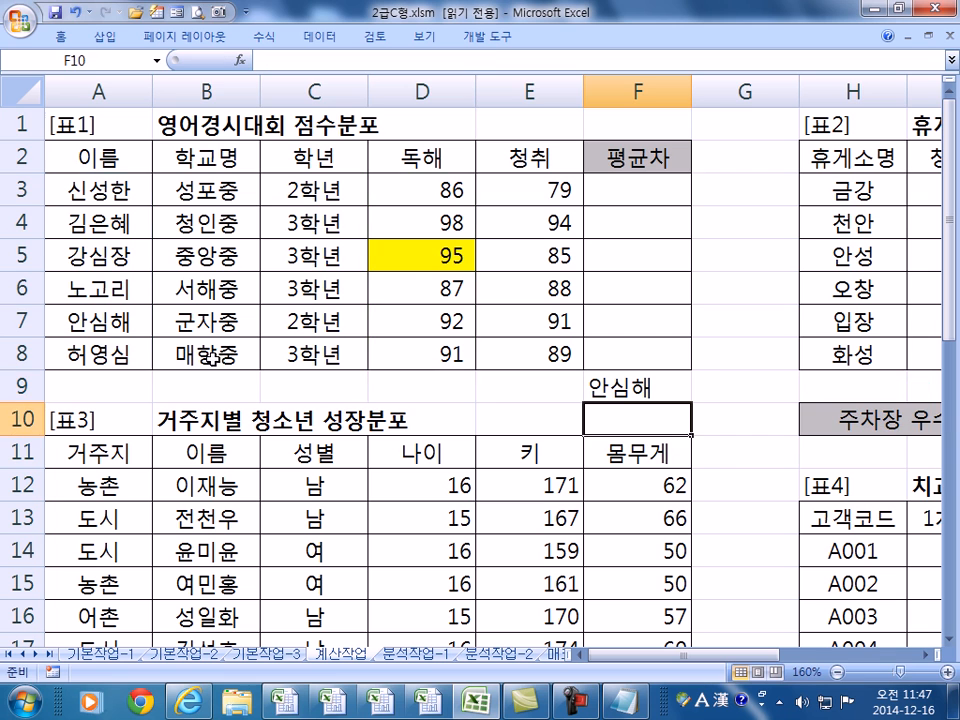
- Review the formula, then examine table 3's first record B12:F12 and 몸무게 values in F14 and F16
double_click(605, 390)
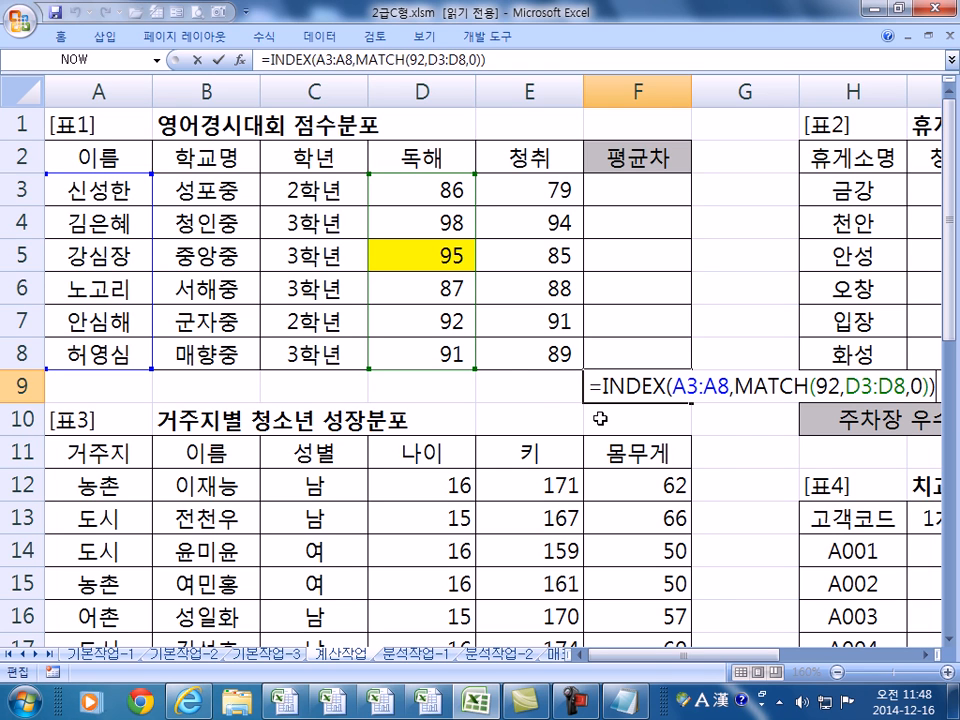
key(Escape)
scroll(274, 422, down, 3)
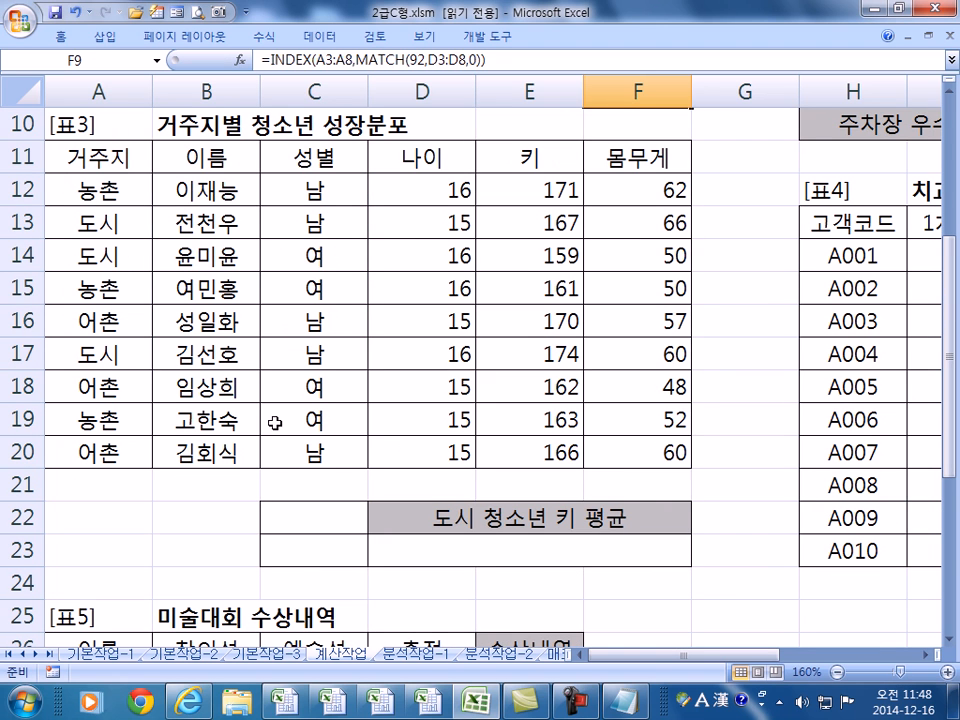
click(195, 189)
click(630, 189)
drag(236, 189, 603, 185)
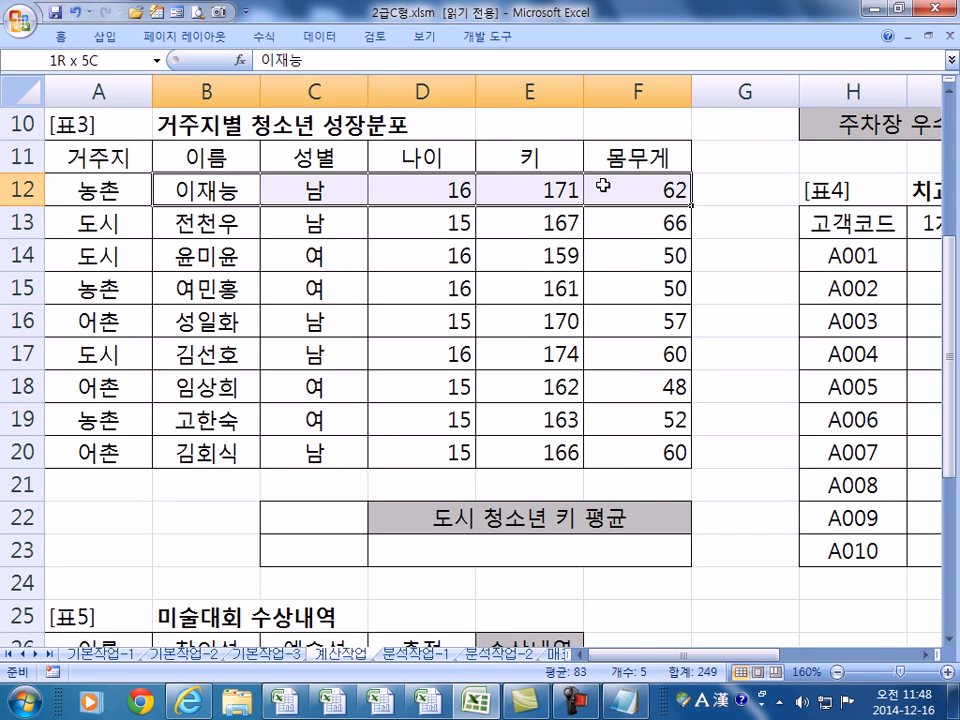
click(622, 262)
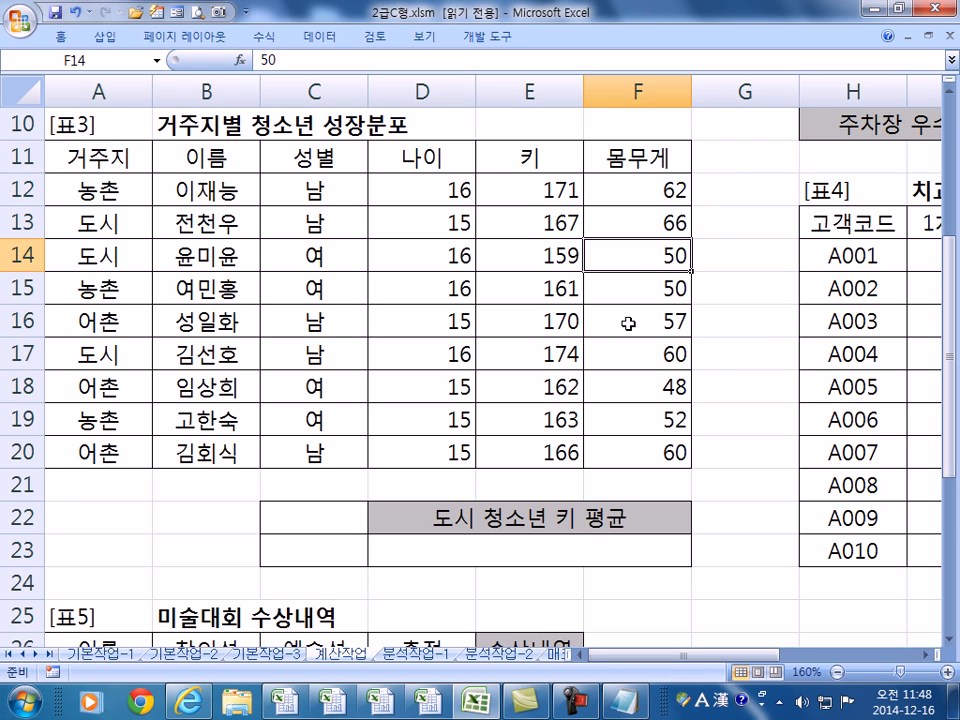
click(628, 323)
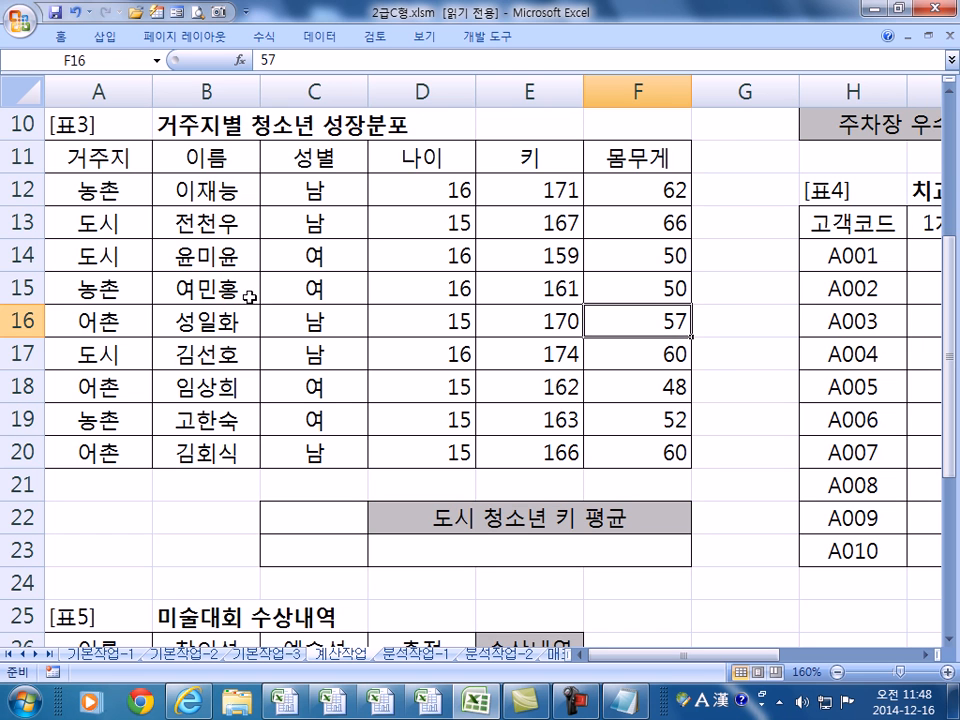
- Delete the practice INDEX/MATCH formula from F9, leaving it empty
scroll(248, 315, up, 3)
scroll(248, 314, down, 1)
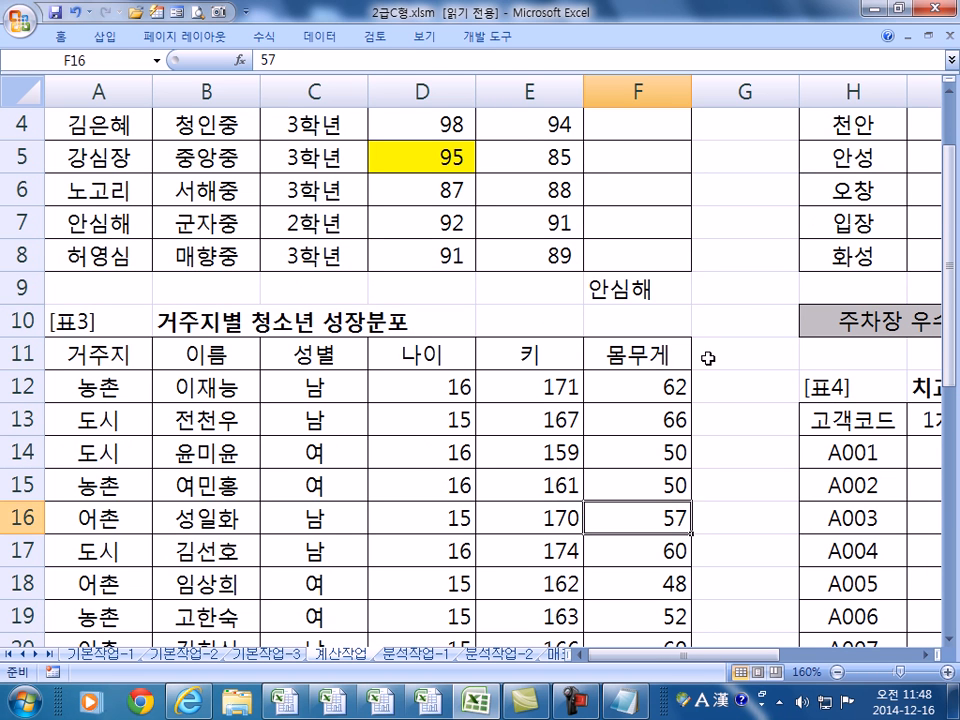
double_click(619, 287)
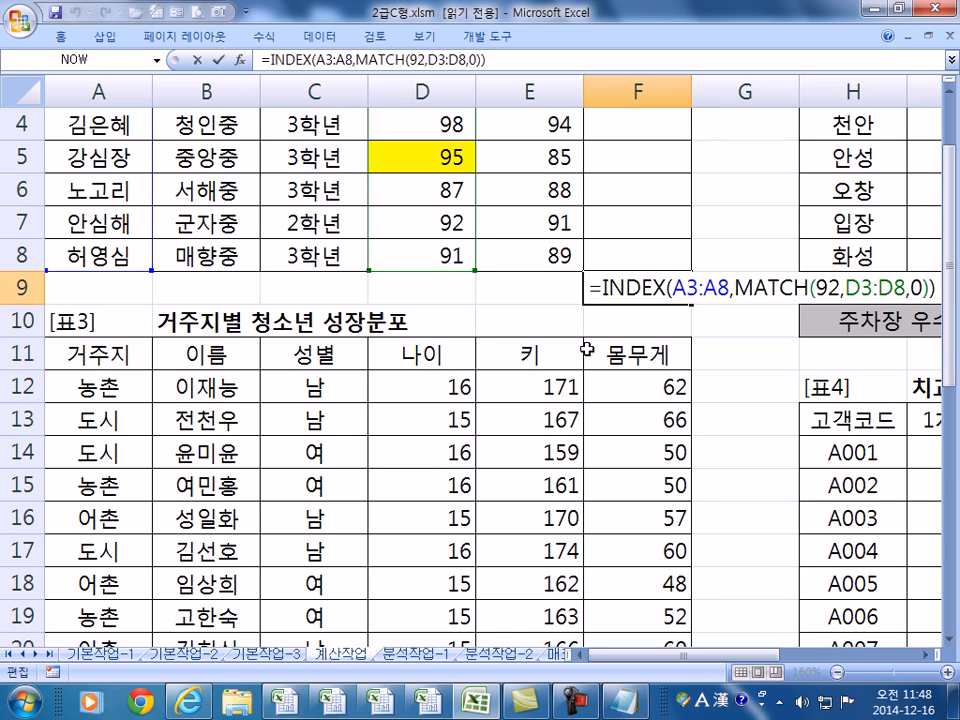
key(ctrl+Return)
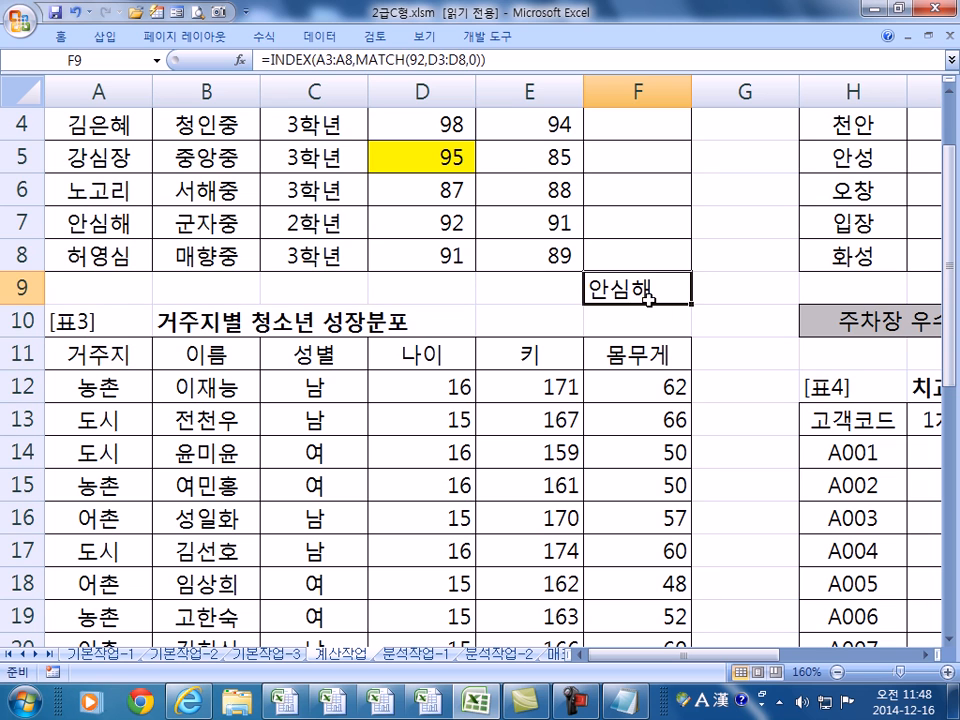
key(Delete)
scroll(648, 298, up, 1)
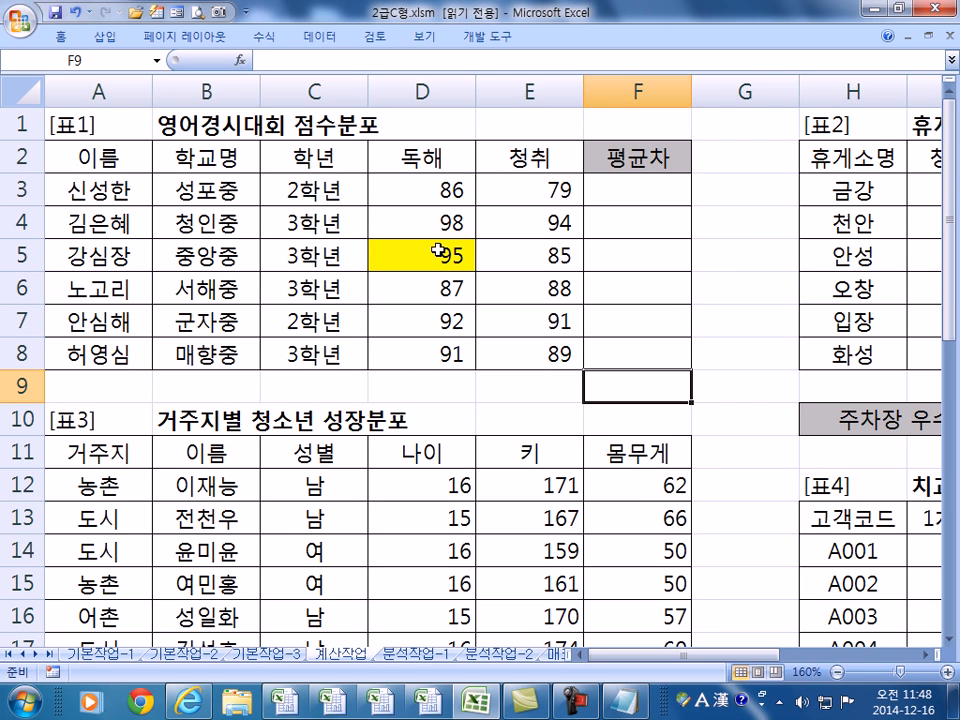
- Enter the overall average =AVERAGE($D$3:$E$8) in F3
click(656, 190)
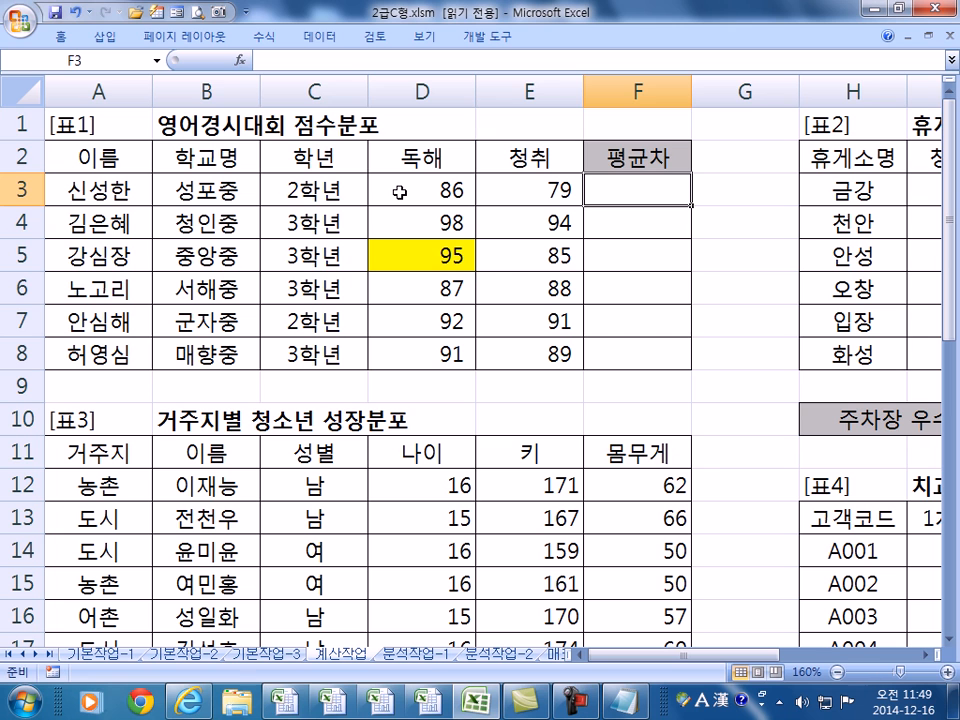
text(=AVERAGE)
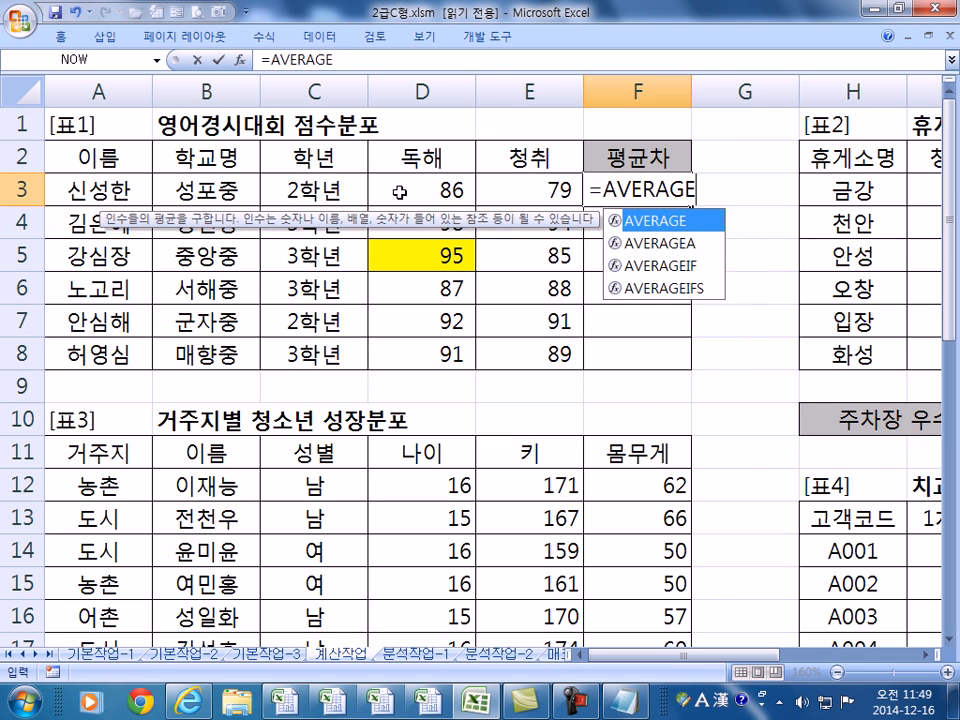
text(()
drag(468, 193, 569, 350)
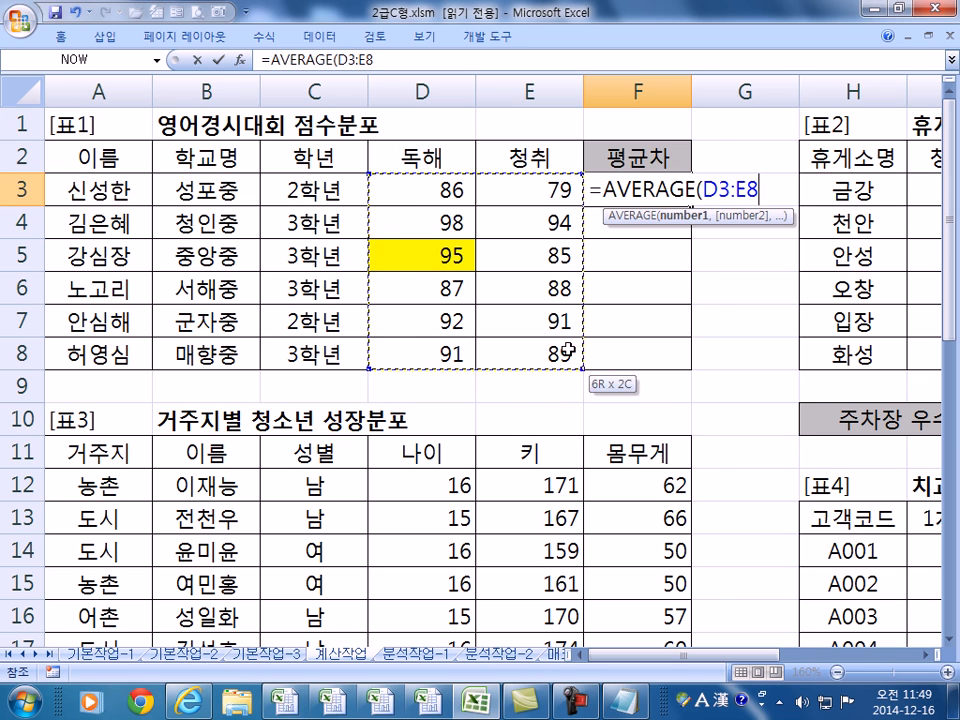
key(F4)
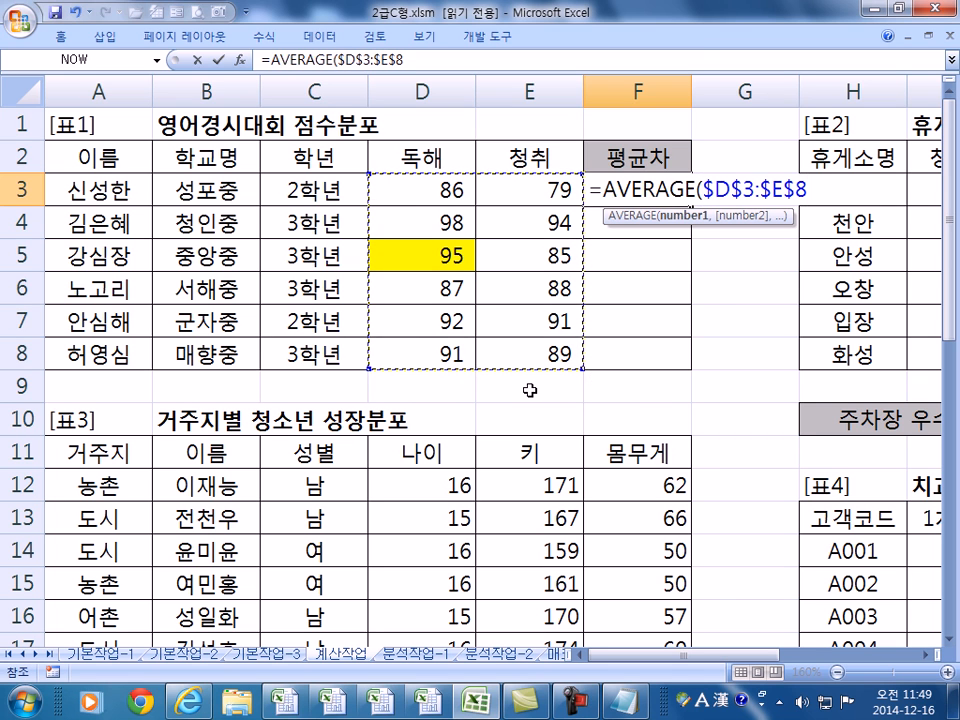
key(Return)
- Extend F3 to =AVERAGE($D$3:$E$8)-AVERAGE(D3:E3), giving 7
click(668, 190)
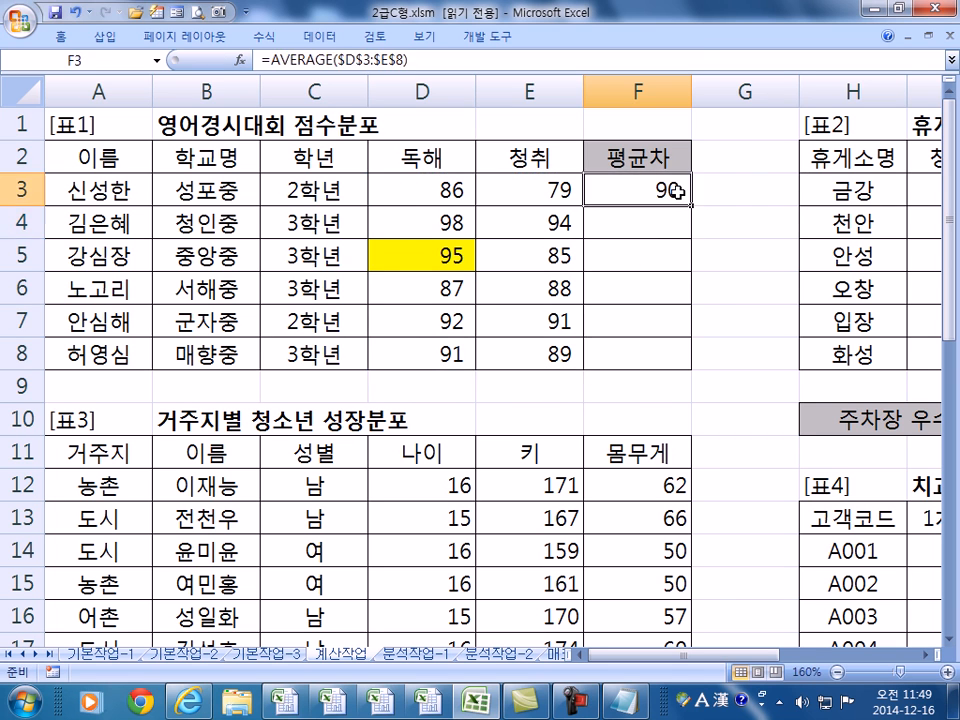
double_click(668, 190)
text(-AVER)
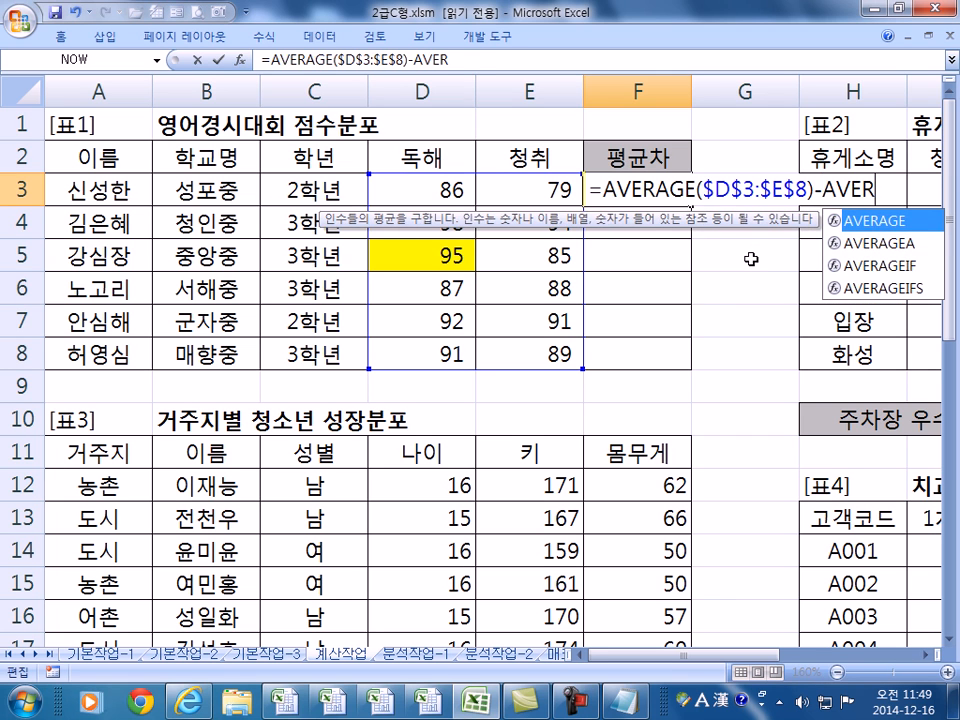
key(Tab)
drag(435, 184, 545, 190)
key(Return)
key(Return)
click(673, 192)
double_click(673, 192)
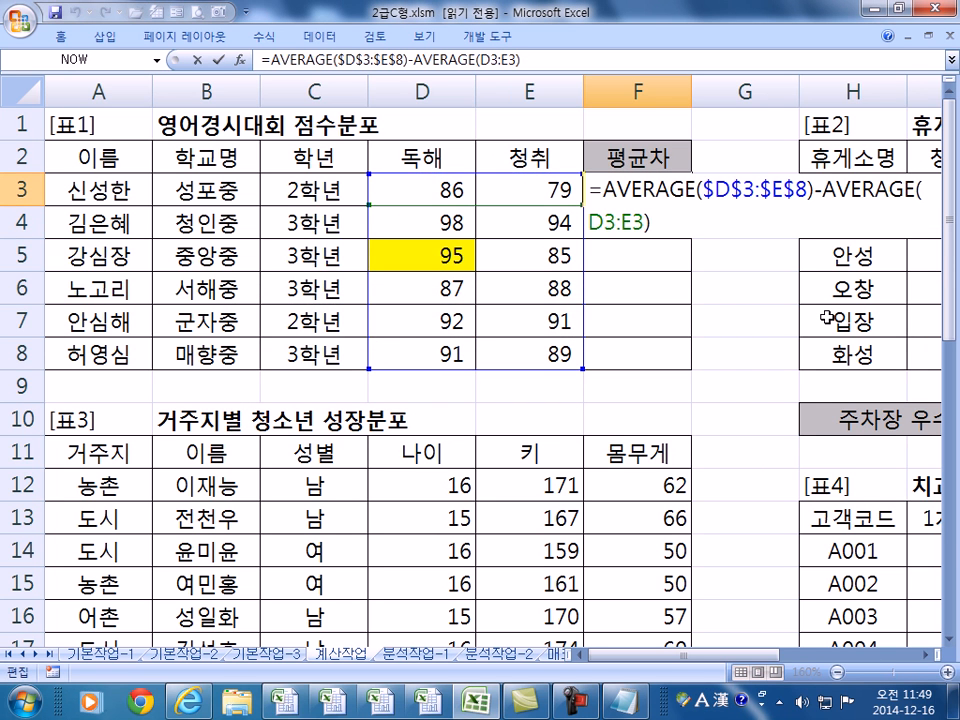
click(930, 656)
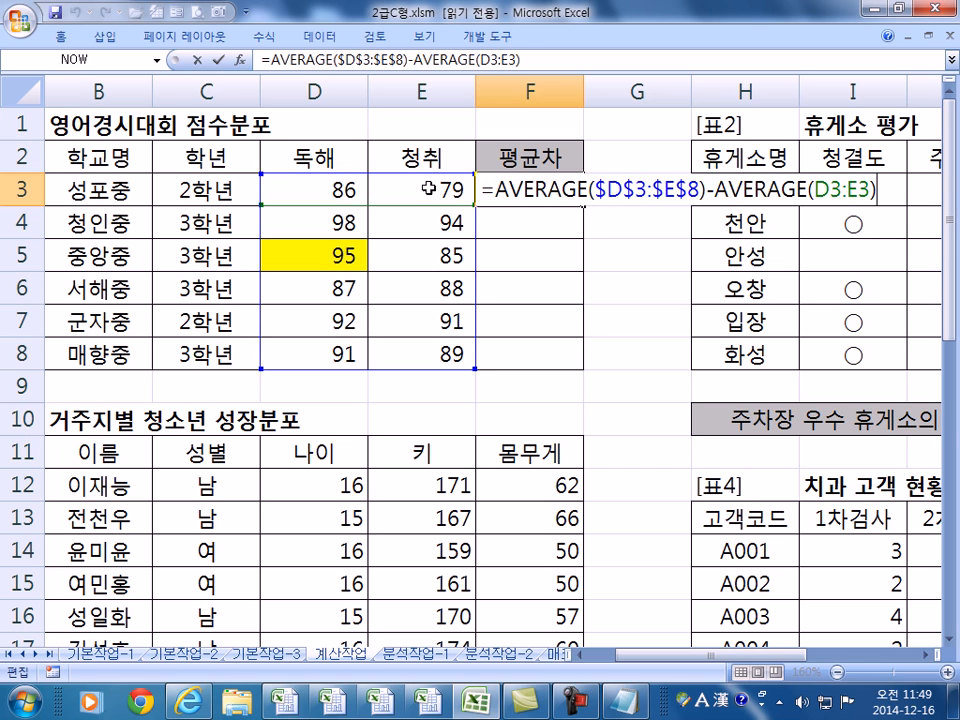
key(Return)
- Fill the 평균차 formula down to F8 and review F3's references
click(551, 186)
drag(584, 205, 593, 342)
click(546, 196)
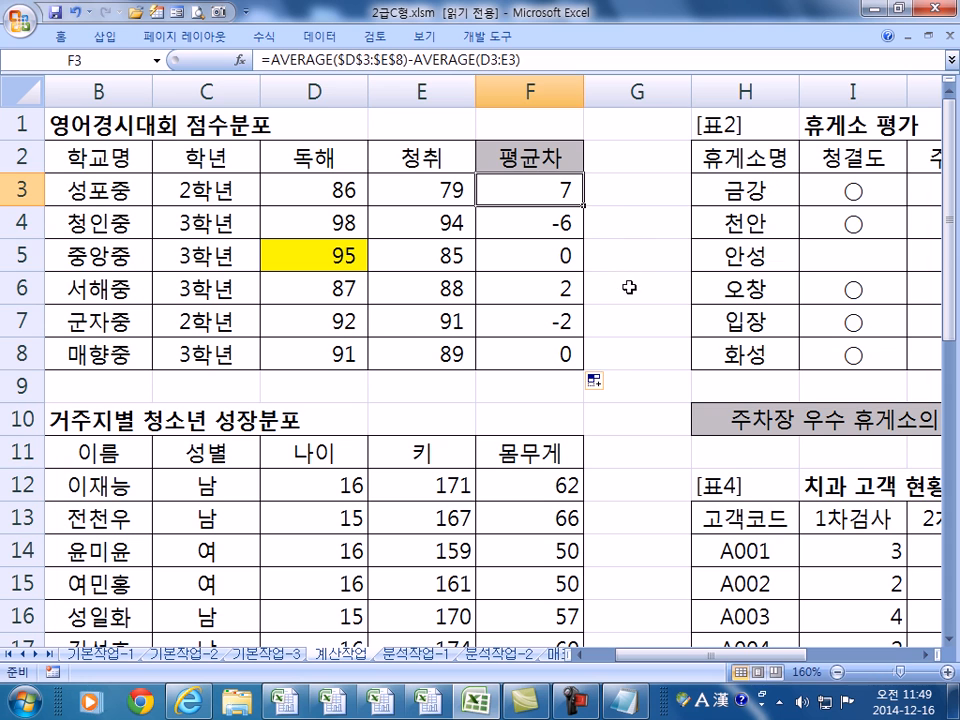
key(F2)
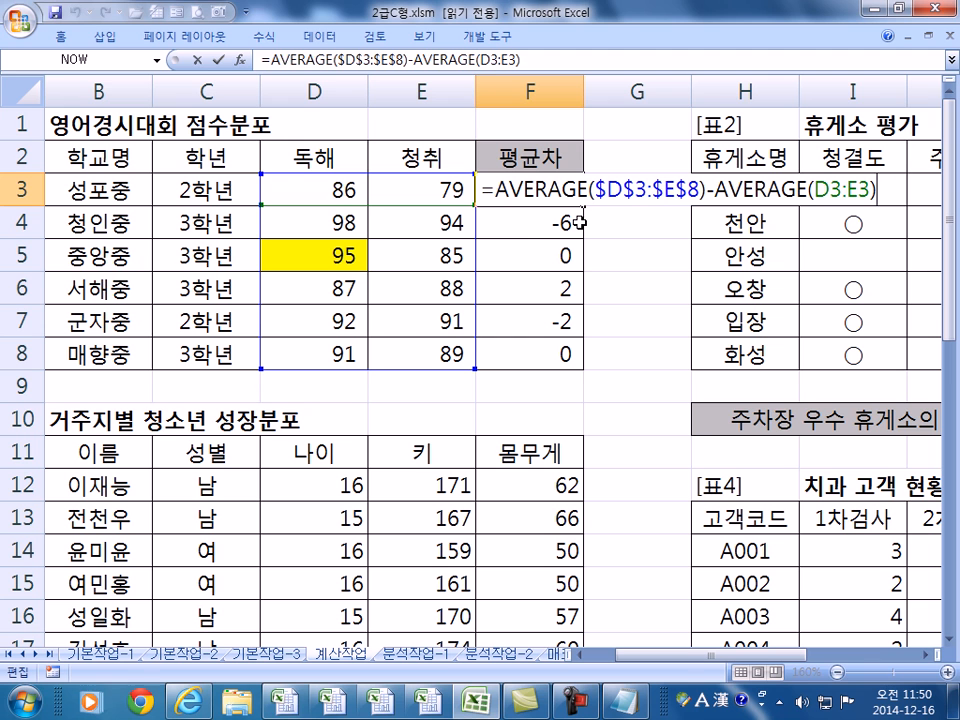
- Commit F3, scroll right to the 휴게소 평가 table, and select cell L10
key(ctrl+Return)
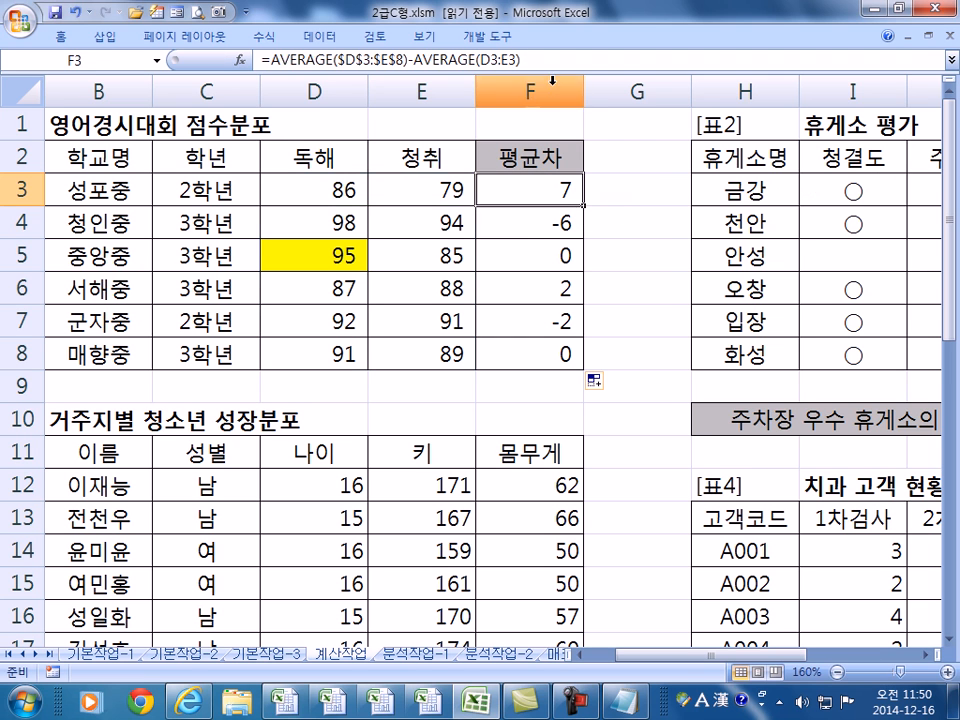
drag(860, 657, 877, 657)
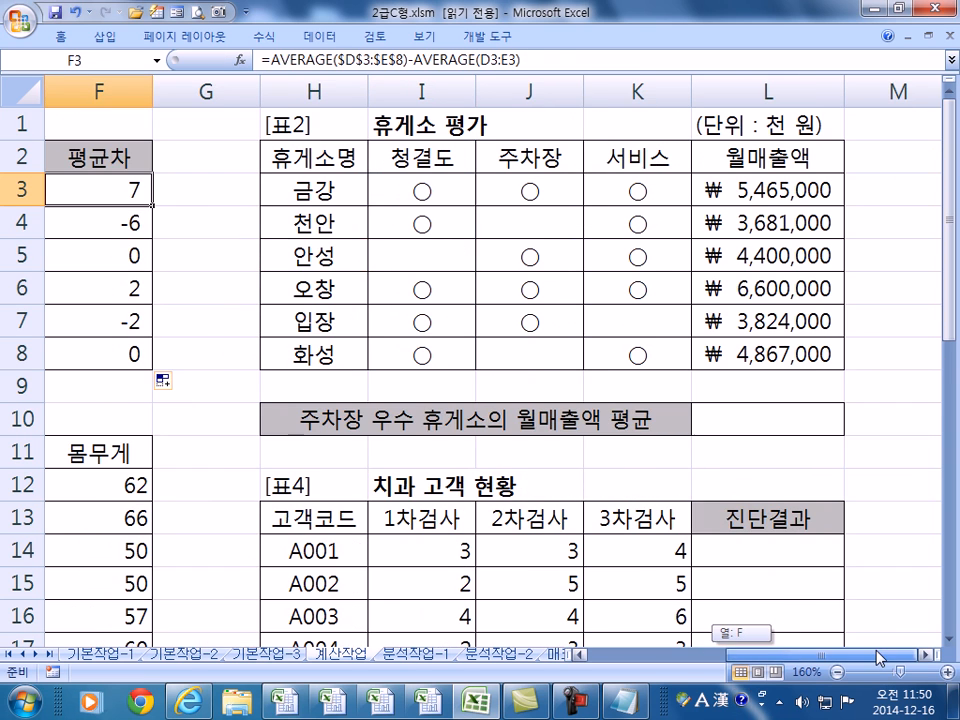
click(927, 656)
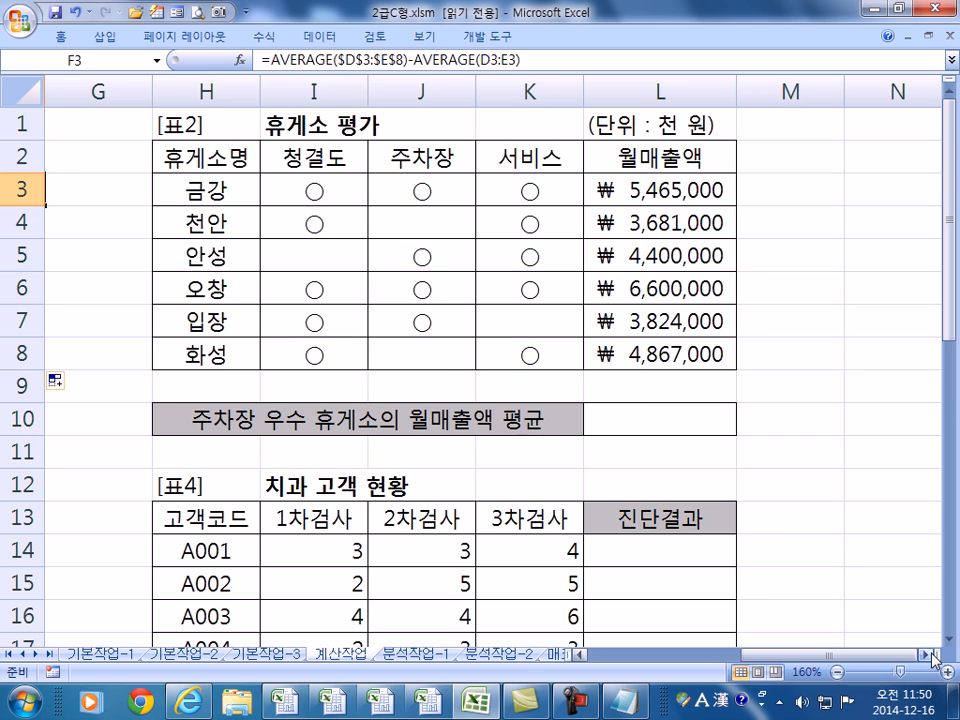
click(634, 421)
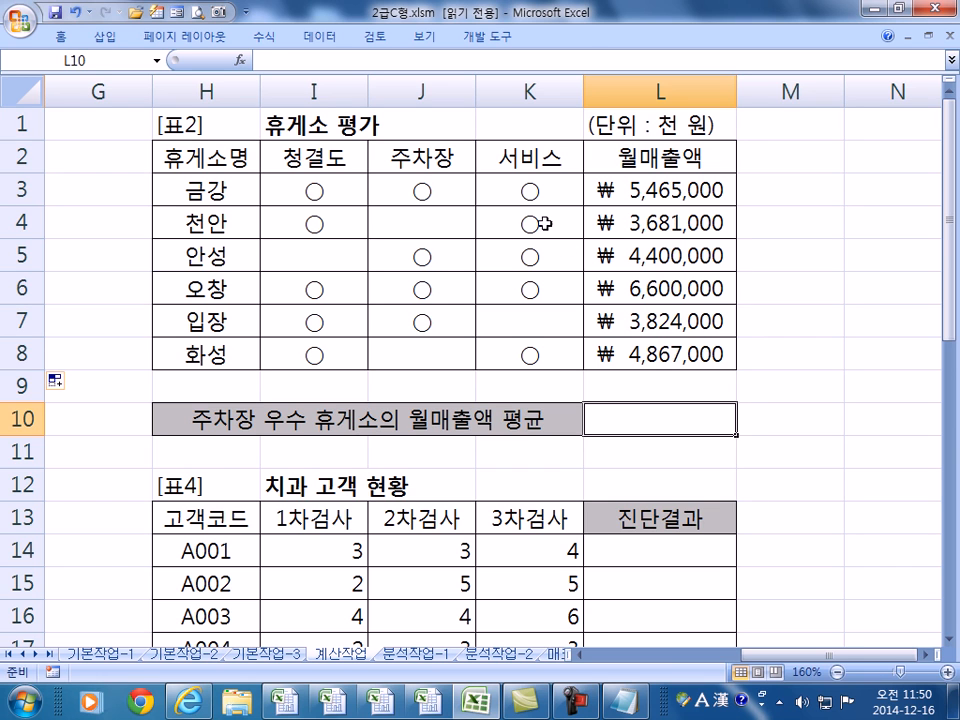
- Inspect the ○ symbol in K3 and start a SUMIF formula in L10
double_click(526, 193)
drag(518, 193, 540, 193)
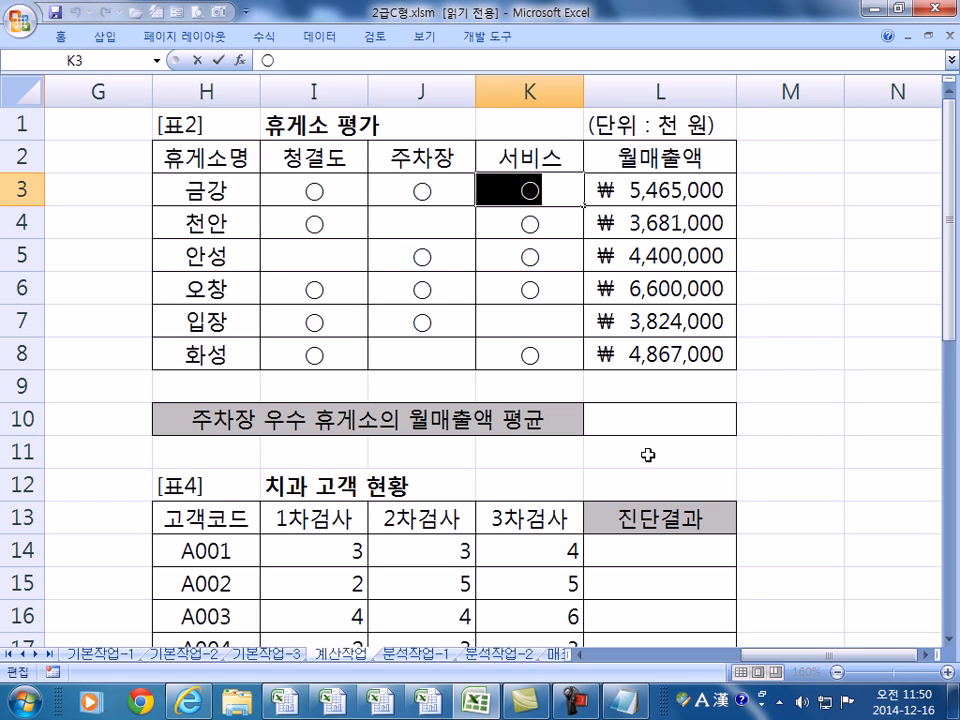
click(648, 420)
text(=)
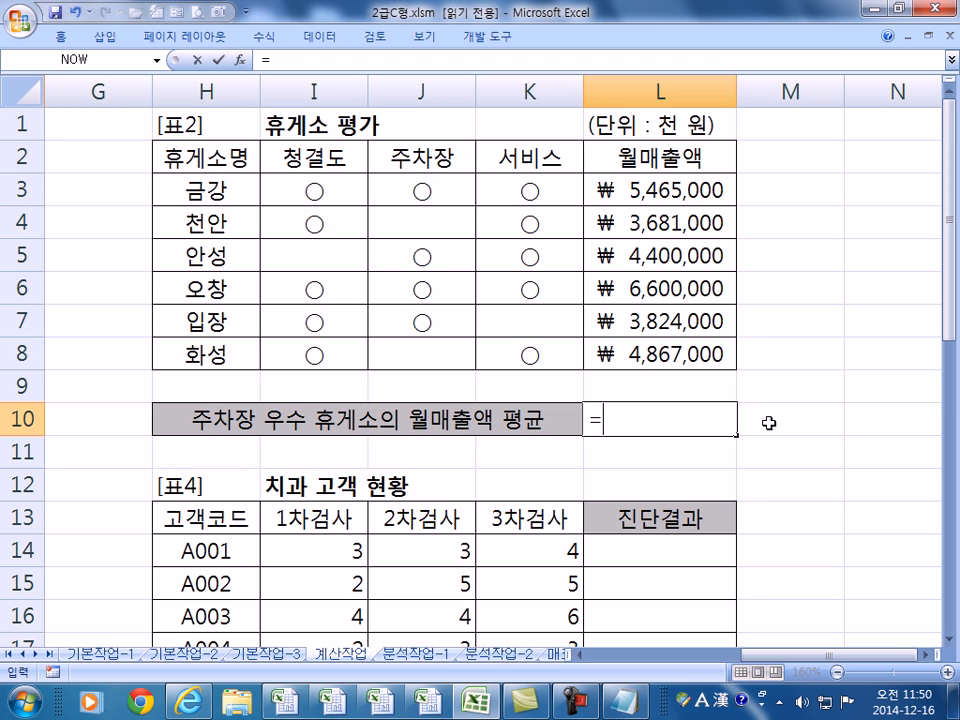
text(SUM)
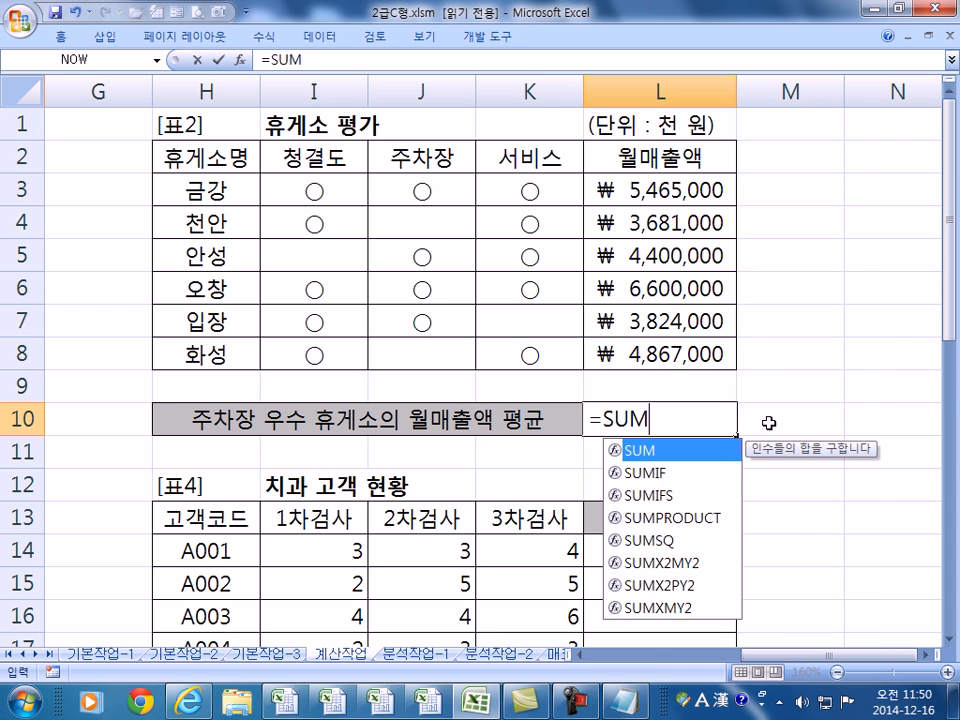
text(IF()
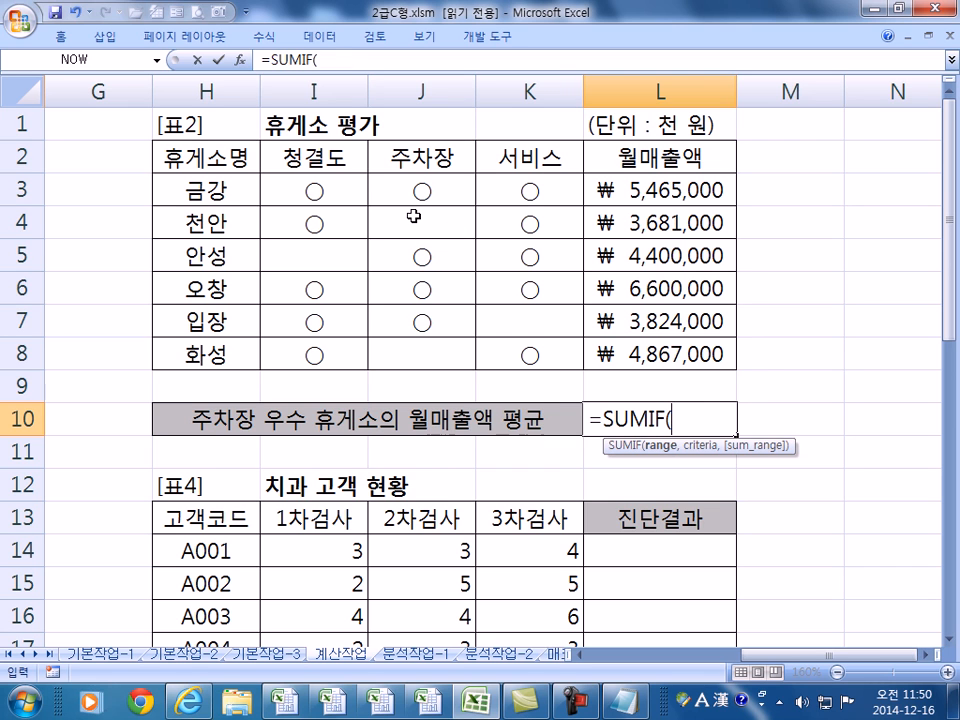
- Set J3:J8 as the range and "○" as the criterion of the SUMIF
drag(407, 186, 406, 351)
text(,)
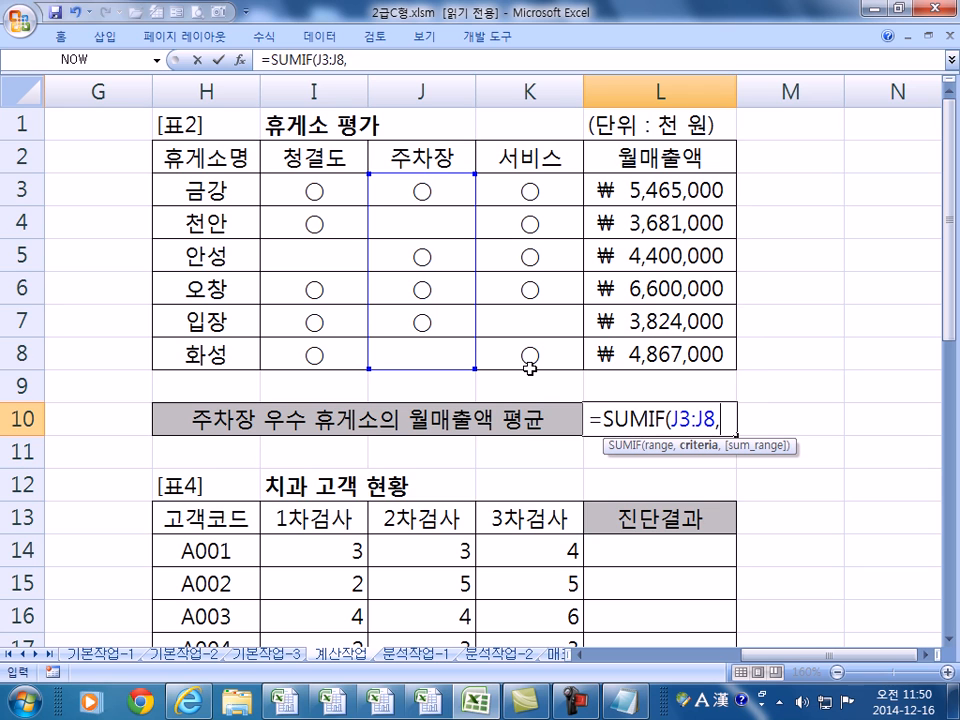
text("○")
drag(722, 420, 742, 420)
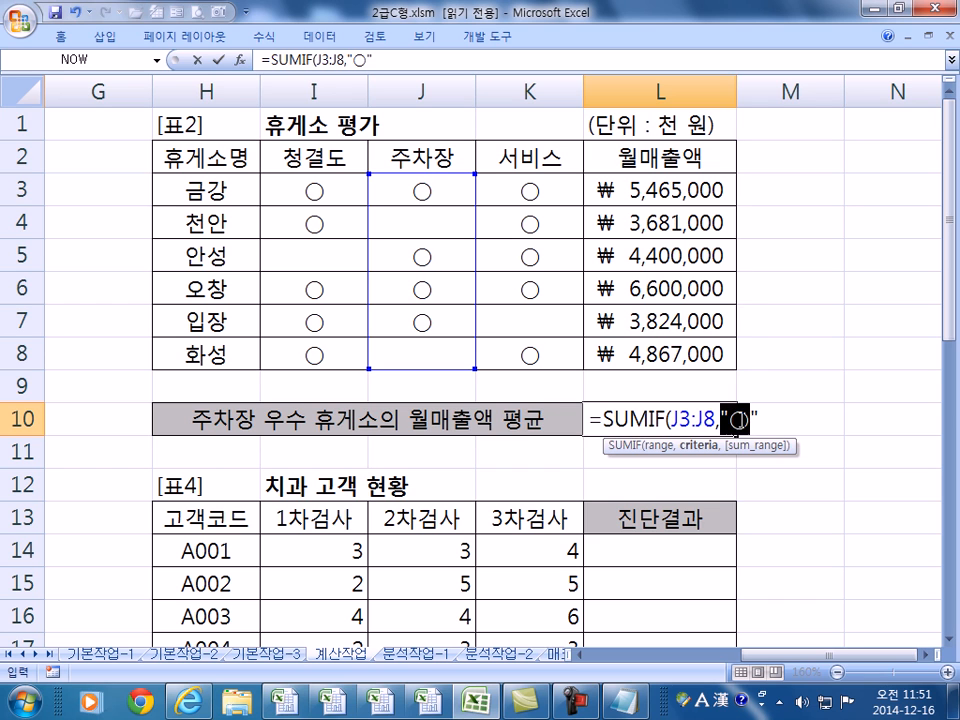
click(749, 419)
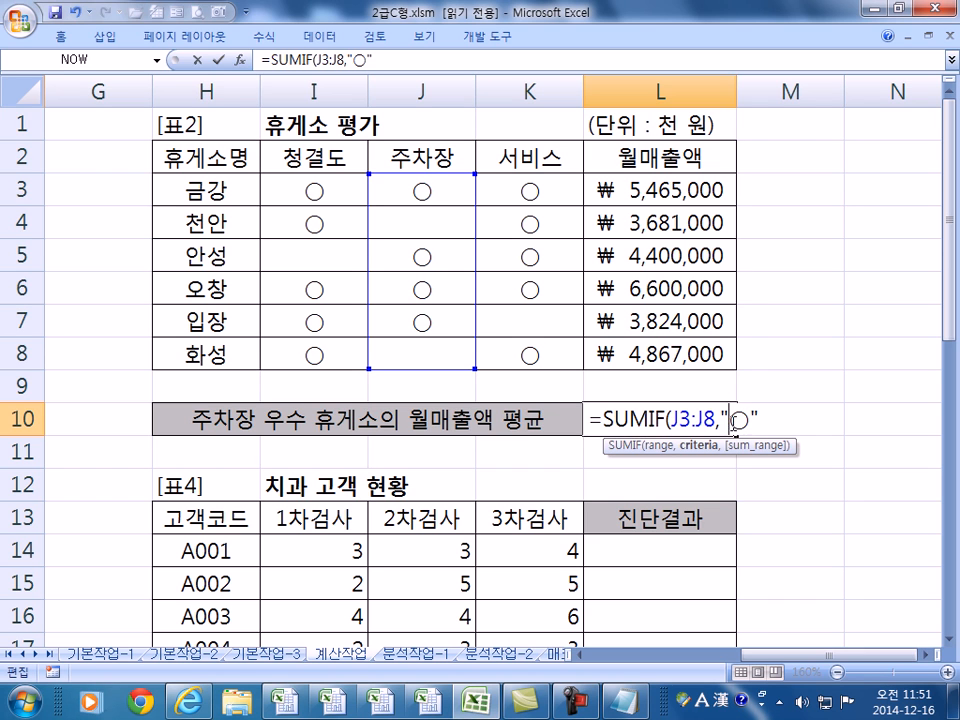
drag(758, 420, 720, 420)
click(420, 189)
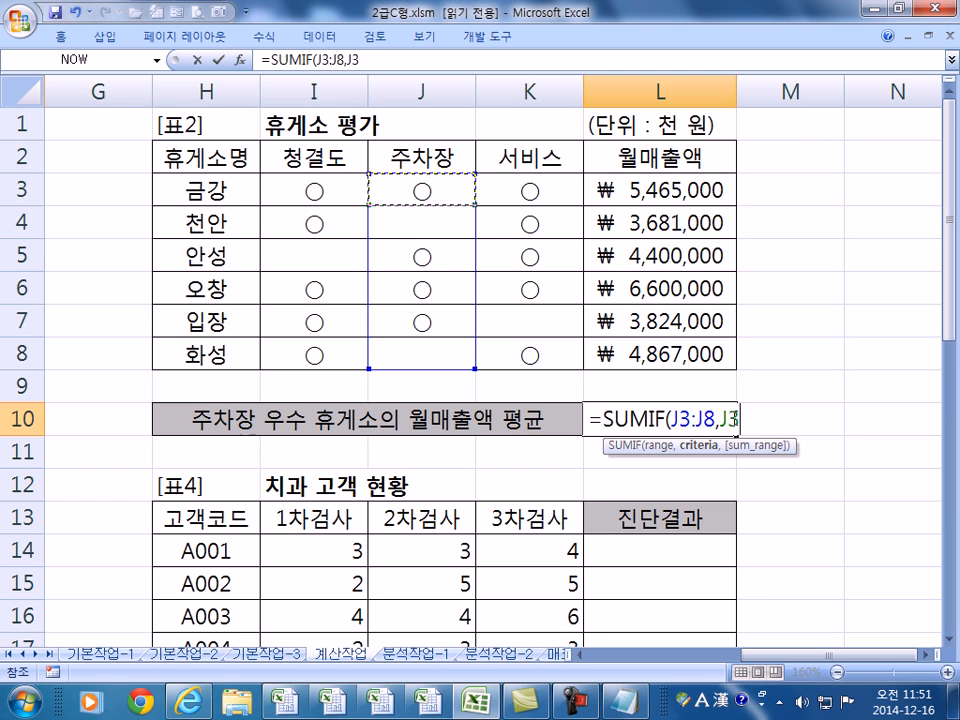
drag(721, 419, 739, 419)
text("○")
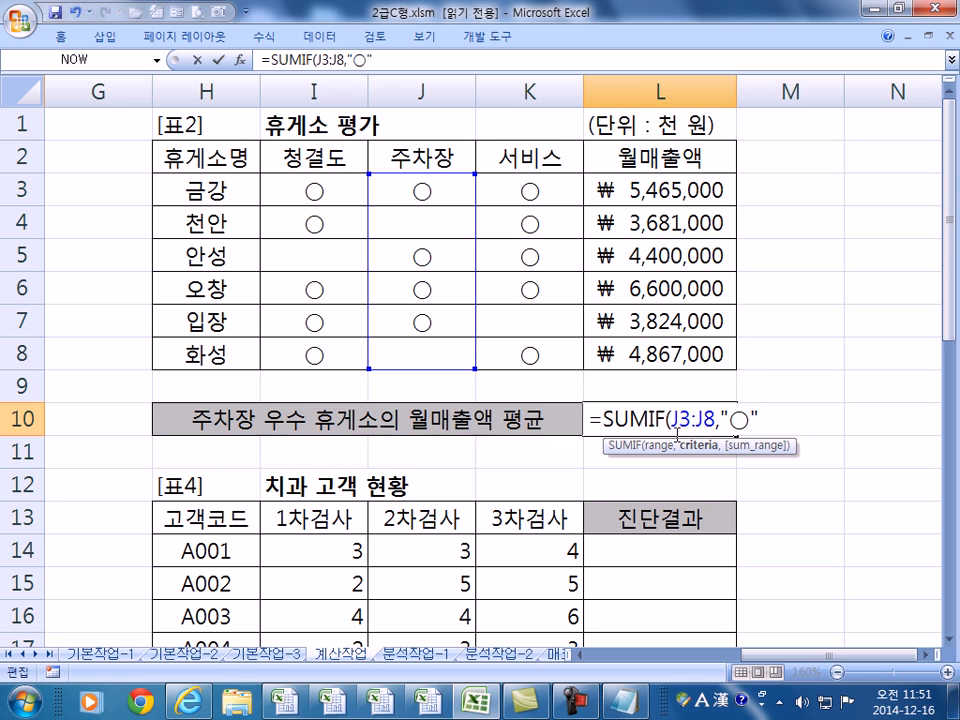
text(,)
- Add L3:L8 as the sum range, commit =SUMIF(J3:J8,"○",L3:L8), then undo it
drag(619, 182, 680, 377)
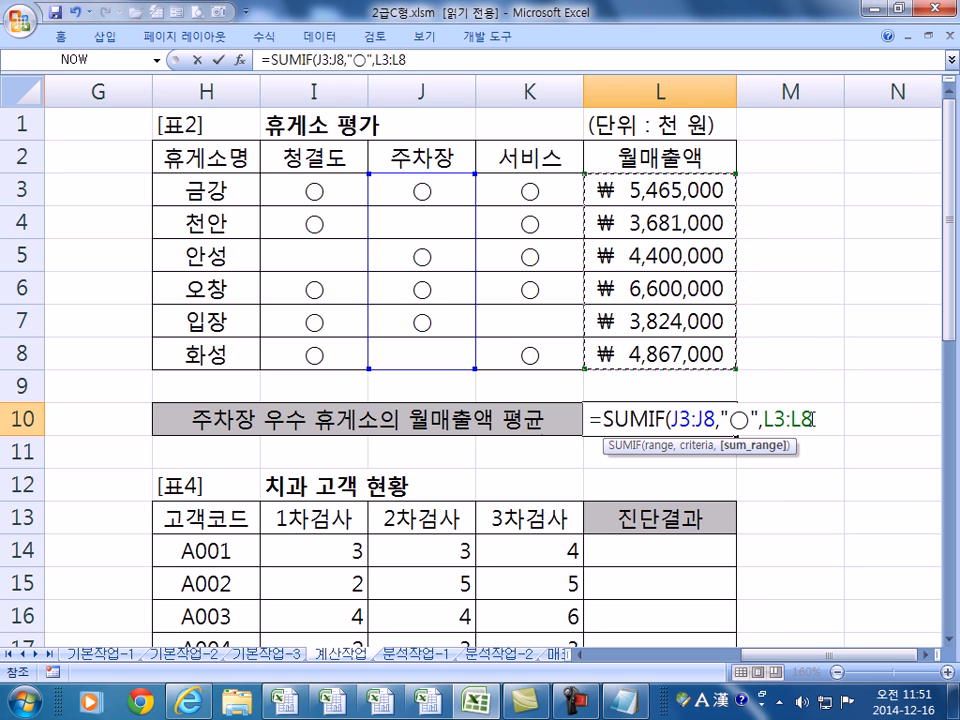
key(Return)
key(Up)
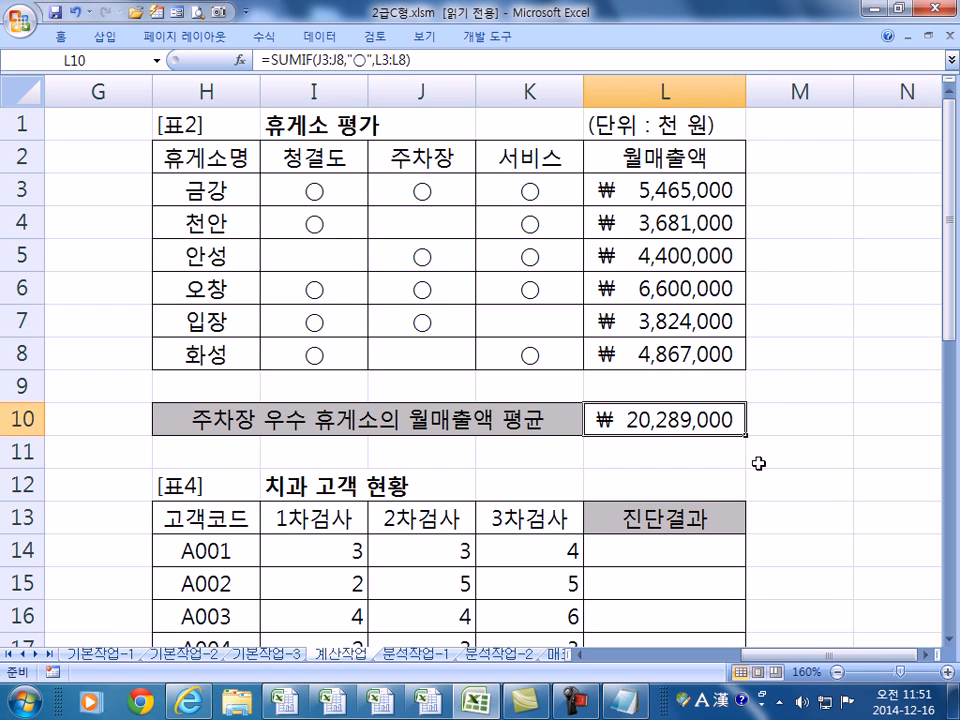
key(ctrl+z)
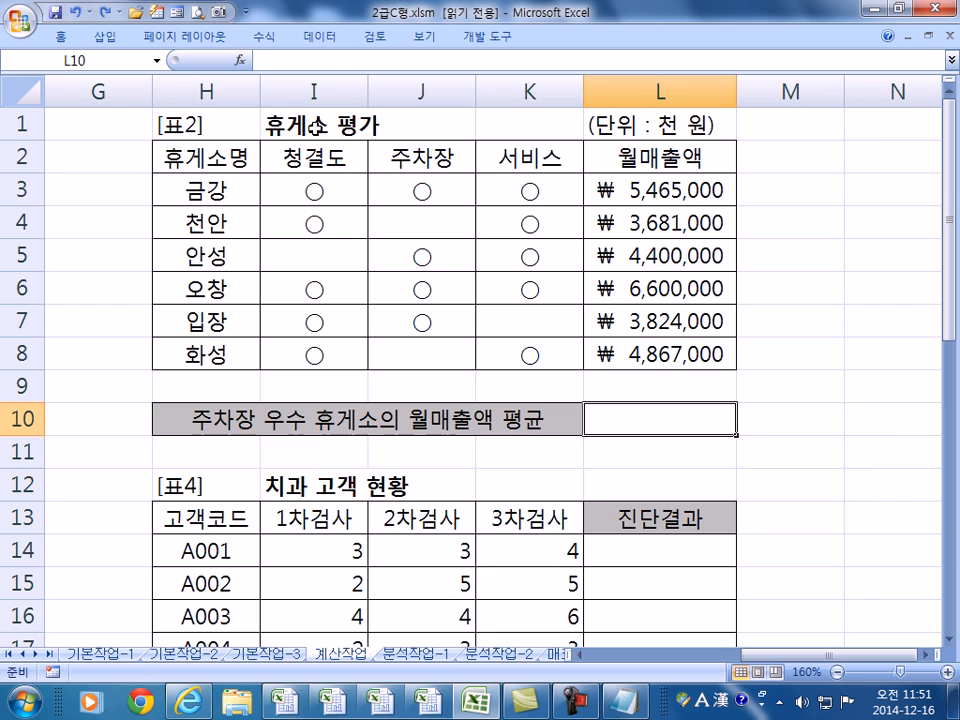
- Divide L10's SUMIF total by COUNTIF(J3:J8,"○") to get the parking average ₩5,072,250
click(103, 12)
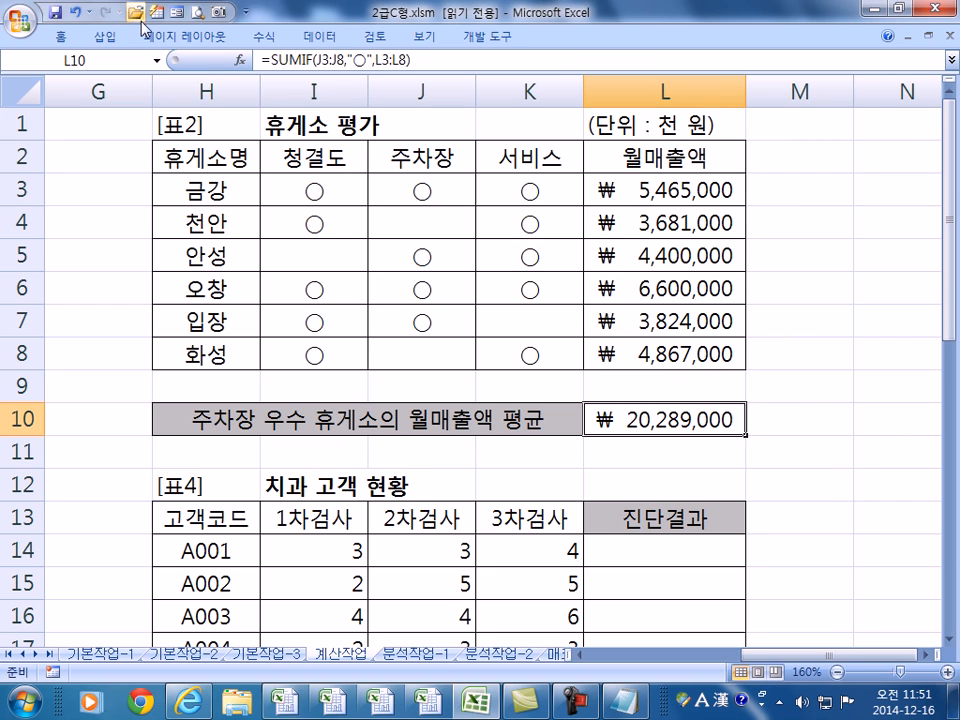
key(F2)
text(/)
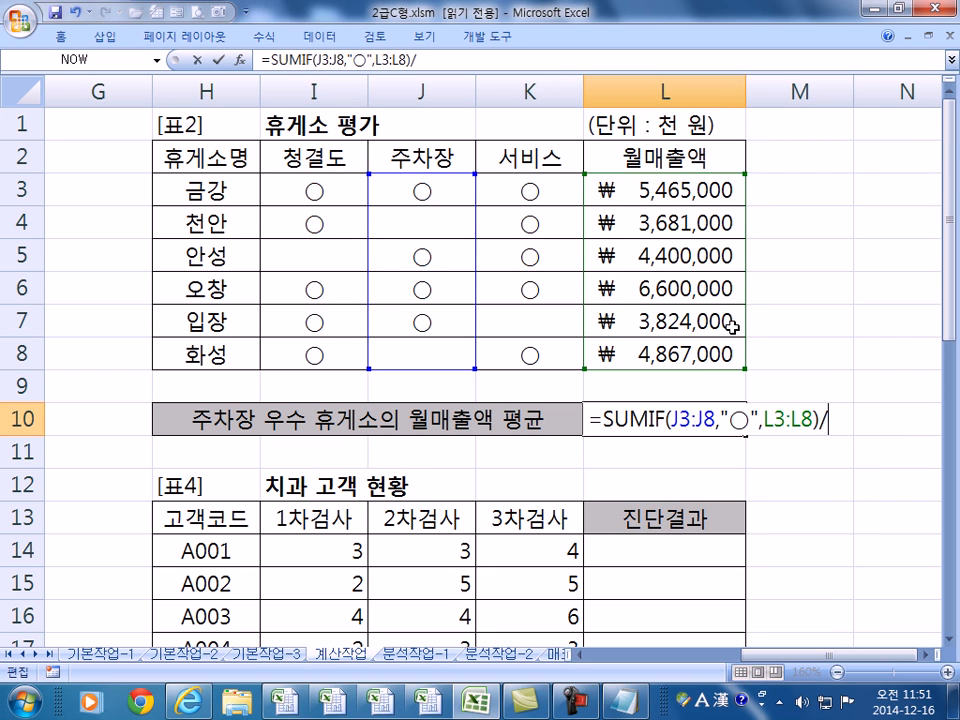
text(COUN)
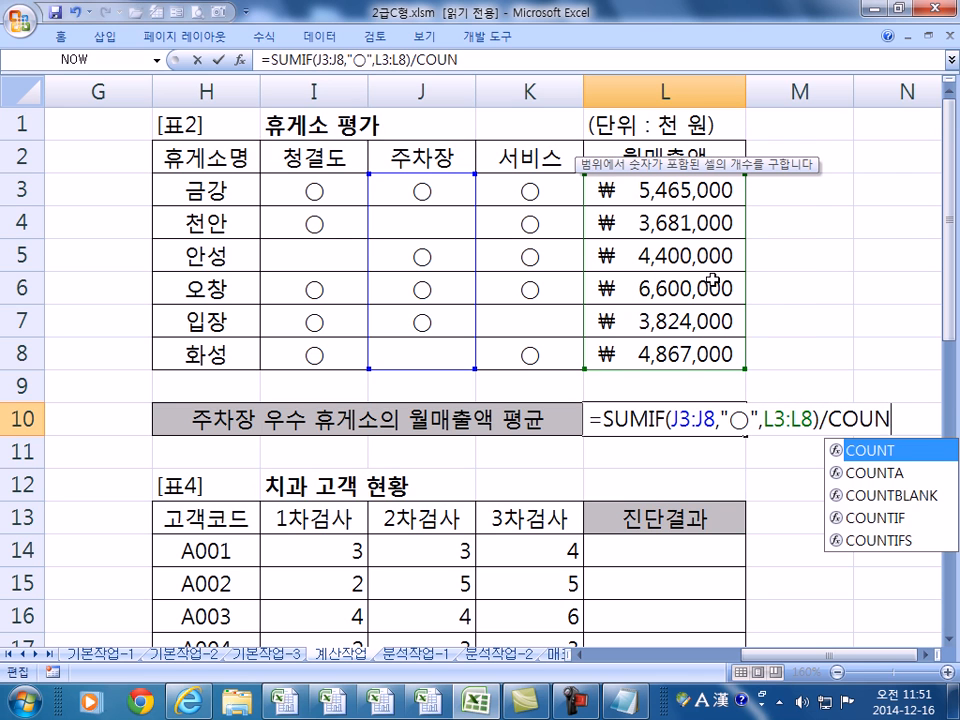
double_click(875, 518)
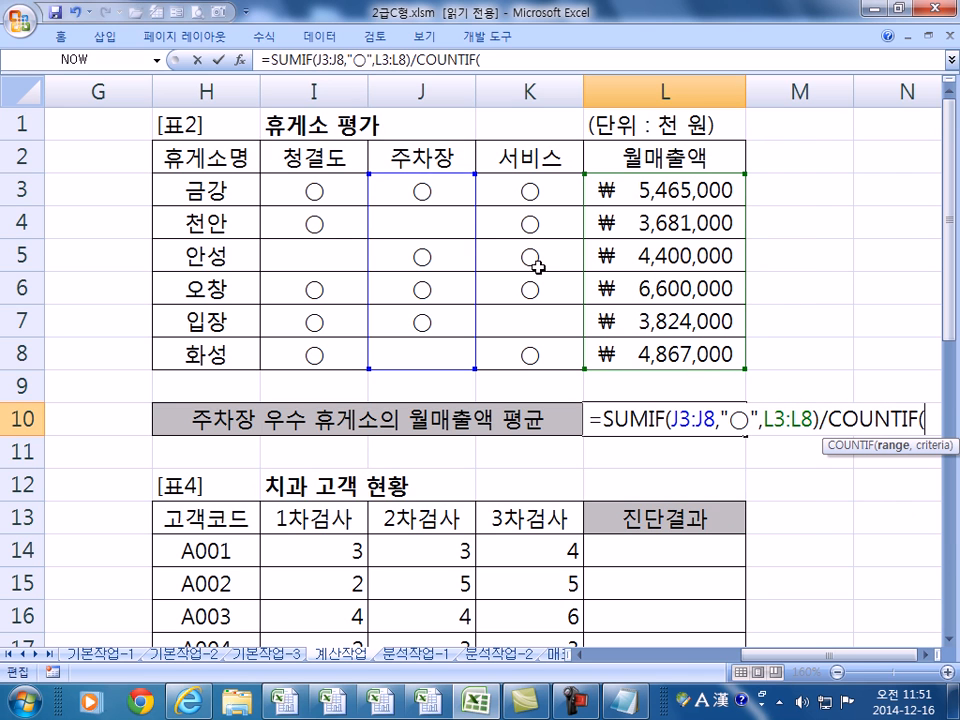
drag(421, 187, 422, 340)
text(,"○")
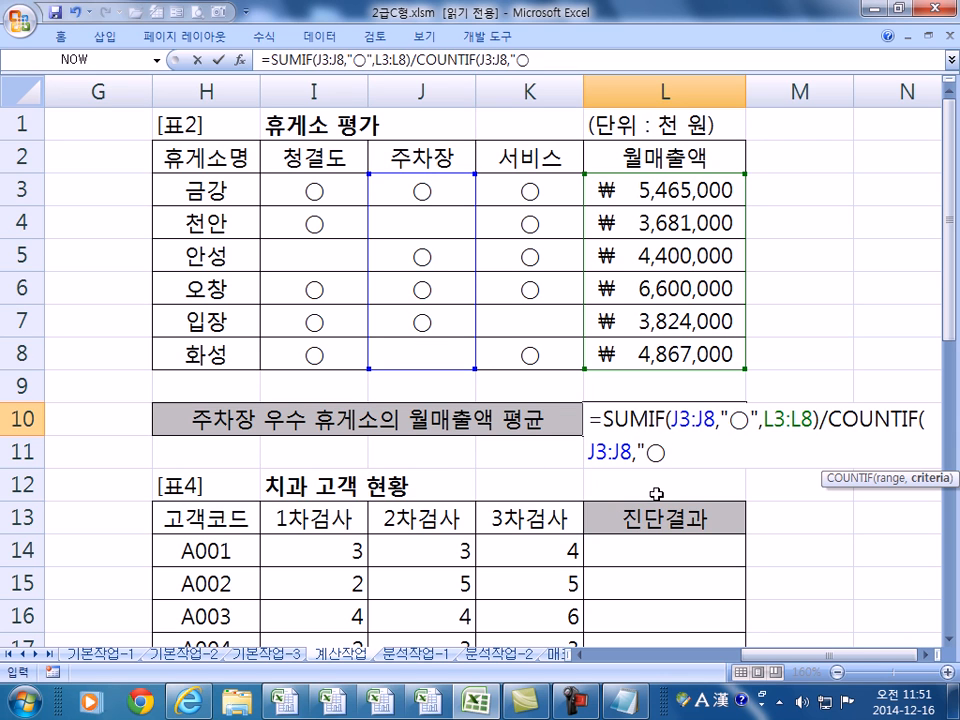
text())
key(Return)
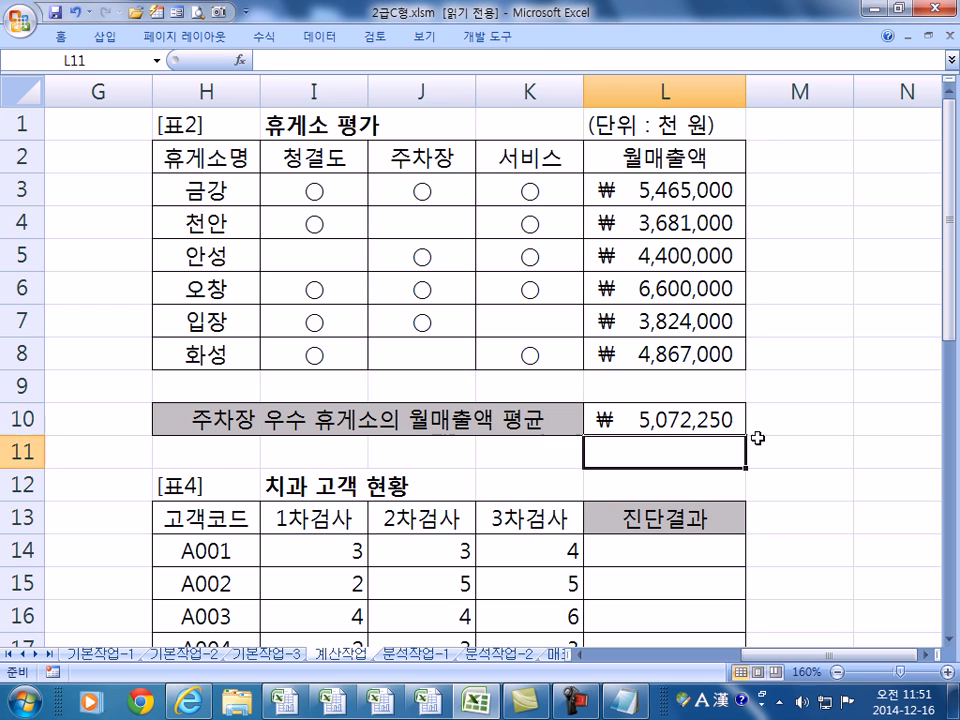
- Reopen L10's formula for review and bring the Notepad notes to the front
click(686, 420)
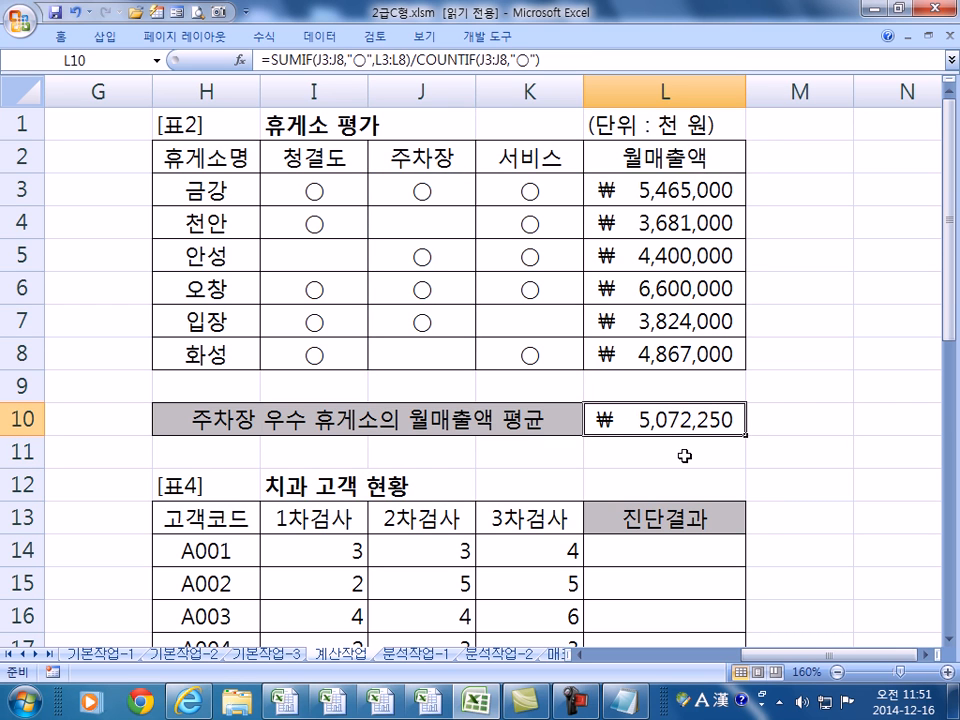
key(F2)
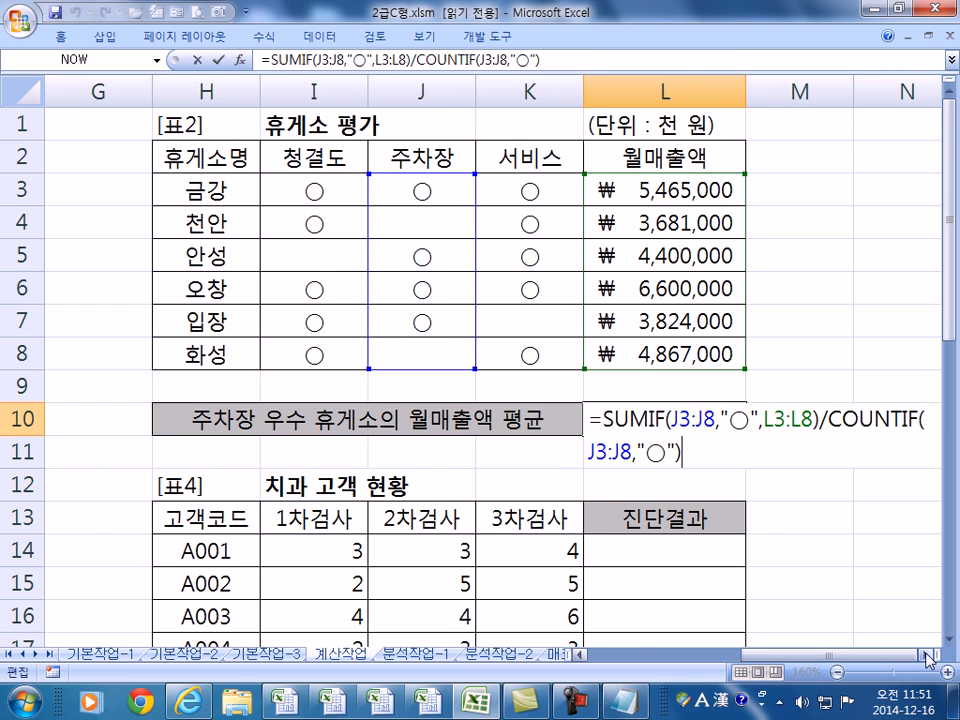
click(929, 655)
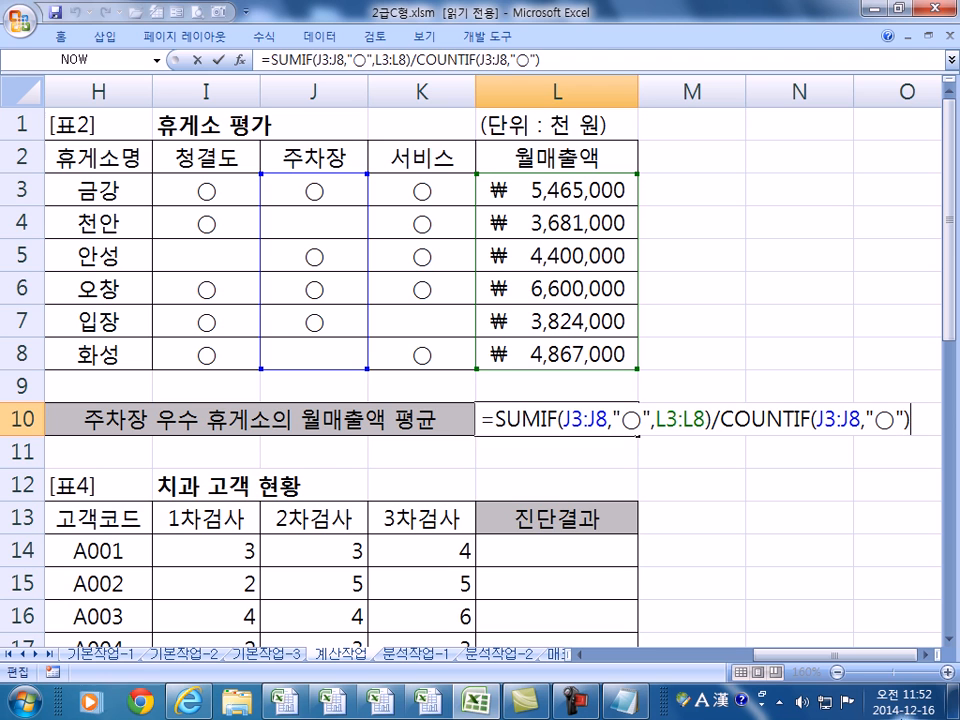
click(622, 700)
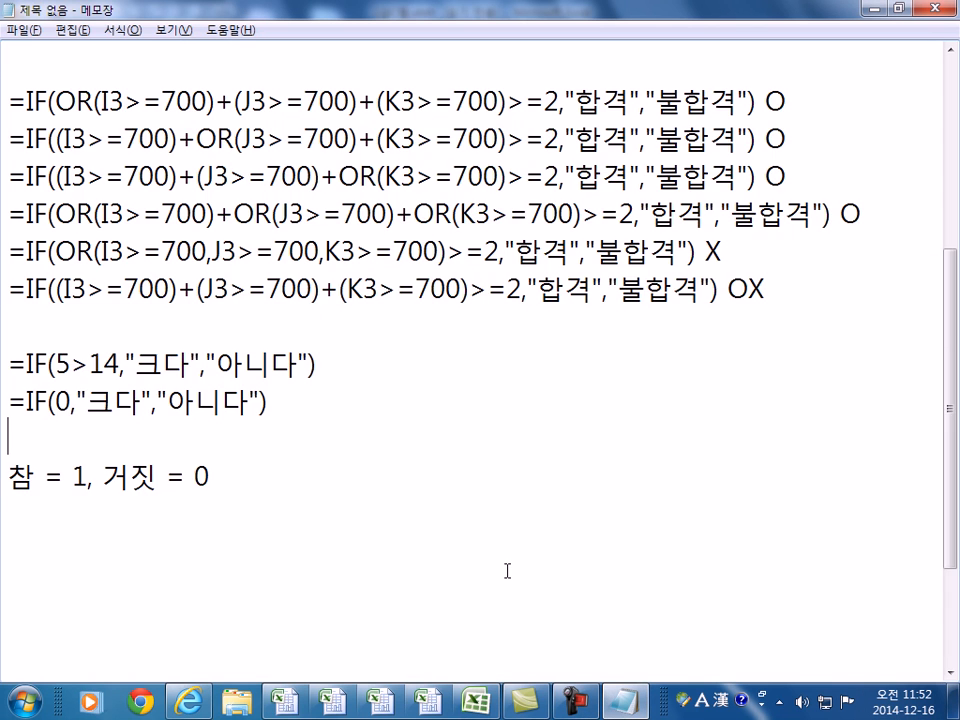
- Add a line '평균: AVERAGE, AVERAGEIF, AVERAGEIFS, DAVERAGE' below the true/false note
scroll(507, 571, down, 2)
click(319, 356)
text(VU)
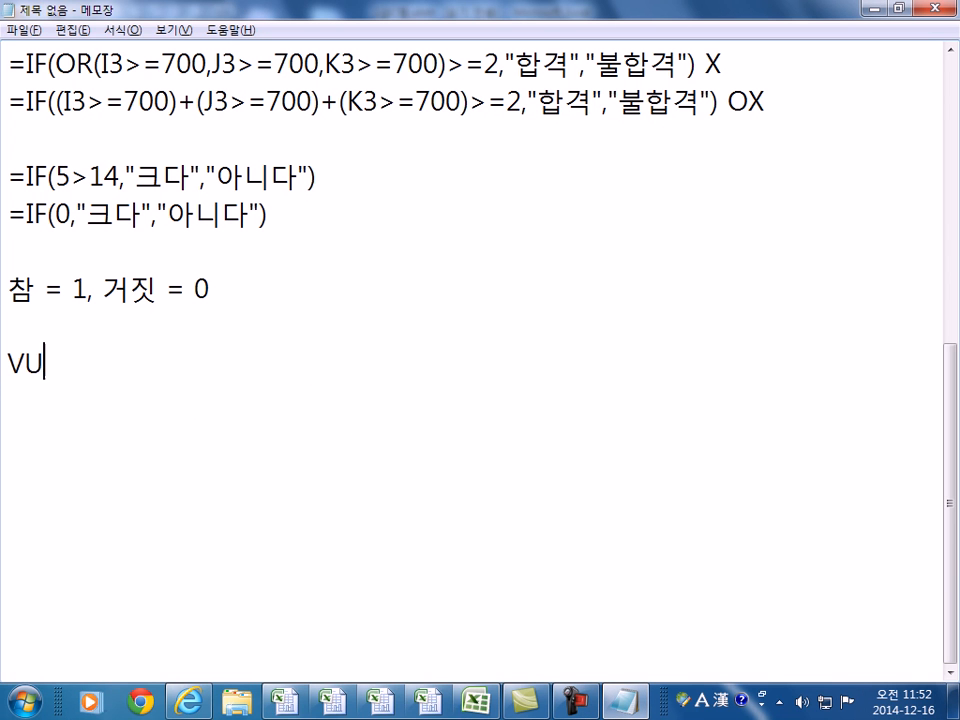
key(BackSpace)
key(BackSpace)
key(Hangul)
text(평균)
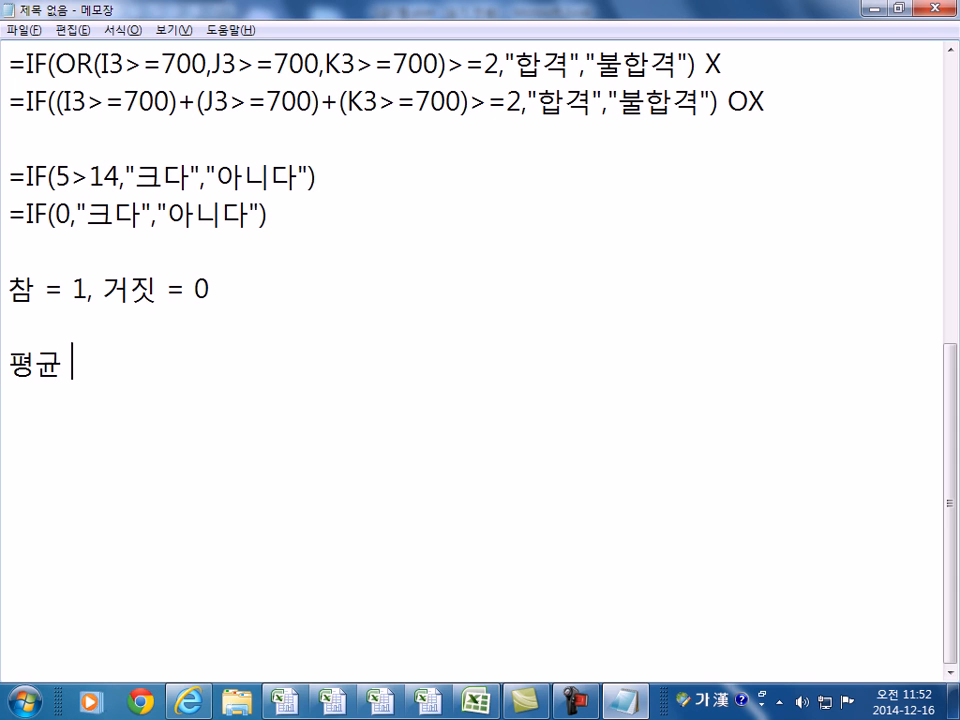
text(:)
key(Hangul)
text(AVER)
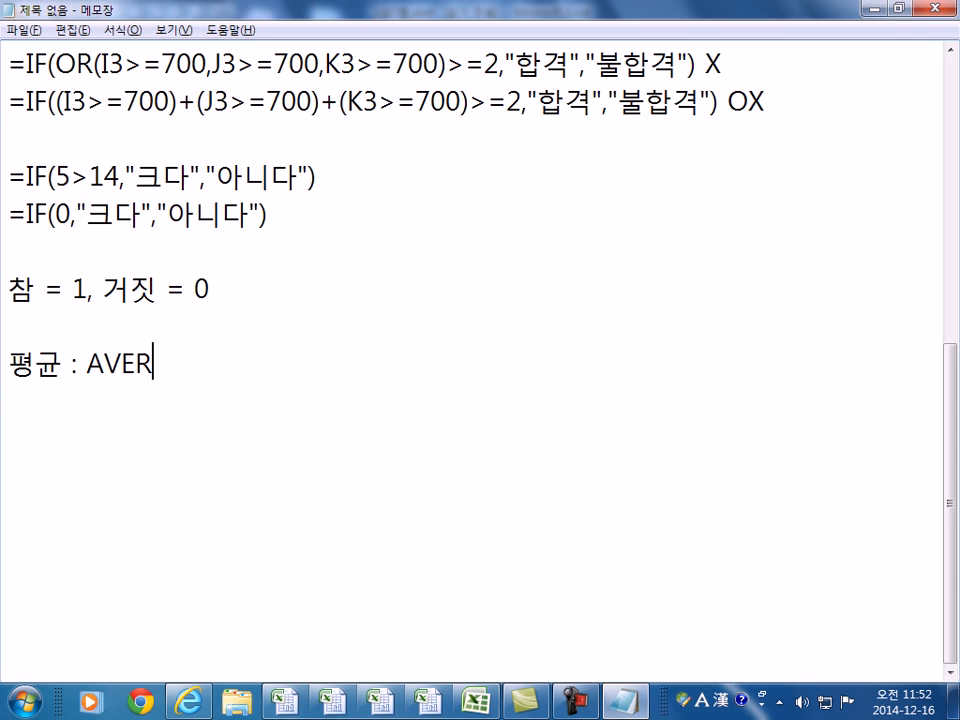
text(R)
scroll(480, 350, up, 1)
key(BackSpace)
text(EAG)
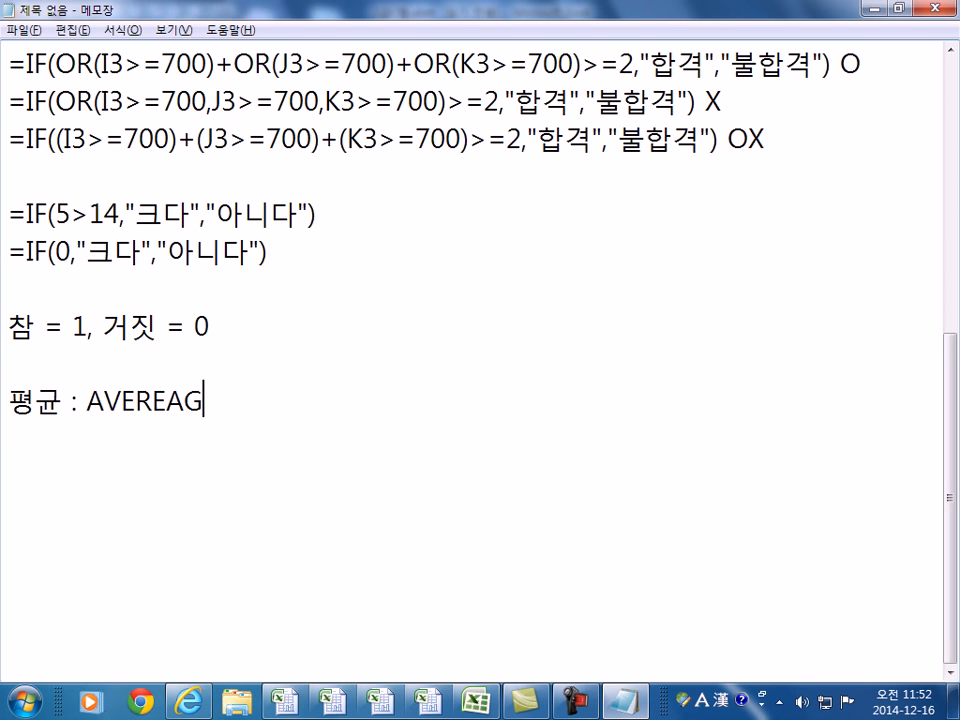
key(BackSpace)
key(BackSpace)
key(BackSpace)
key(BackSpace)
text(R)
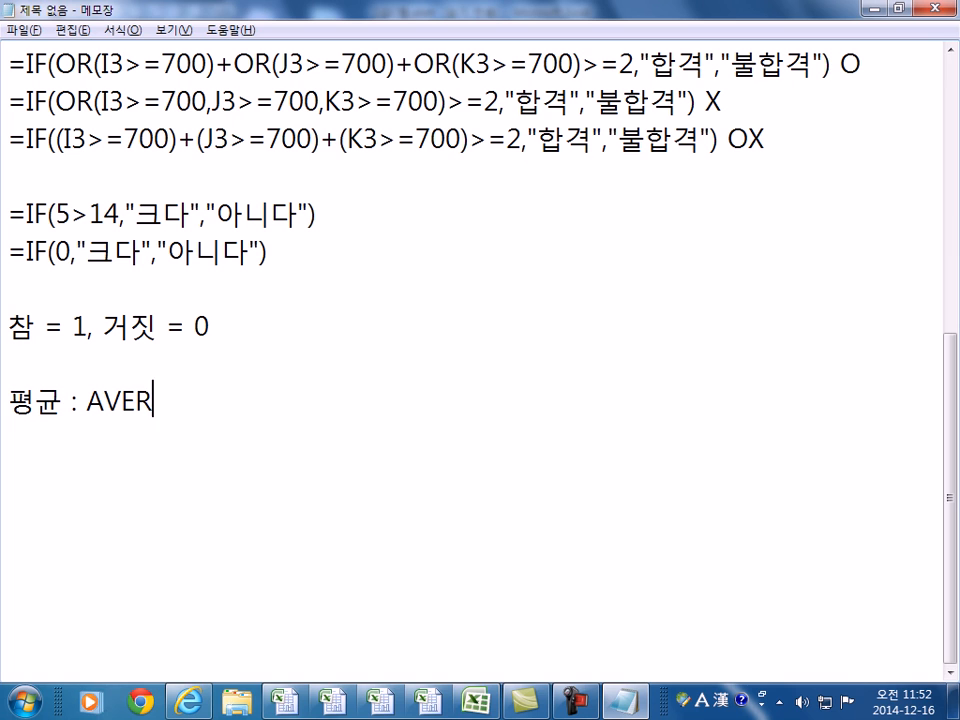
text(AGE, AVER)
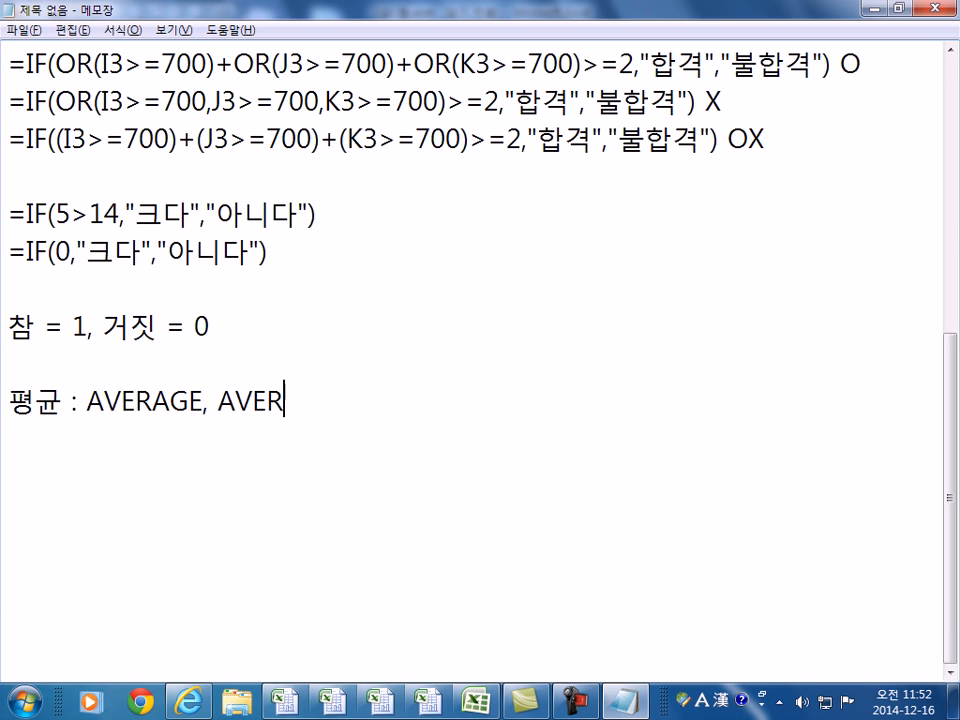
text(AGEIF, AVERAGEIF,)
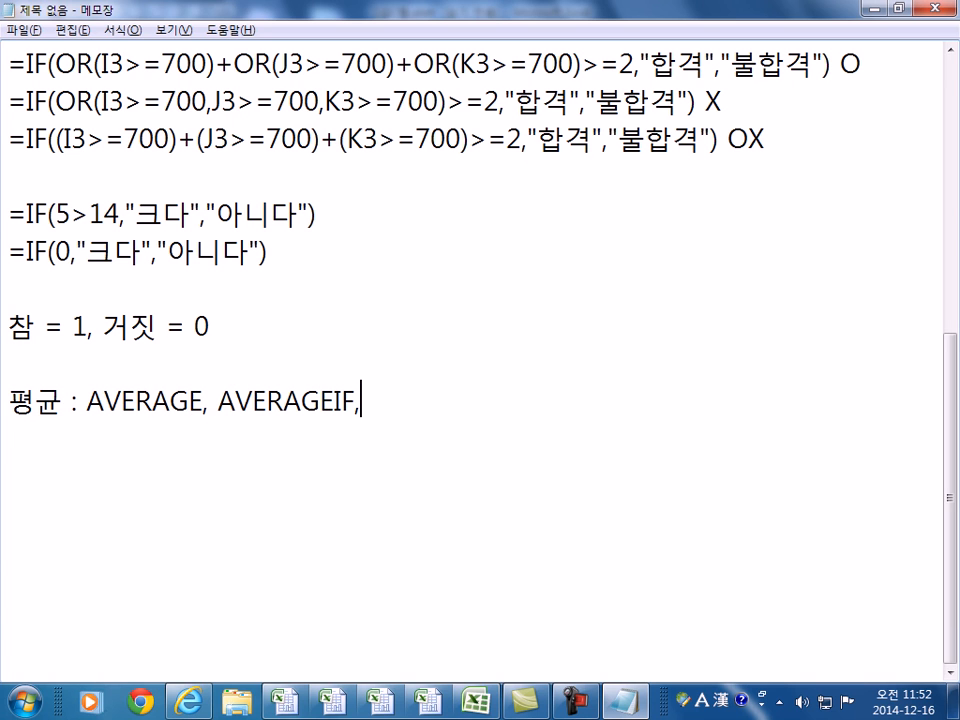
text( AVERAGEIFS)
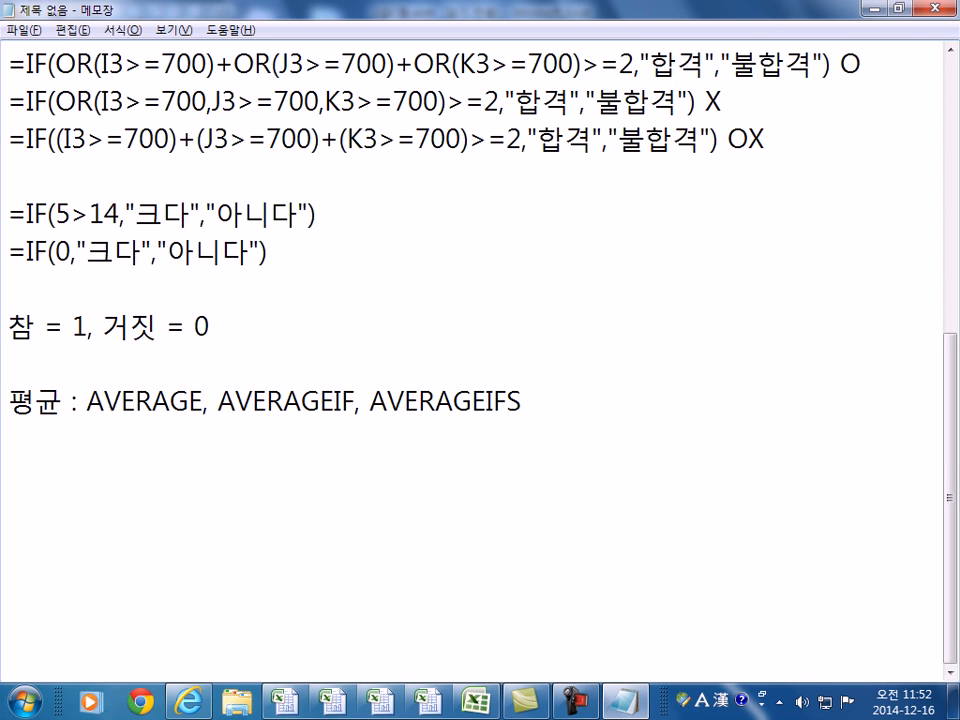
text(, DAVERAGE, DAVERAGE)
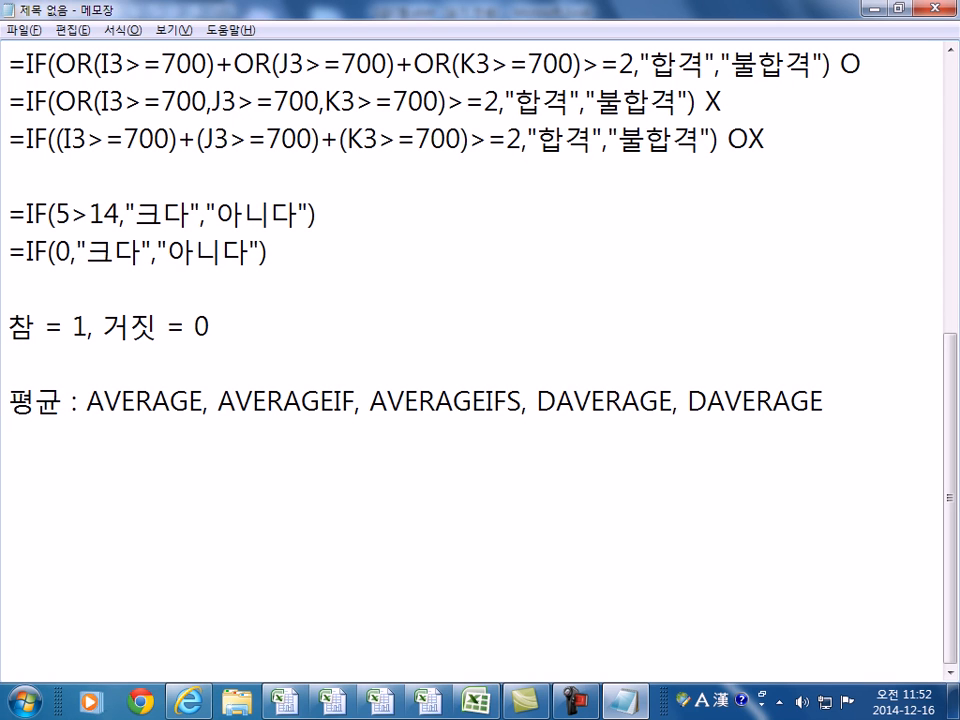
- Delete the extra DAVERAGE, write 합계/개수 on the next line, and highlight the key terms
key(BackSpace)
key(BackSpace)
key(BackSpace)
key(BackSpace)
key(BackSpace)
key(BackSpace)
key(BackSpace)
key(BackSpace)
key(BackSpace)
key(BackSpace)
key(Return)
text(G)
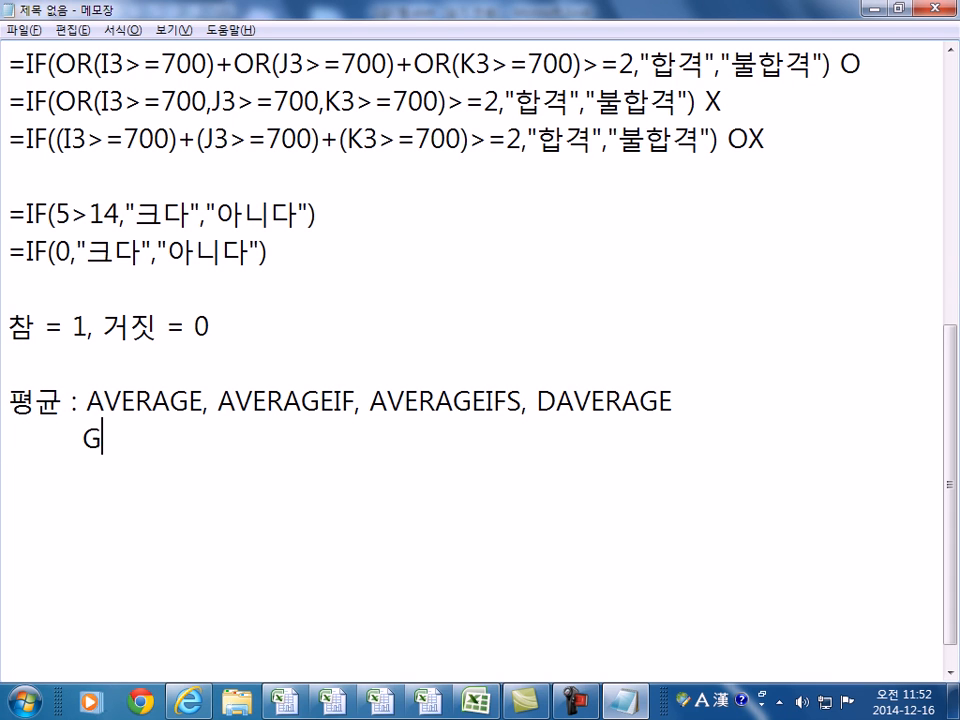
key(BackSpace)
key(Hangul)
text(합계)
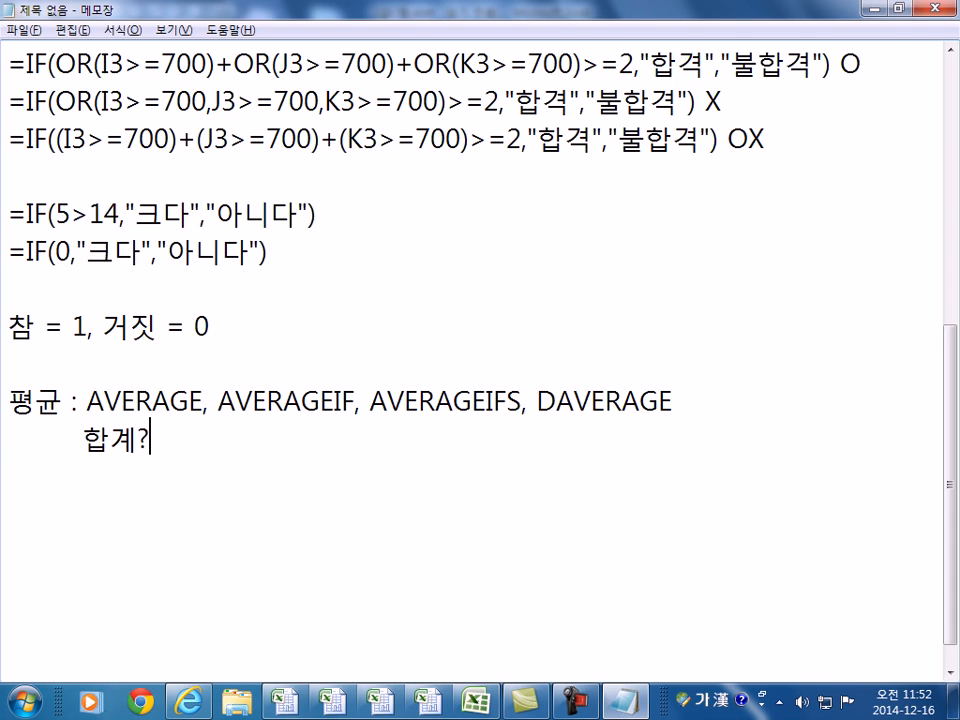
text(/개수)
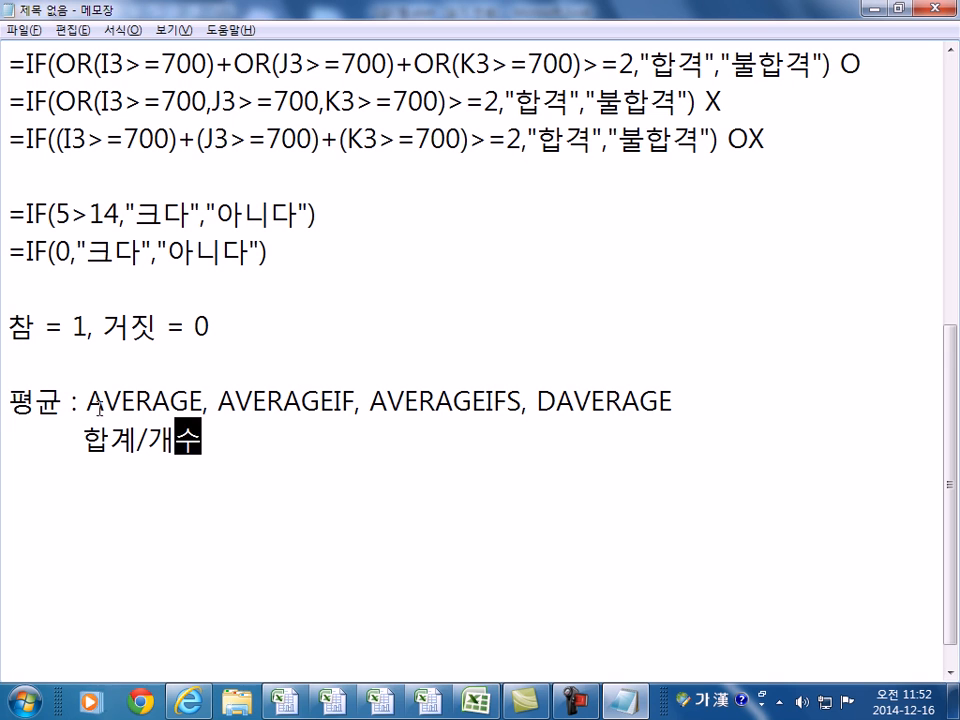
drag(85, 440, 175, 440)
drag(219, 401, 356, 401)
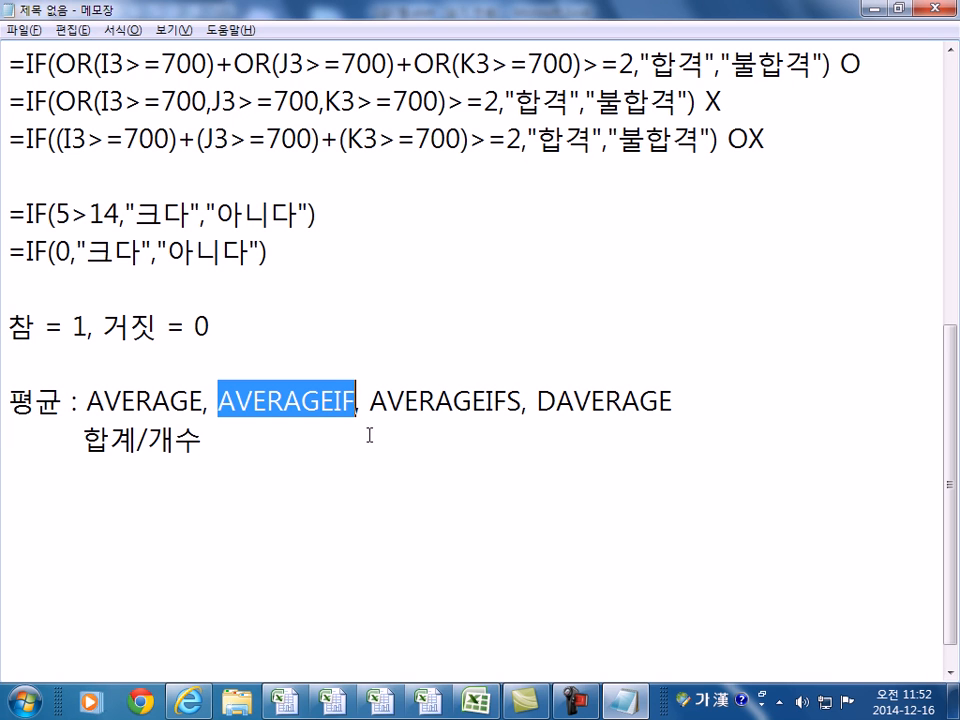
click(320, 468)
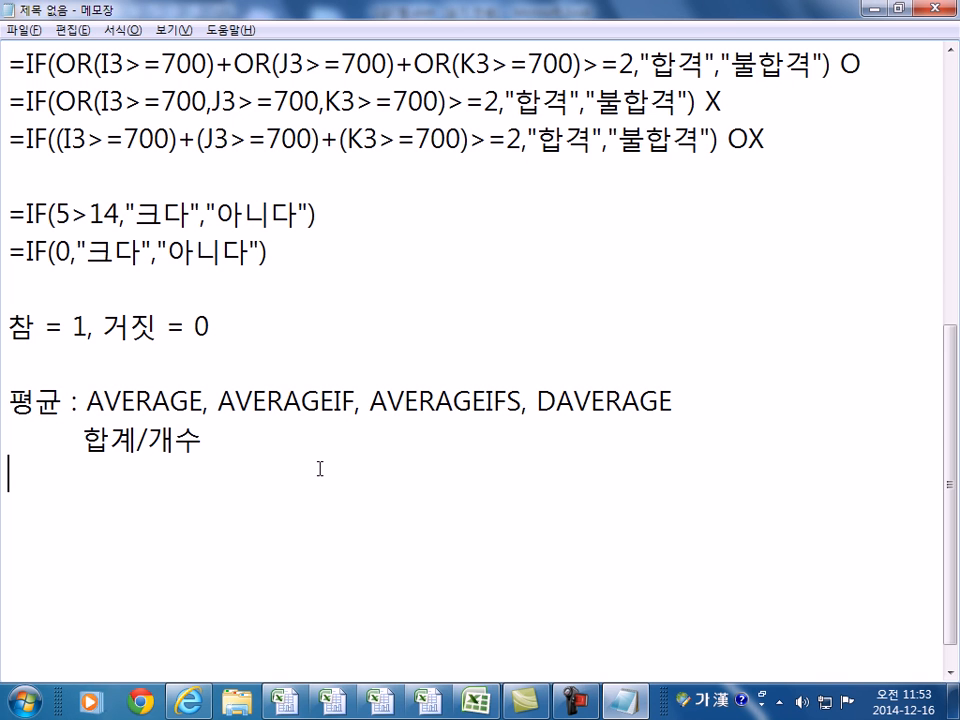
- Back in Excel, confirm L10's SUMIF/COUNTIF formula showing ₩5,072,250 and scroll down to table 3
key(alt+Tab)
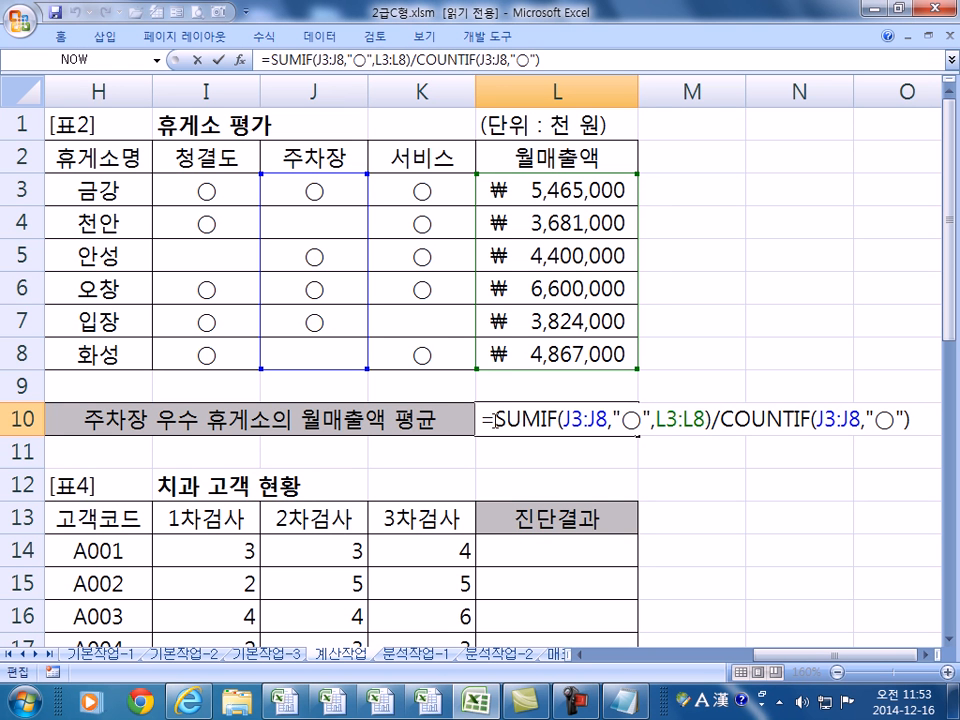
drag(498, 418, 712, 420)
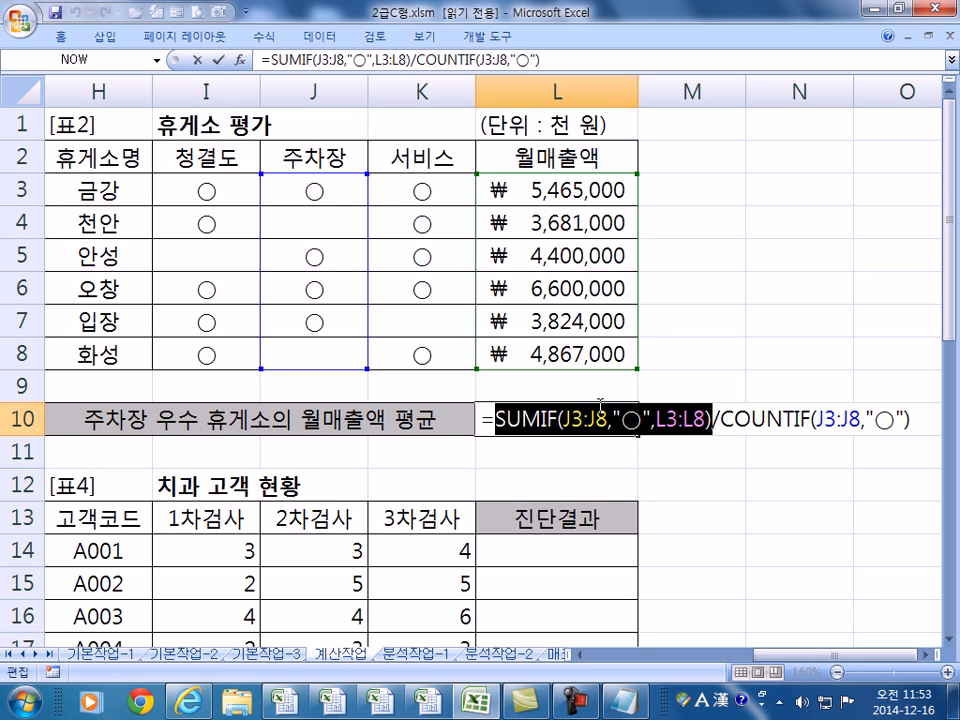
key(Return)
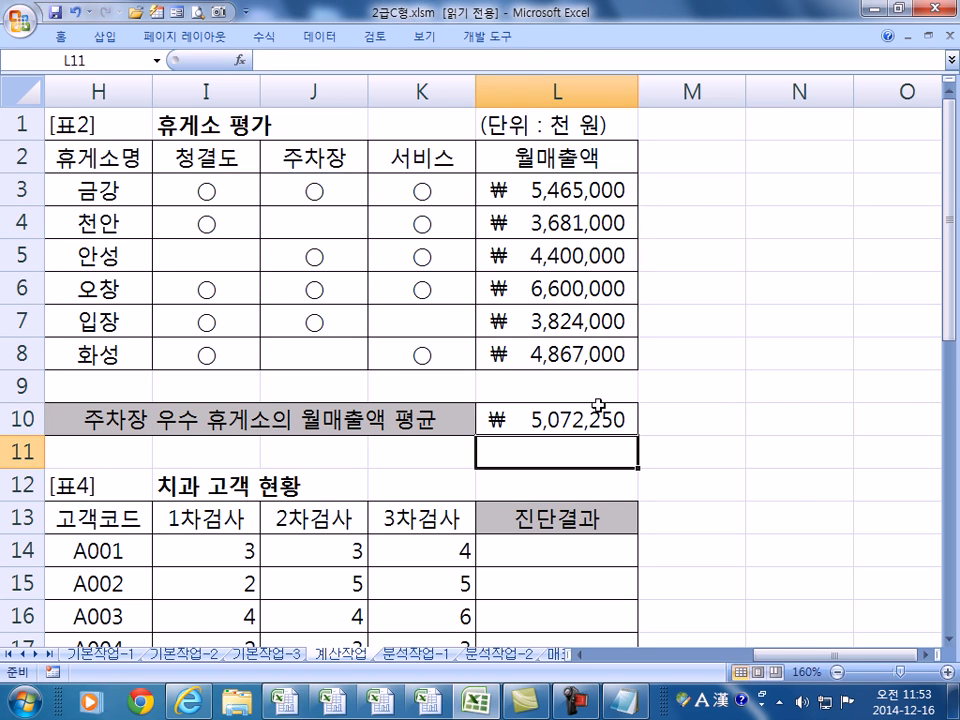
key(Home)
scroll(598, 405, down, 3)
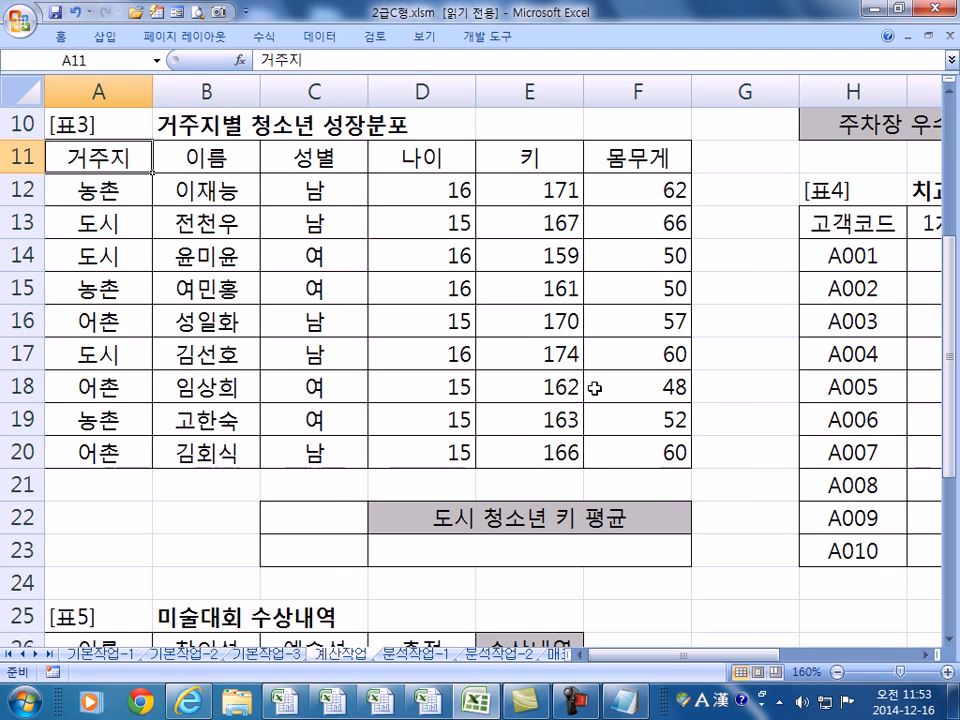
- Copy 거주지 (A11) and 도시 (A13) into C22:C23 as criteria, then select D23
click(482, 551)
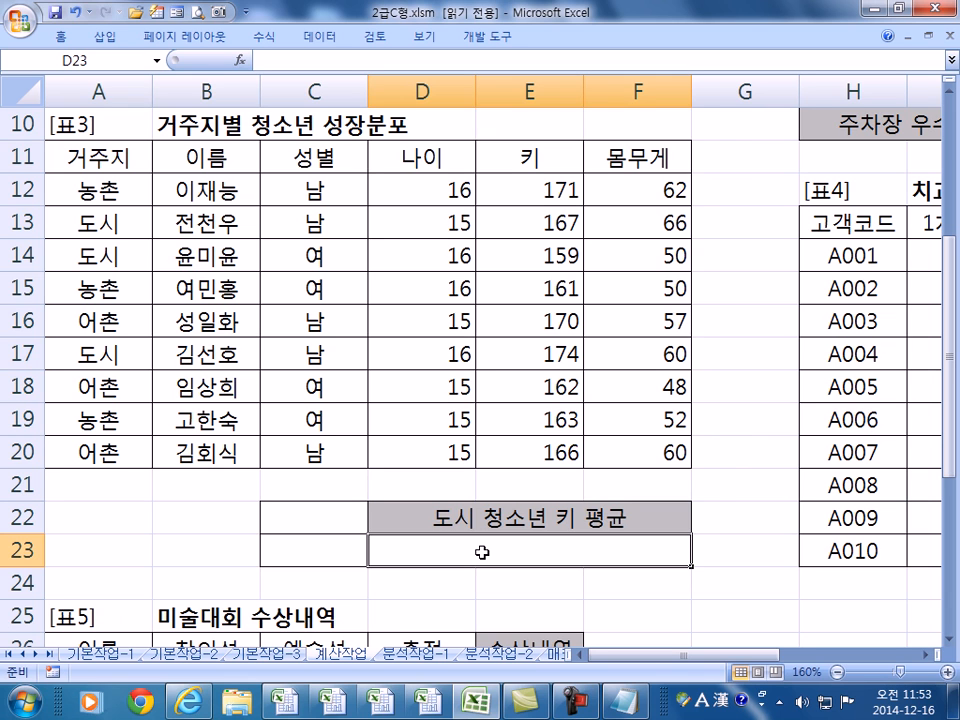
drag(86, 163, 90, 191)
click(90, 237)
click(107, 150)
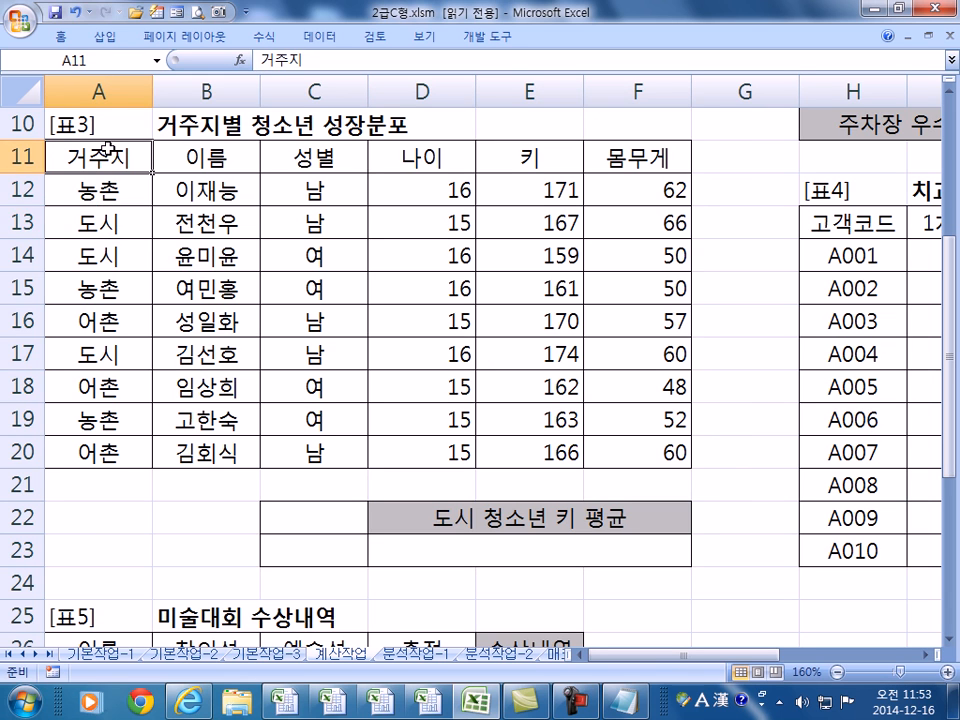
ctrl+click(112, 222)
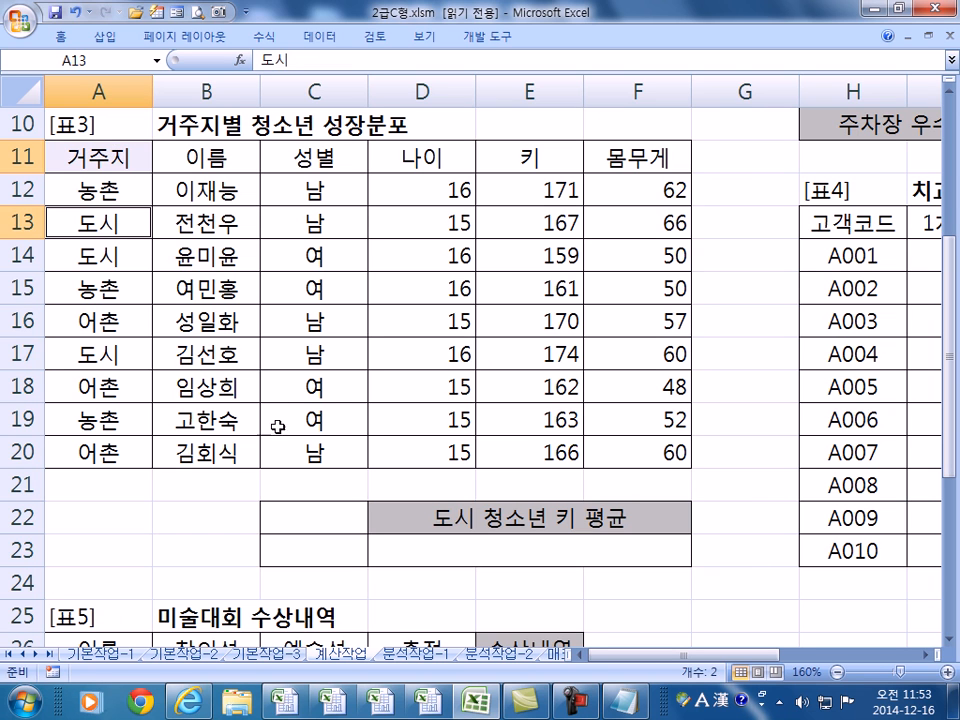
key(ctrl+c)
click(315, 521)
key(ctrl+v)
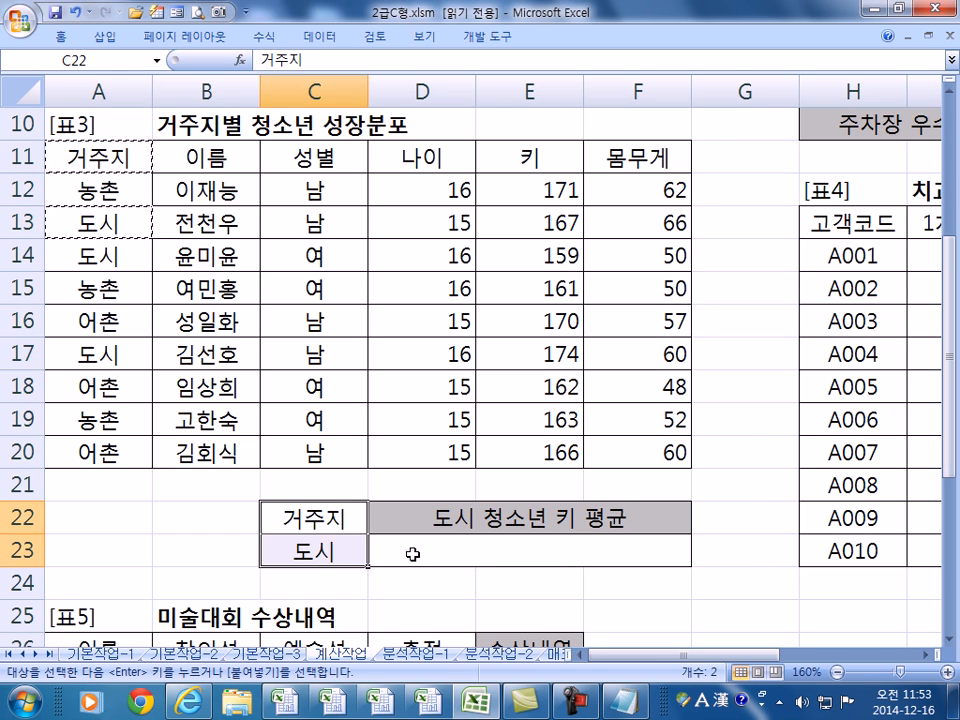
click(399, 553)
drag(306, 514, 316, 551)
click(420, 555)
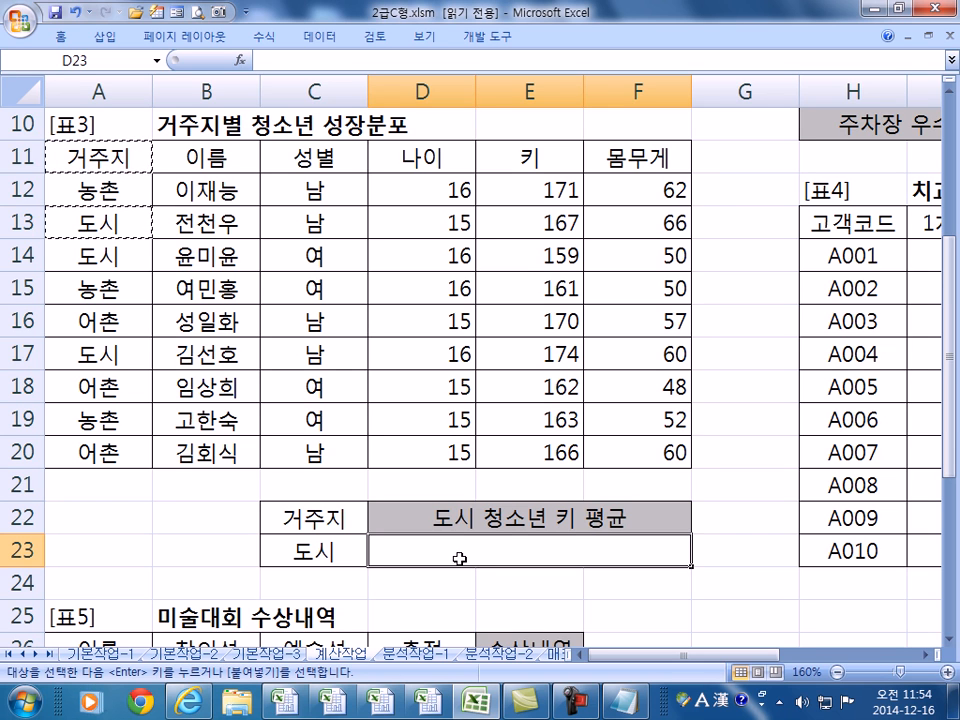
- Start D23's formula with ROUNDUP wrapping DAVERAGE(A11:F20,E11,C22:C23)
text(=)
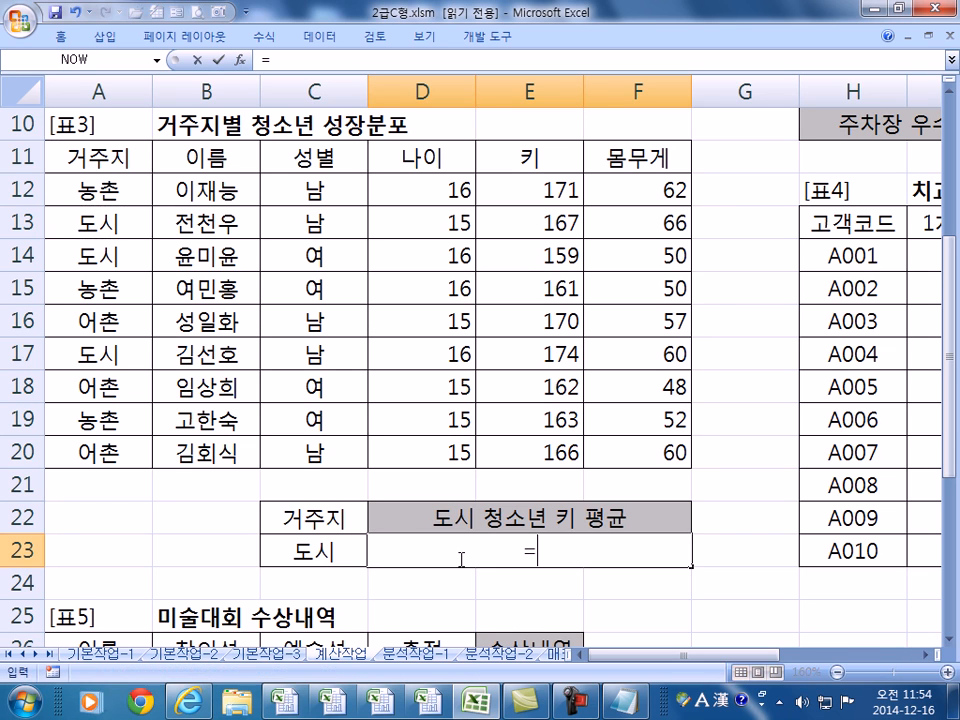
text(ROUN)
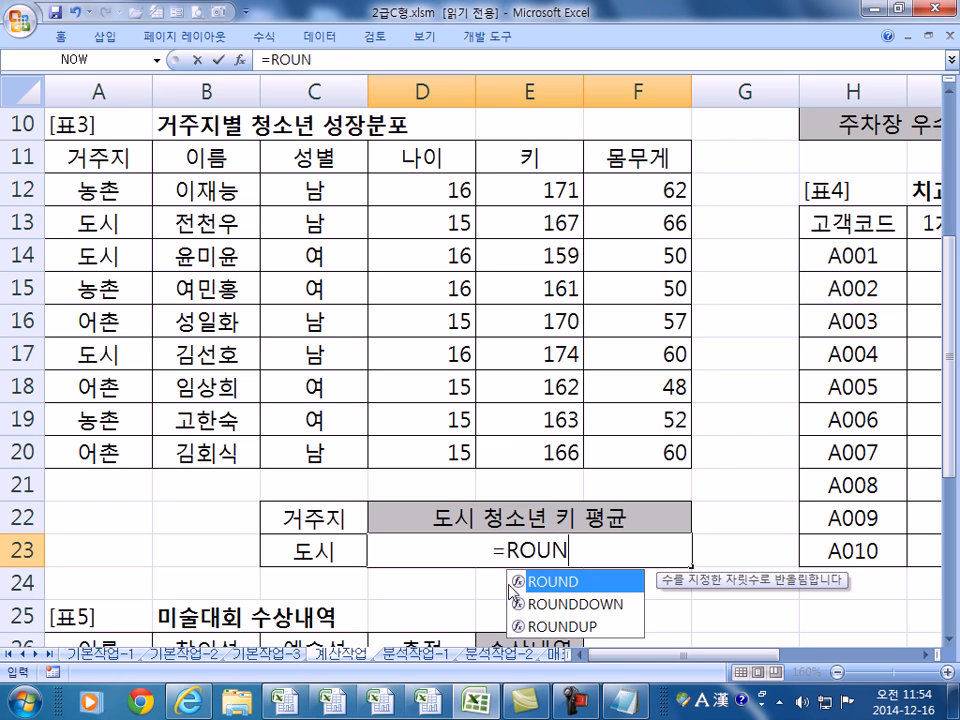
double_click(600, 627)
text(DAV)
double_click(634, 600)
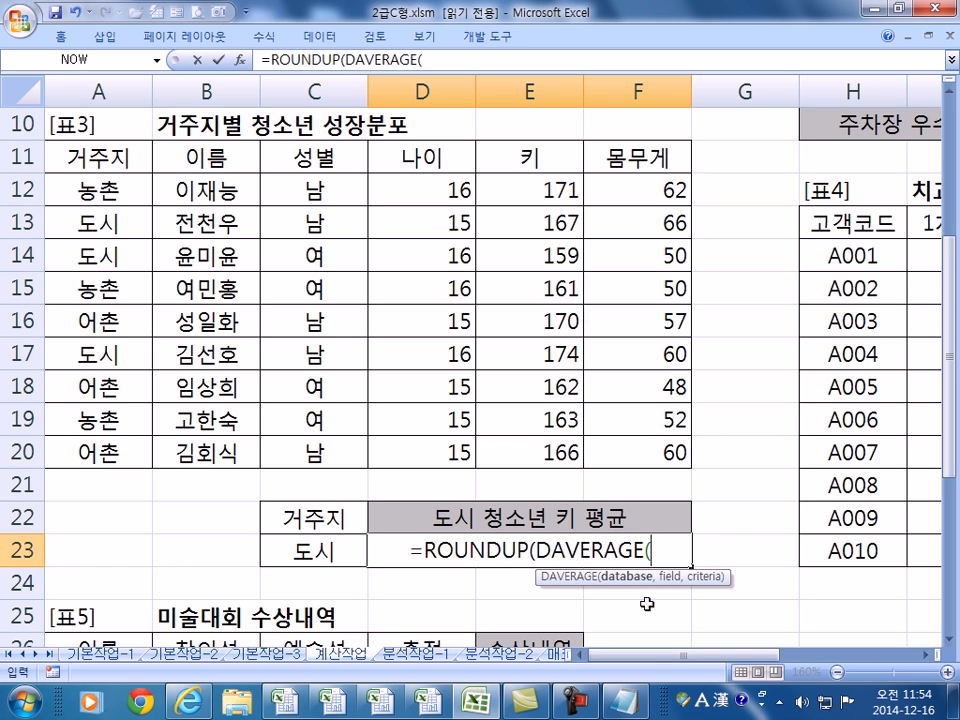
drag(78, 157, 606, 453)
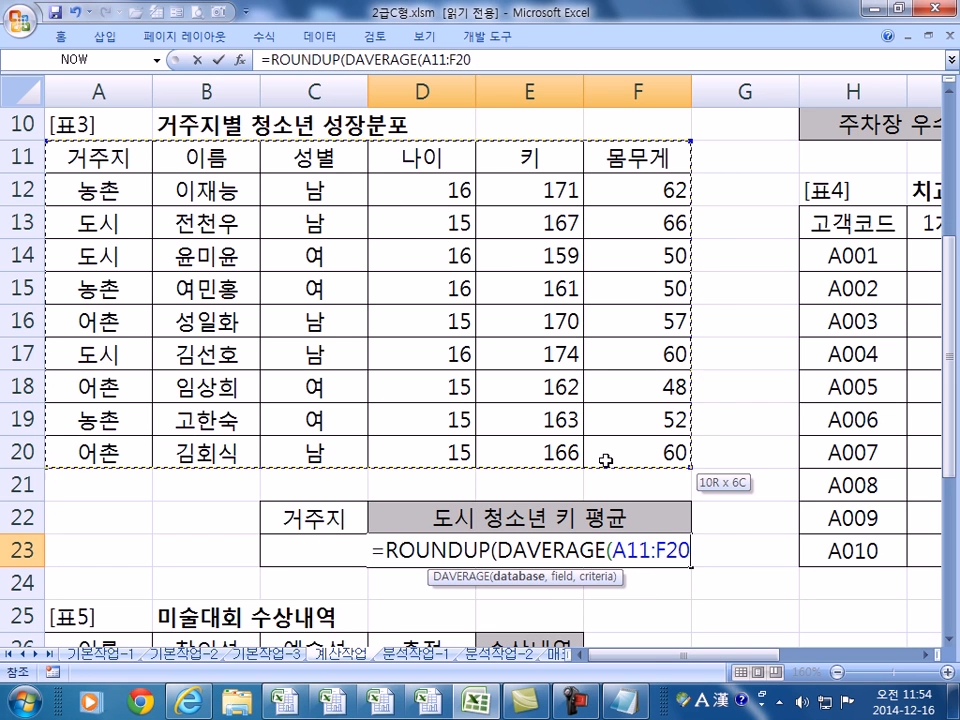
text(,)
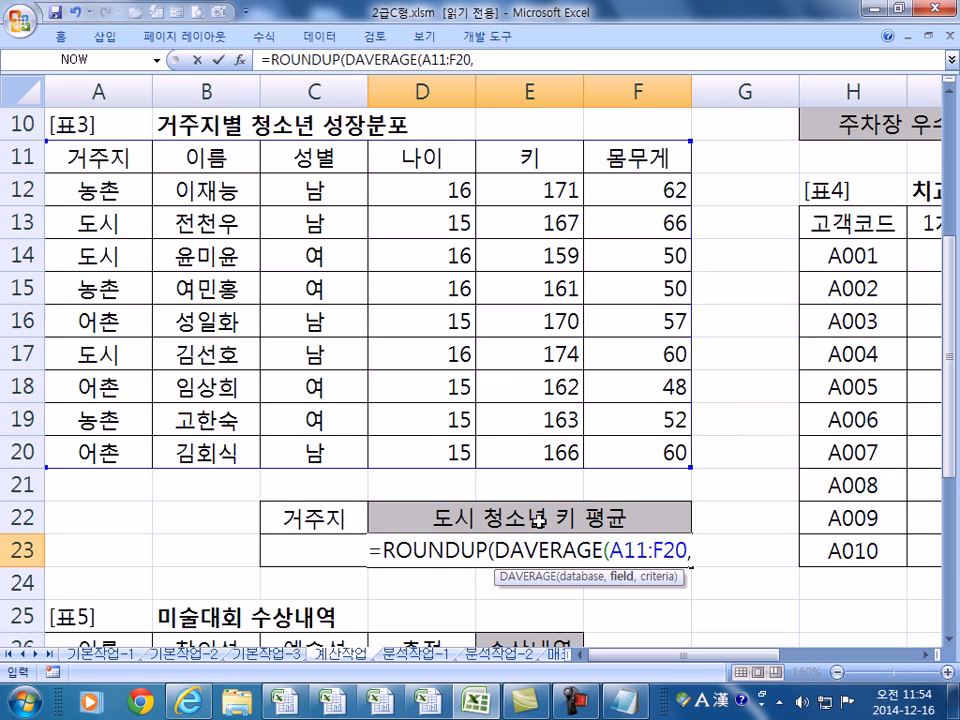
click(521, 154)
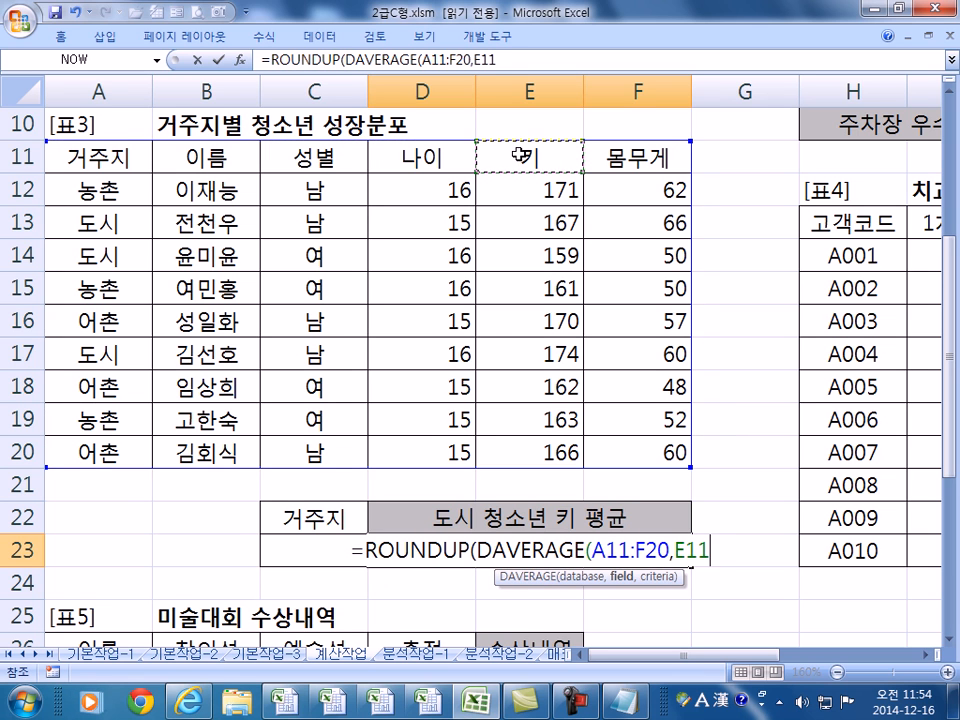
text(,)
drag(300, 518, 311, 551)
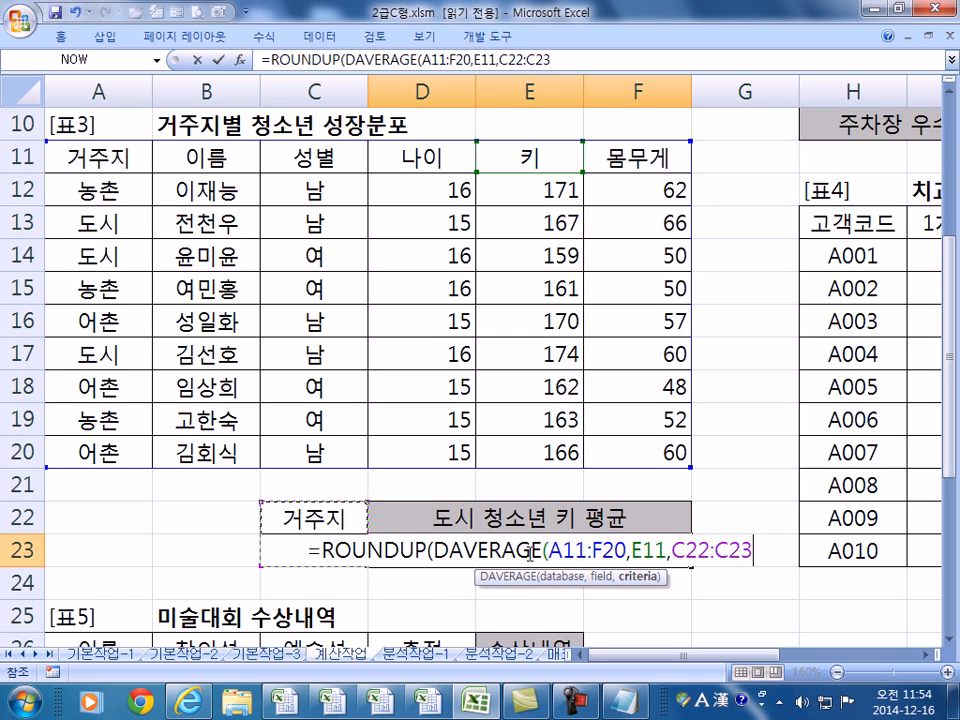
text())
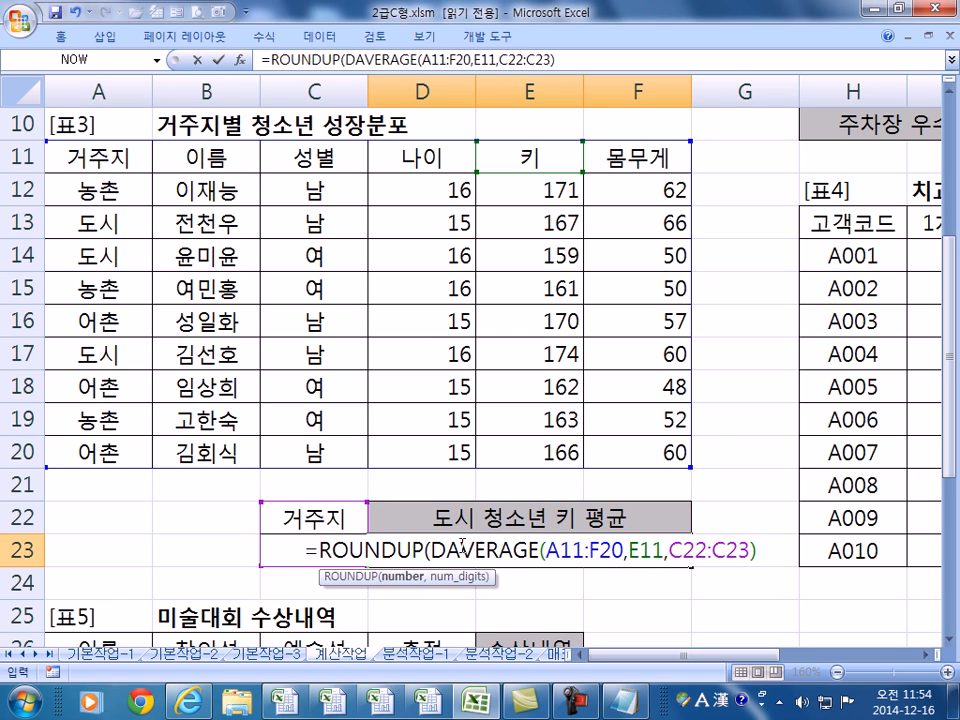
- Round up to 1 decimal place so D23 shows 166.7, then review the formula
drag(430, 550, 755, 550)
click(757, 552)
text(,1))
key(Return)
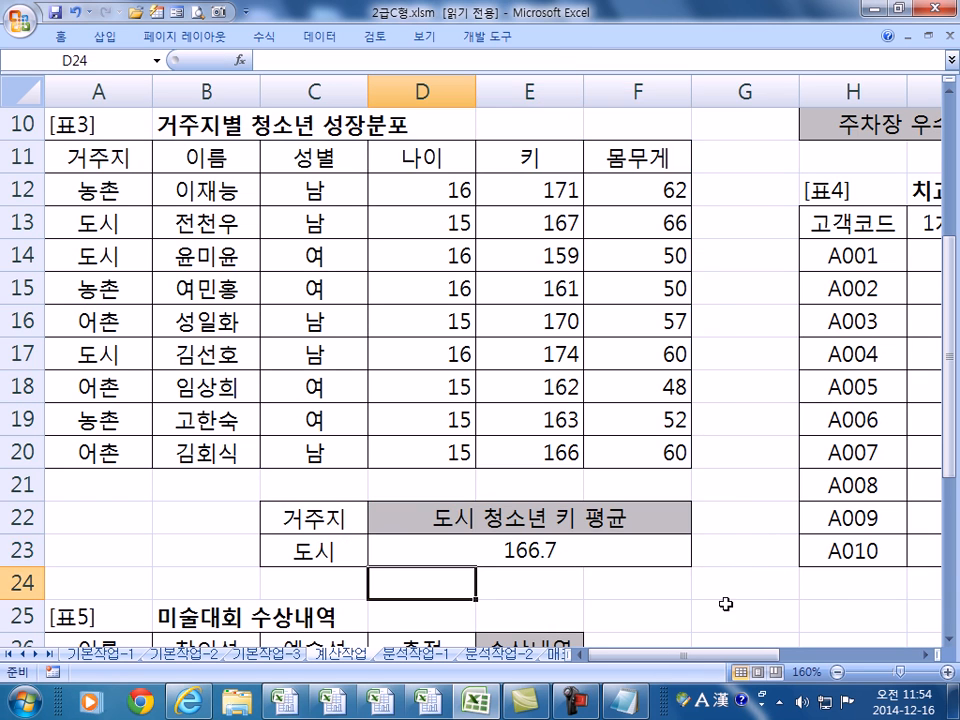
click(499, 546)
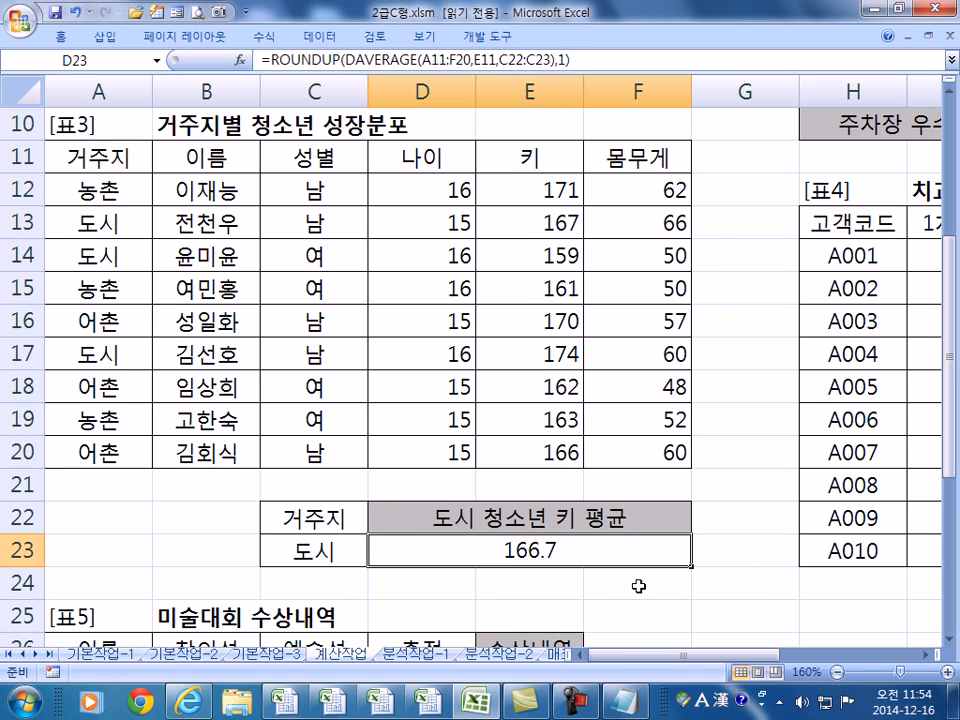
key(F2)
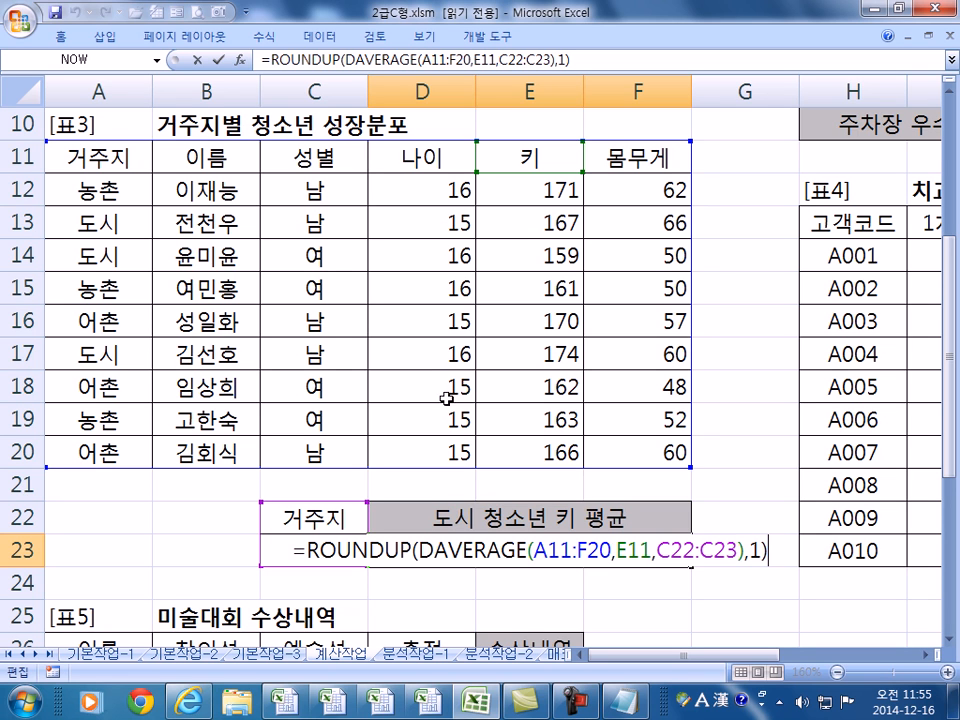
- Commit =ROUNDUP(DAVERAGE(A11:F20,E11,C22:C23),1) in D23 so it shows 166.7
key(Return)
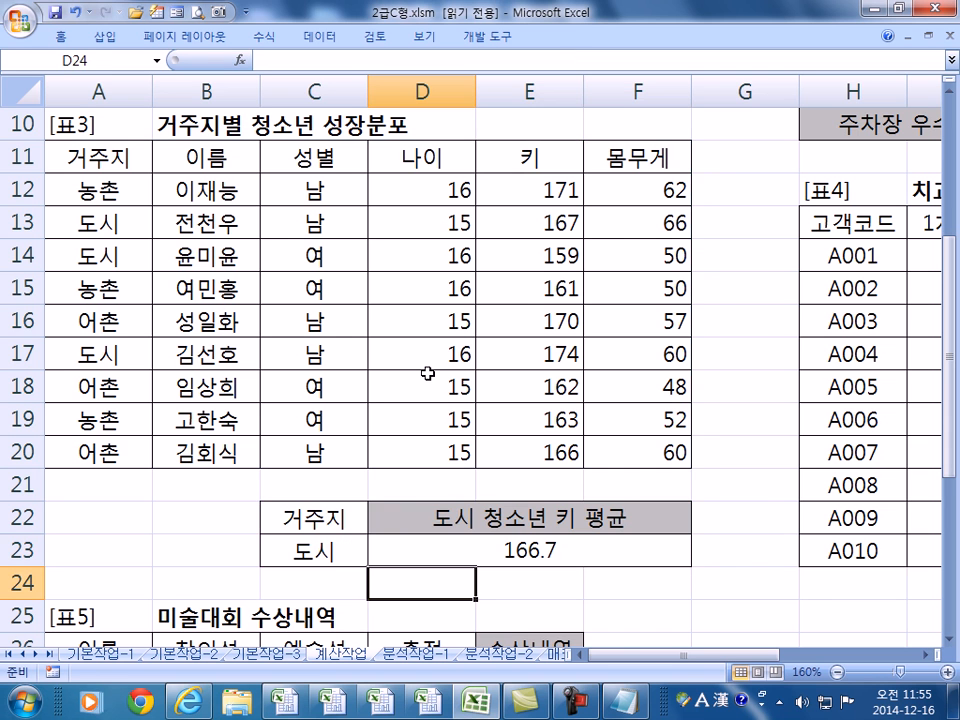
key(Right)
key(Right)
key(Right)
key(Right)
key(Right)
key(Right)
key(Right)
key(Right)
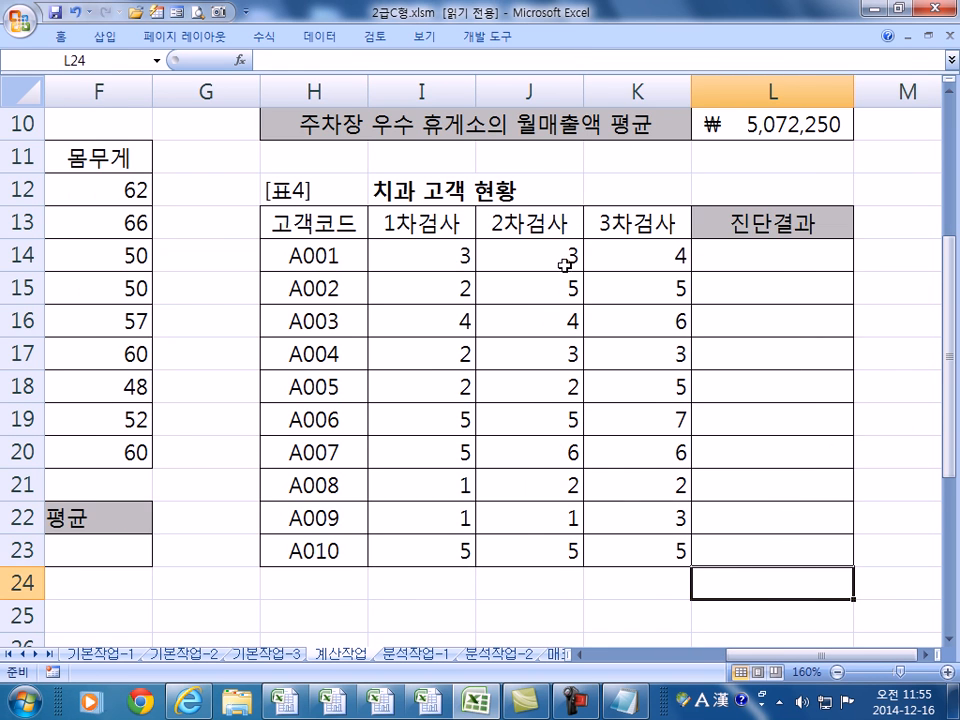
- In L14, begin =IF(AND( with conditions that the checkup scores I14, J14 and K14 are at least 4
click(726, 264)
key(Right)
key(Right)
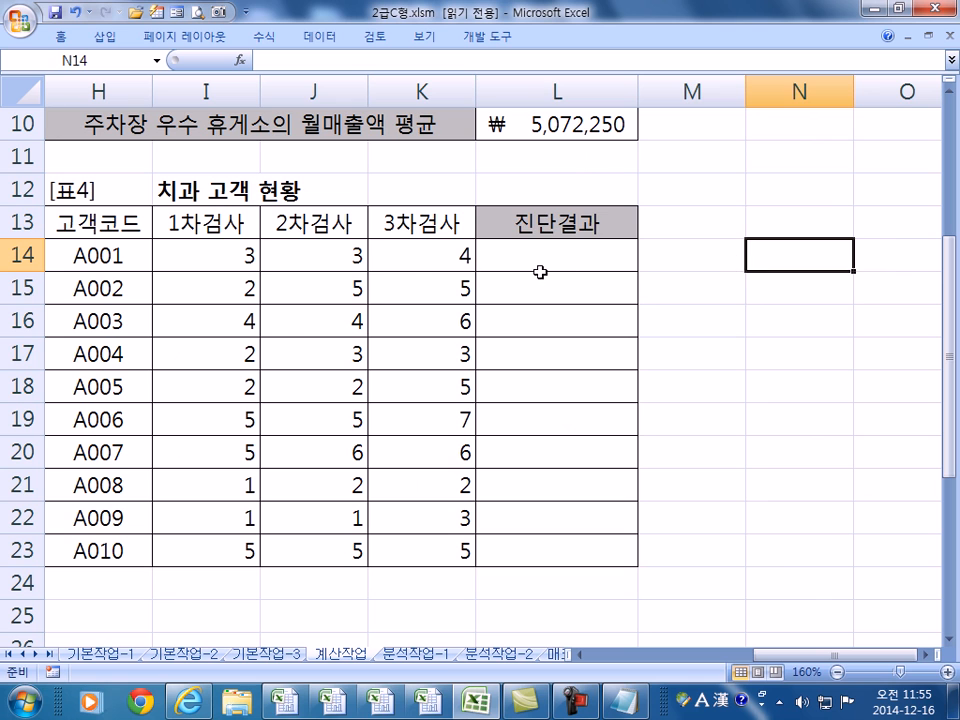
click(498, 257)
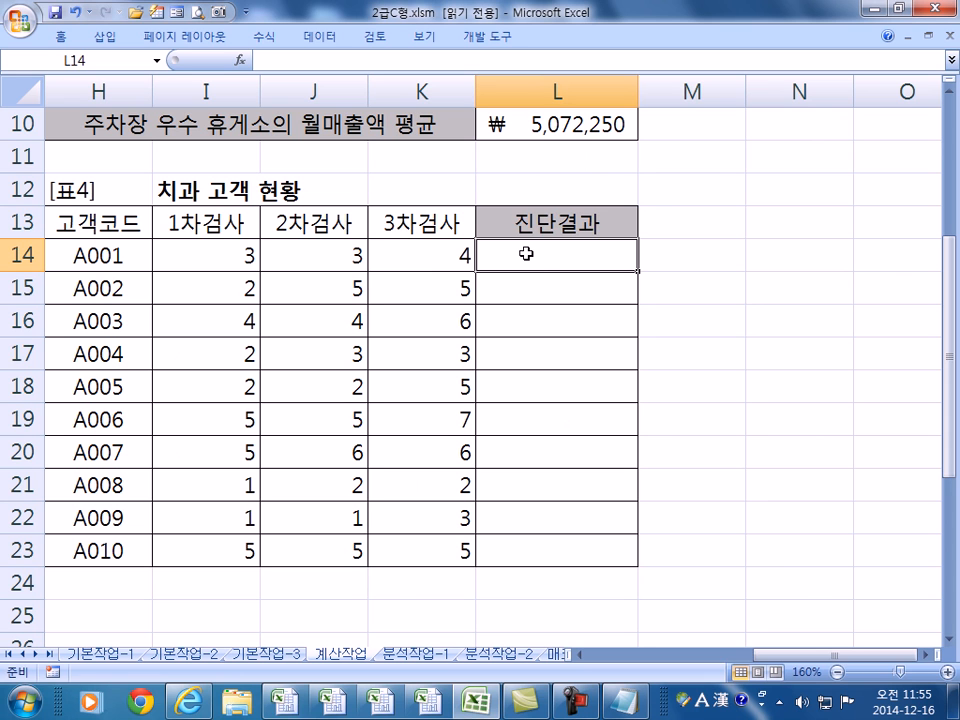
text(=I)
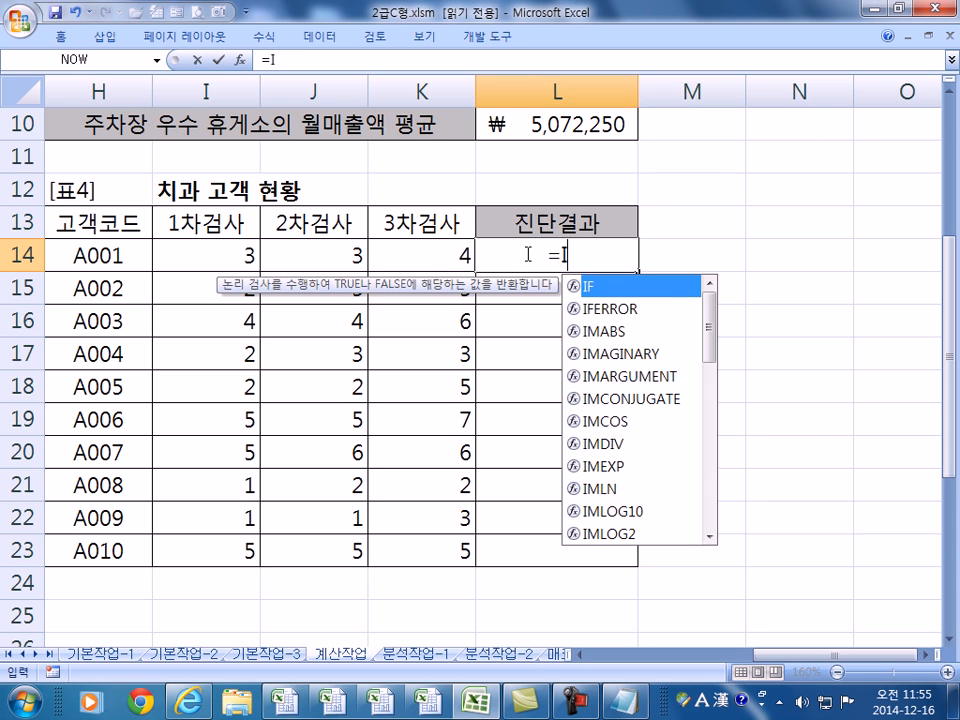
text(F(AN)
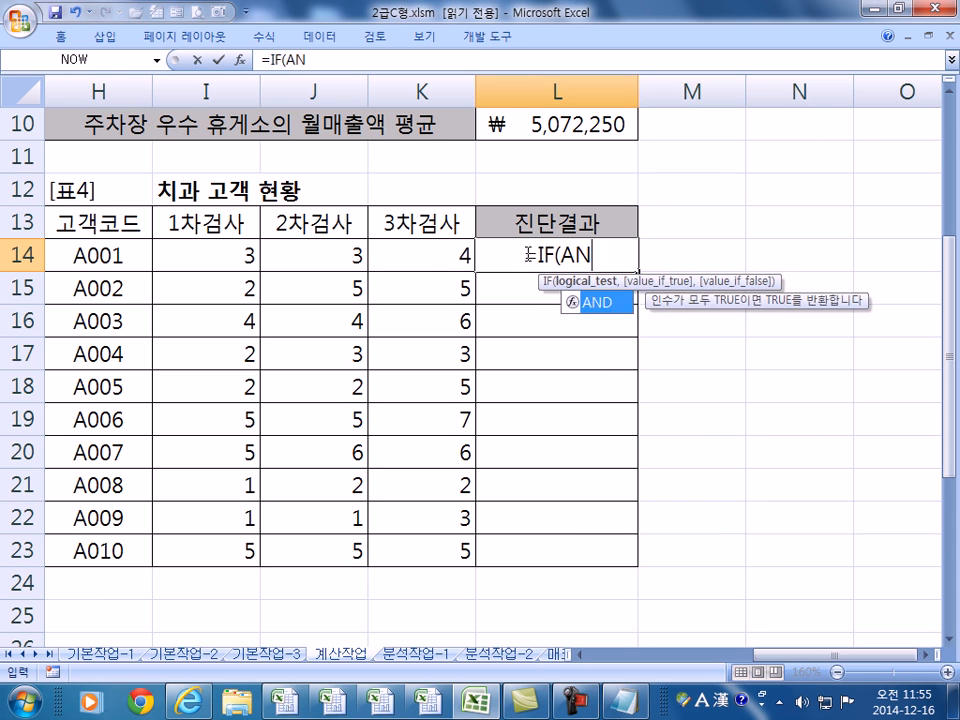
text(D()
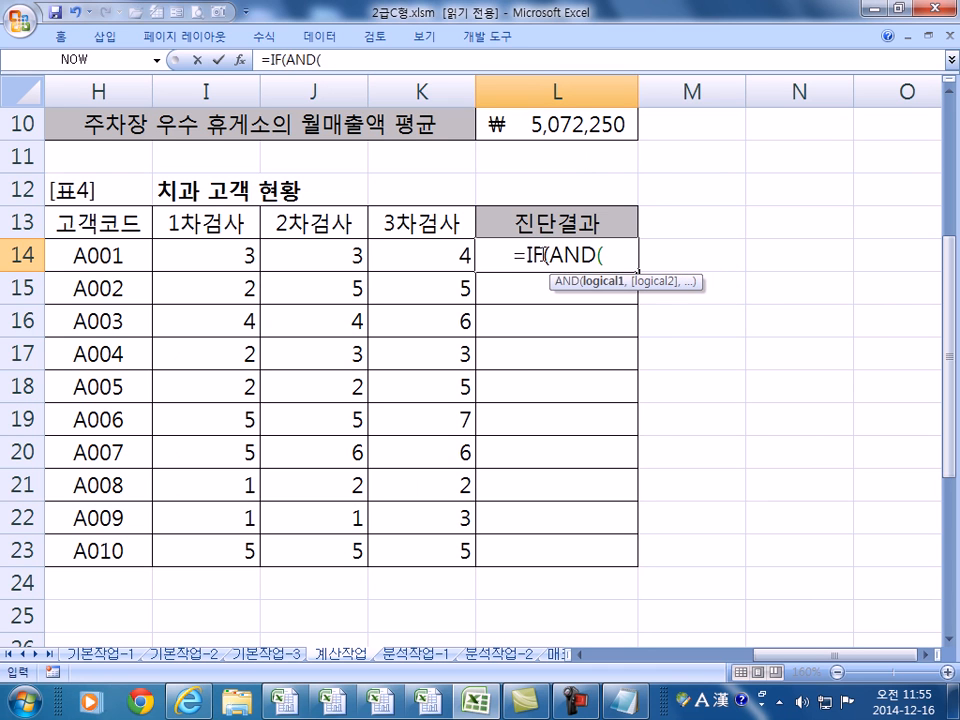
click(232, 250)
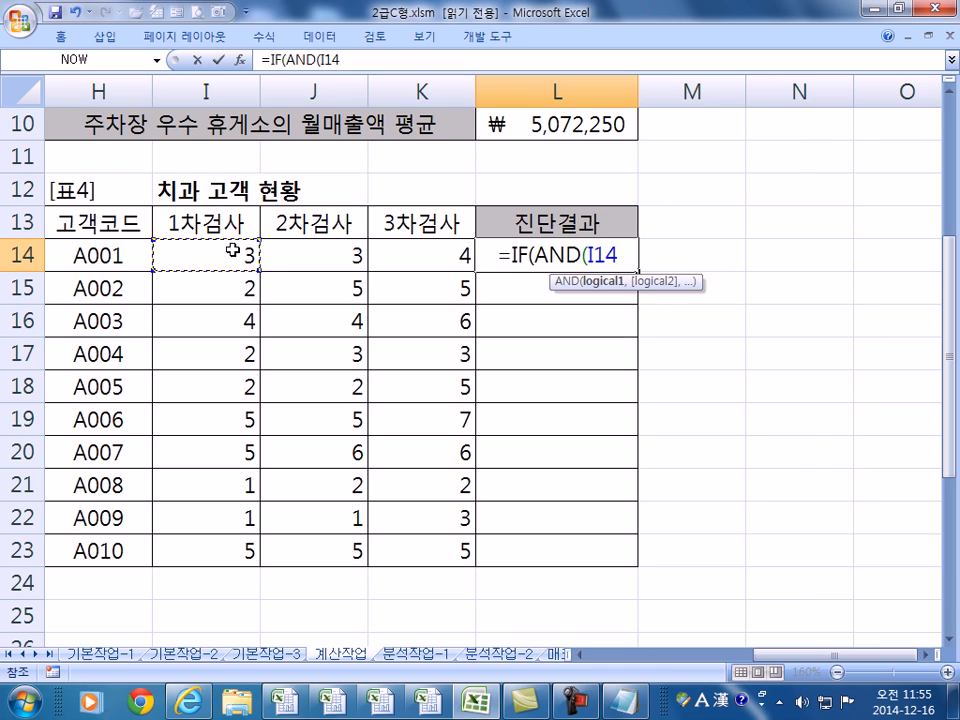
text(4,)
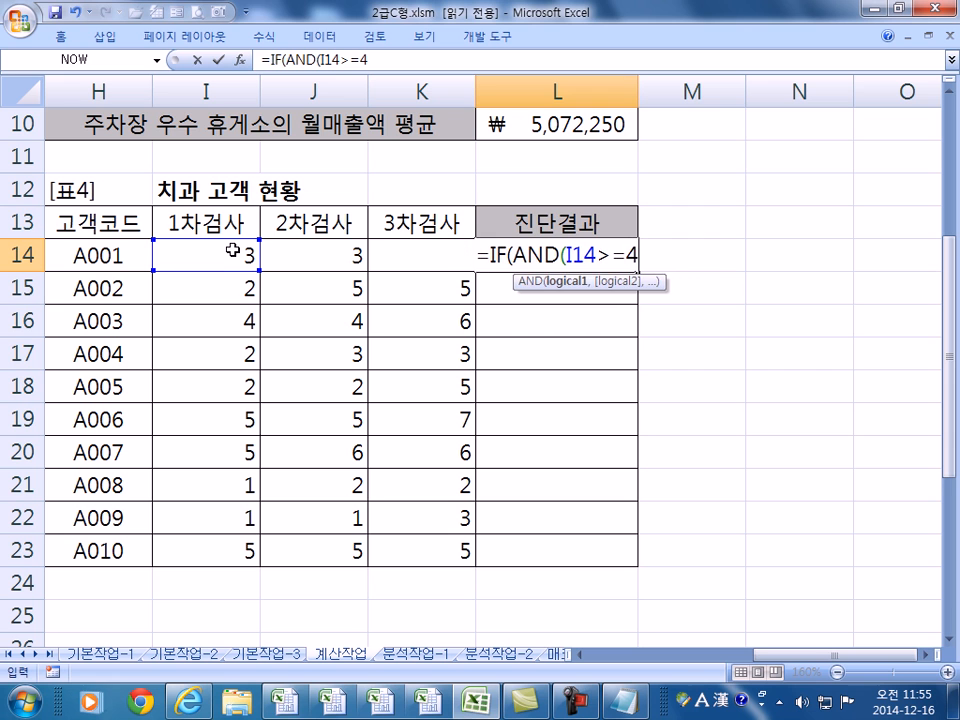
key(Left)
key(Left)
text(>=4,)
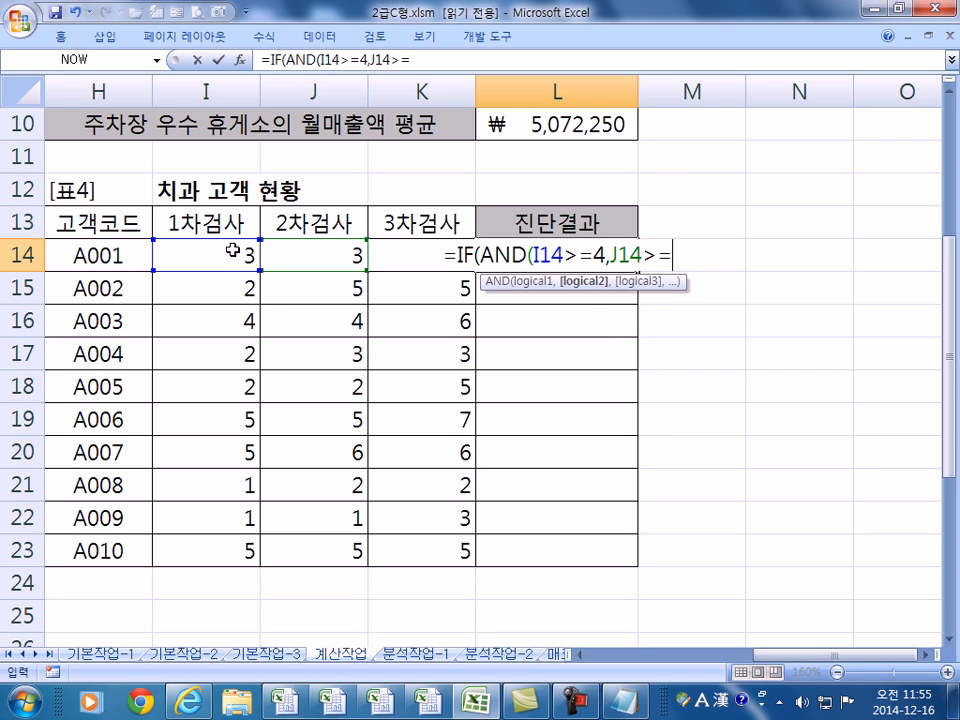
key(Left)
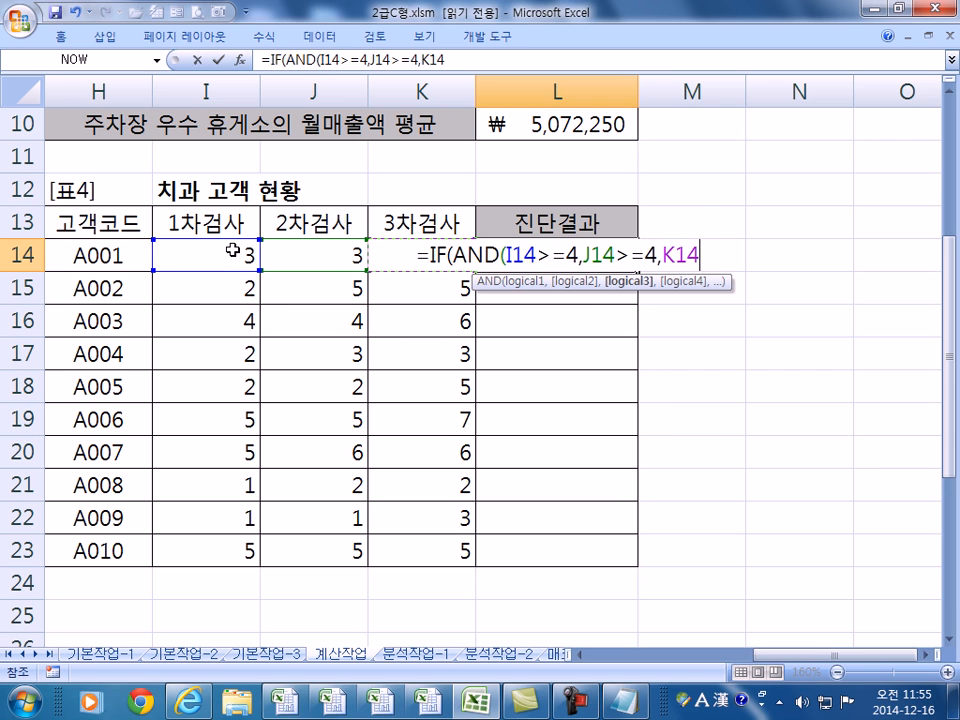
- Add AVERAGE(I14:K14)>=5, return "치료" or else "주의", and commit the L14 formula
text(>=4)
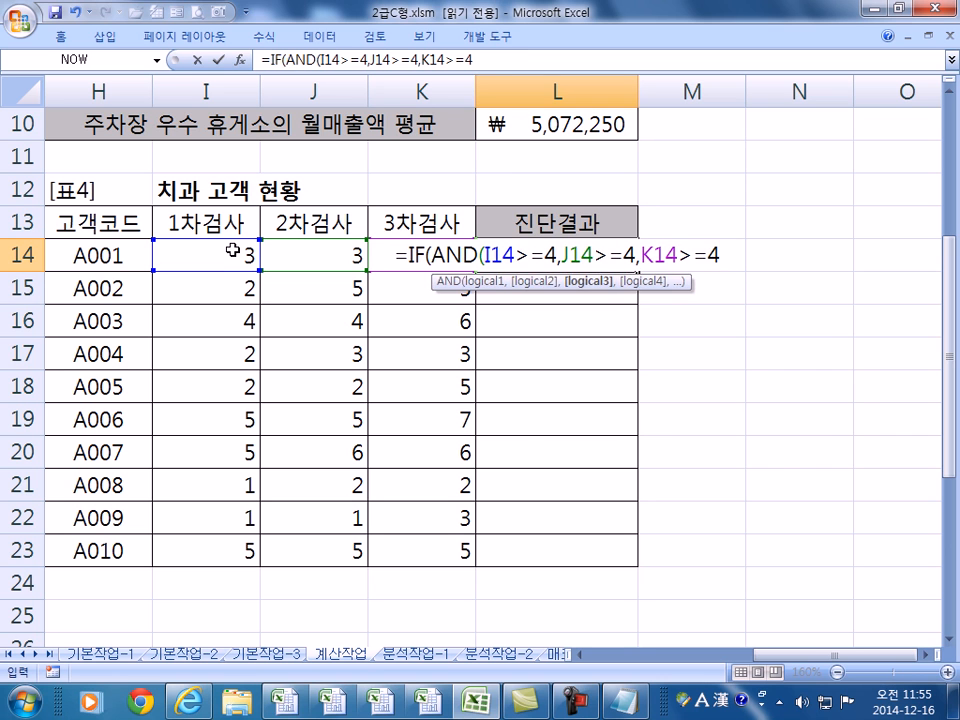
text(,AVEQR)
key(BackSpace)
key(BackSpace)
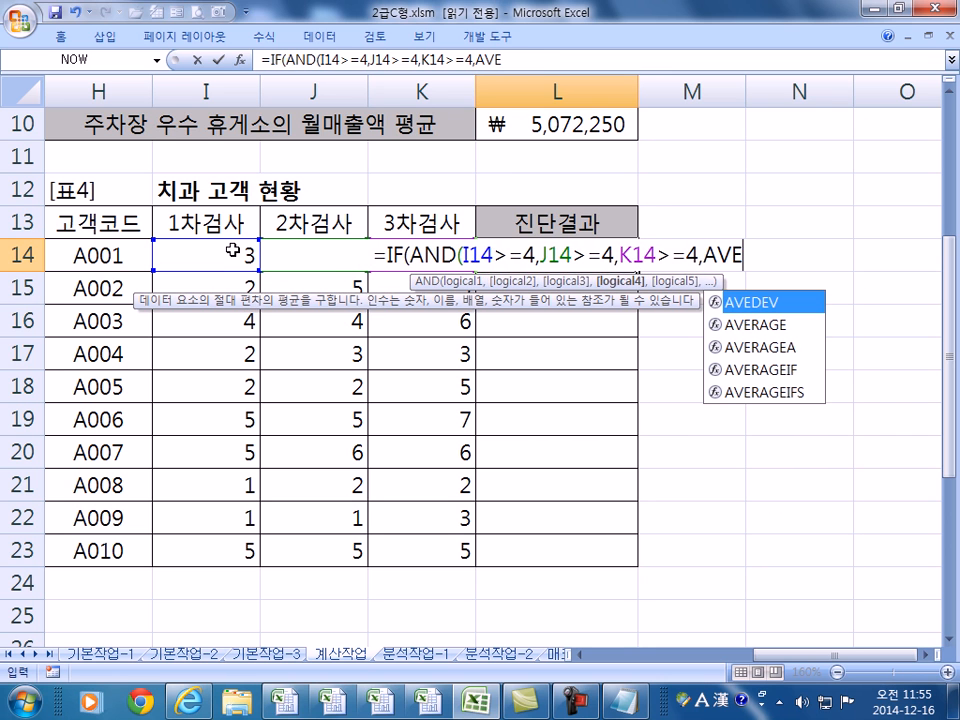
text(RAGE()
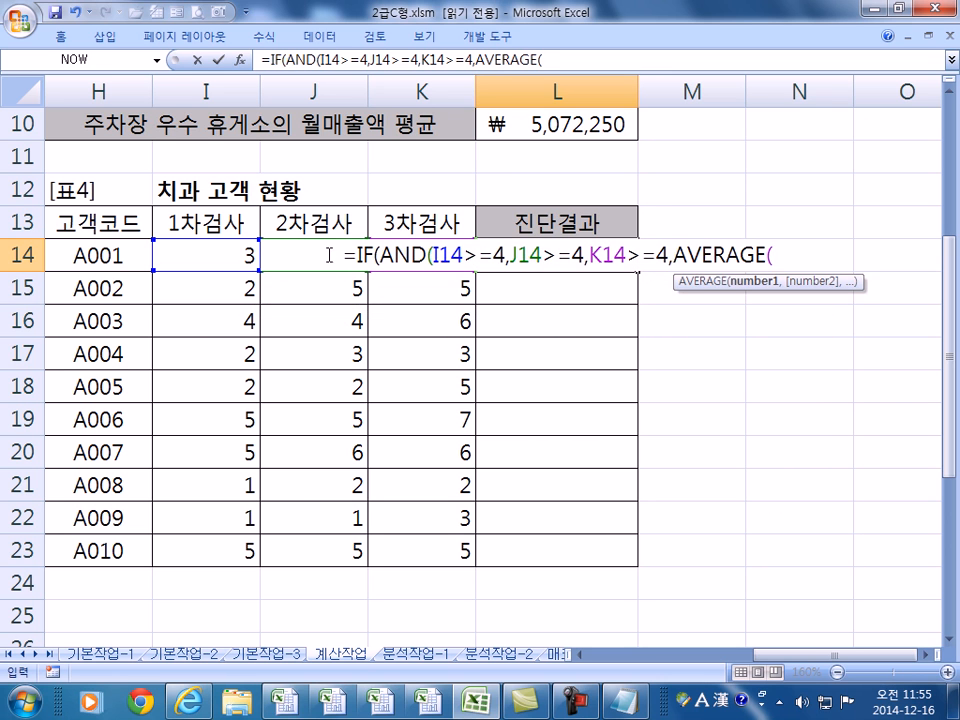
drag(240, 245, 456, 247)
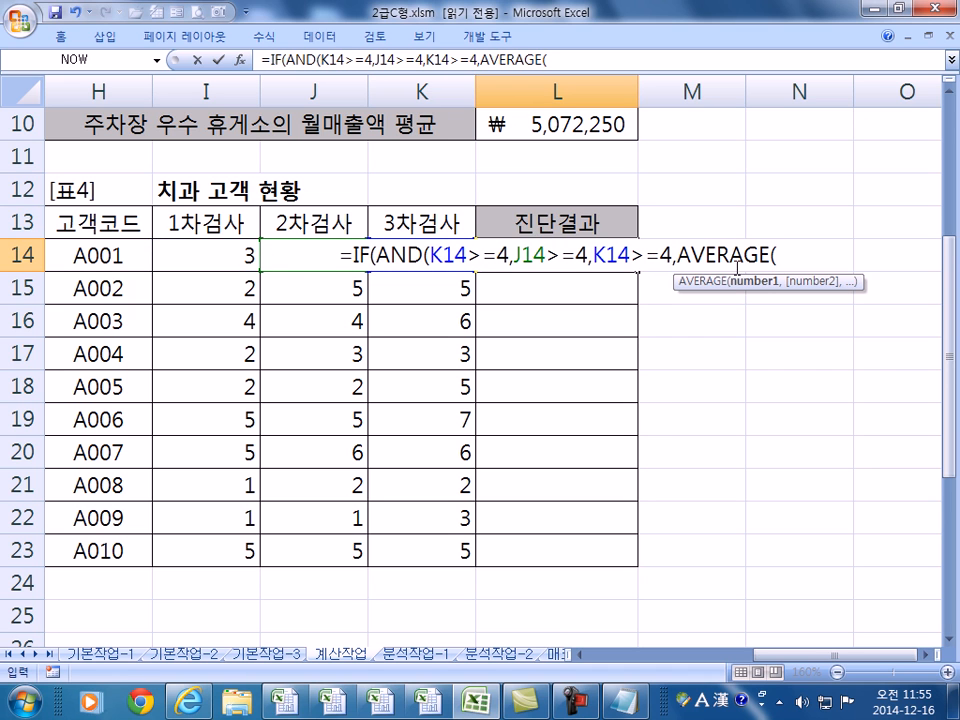
drag(252, 255, 430, 256)
text())
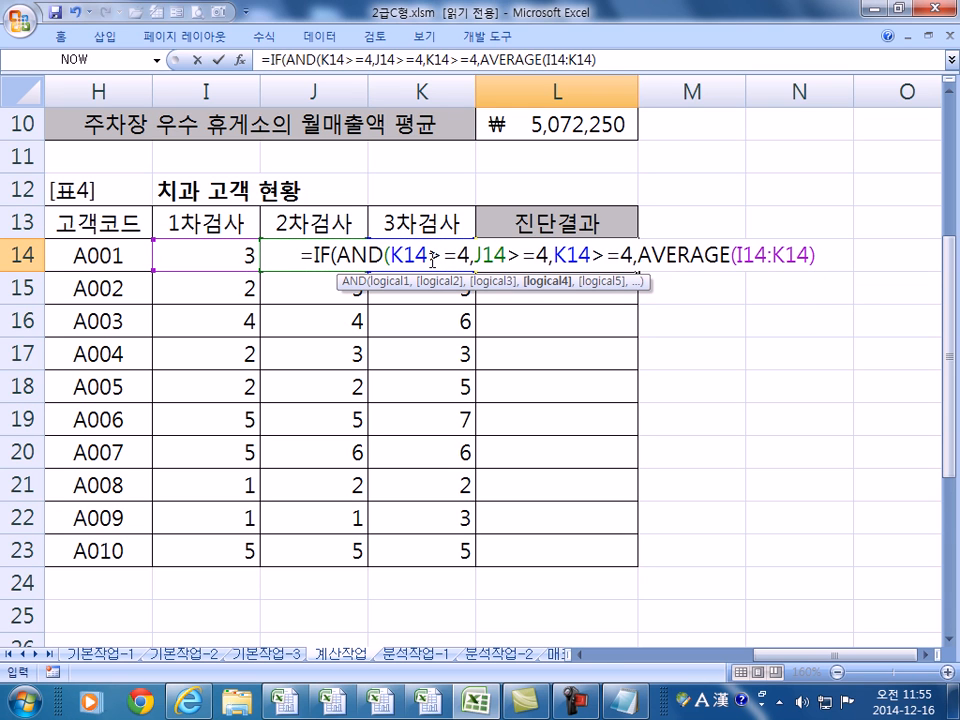
text(>=5),)
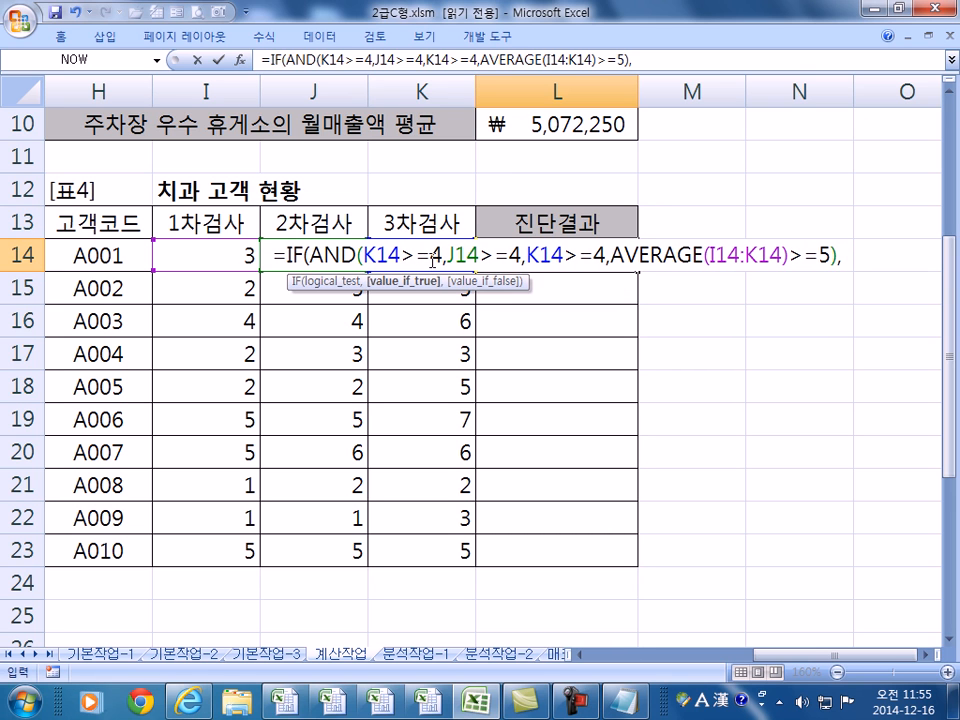
text("치료)
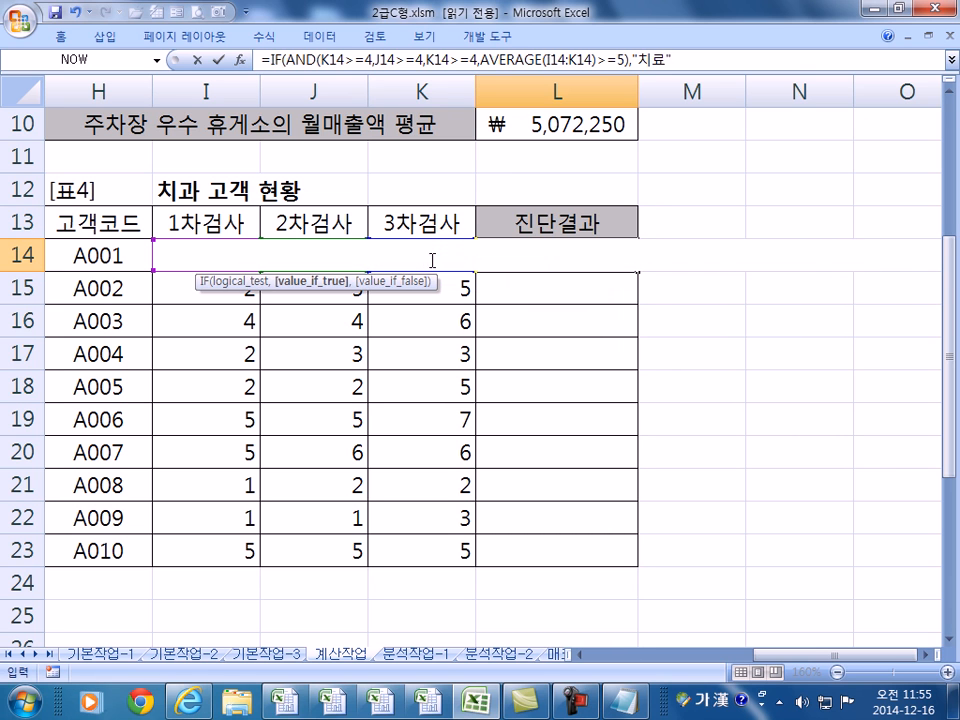
text(","주의")
key(Return)
key(Return)
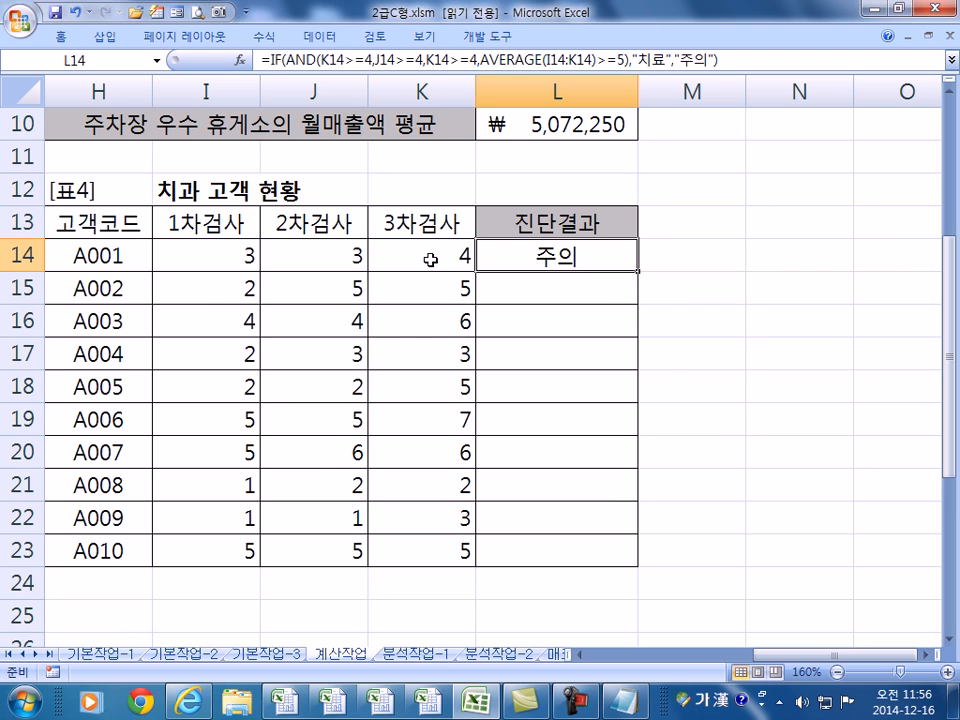
- Fill the diagnosis formula down to L23, then review L14's AND and AVERAGE parts unchanged
double_click(640, 275)
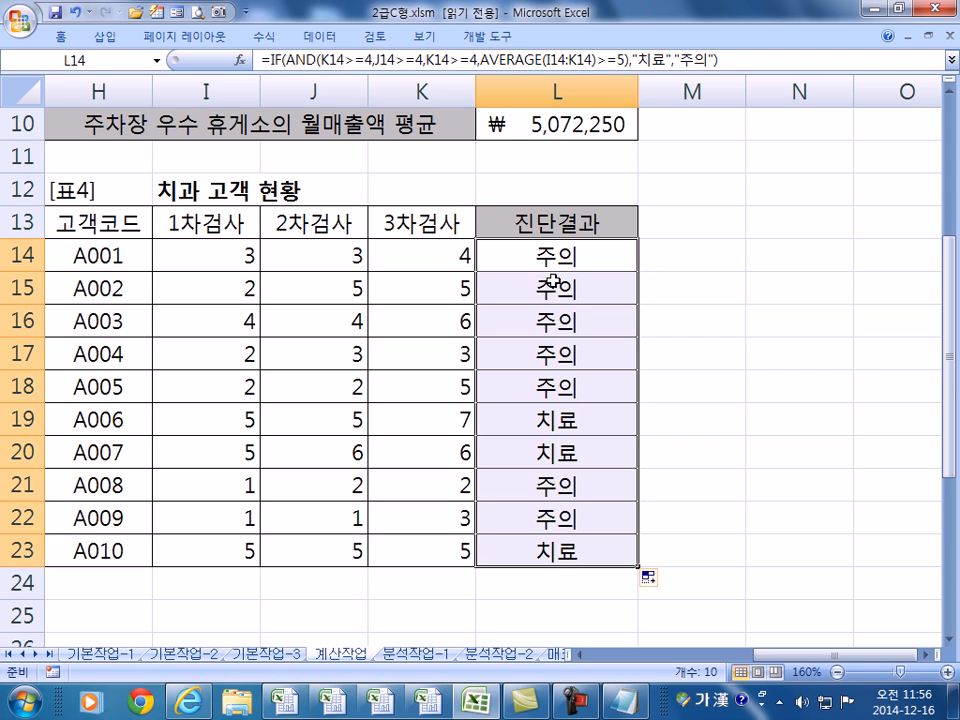
click(555, 419)
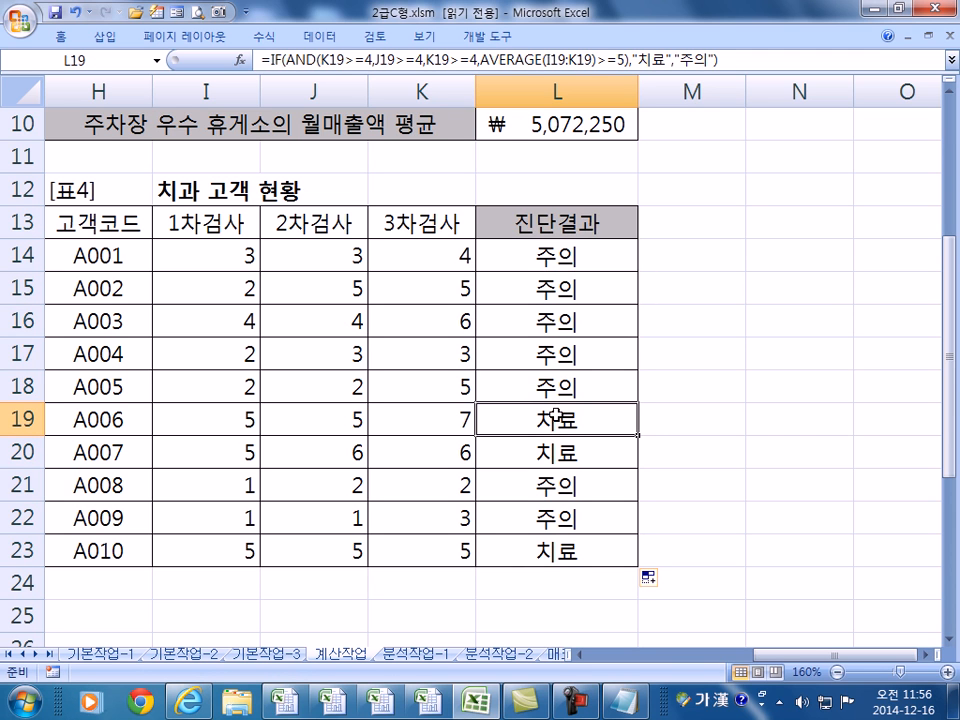
click(553, 251)
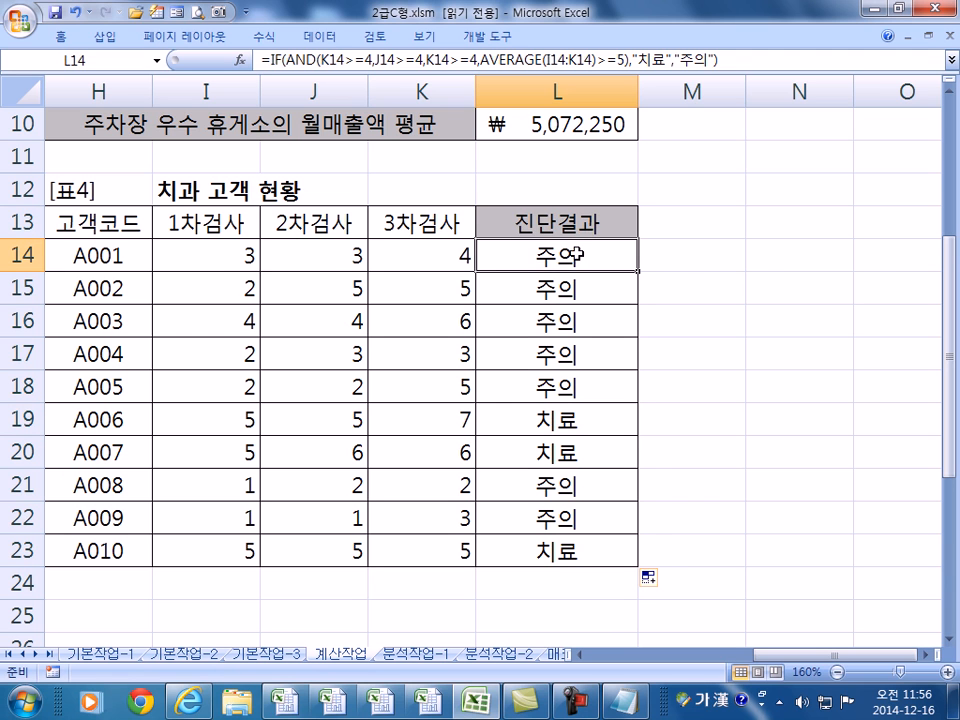
key(F2)
drag(246, 255, 291, 256)
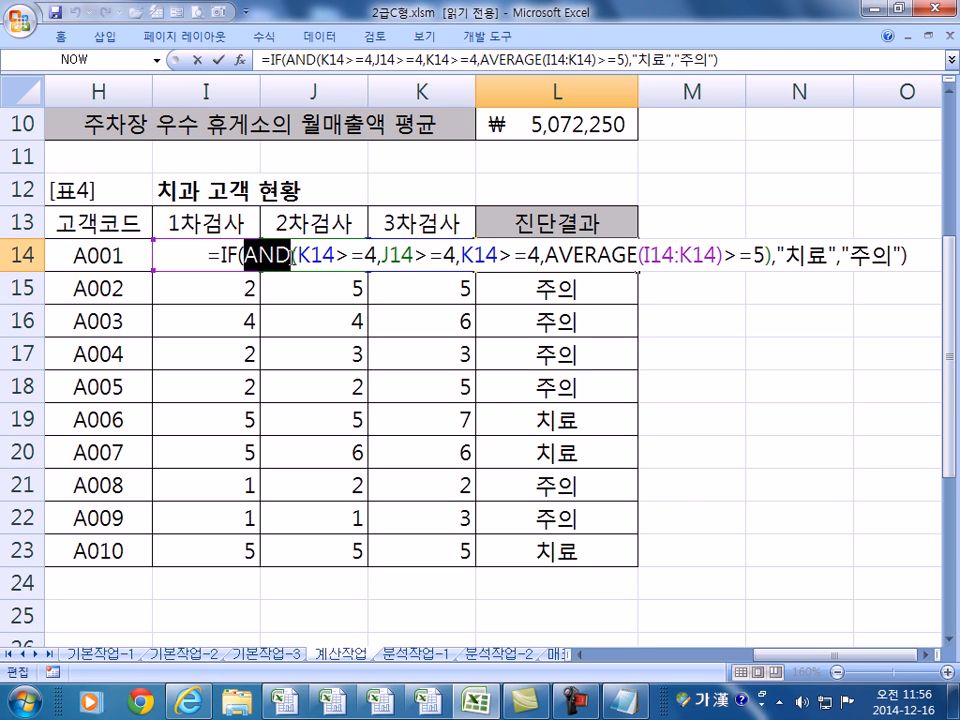
click(367, 257)
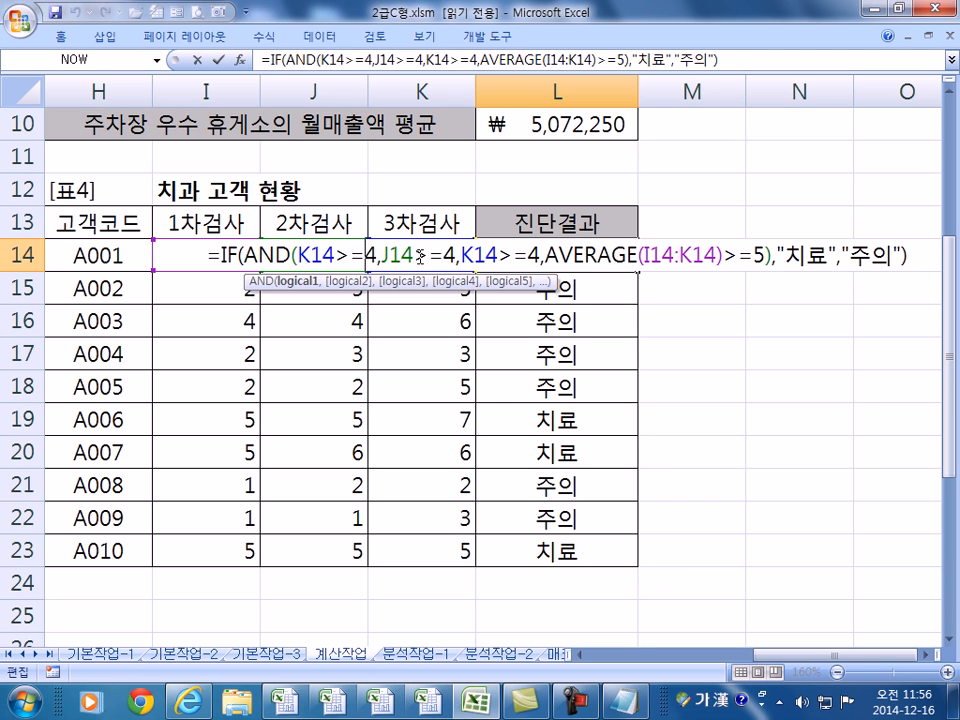
click(420, 258)
drag(585, 256, 704, 256)
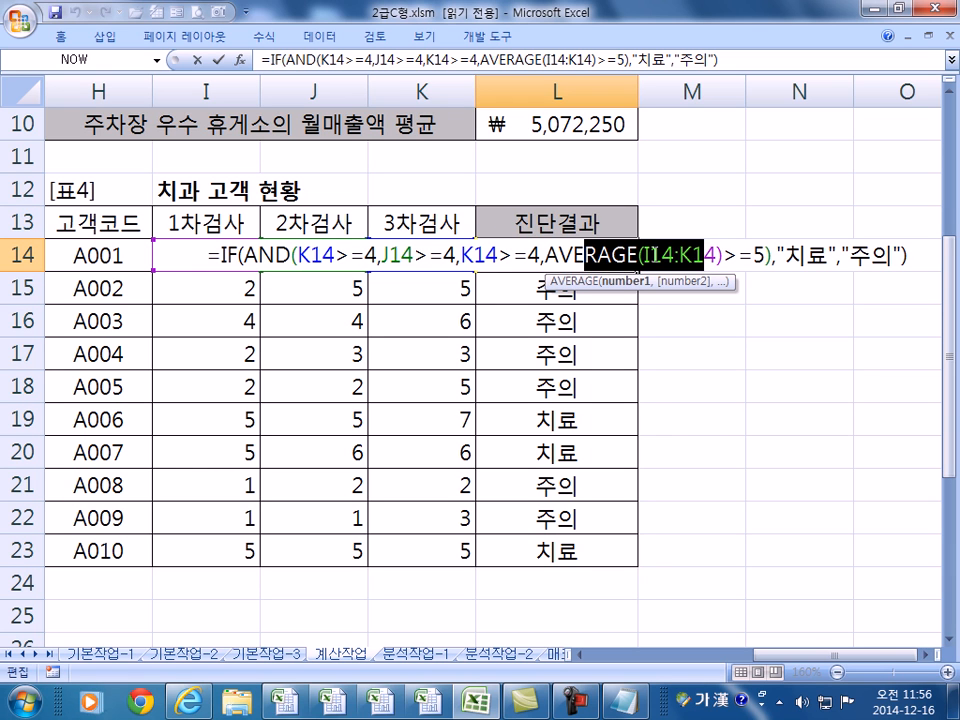
key(ctrl+Return)
key(Home)
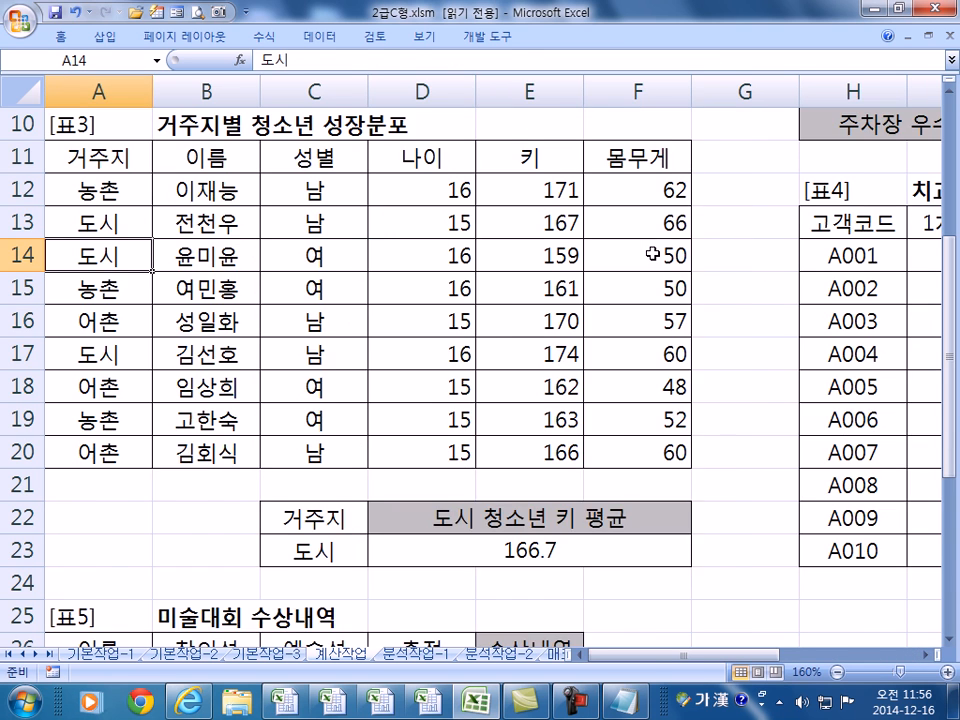
- Review D23's ROUNDUP/DAVERAGE formula without changing it
scroll(640, 270, down, 2)
double_click(639, 356)
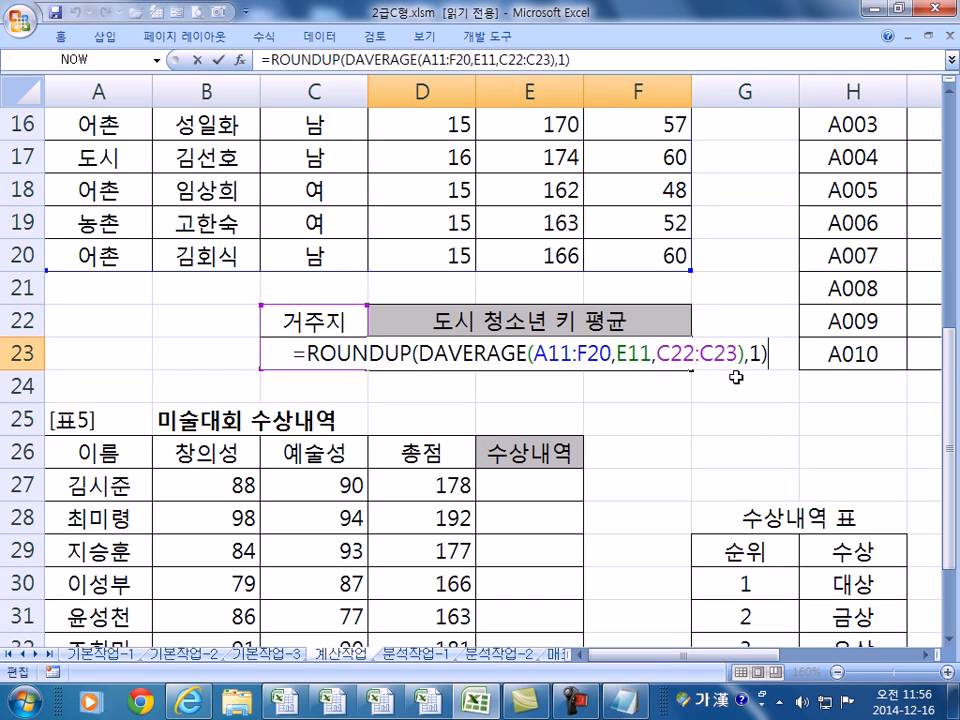
key(ctrl+Return)
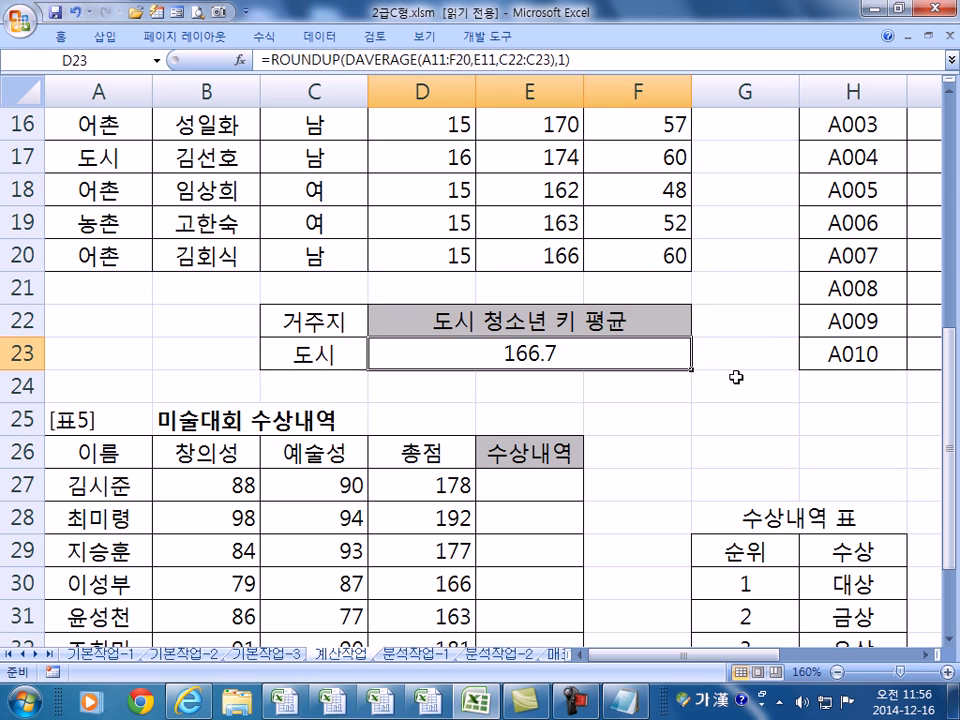
- In D23's custom number format, append CM to the code and wrap it in quotes
key(ctrl+1)
click(545, 270)
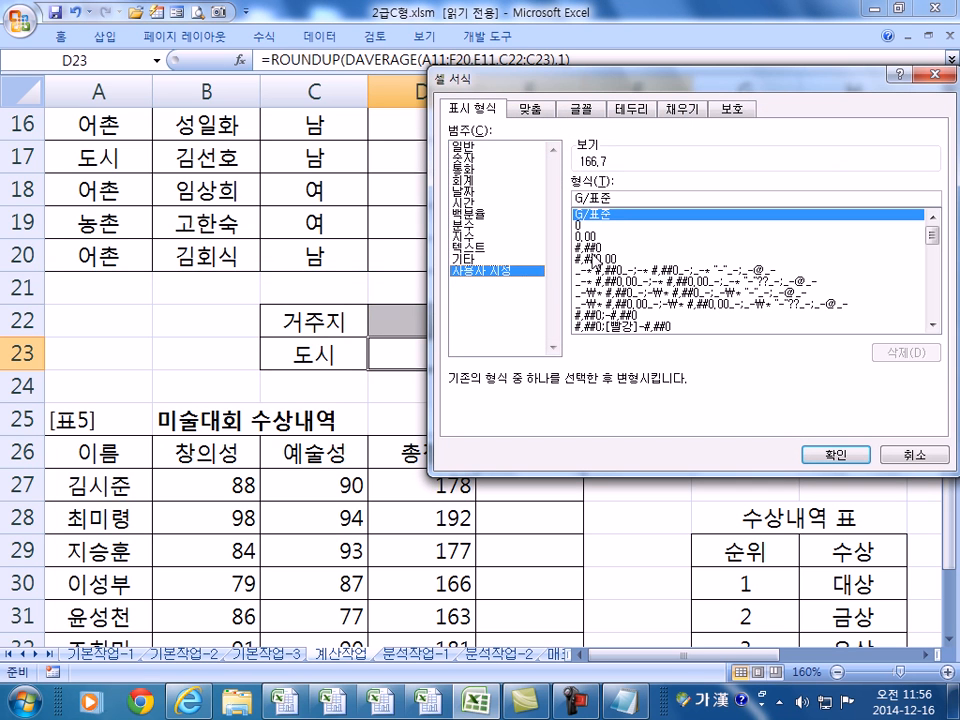
click(677, 202)
text(CM)
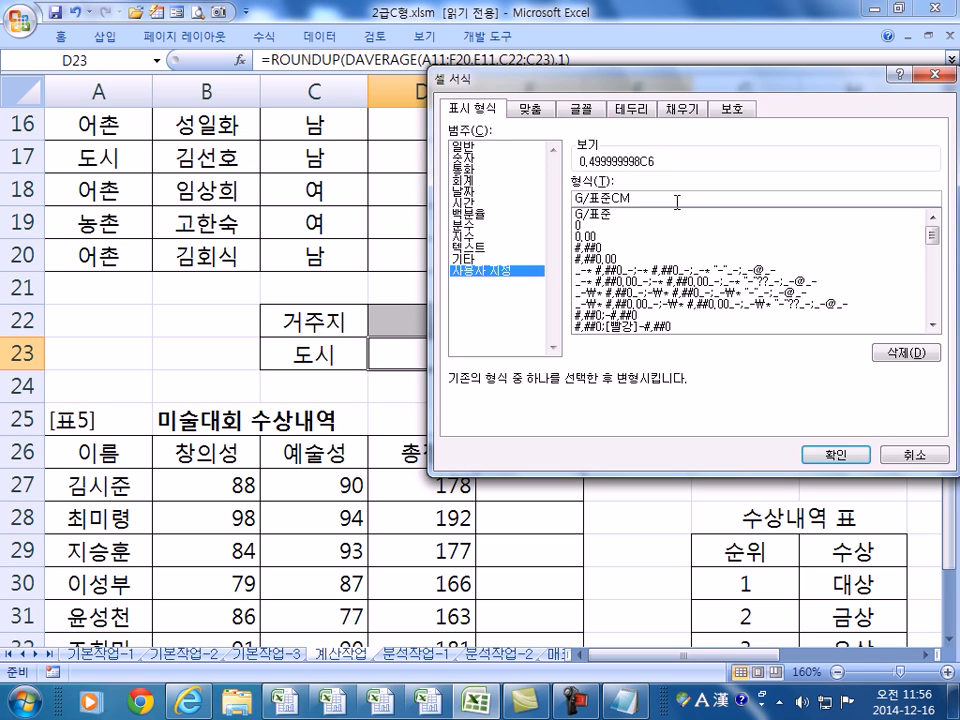
key(Left)
key(Left)
text(")
key(End)
text(")
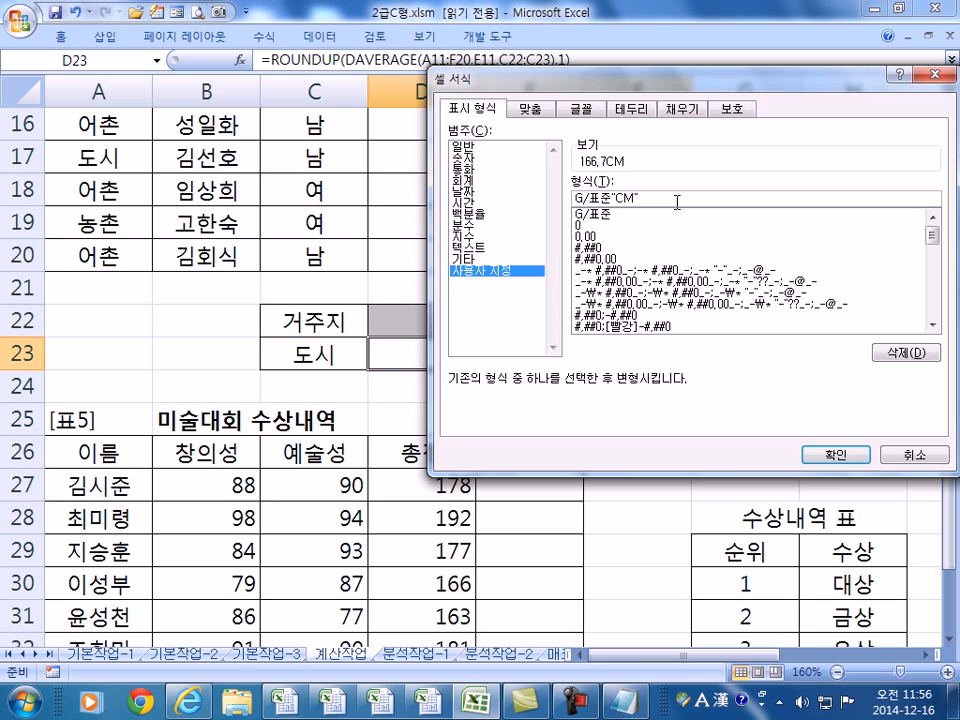
- Correct the code to G/표준"CM" and apply it so D23 reads 166.7CM
key(BackSpace)
key(Left)
key(Left)
key(BackSpace)
key(Right)
key(Delete)
key(Left)
key(Delete)
text(M)
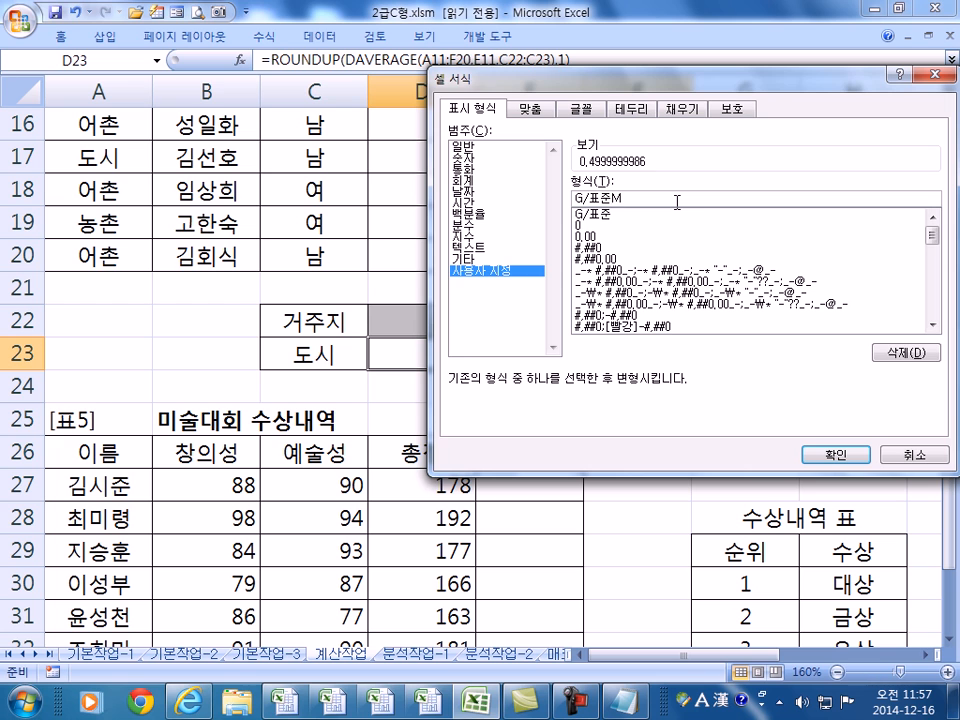
key(BackSpace)
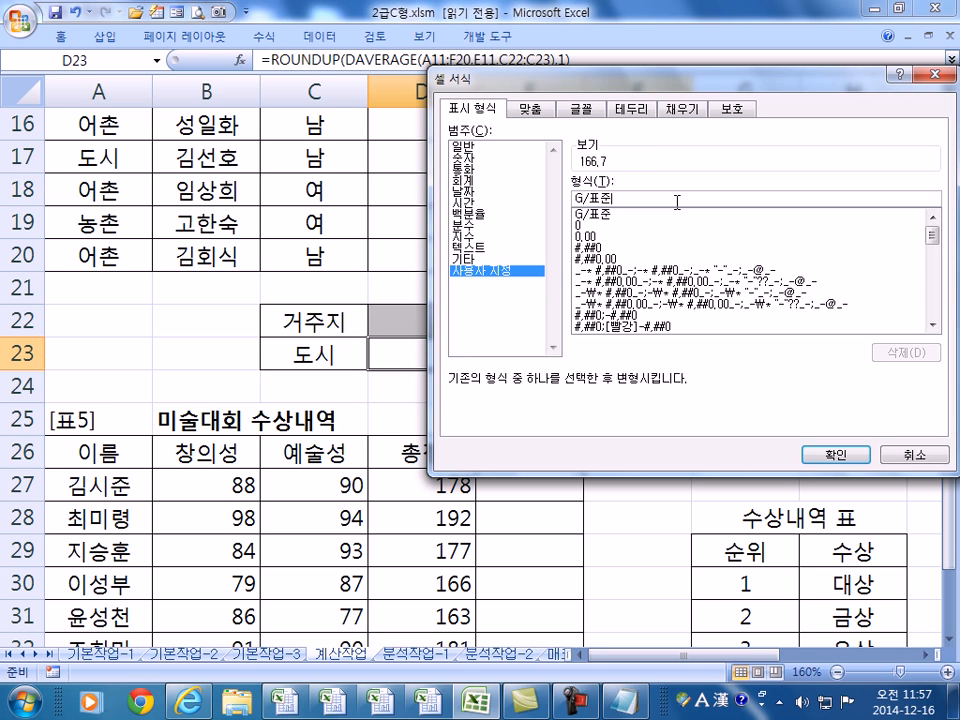
text("CM")
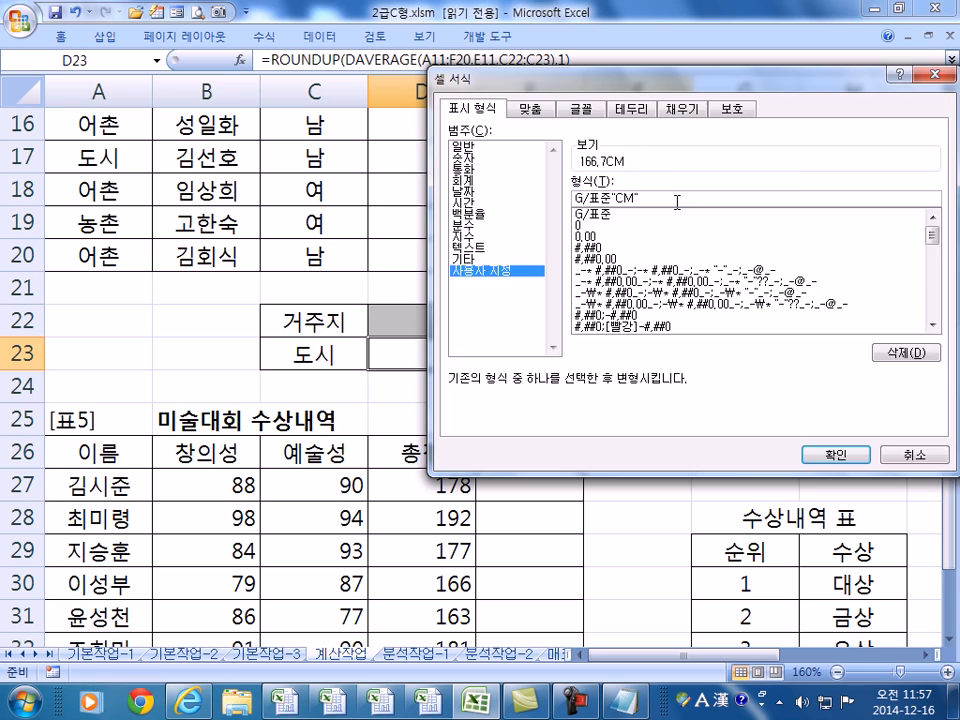
key(Return)
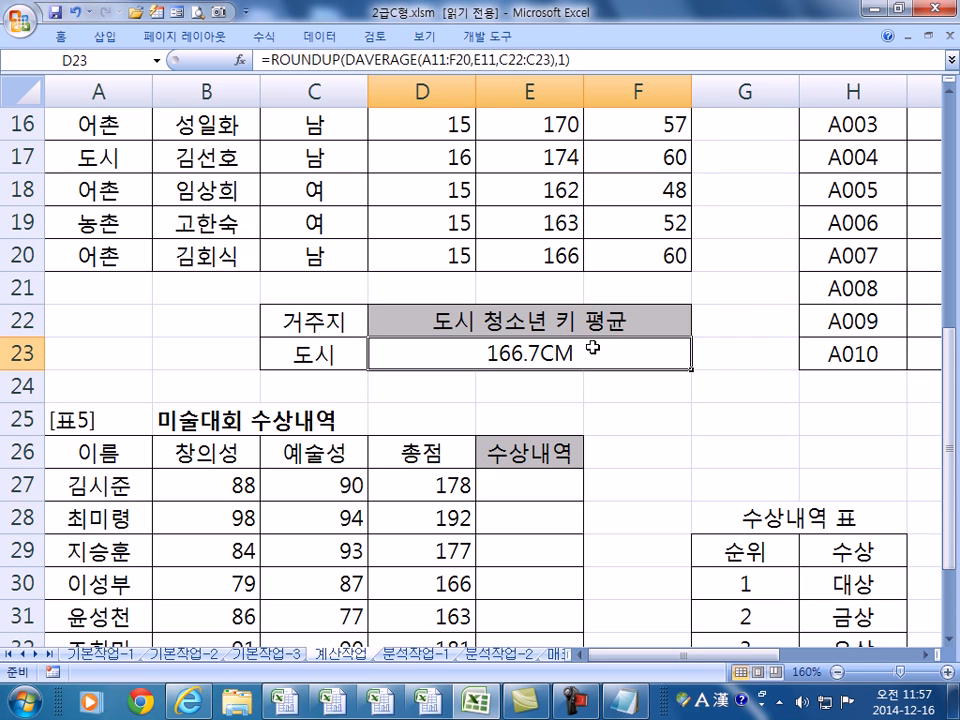
- Confirm D23's G/표준"CM" format and formula stay unchanged, then bring up the Notepad formula notes
key(ctrl+1)
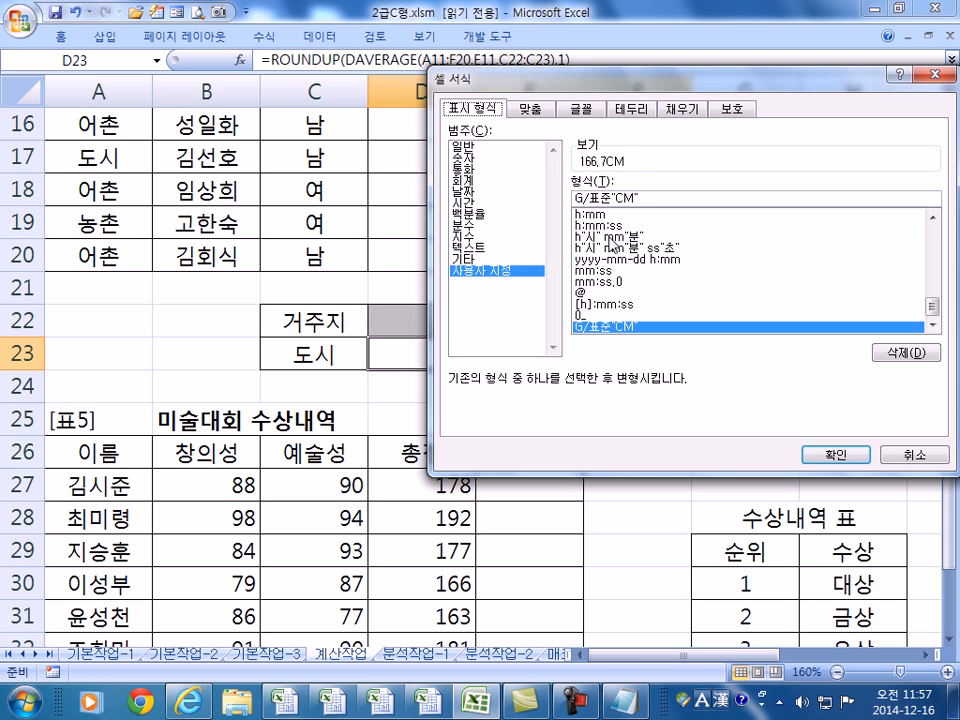
key(Return)
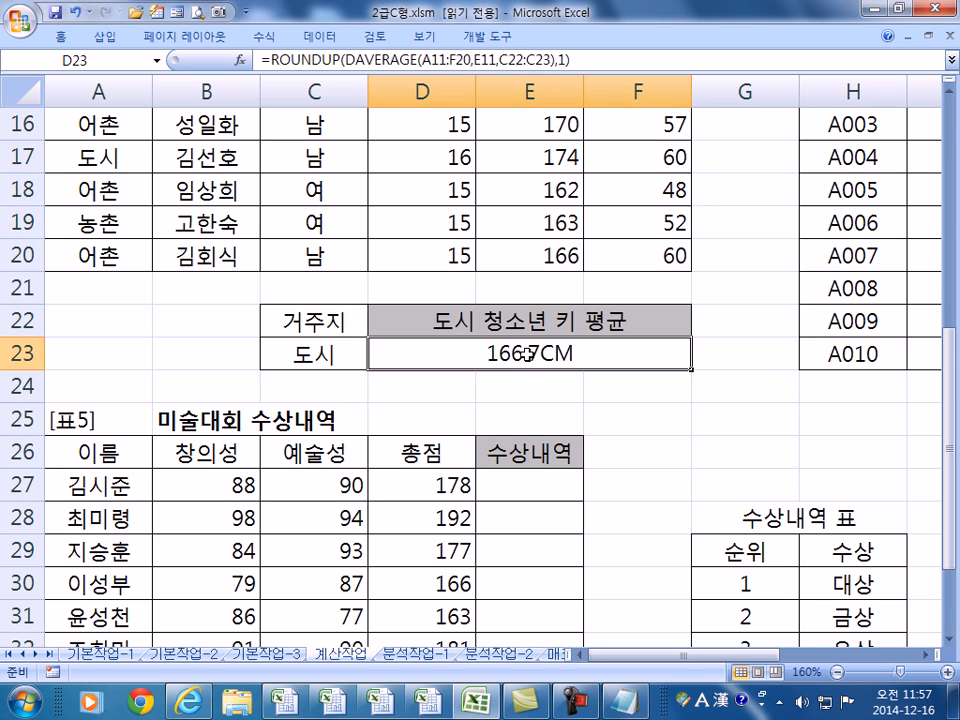
double_click(497, 356)
key(F1)
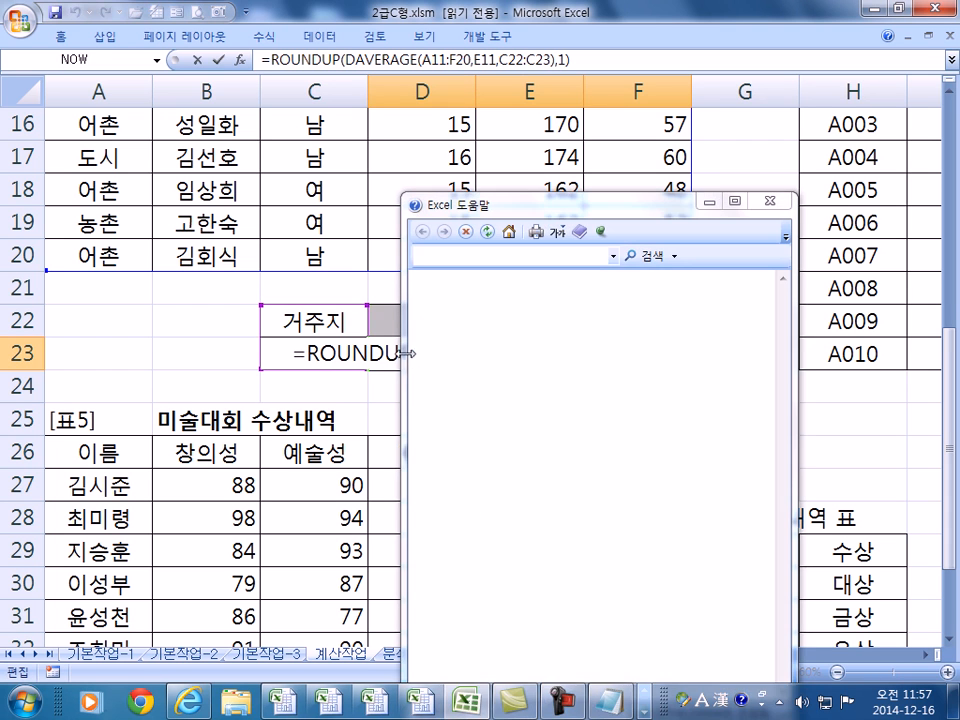
click(769, 201)
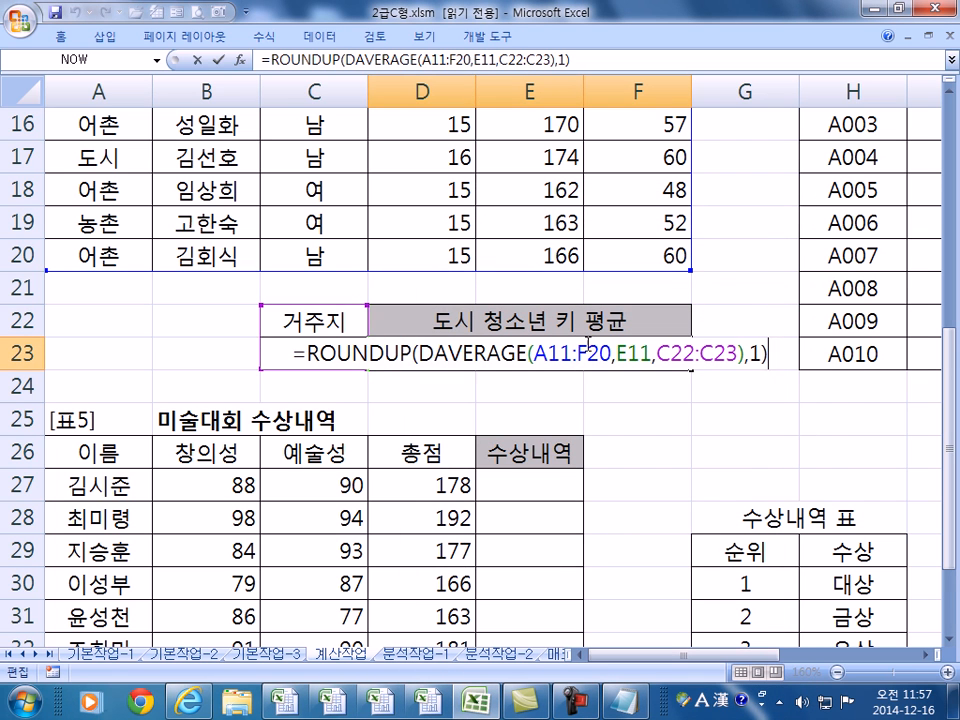
key(Escape)
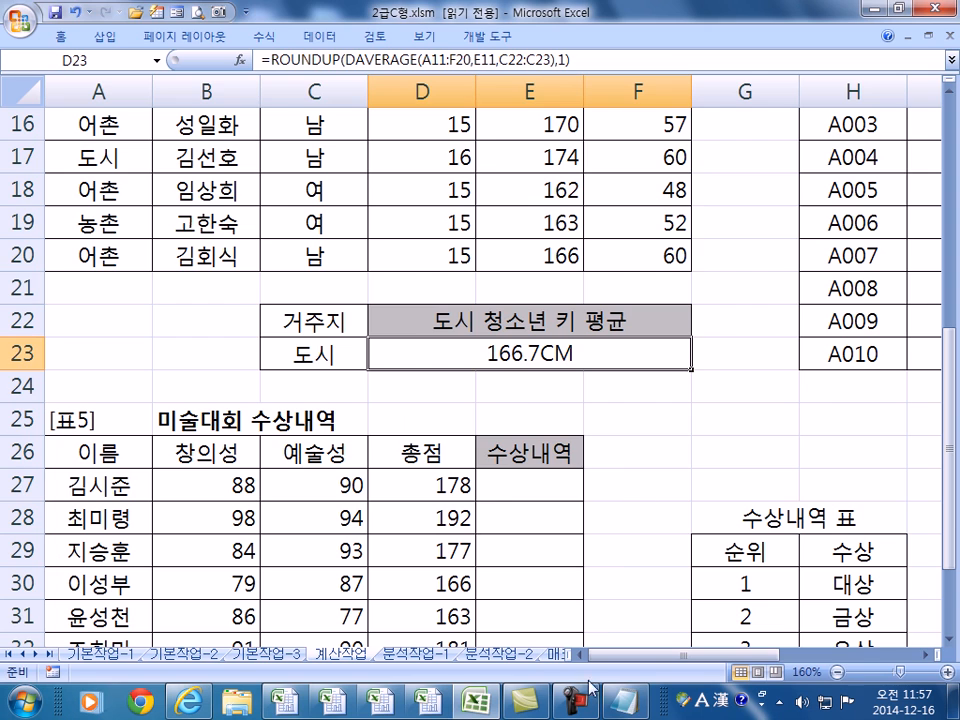
click(625, 702)
scroll(345, 447, down, 1)
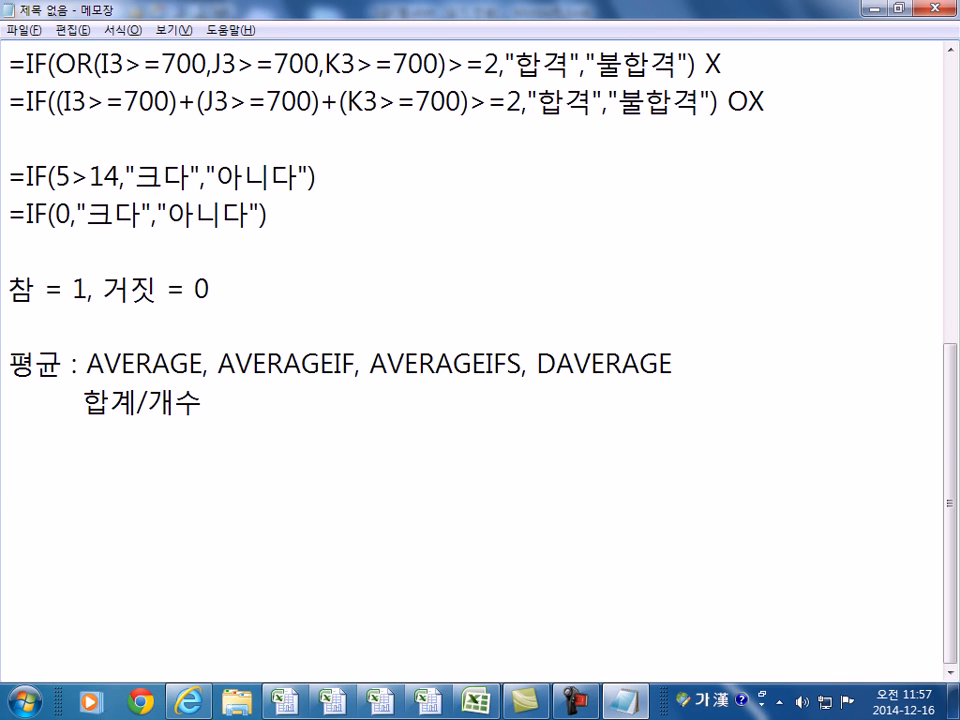
- Below the old notes, list the codes G/표준, #,##0, # and 0 on separate lines
key(Return)
key(Return)
key(Return)
key(Return)
key(Return)
key(Return)
key(Return)
key(Return)
key(Return)
key(Return)
key(Return)
key(Return)
key(Return)
key(Return)
key(Return)
key(Return)
click(20, 100)
text(ㅎ)
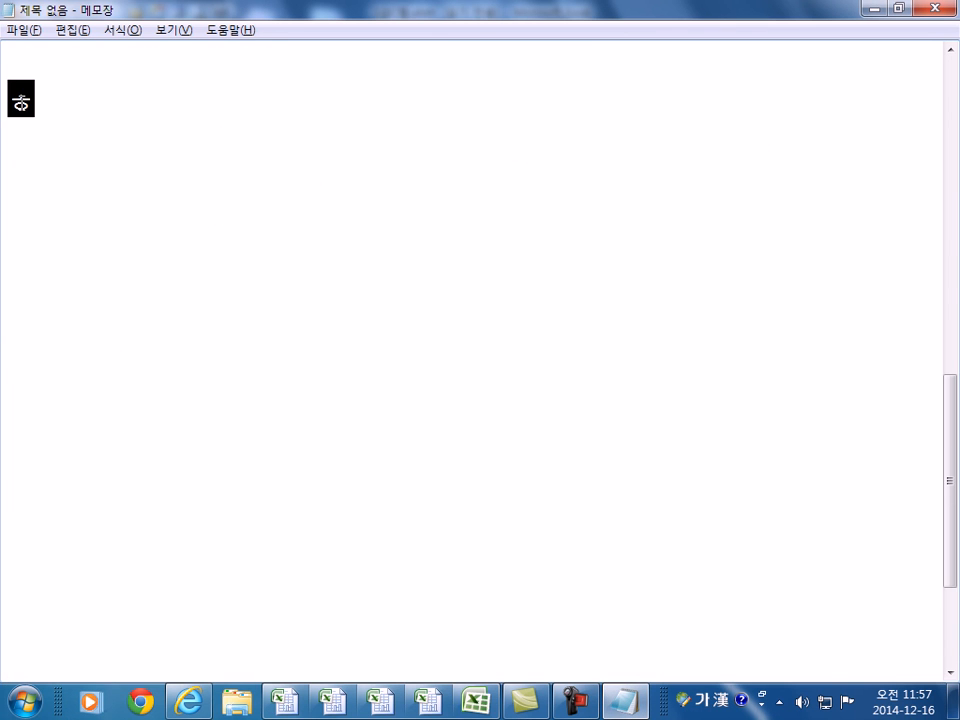
key(BackSpace)
key(Hangul)
text(G/)
key(Hangul)
text(표준)
key(Return)
text(#,##0)
key(Return)
text(#)
key(Return)
text(0)
key(Return)
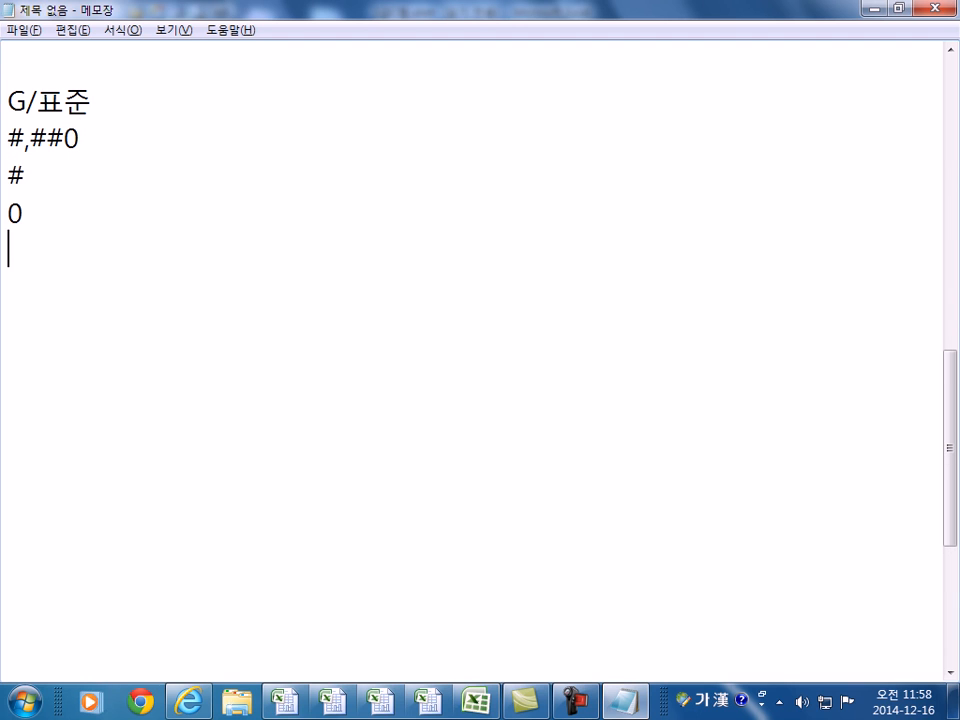
- Turn the 0 line into '00000 : 숫자를 보여라(34, 00034'
key(Up)
key(End)
text(: )
text(TNT)
key(BackSpace)
key(BackSpace)
key(BackSpace)
key(Hangul)
text(숫자)
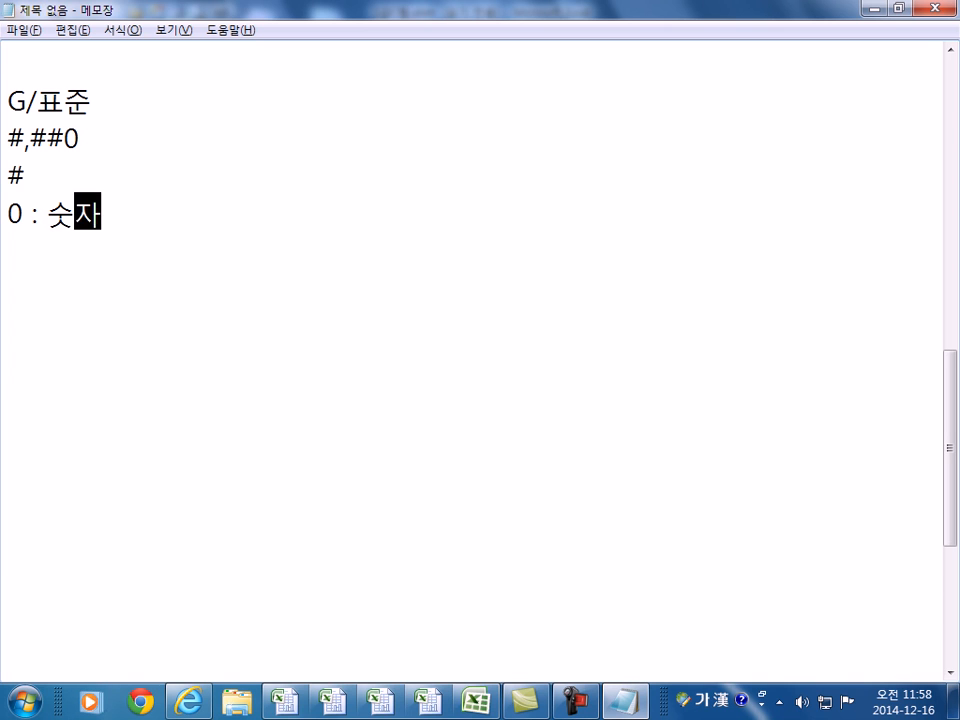
text(를 보여라)
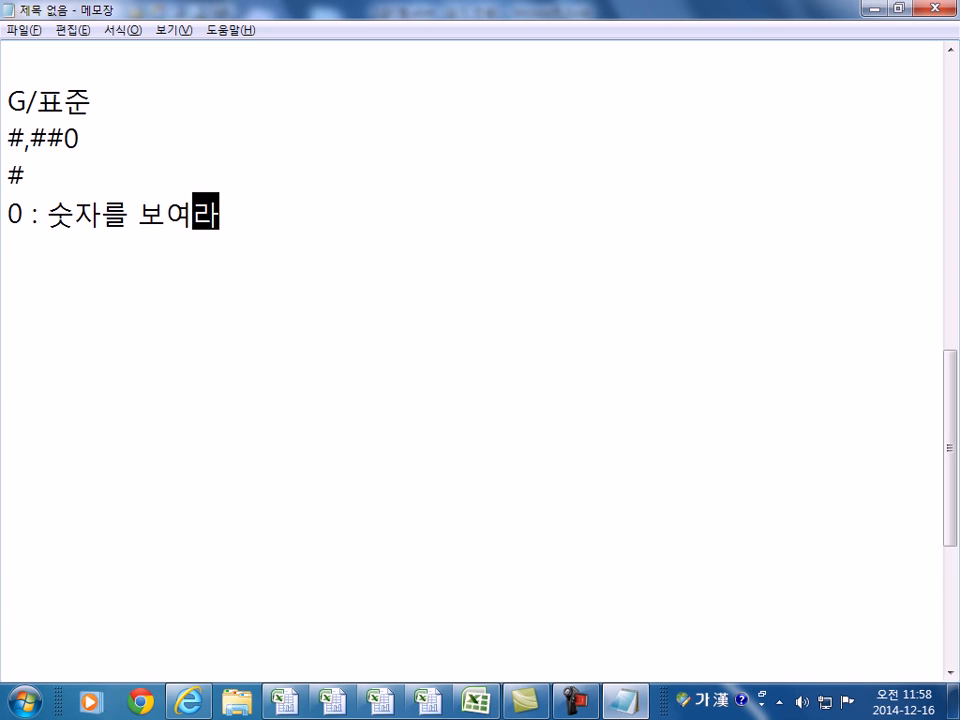
key(Home)
text(0000)
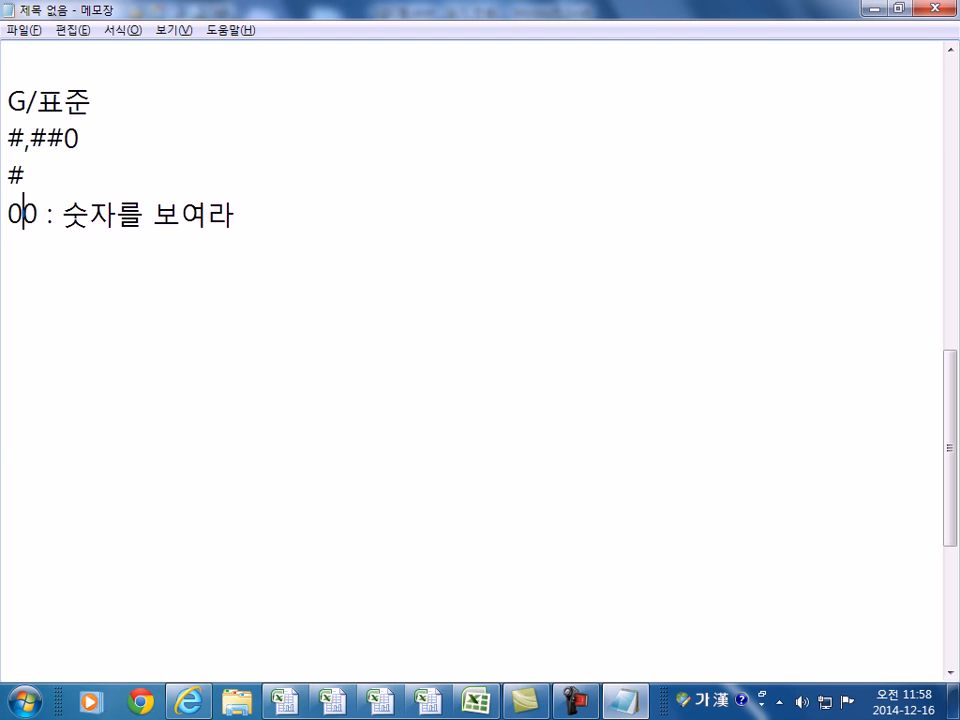
key(End)
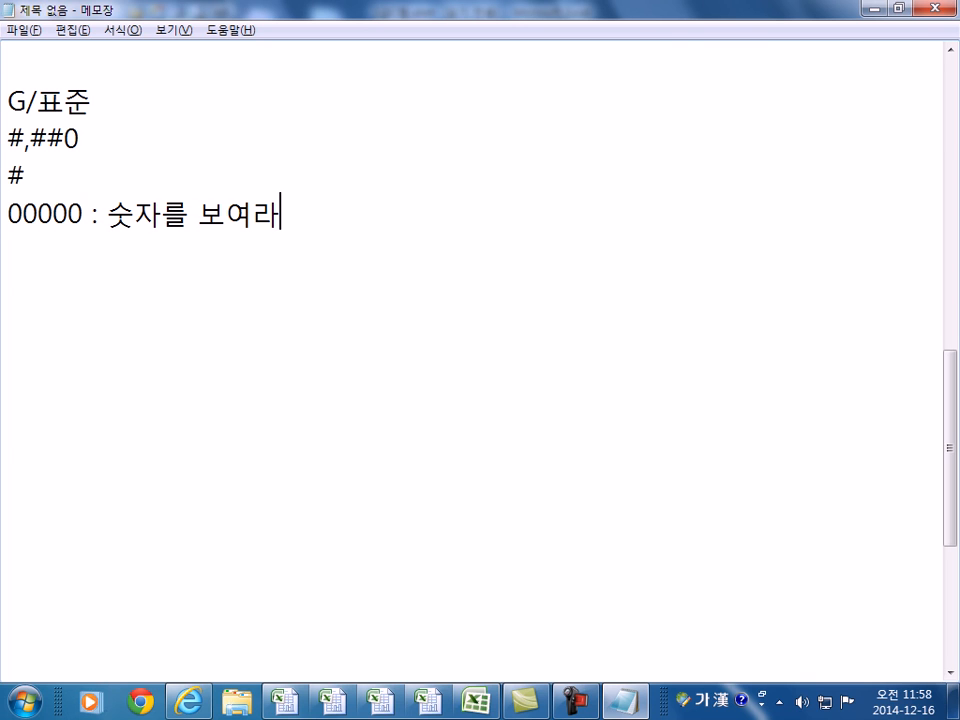
text((34, )
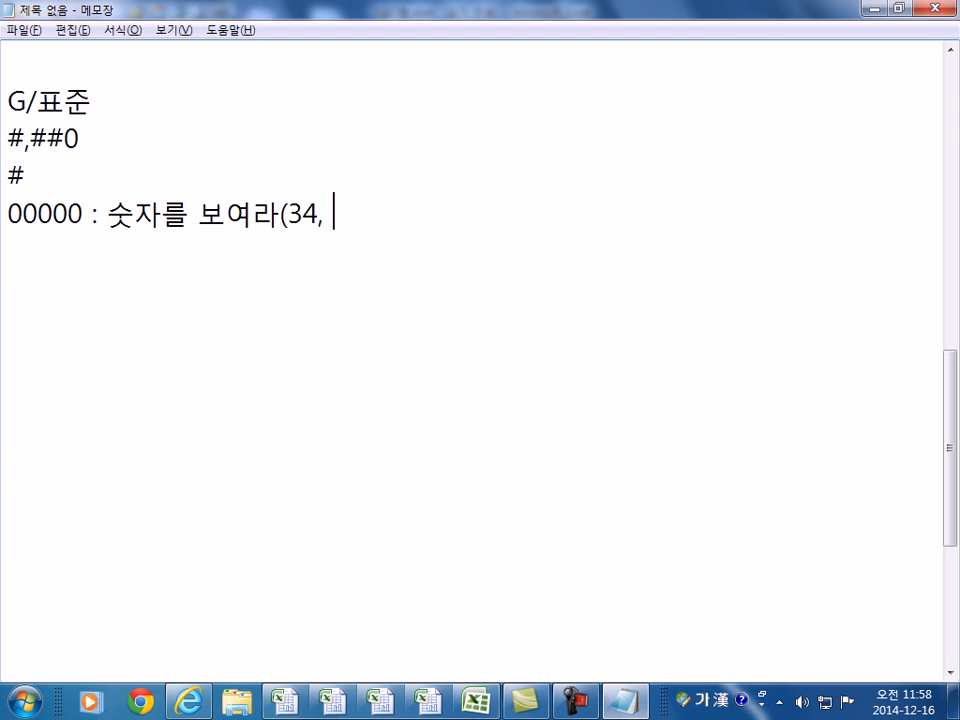
text(00034)
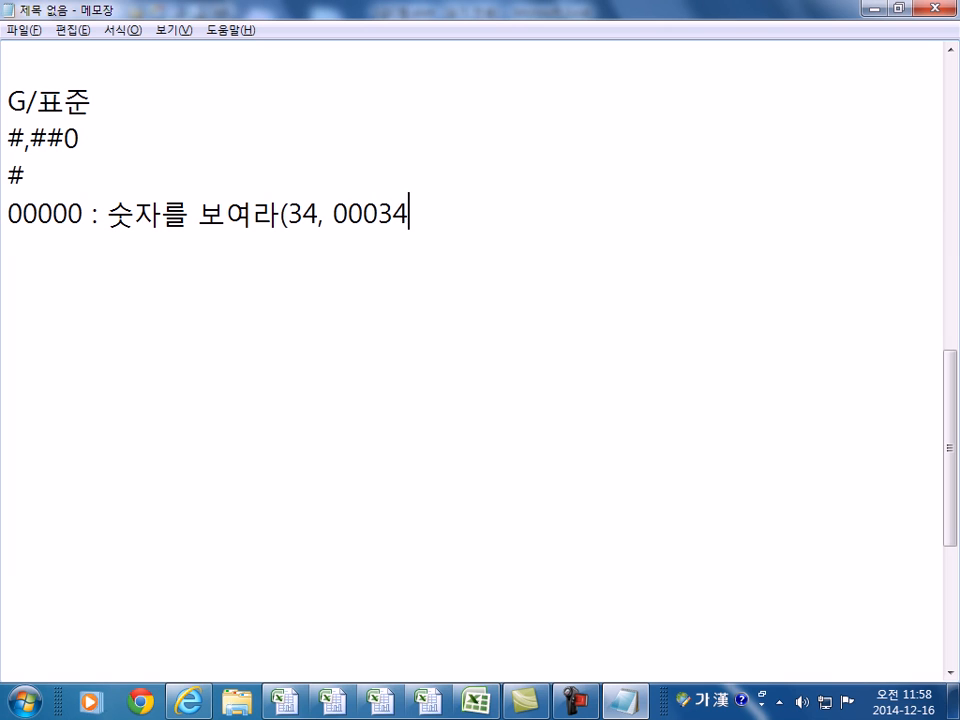
key(Home)
key(shift+Right)
key(shift+Right)
key(shift+Right)
key(shift+Right)
key(shift+Right)
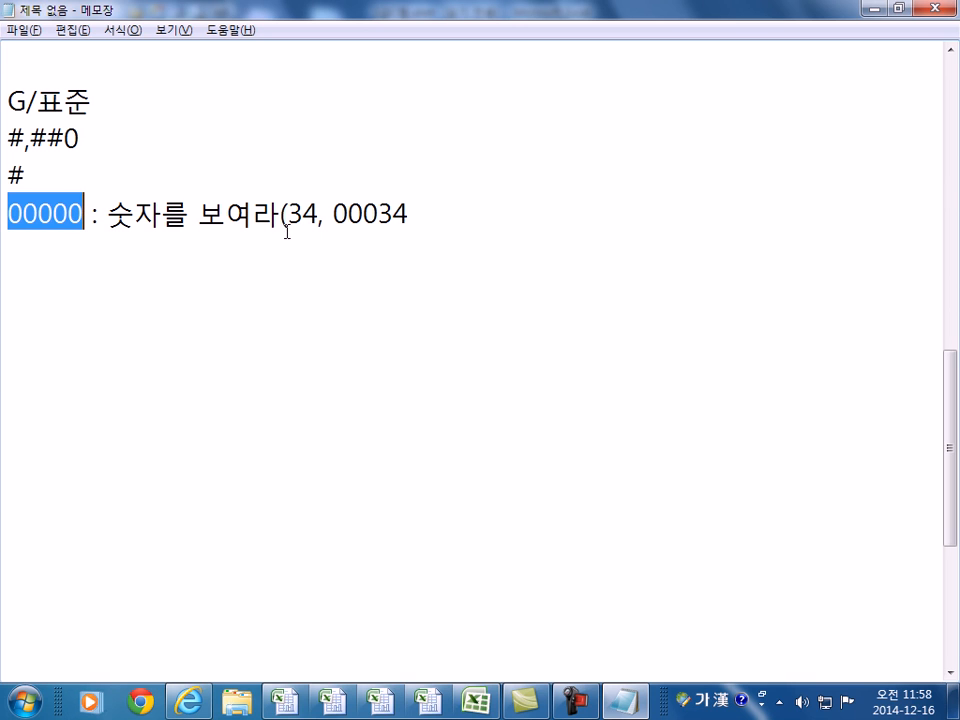
click(55, 213)
drag(57, 213, 3, 213)
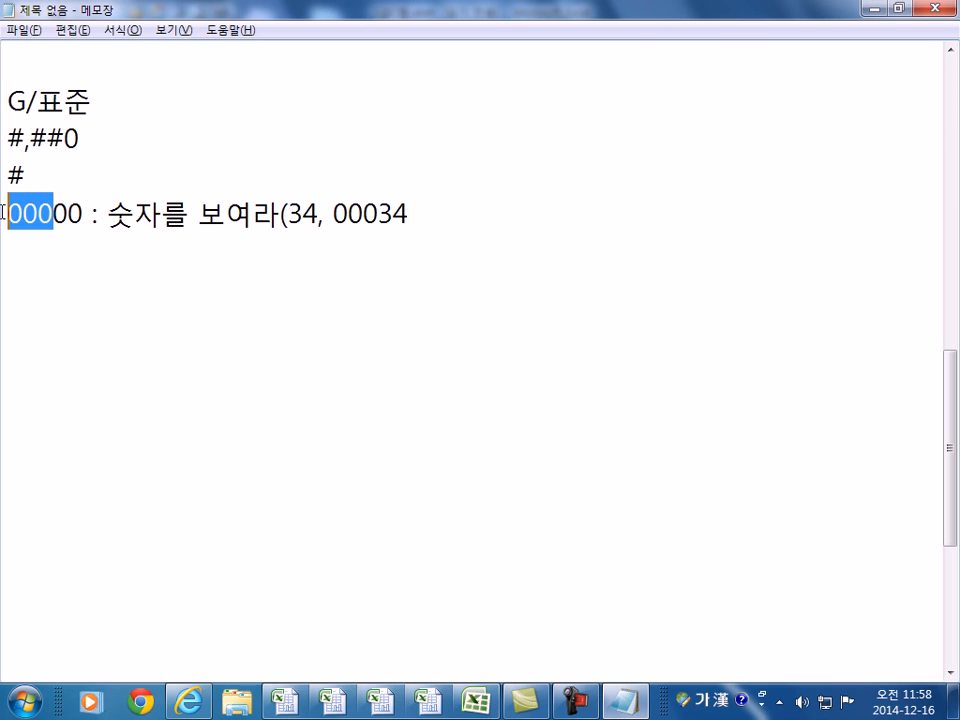
- Annotate the # line as 유효숫자 (significant digits) with a ####### / 904 example
click(71, 182)
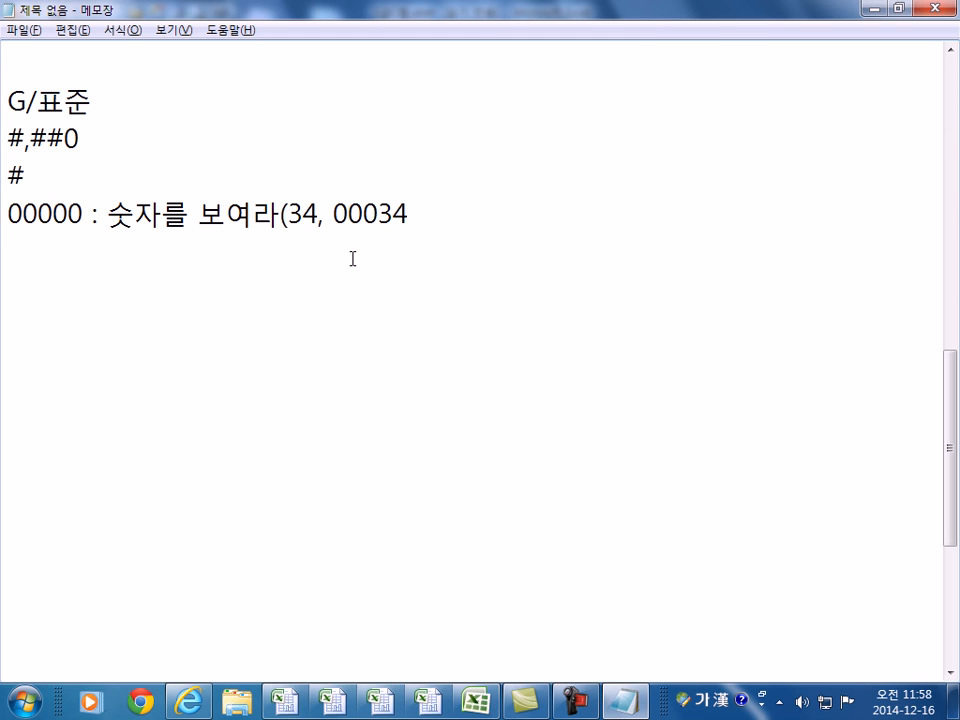
text(: DBGY)
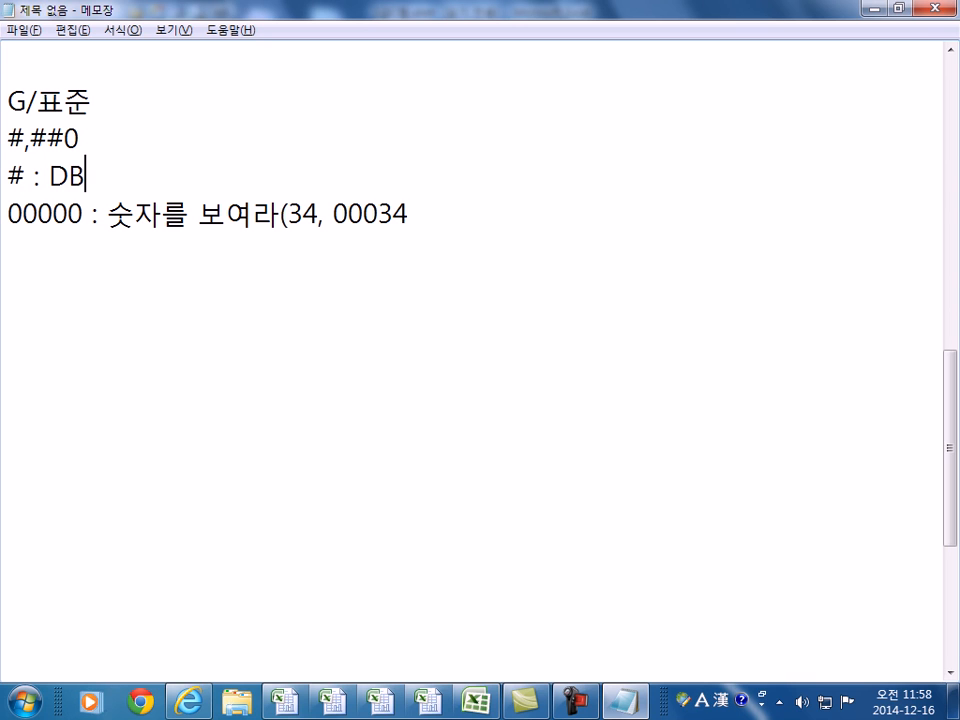
key(BackSpace)
key(BackSpace)
key(Hangul)
text(우)
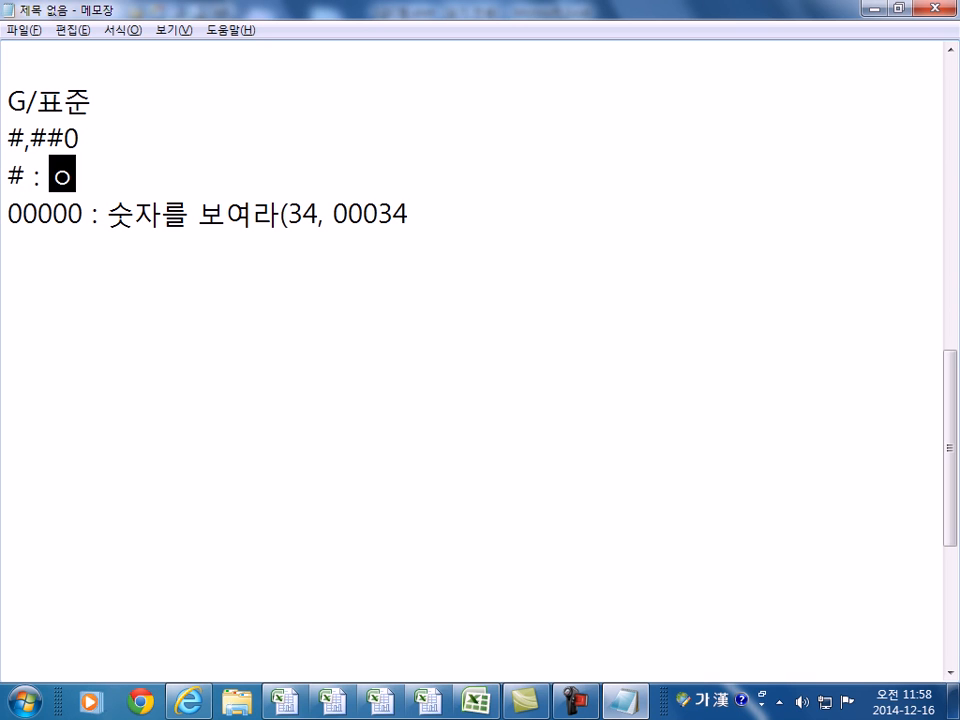
key(BackSpace)
text(윻ㅛㅜ)
key(BackSpace)
text(스ㅜㅅ)
key(BackSpace)
key(BackSpace)
key(BackSpace)
text(숫자()
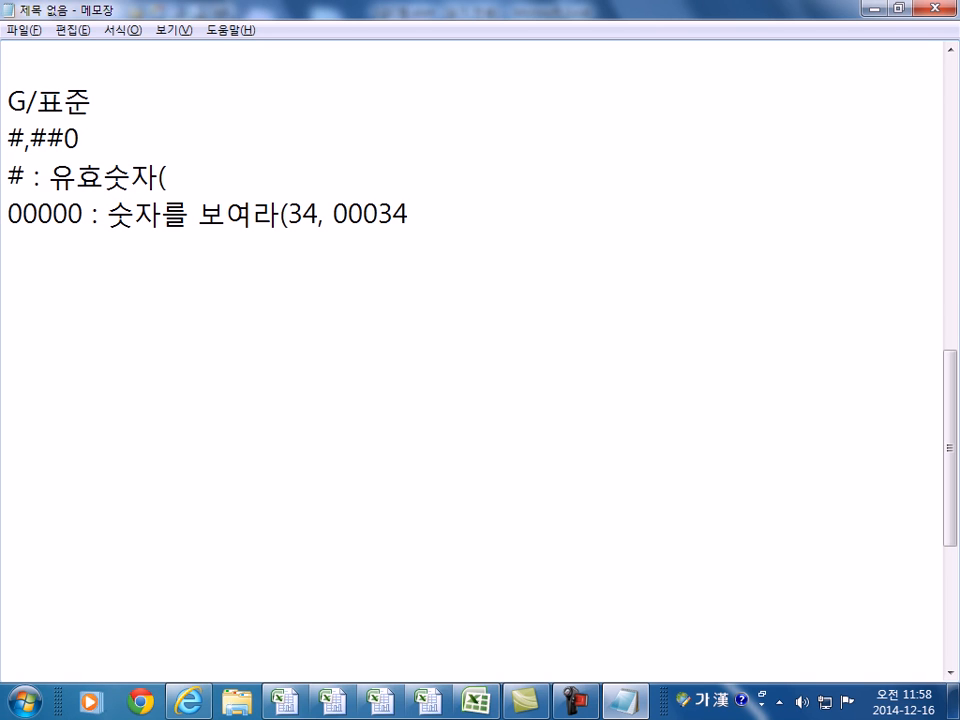
text(####### / 904,)
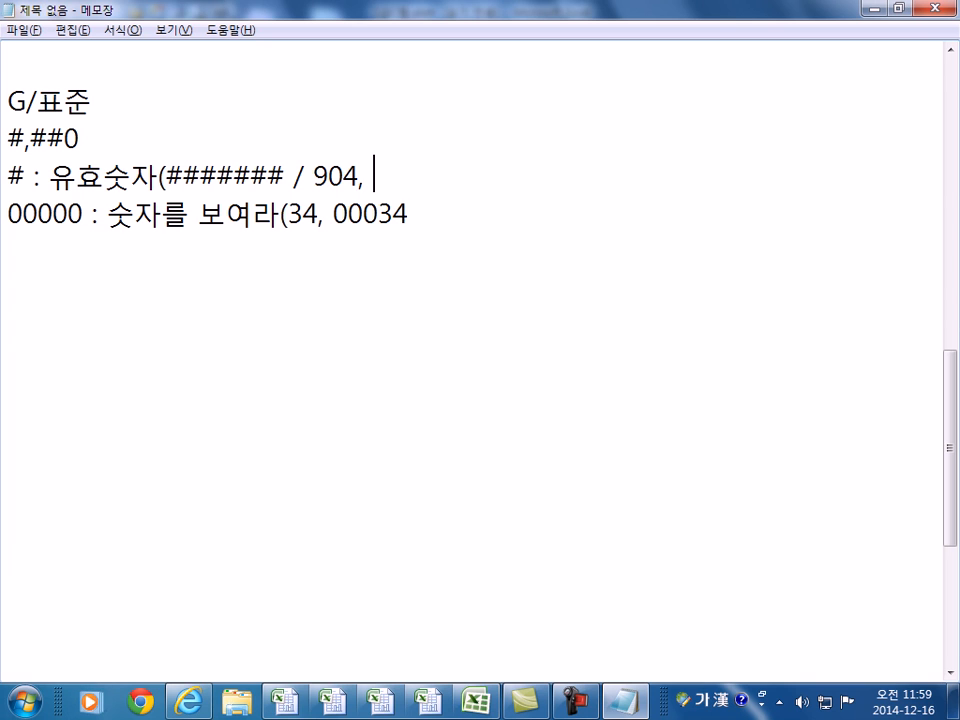
key(BackSpace)
key(BackSpace)
text(/ 904)
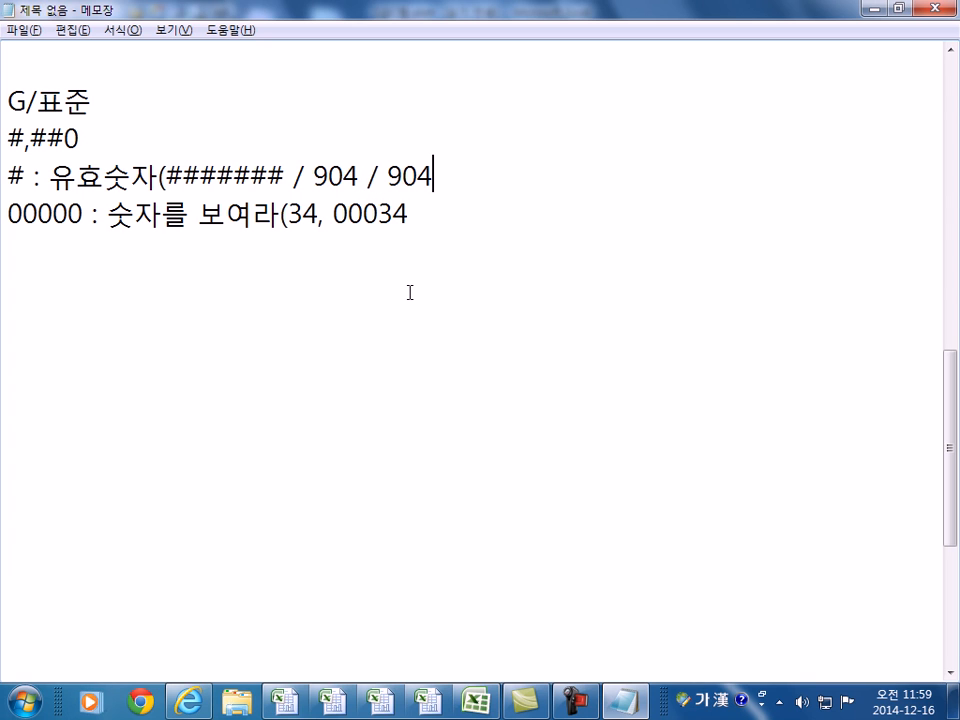
- Insert 0000000 into the # example as a comparison and highlight the 904 values
key(Left)
key(Left)
key(Left)
key(Left)
key(Left)
key(Left)
key(Left)
key(Left)
key(Left)
text(0000000)
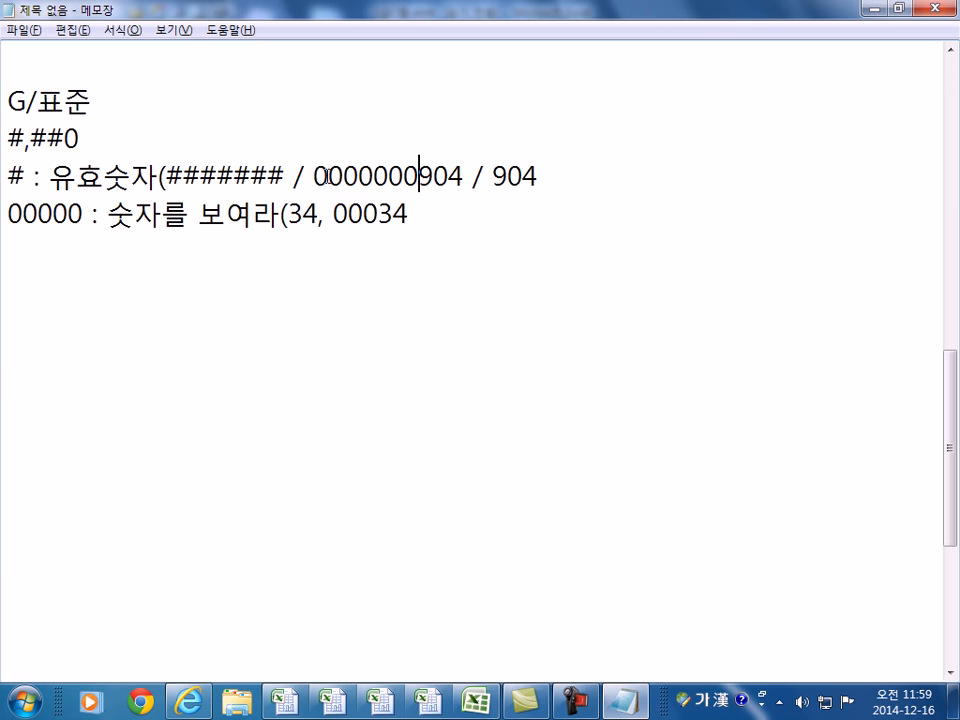
drag(315, 178, 420, 179)
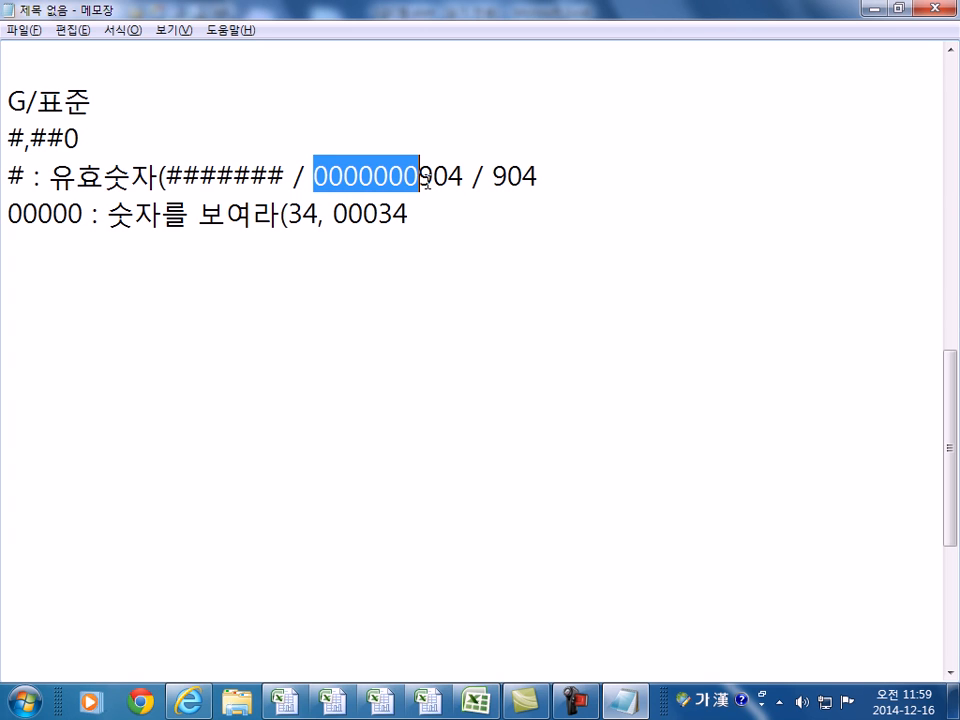
drag(492, 177, 540, 177)
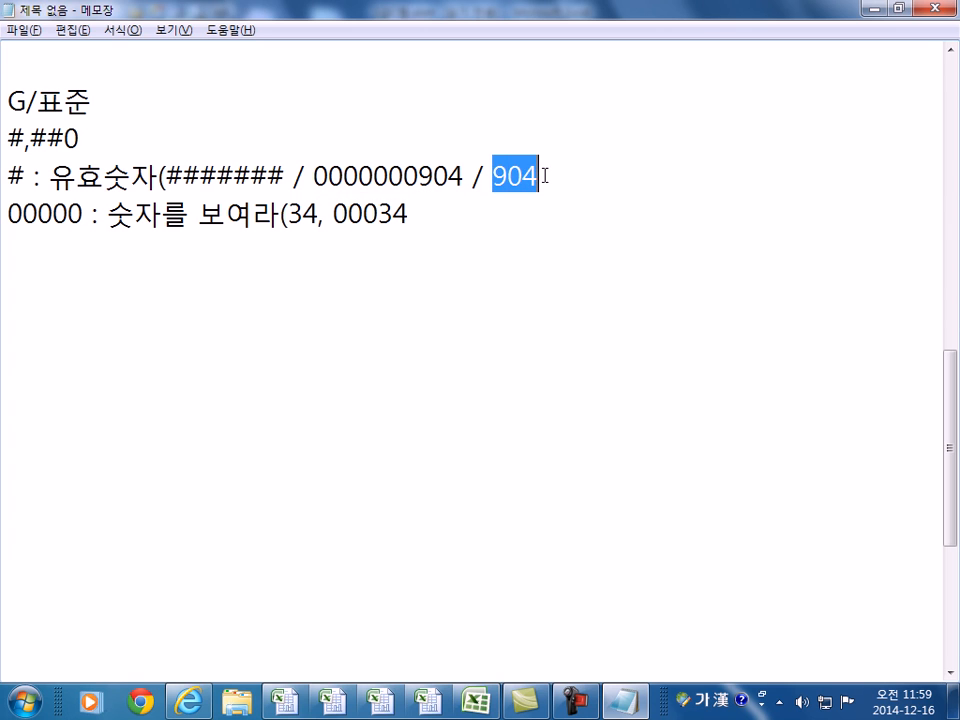
click(545, 177)
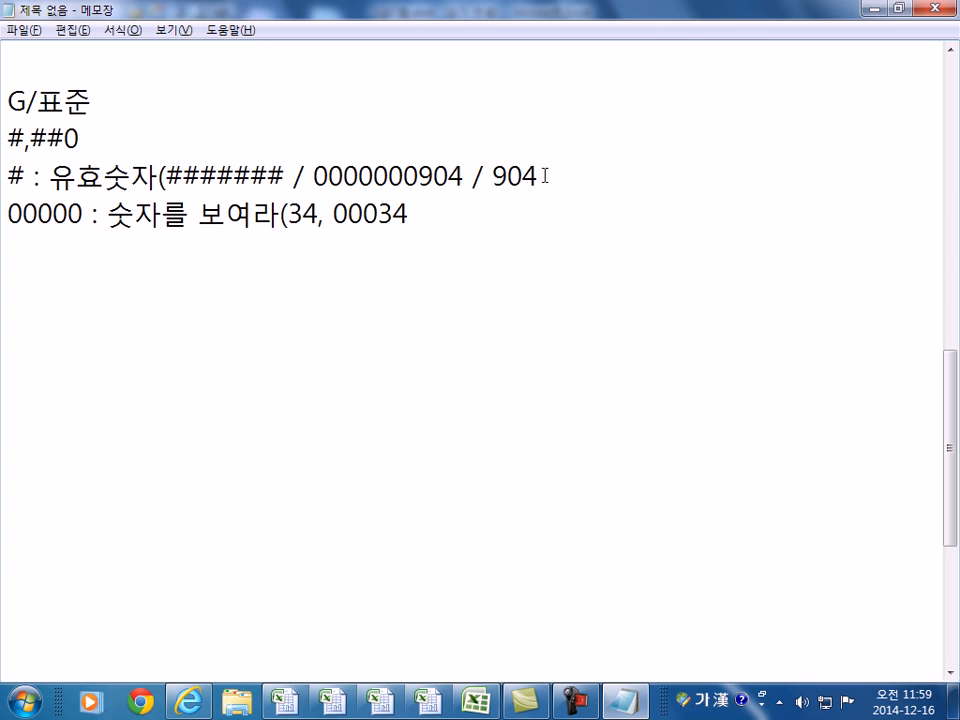
click(113, 140)
- Add the note '# / 0 / - 빈칸' to the #,### line
drag(23, 140, 85, 137)
click(121, 137)
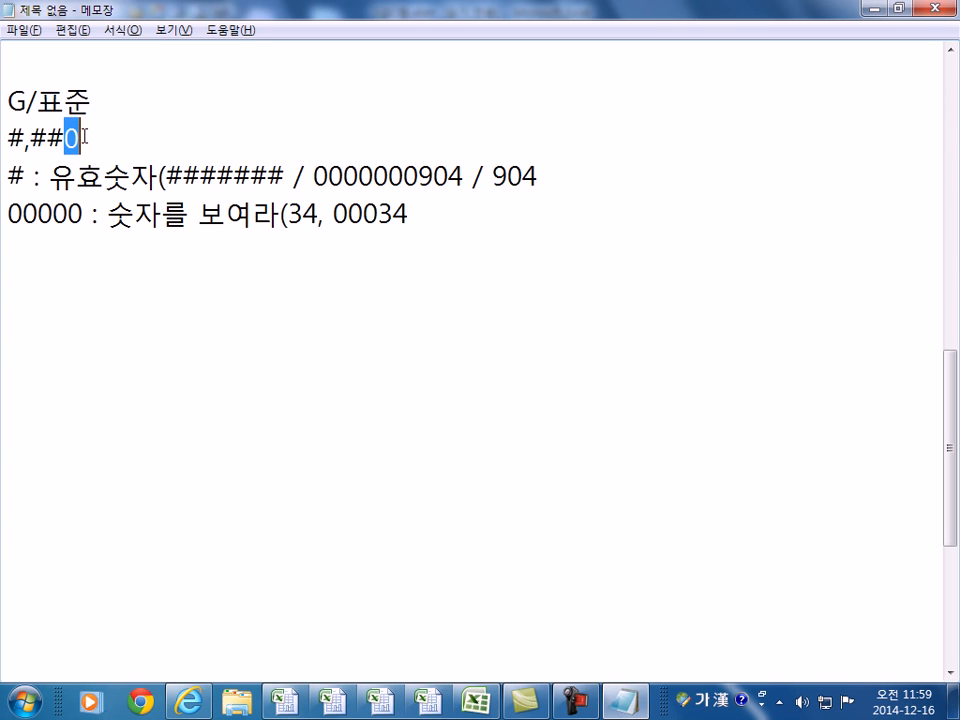
text(# )
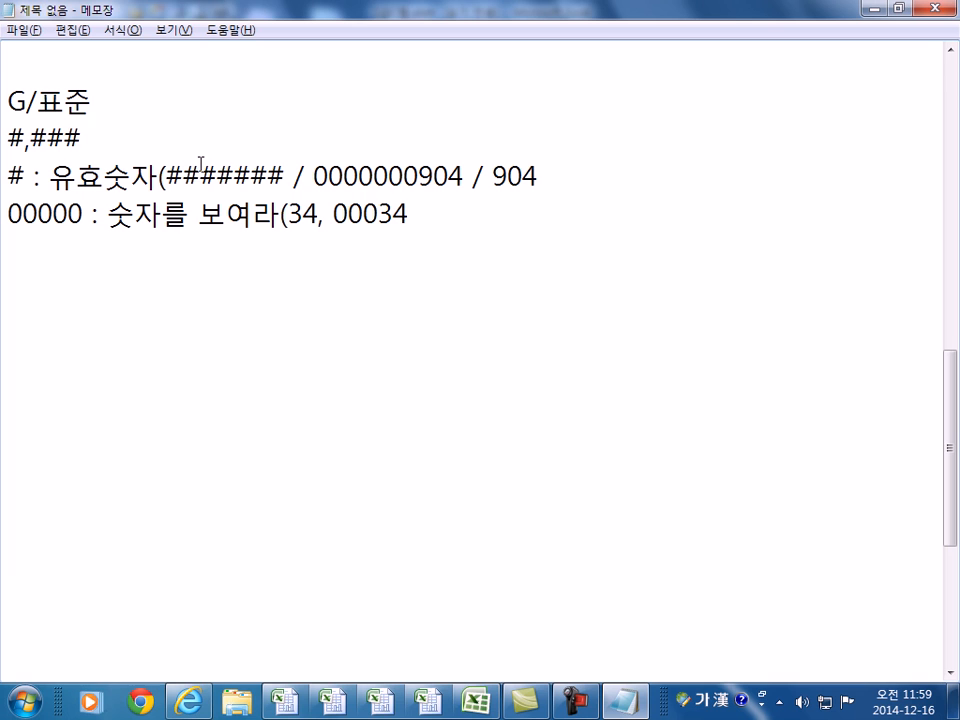
text(/ 0)
text( / -)
text(빈칸)
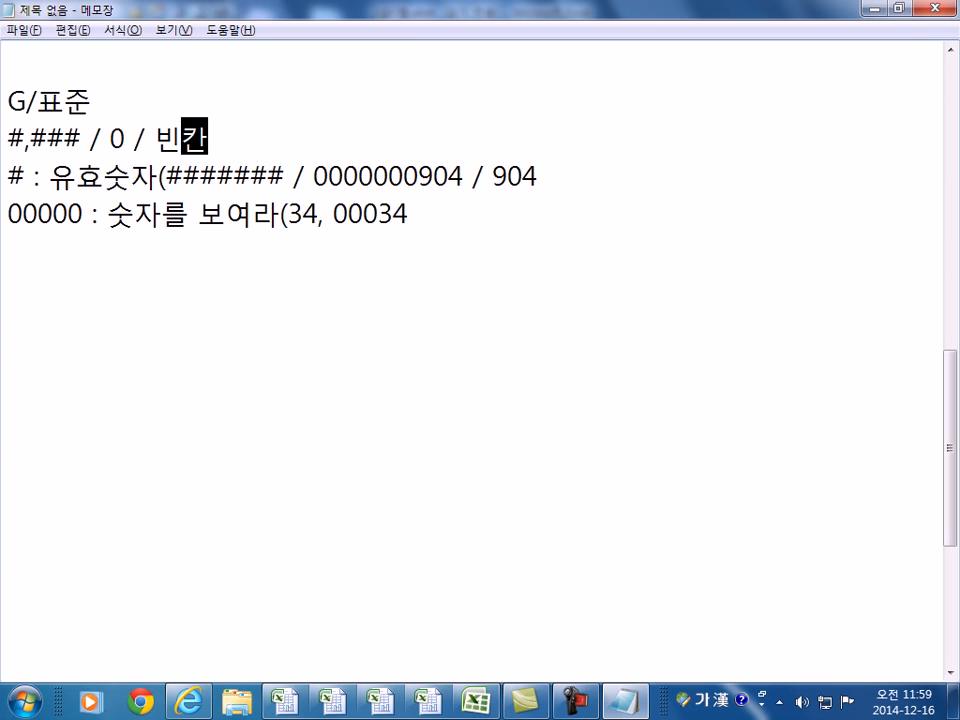
- Add a new line '#,##0 최소 1자리 숫자는 보여라' below it
key(Return)
text(#,##0)
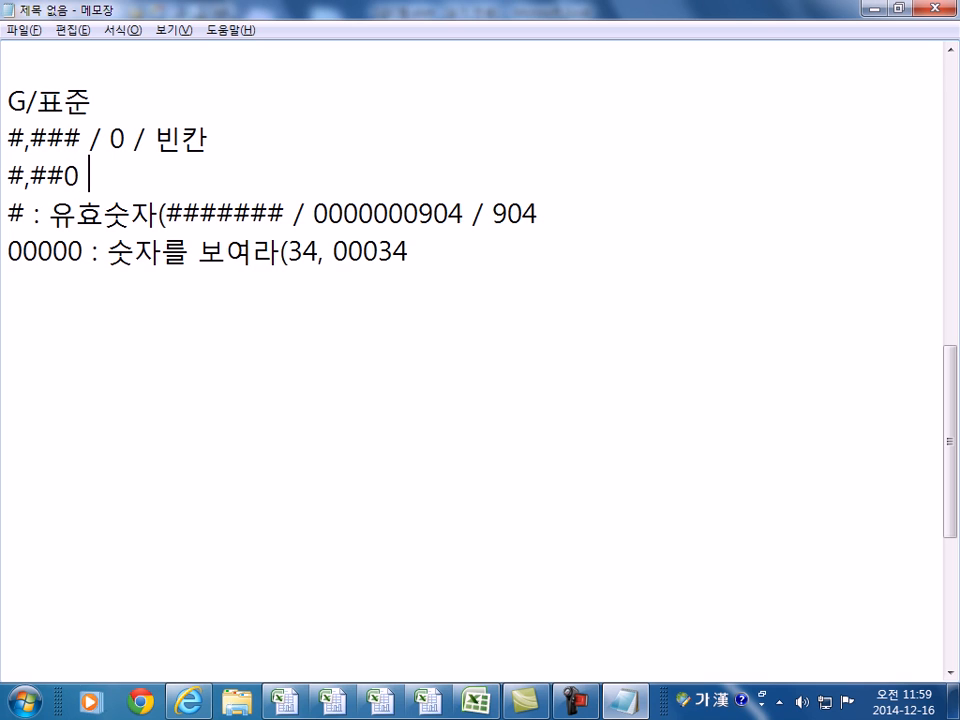
text( /)
key(BackSpace)
key(BackSpace)
key(Hangul)
text(CHLT)
key(BackSpace)
key(BackSpace)
key(BackSpace)
key(BackSpace)
key(Hangul)
text(최)
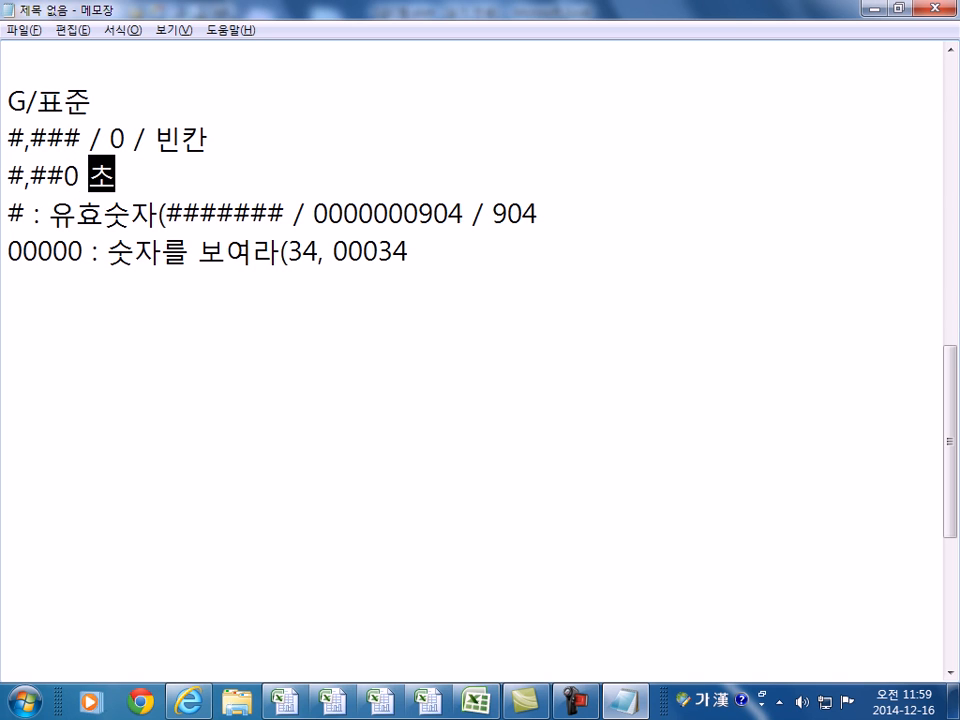
text(소 단)
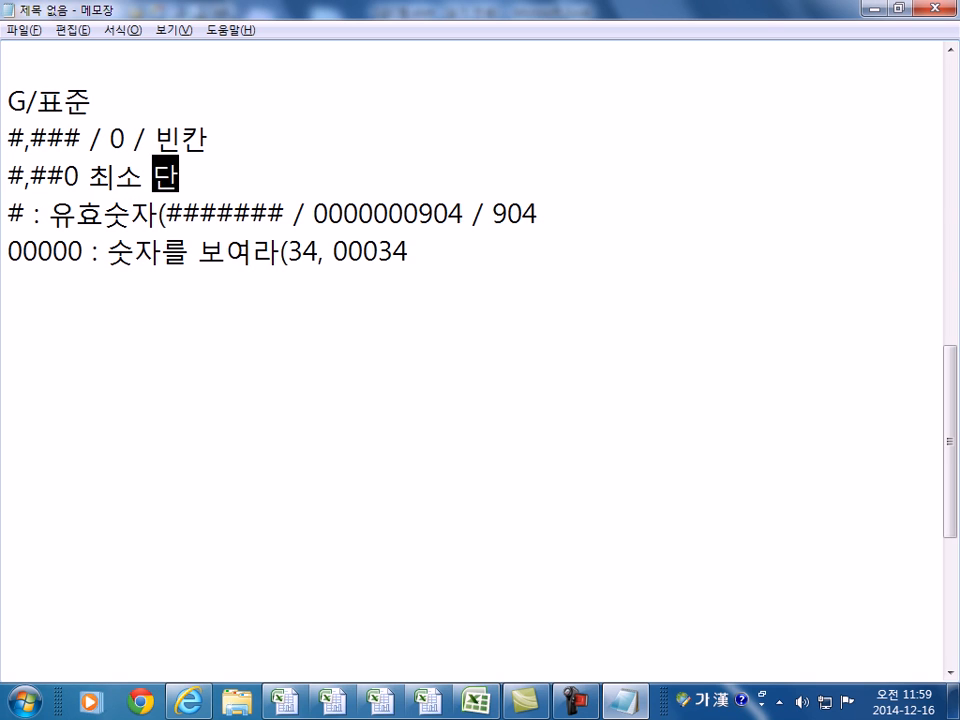
text(단위 수자)
key(BackSpace)
key(BackSpace)
key(BackSpace)
key(BackSpace)
key(BackSpace)
key(BackSpace)
key(BackSpace)
text(1자)
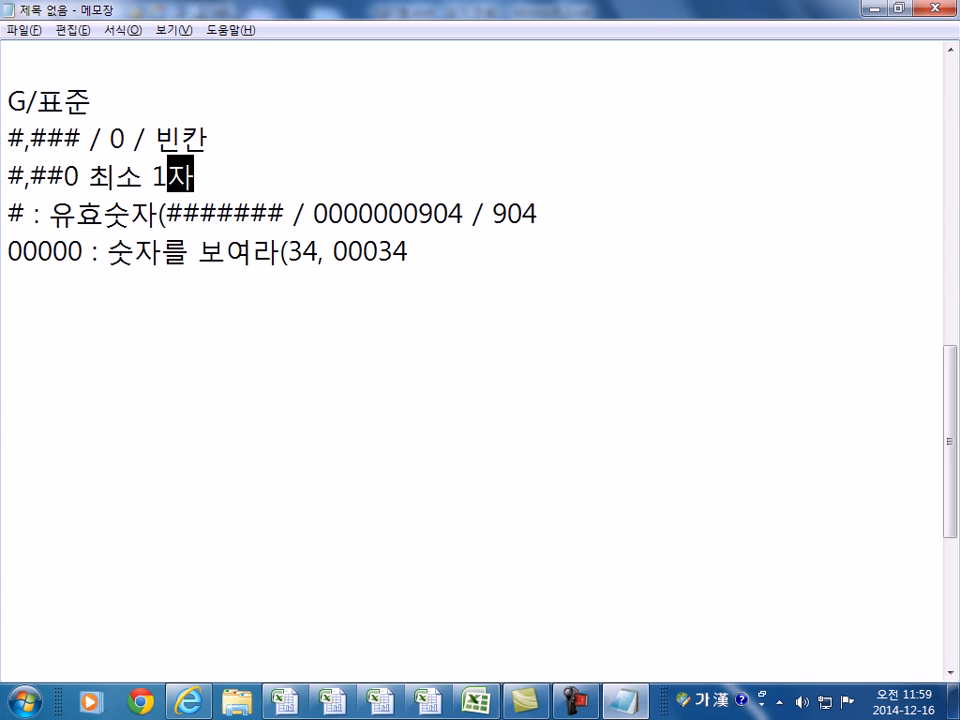
text(리 ㅅ숫자)
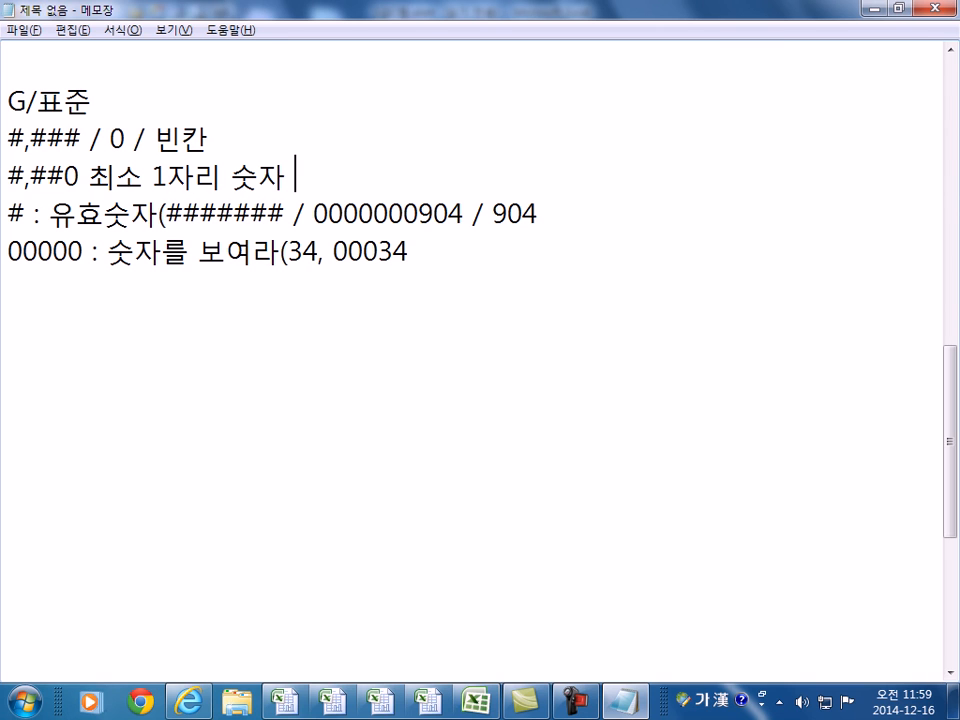
text(ㄴ는 보여라)
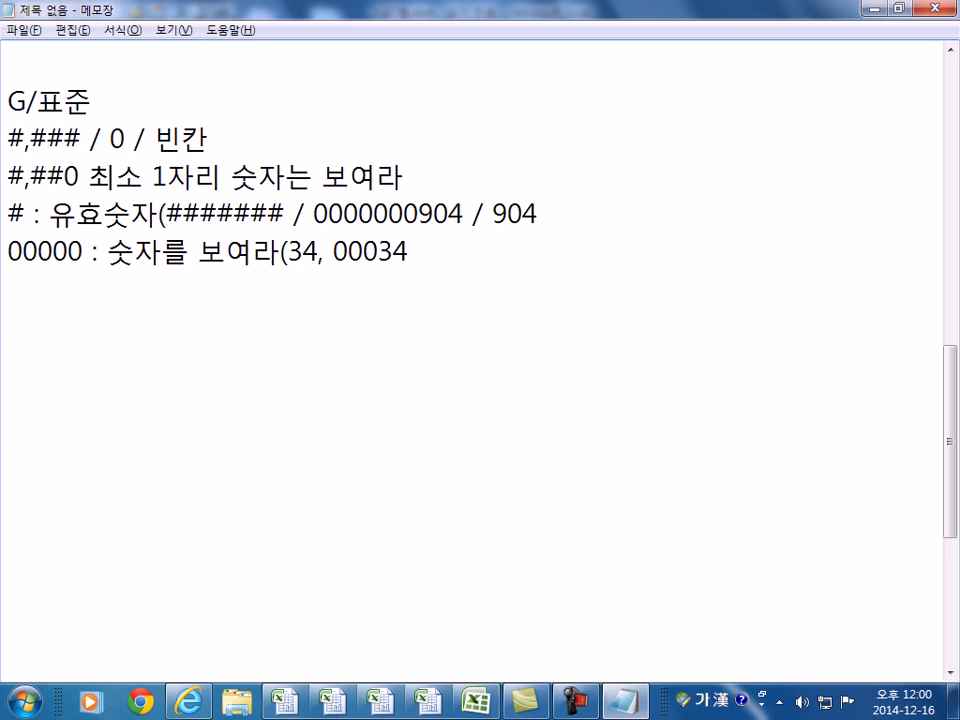
- Describe G/표준 as ': 값을 있는 그대로 보여라' at the end of its line
key(Up)
key(Up)
text(:)
key(Hangul)
text(DL)
key(BackSpace)
key(BackSpace)
key(Hangul)
text(값을 있는 )
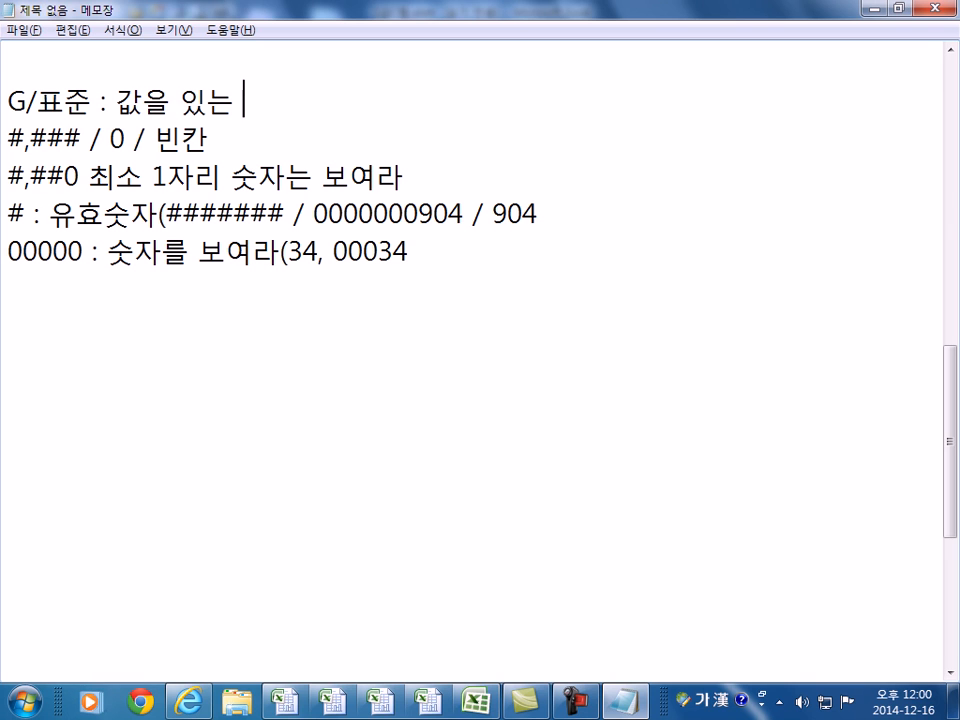
text(그대로 보여라)
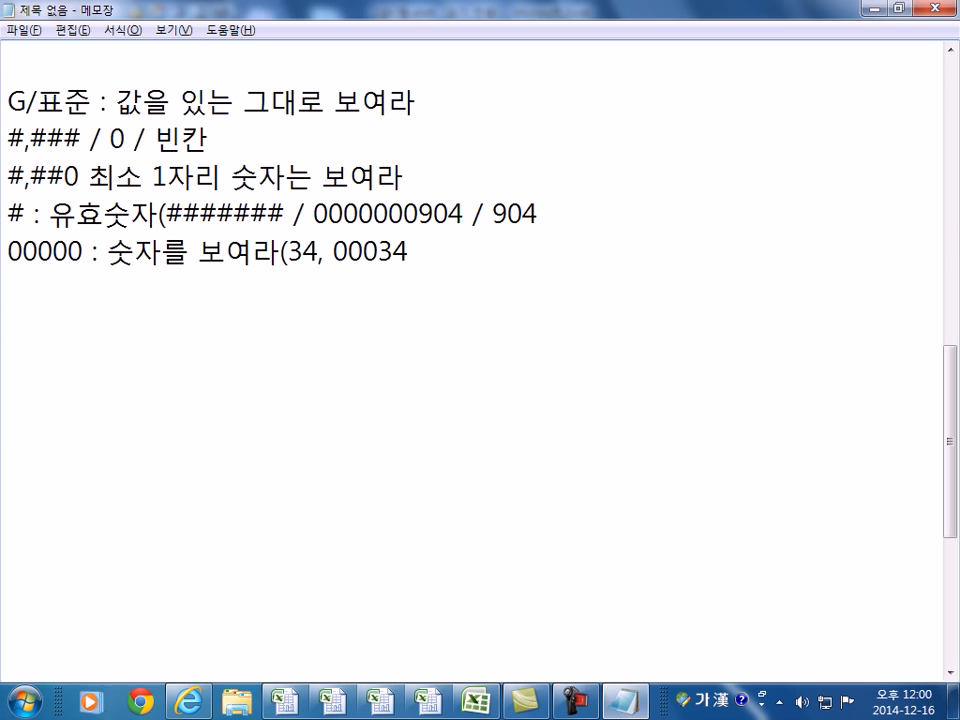
- Add a new first note line: @"님" turns 홍길동 into 홍길동님
click(101, 86)
click(109, 66)
key(Return)
text(@)
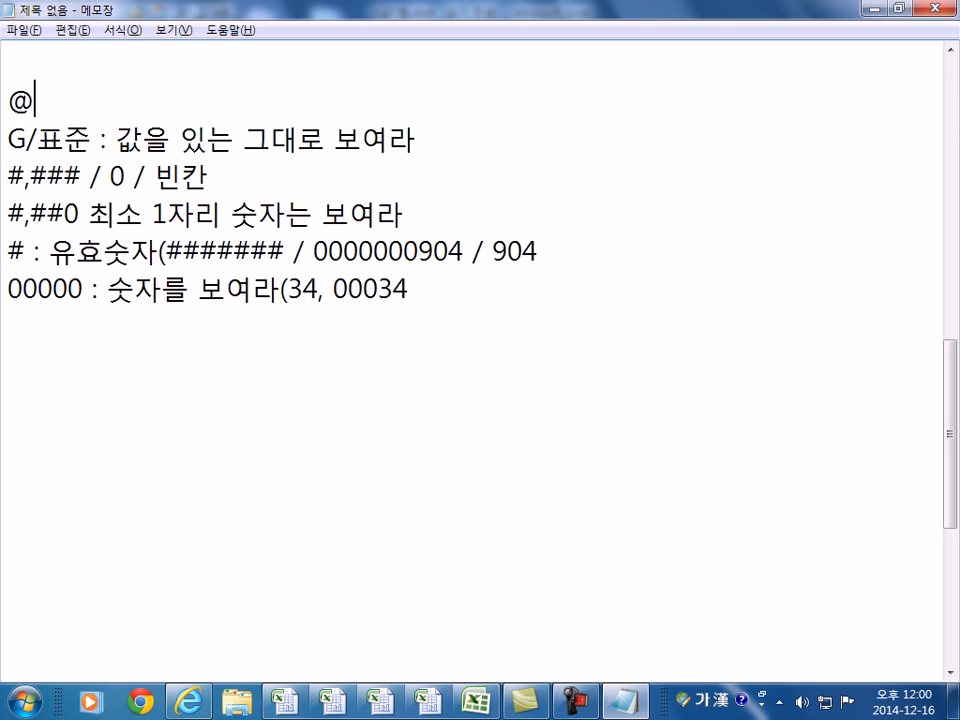
text( :)
key(Hangul)
text(DL)
key(BackSpace)
key(BackSpace)
key(BackSpace)
key(BackSpace)
key(BackSpace)
text(")
key(Hangul)
text(ㄴㅣㅁ")
text( /)
key(Hangul)
text(GHD)
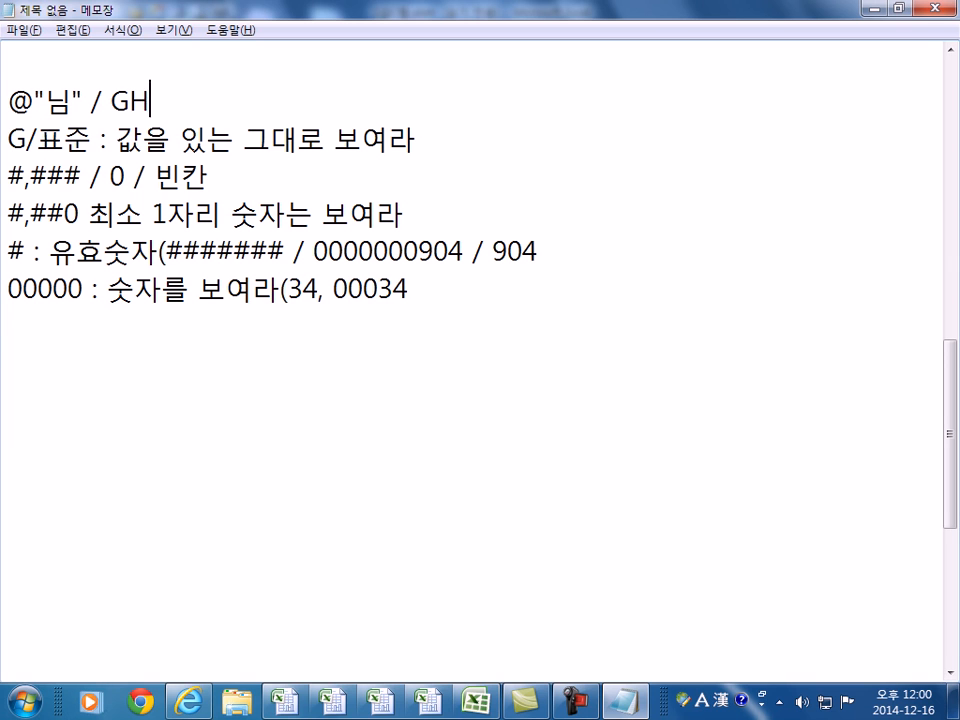
key(BackSpace)
key(BackSpace)
key(BackSpace)
key(Hangul)
text(홍길동 /)
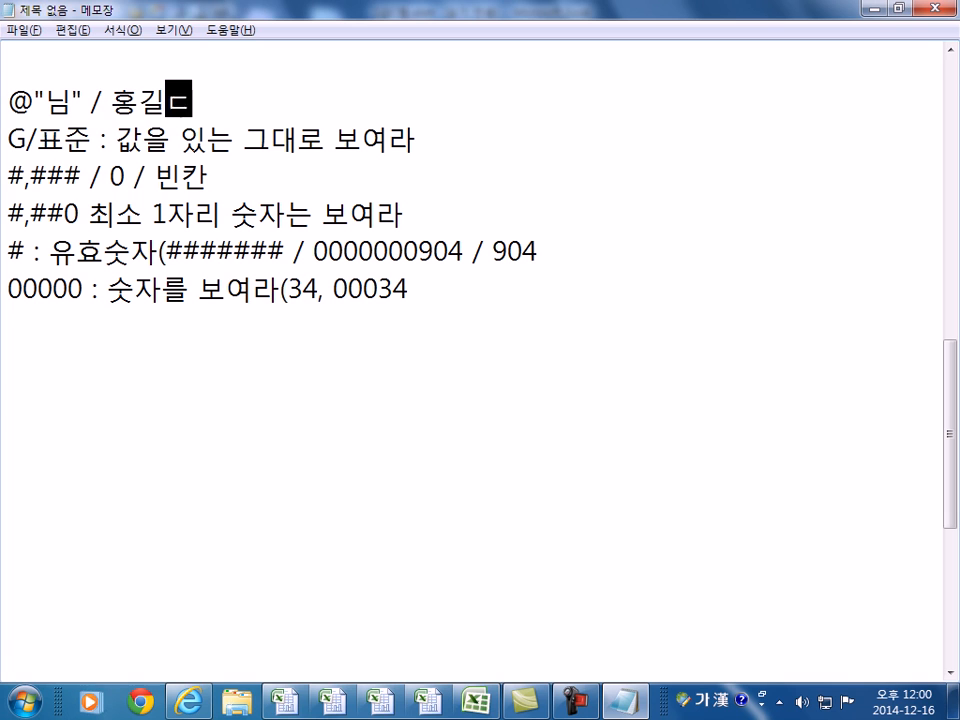
text( 홍길동님)
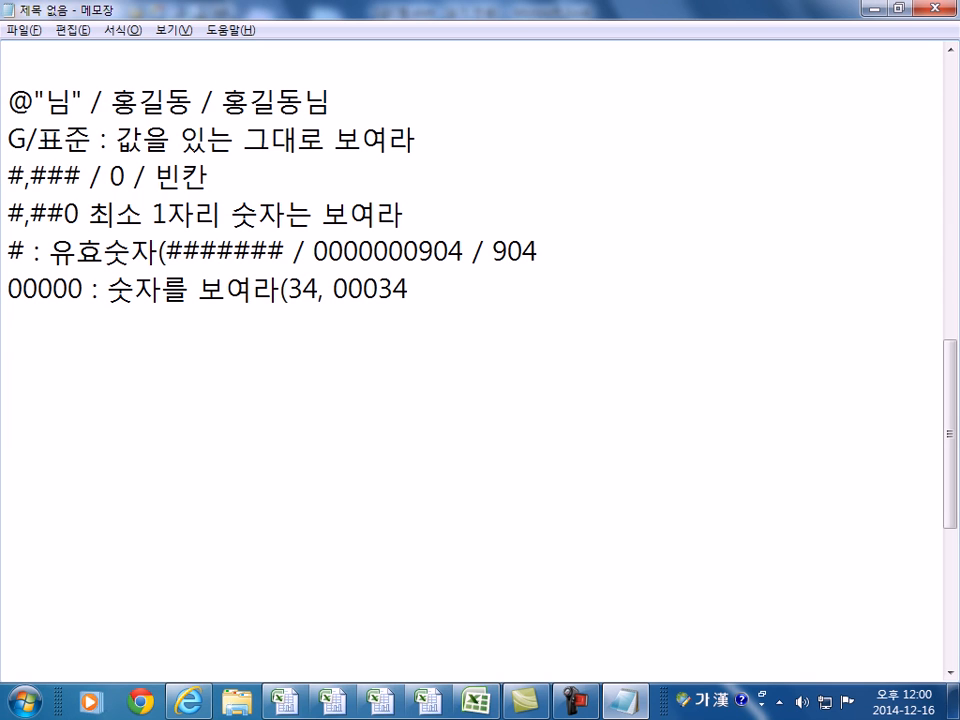
- Highlight the quoted 님 part of the @ code, then return to Excel
key(Home)
key(Right)
drag(37, 100, 82, 99)
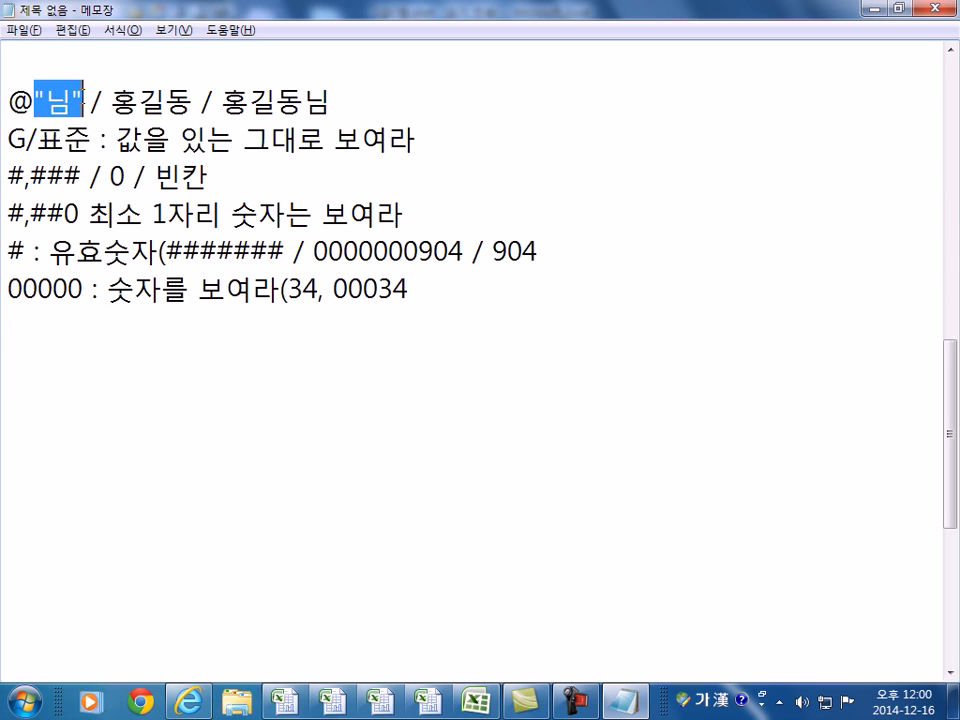
click(83, 101)
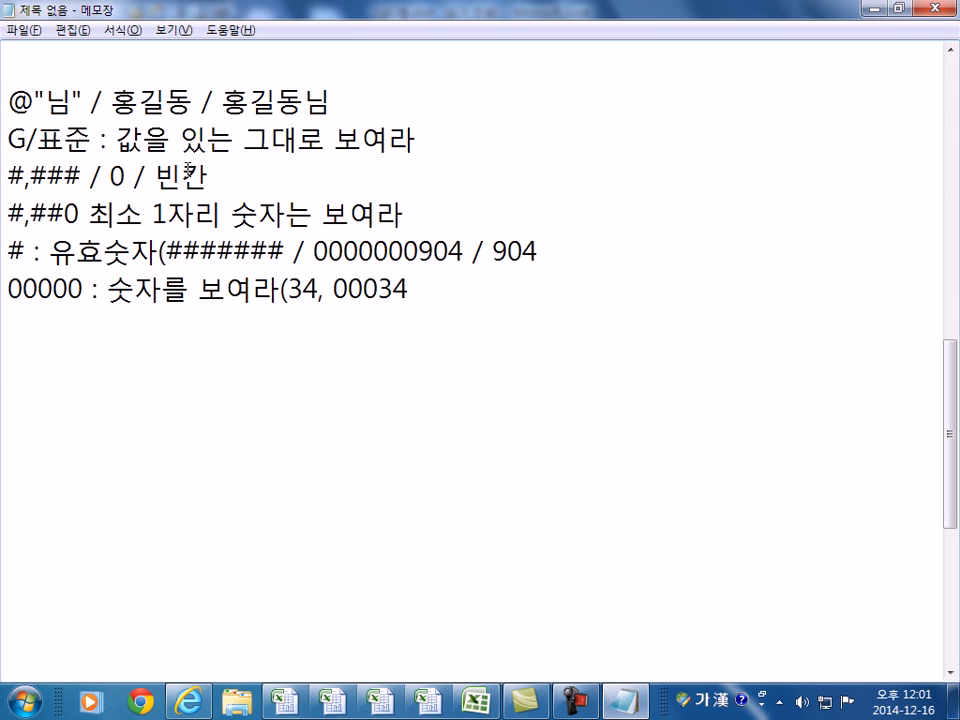
key(alt+Tab)
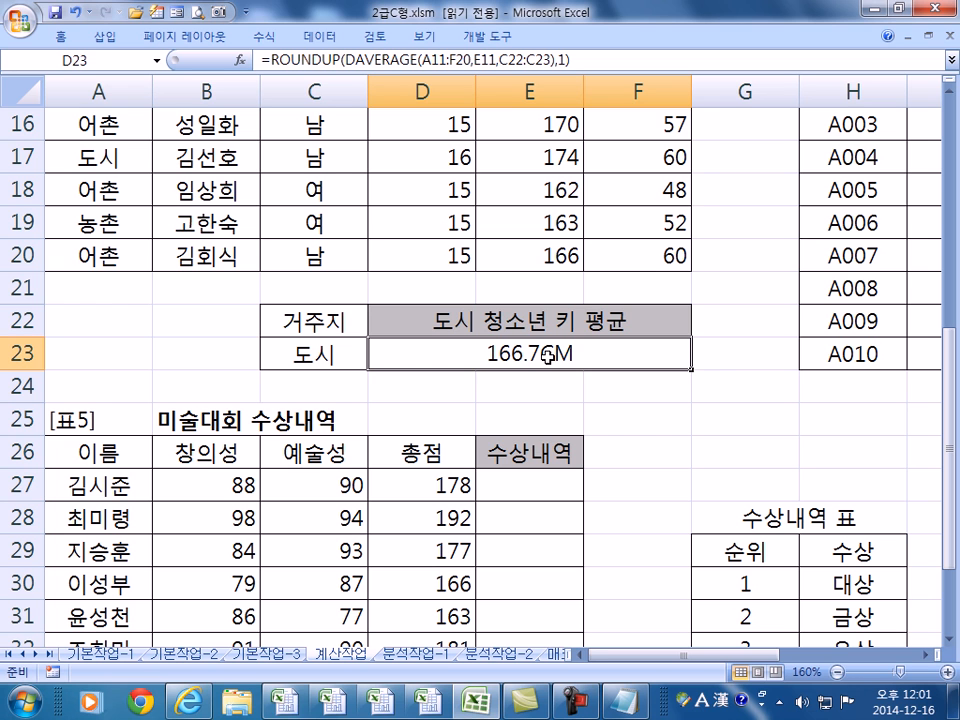
- Check the G/표준 code in the Notepad notes before returning to the workbook
key(alt+Tab)
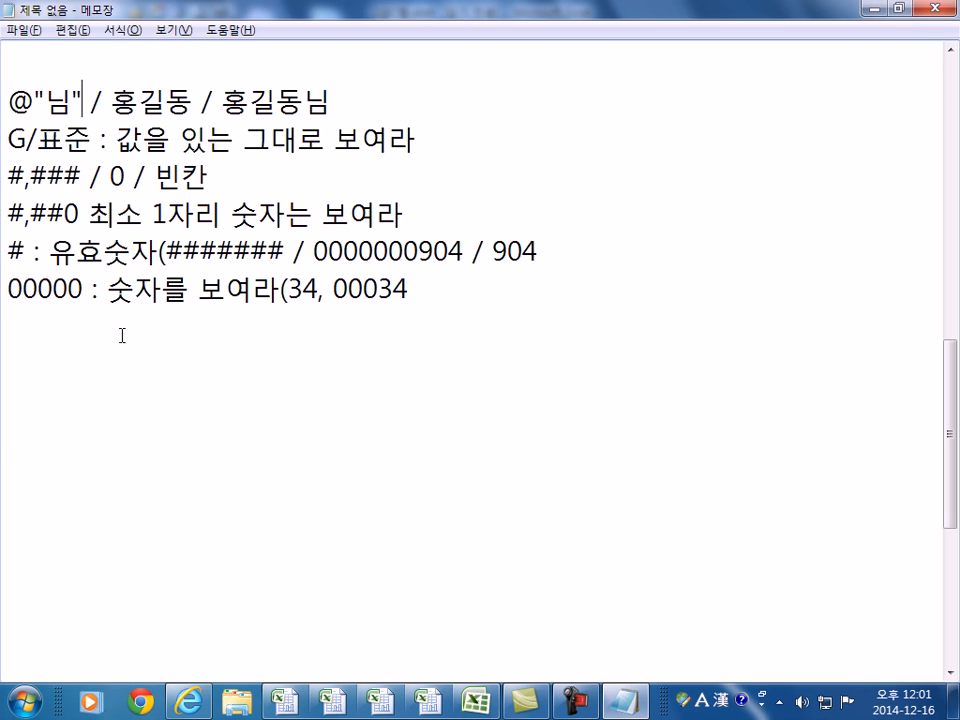
drag(91, 138, 8, 137)
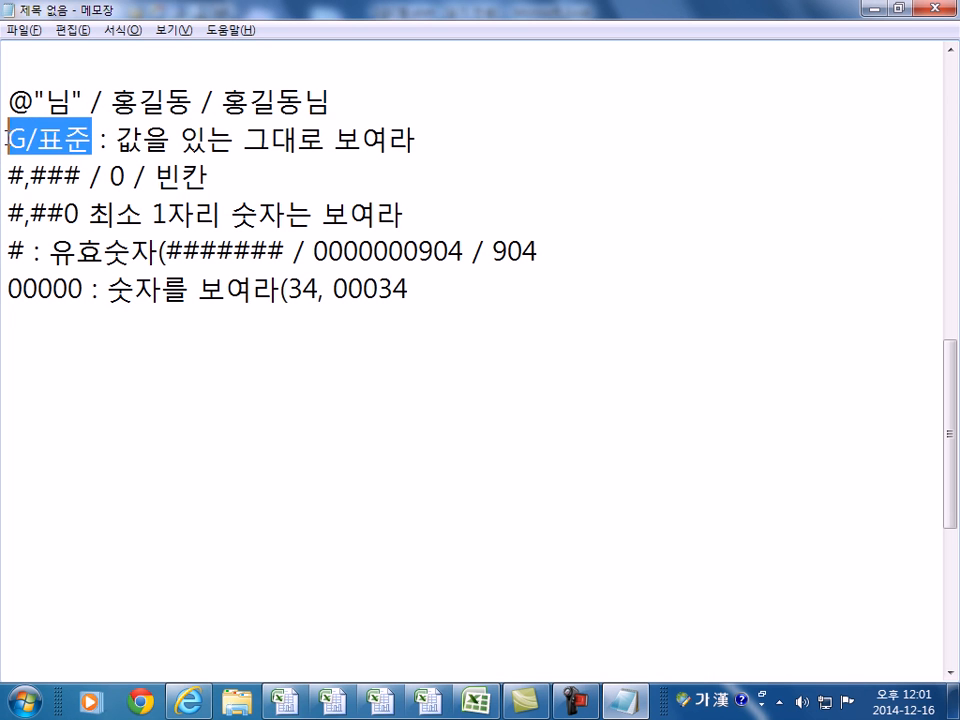
key(alt+Tab)
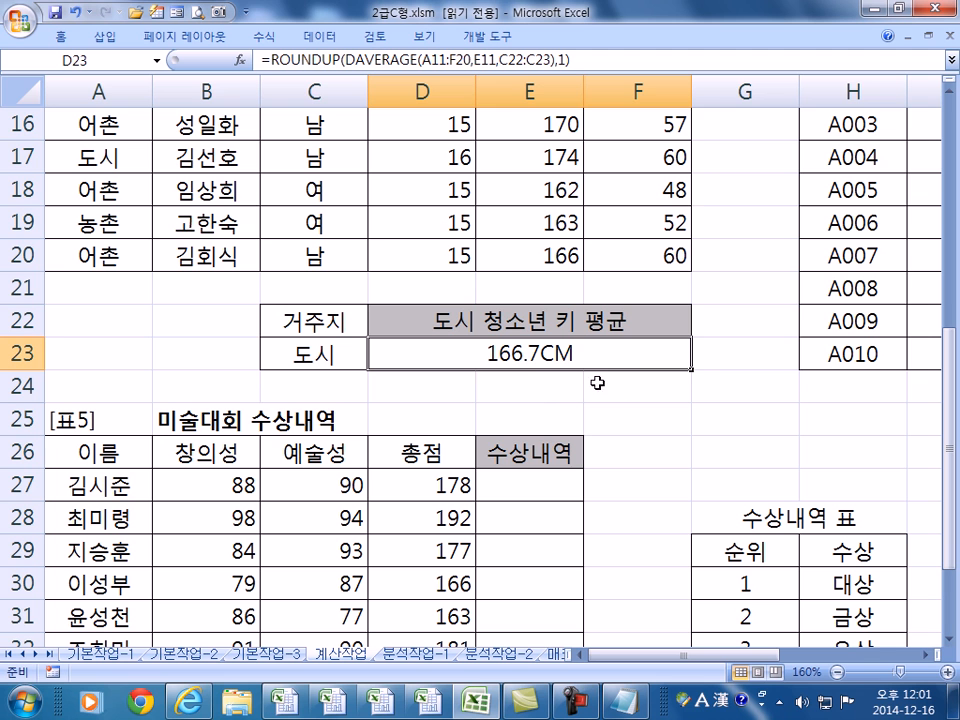
key(alt+Tab)
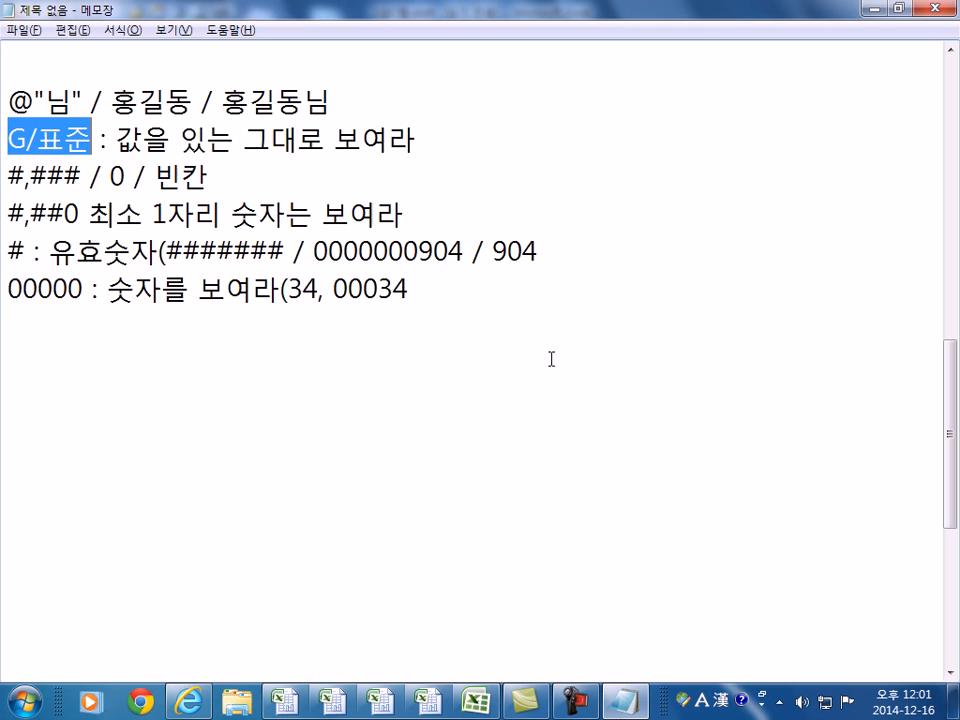
key(alt+Tab)
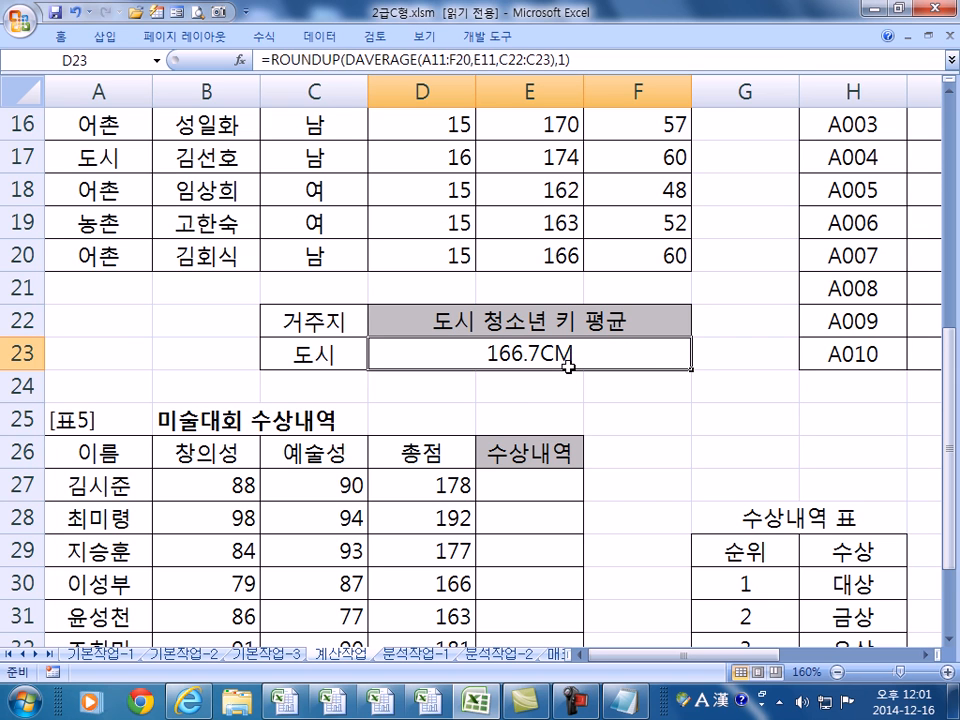
- Strip ROUNDUP from D23, leaving the plain DAVERAGE(A11:F20,E11,C22:C23) formula
double_click(568, 367)
drag(416, 351, 304, 345)
key(Delete)
drag(690, 355, 733, 356)
key(Delete)
key(Return)
key(Up)
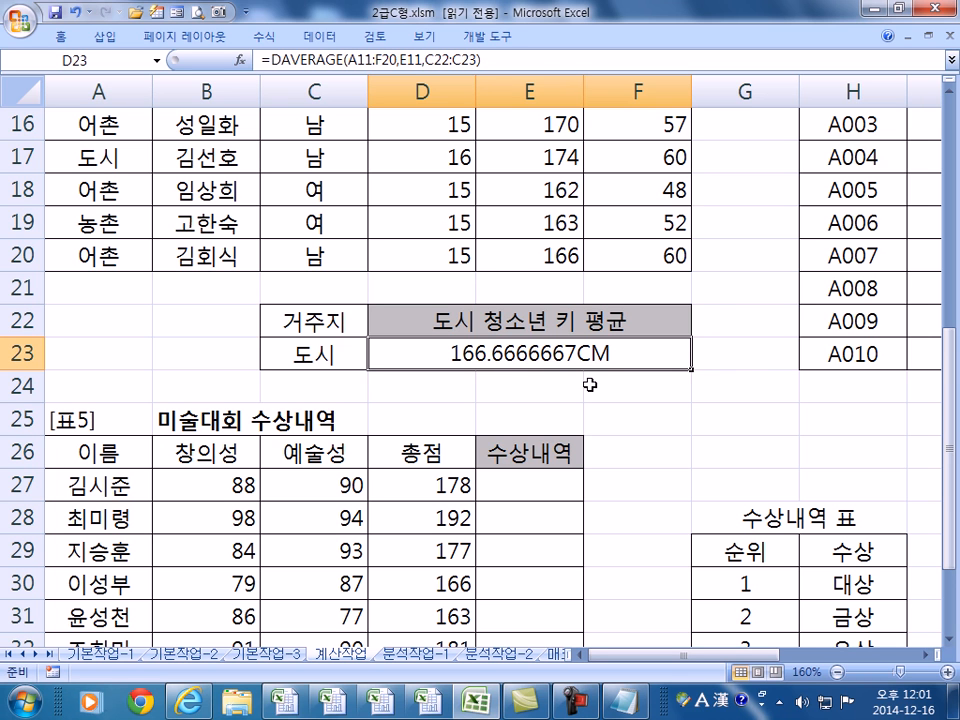
- Apply the custom number format #,#"CM" to D23
key(ctrl+1)
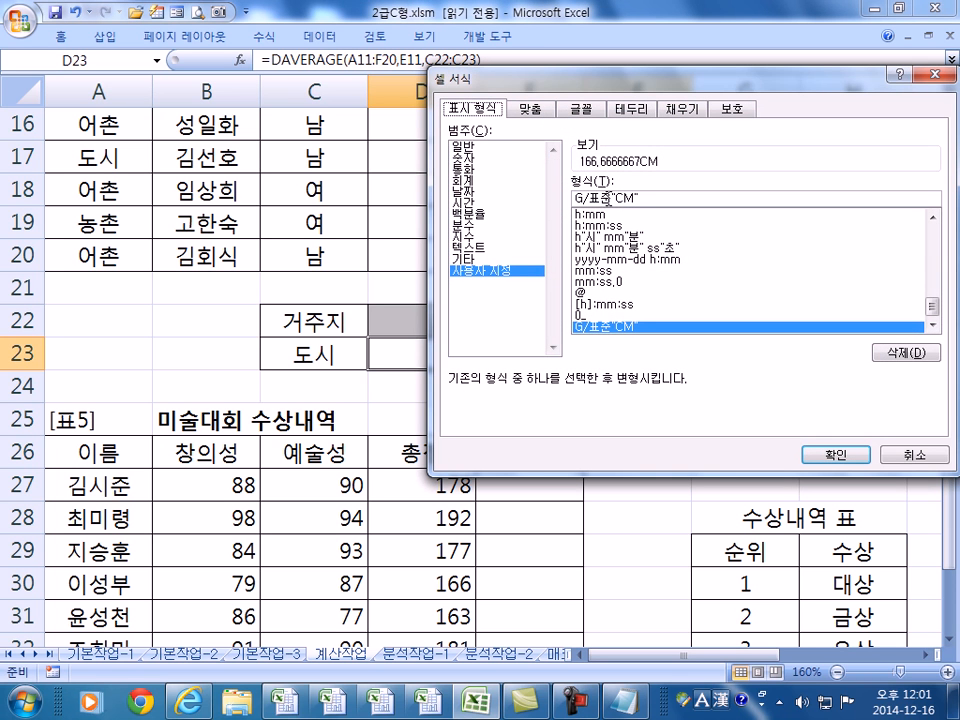
drag(604, 199, 526, 200)
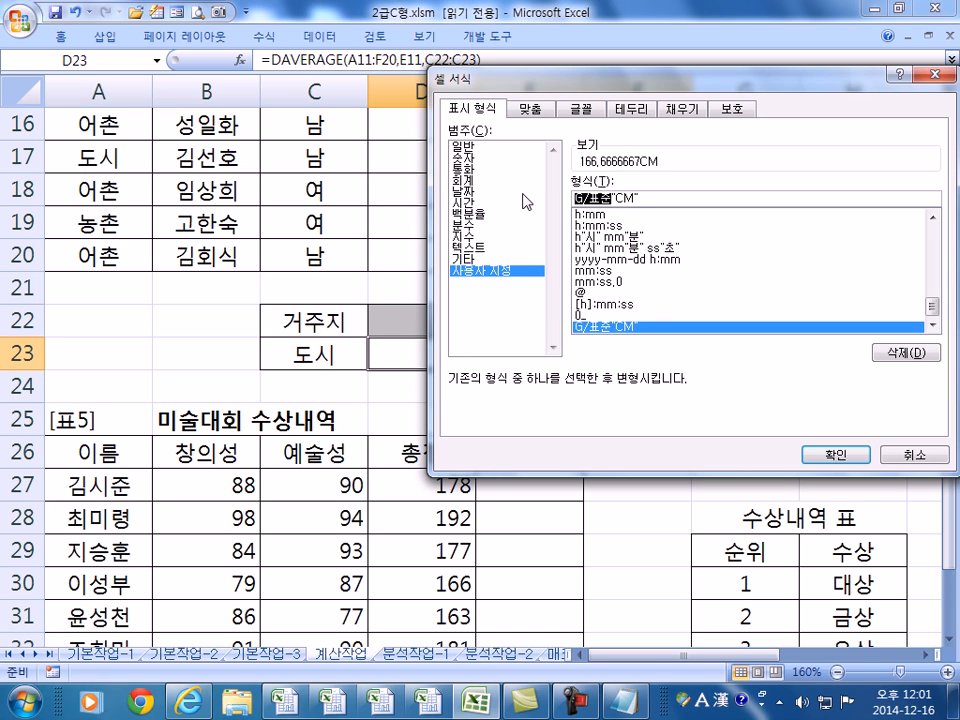
text(#)
text(,)
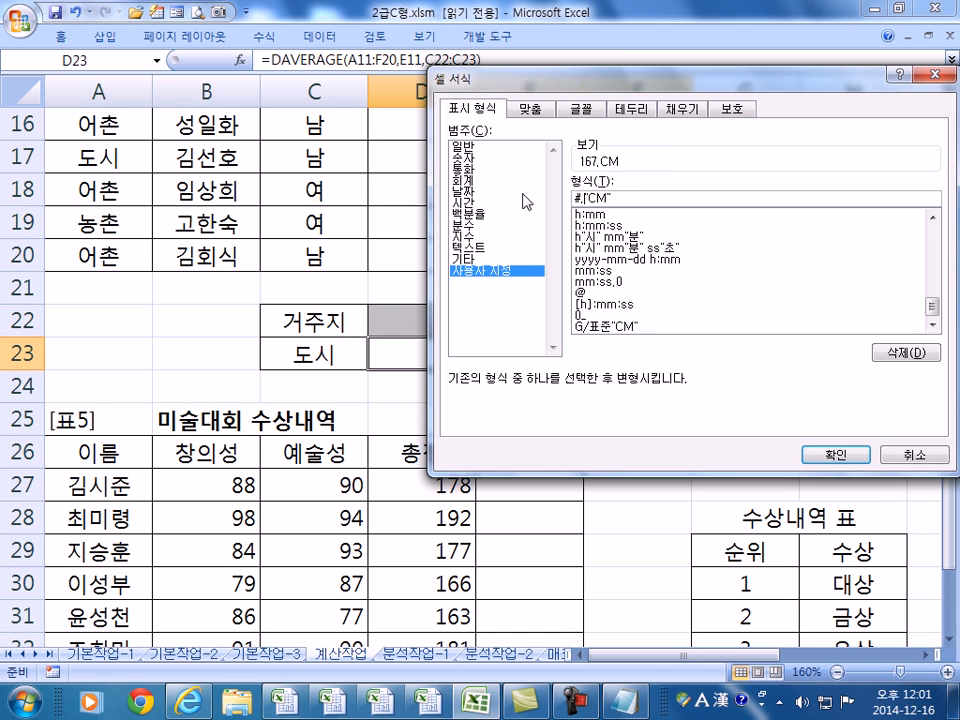
text(#)
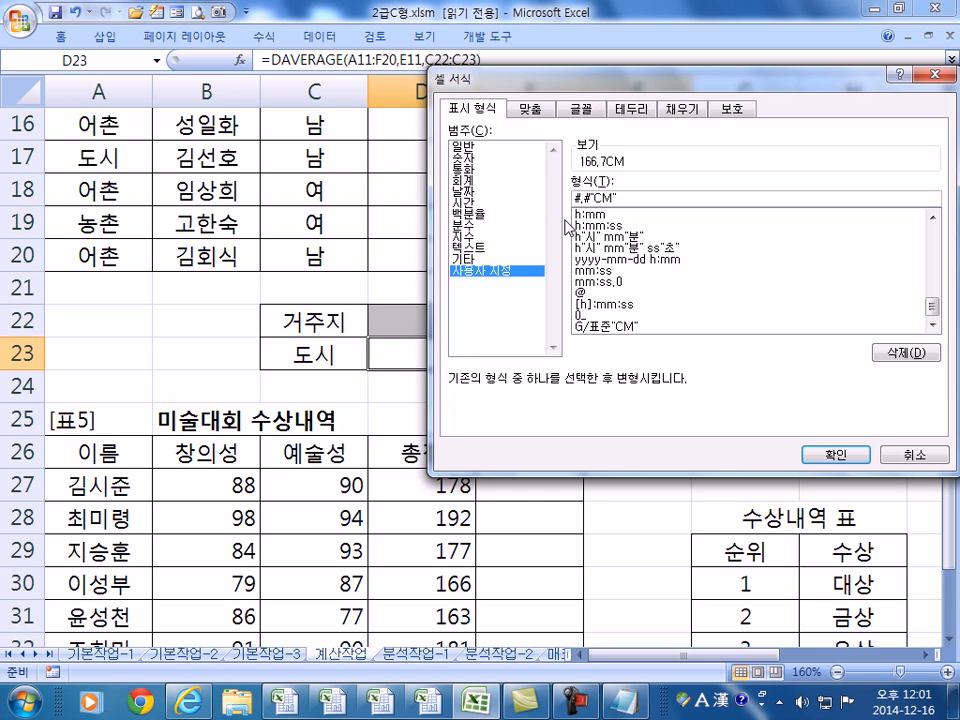
key(Return)
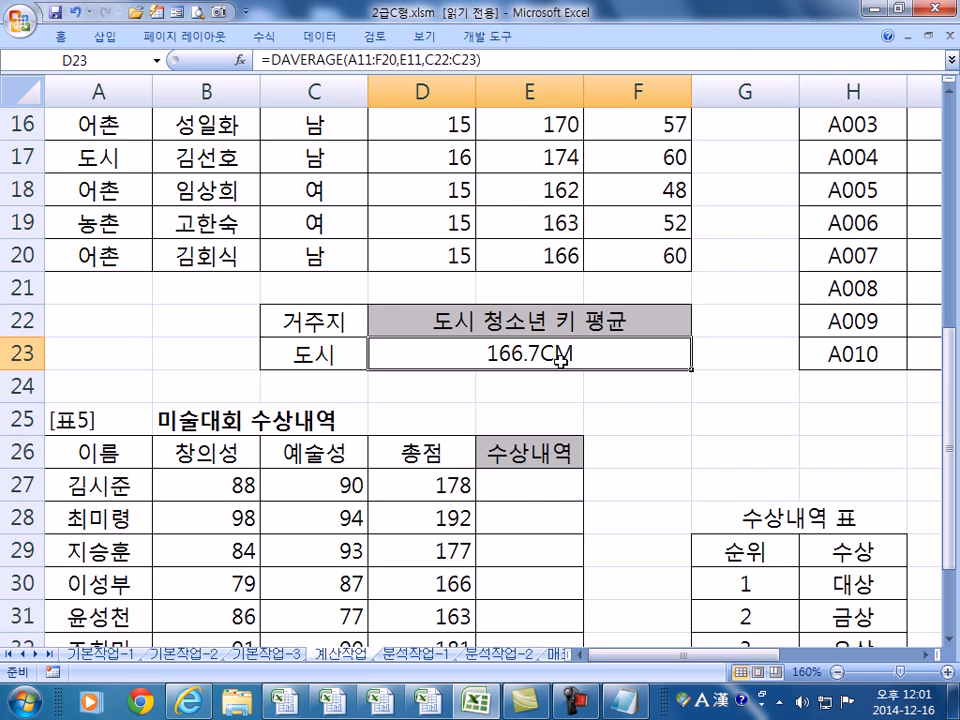
- Restore D23's ROUNDUP formula showing 166.7CM and reopen its number format settings
key(ctrl+1)
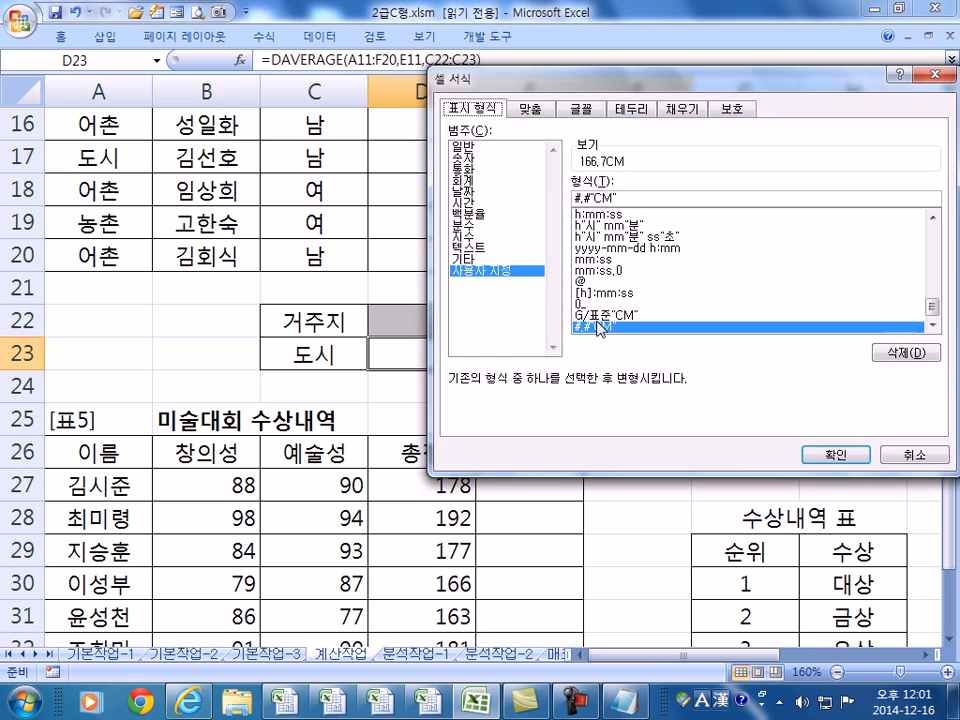
key(Escape)
key(ctrl+z)
key(F2)
key(Escape)
key(ctrl+y)
key(F2)
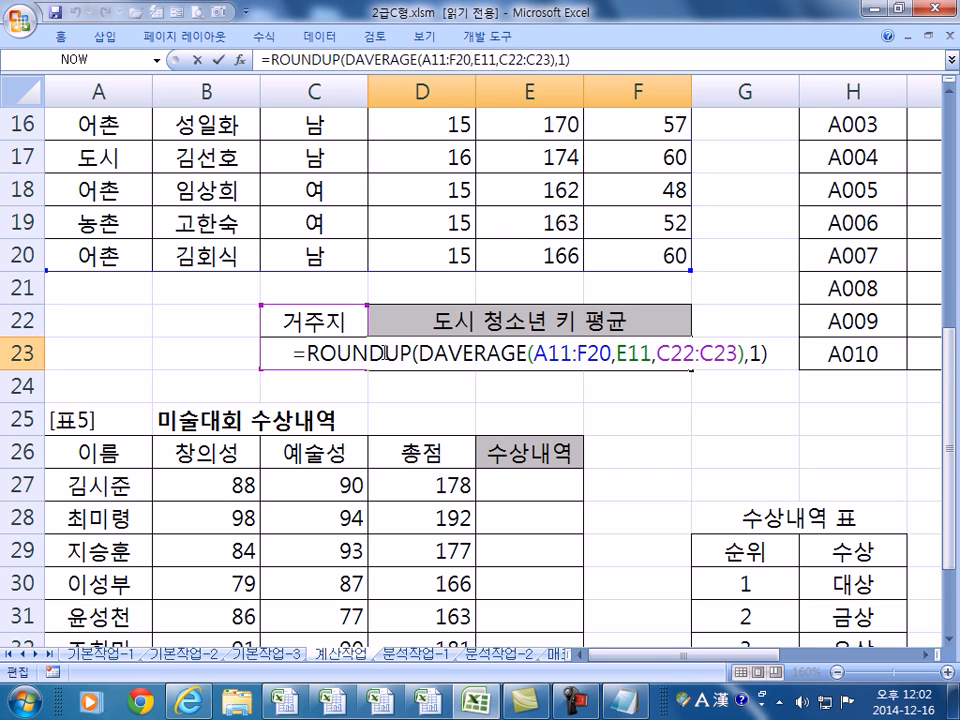
key(Escape)
key(ctrl+1)
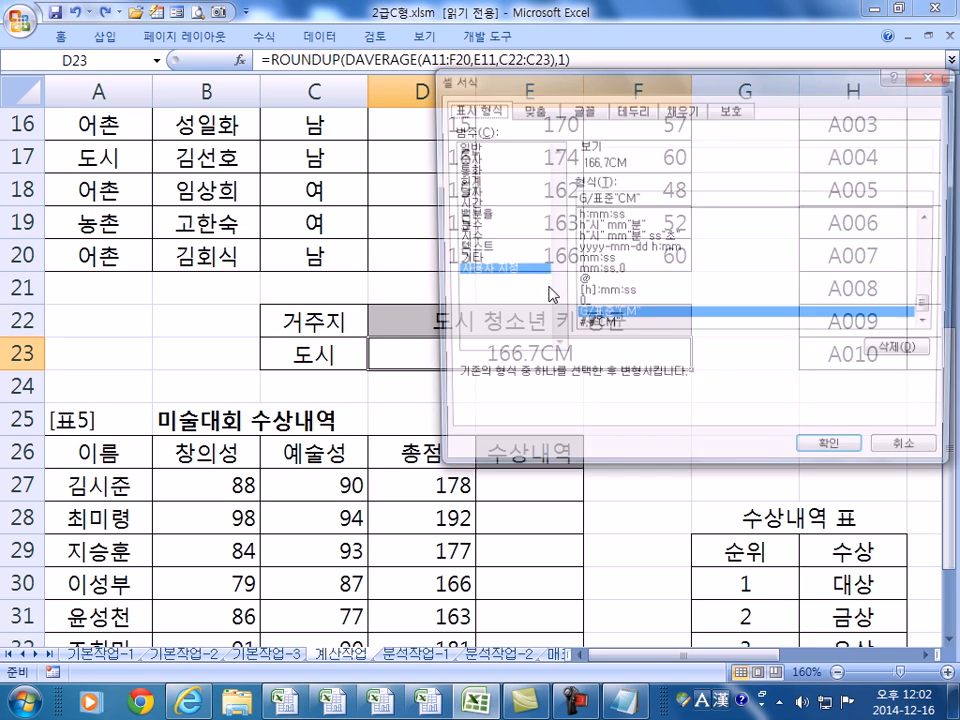